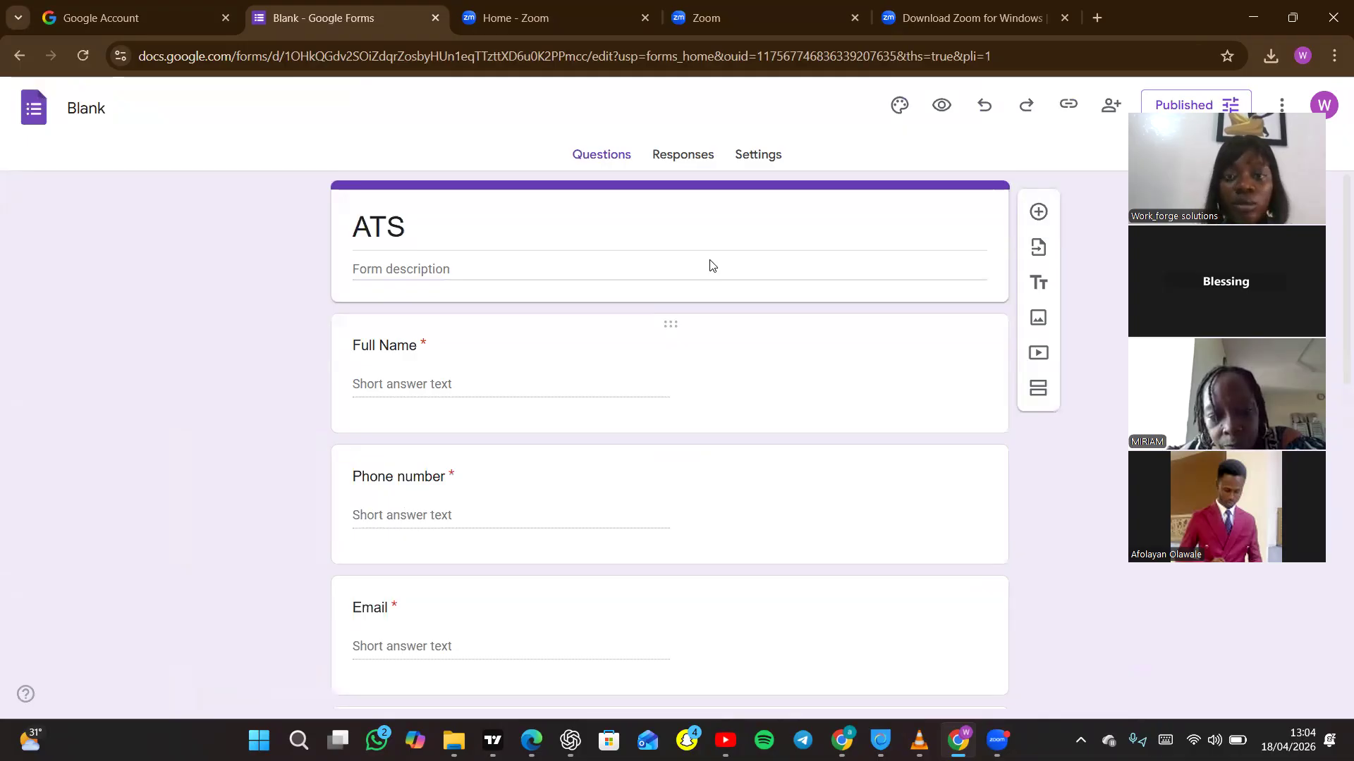
Open the ATS form's responses in the linked spreadsheet.
click(679, 155)
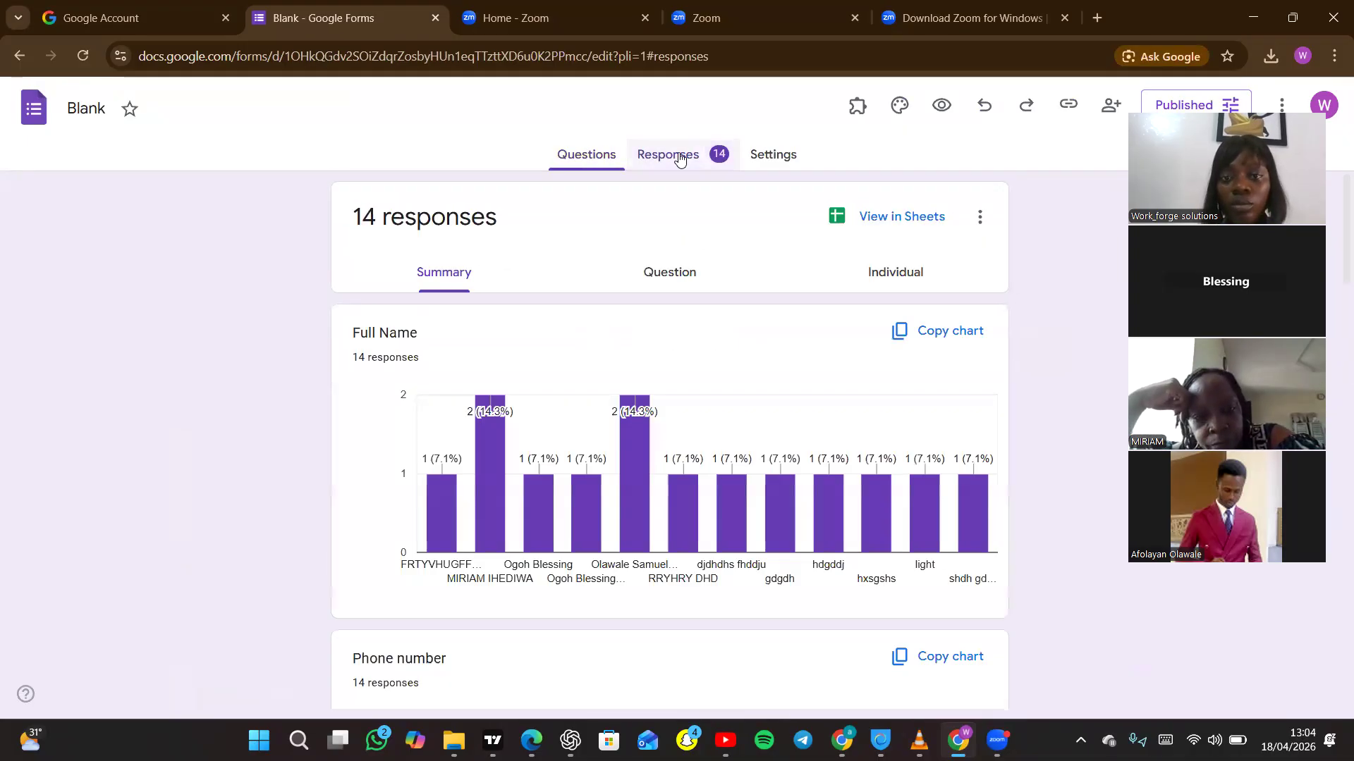
click(894, 218)
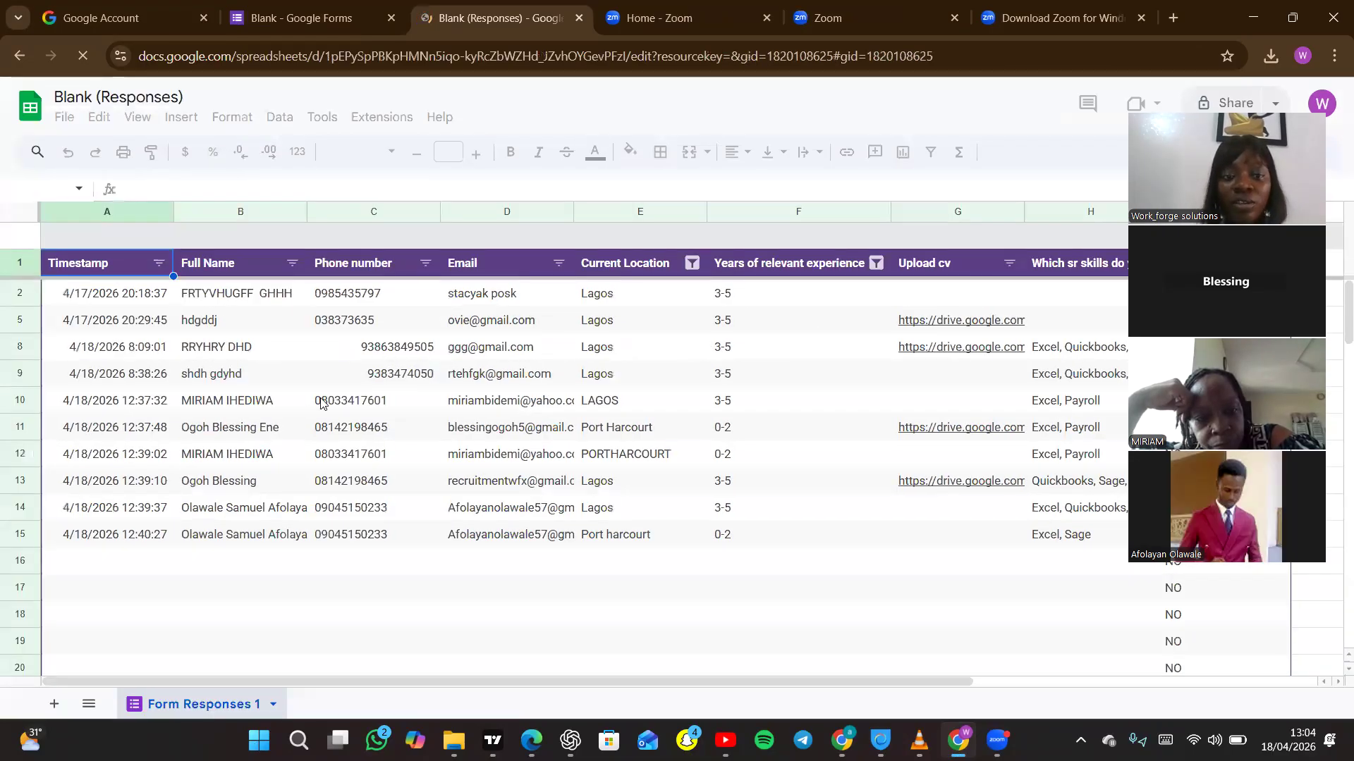
Examine the row 10 applicant's details across the response columns and the neighbouring cells in the Upload cv column.
click(303, 413)
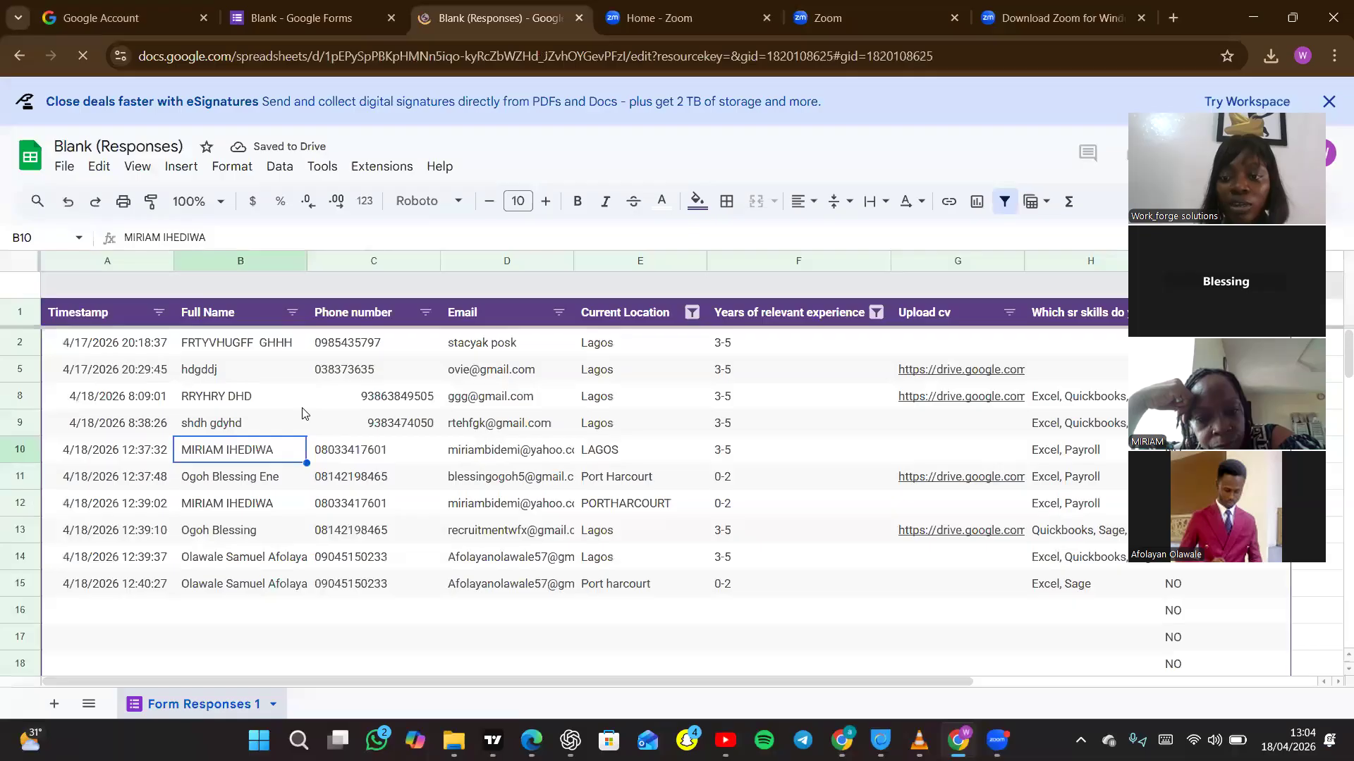
key(Right)
key(Right)
key(Right)
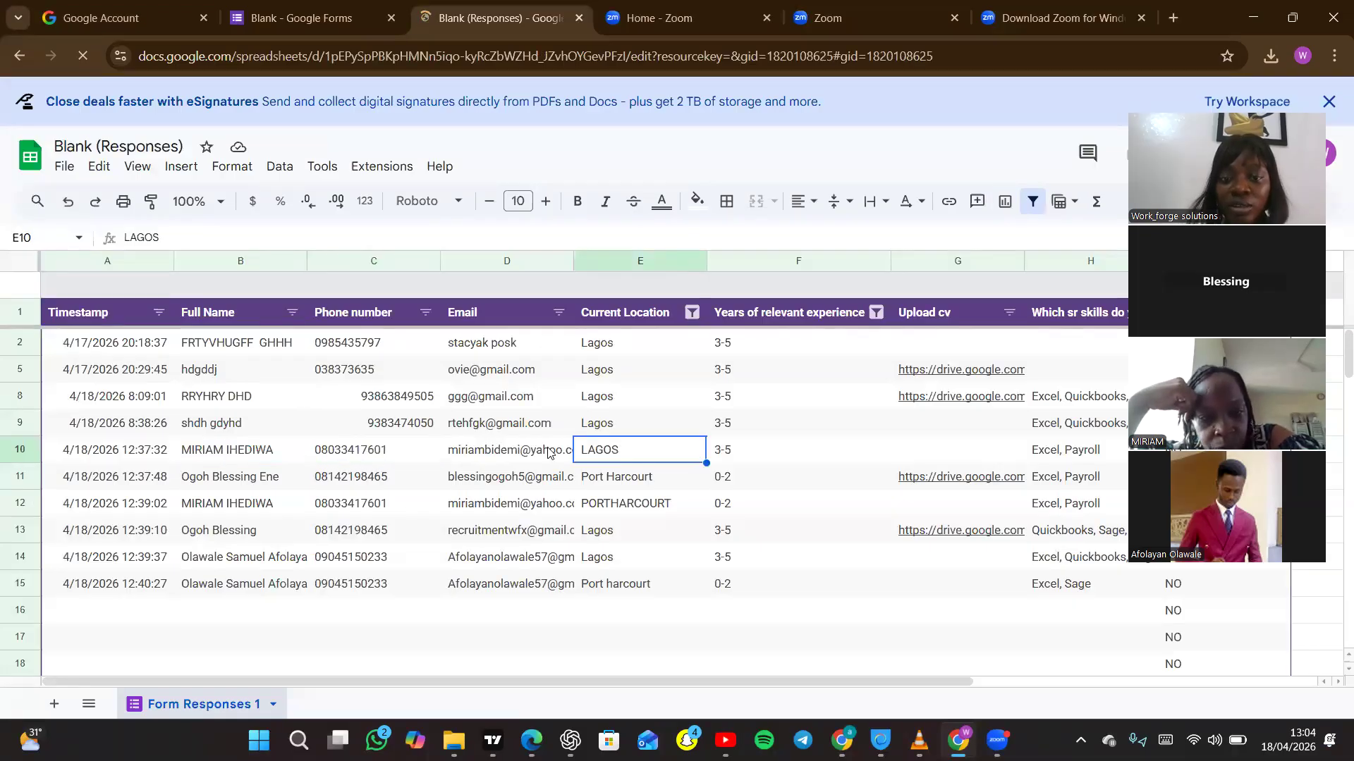
click(390, 457)
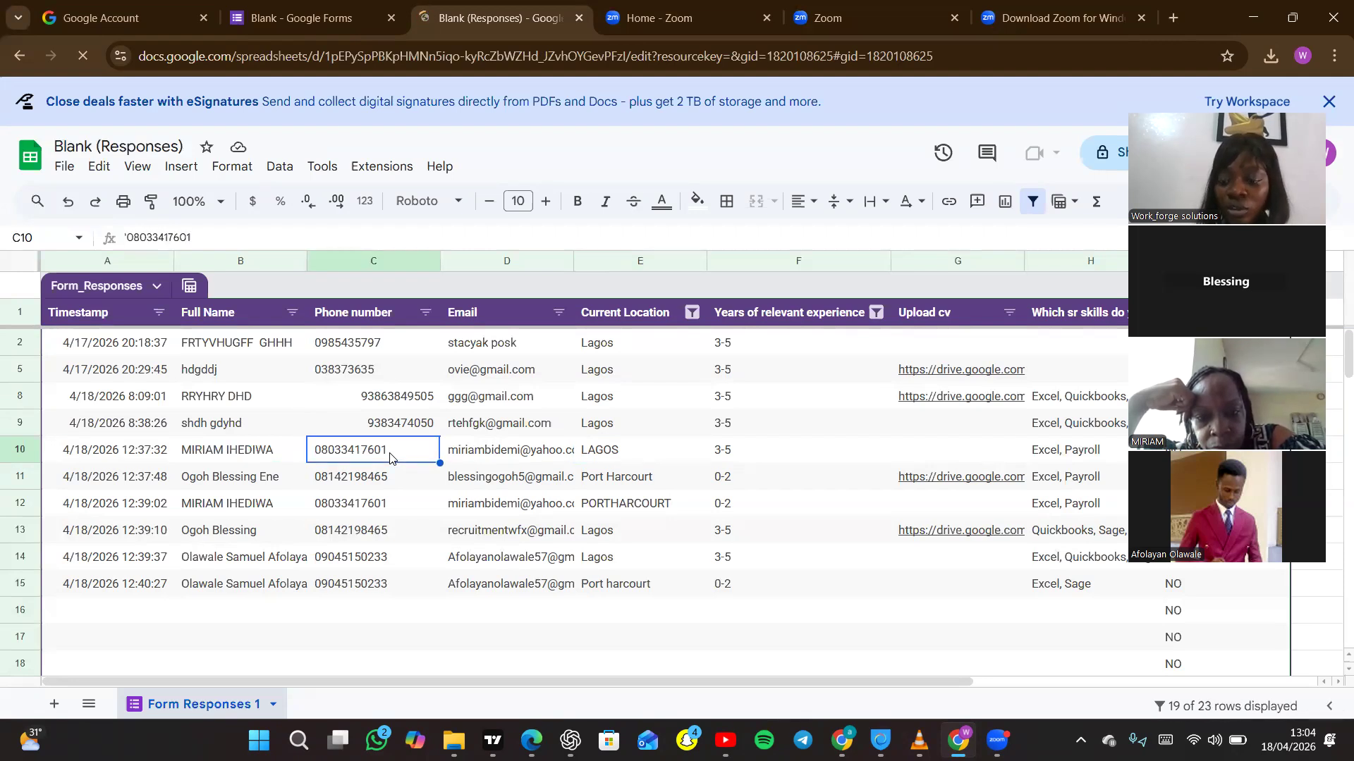
key(Right)
key(Right)
key(Right)
key(Right)
key(Right)
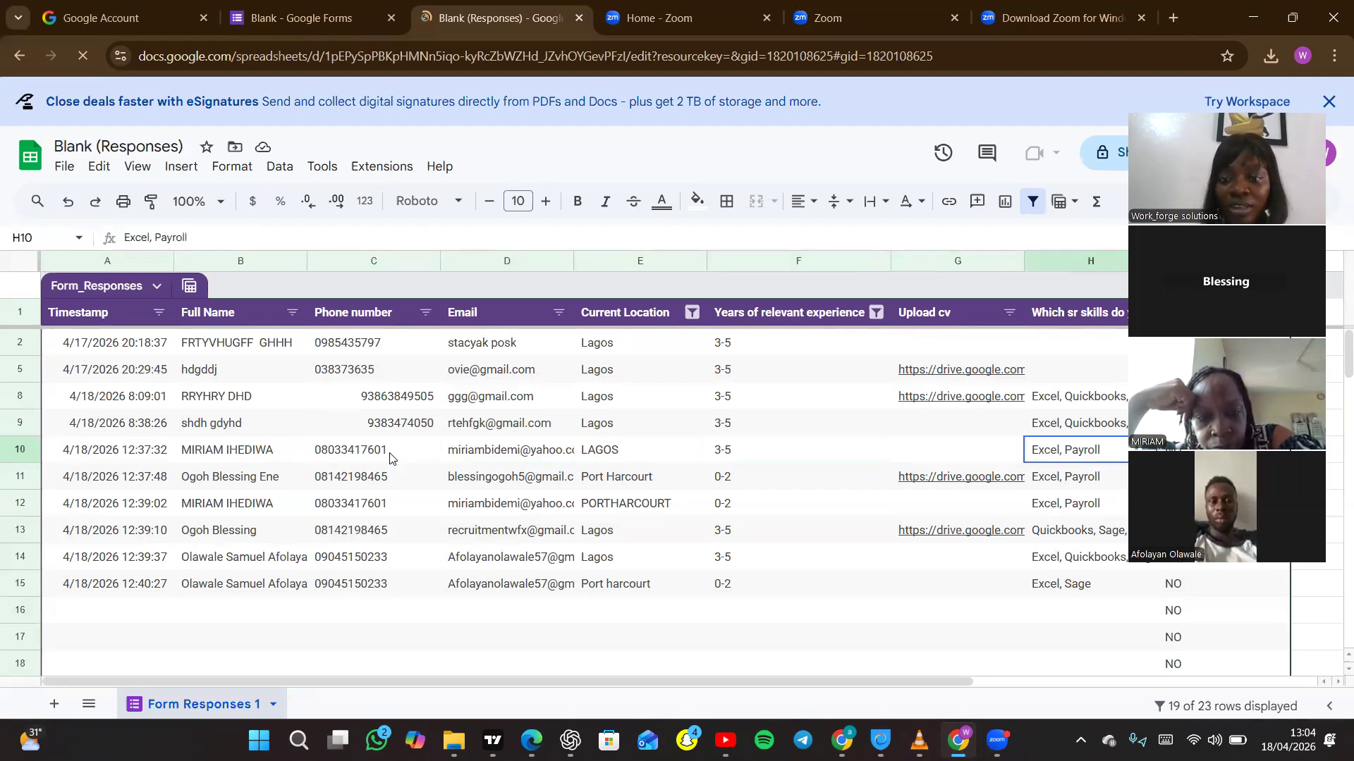
key(Right)
key(Right)
key(Right)
key(Right)
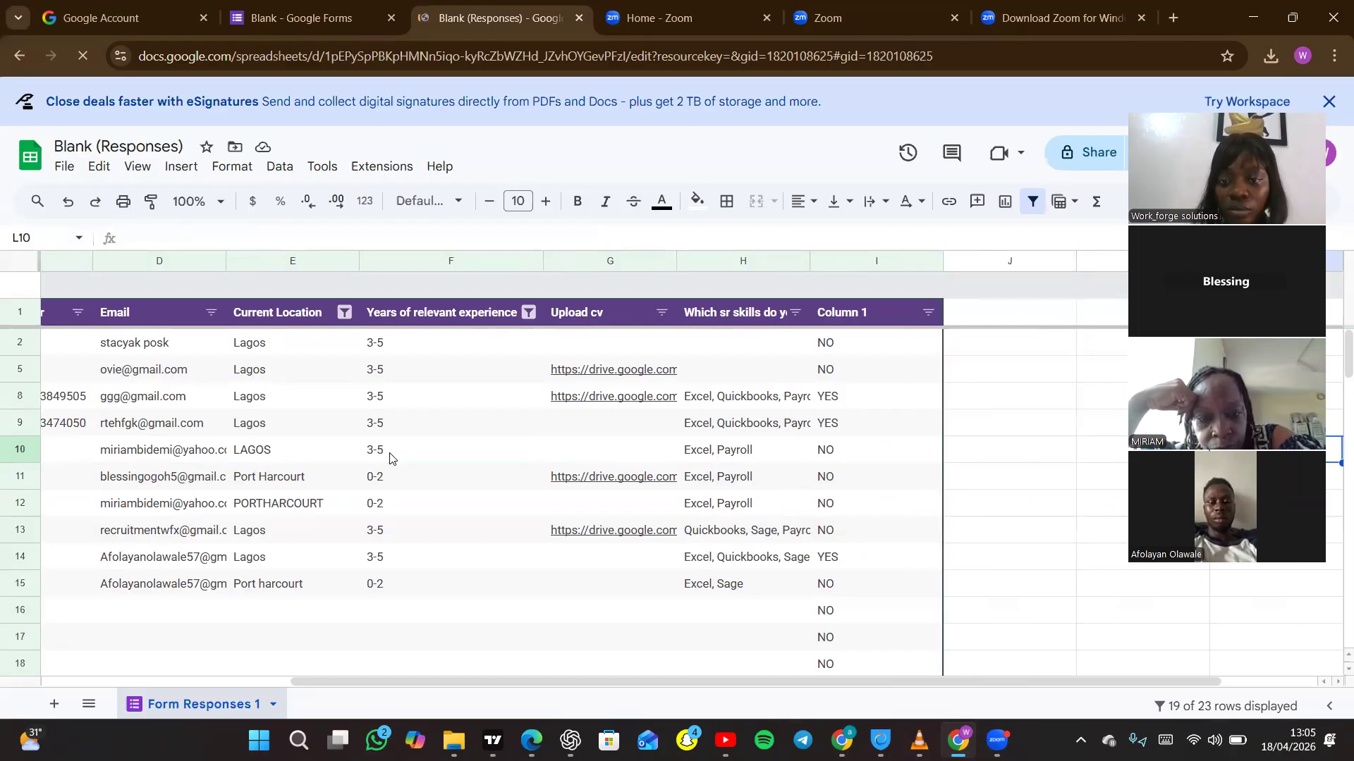
key(Left)
key(Left)
key(Left)
key(Left)
key(Left)
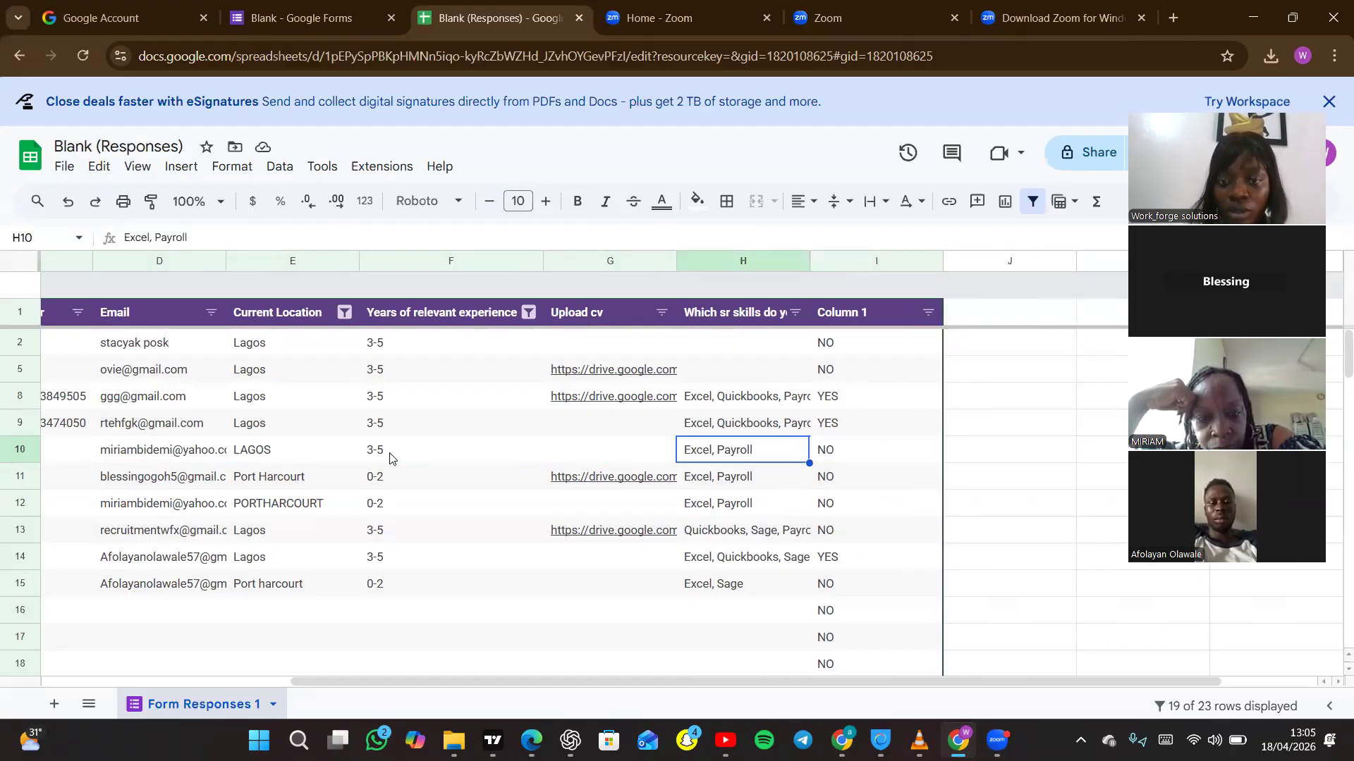
key(Up)
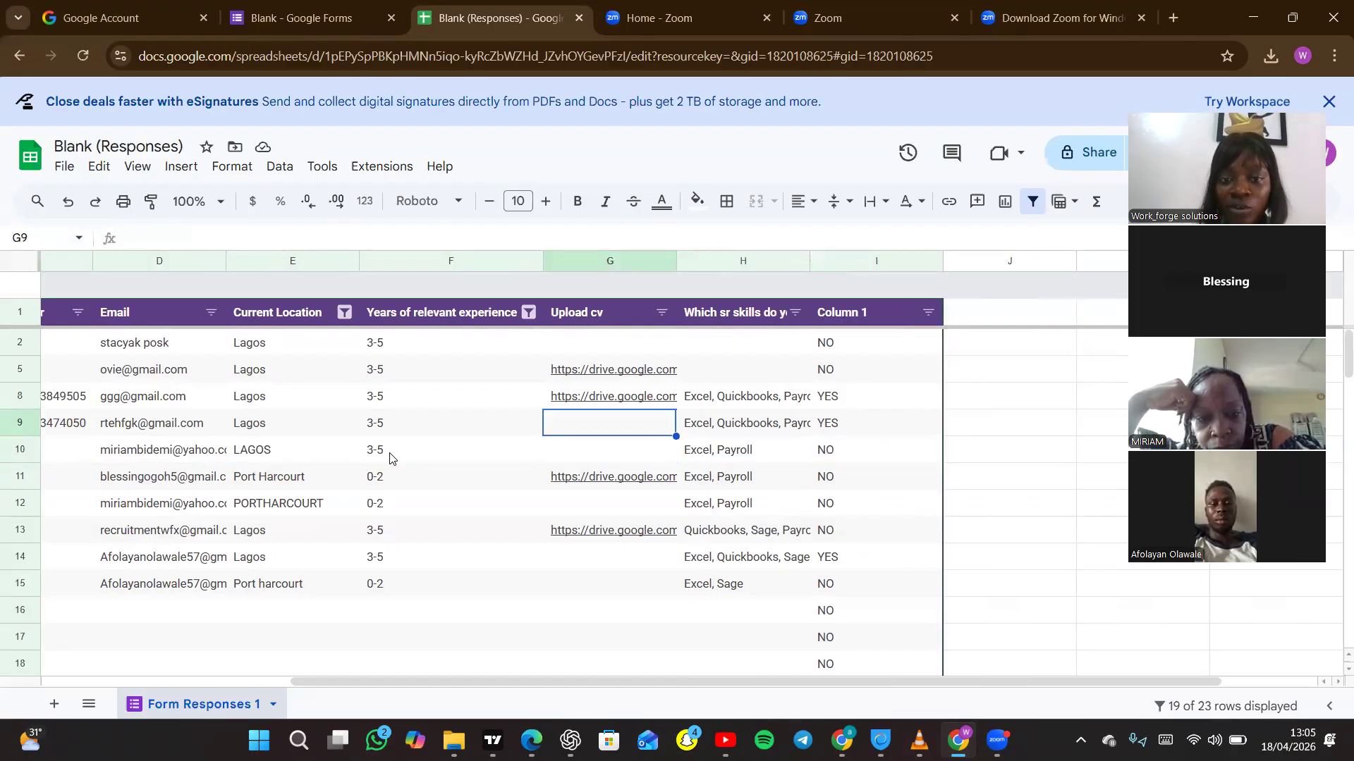
key(Down)
key(Down)
key(Down)
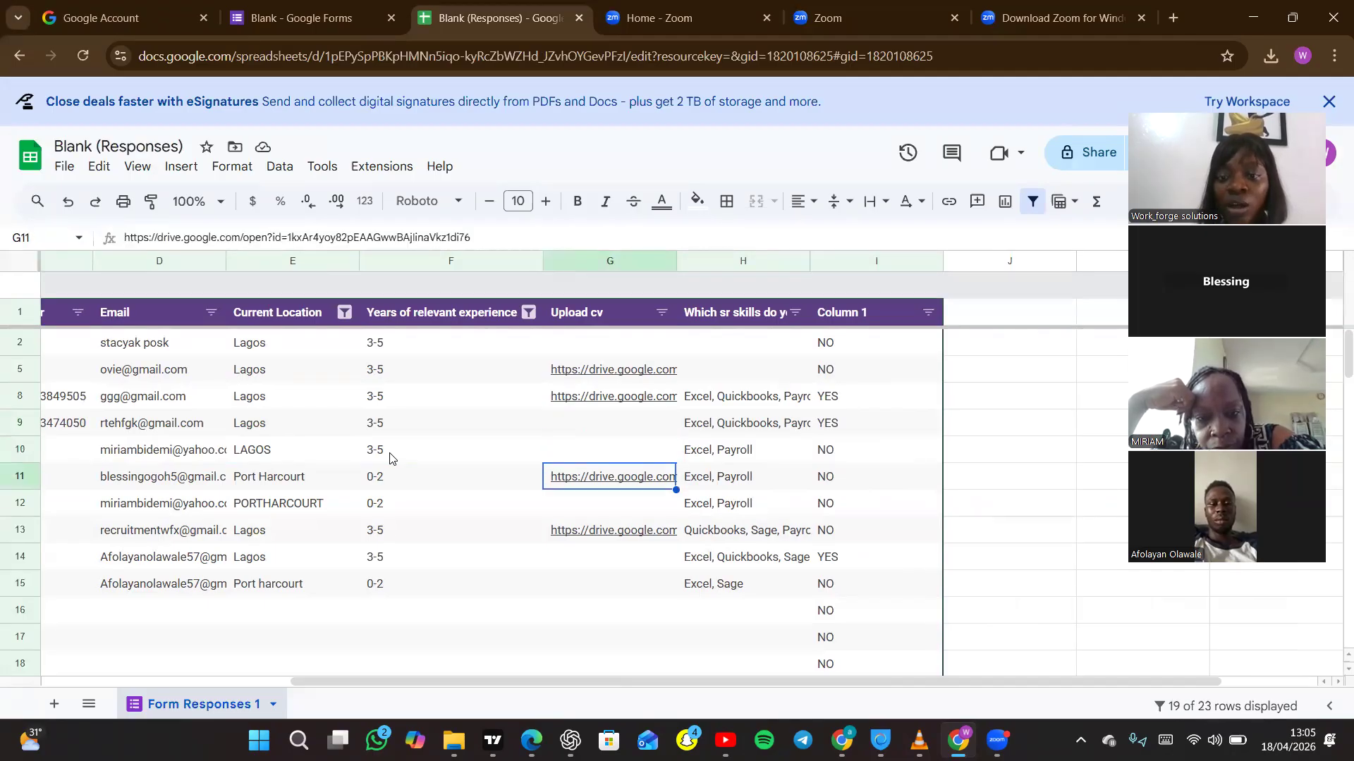
Examine the row 12 applicant's entry from the timestamp through location, experience and skills to the Column 1 result.
key(Left)
key(Home)
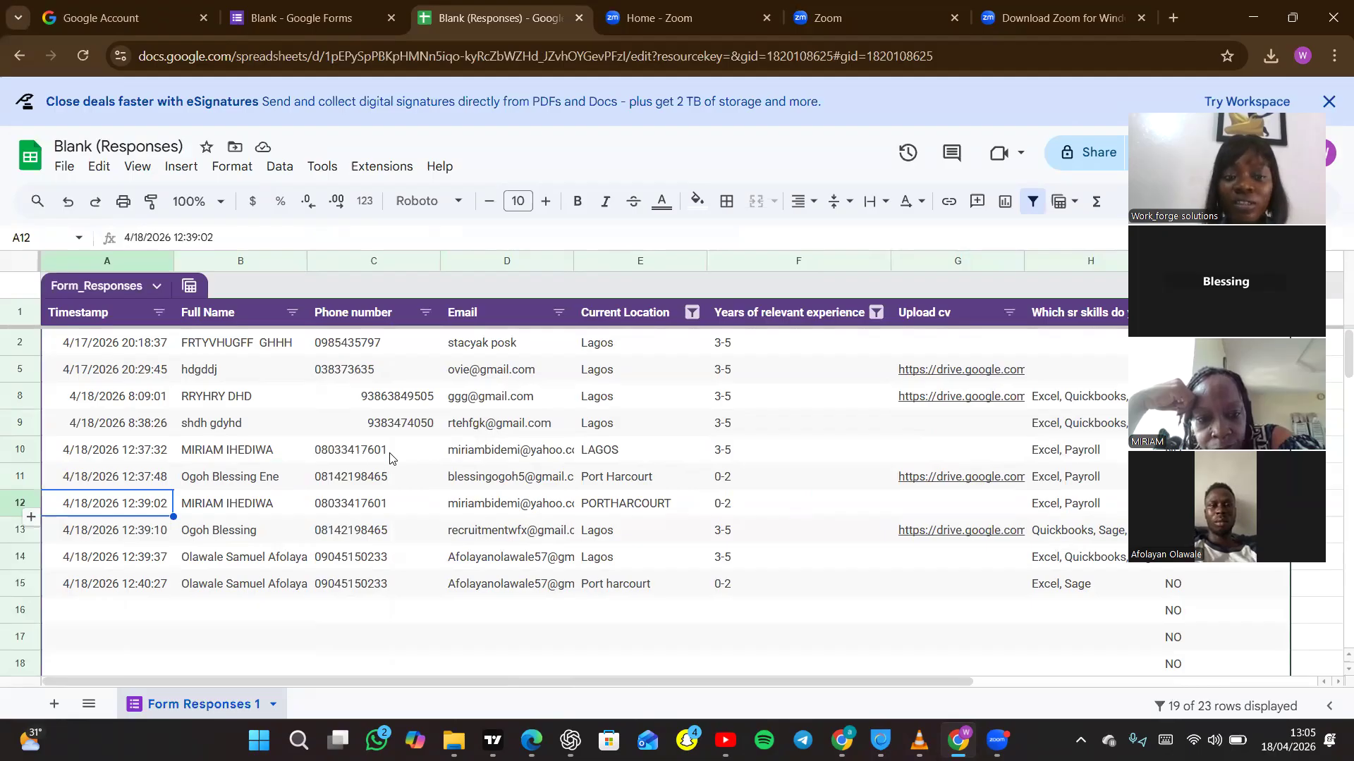
key(Right)
key(Right)
key(Right)
key(Right)
key(Right)
key(Right)
key(Right)
key(Right)
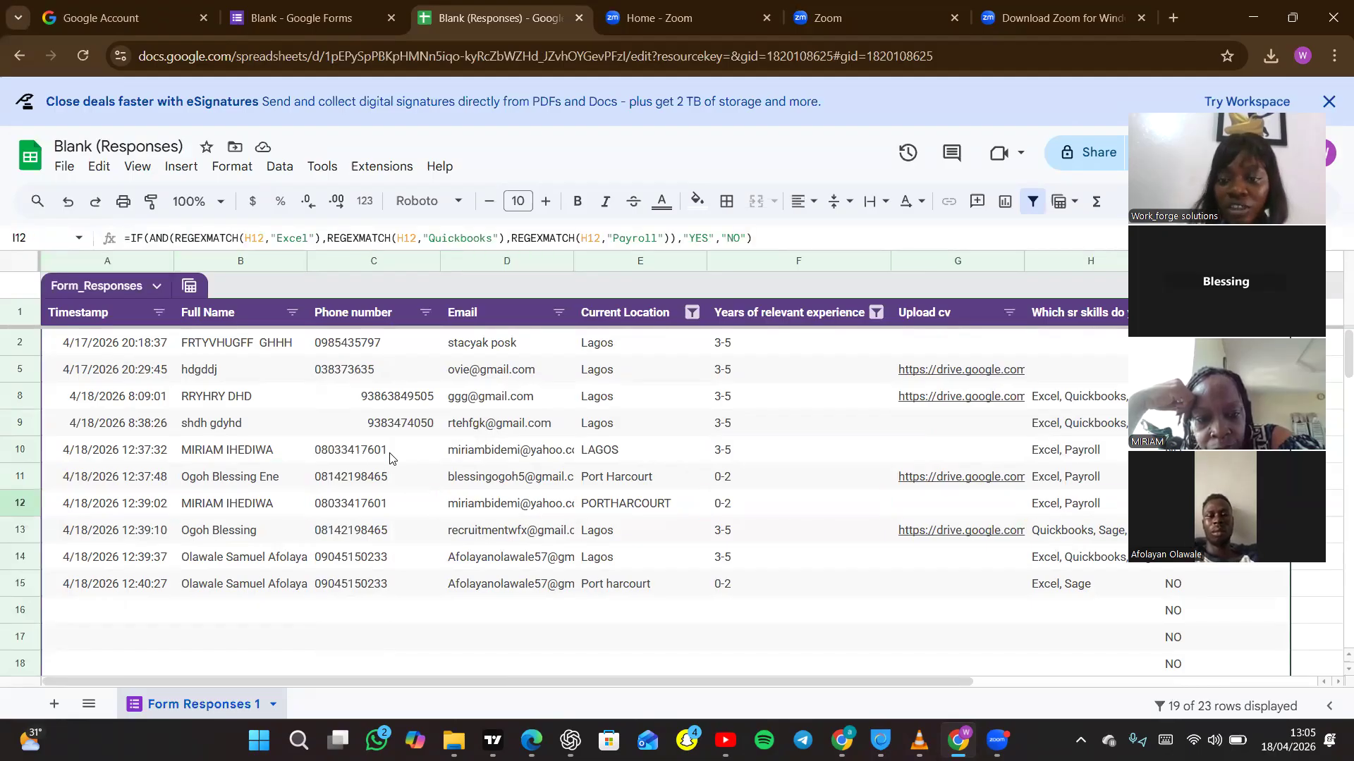
key(Left)
key(Left)
key(Left)
key(Left)
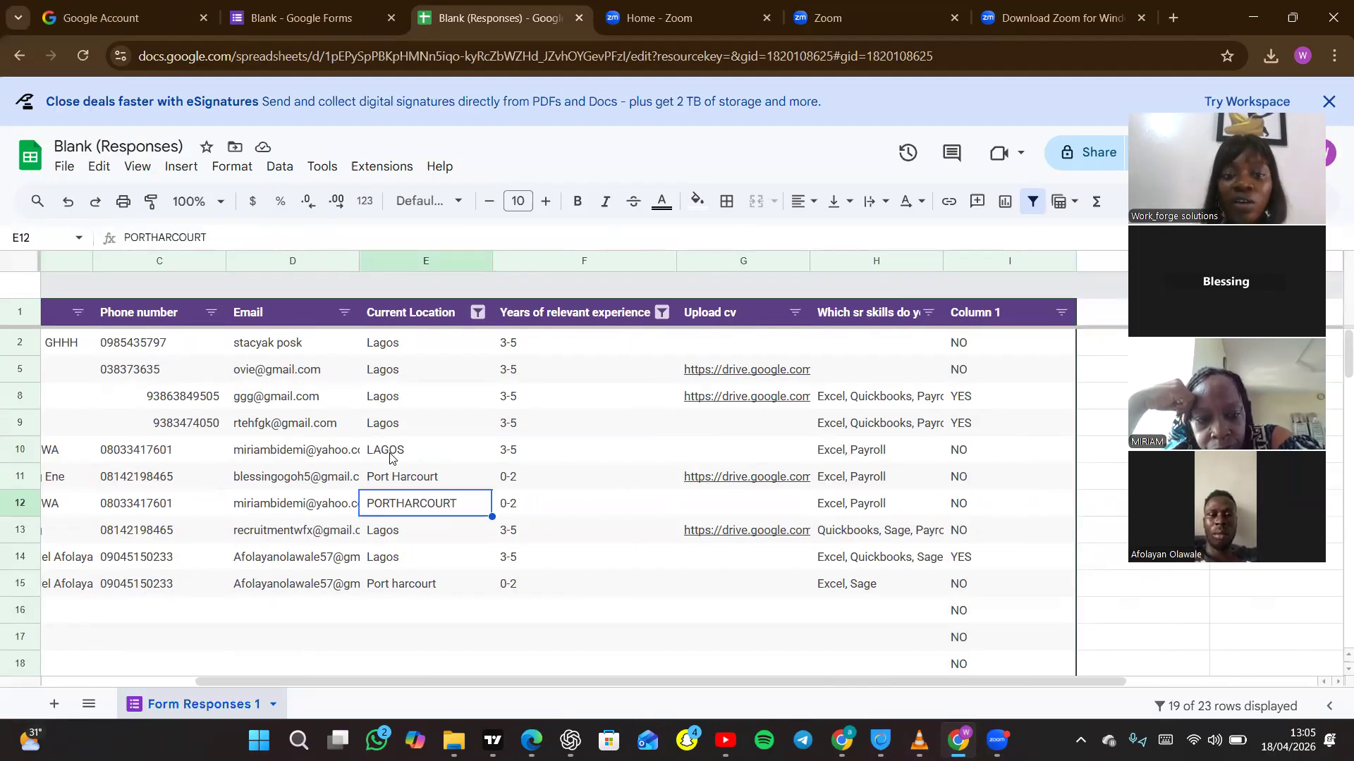
key(Left)
key(Left)
key(Left)
key(Left)
key(Right)
key(Right)
key(Right)
key(Right)
key(Right)
key(Right)
key(Right)
key(Right)
key(Right)
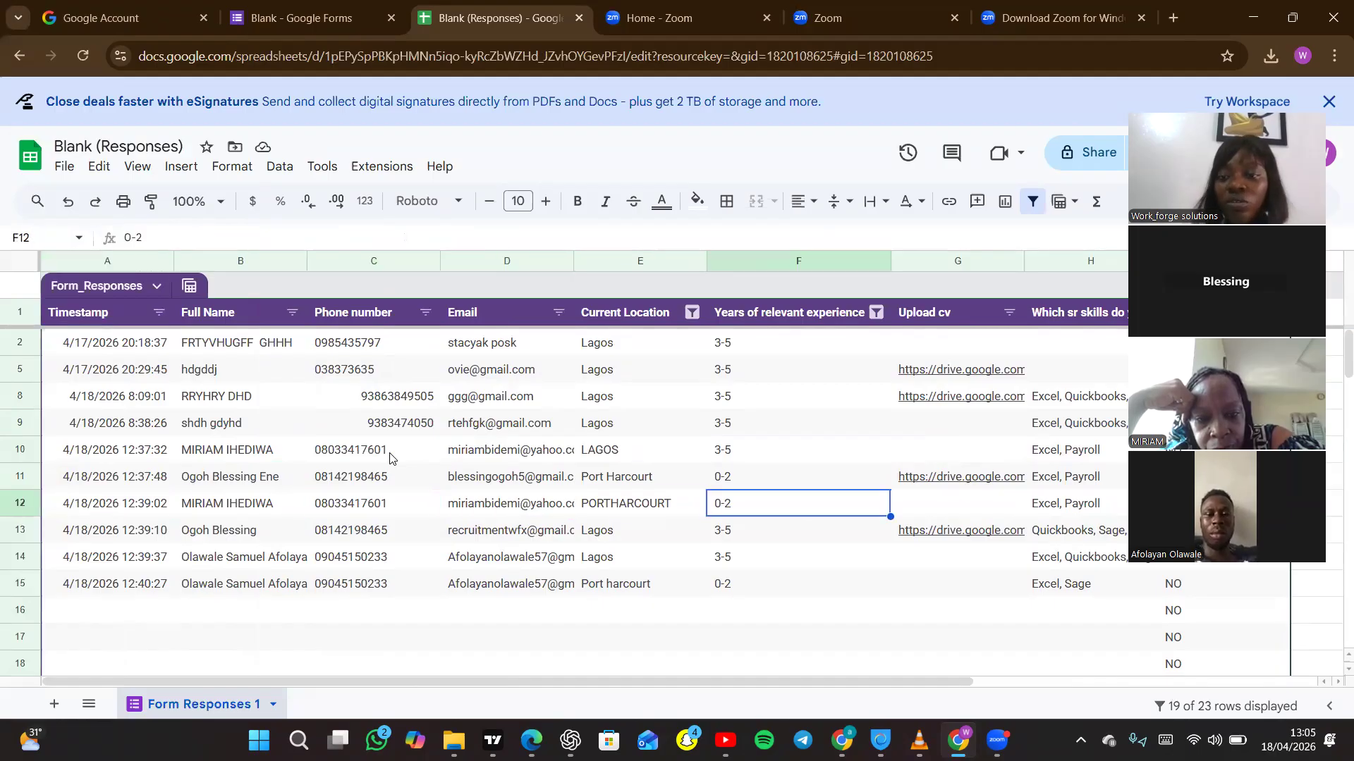
key(Left)
key(Left)
key(Left)
key(Left)
key(Left)
key(Left)
key(Left)
key(Left)
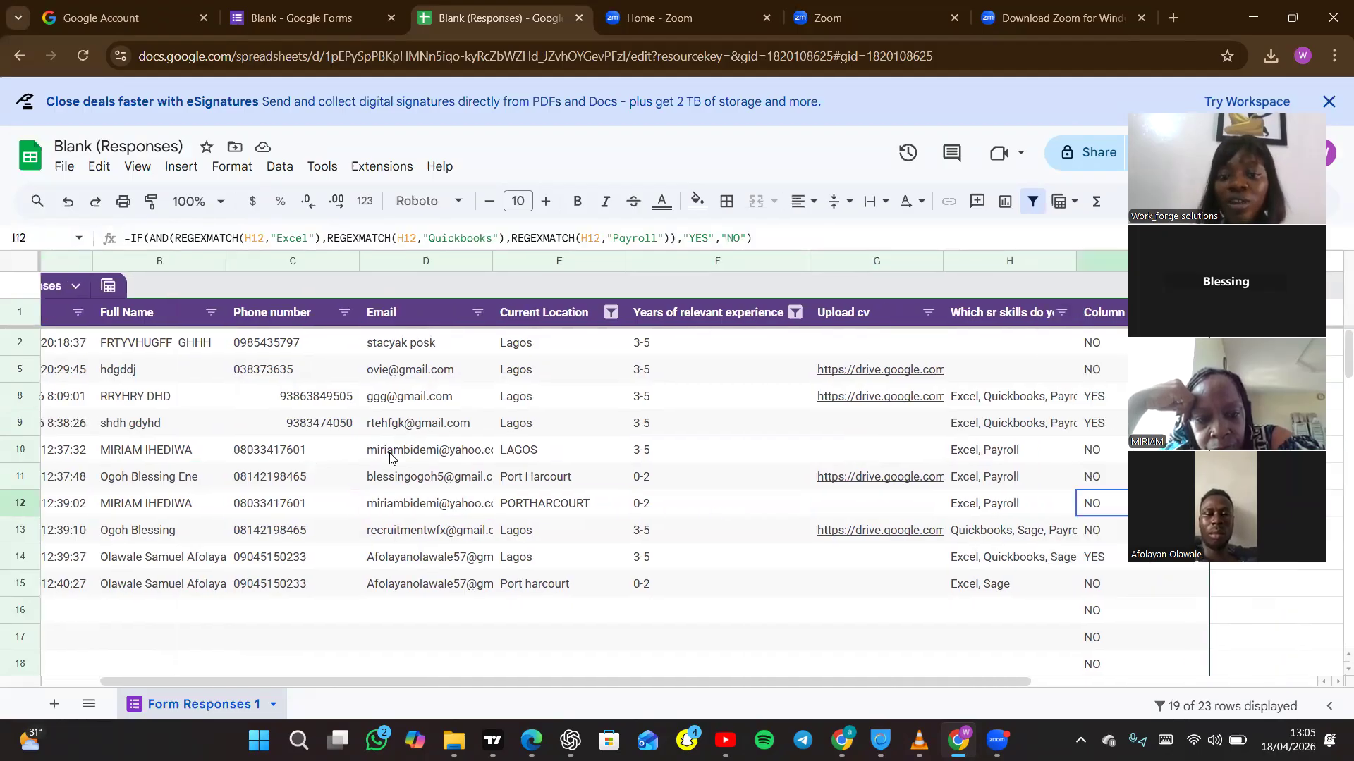
key(Right)
key(Right)
key(Right)
key(Right)
key(Right)
key(Right)
key(Right)
key(Right)
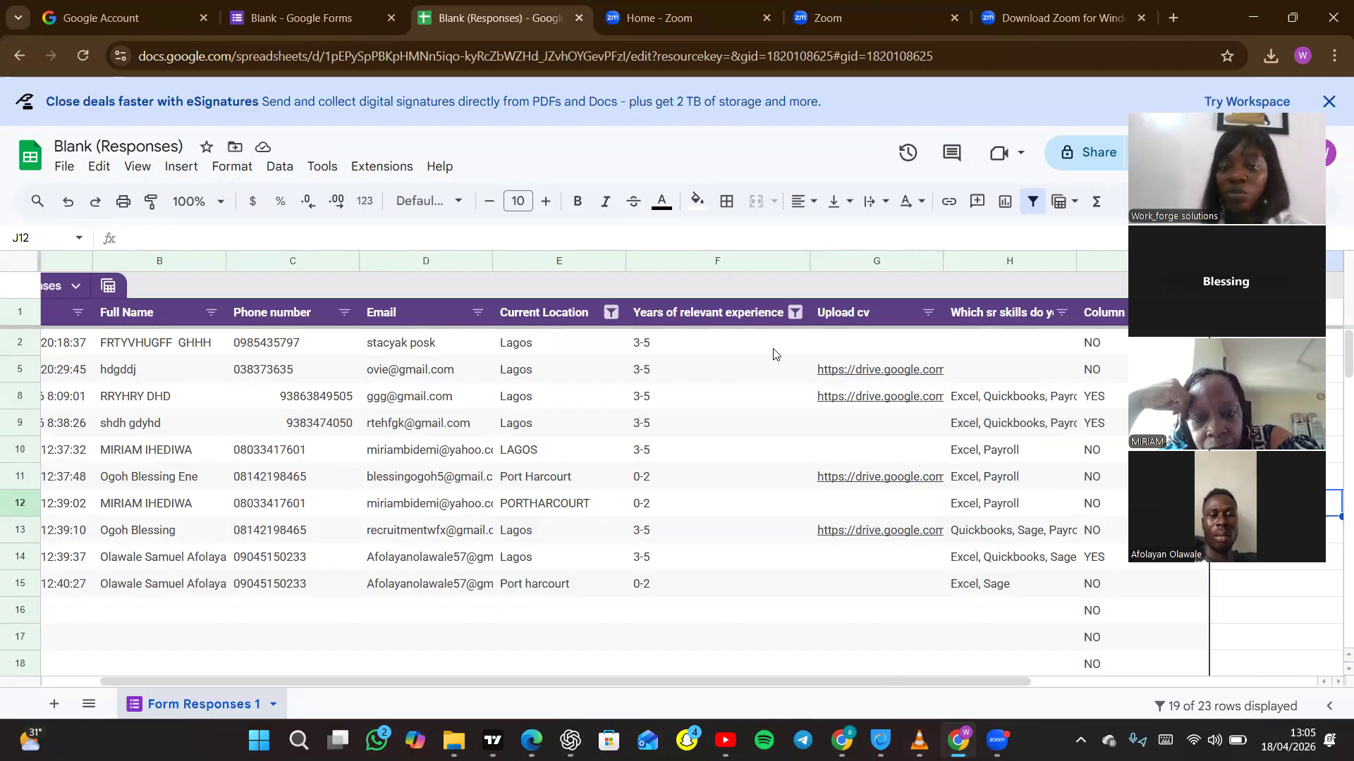
Filter the Years of relevant experience column by values to exclude blanks and keep only 3-5.
click(795, 314)
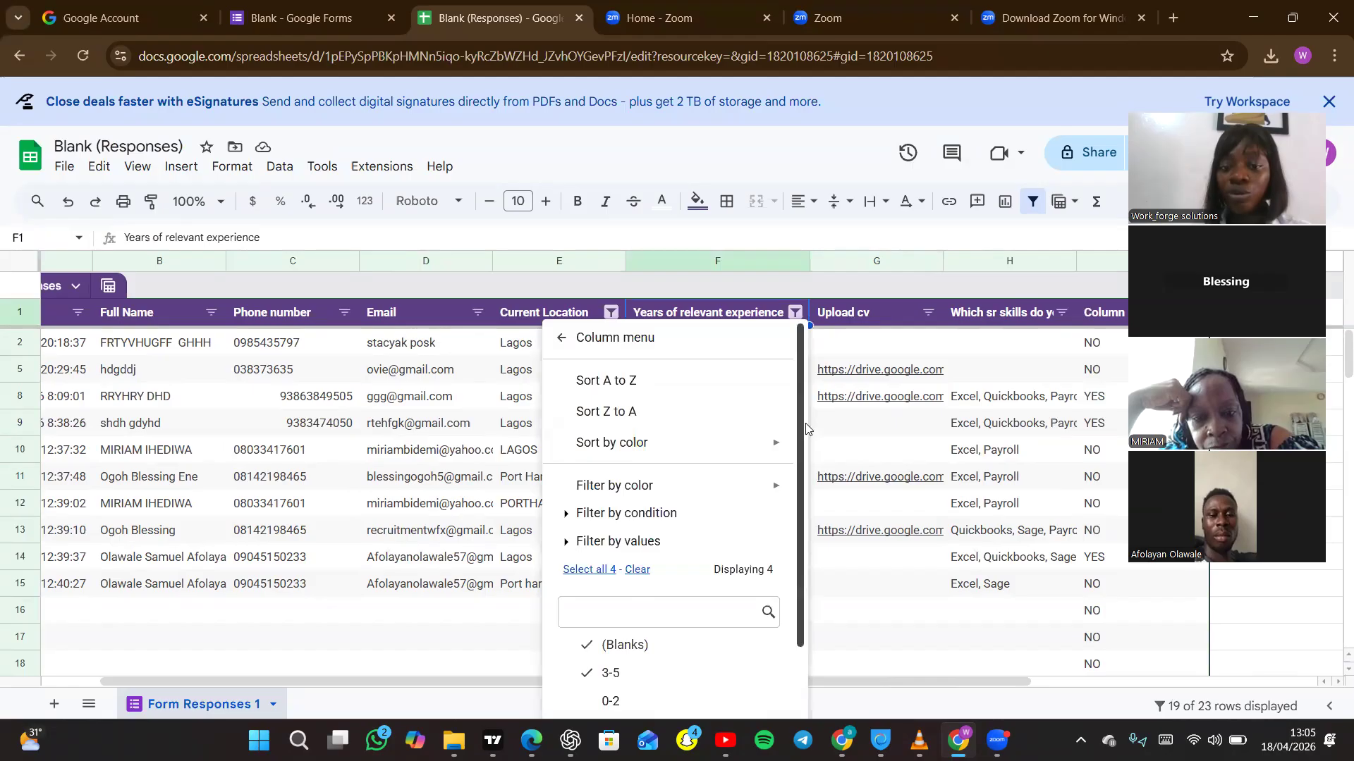
scroll(712, 508, down, 1)
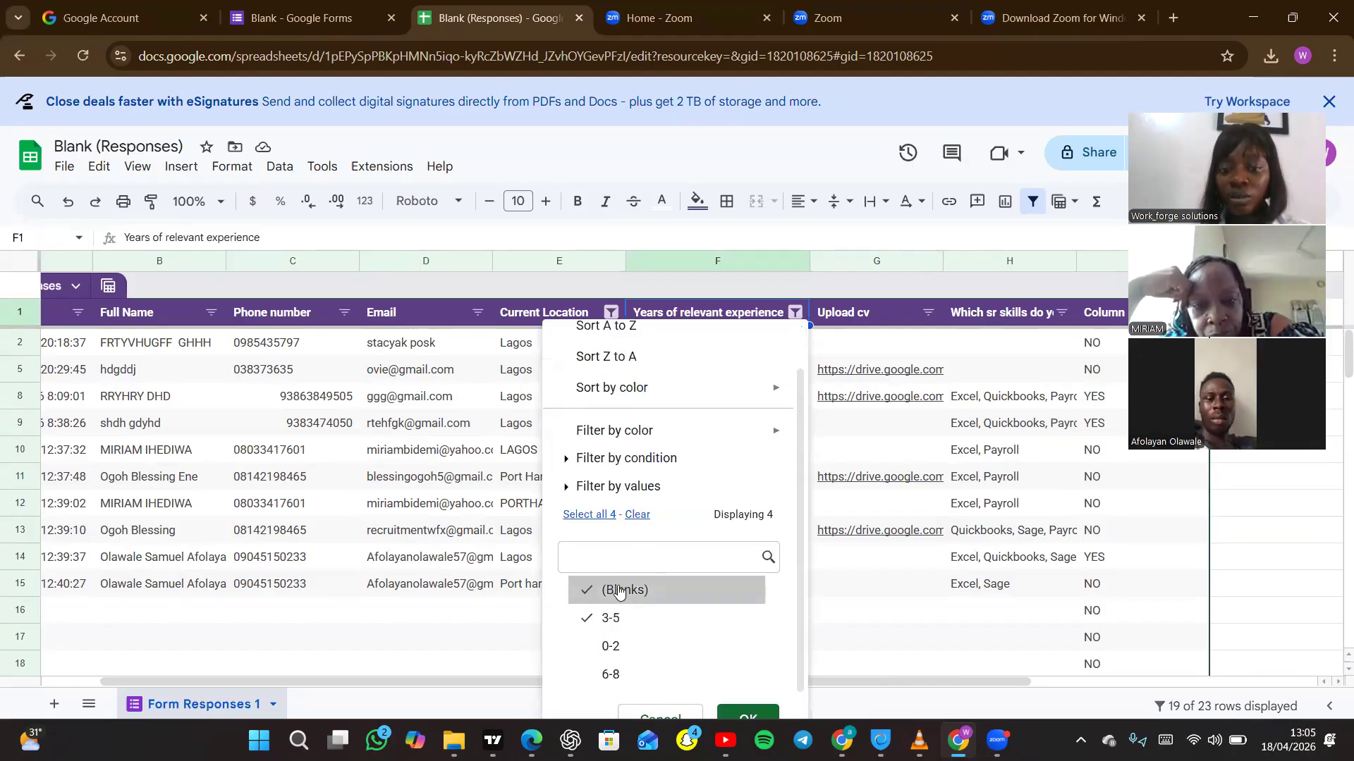
click(619, 591)
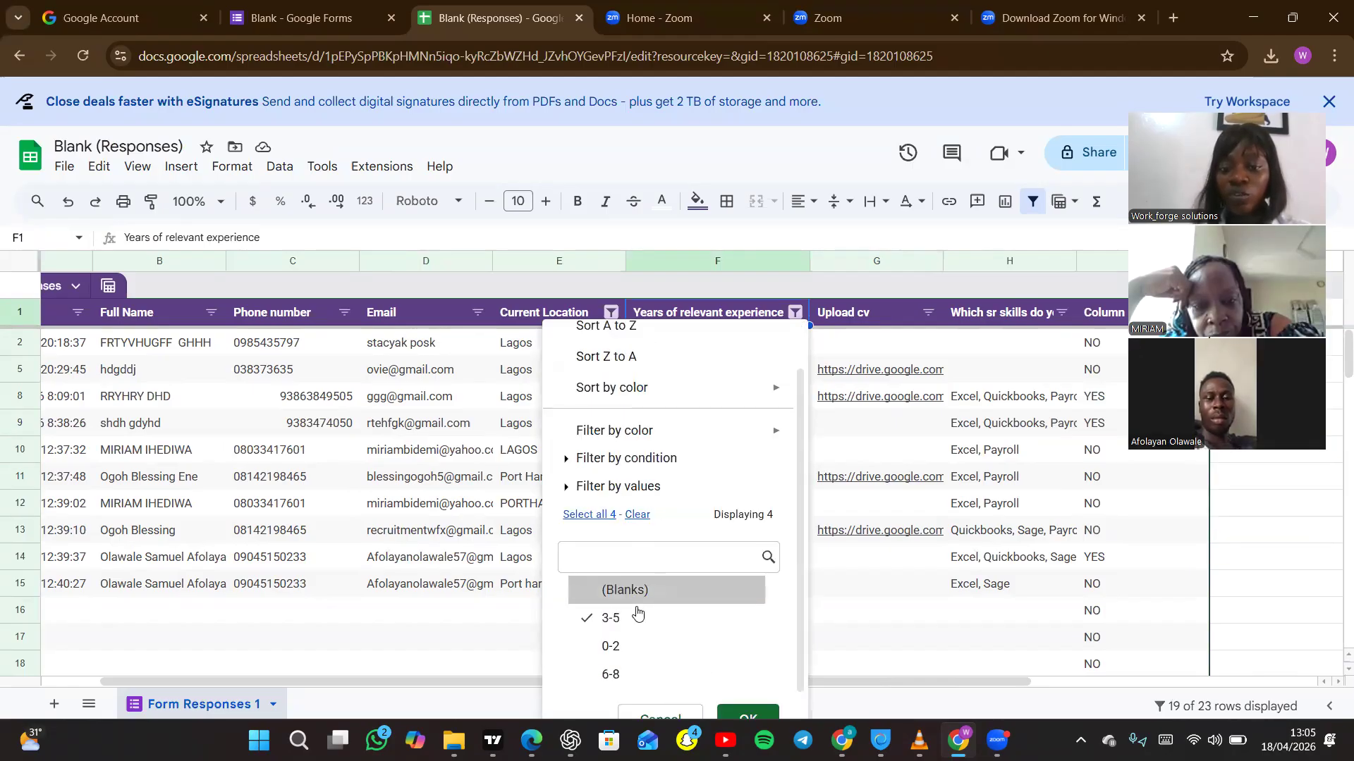
scroll(799, 634, down, 1)
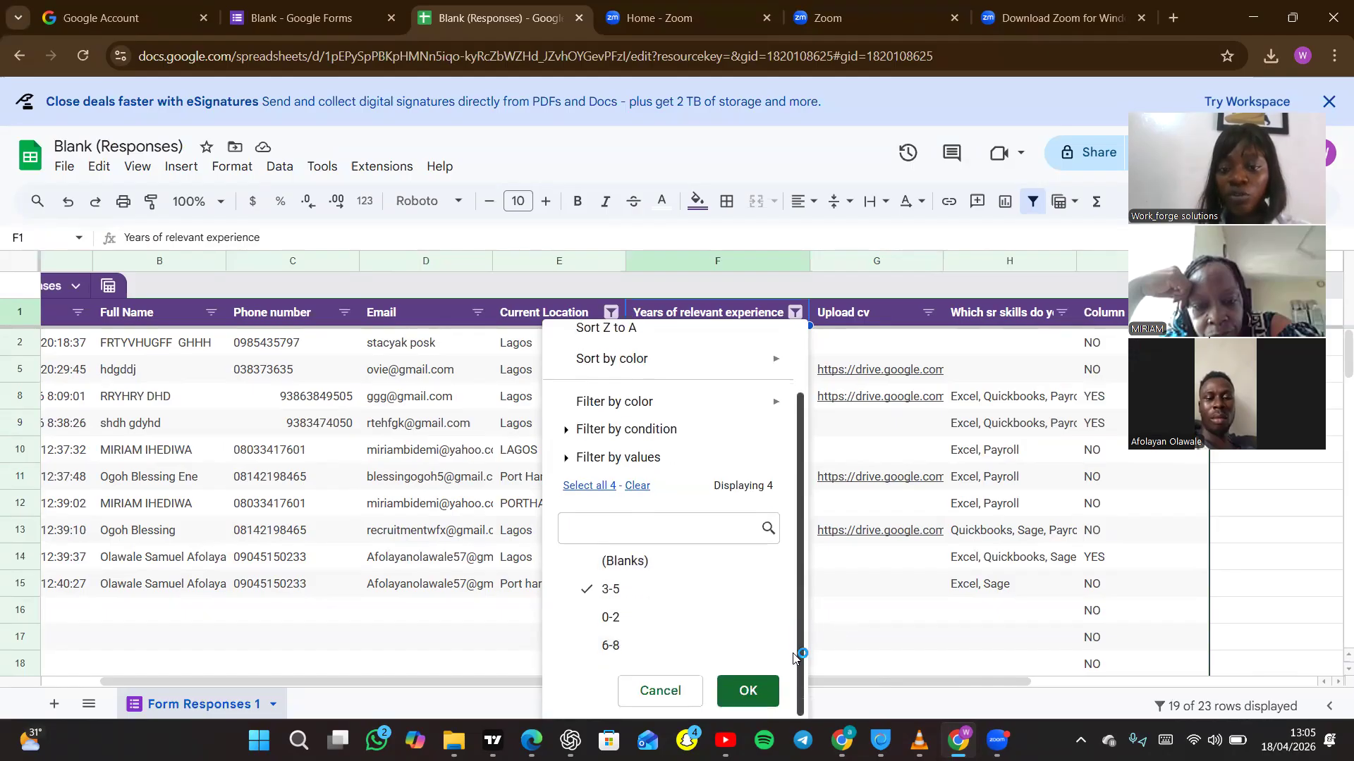
click(744, 695)
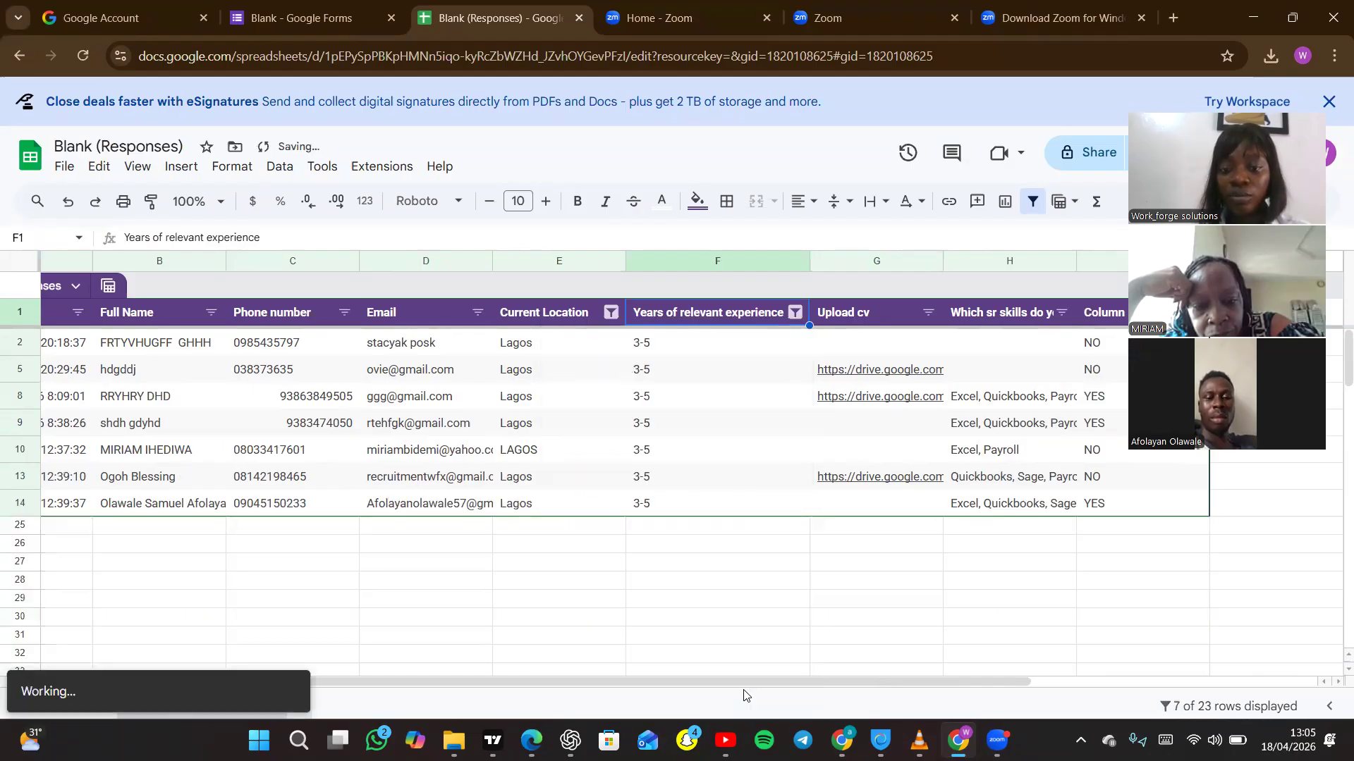
click(733, 638)
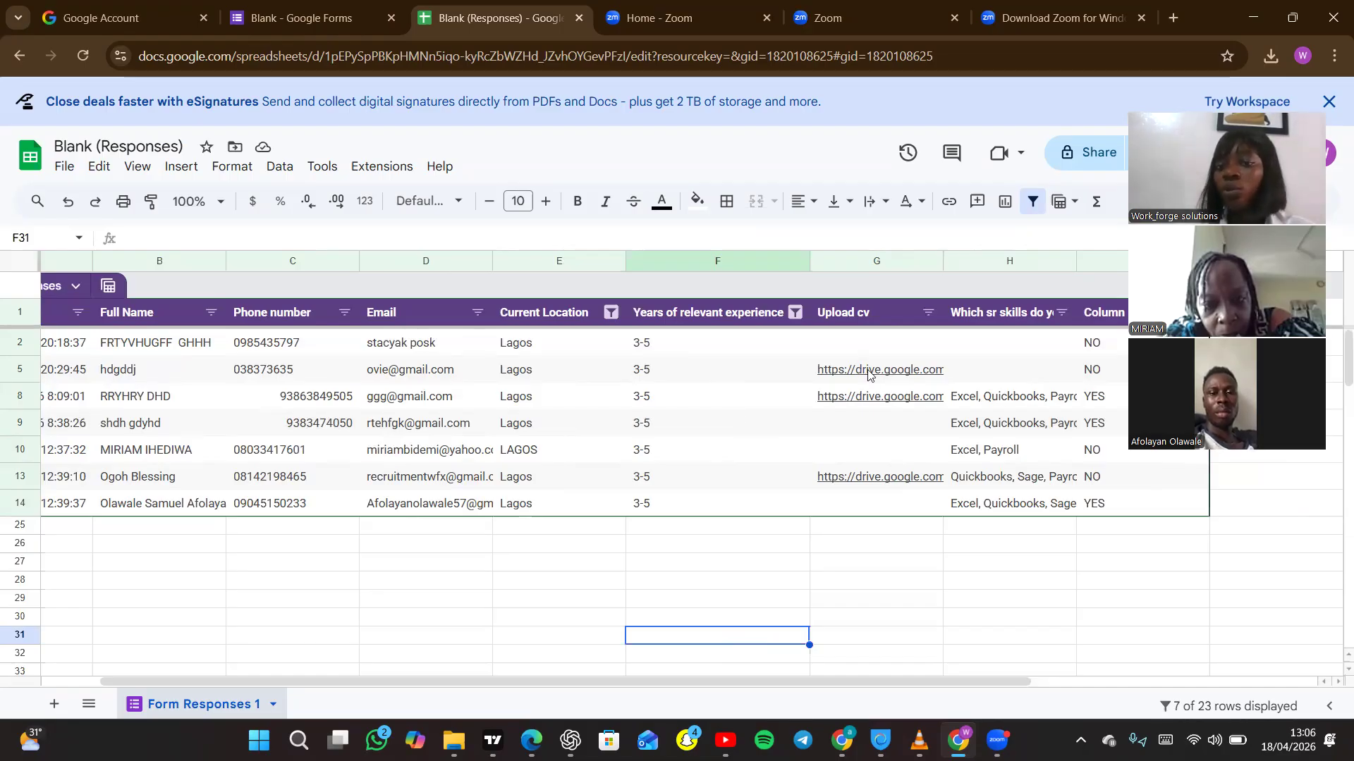
Preview the file linked in row 5 of the Upload cv column.
mouse_move(866, 371)
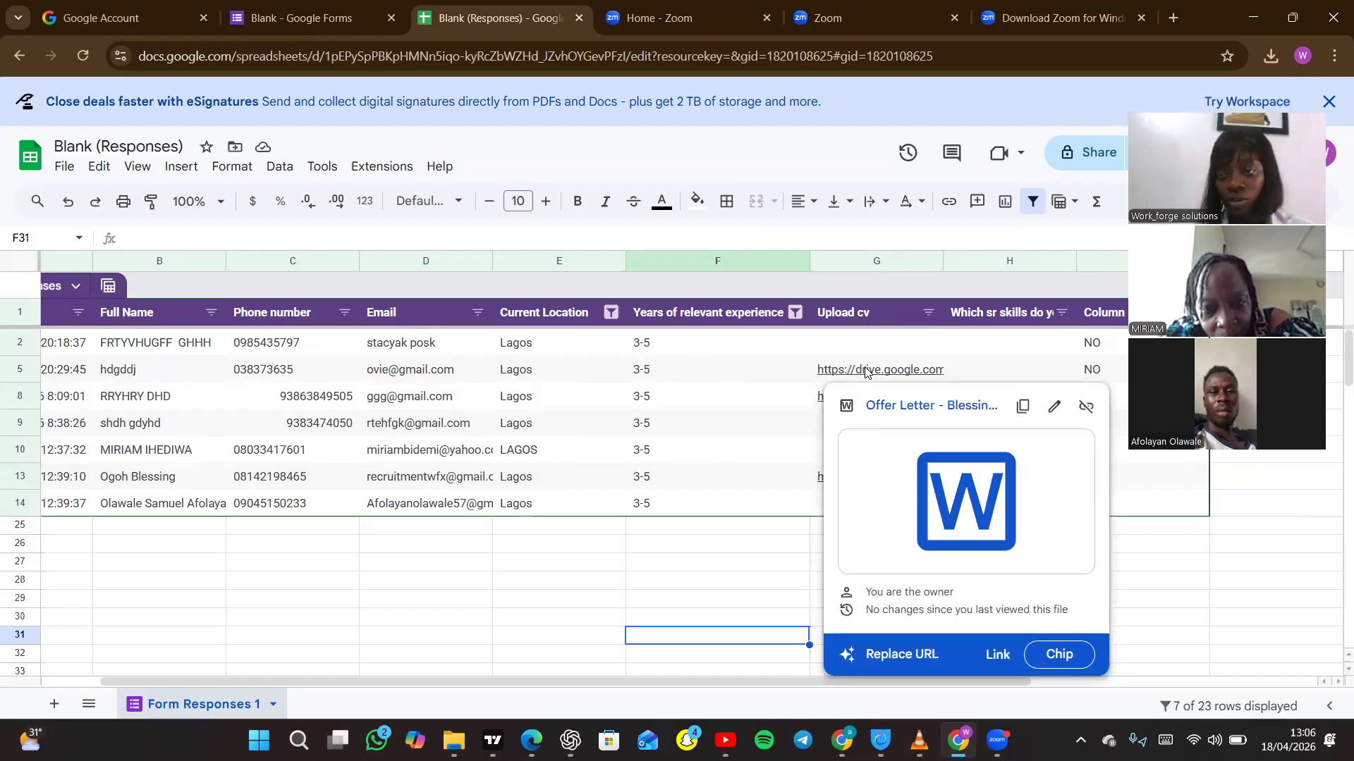
click(695, 545)
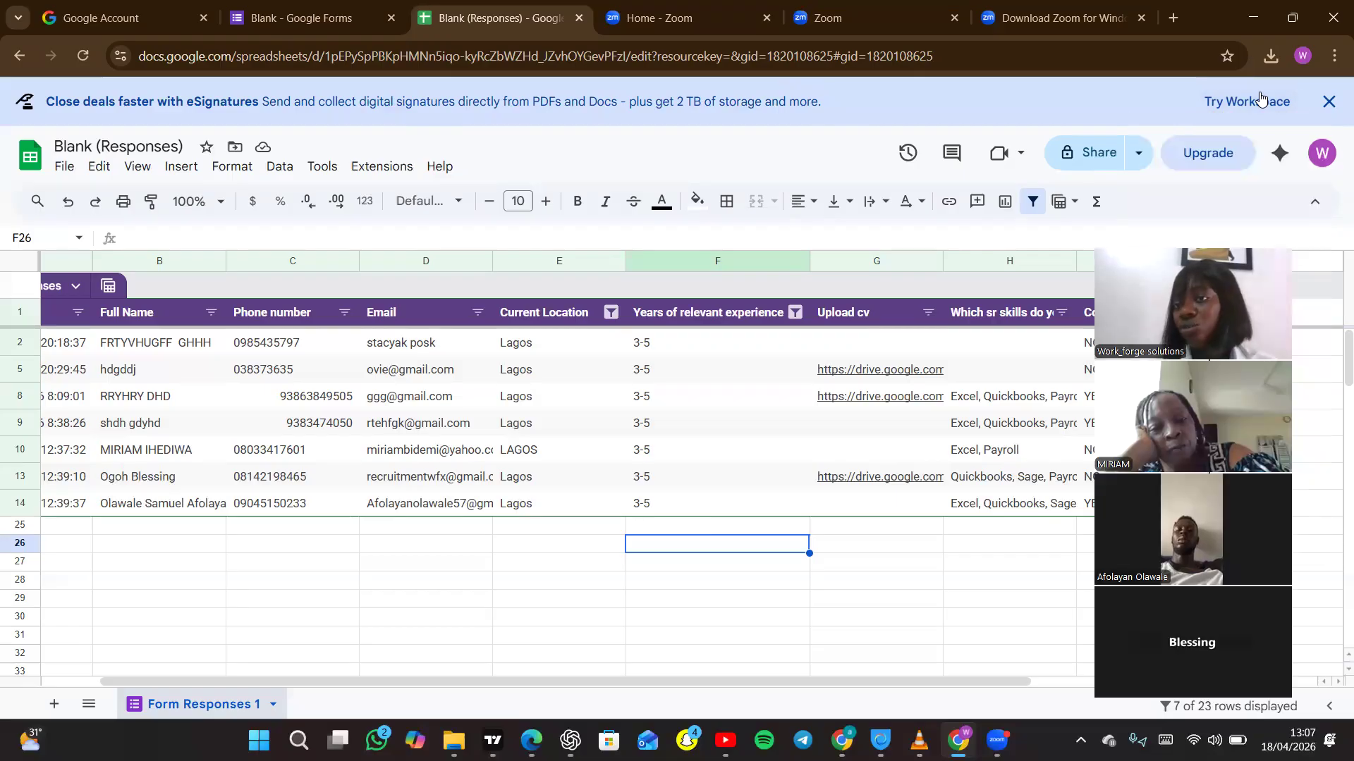
Open Google Forms from the Google apps list in a new browser tab and create a blank form.
click(1174, 16)
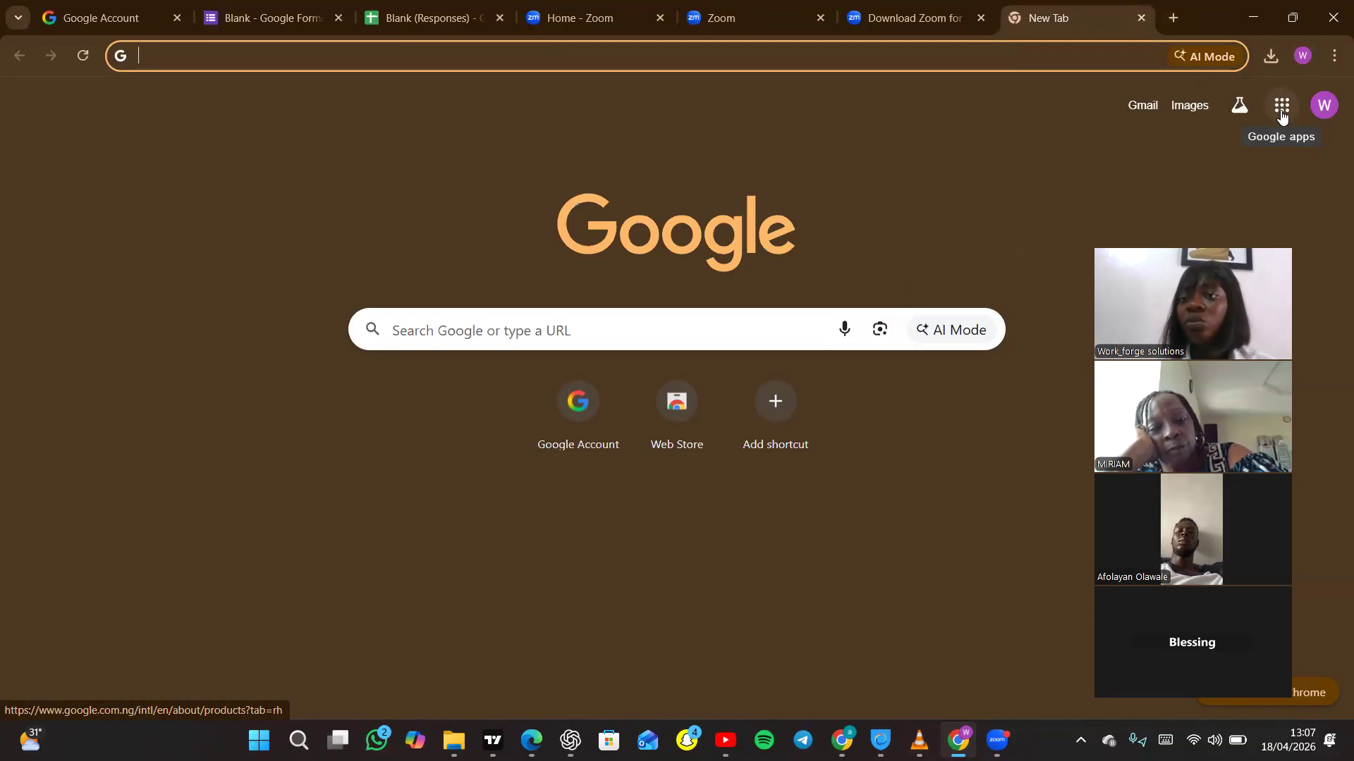
click(1280, 117)
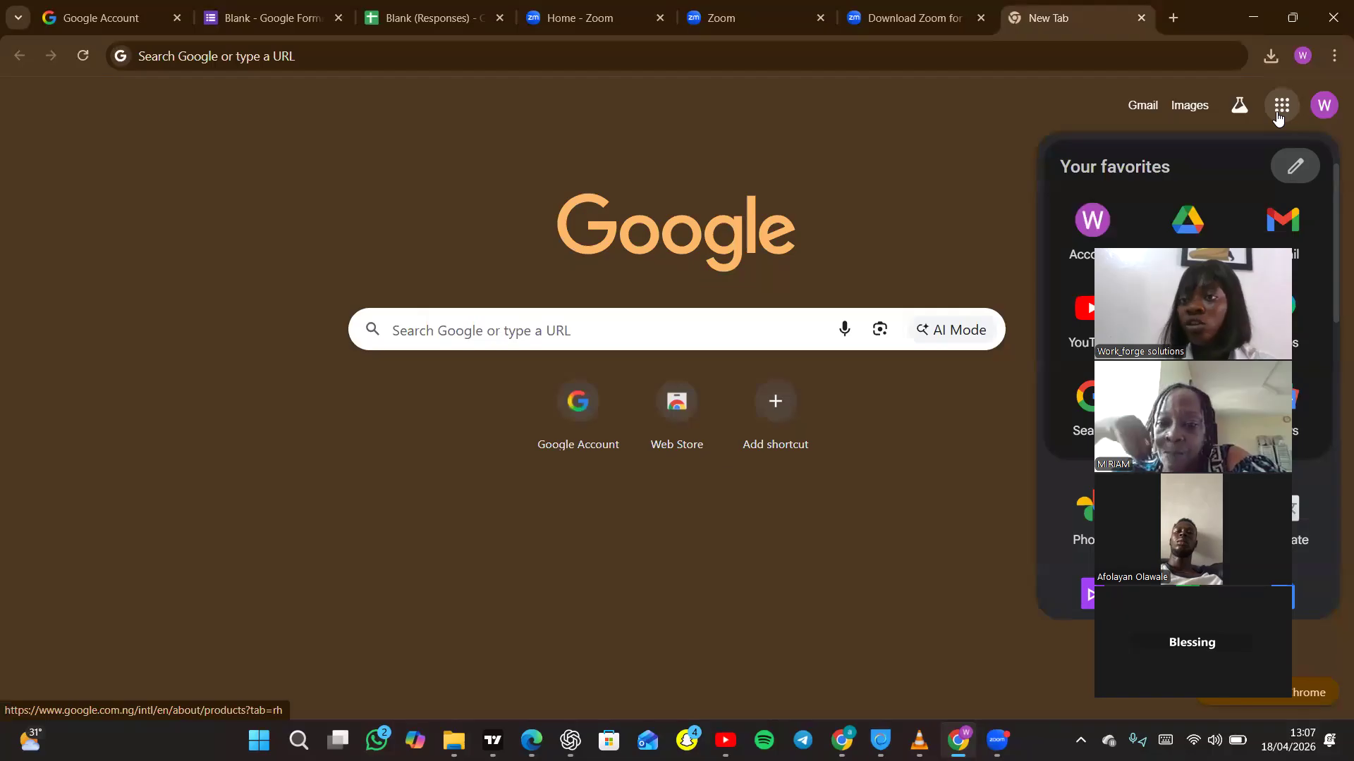
click(1280, 111)
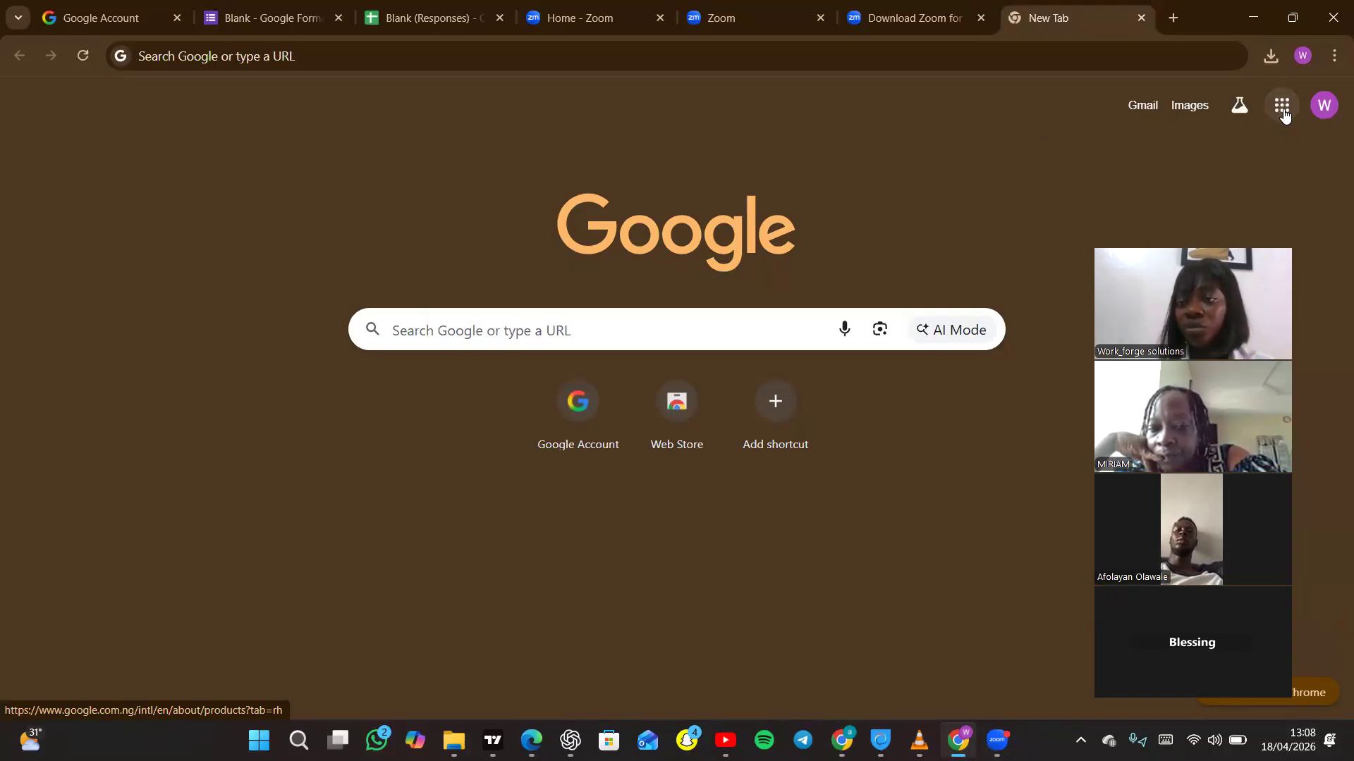
click(1282, 113)
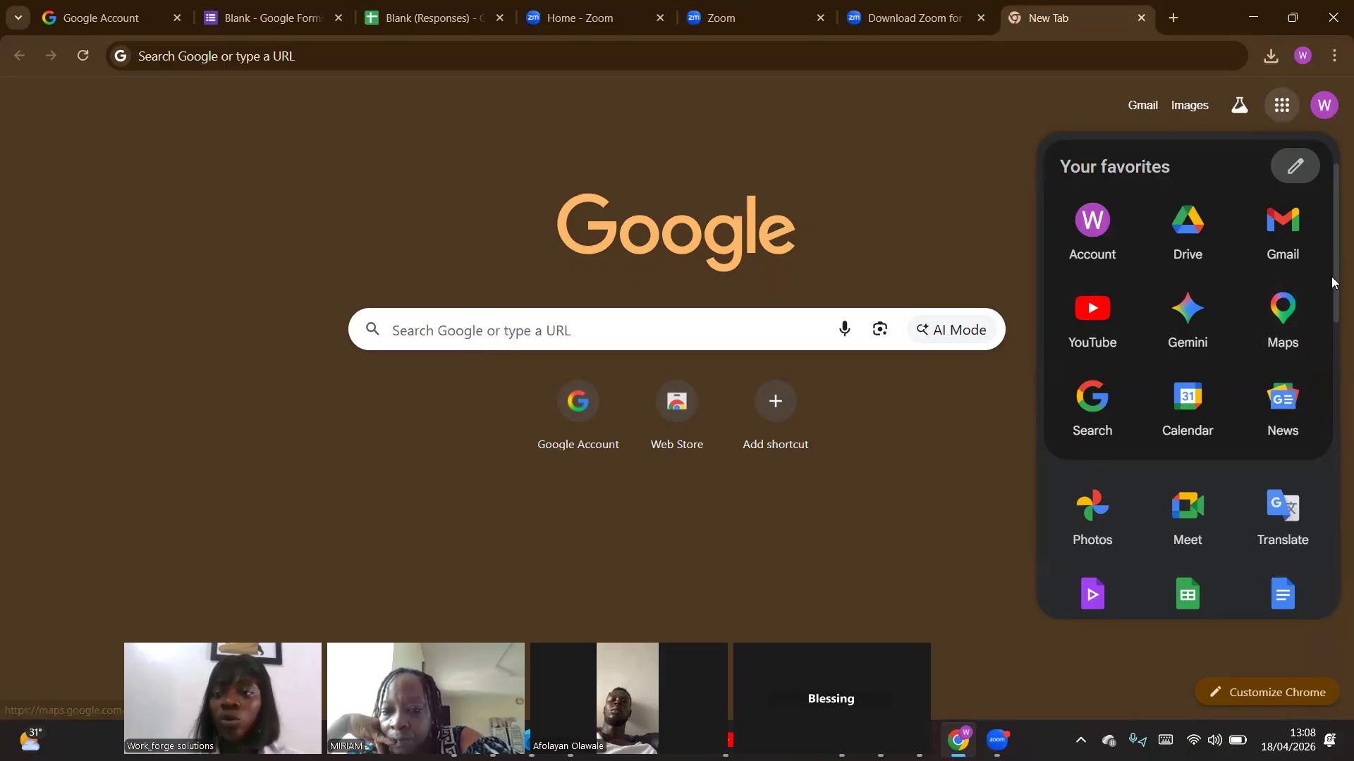
scroll(1332, 289, down, 2)
scroll(1325, 282, up, 2)
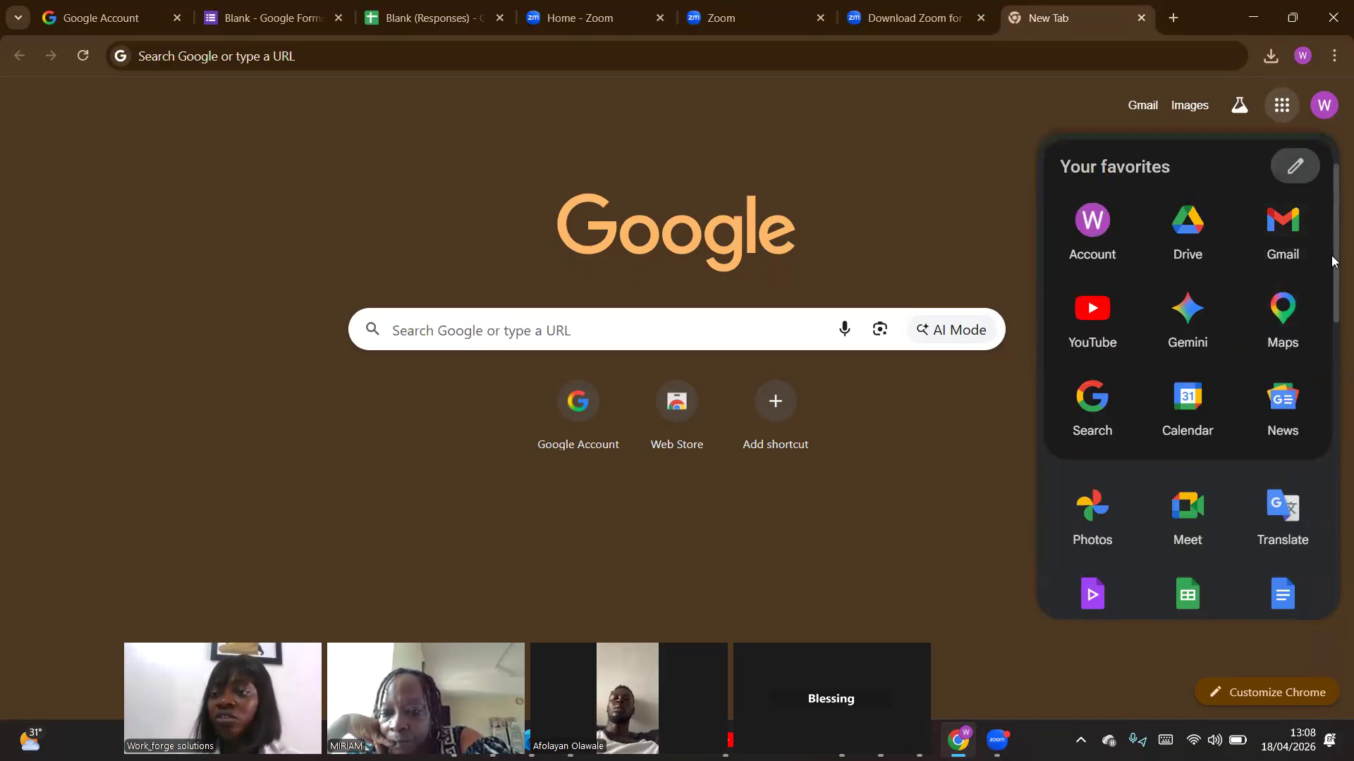
scroll(1333, 308, down, 1)
drag(1334, 307, 1334, 473)
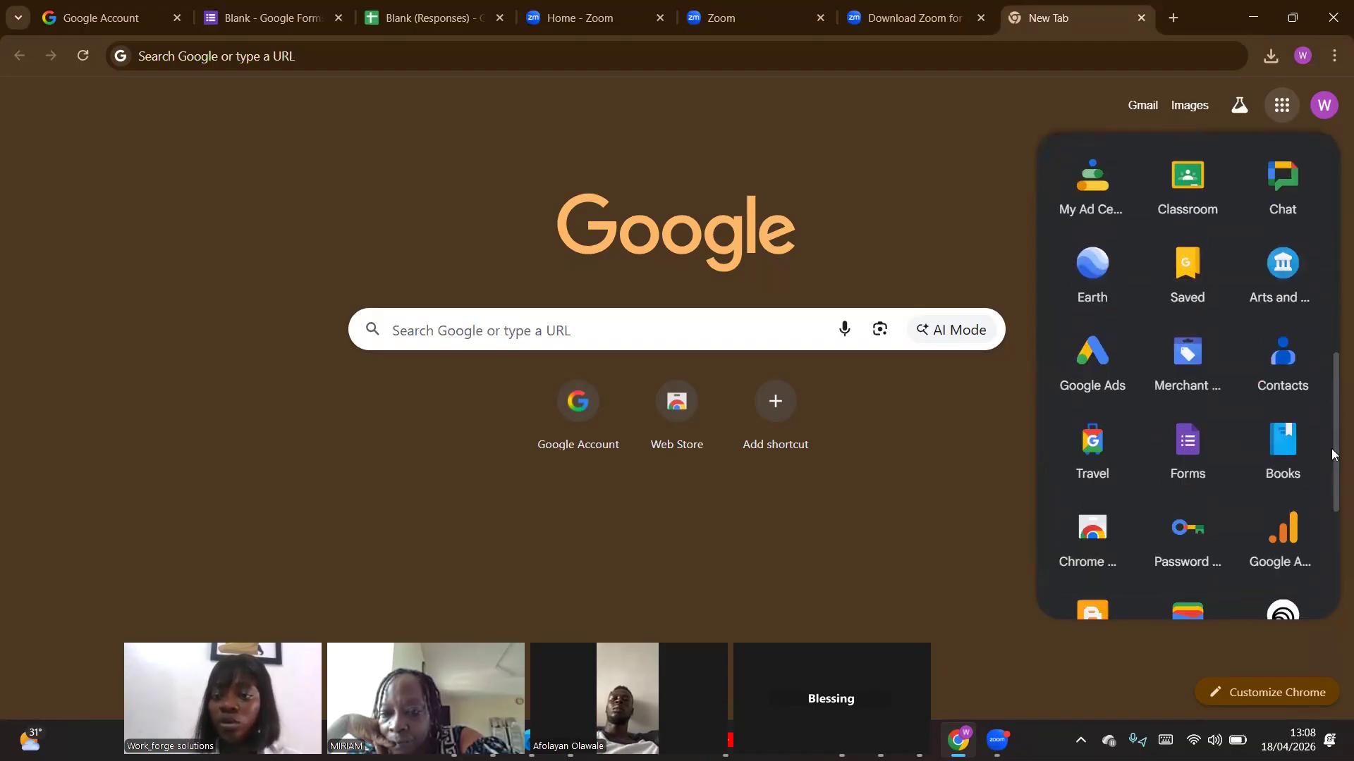
click(1189, 457)
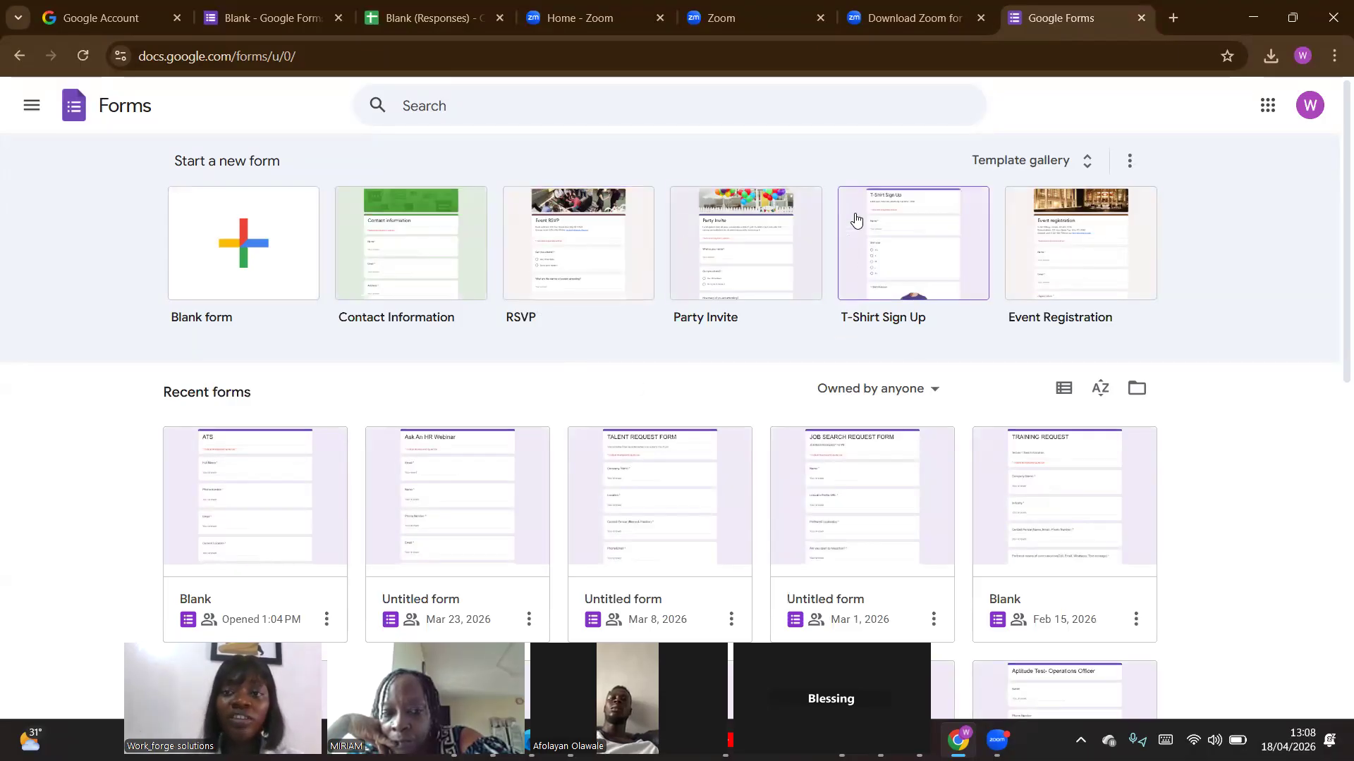
click(268, 260)
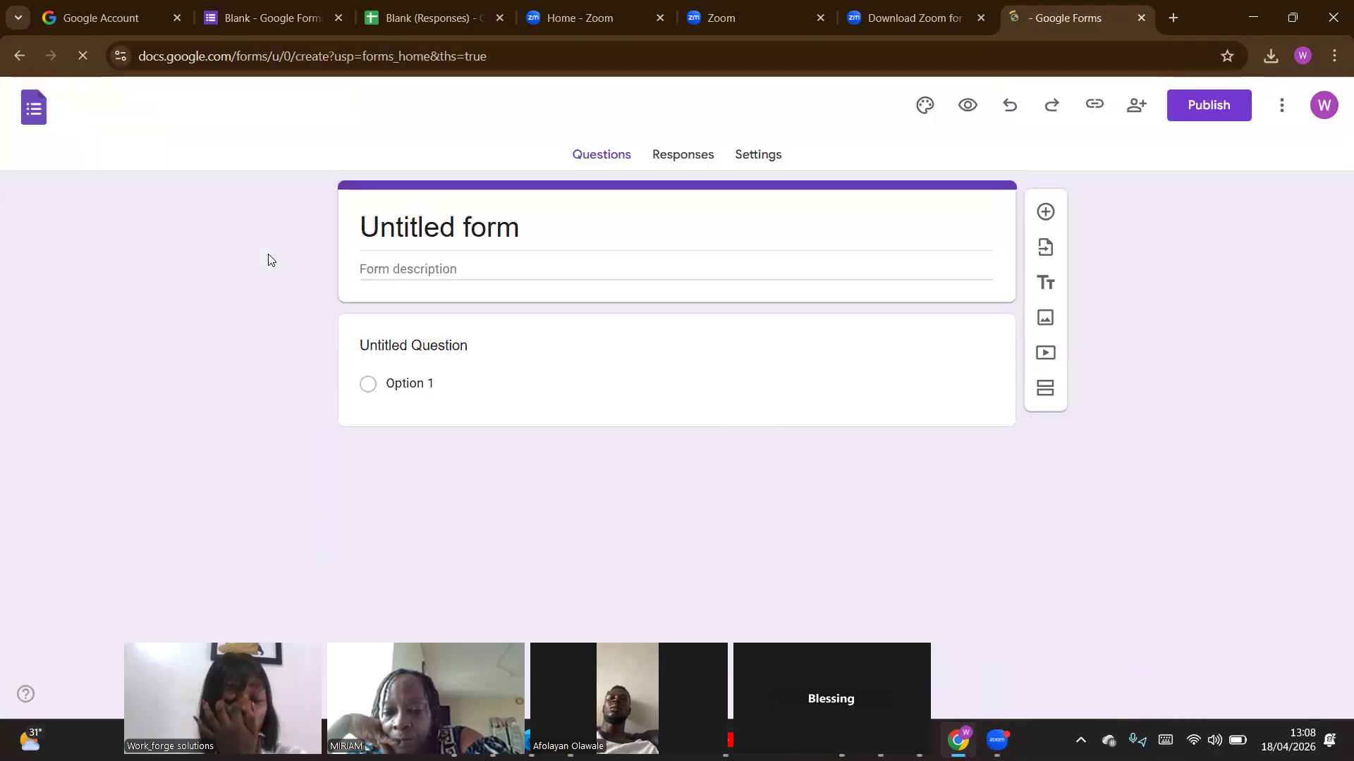
Replace the form's title with "ATS TRIAL", dismissing the publish dialog without publishing.
double_click(457, 246)
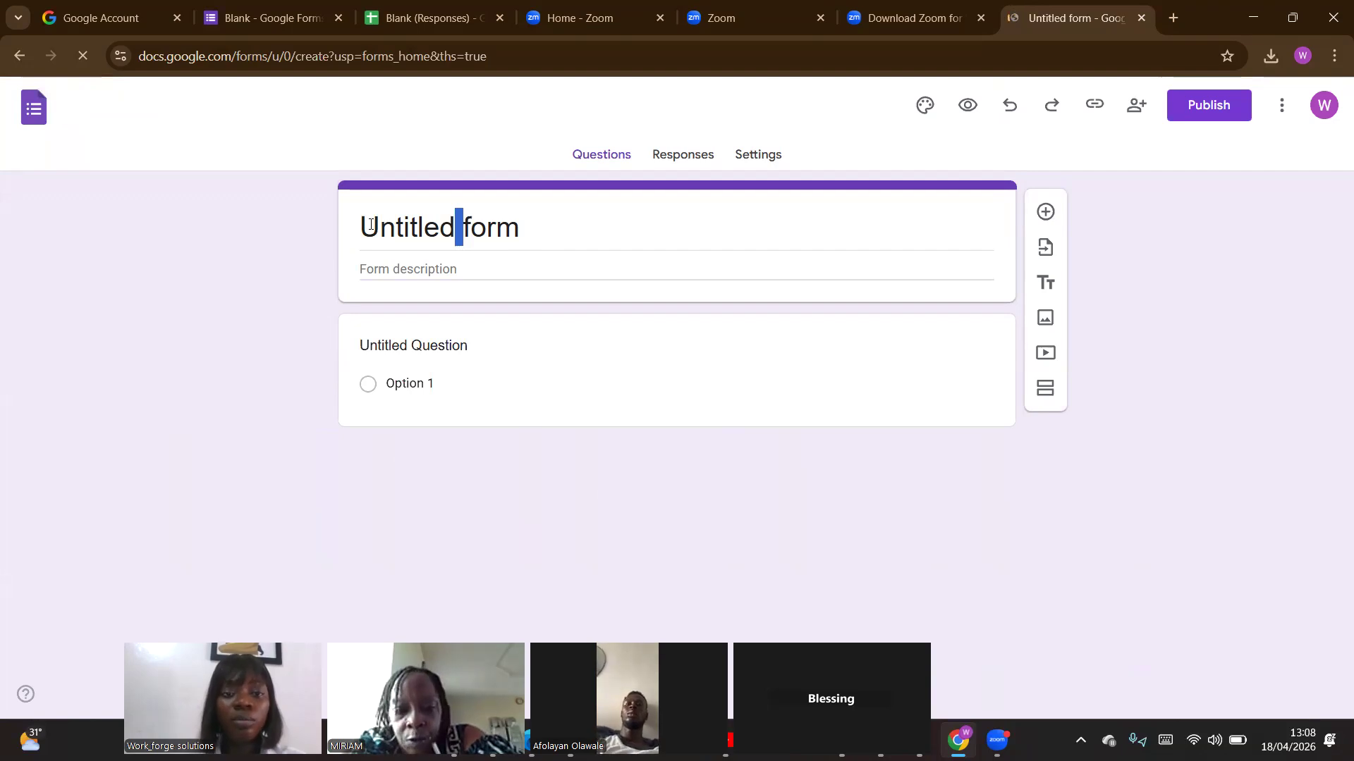
click(445, 222)
text(AT)
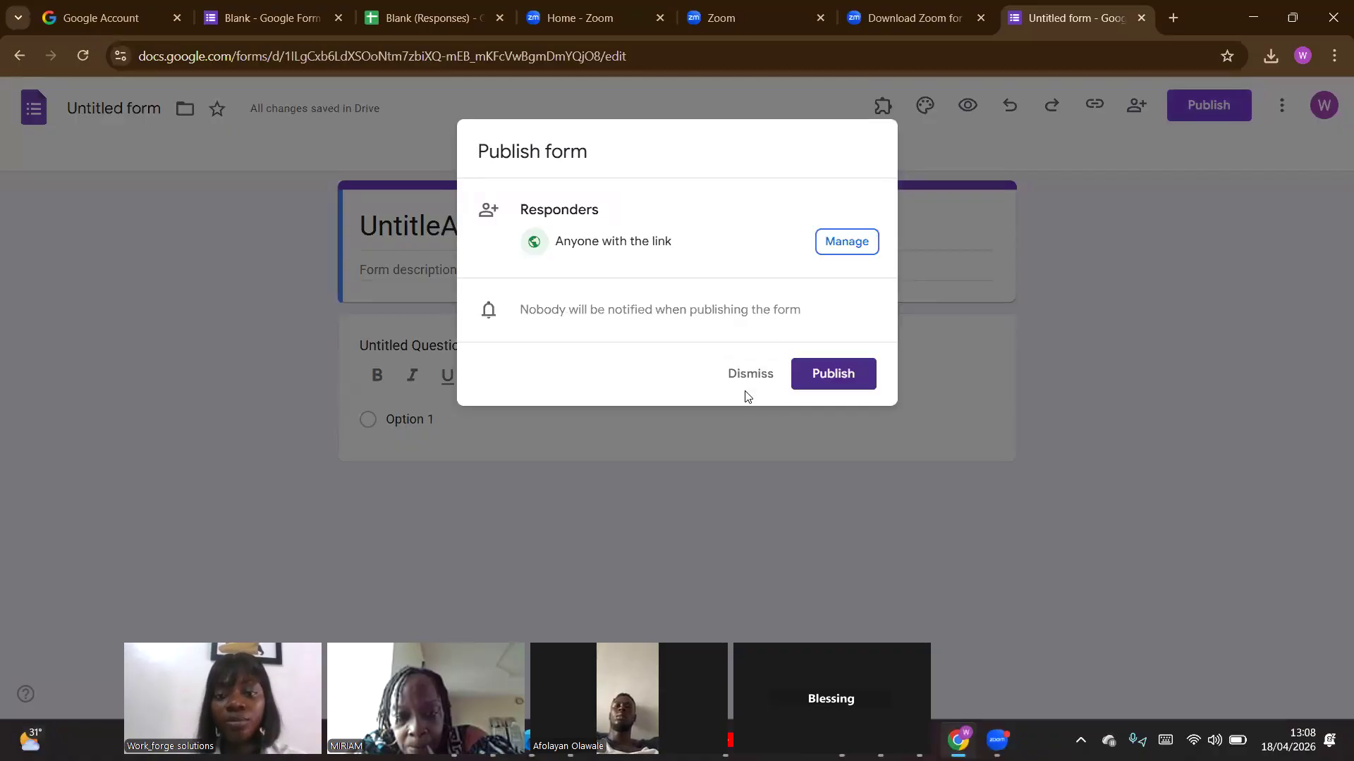
click(746, 381)
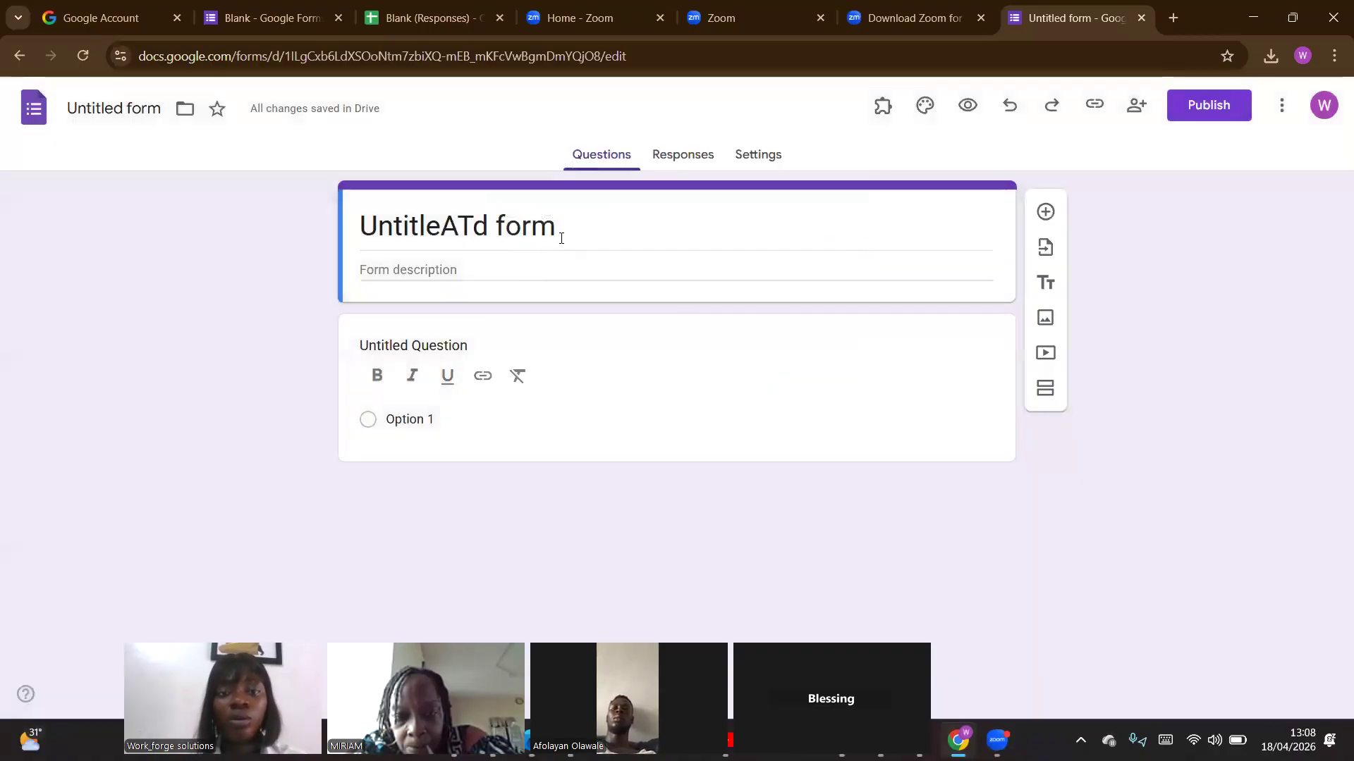
click(561, 239)
key(BackSpace)
key(BackSpace)
key(BackSpace)
key(BackSpace)
key(BackSpace)
key(BackSpace)
key(BackSpace)
key(BackSpace)
key(BackSpace)
key(BackSpace)
key(BackSpace)
key(BackSpace)
key(BackSpace)
key(BackSpace)
key(BackSpace)
text(ATS TR)
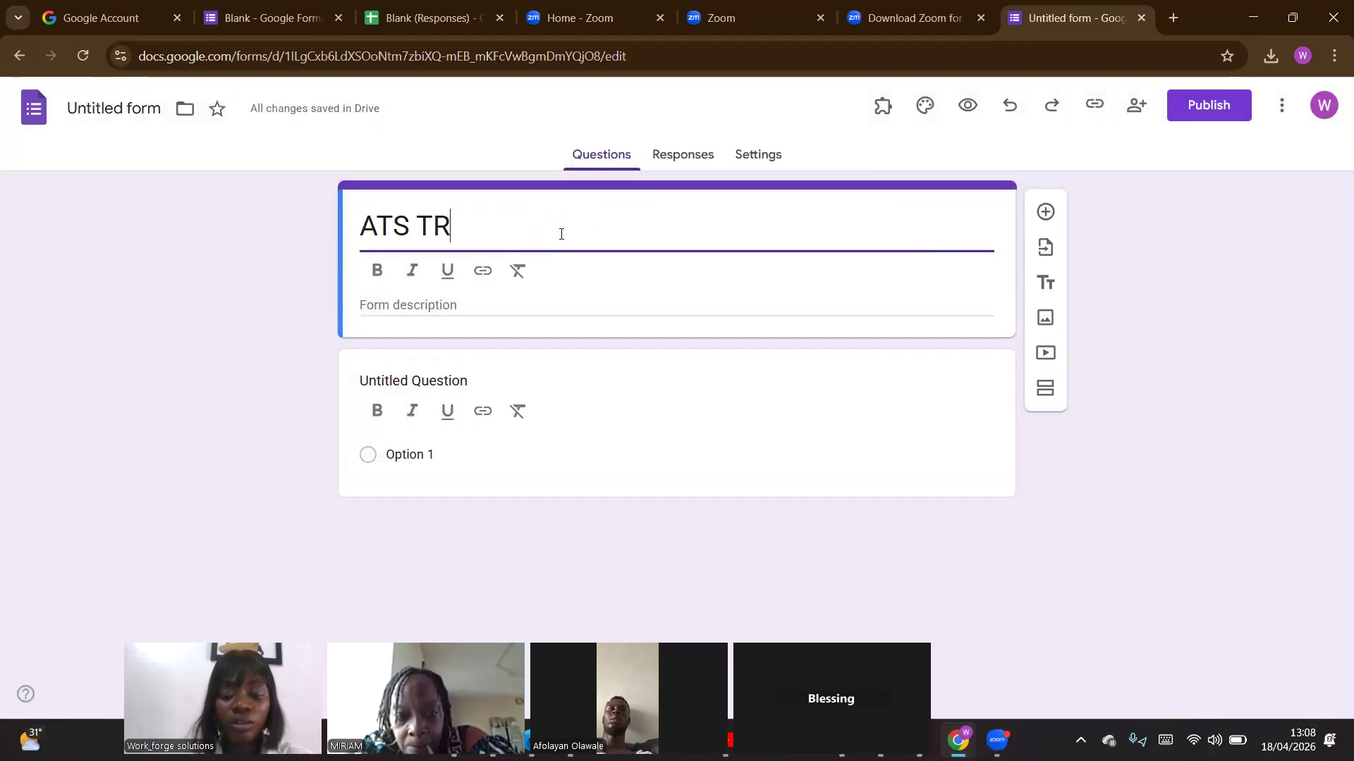
text(IAL)
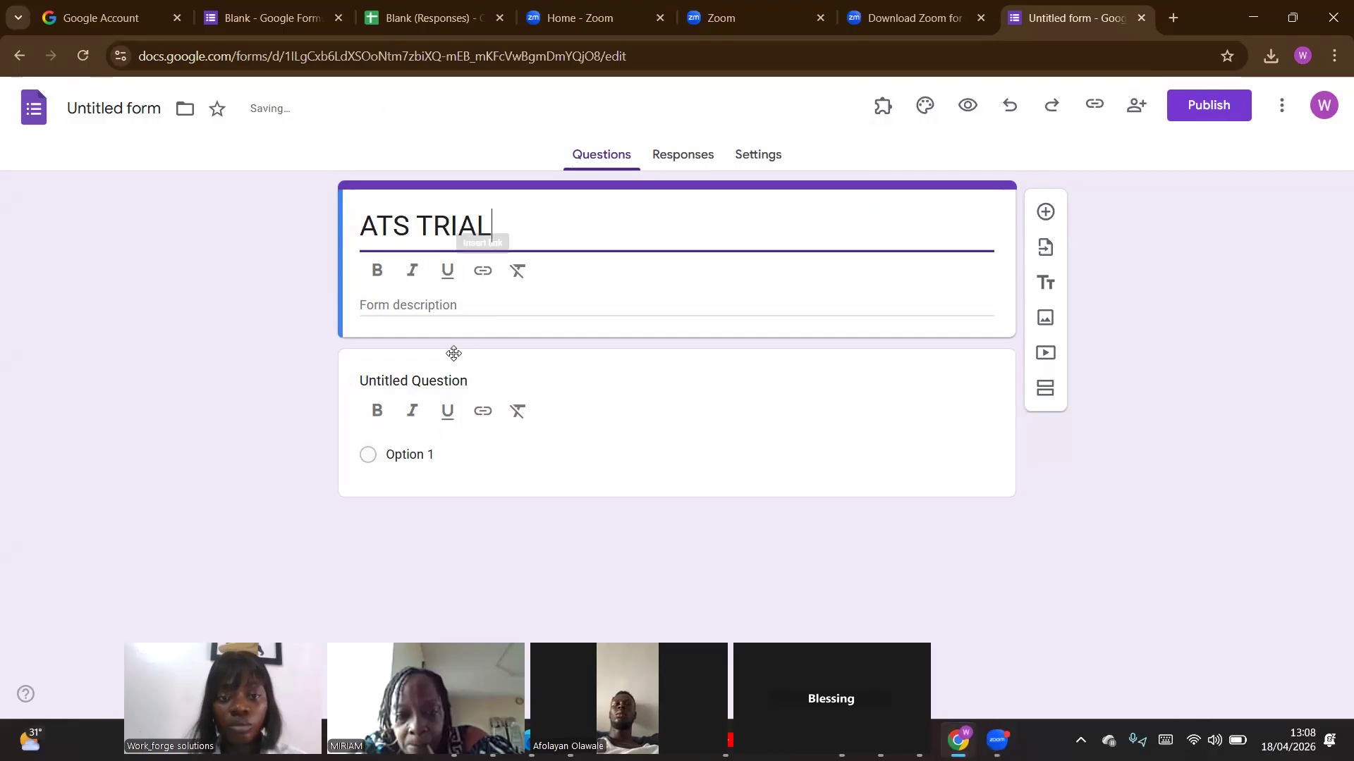
Enter "Accountant recruitment" as the form description.
click(474, 307)
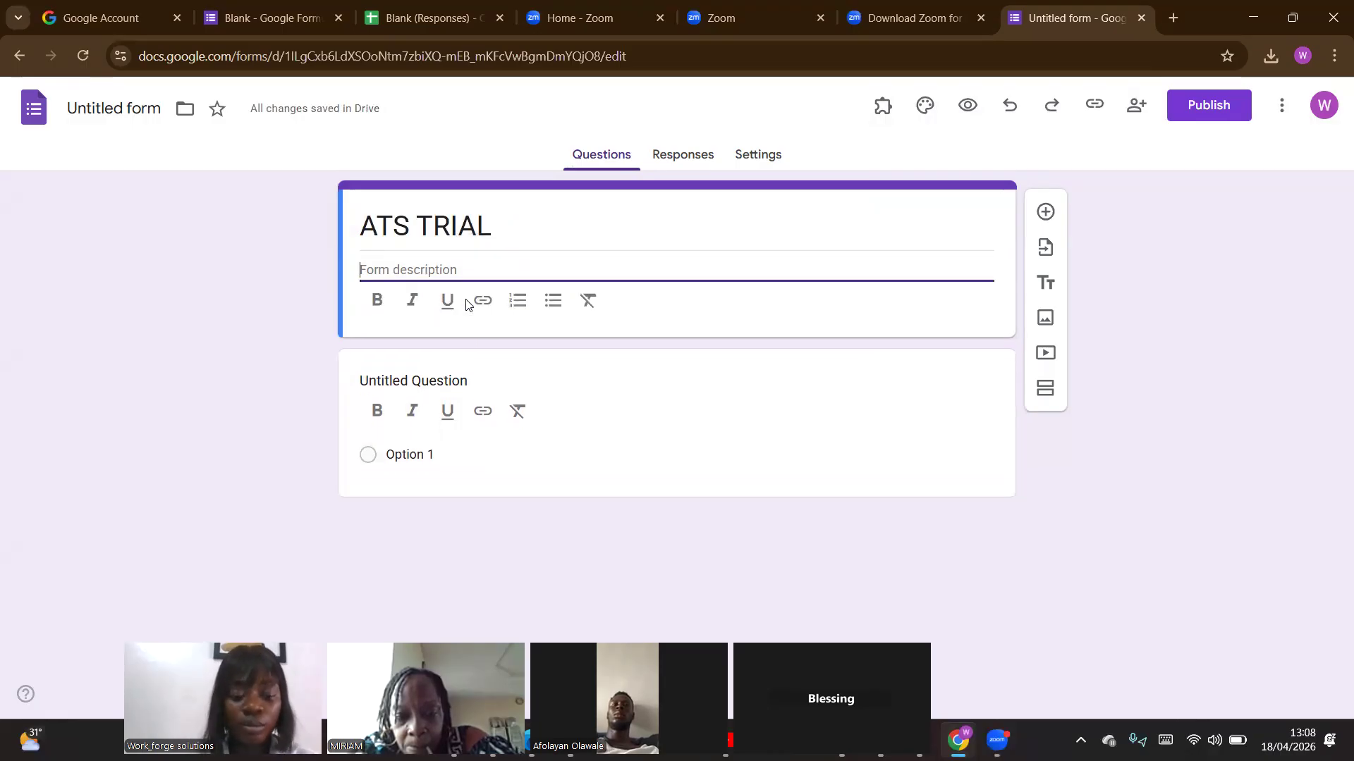
text(S)
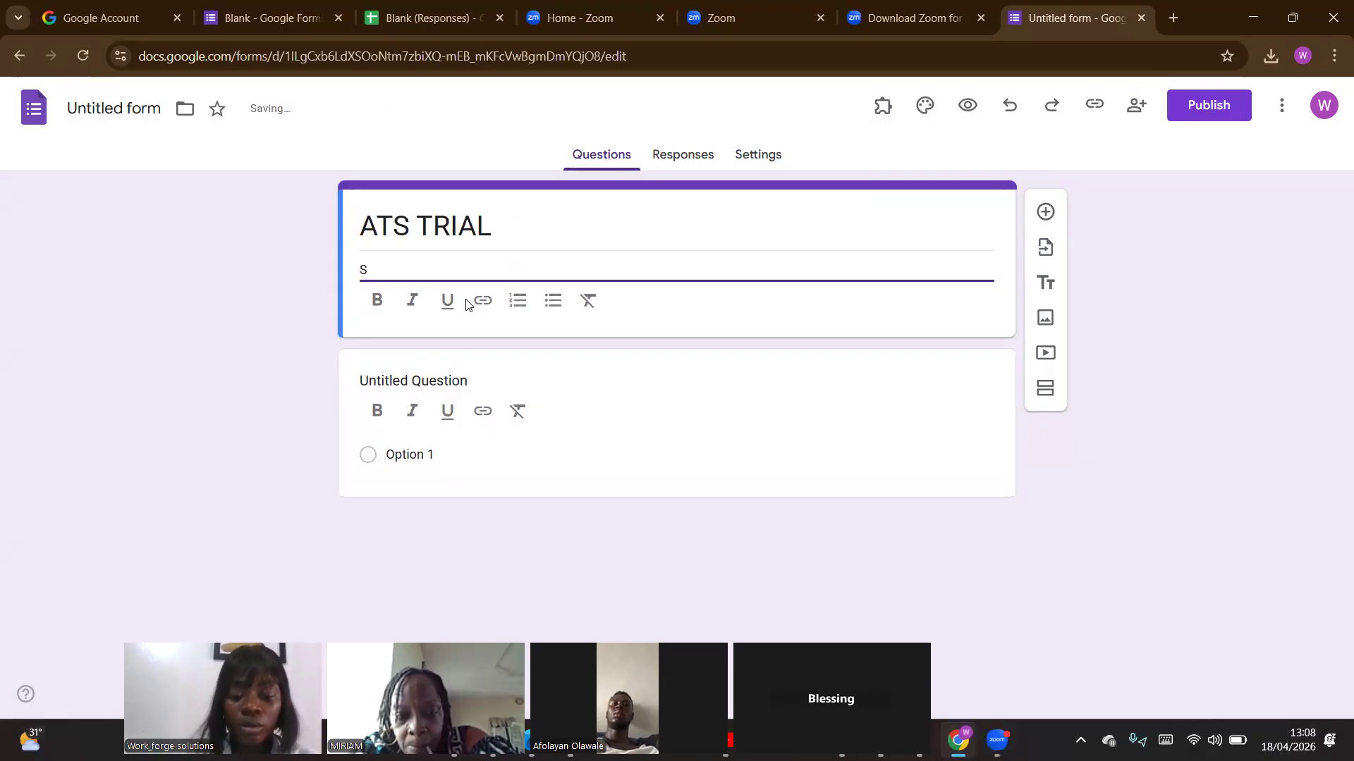
text(cr)
key(BackSpace)
key(BackSpace)
text(Accountan)
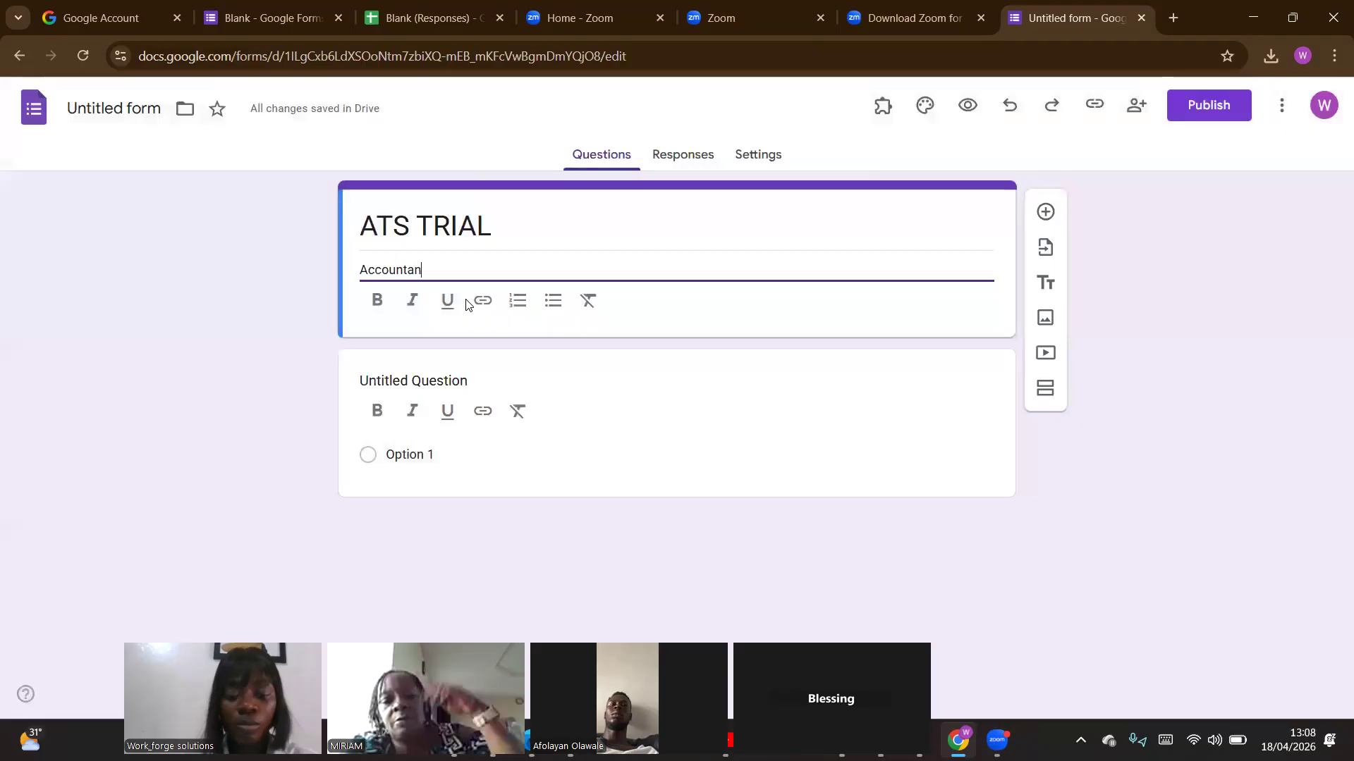
text(t recruitment)
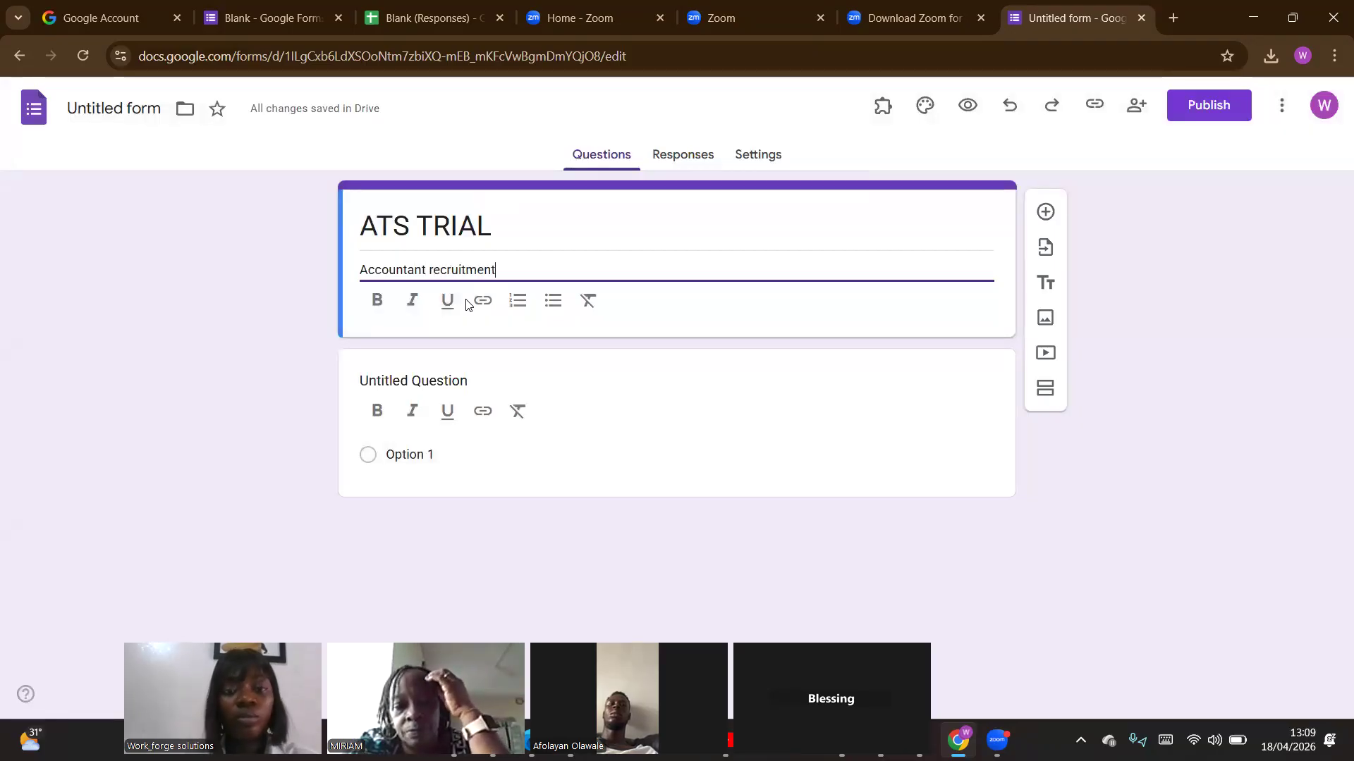
Title the first question "Name" as a short-answer question and make it required.
click(518, 384)
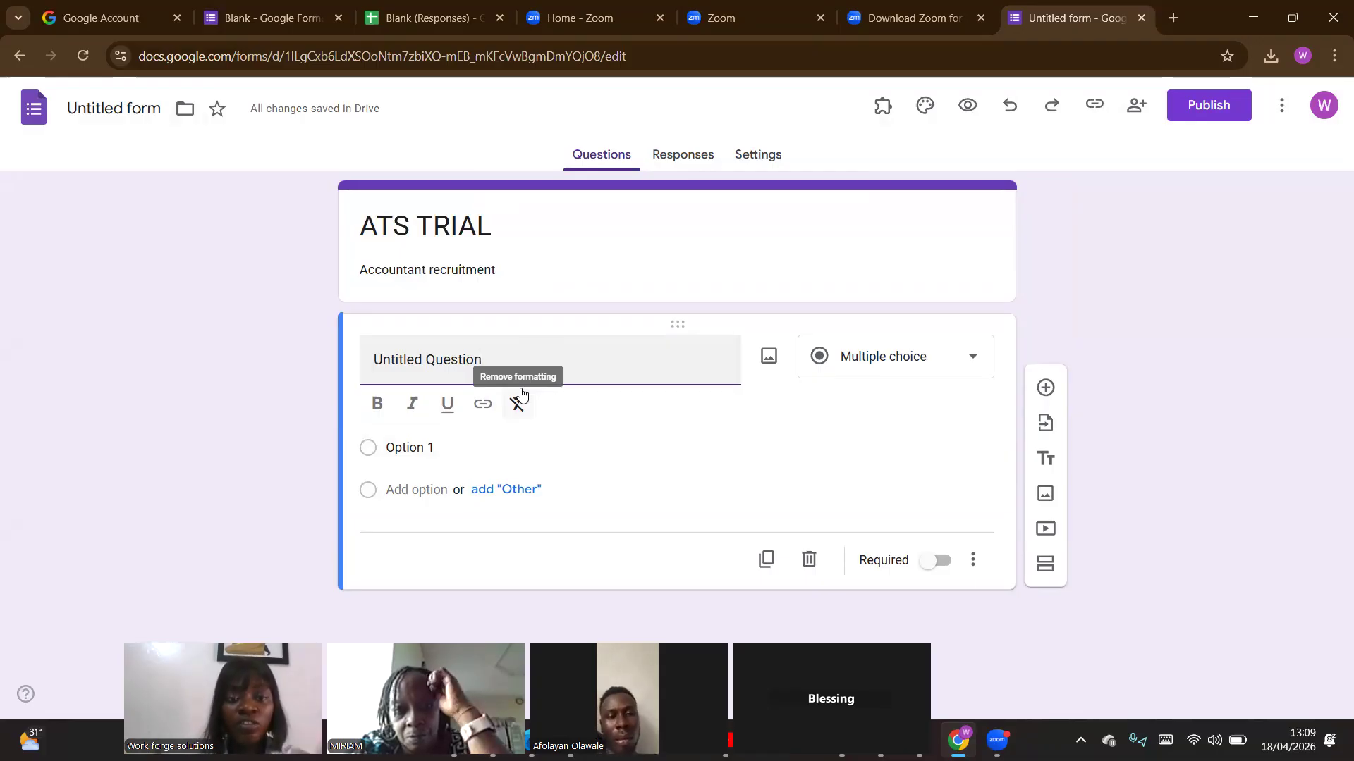
key(BackSpace)
key(BackSpace)
key(BackSpace)
key(BackSpace)
key(BackSpace)
key(BackSpace)
key(BackSpace)
key(BackSpace)
key(BackSpace)
key(BackSpace)
key(BackSpace)
key(BackSpace)
key(BackSpace)
key(BackSpace)
key(BackSpace)
key(BackSpace)
key(BackSpace)
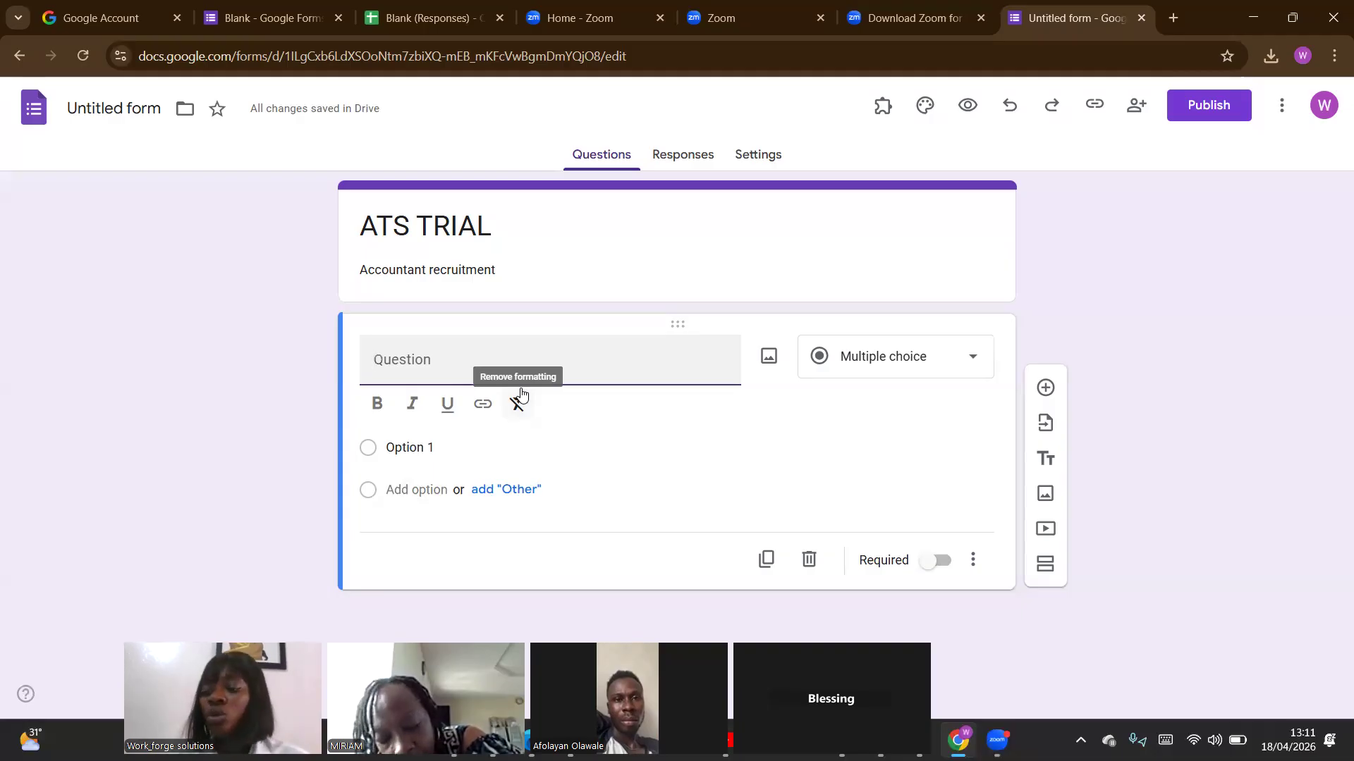
text(Name)
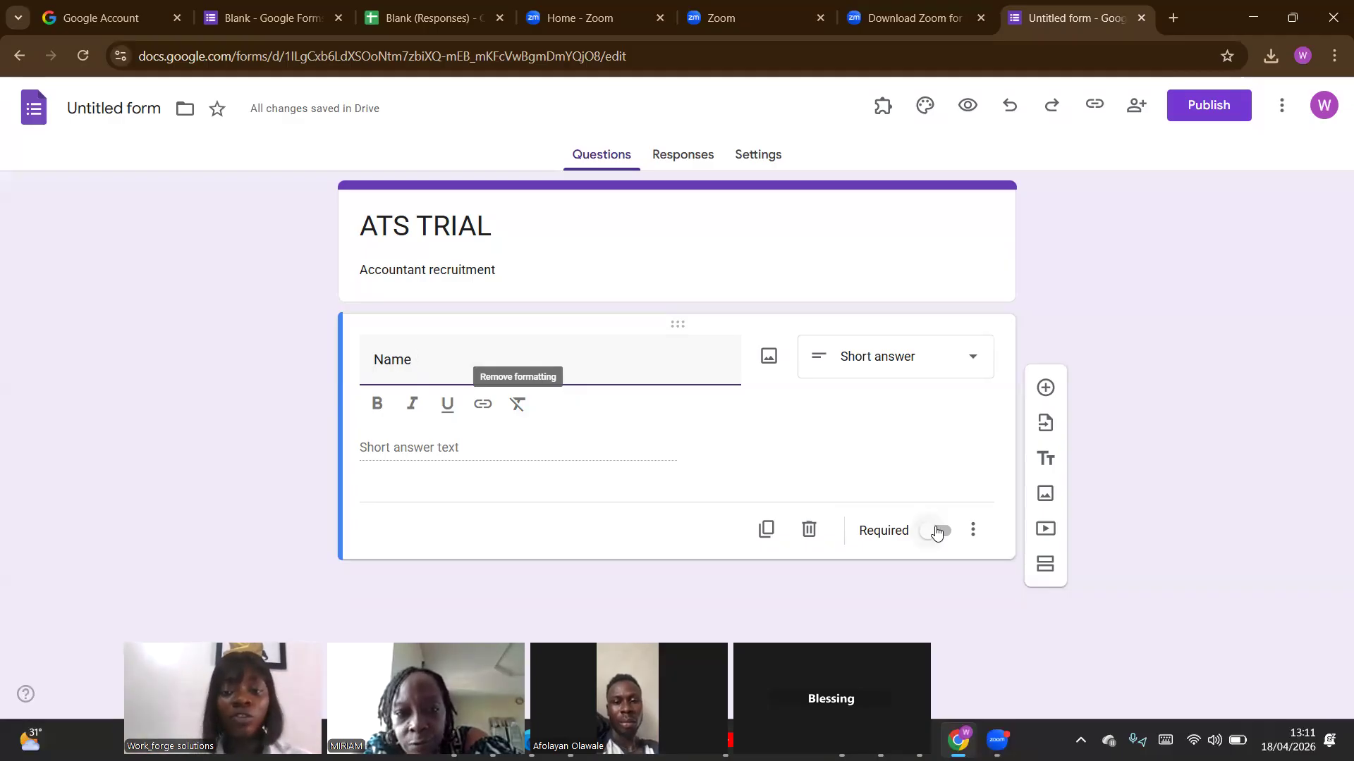
click(937, 532)
click(952, 367)
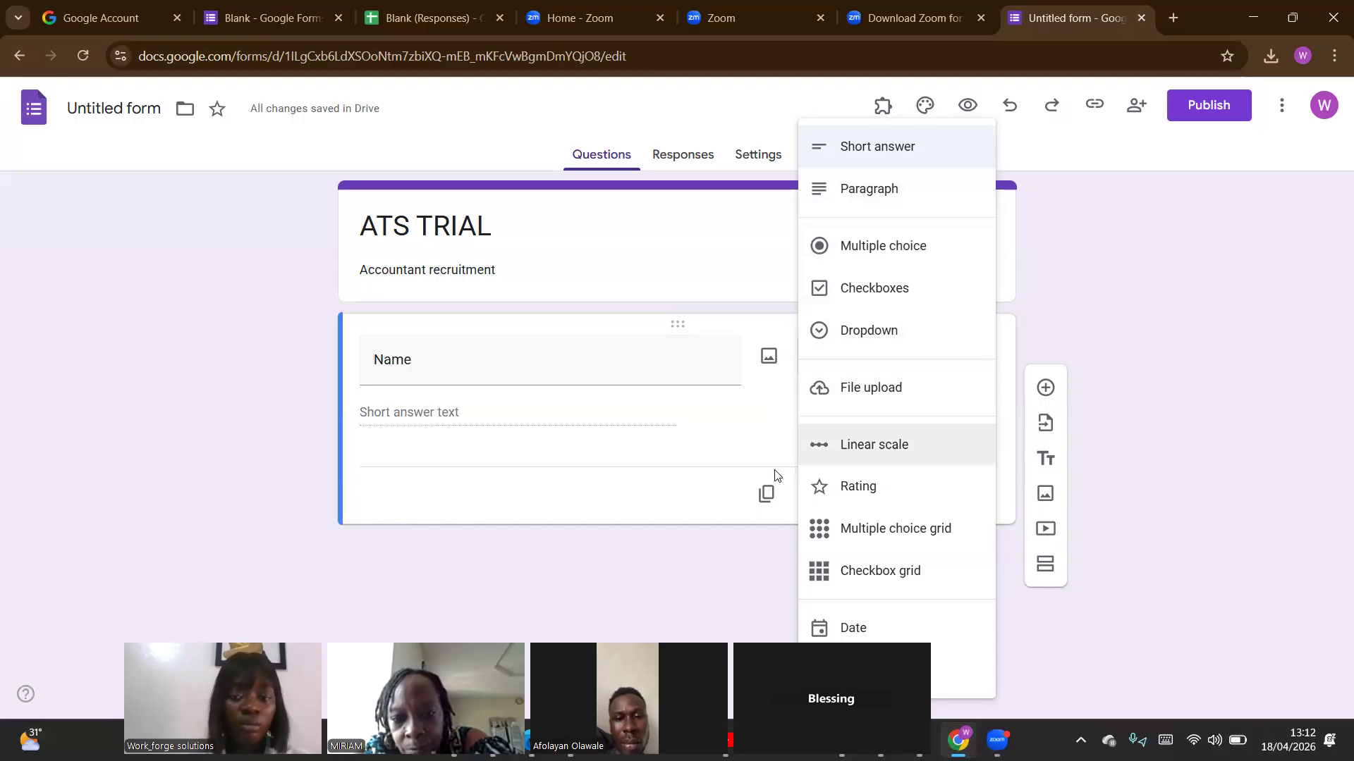
click(734, 407)
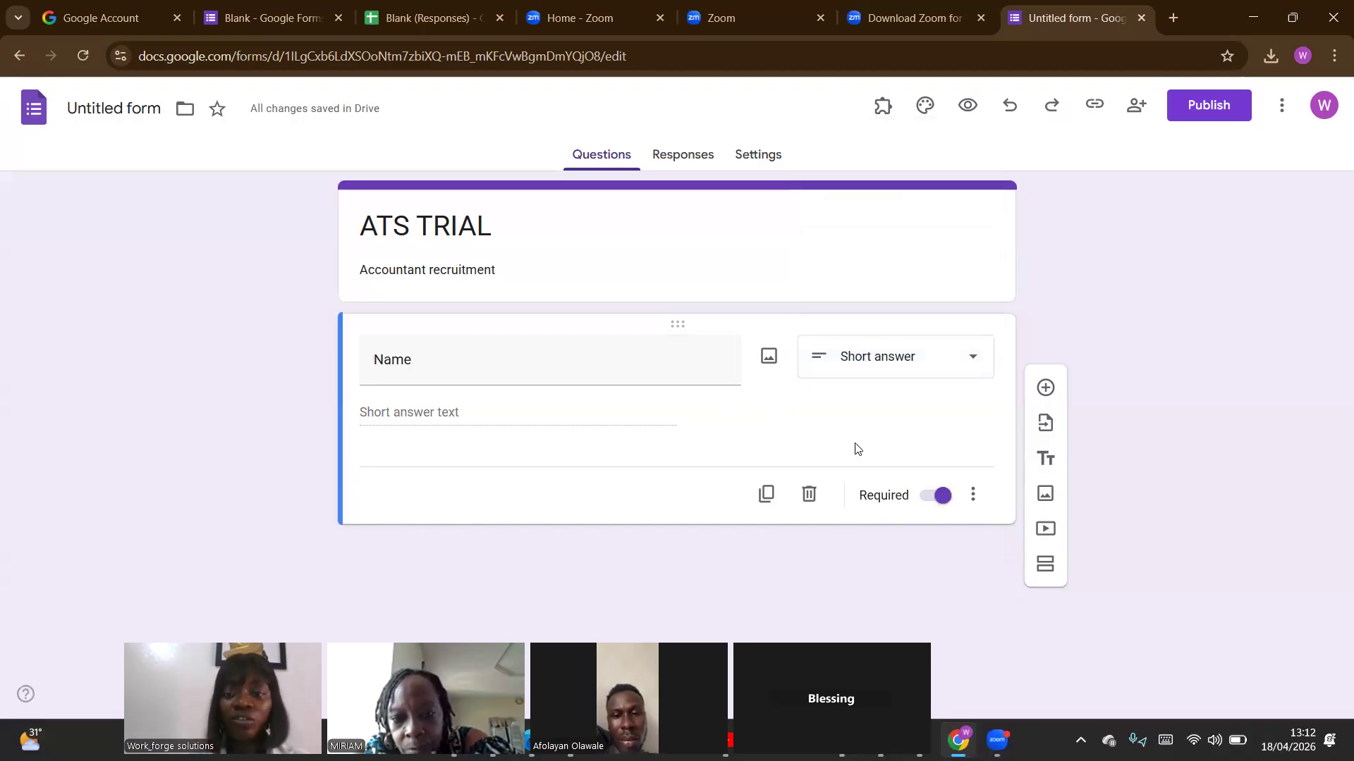
Add a short-answer question titled "Email" below Name and make it required.
click(1048, 392)
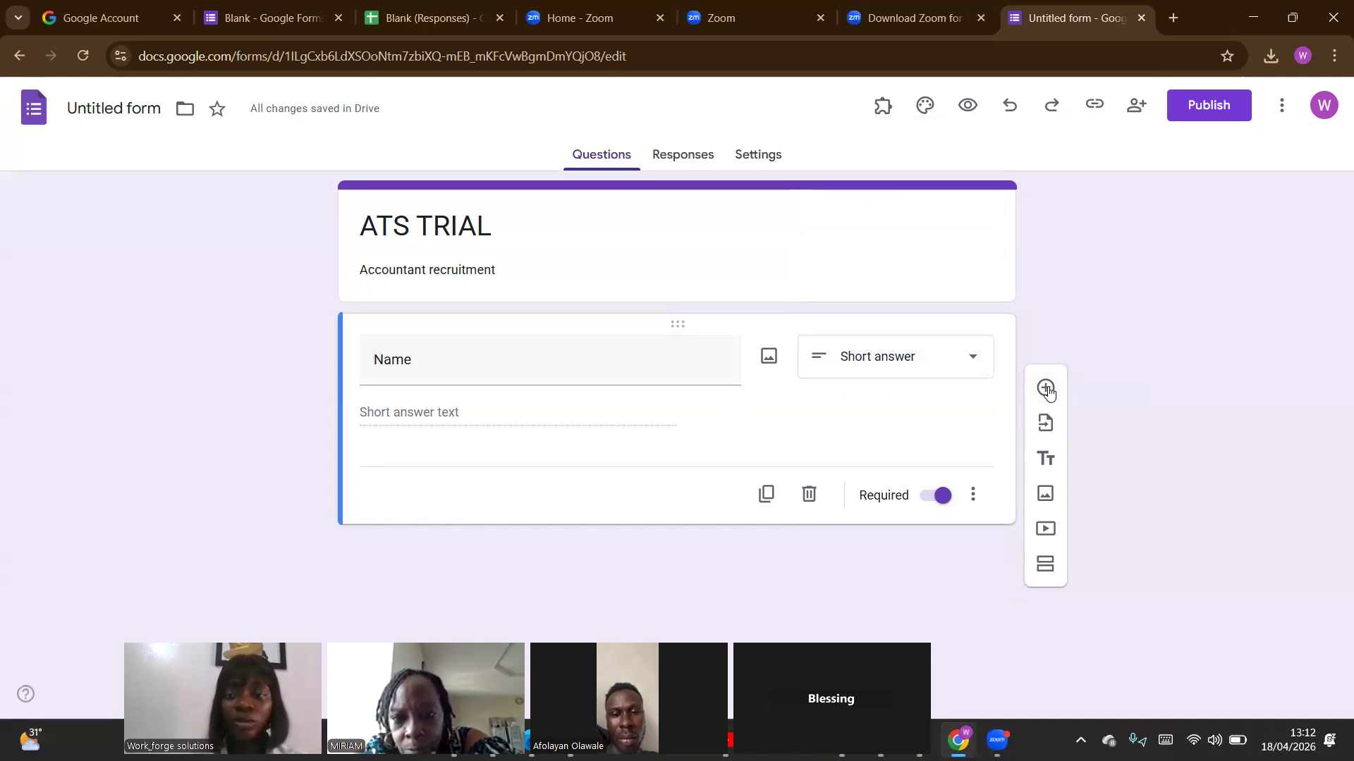
click(1048, 387)
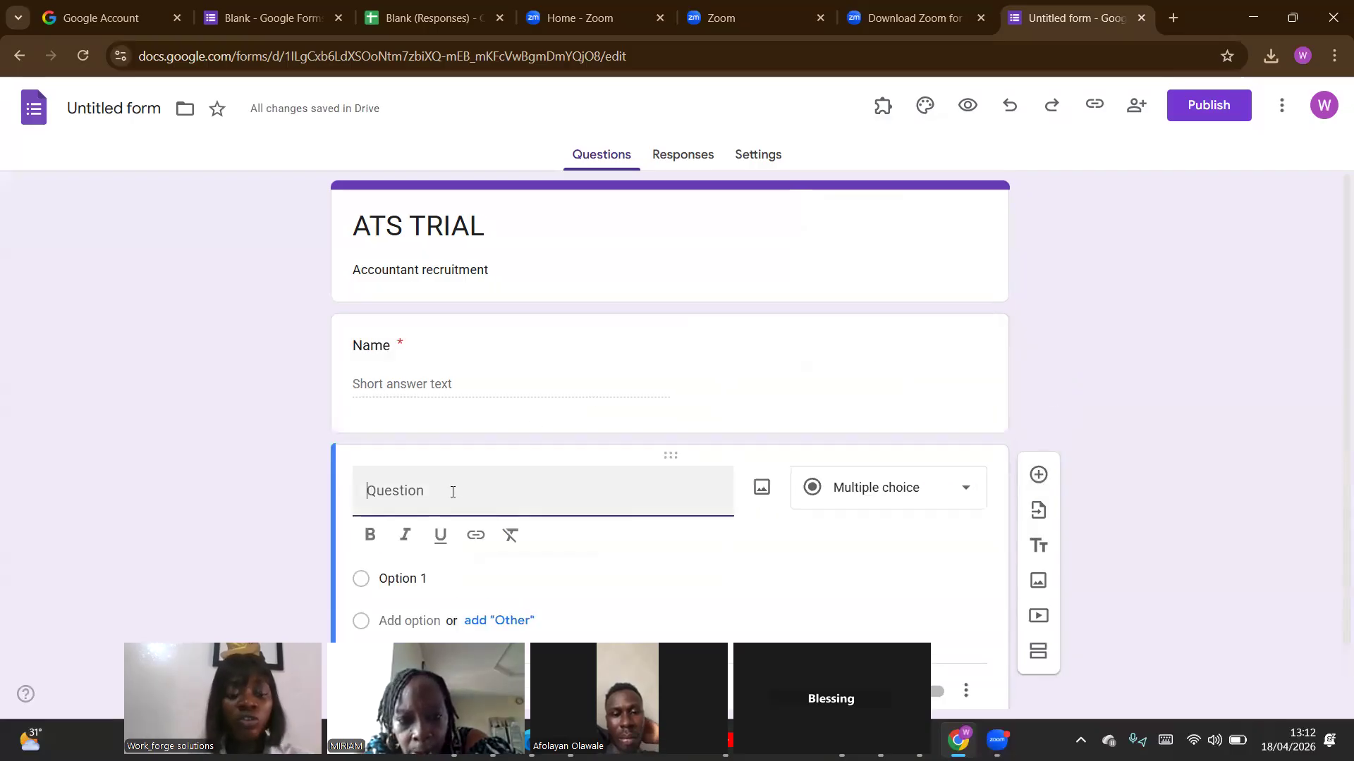
text(E)
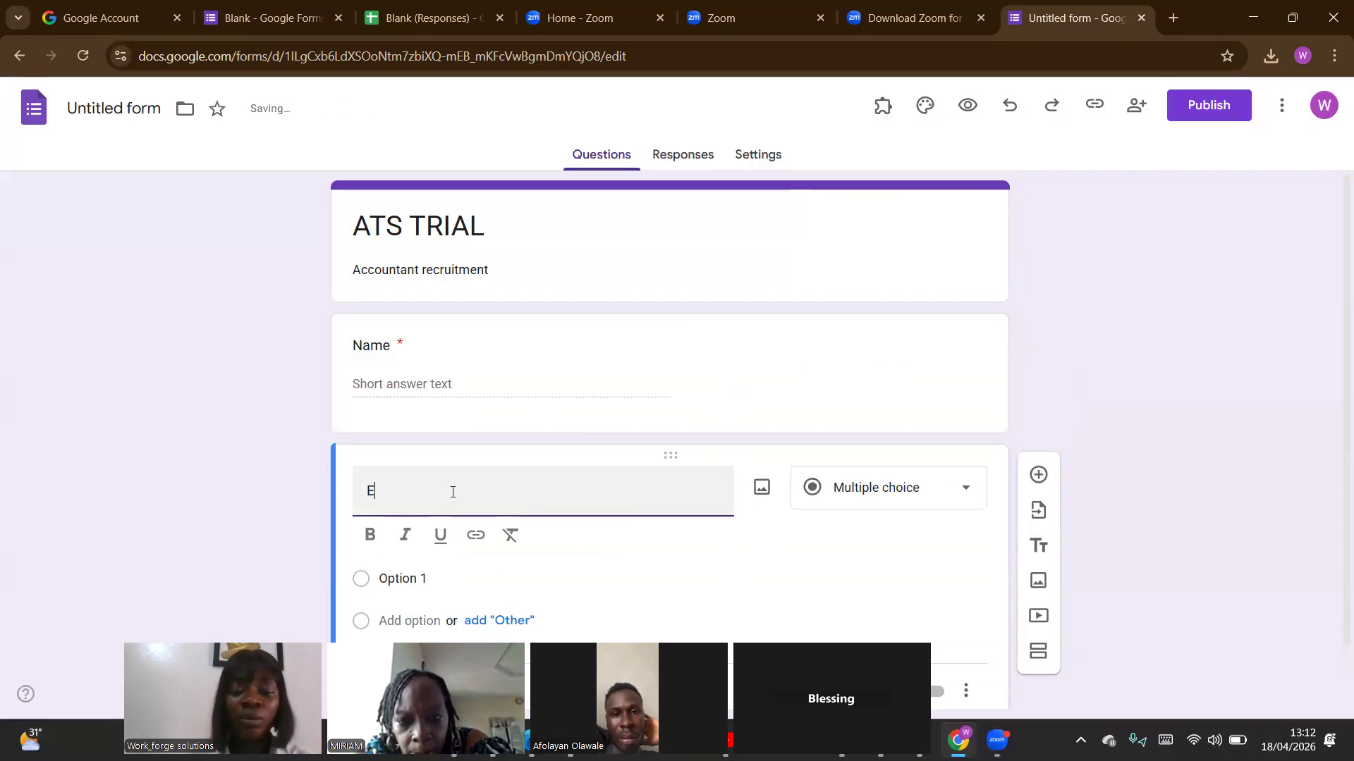
text(mai)
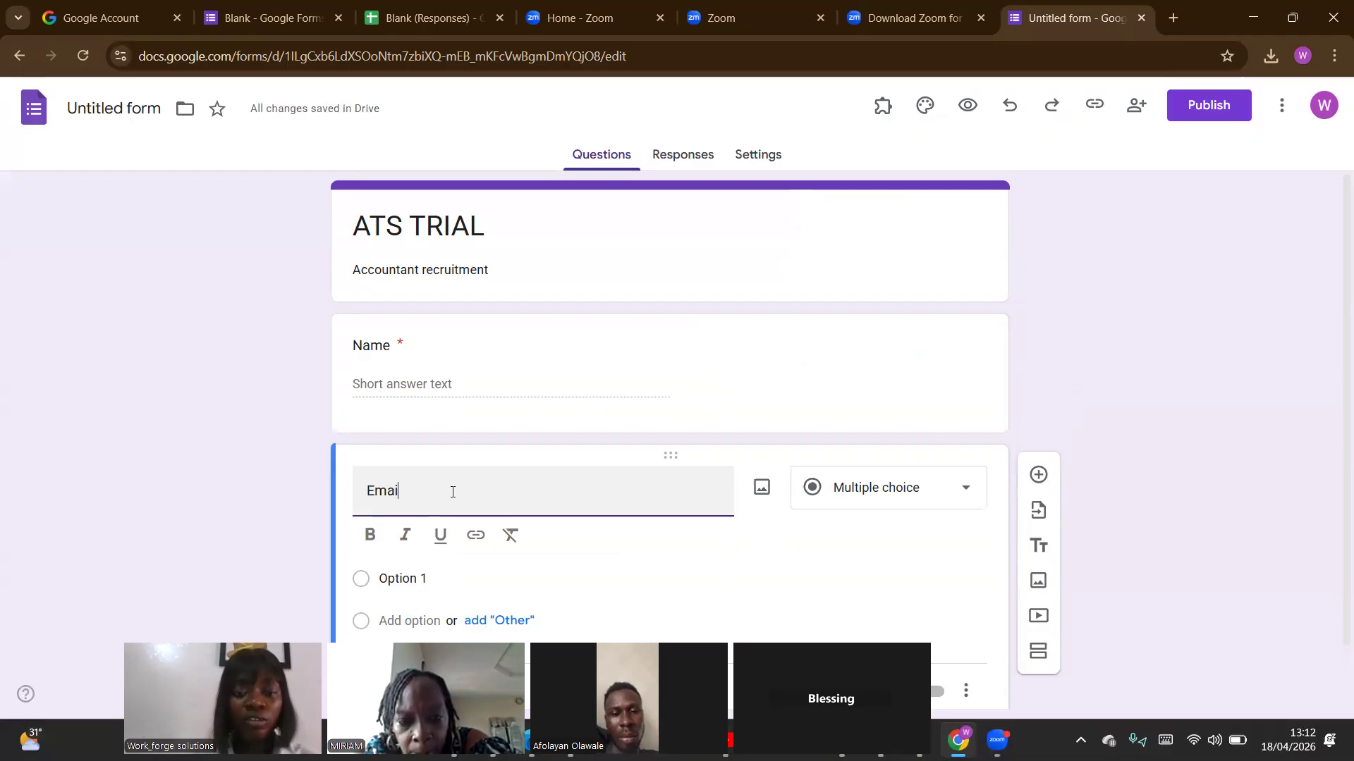
text(l)
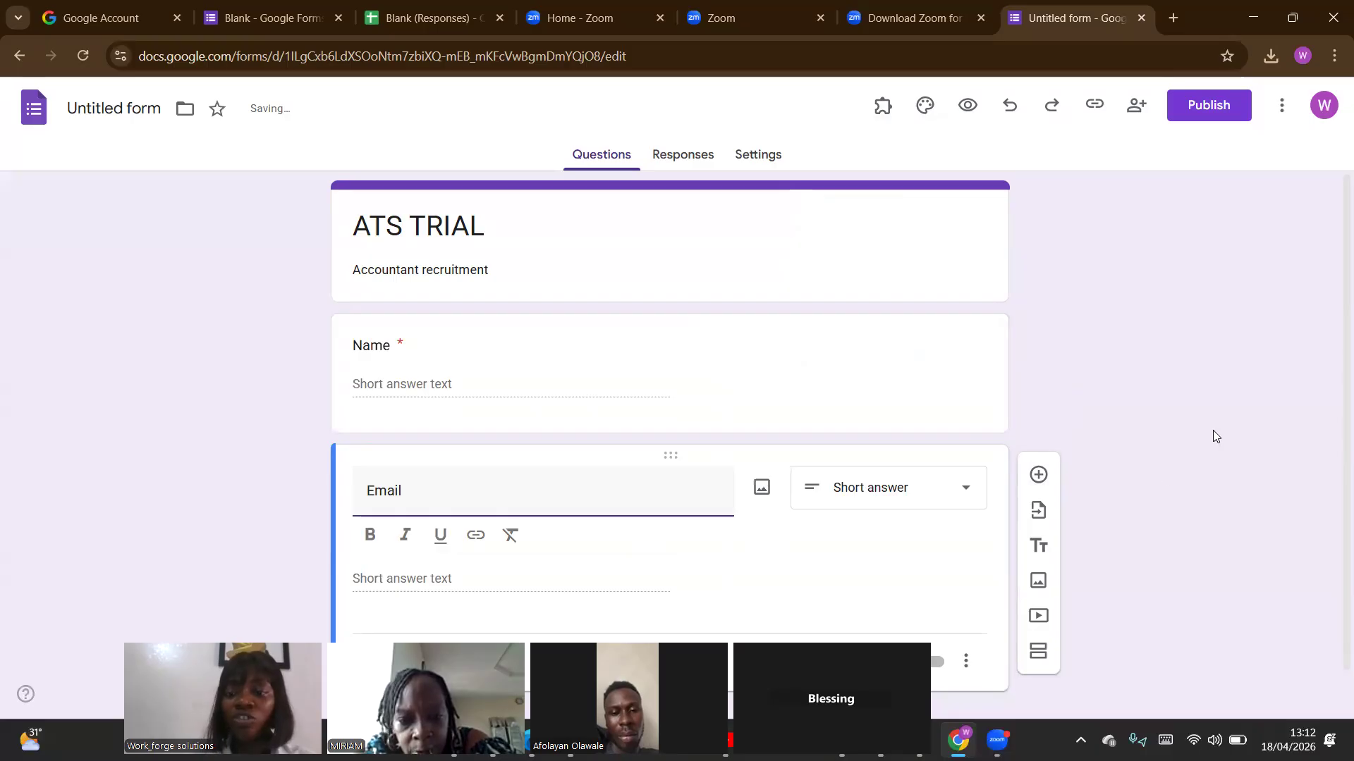
scroll(1333, 557, down, 1)
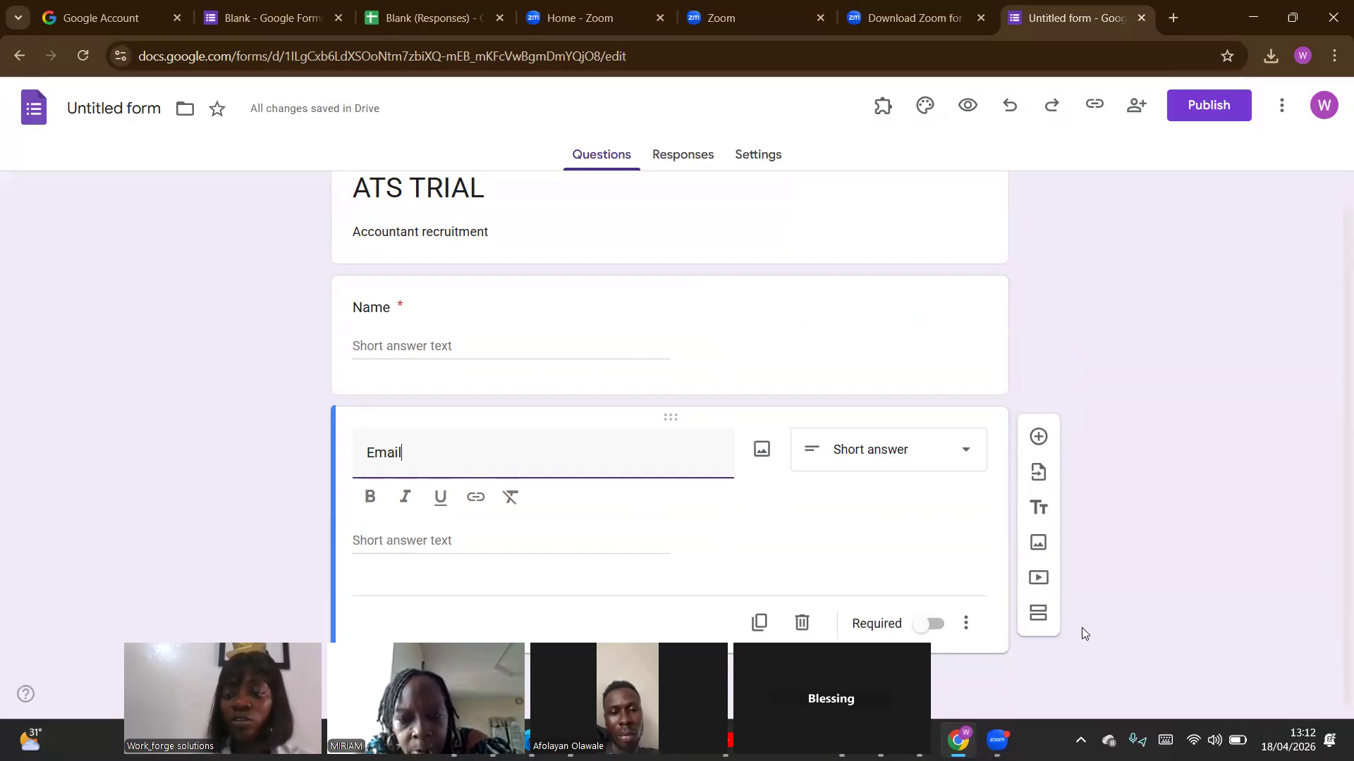
click(932, 624)
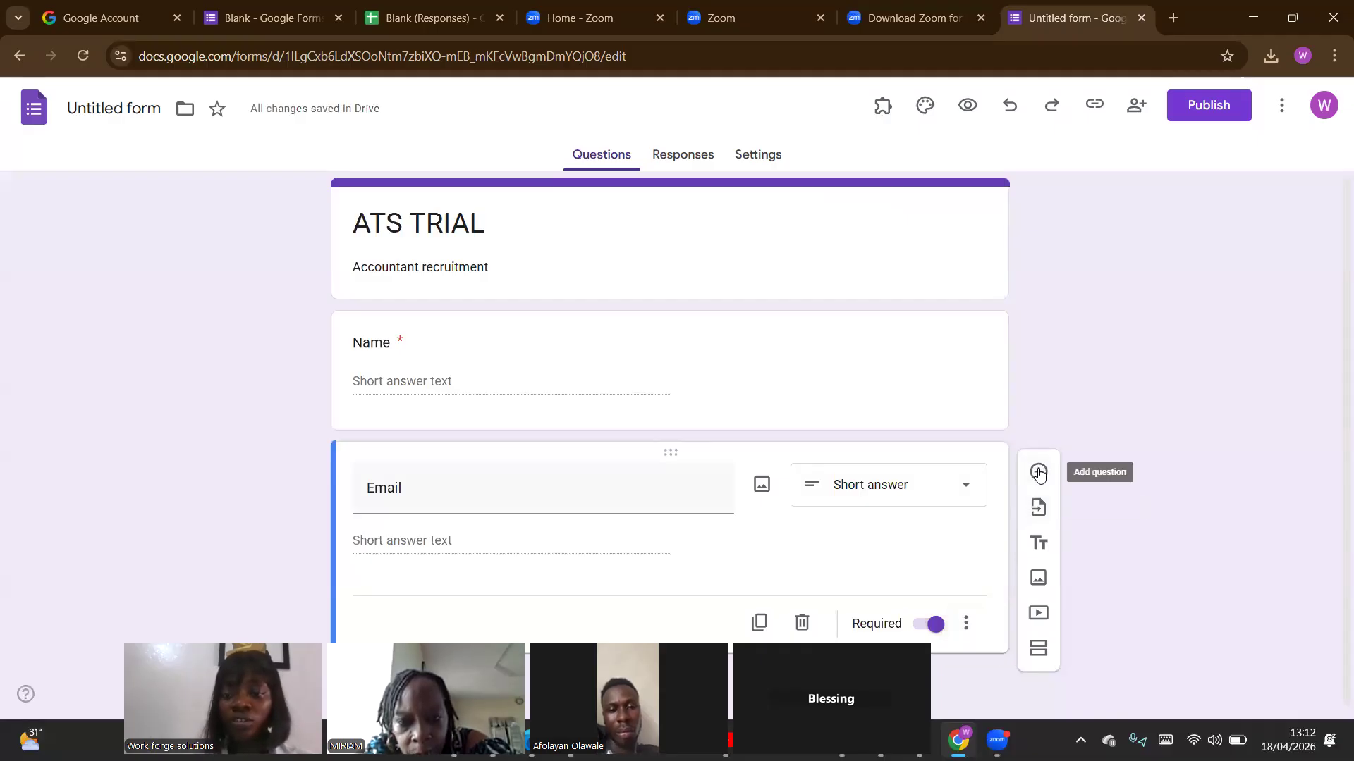
Add a short-answer question titled "Phone Number" below Email and make it required.
click(1038, 472)
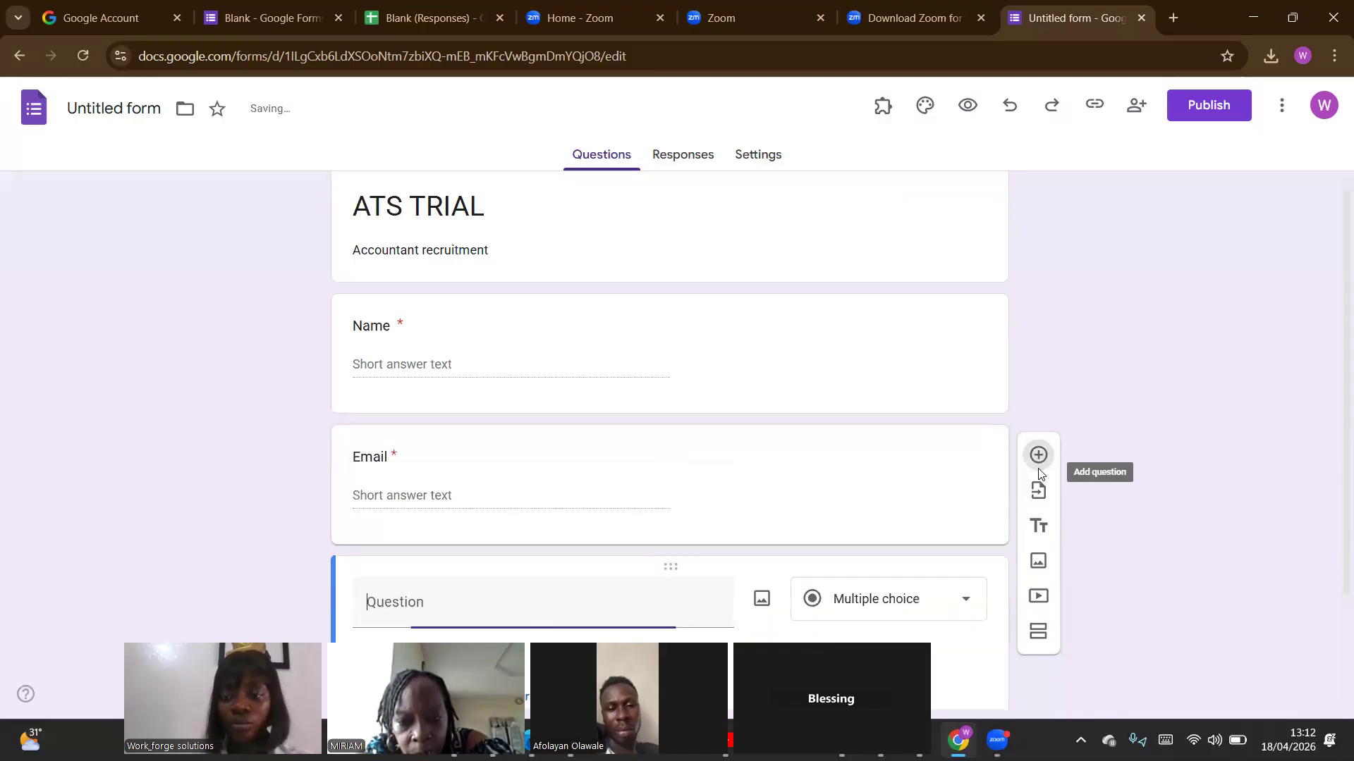
scroll(1333, 462, down, 1)
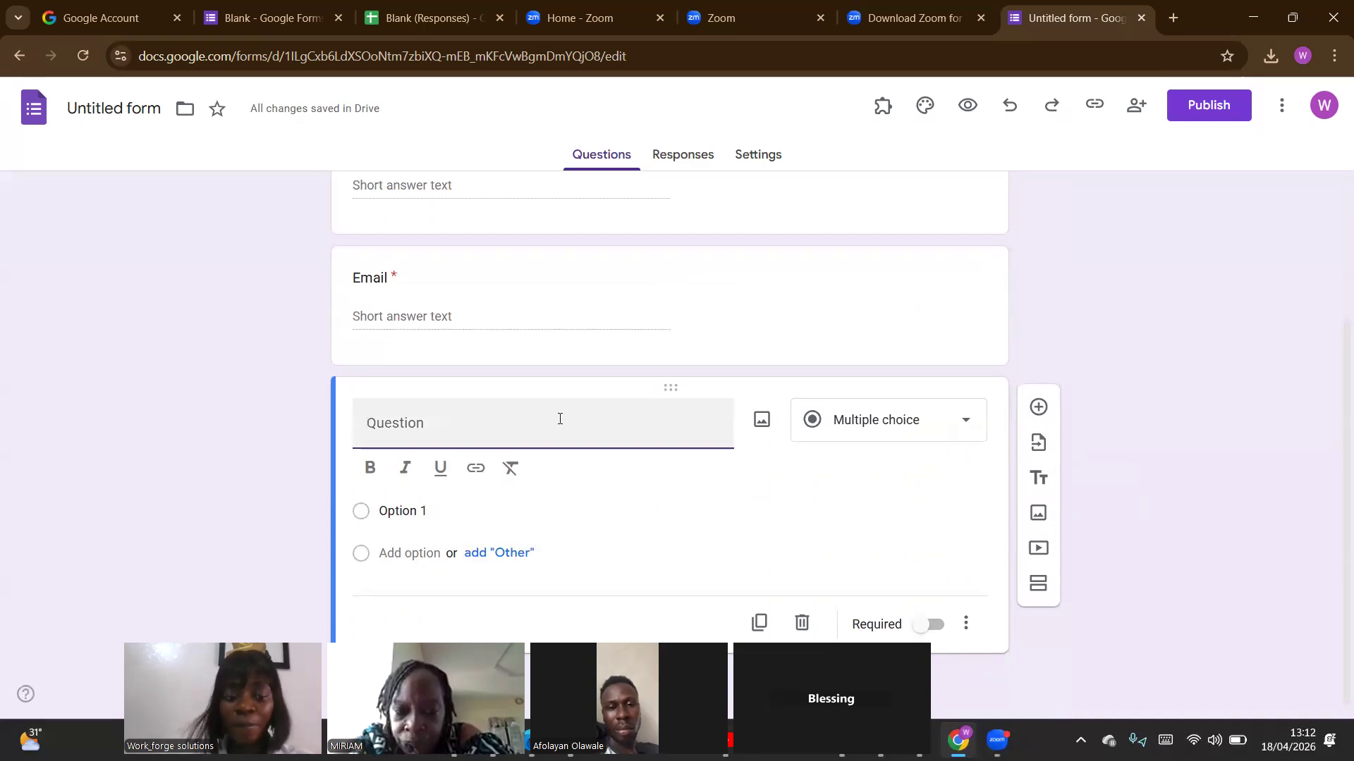
text(Pon)
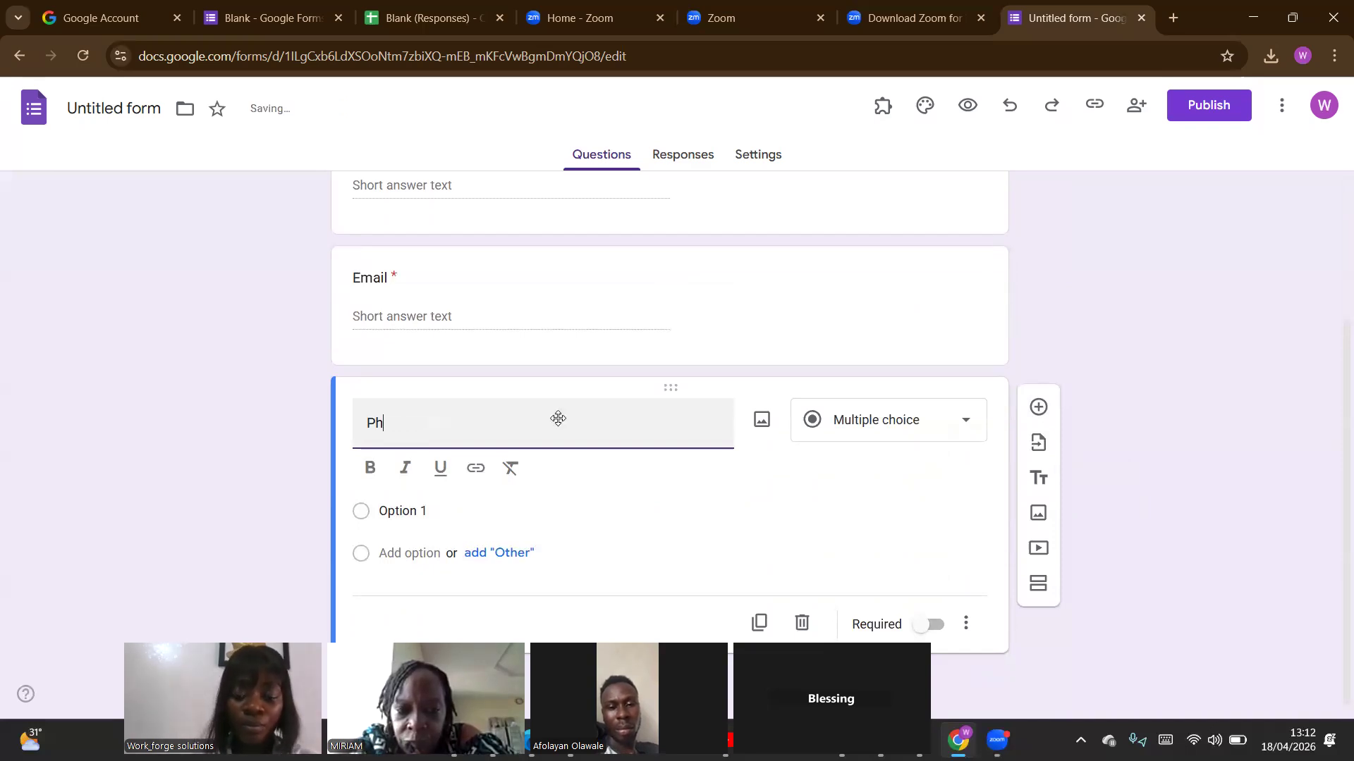
text(e N)
key(BackSpace)
key(BackSpace)
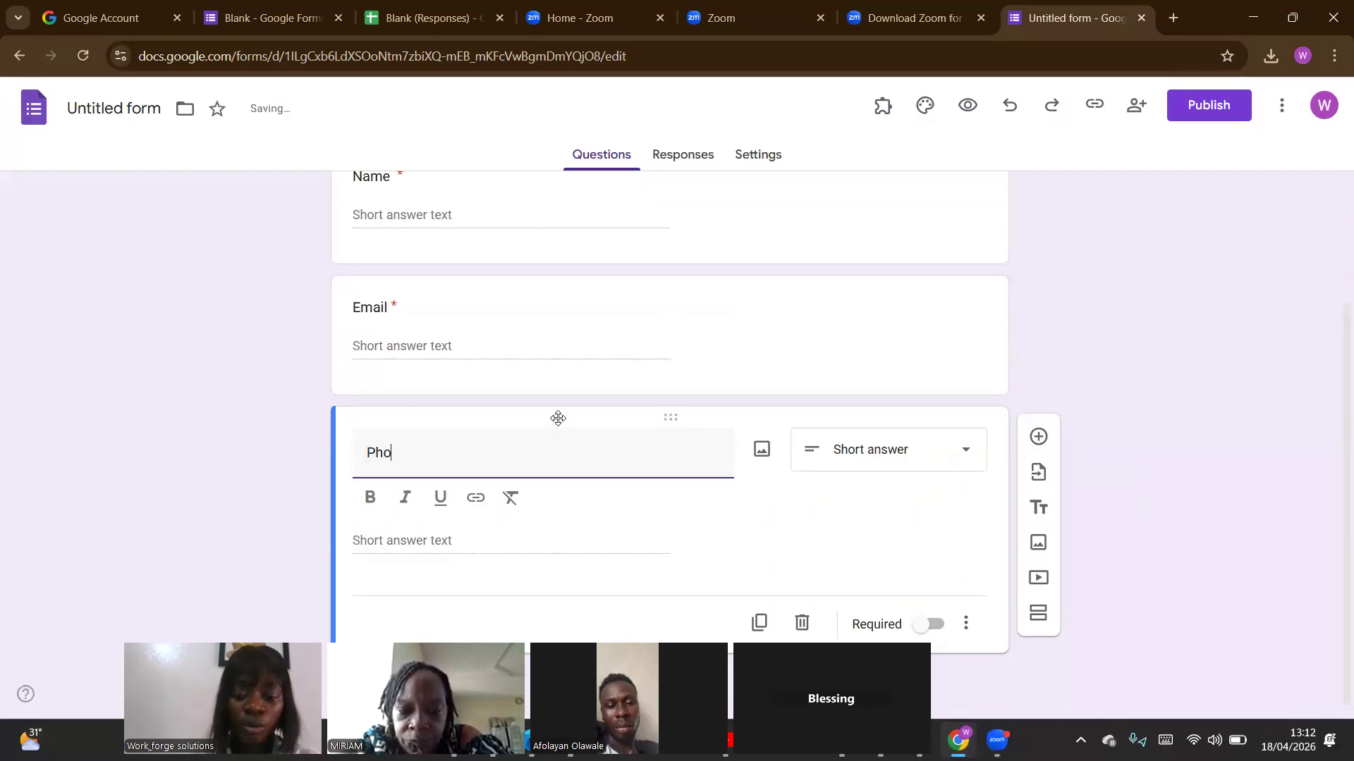
text(hone Number)
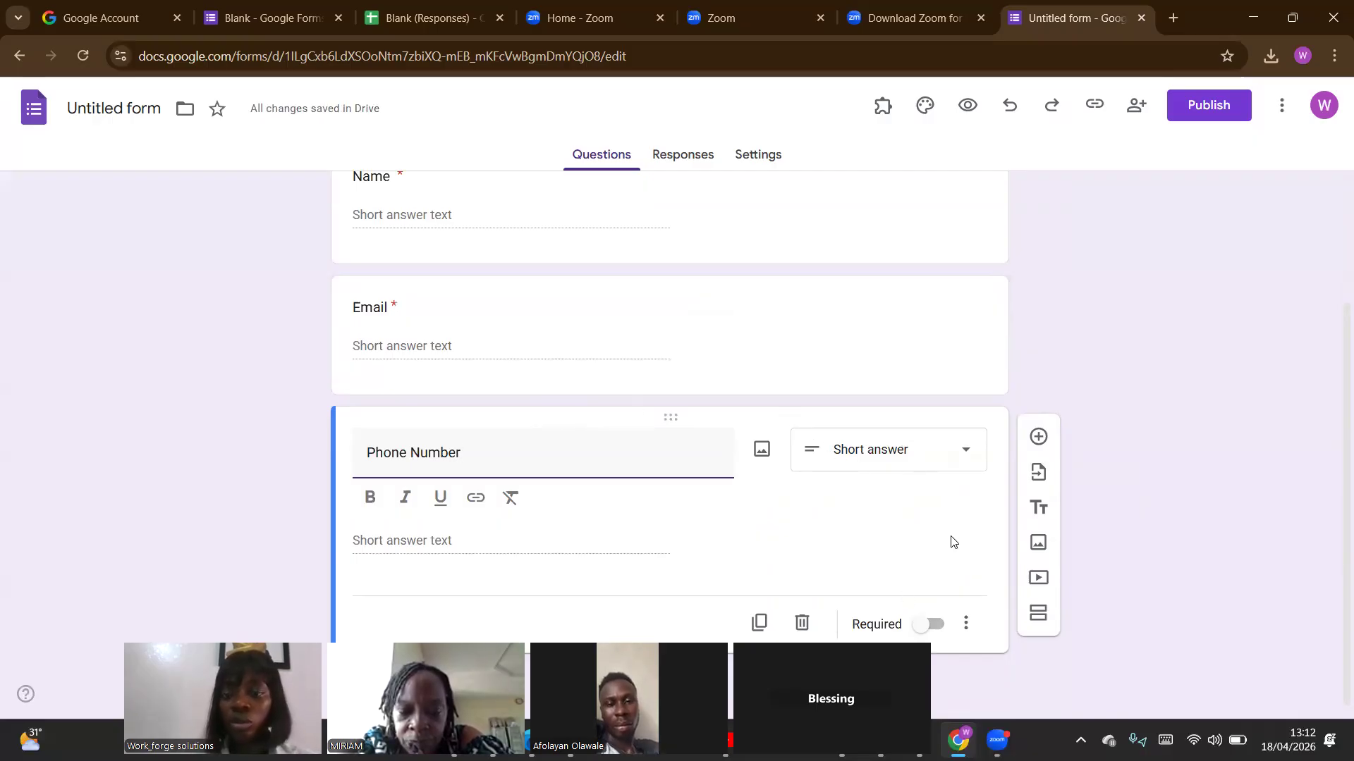
right_click(928, 626)
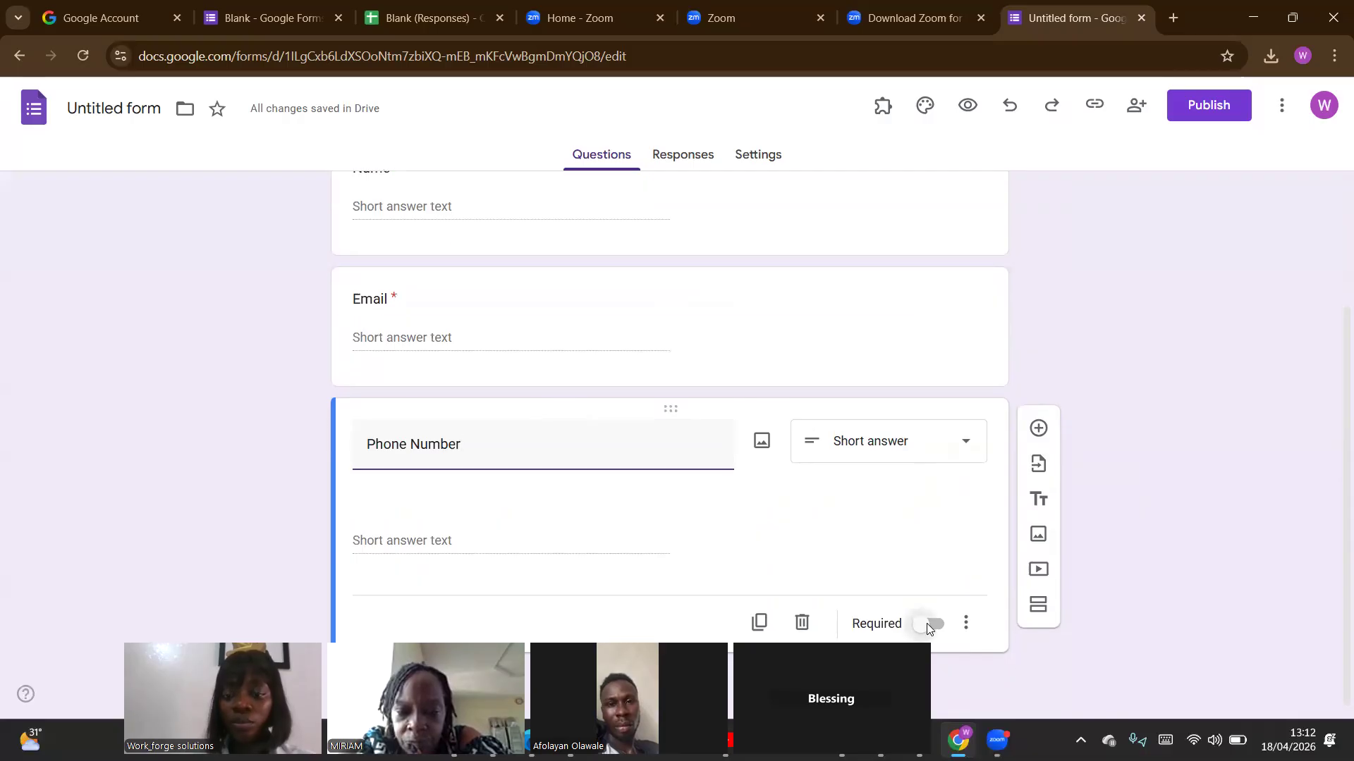
click(928, 626)
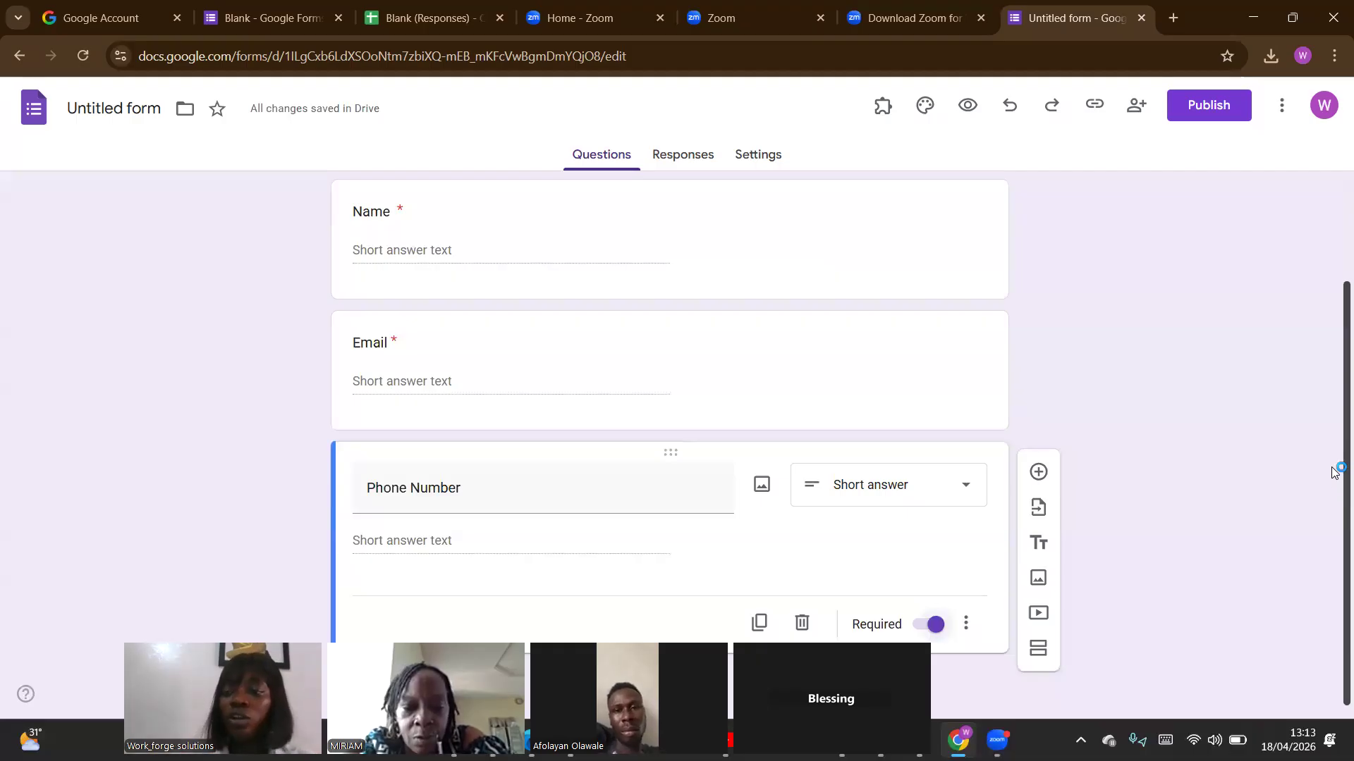
Add a question titled "Years of Experience" below Phone Number and set its type to Dropdown.
click(1037, 471)
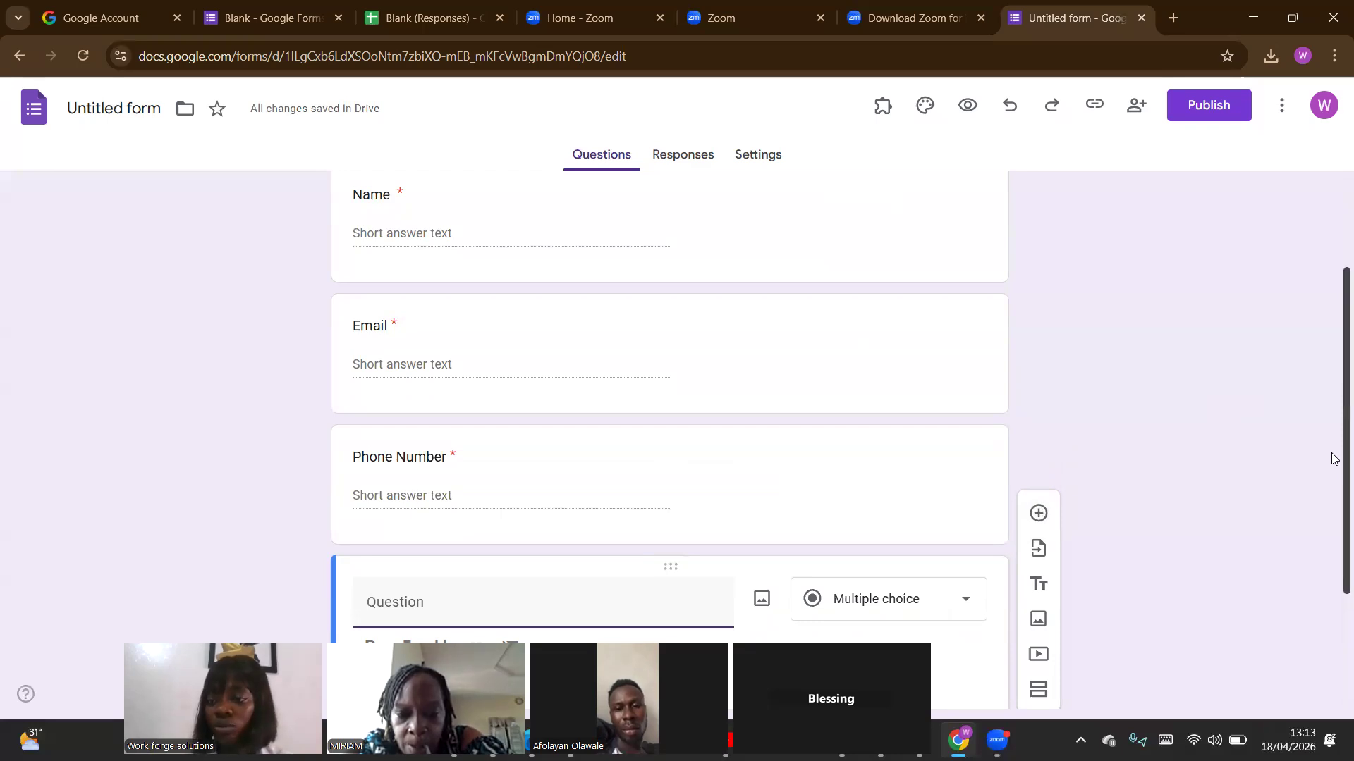
scroll(1332, 458, down, 2)
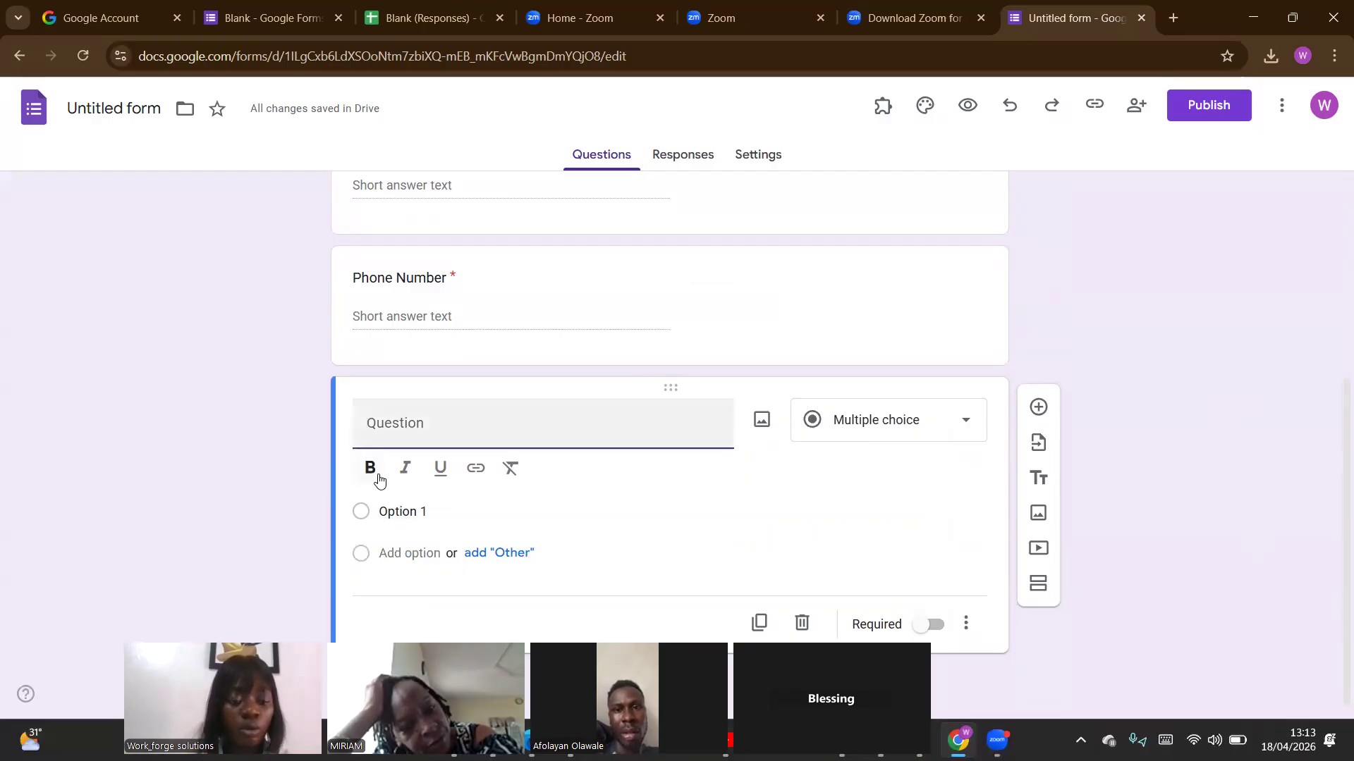
text(Years o)
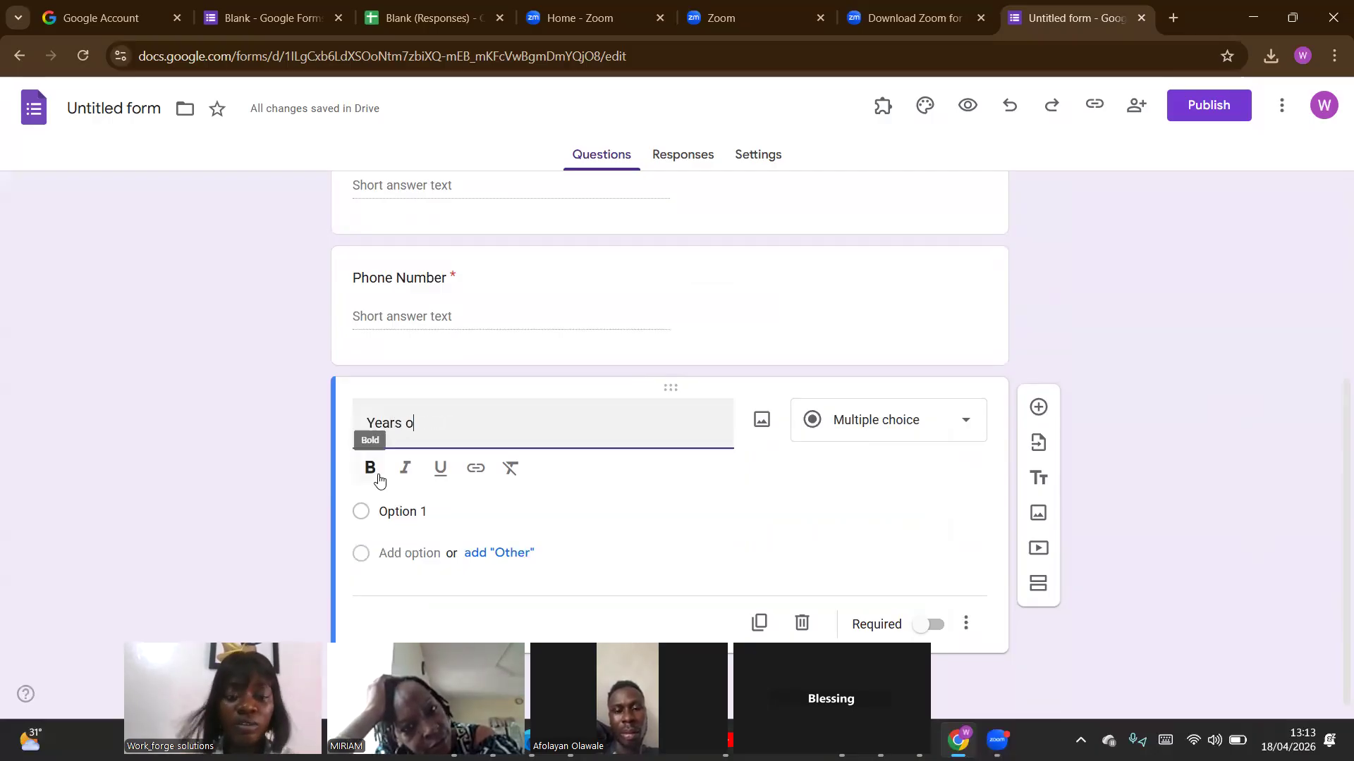
text(f Experience)
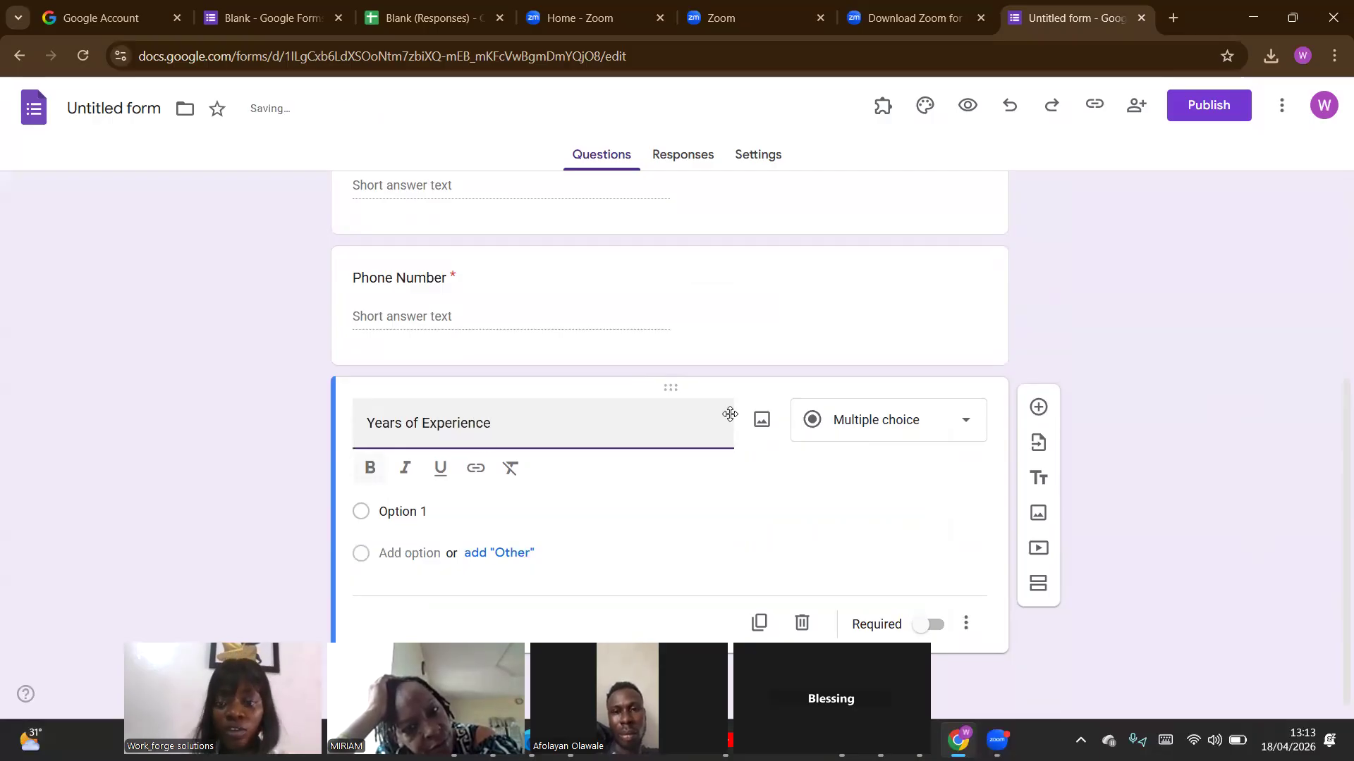
click(974, 451)
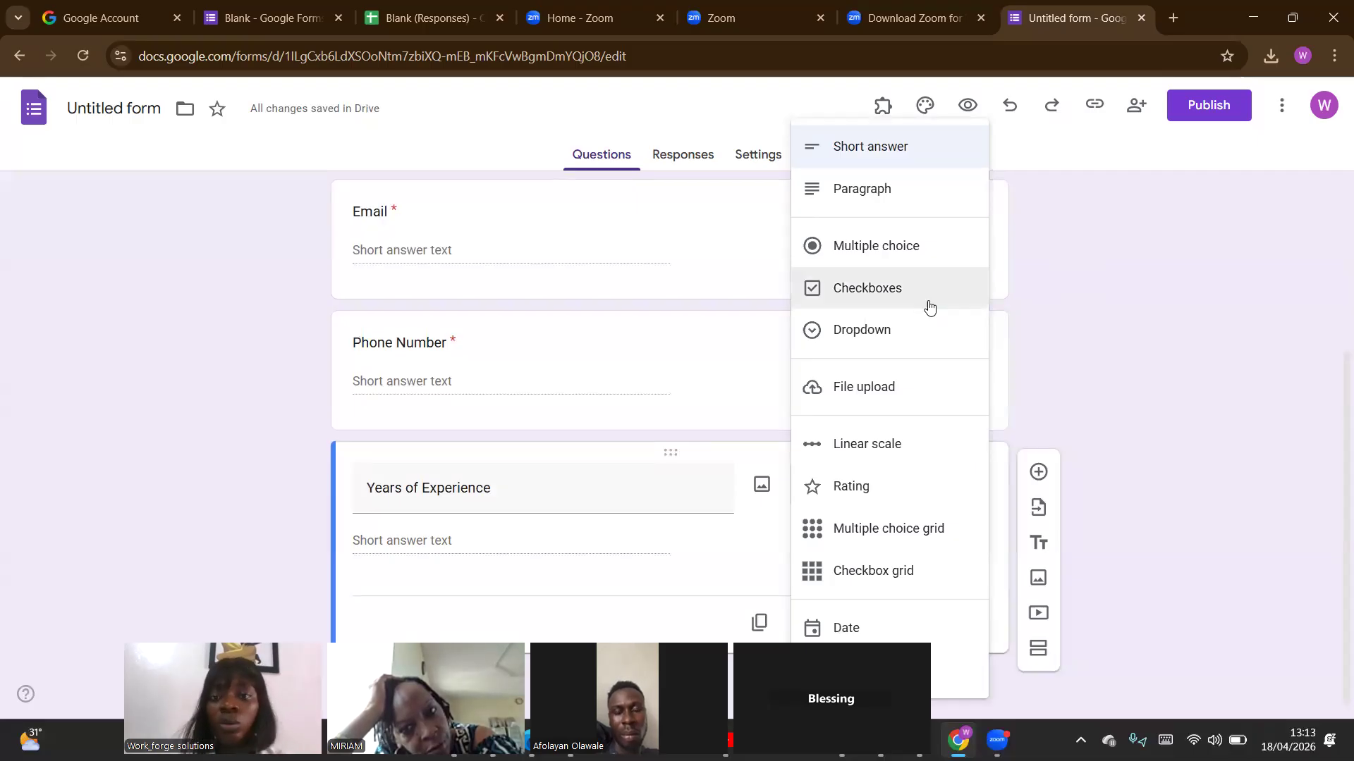
click(887, 341)
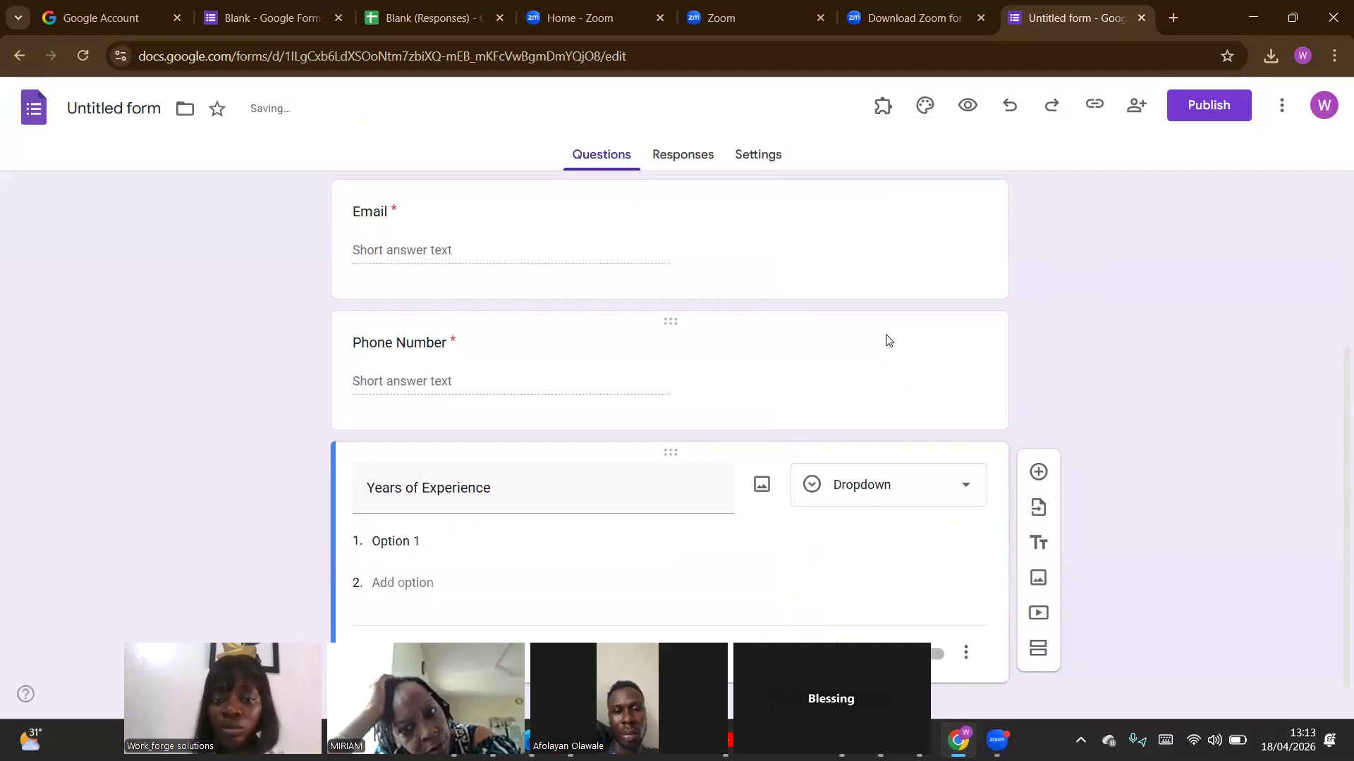
Enter "0-2", "2-4" and "5-7" as the first three options of the Years of Experience dropdown.
click(427, 539)
text(0)
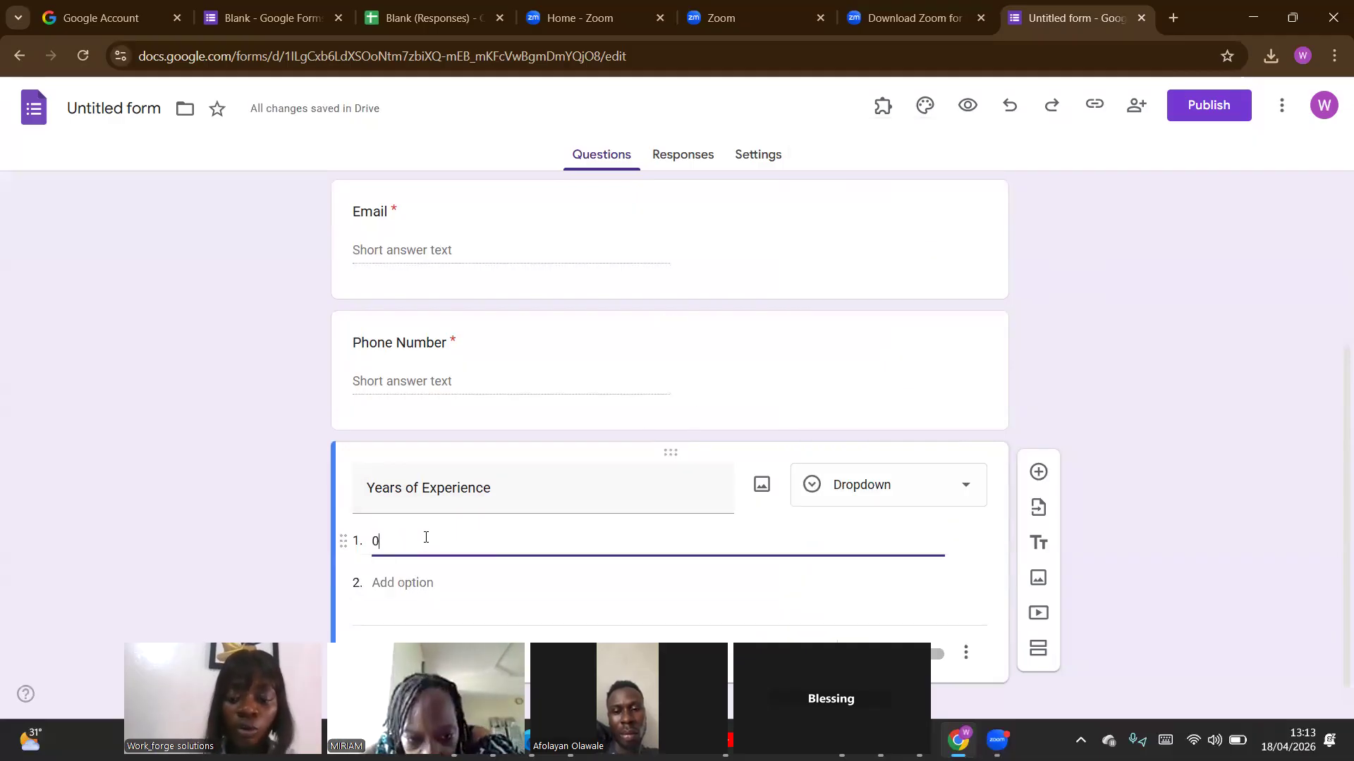
text(-2)
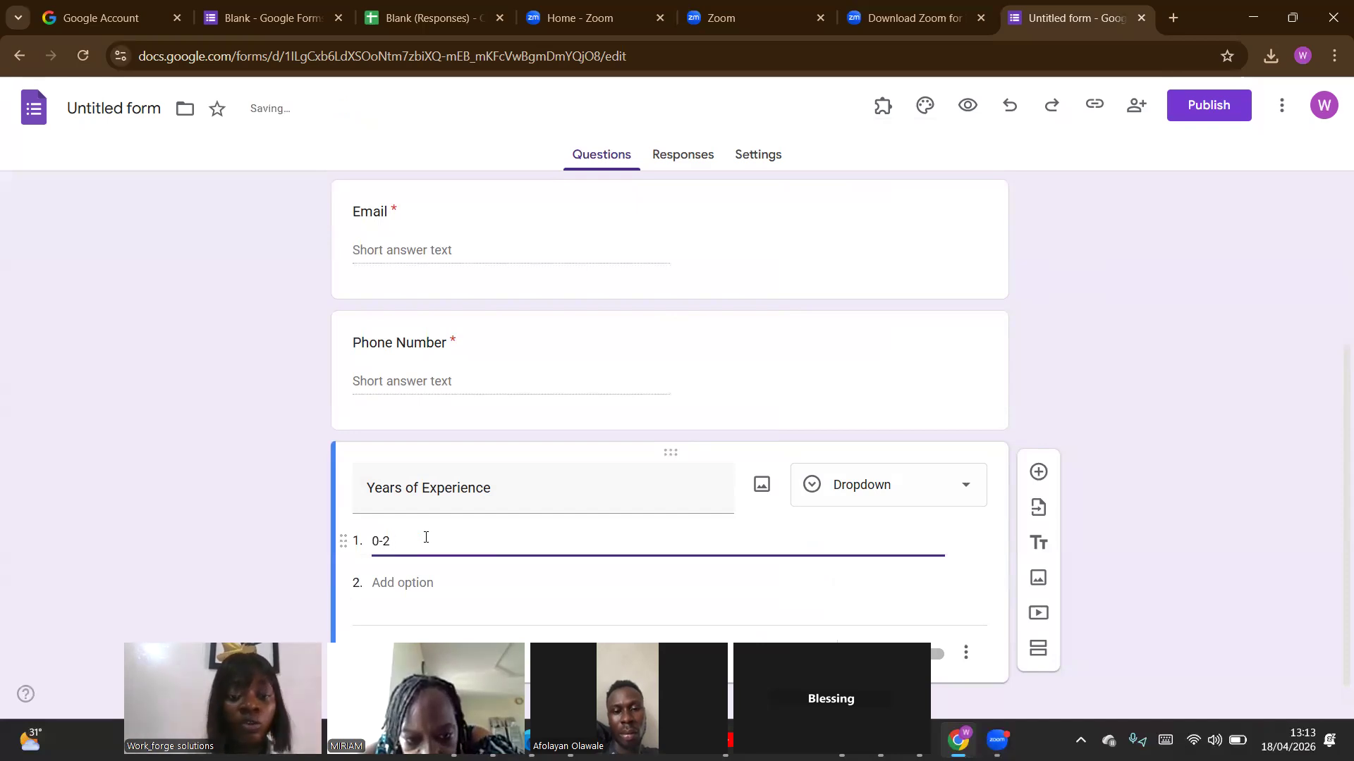
click(393, 583)
text(2)
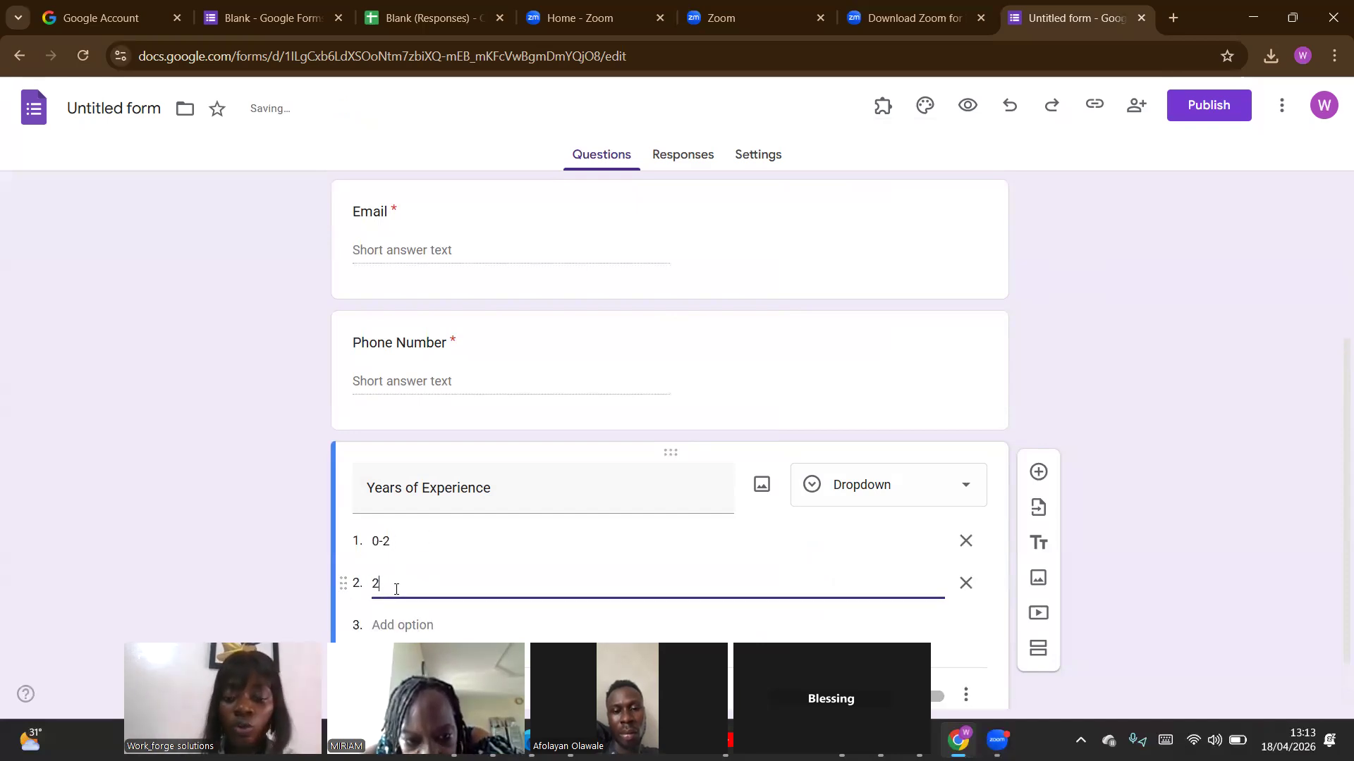
text(-4)
click(401, 625)
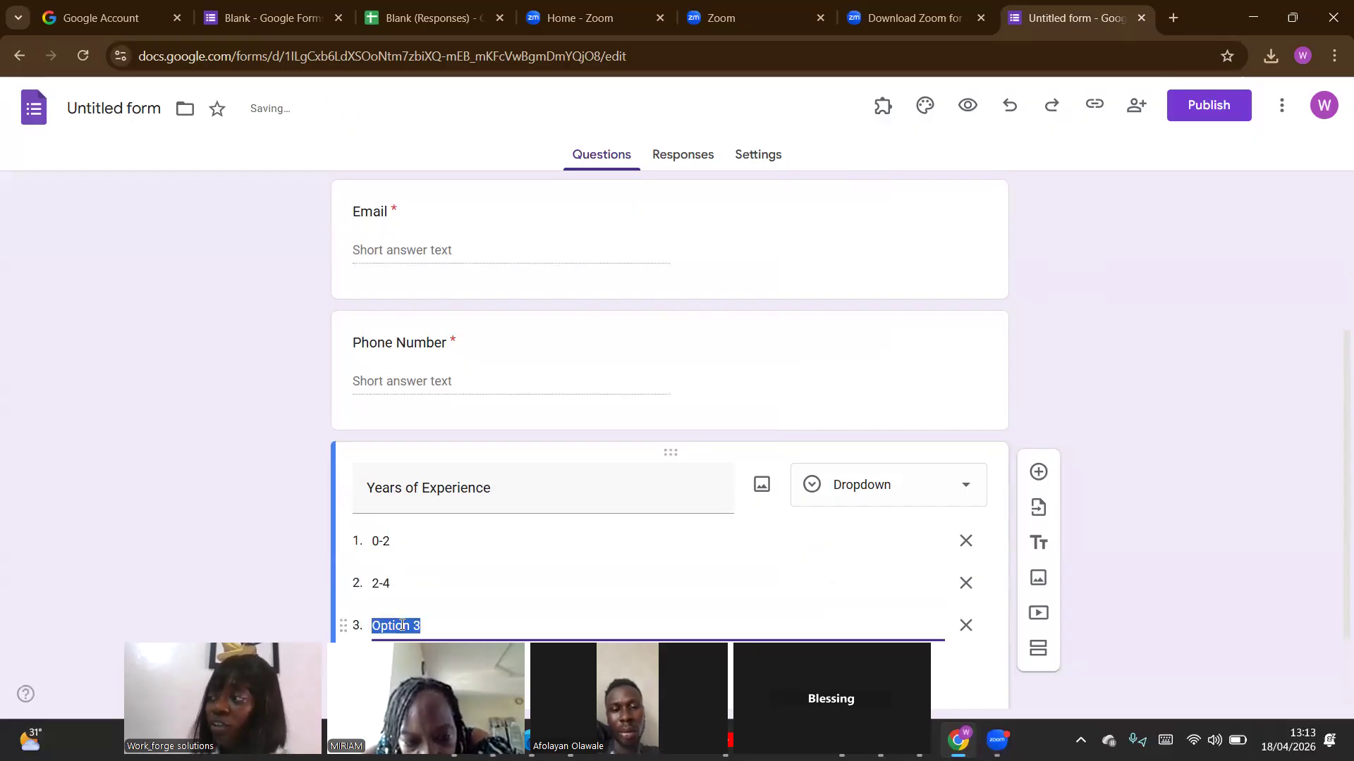
text(5-7)
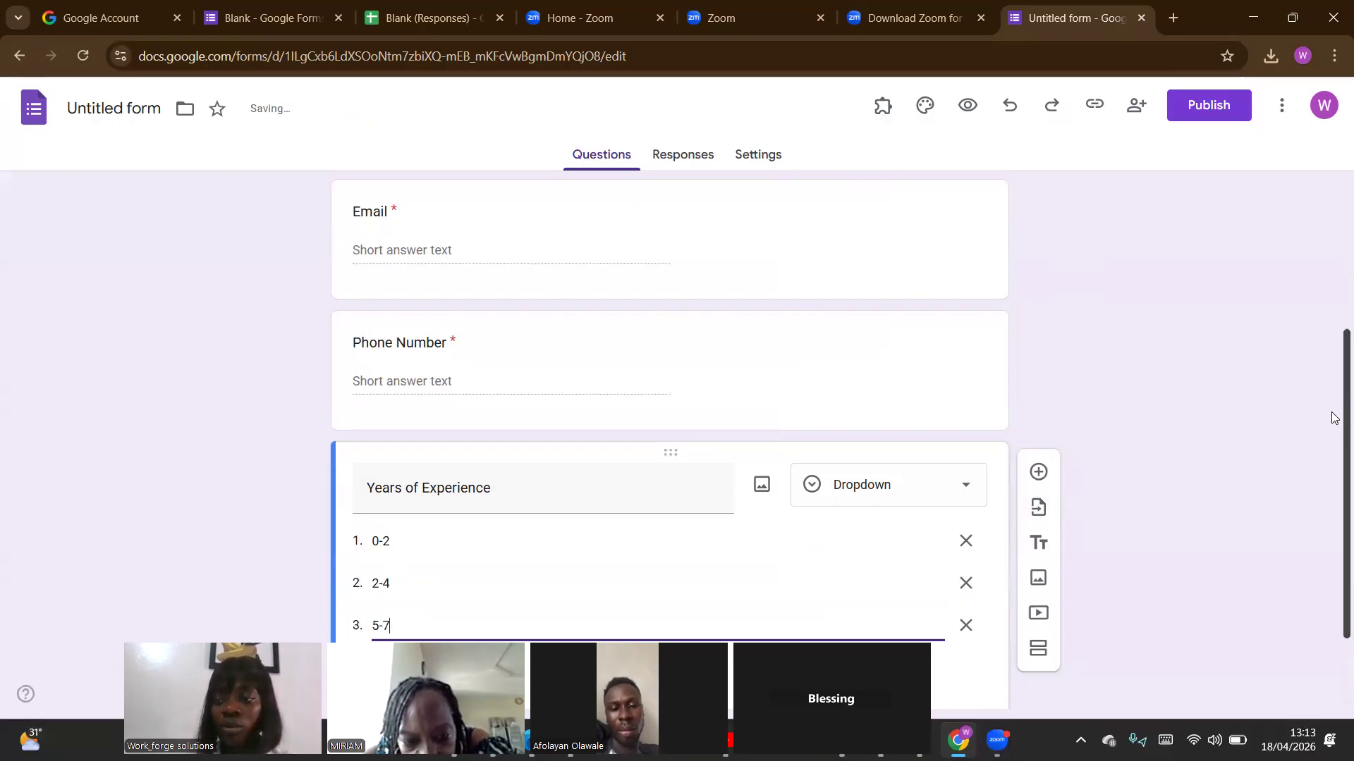
Add "8 yrs+" as the fourth Years of Experience option and make the question required.
scroll(1332, 480, down, 1)
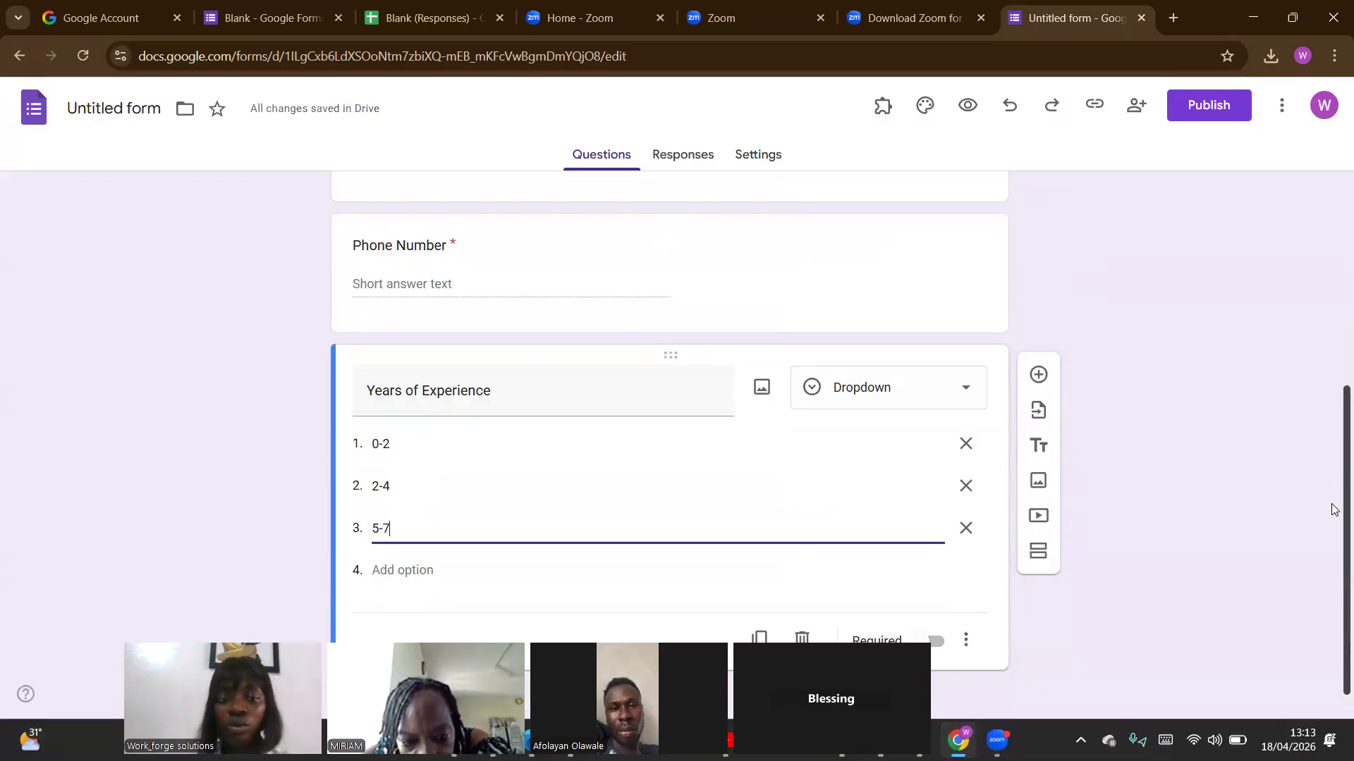
click(557, 553)
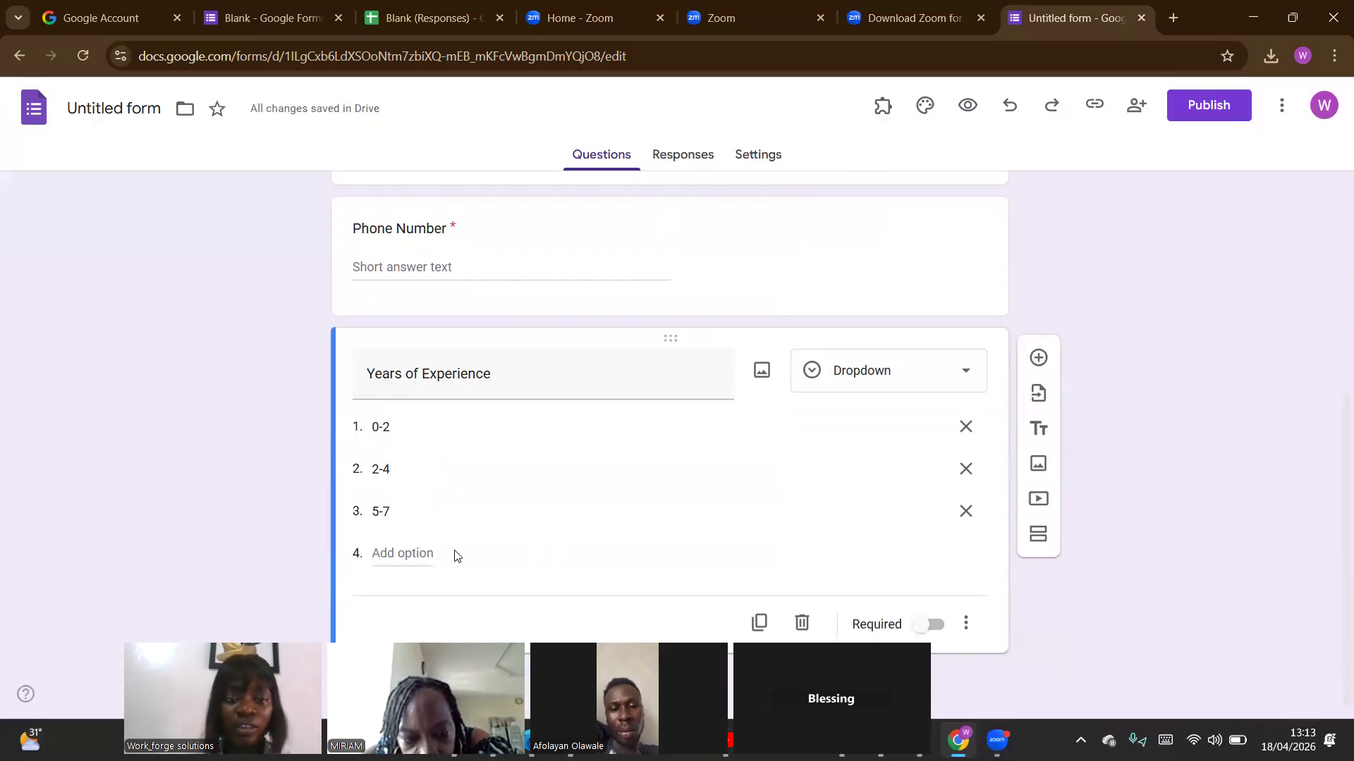
click(428, 550)
text(8 )
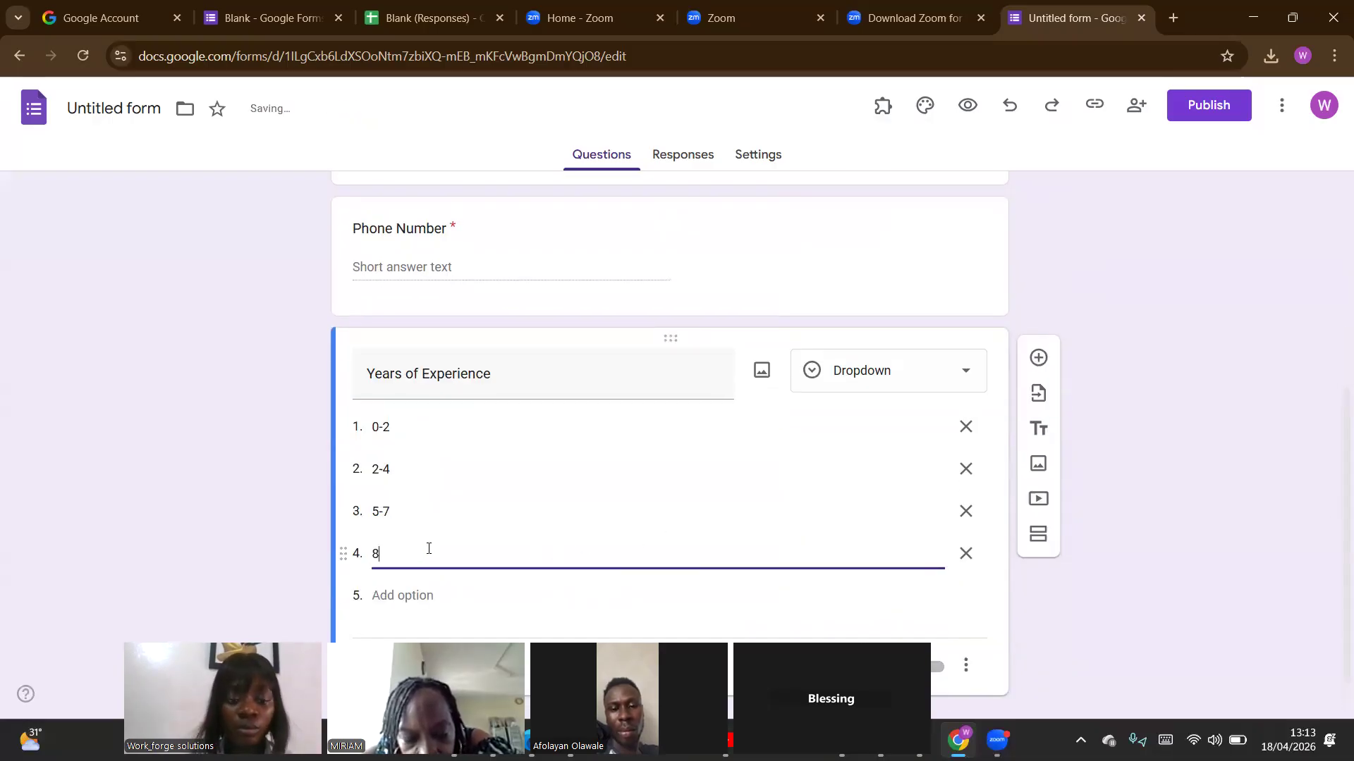
text(yrs+)
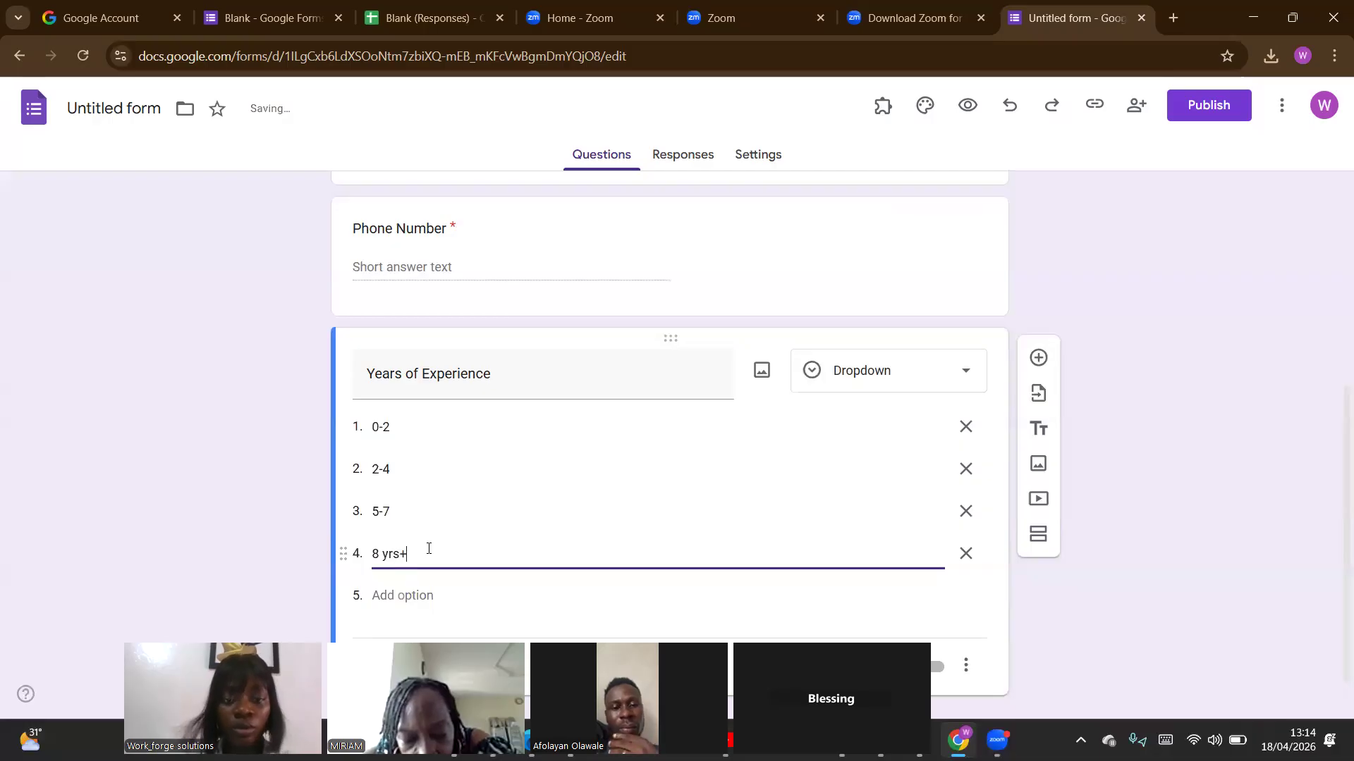
click(1334, 490)
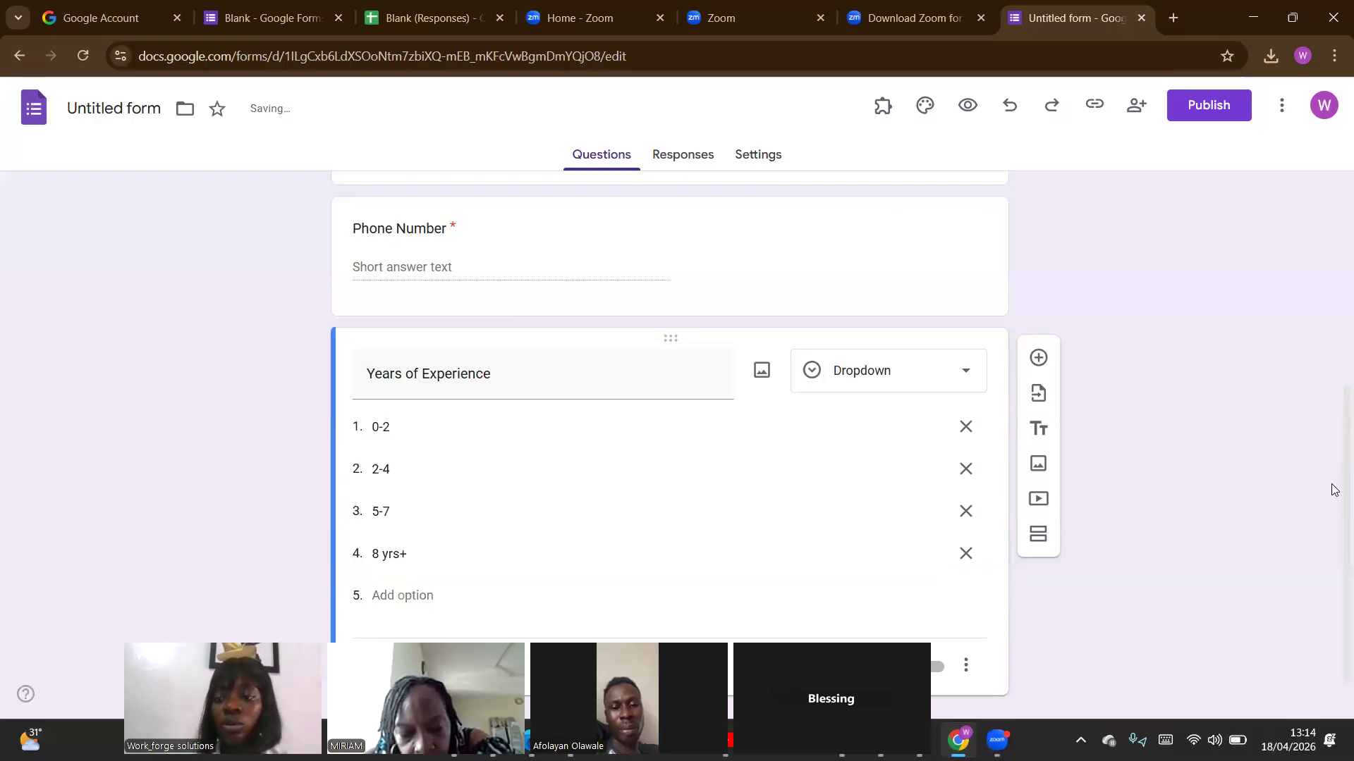
scroll(1334, 536, down, 1)
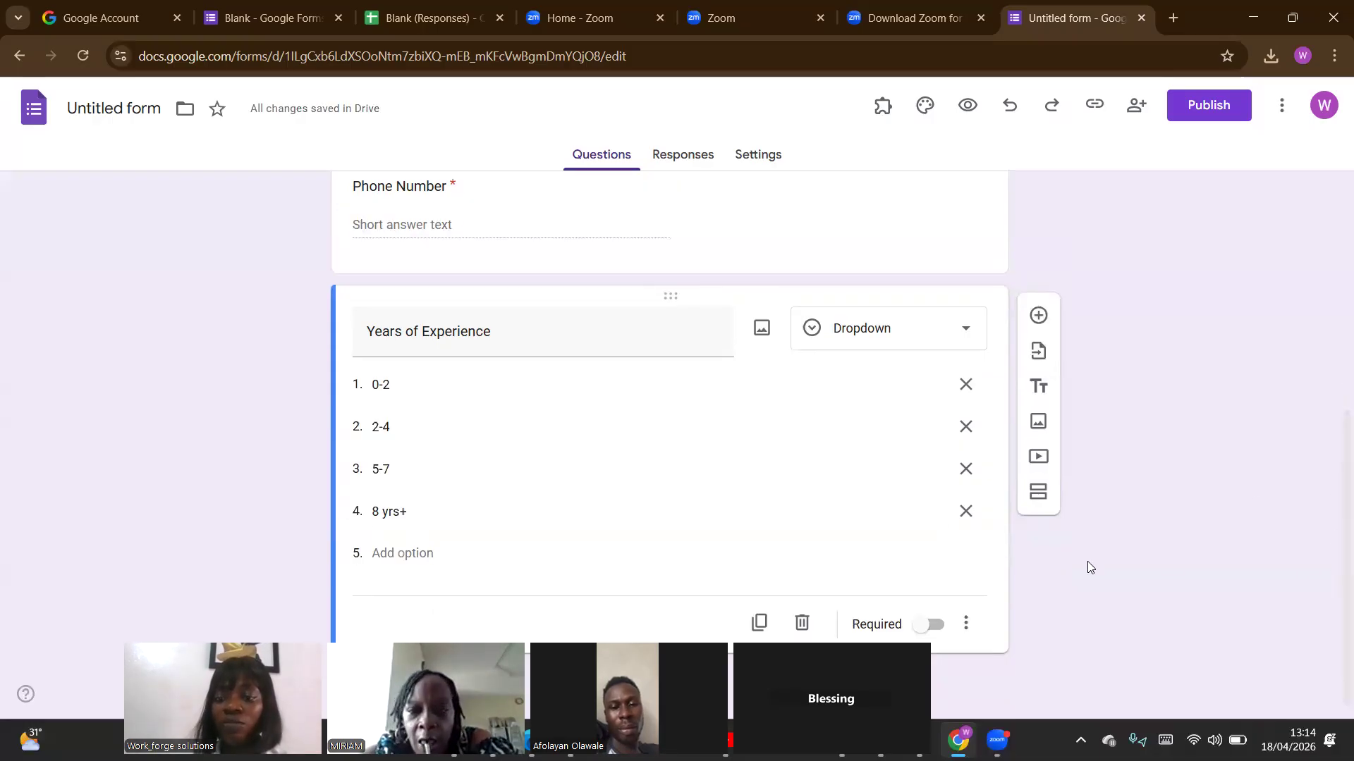
click(935, 626)
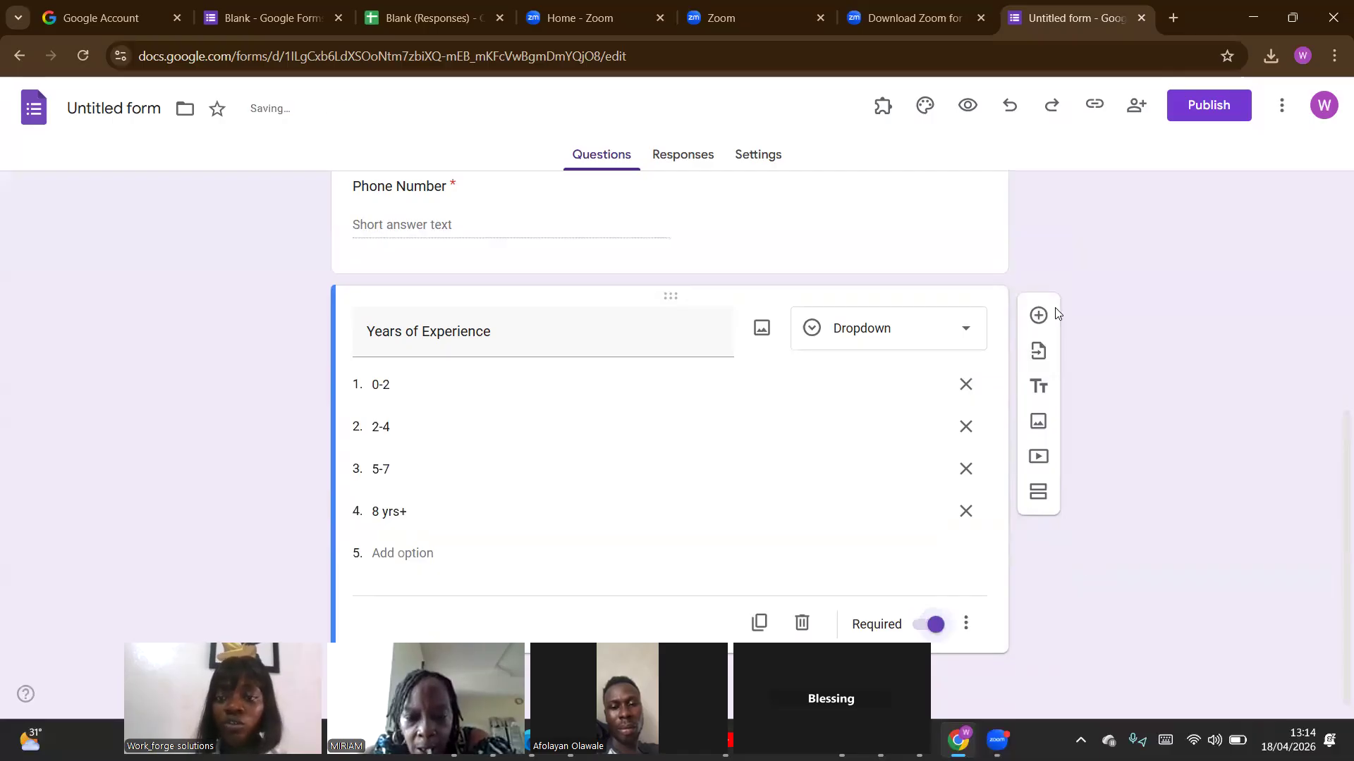
Add a short-answer question titled "Location (State)" below Years of Experience and make it required.
click(1037, 318)
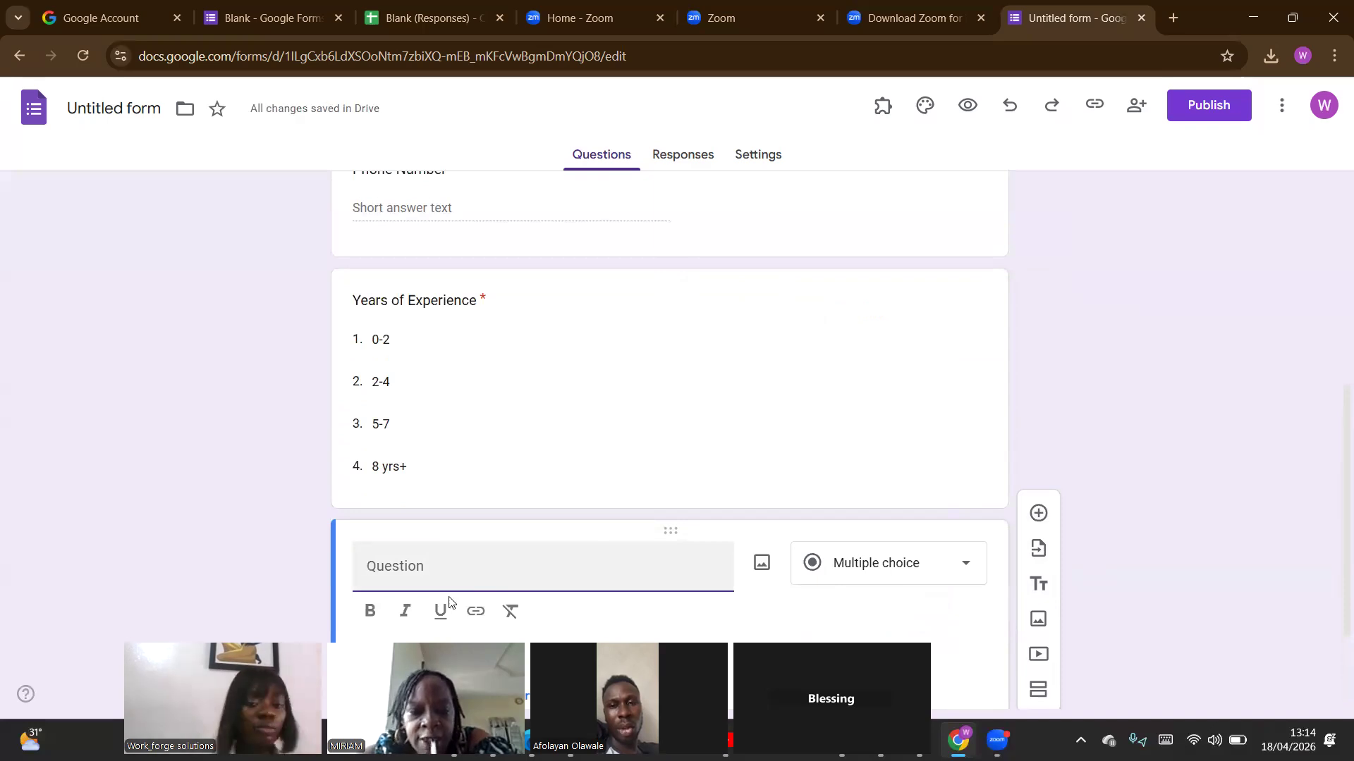
text(Location (State)
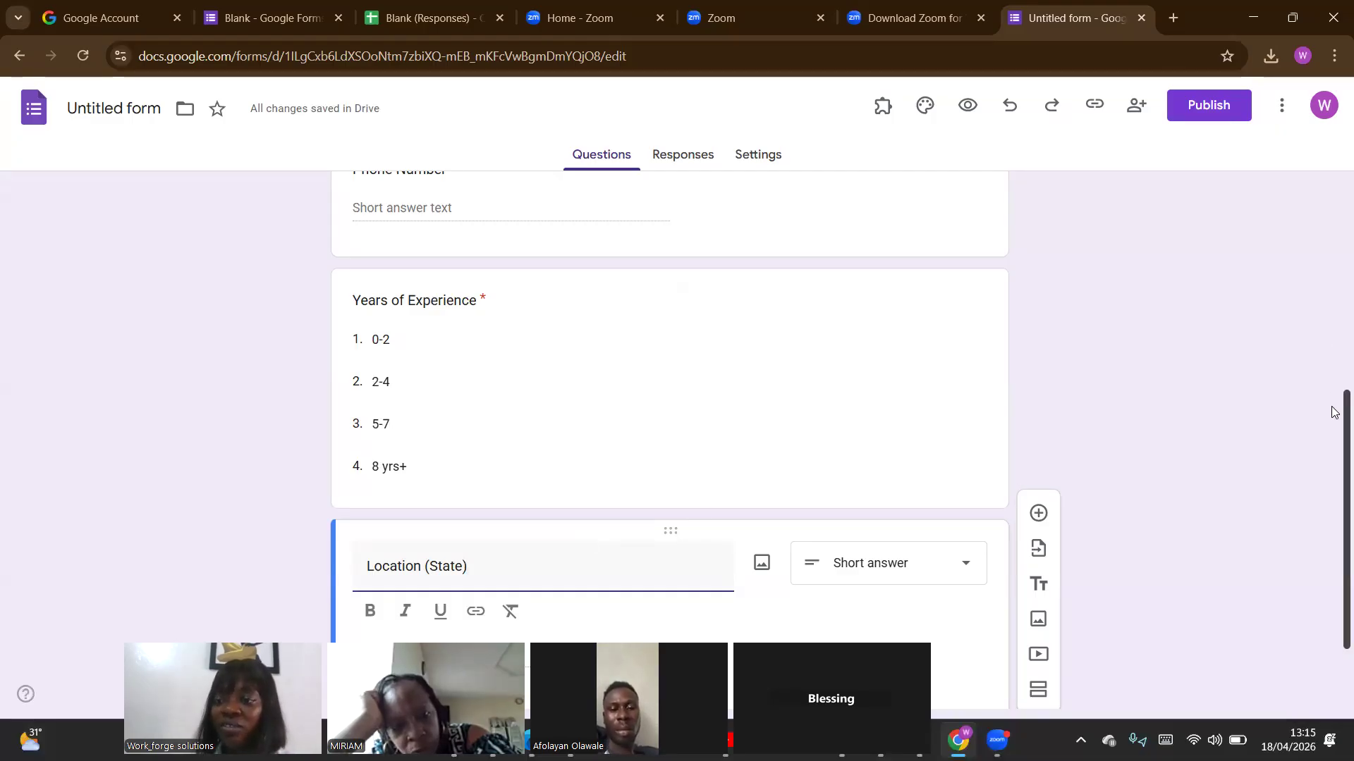
drag(1332, 416, 1332, 483)
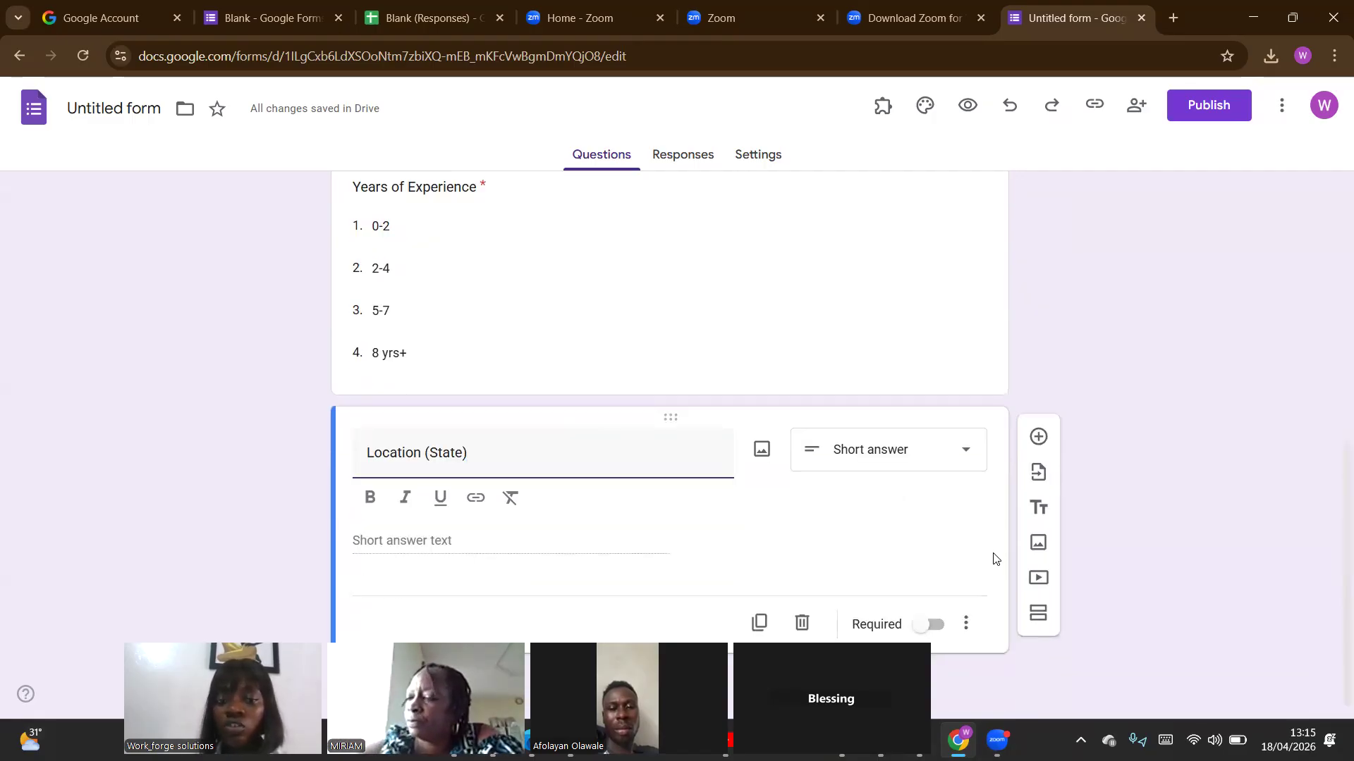
click(930, 624)
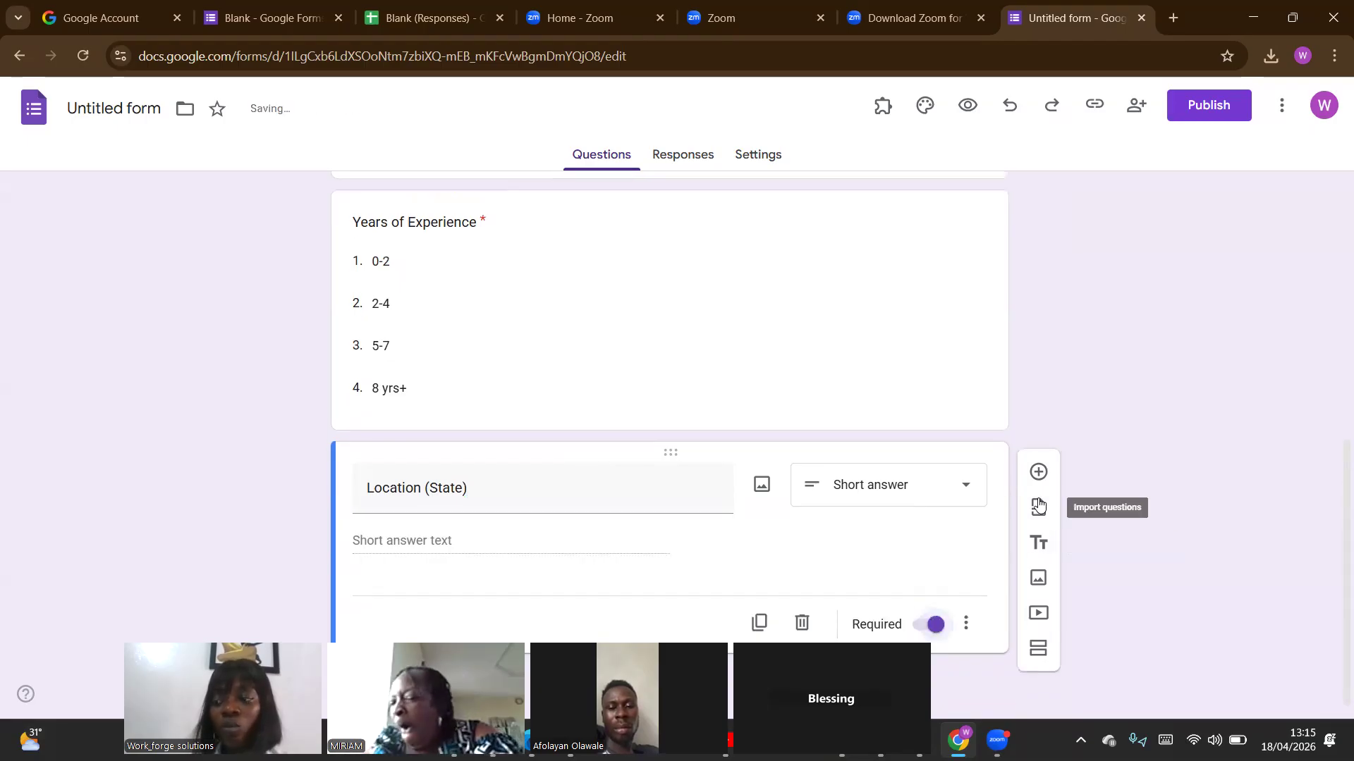
Add a question titled "Are you COREN certified?" below Location (State).
click(1038, 473)
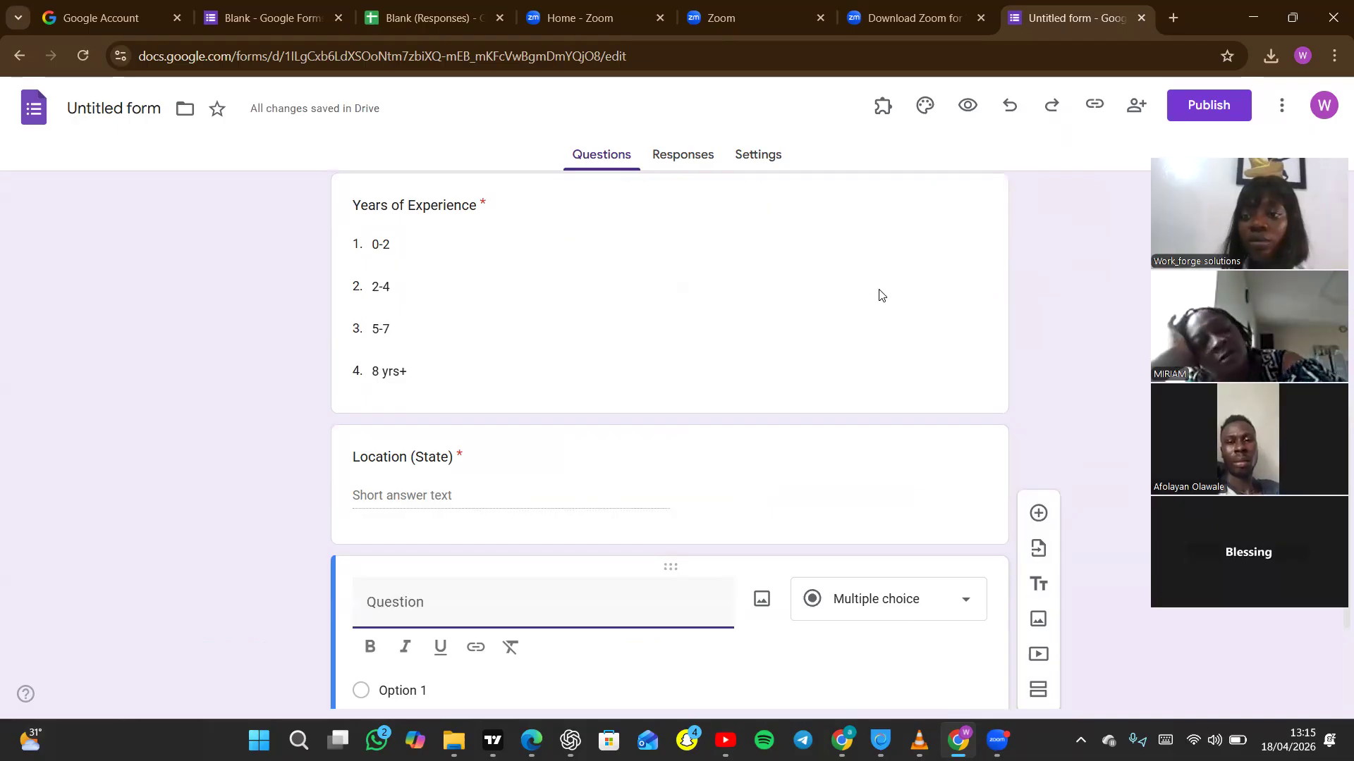
key(ctrl+i)
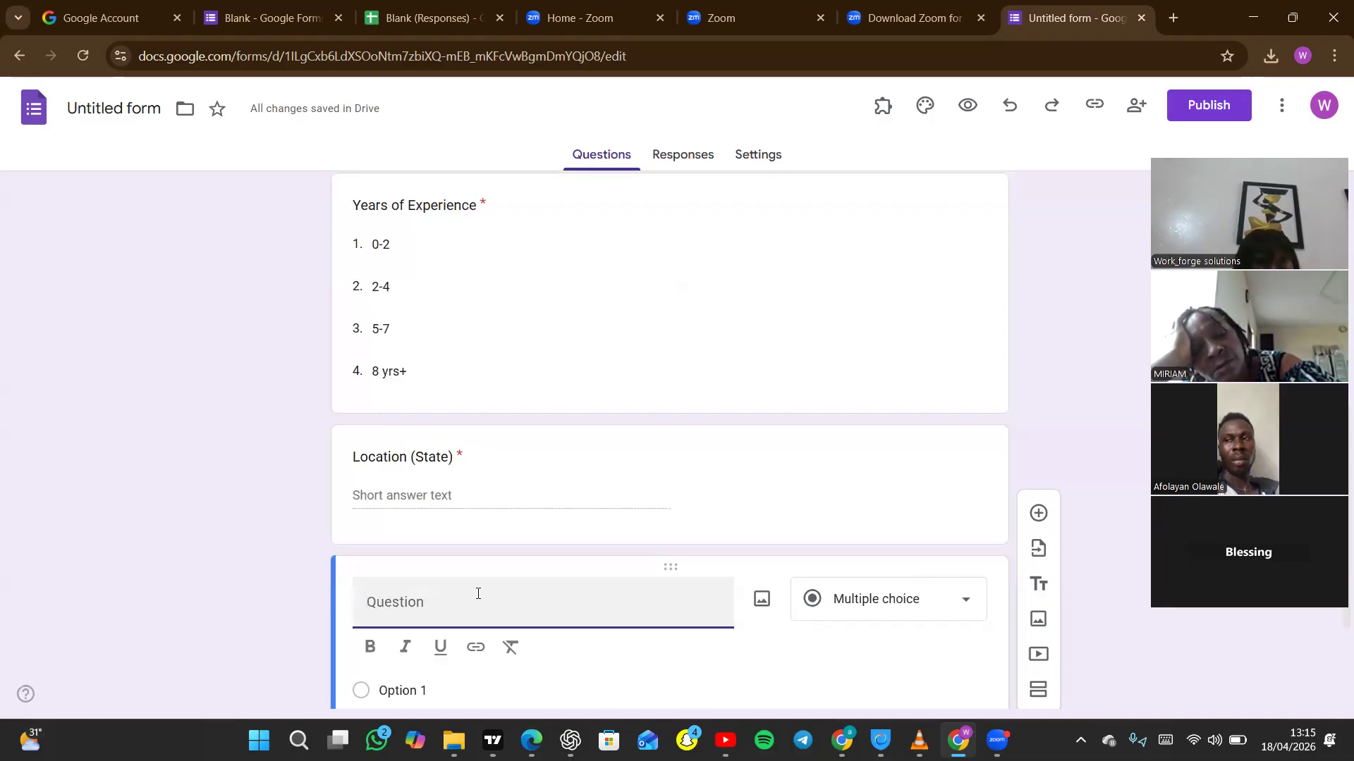
text(C)
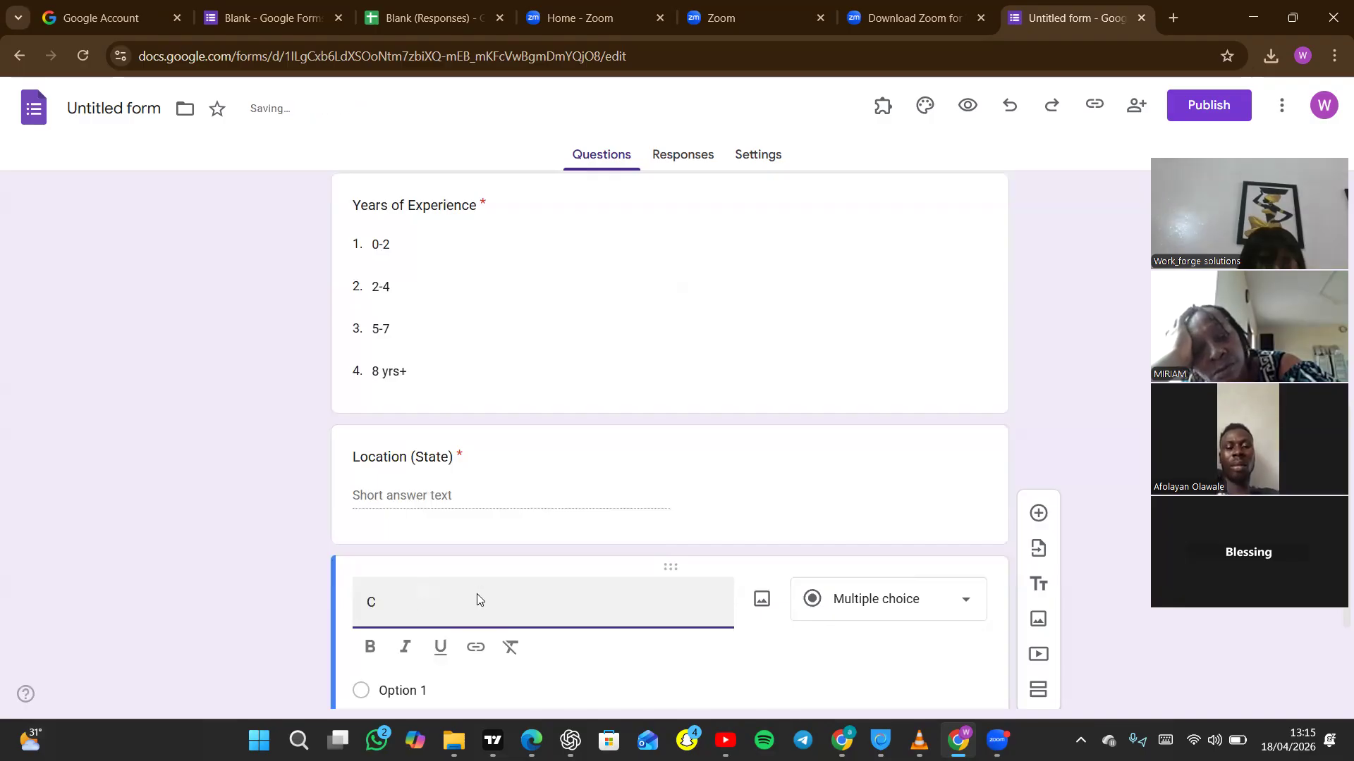
key(BackSpace)
text(Do )
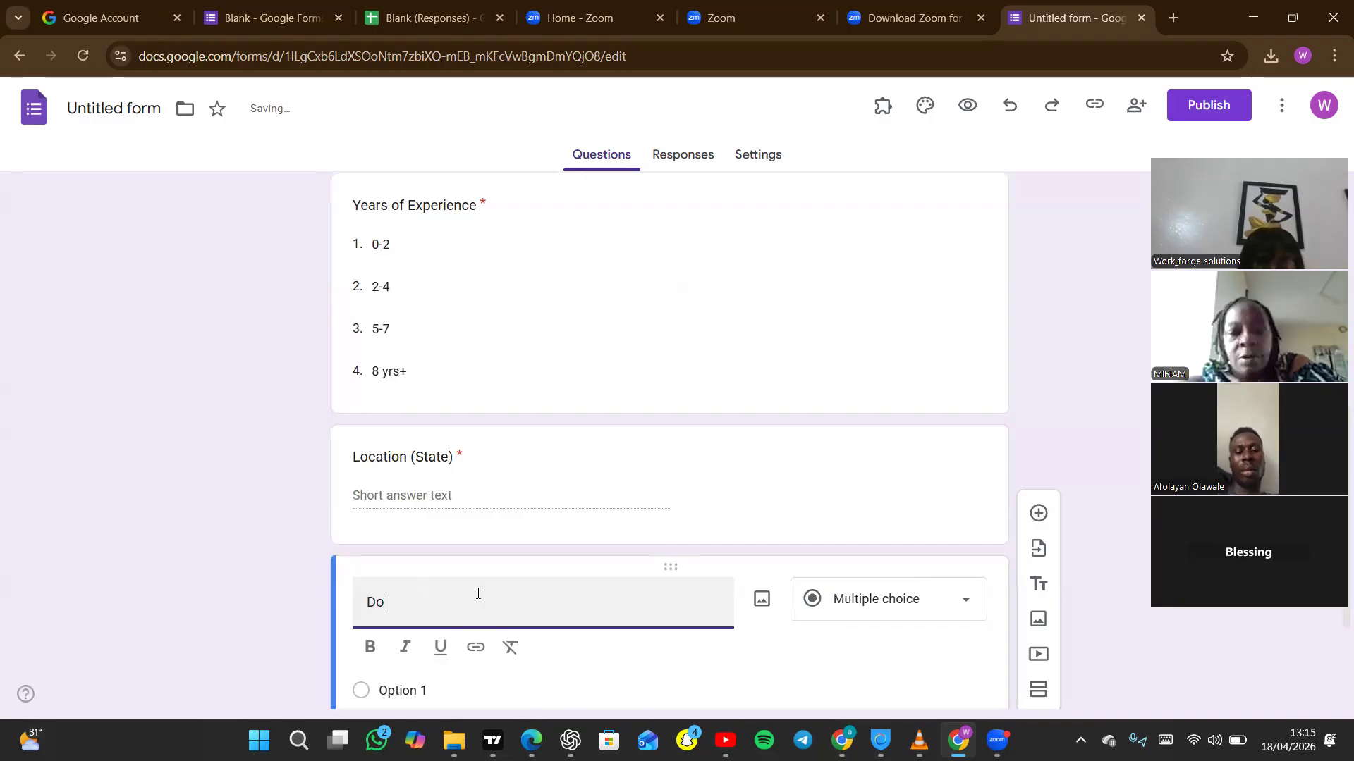
text(yo)
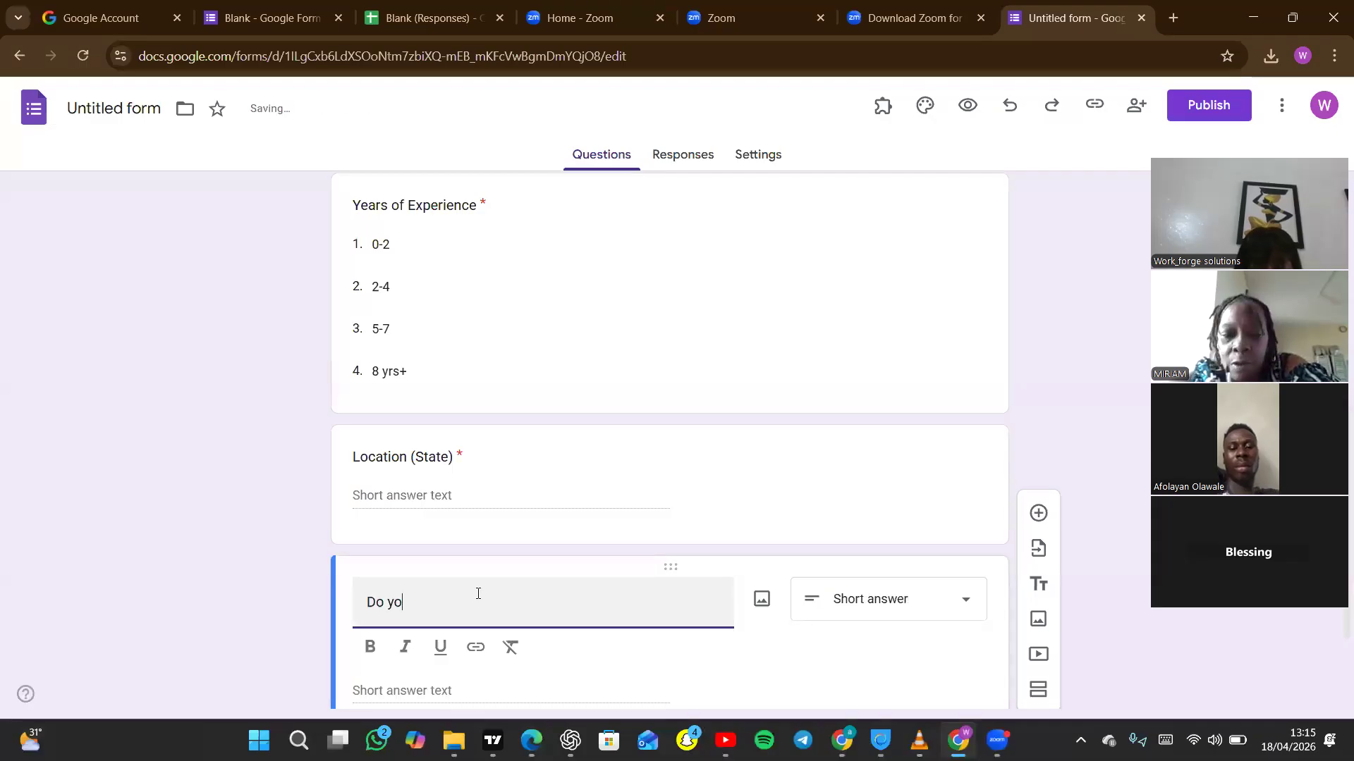
text(u ha)
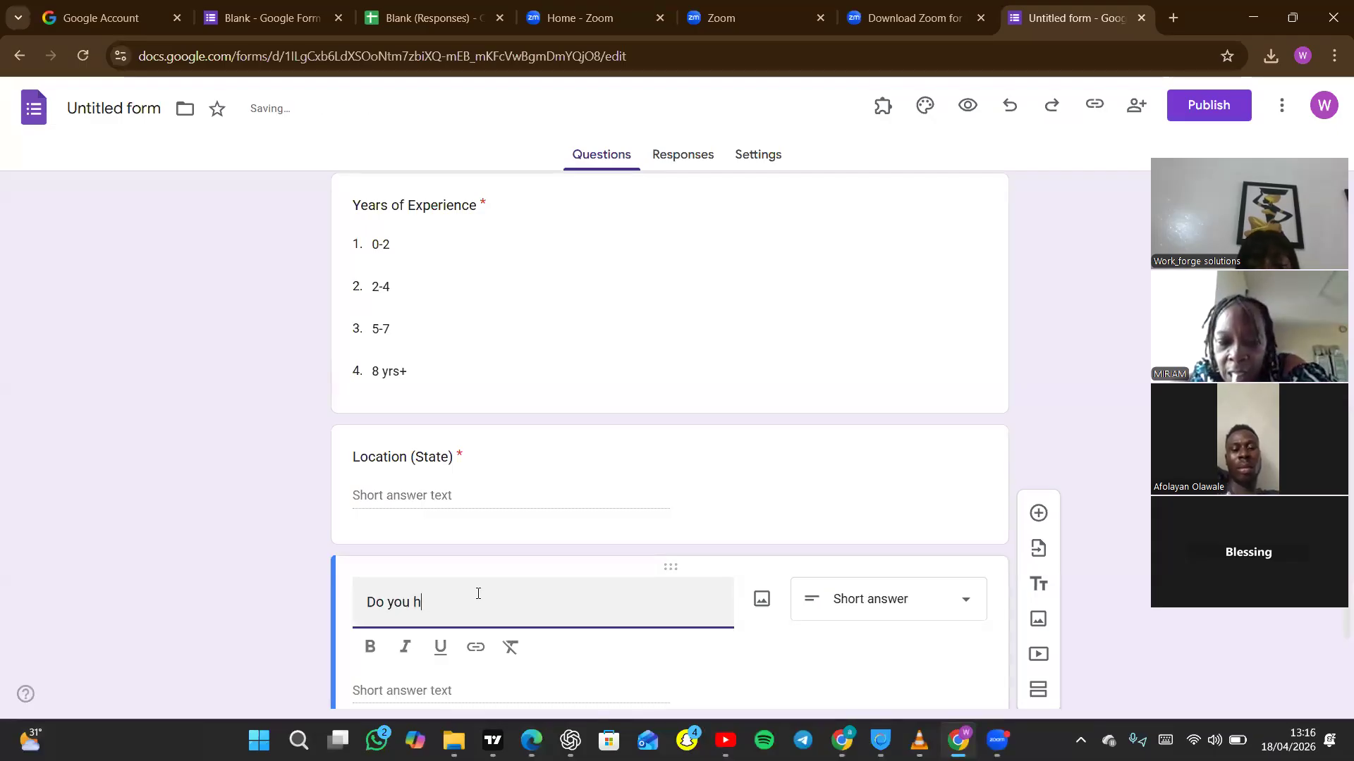
key(BackSpace)
key(BackSpace)
key(BackSpace)
key(BackSpace)
key(BackSpace)
key(BackSpace)
key(BackSpace)
key(BackSpace)
key(BackSpace)
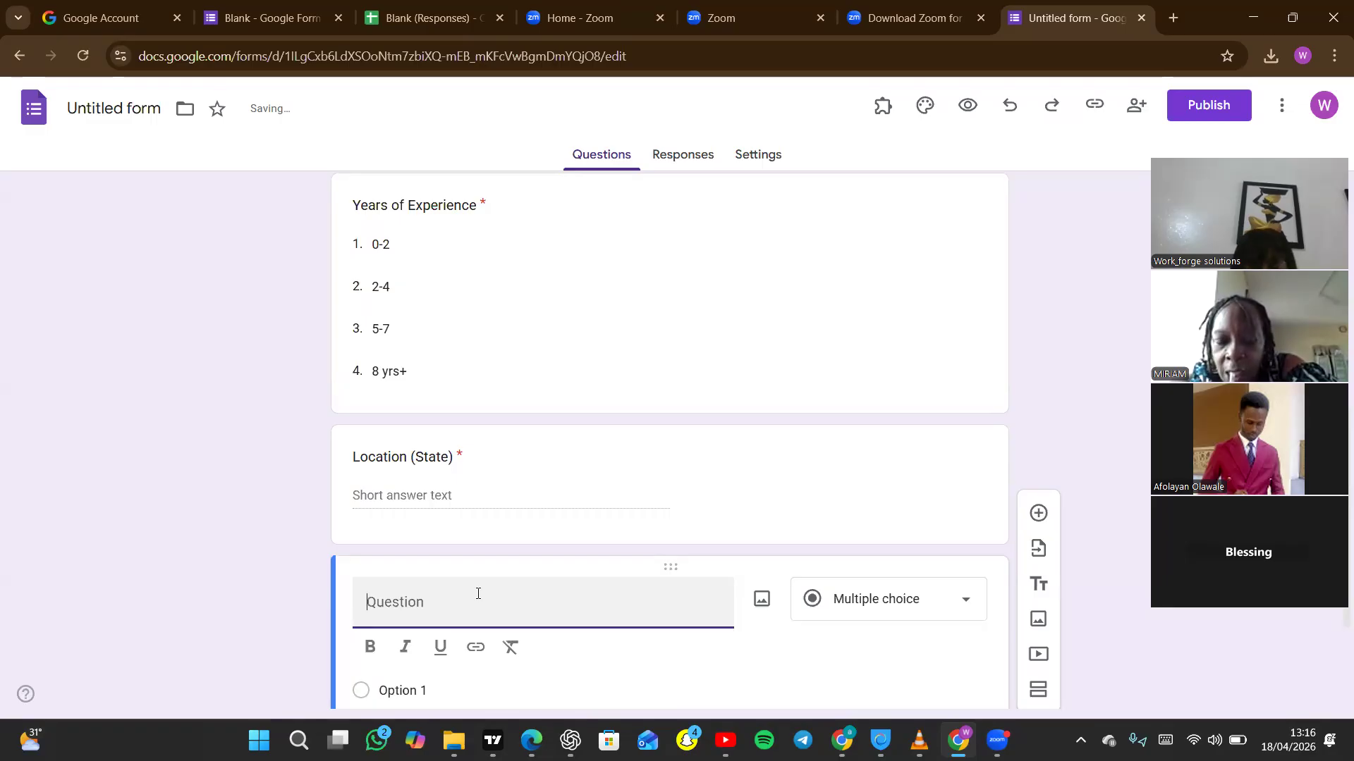
text(Are you COREN certified?)
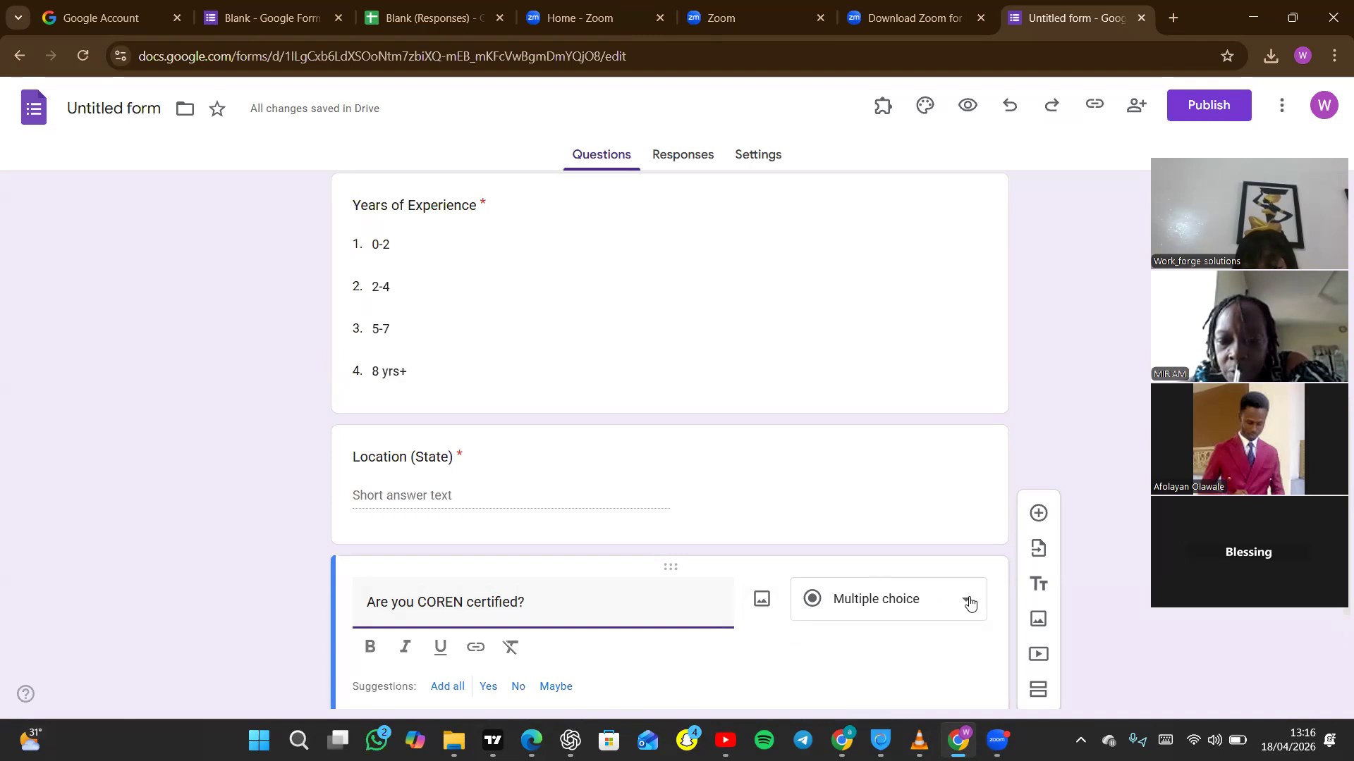
Replace the COREN question's title with "Please mention the relevant certifications you have".
drag(533, 604, 331, 599)
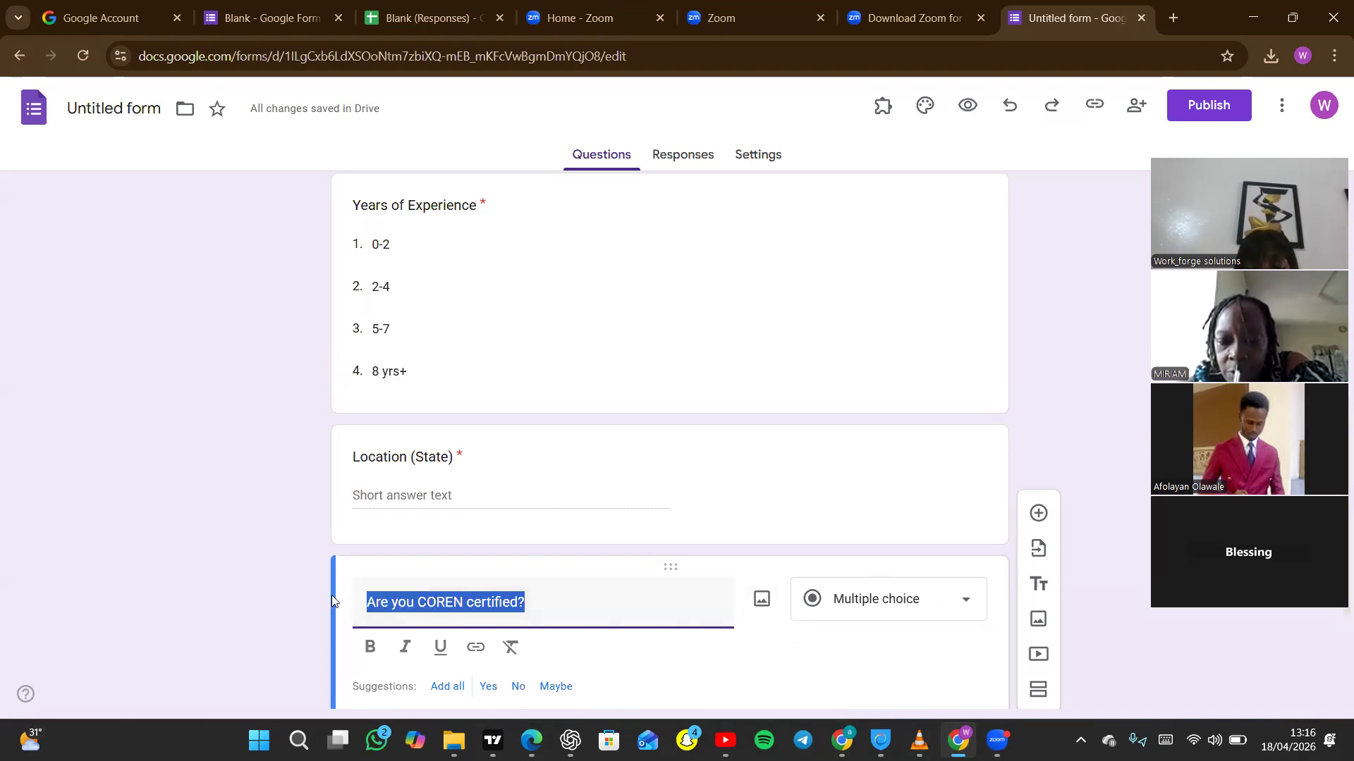
key(BackSpace)
text(W)
key(BackSpace)
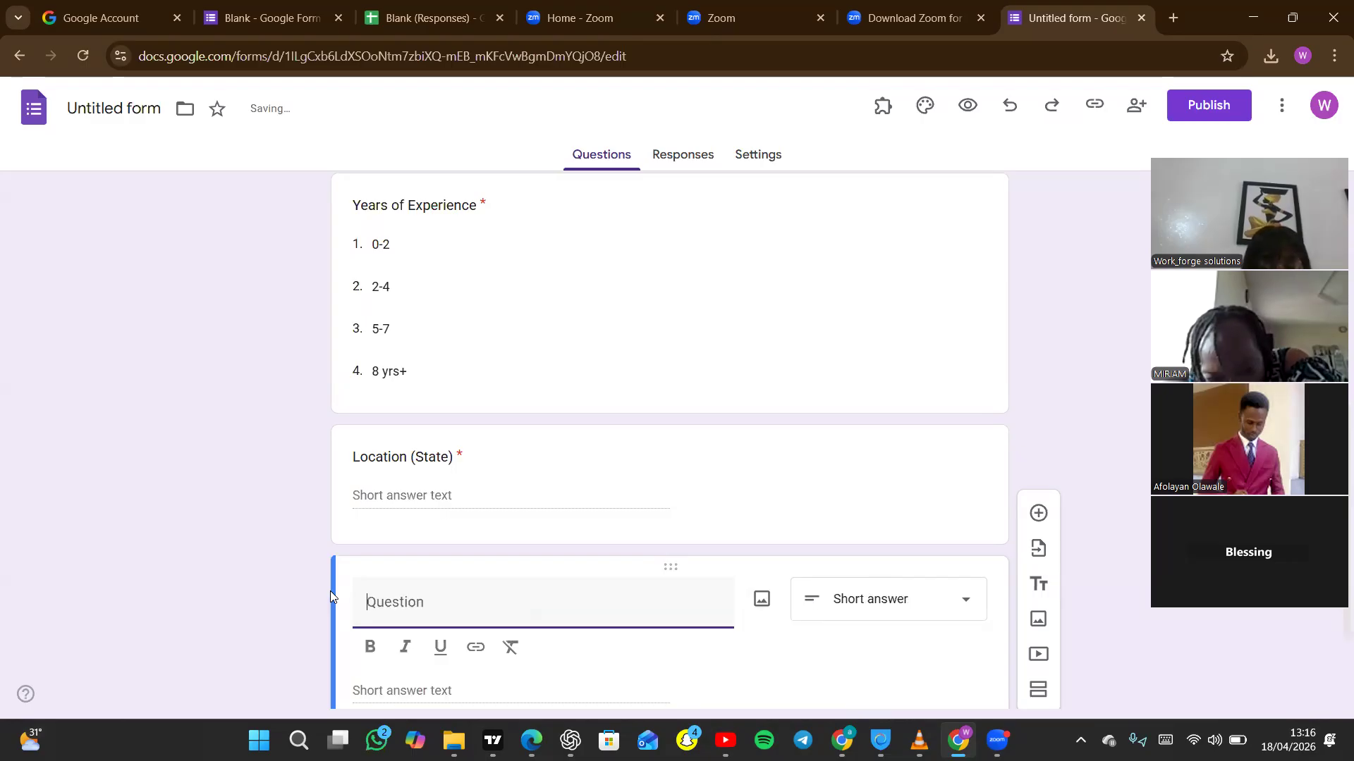
text(Ple)
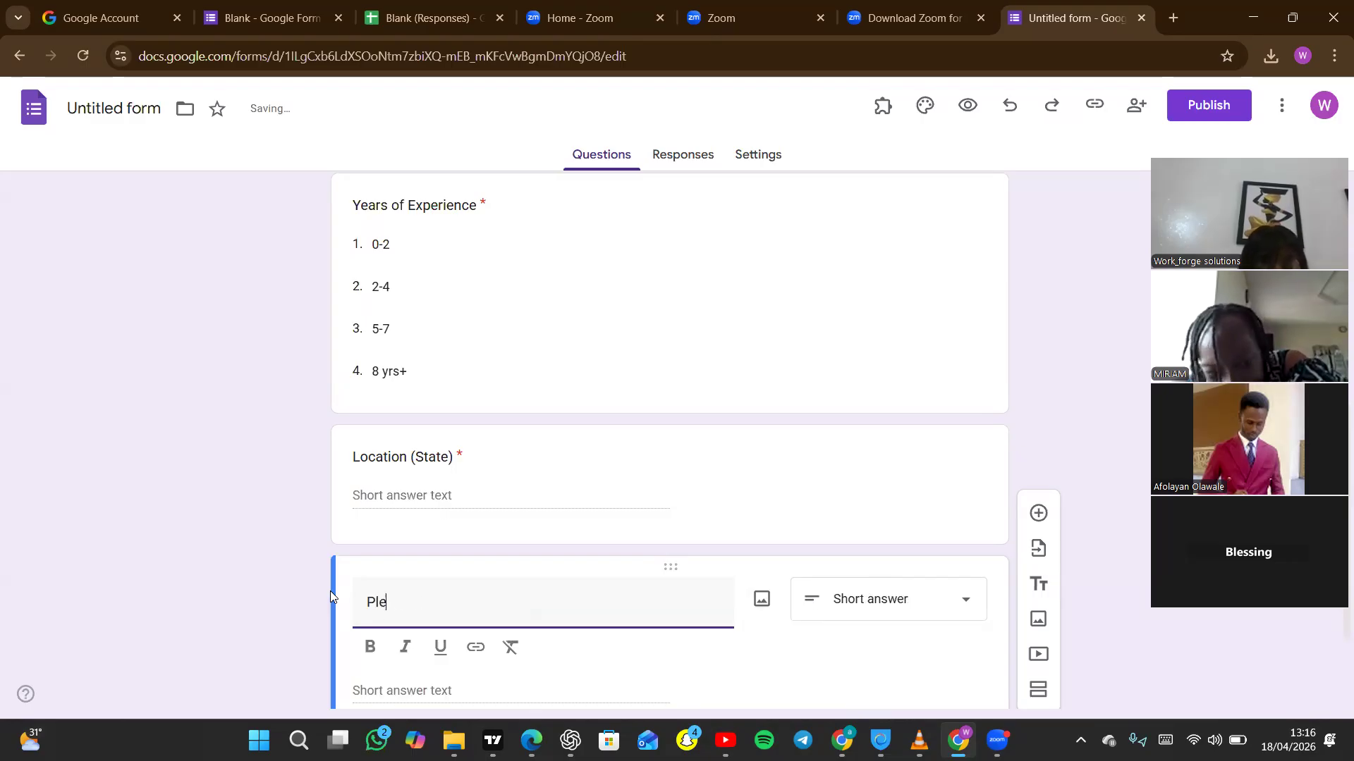
text(ase mention)
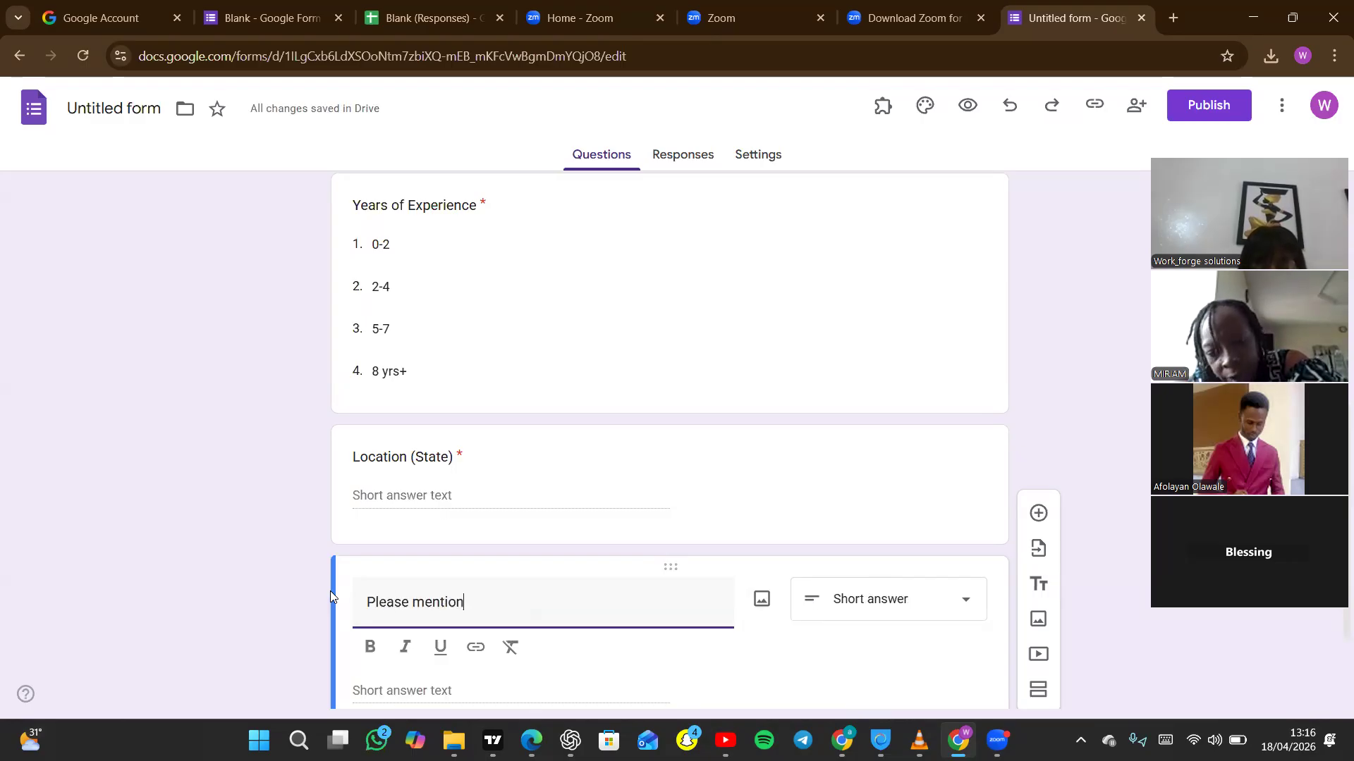
text( the)
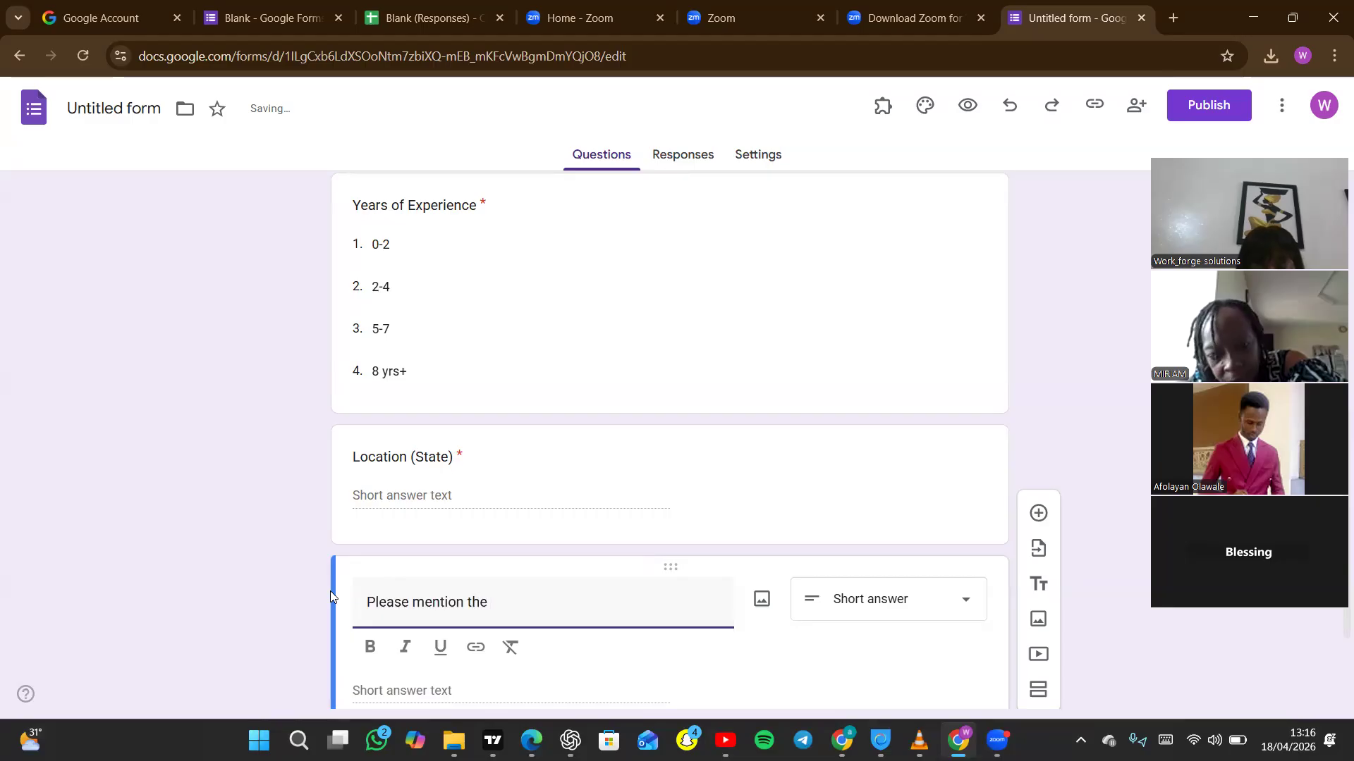
text( relevant certifi)
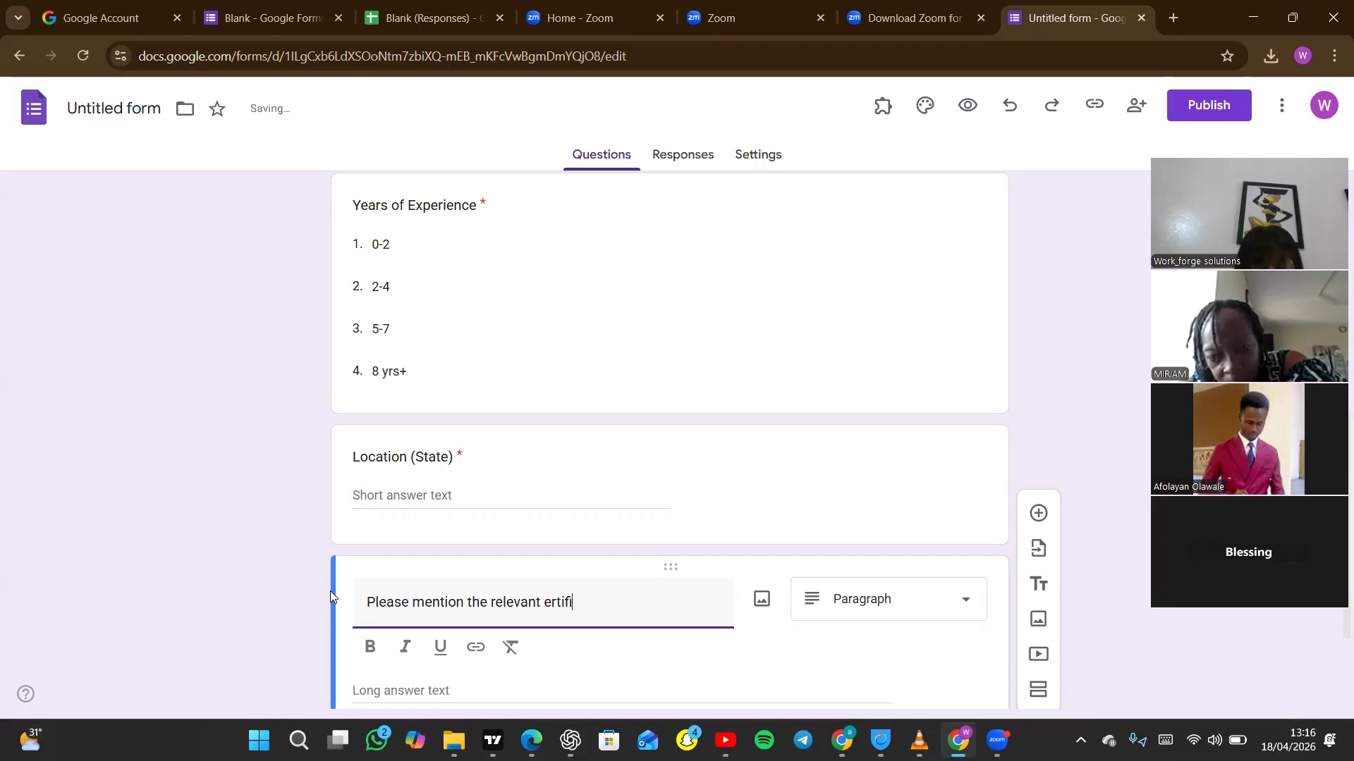
text(cations you have)
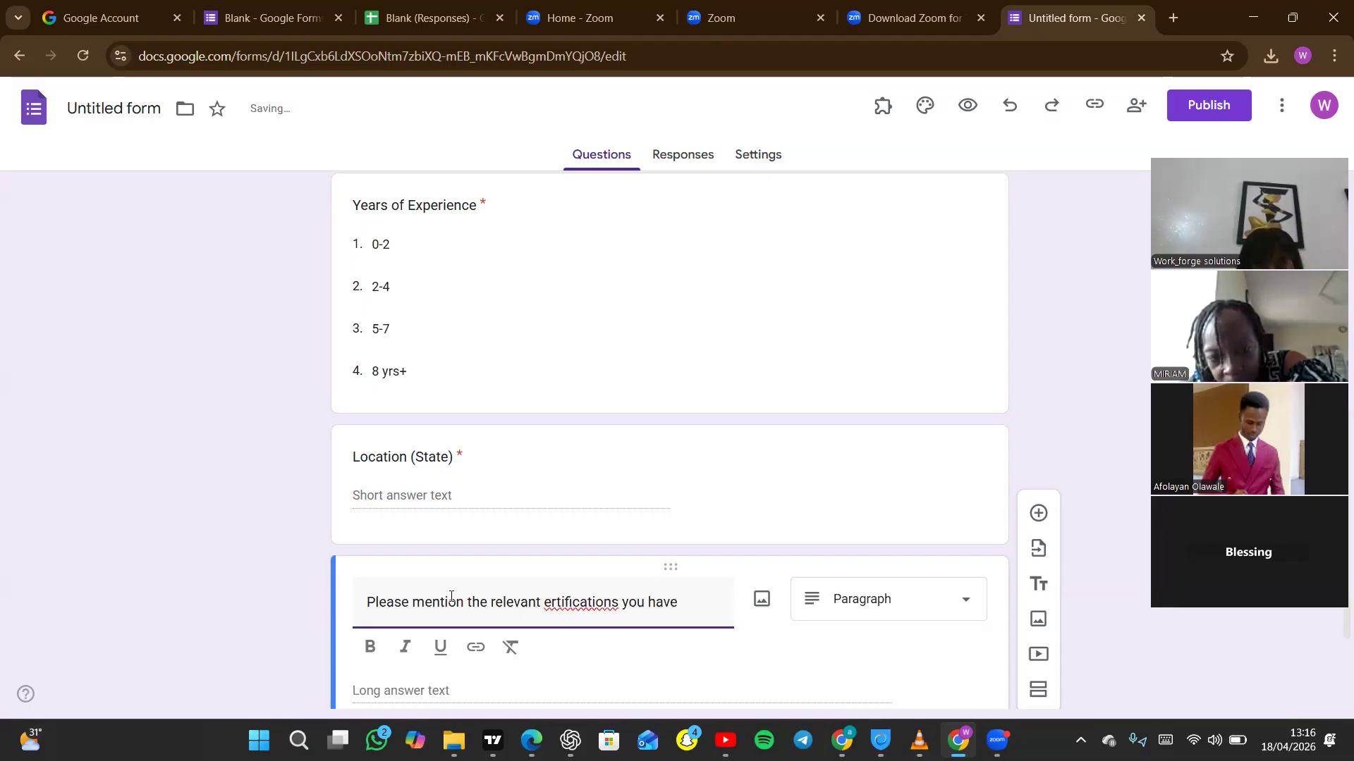
Reword the start of the certifications question's title to "Please choose from the dropdown the relevant".
double_click(425, 599)
text(c)
text(oose from t)
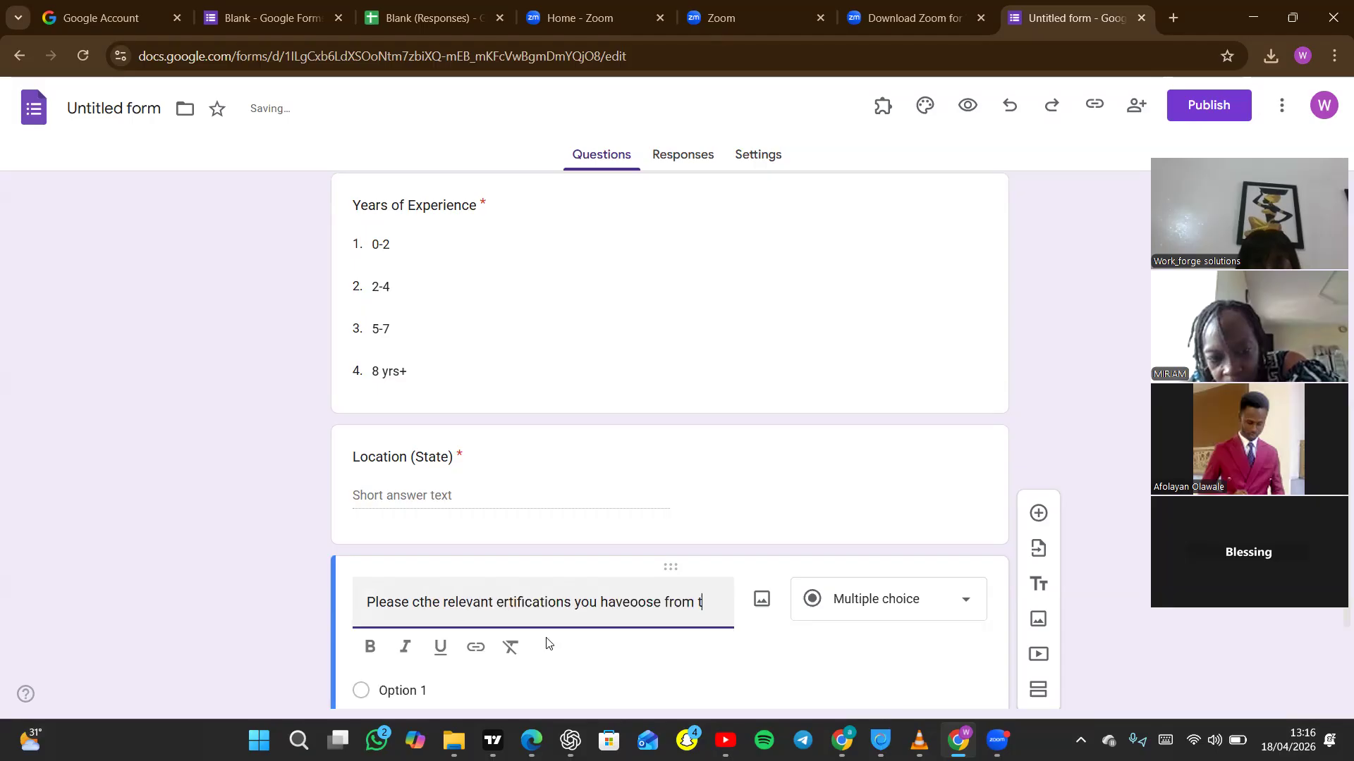
drag(715, 603, 458, 601)
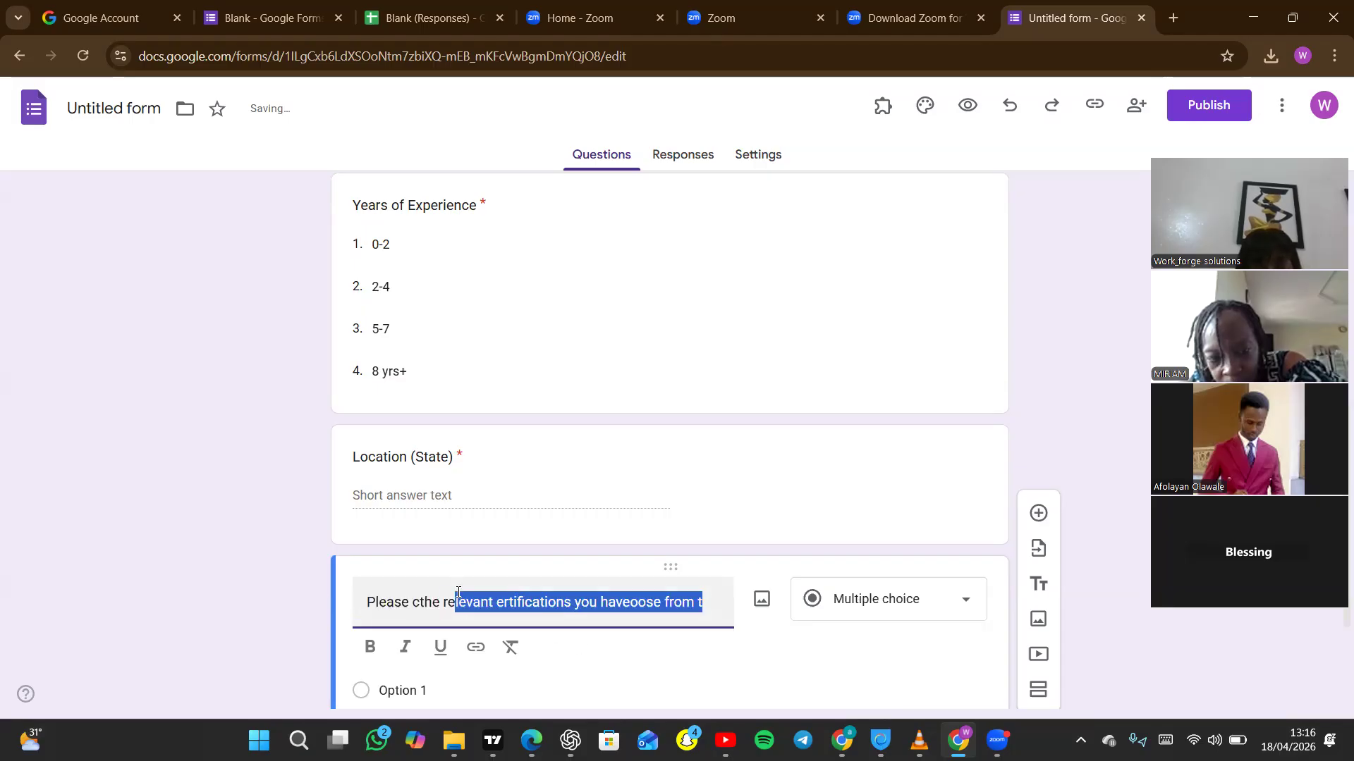
click(422, 605)
text(hoose fro)
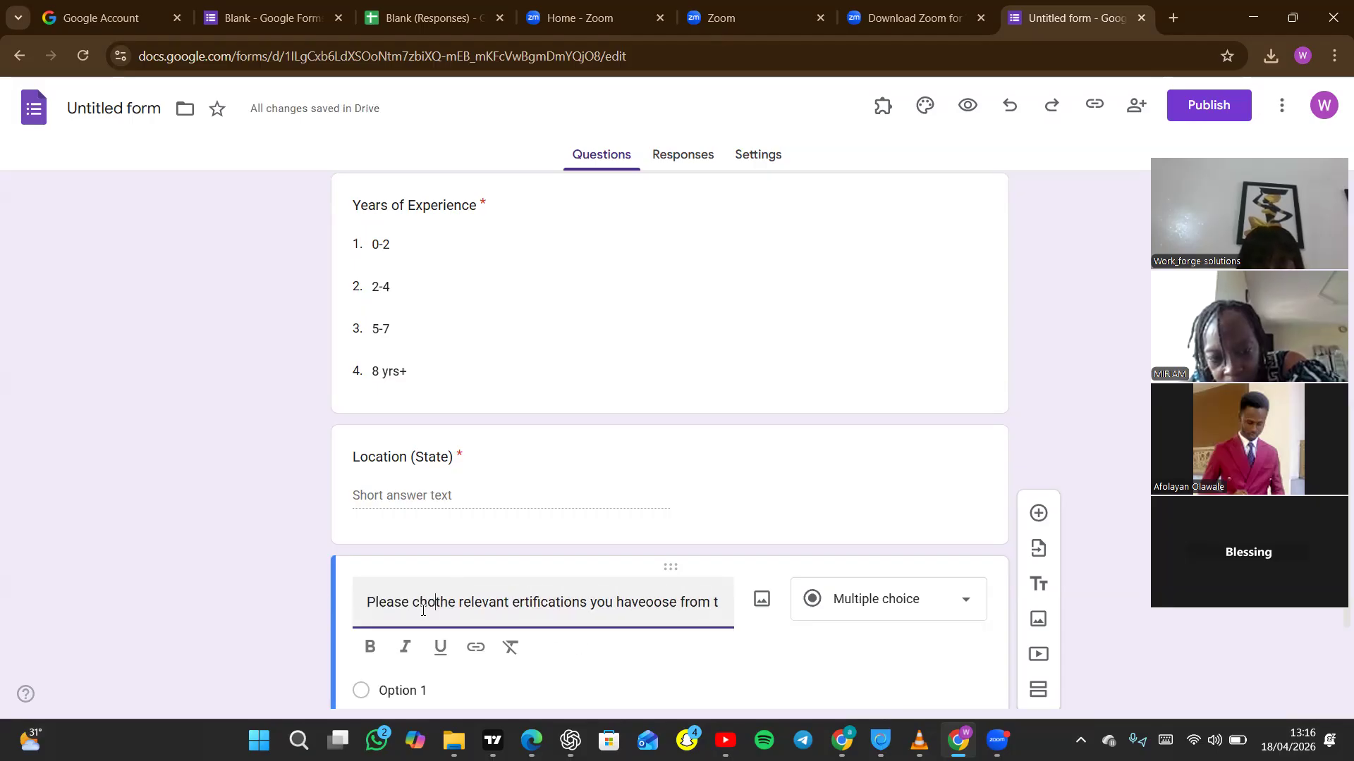
text(m the drop)
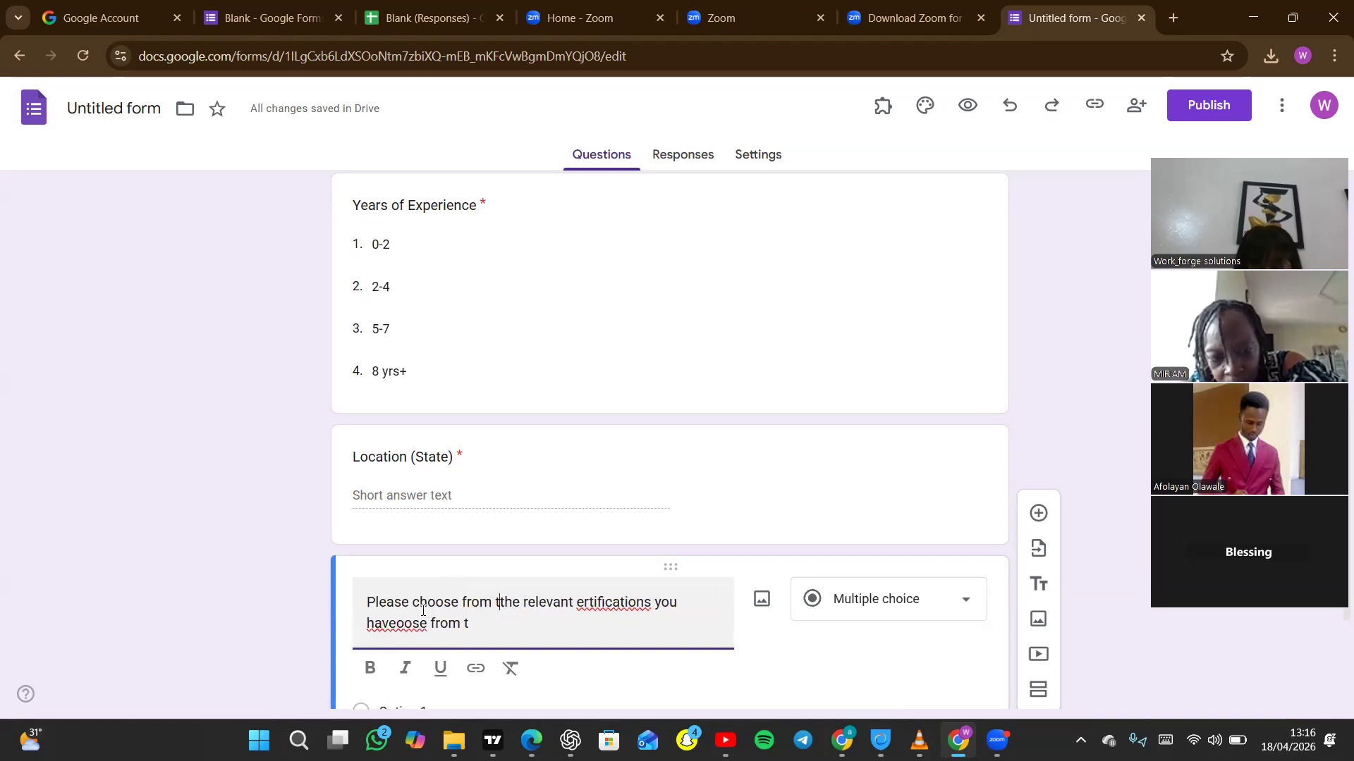
text(down)
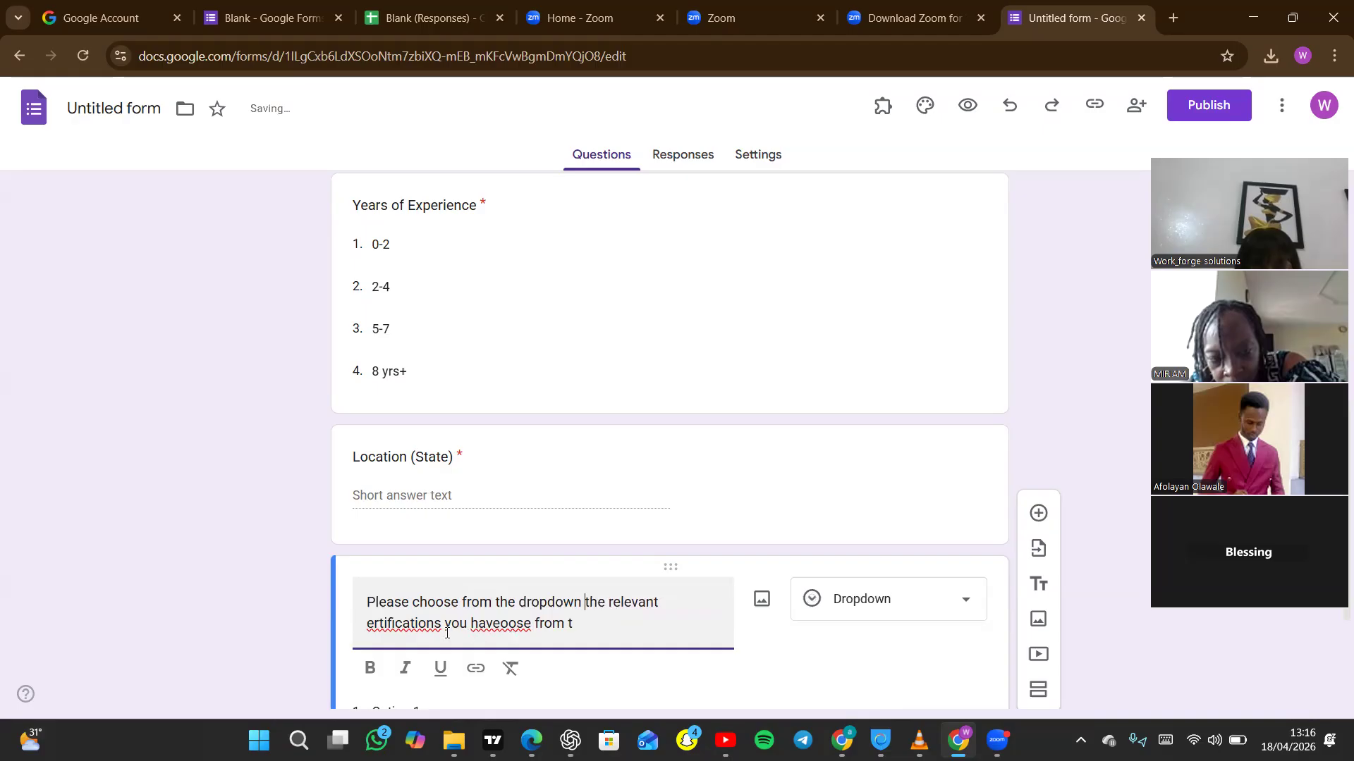
Correct the title's misspelled word to "certifications" and remove the stray text after "you have".
click(367, 623)
text(c)
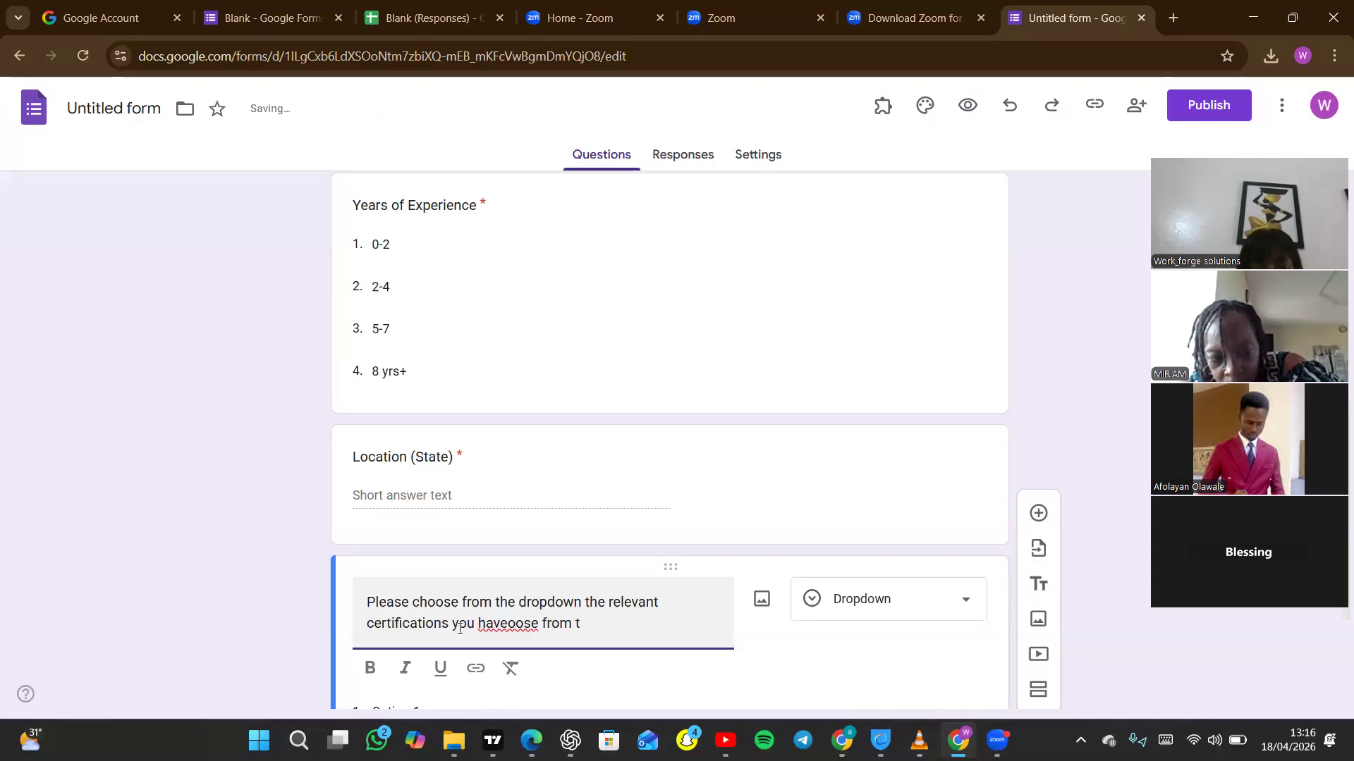
key(BackSpace)
key(BackSpace)
key(BackSpace)
key(BackSpace)
key(BackSpace)
key(BackSpace)
key(BackSpace)
key(BackSpace)
key(BackSpace)
key(BackSpace)
key(BackSpace)
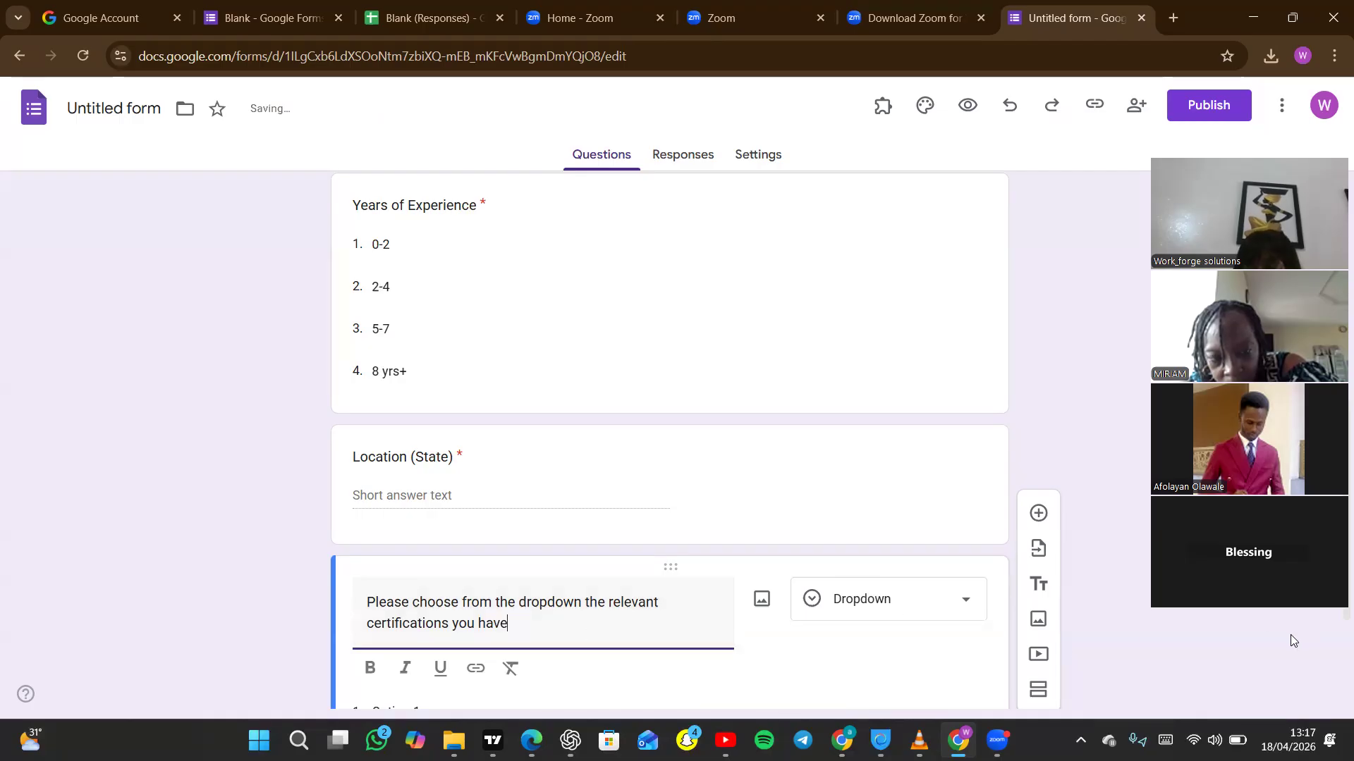
Enter "PMP" and "COREN" as the first two options of the certifications dropdown question.
scroll(749, 590, down, 3)
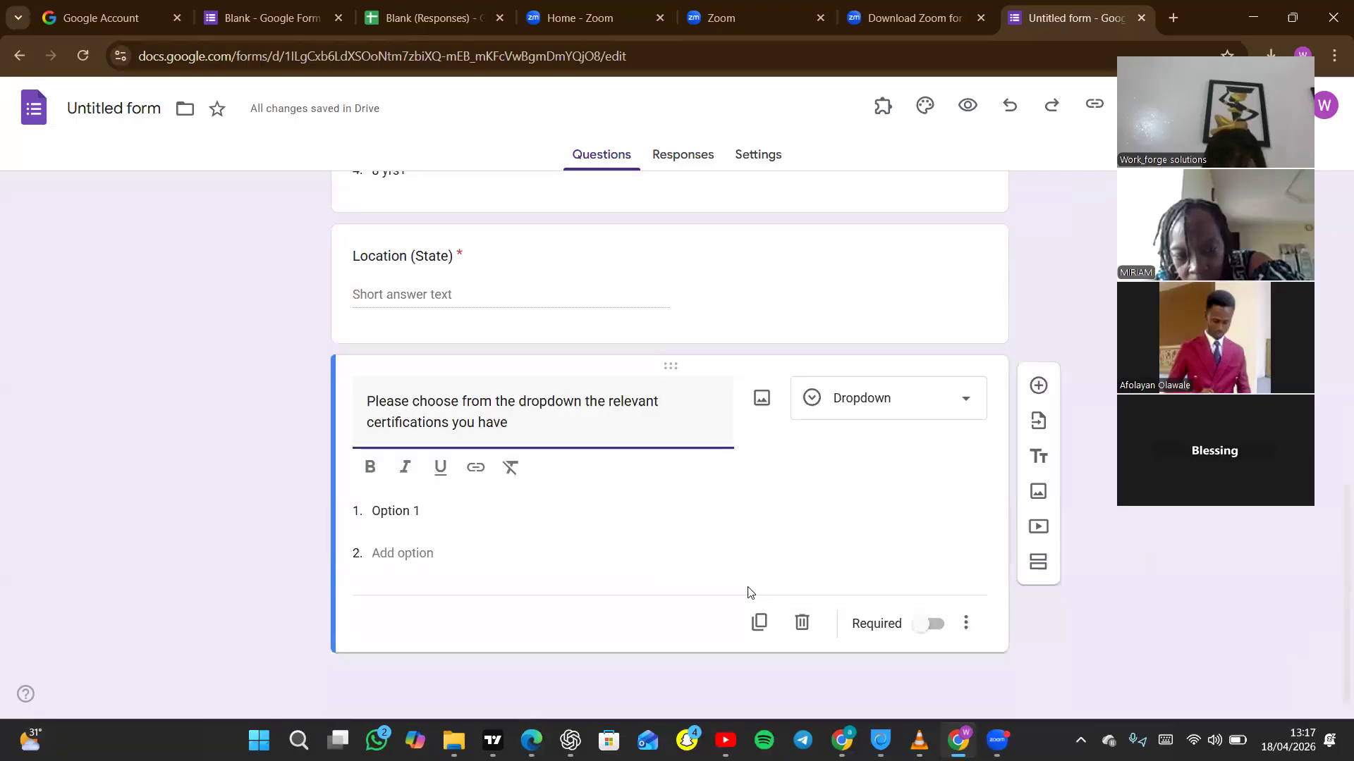
click(420, 517)
text(PMP)
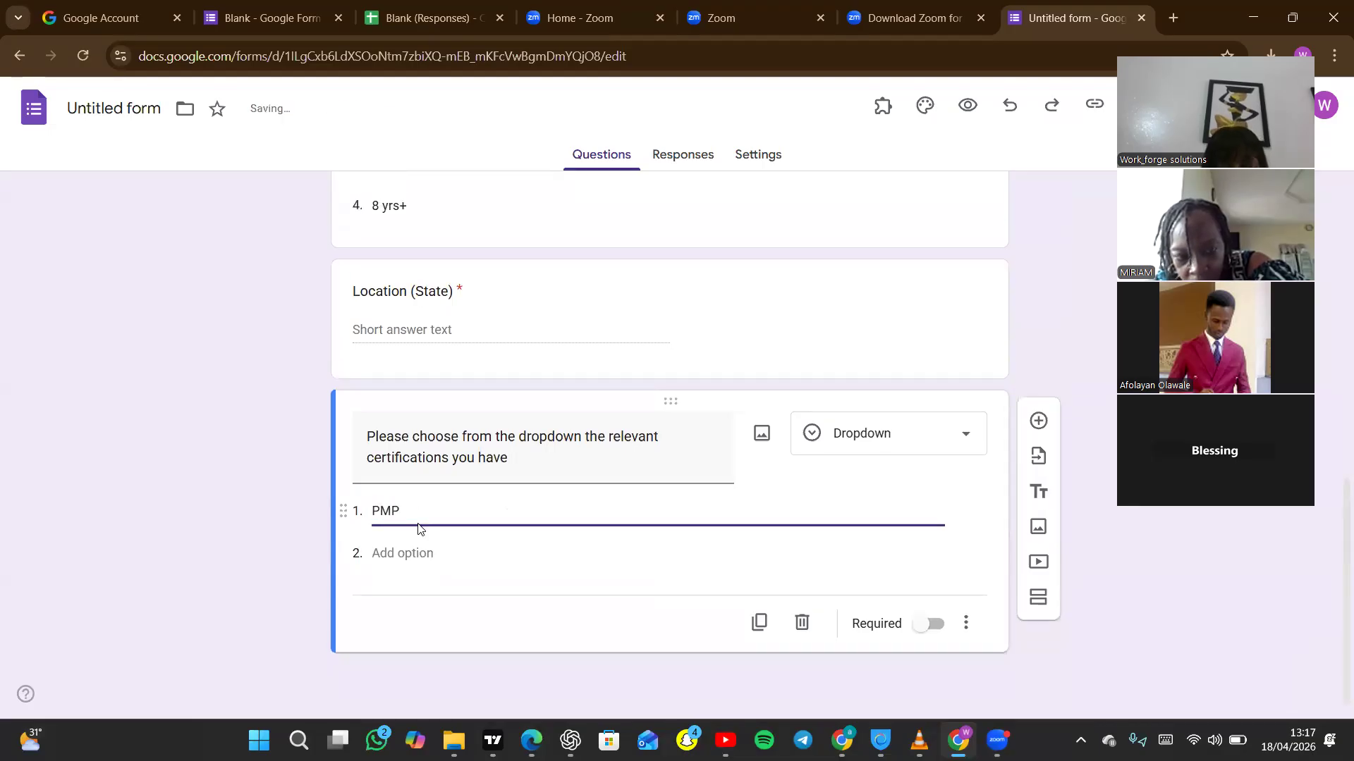
click(408, 552)
text(COR)
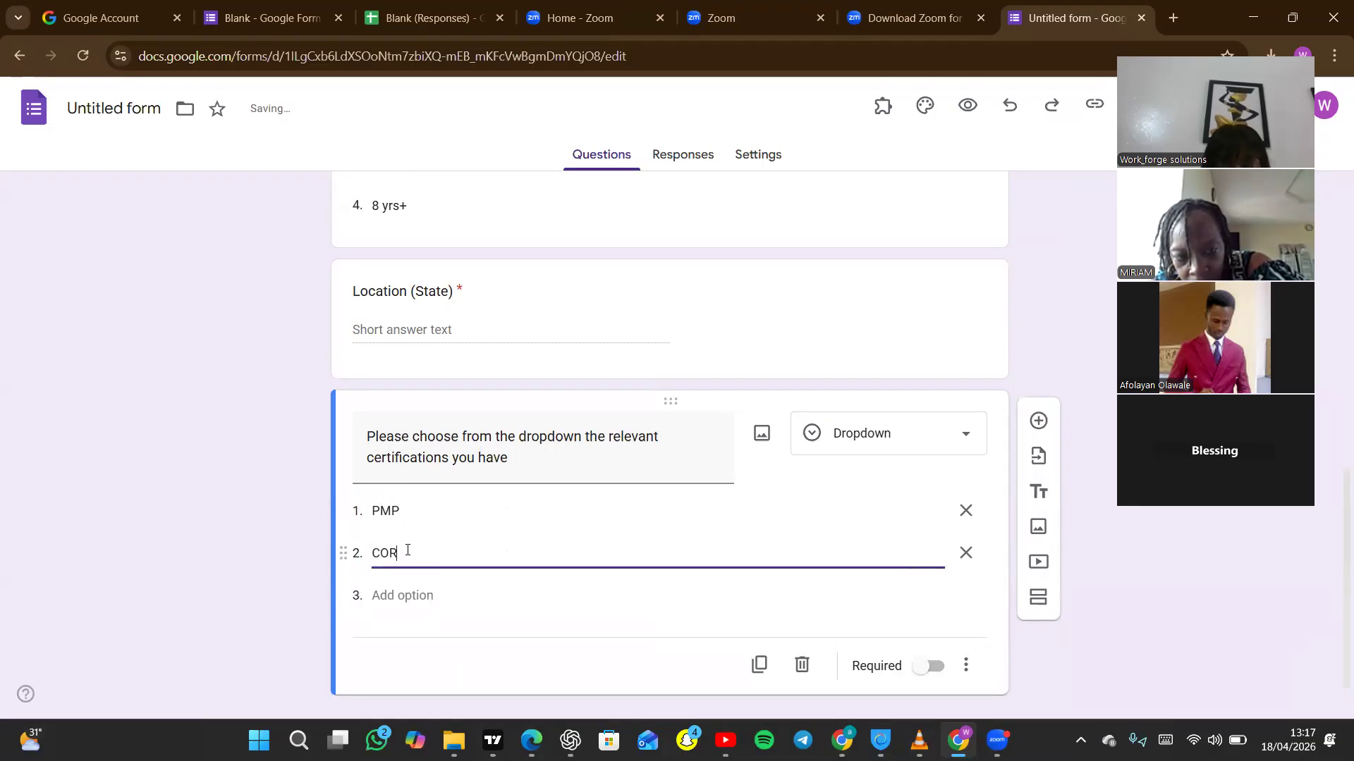
text(EN)
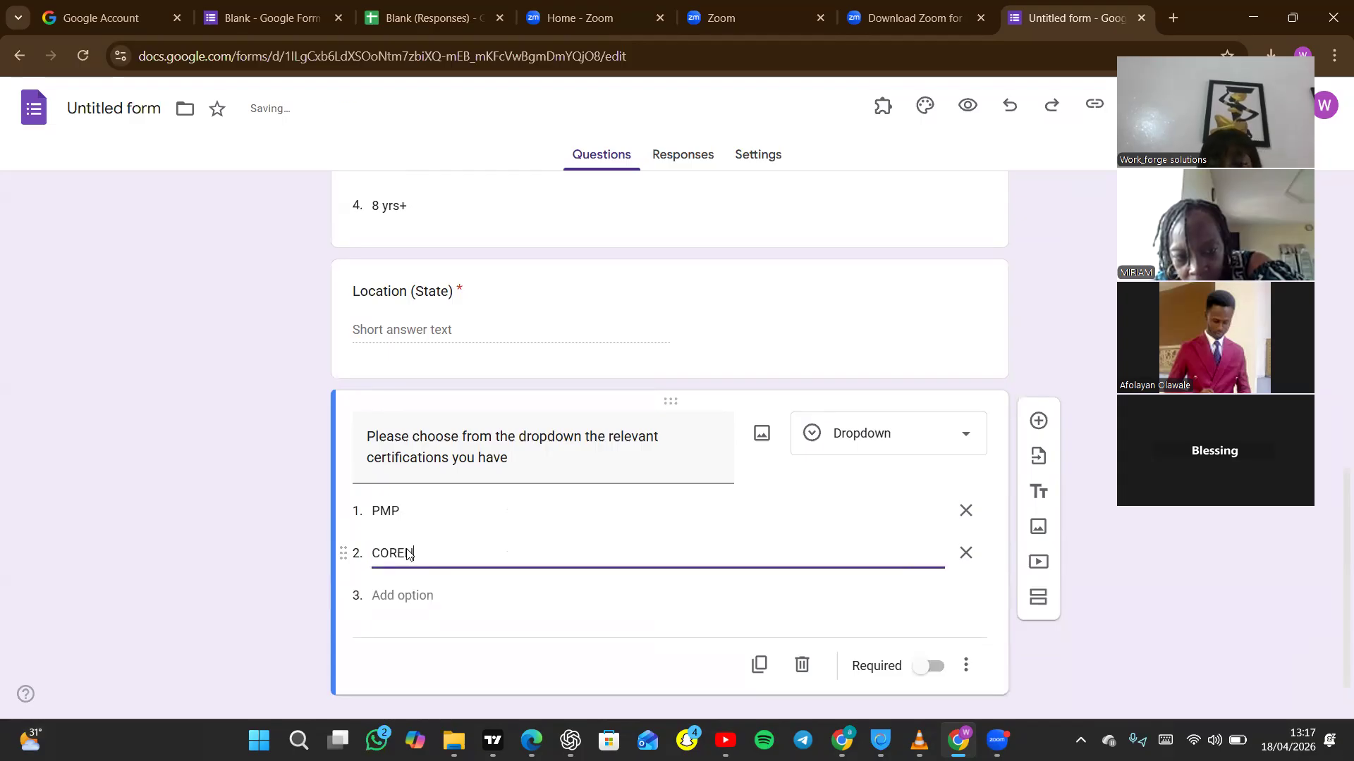
right_click(959, 559)
click(841, 462)
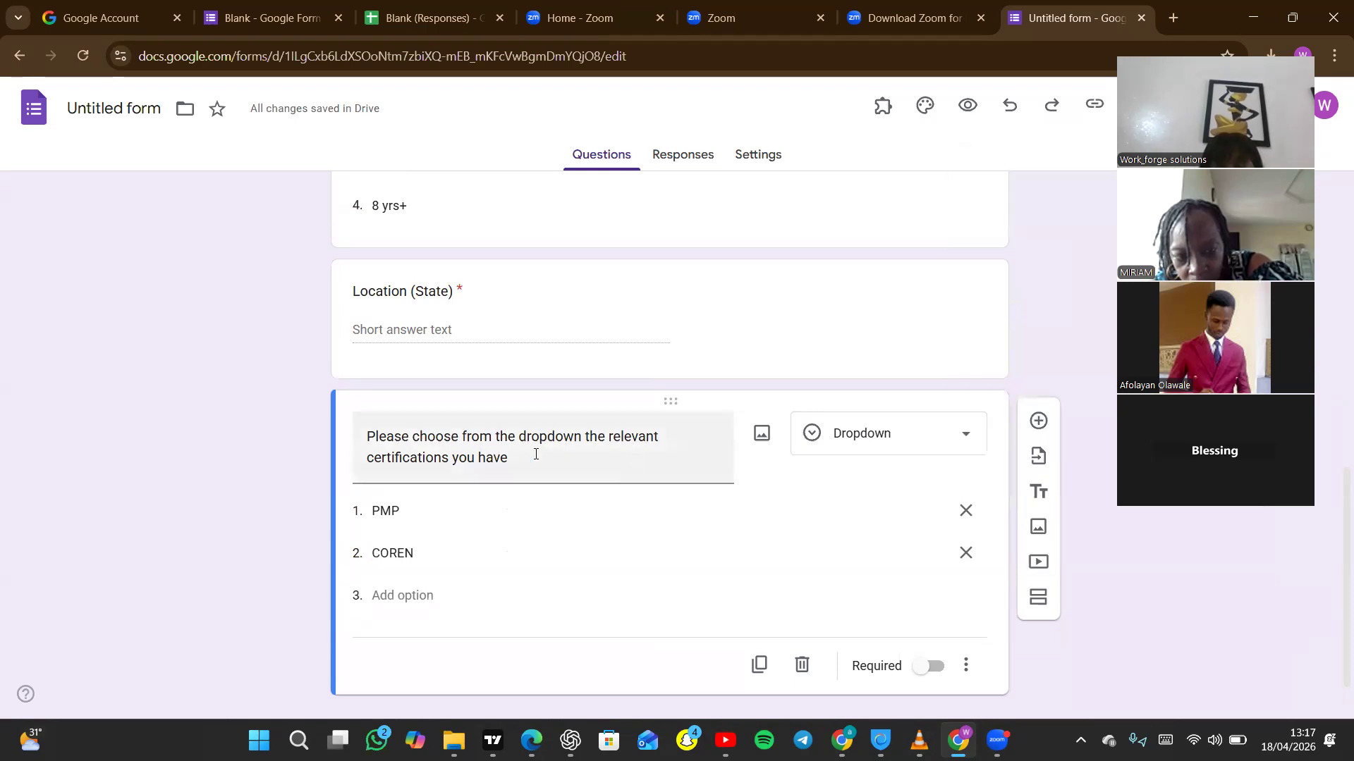
click(405, 436)
click(422, 438)
drag(421, 436, 516, 466)
drag(597, 449, 668, 437)
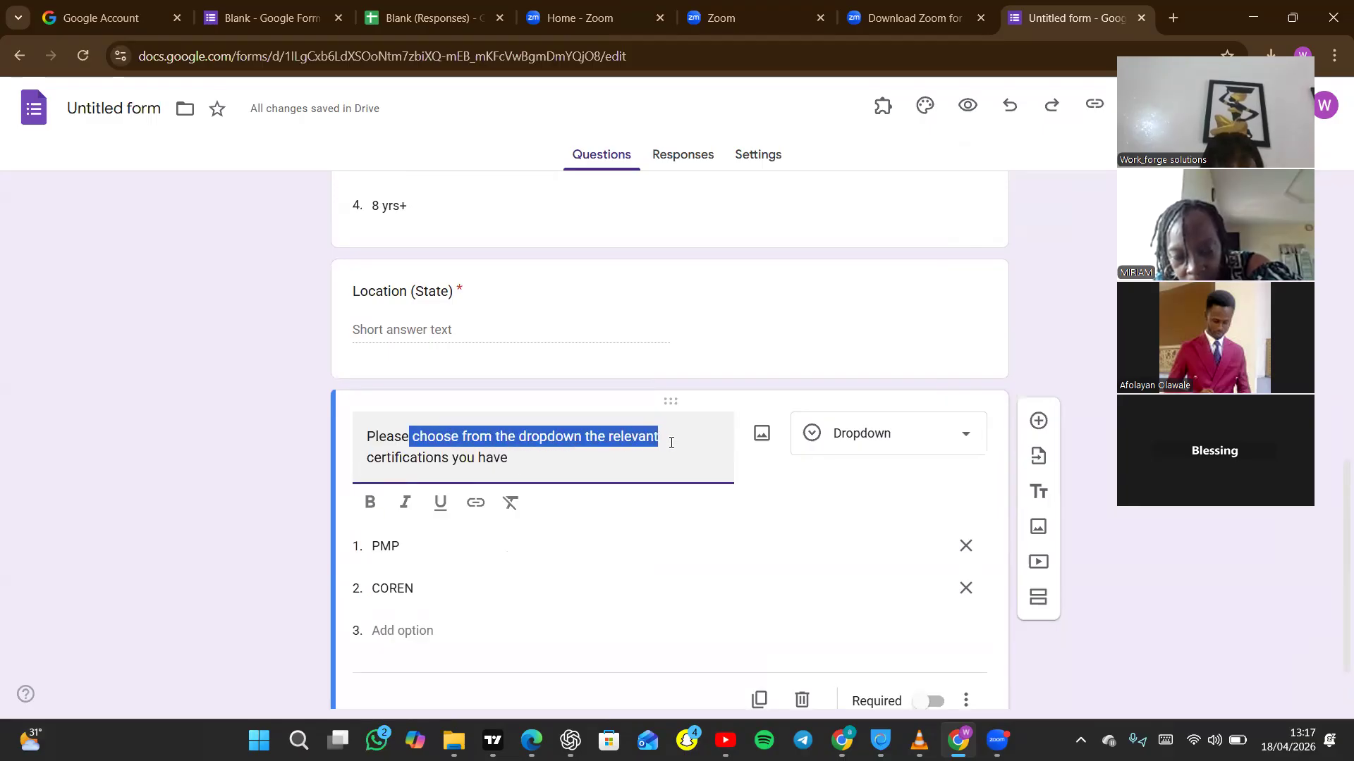
key(Delete)
key(Delete)
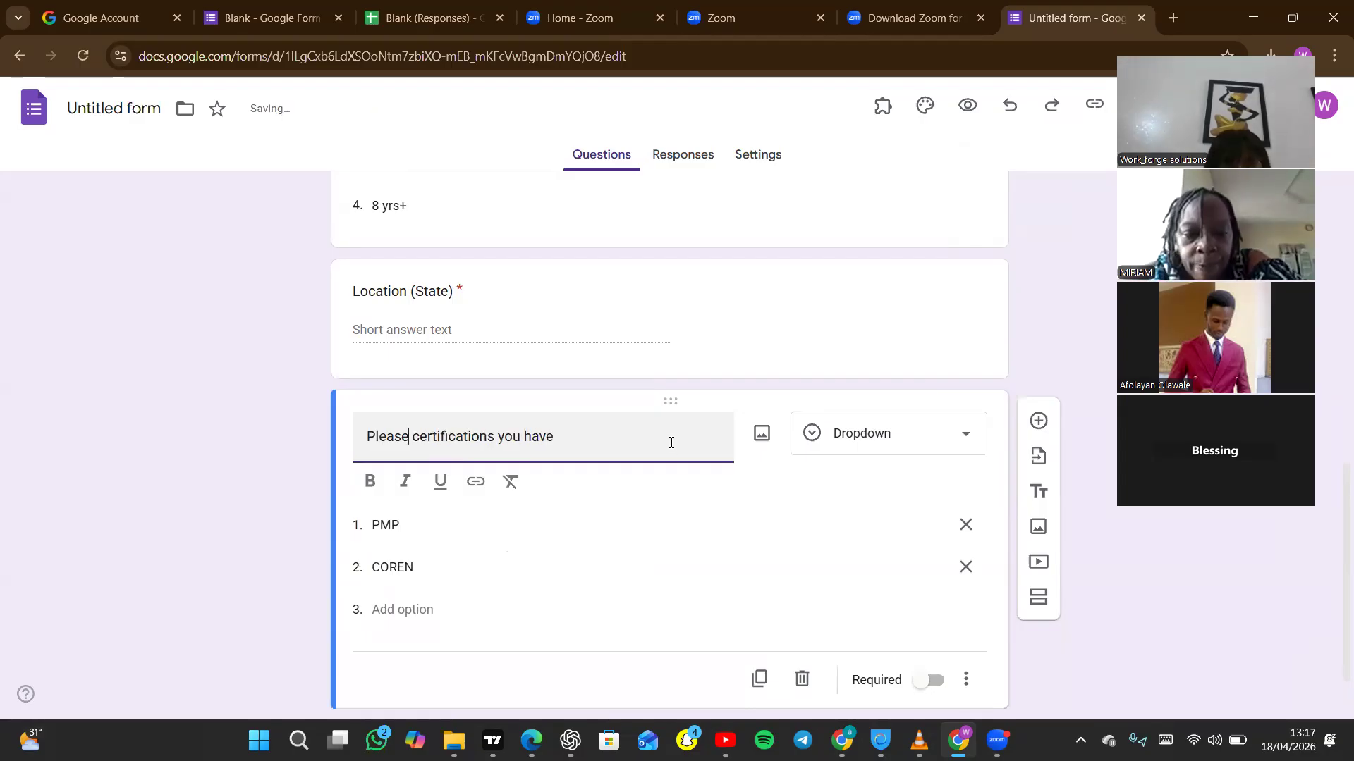
text(let us)
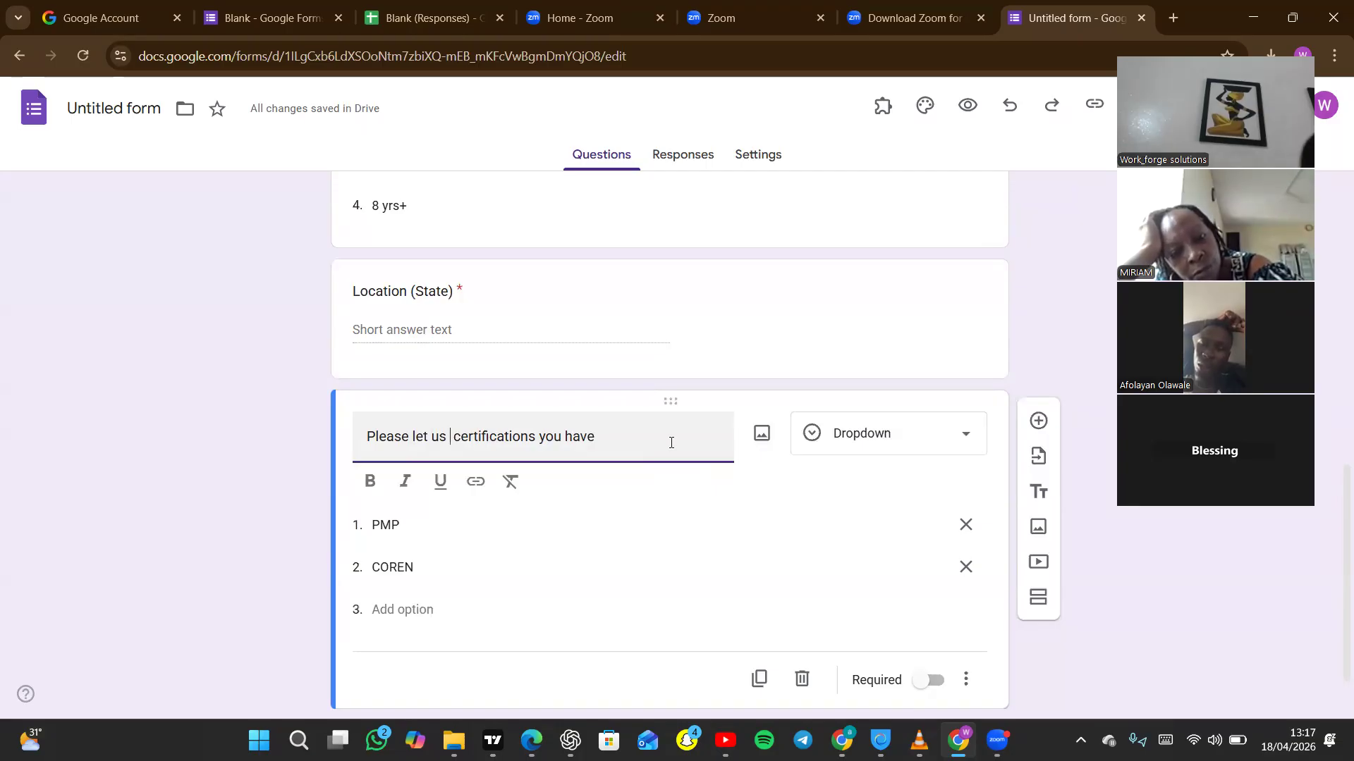
text(z)
key(ctrl+z)
key(ctrl+z)
key(ctrl+z)
key(ctrl+z)
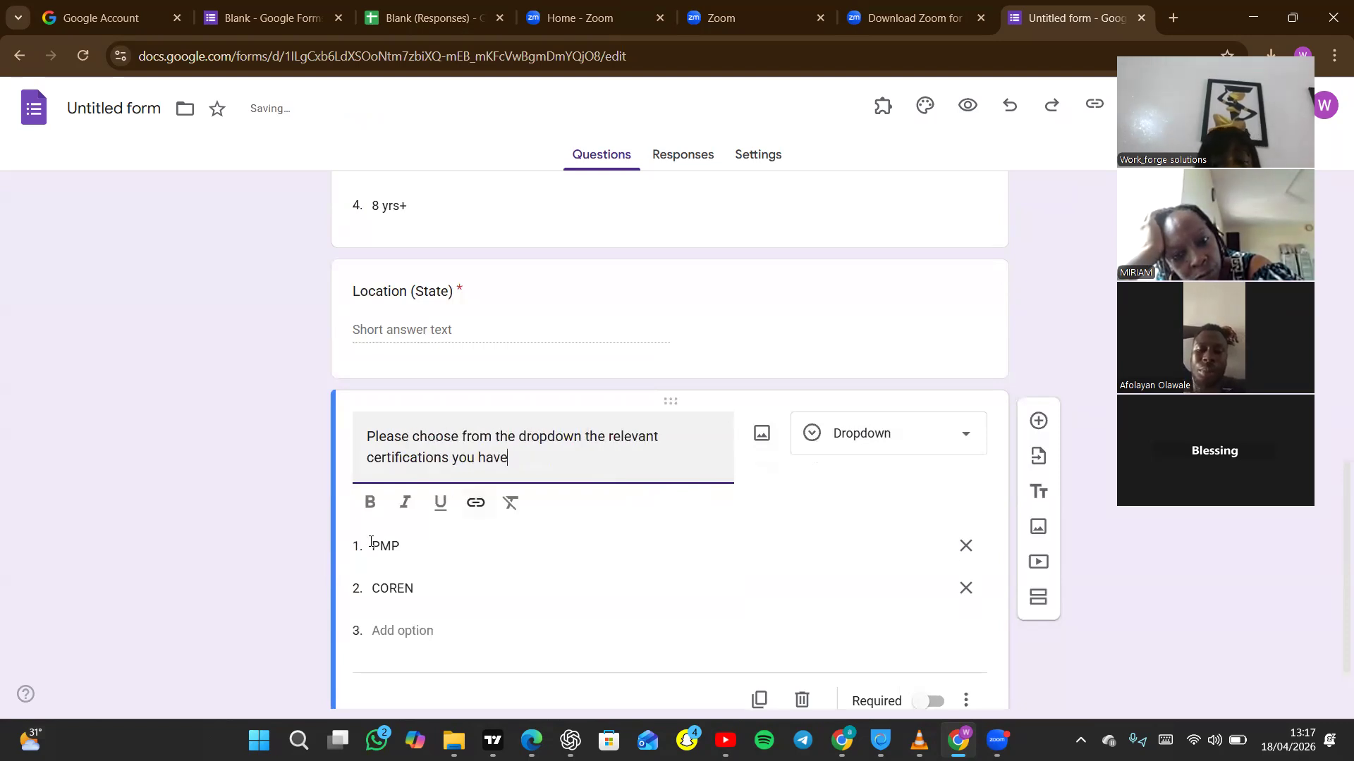
click(403, 629)
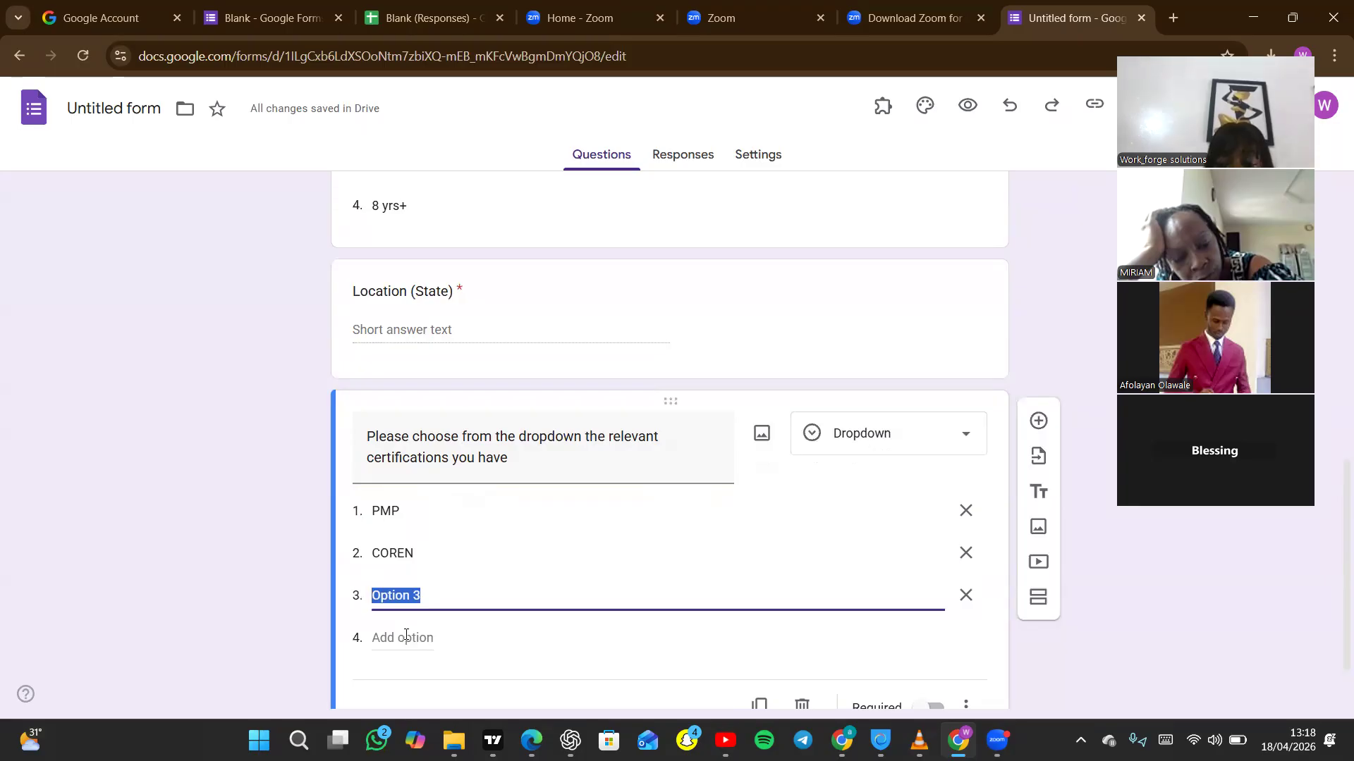
key(BackSpace)
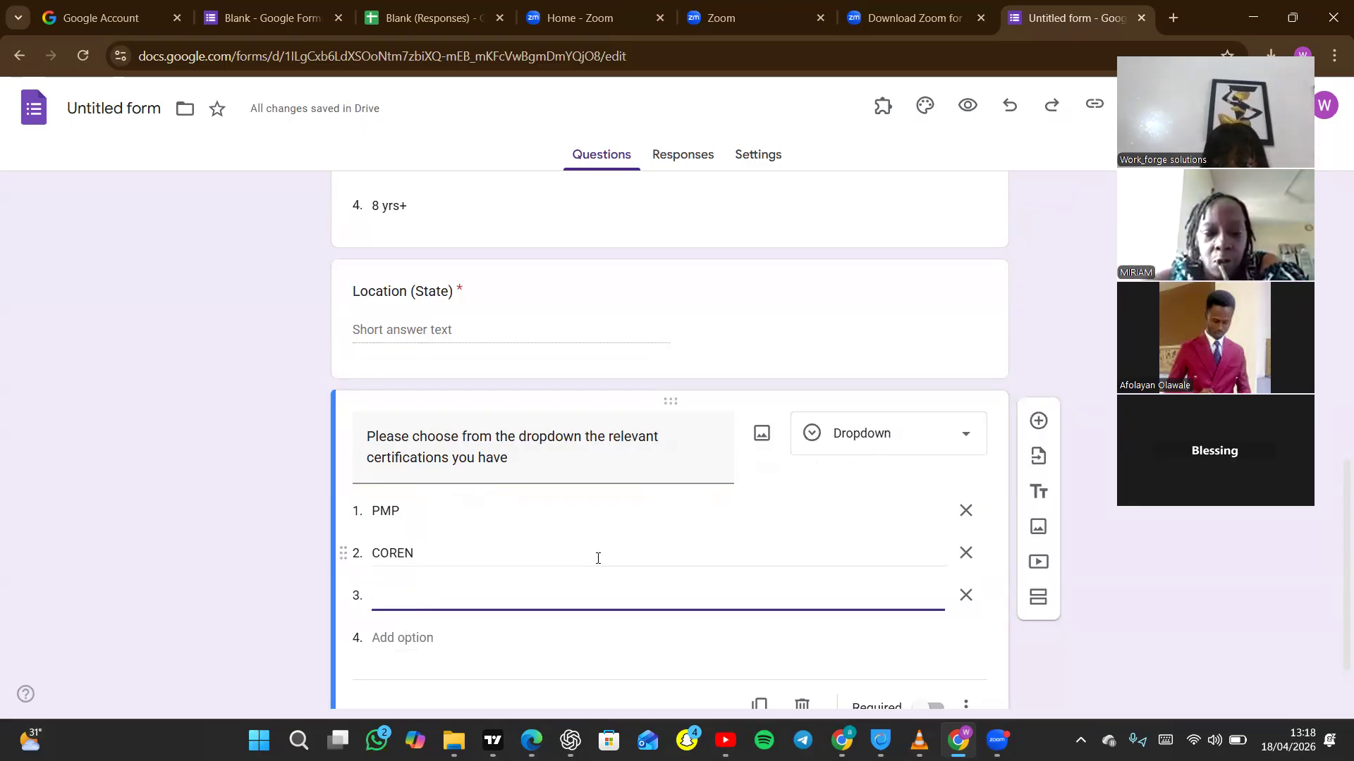
click(963, 435)
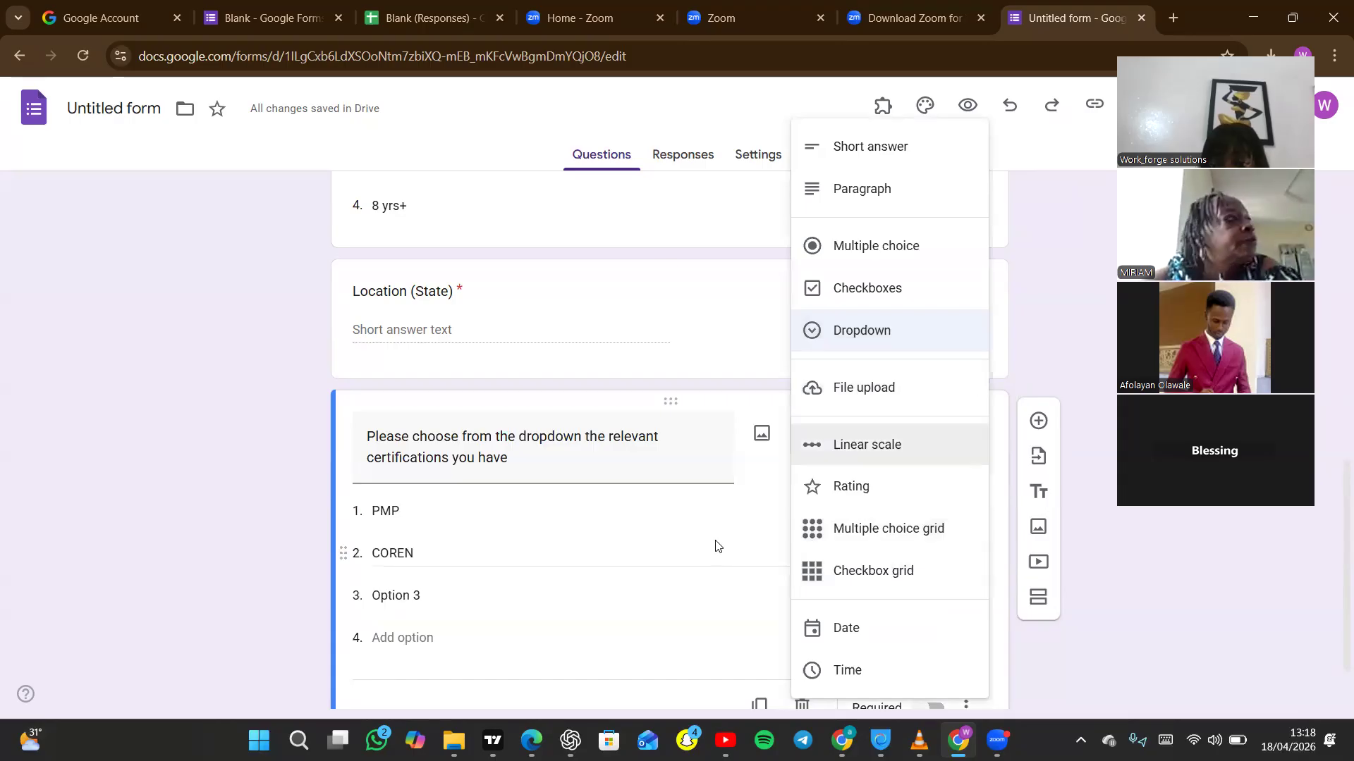
click(646, 587)
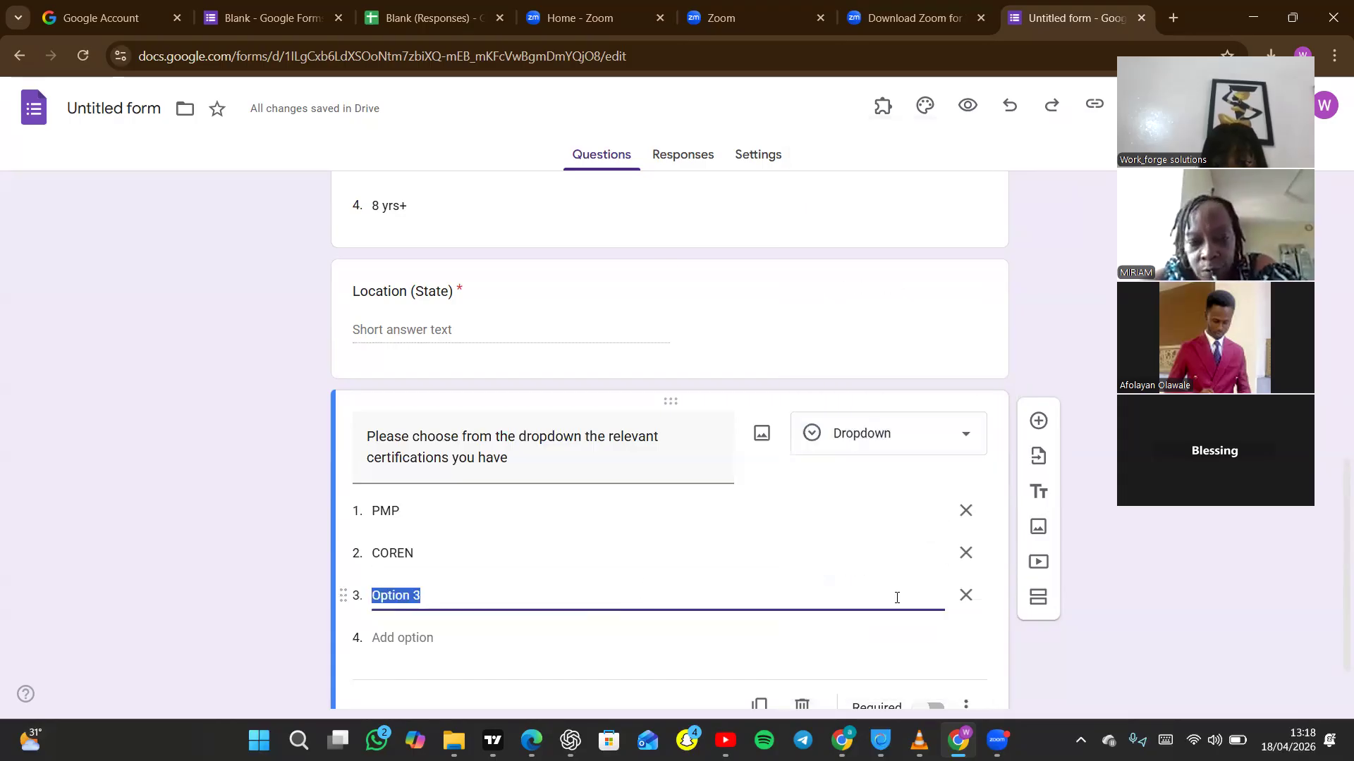
click(965, 597)
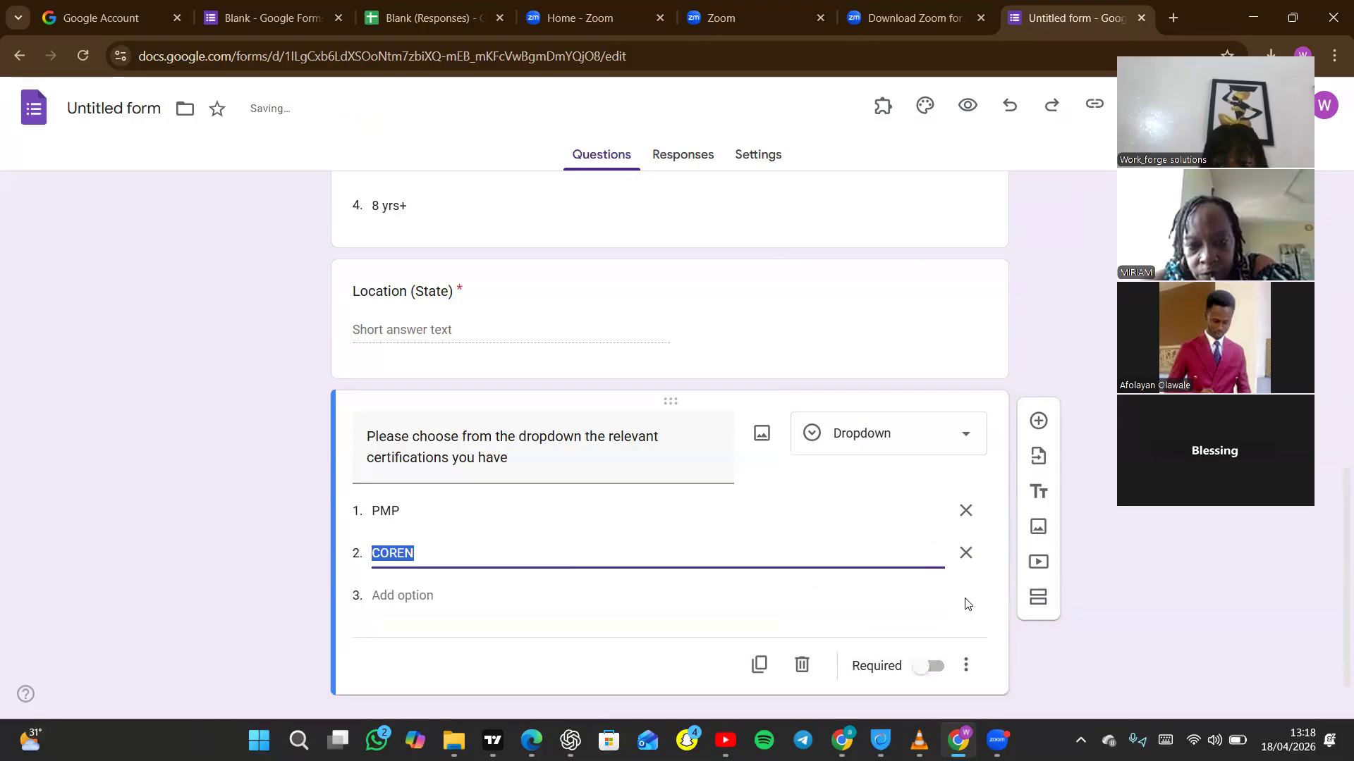
Make the certifications question required and add a required short-answer question titled "Sex" below it.
click(930, 667)
click(1037, 422)
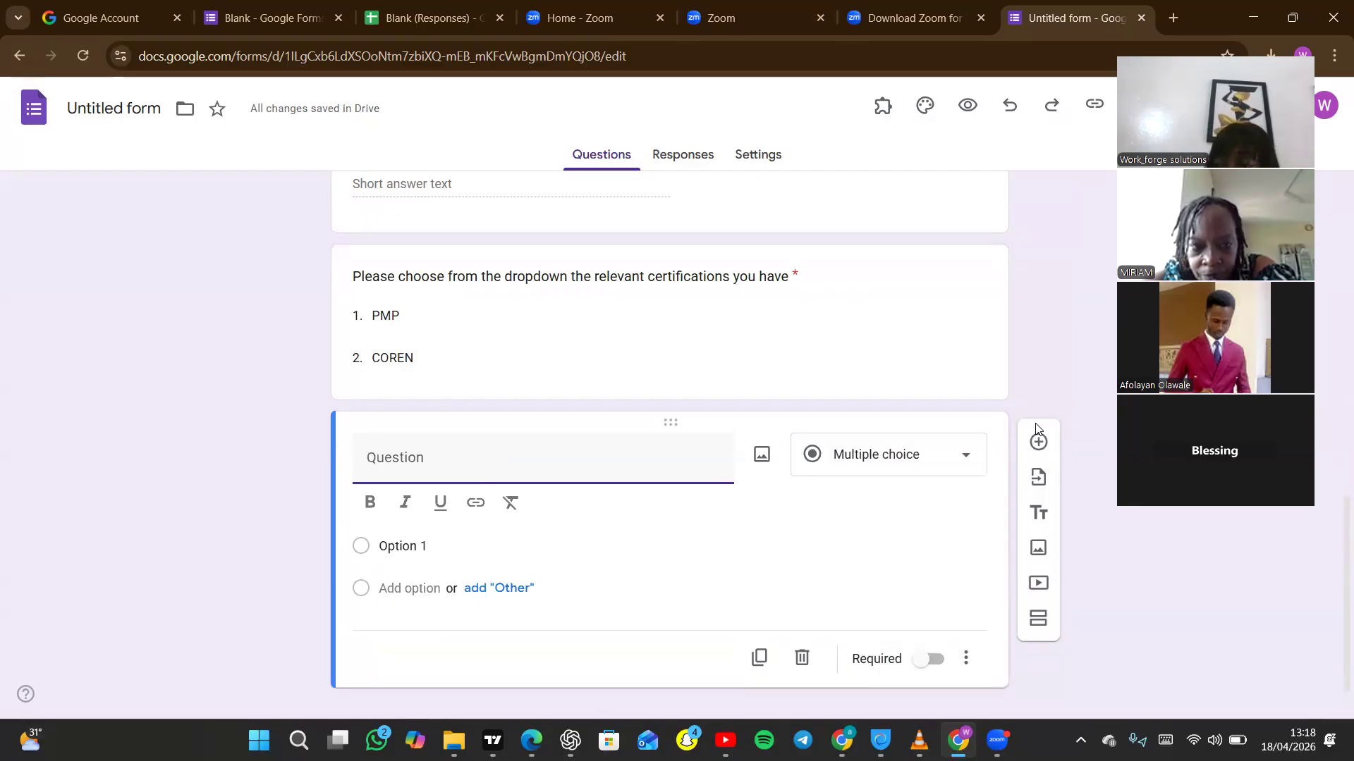
text(Sex)
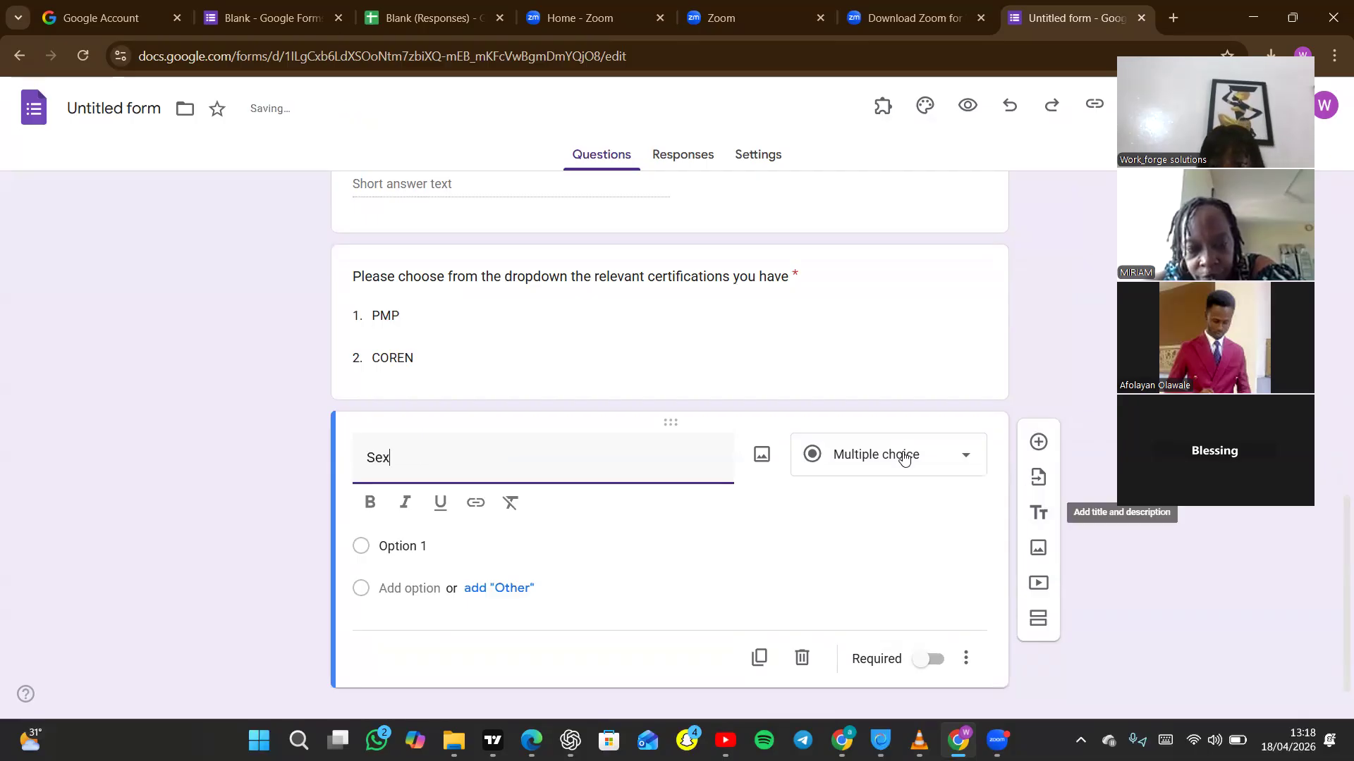
click(963, 463)
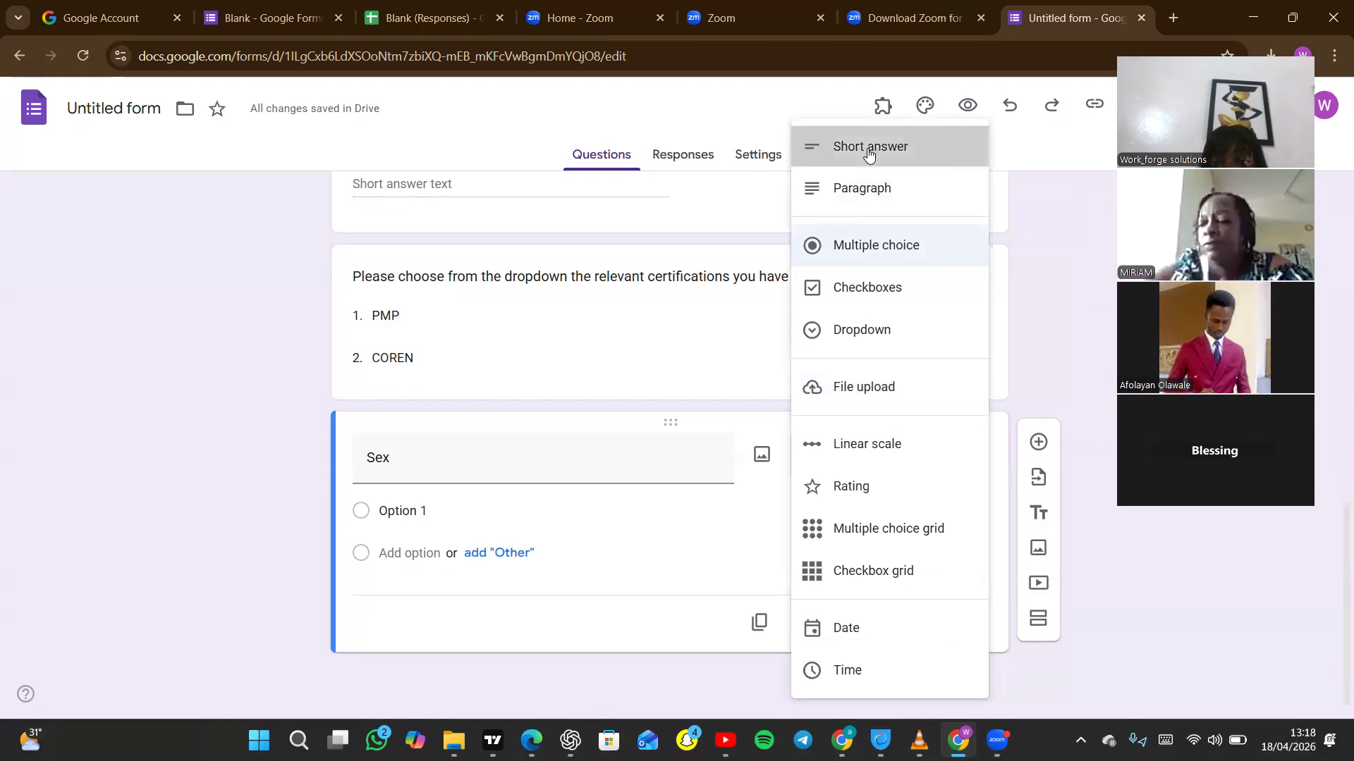
click(869, 148)
click(933, 629)
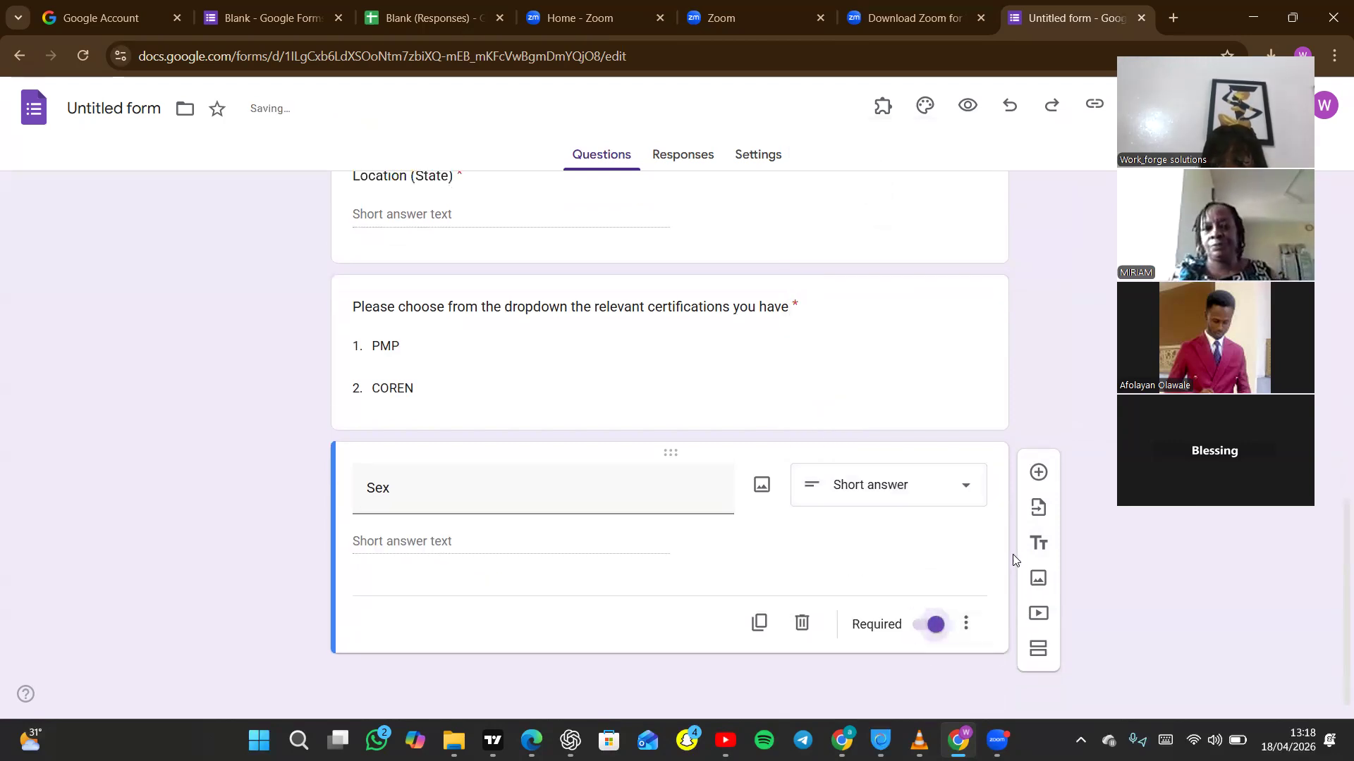
Add a question below Sex with a title asking for the applicant's first degree qualification.
click(1036, 474)
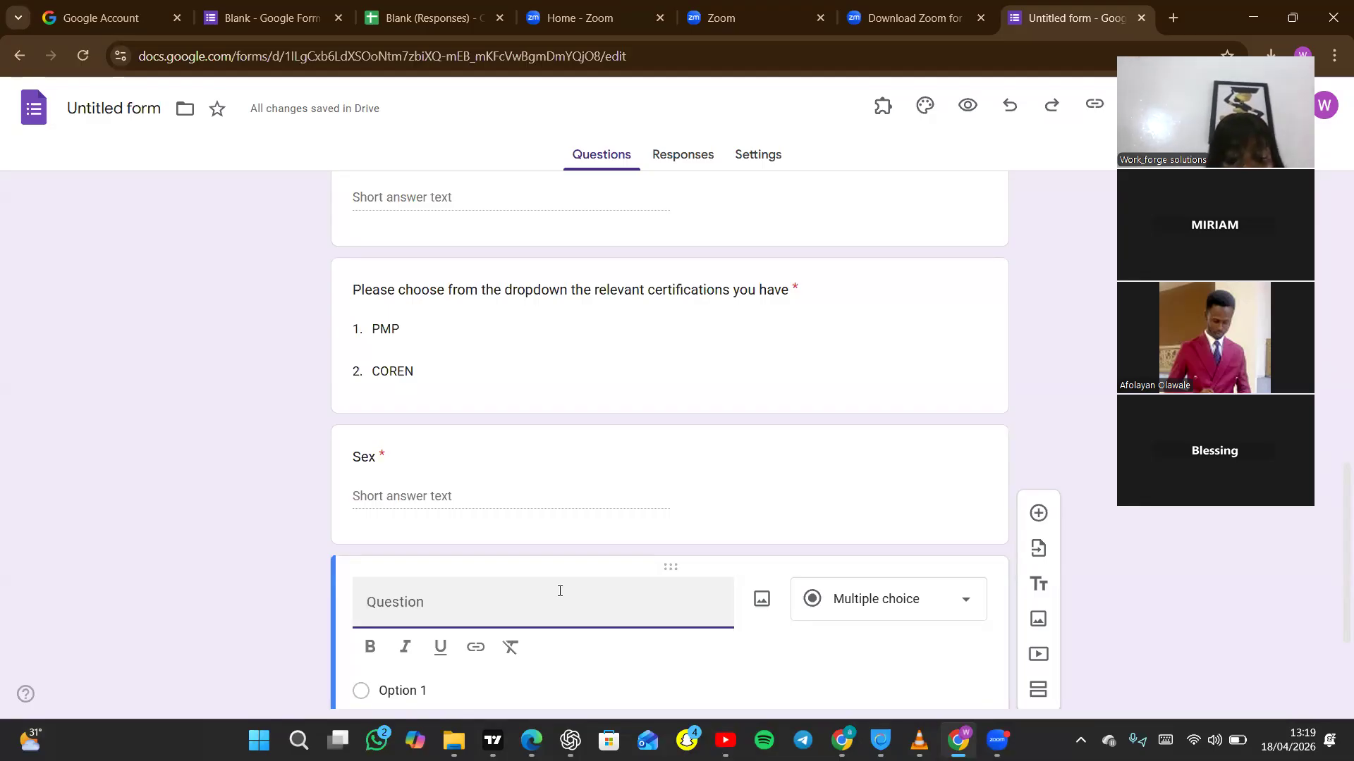
text(WH)
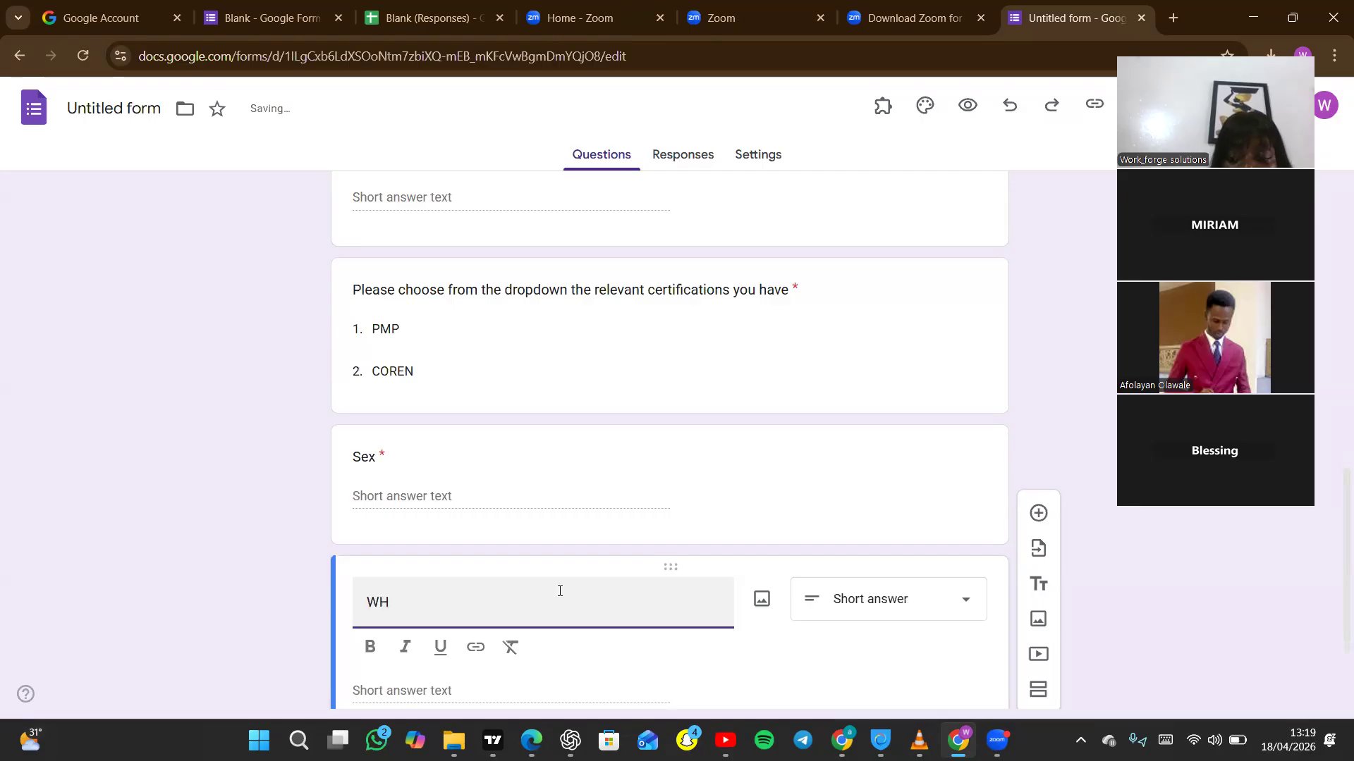
text(hat)
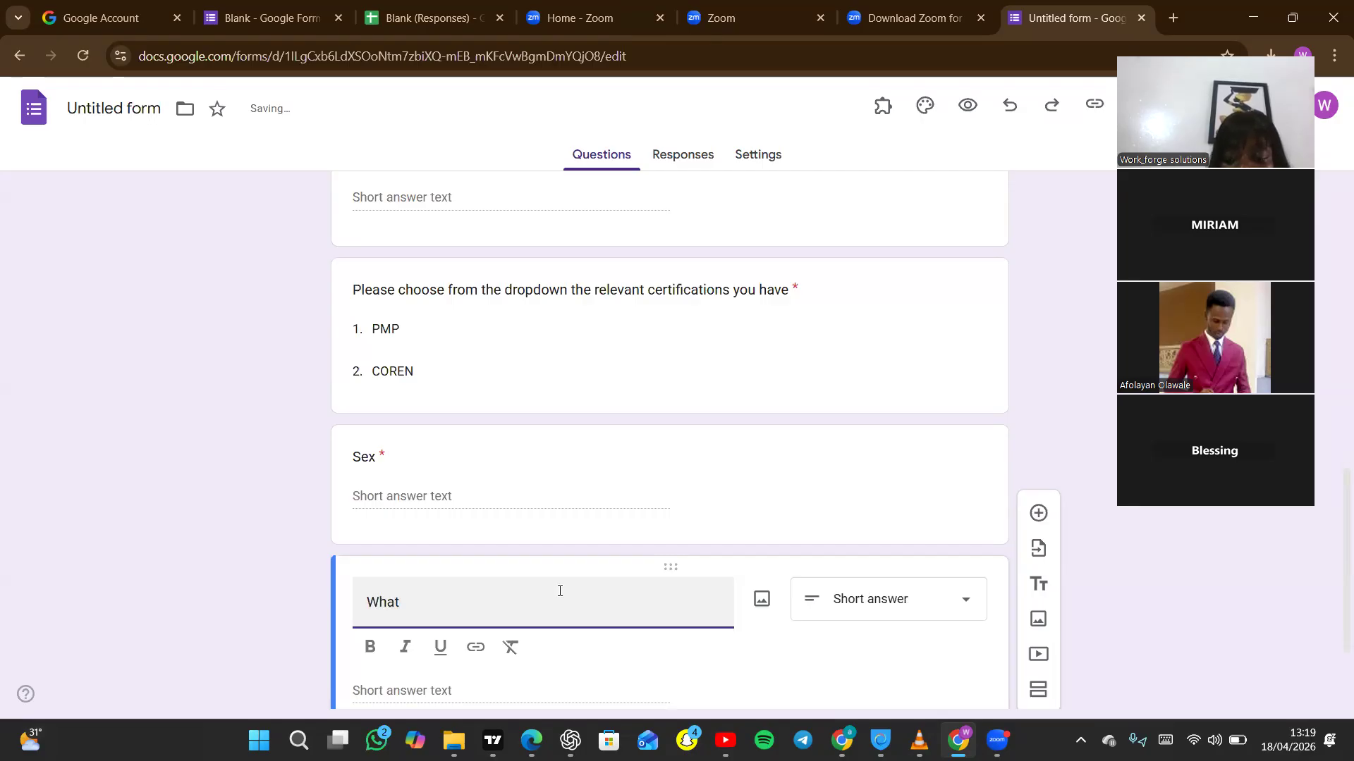
text('s your fri)
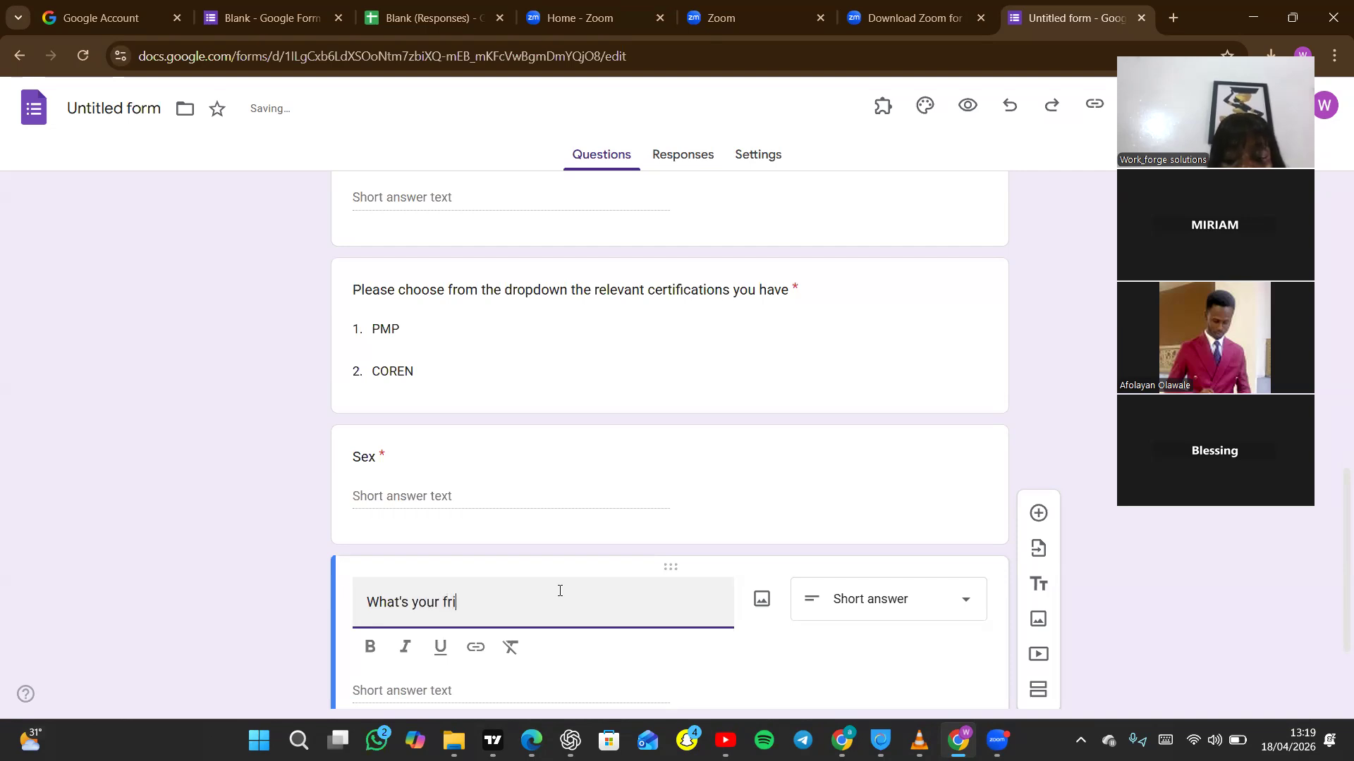
text(rst de)
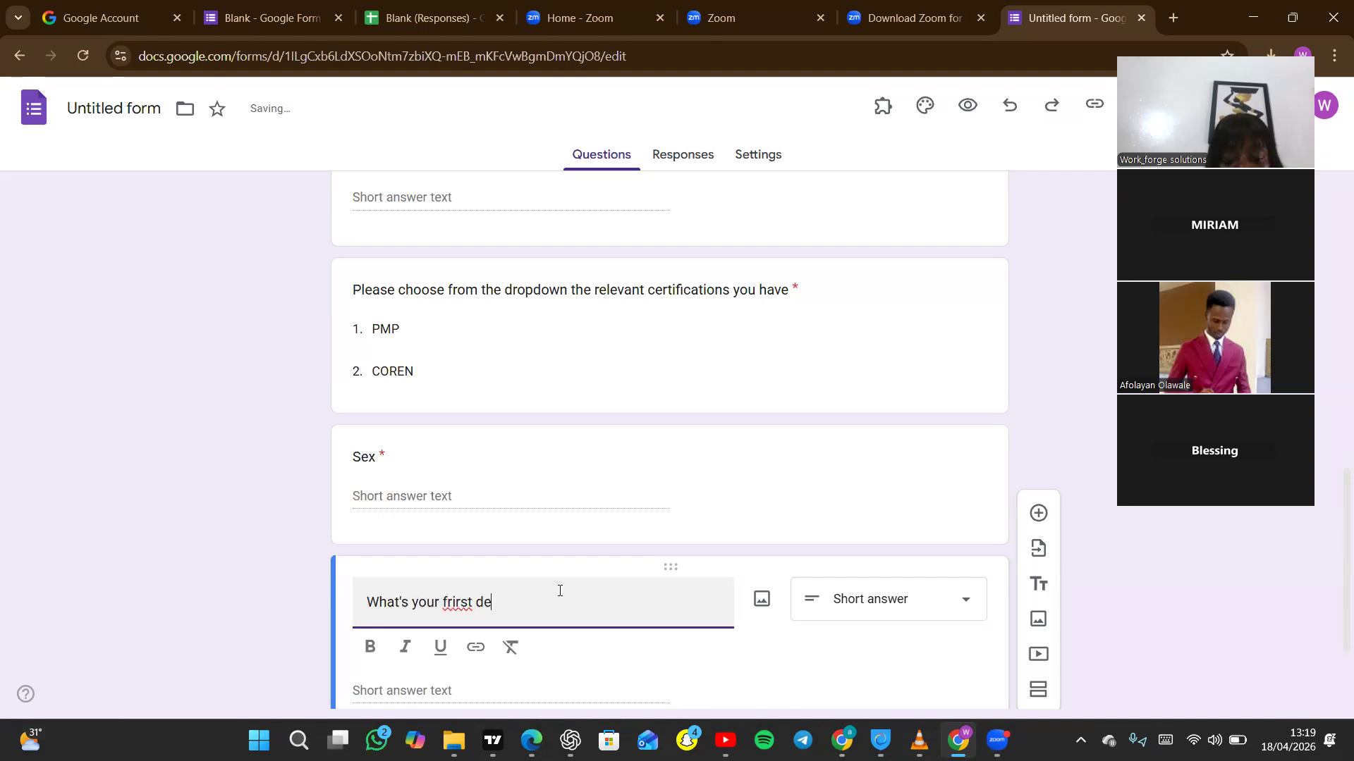
text(gree qualifi)
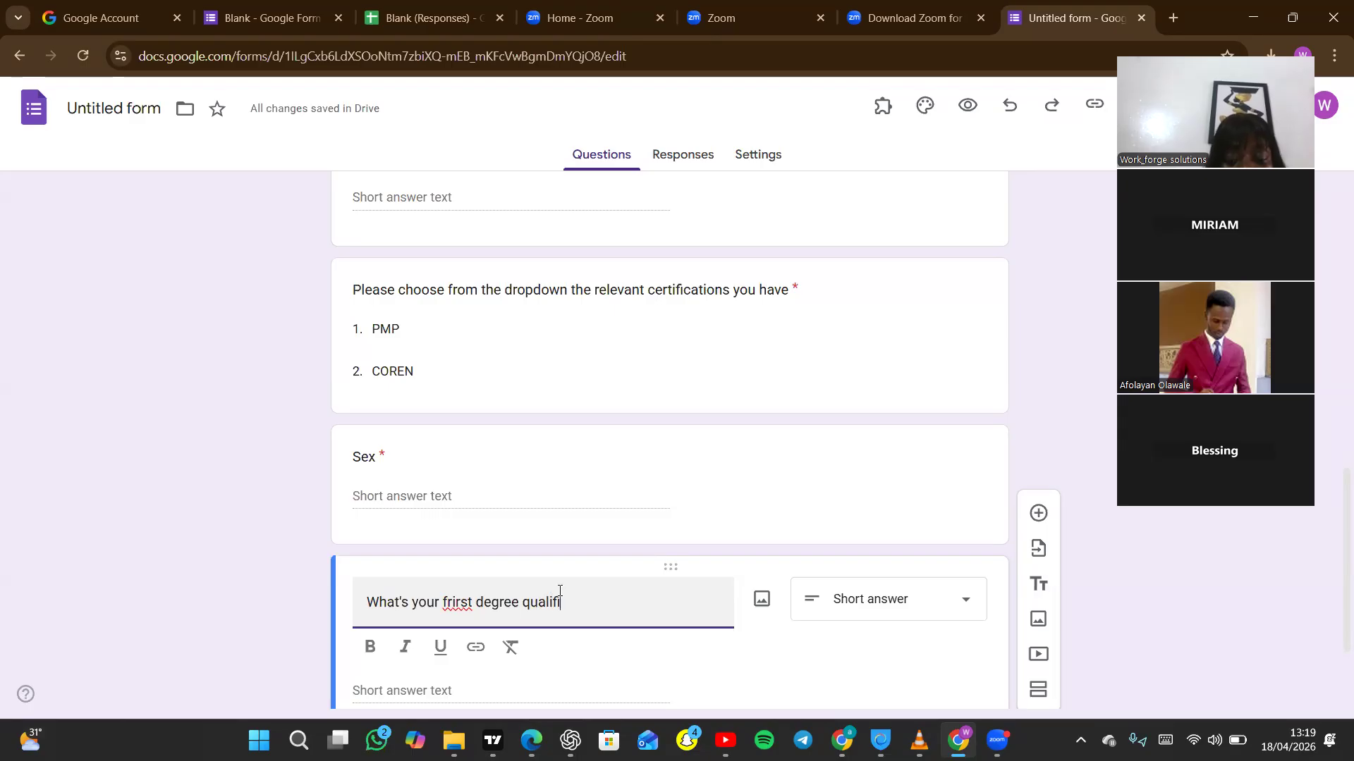
text(cation)
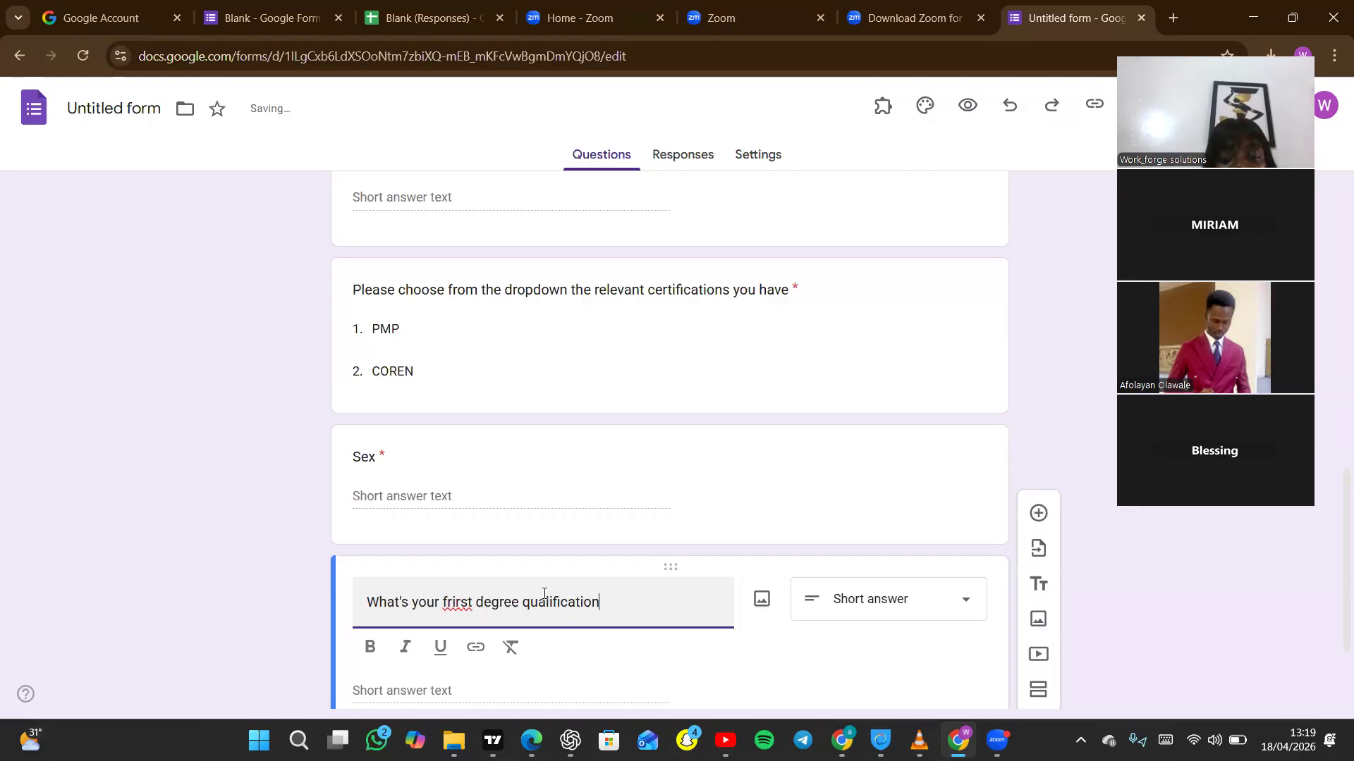
Correct the new question's title to "What's your first degree qualification" and set its type to Short answer.
click(460, 601)
key(BackSpace)
key(Left)
key(BackSpace)
key(Left)
text(r)
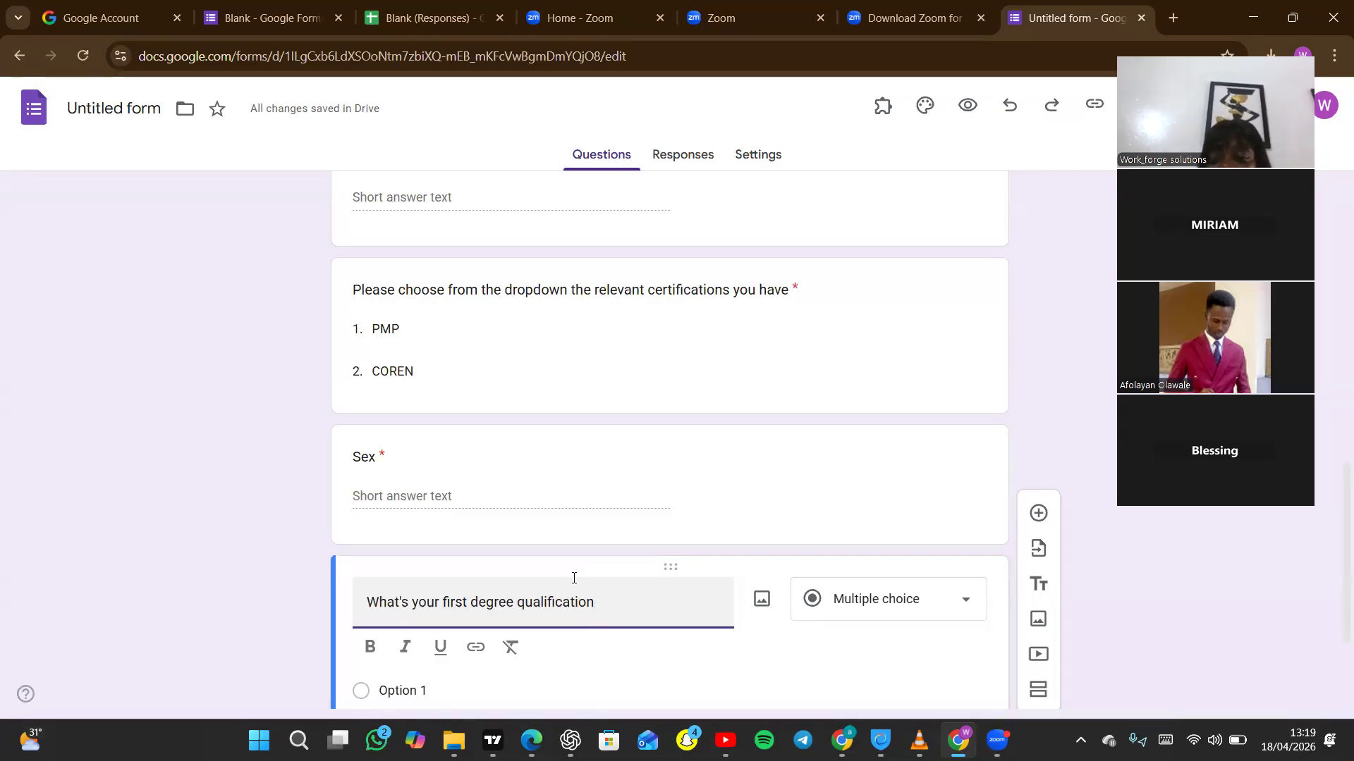
click(978, 611)
click(887, 147)
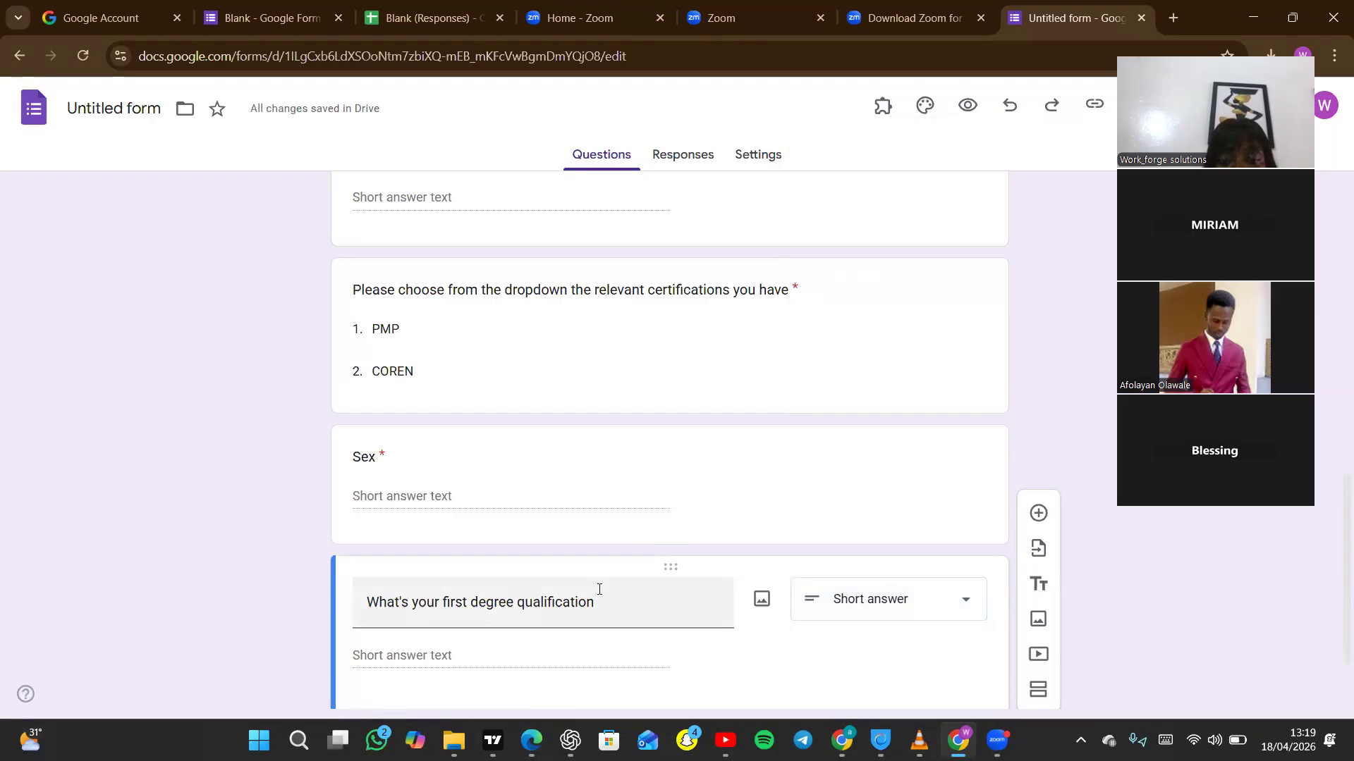
Retitle the first degree qualification question as "Field of Study" and make it required.
triple_click(610, 609)
text(F)
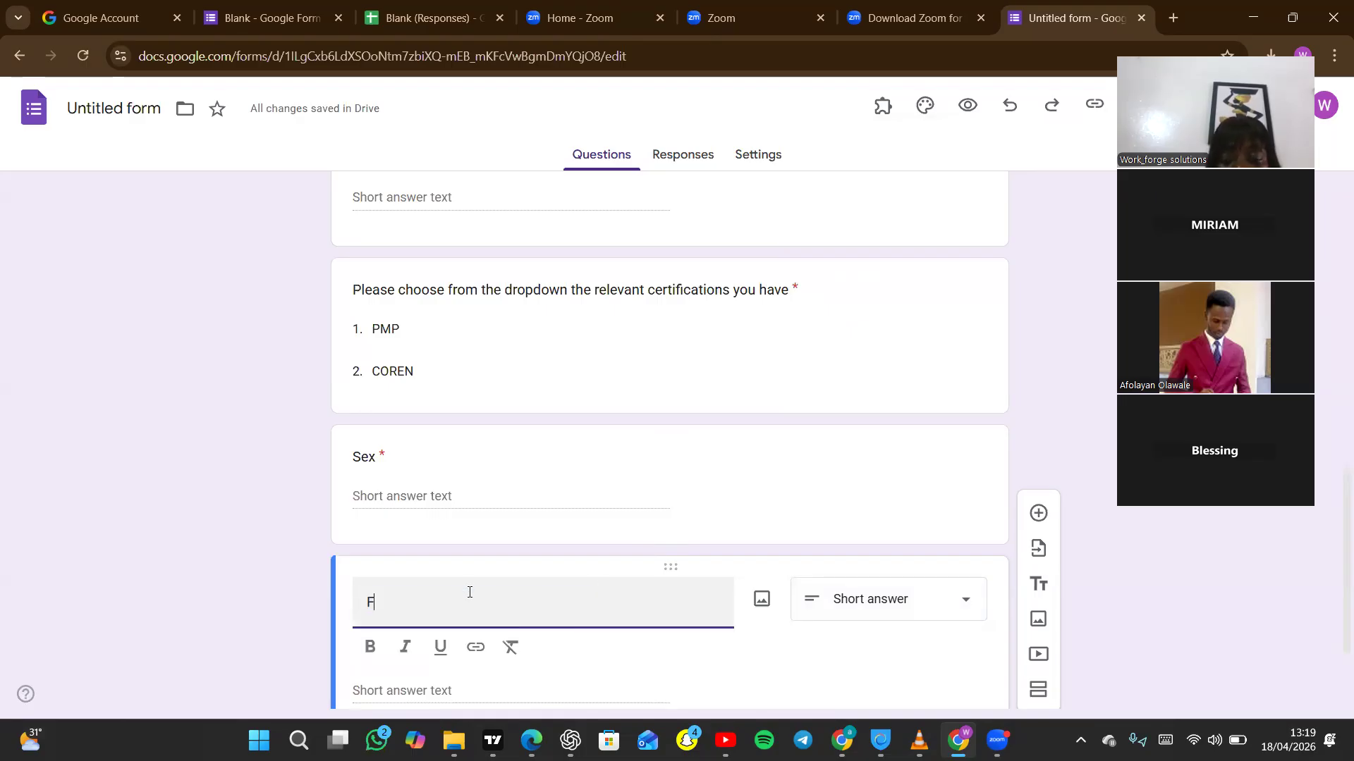
text(ield of )
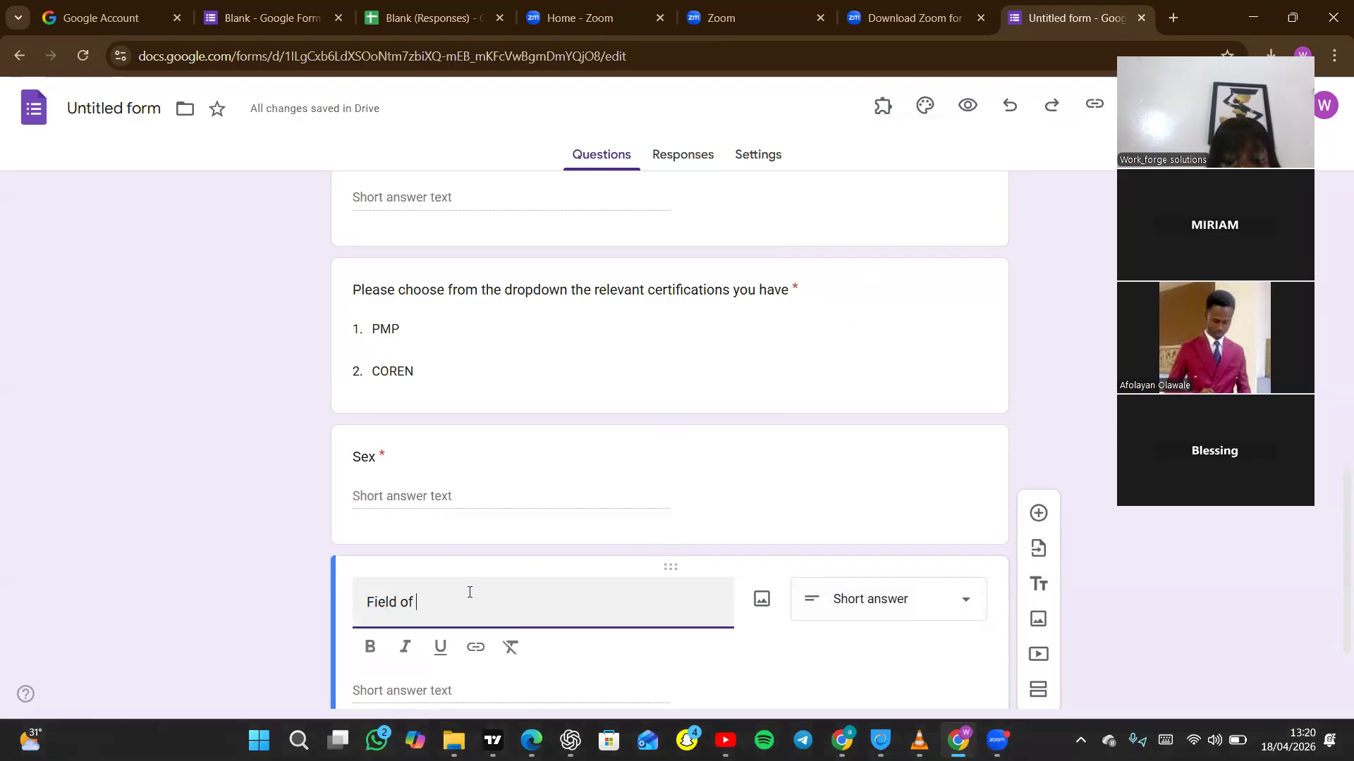
text(Study)
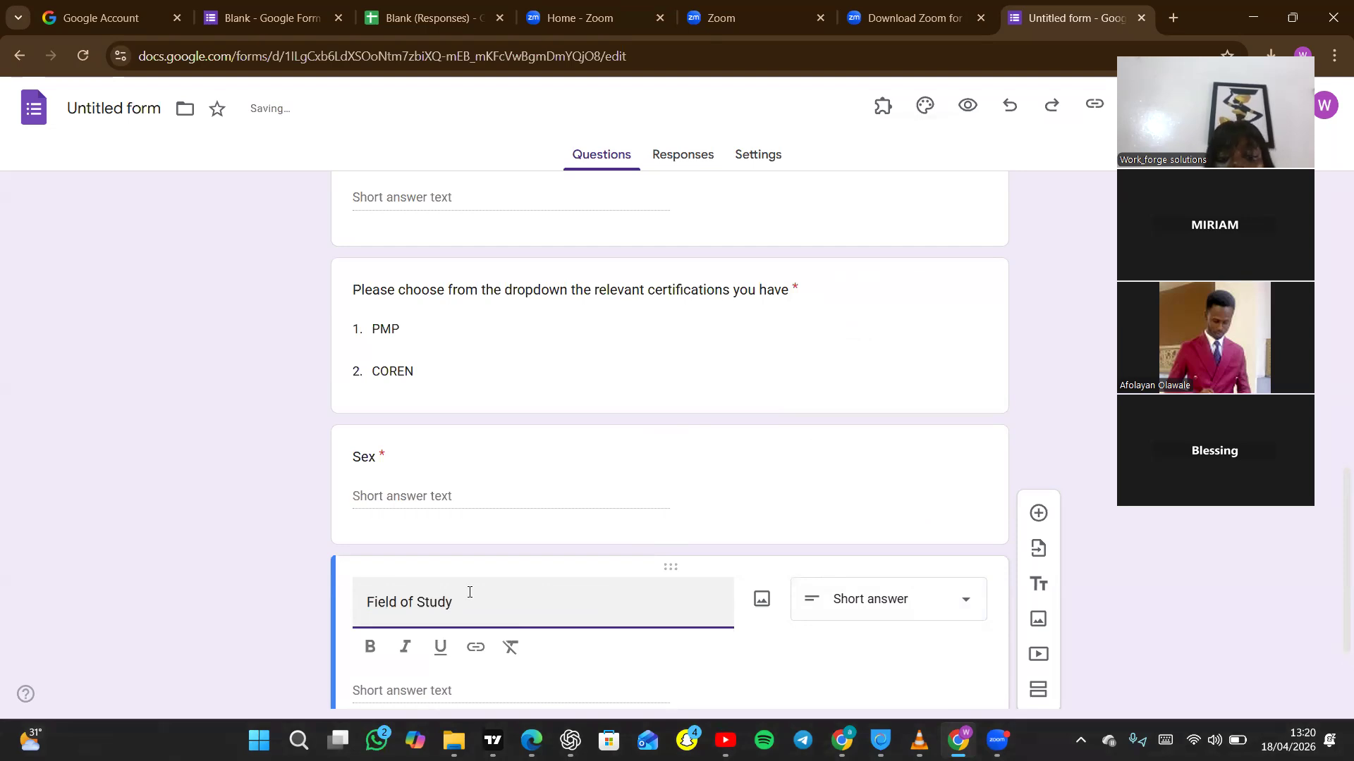
scroll(1333, 552, down, 2)
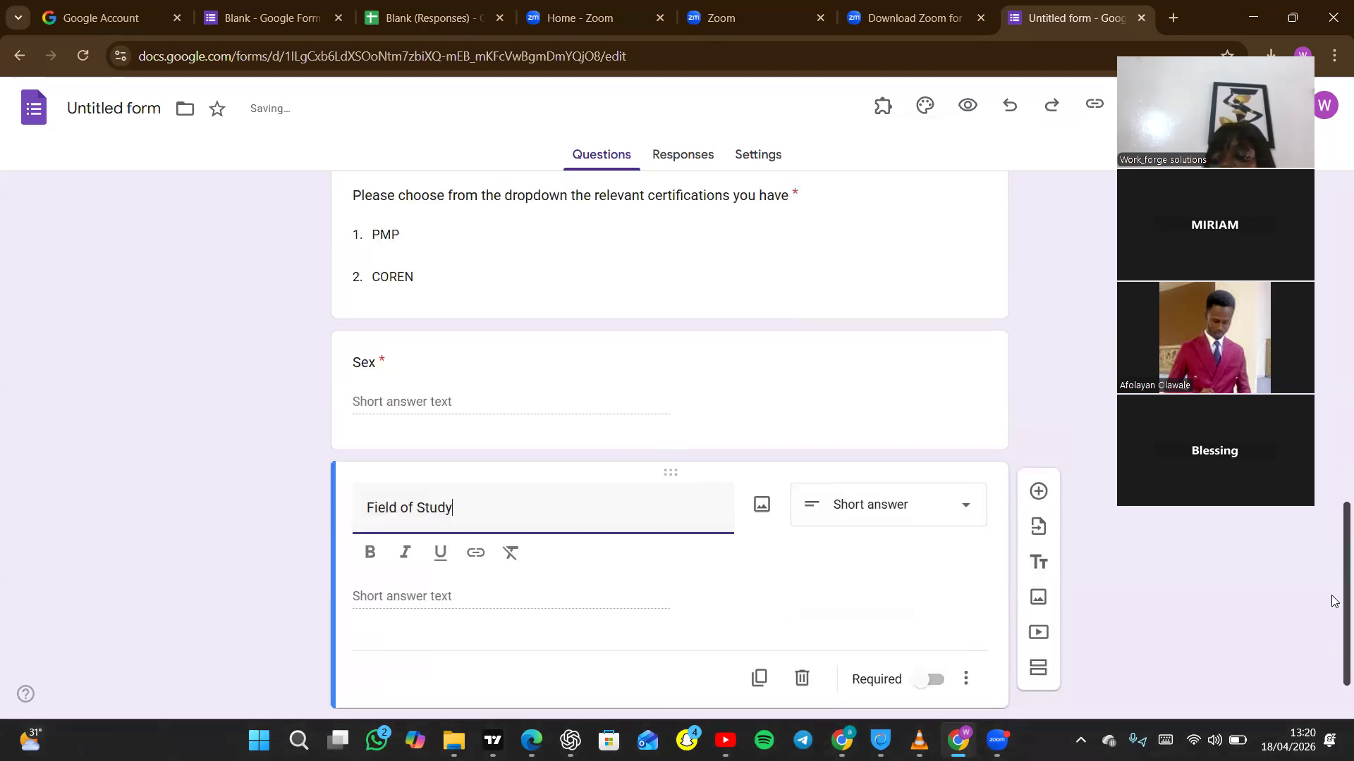
click(928, 625)
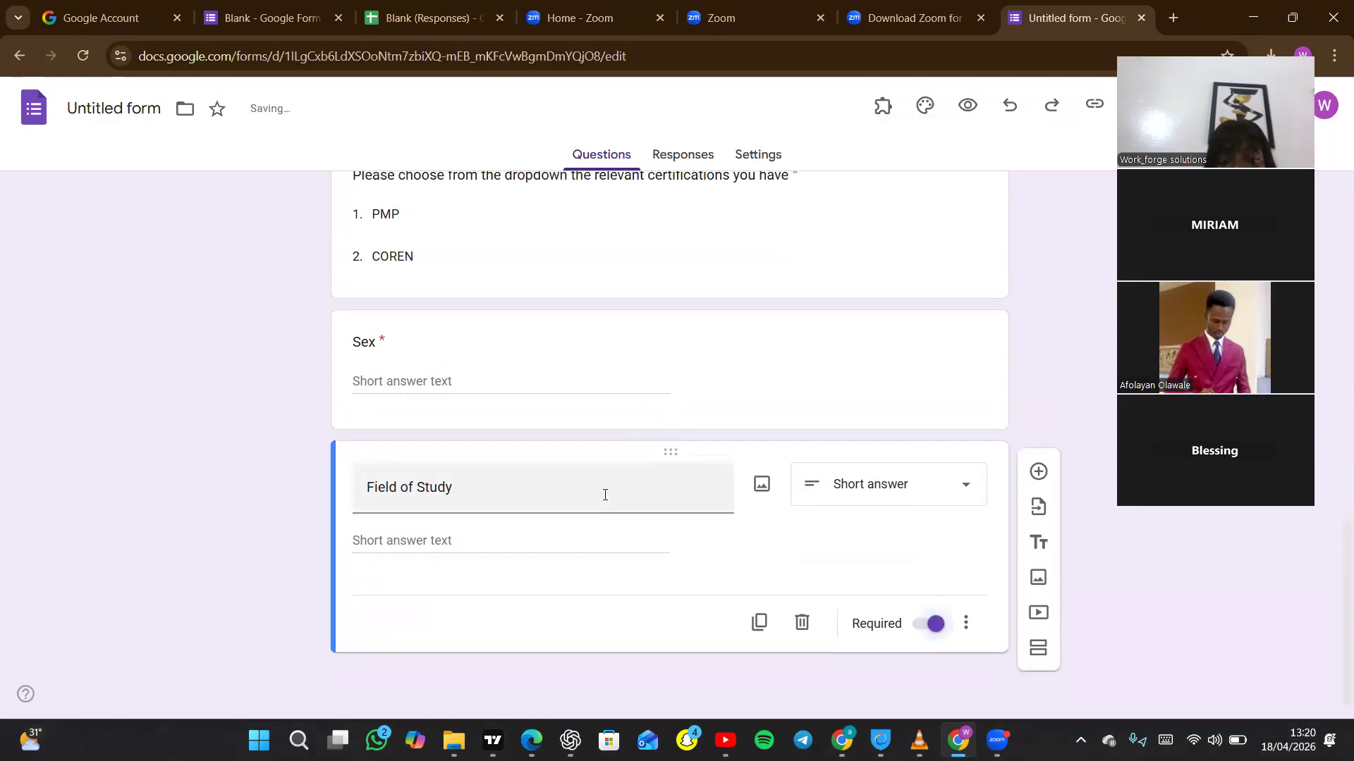
Add a Dropdown question titled "Highest Level of Qualification" below Field of Study.
click(1039, 472)
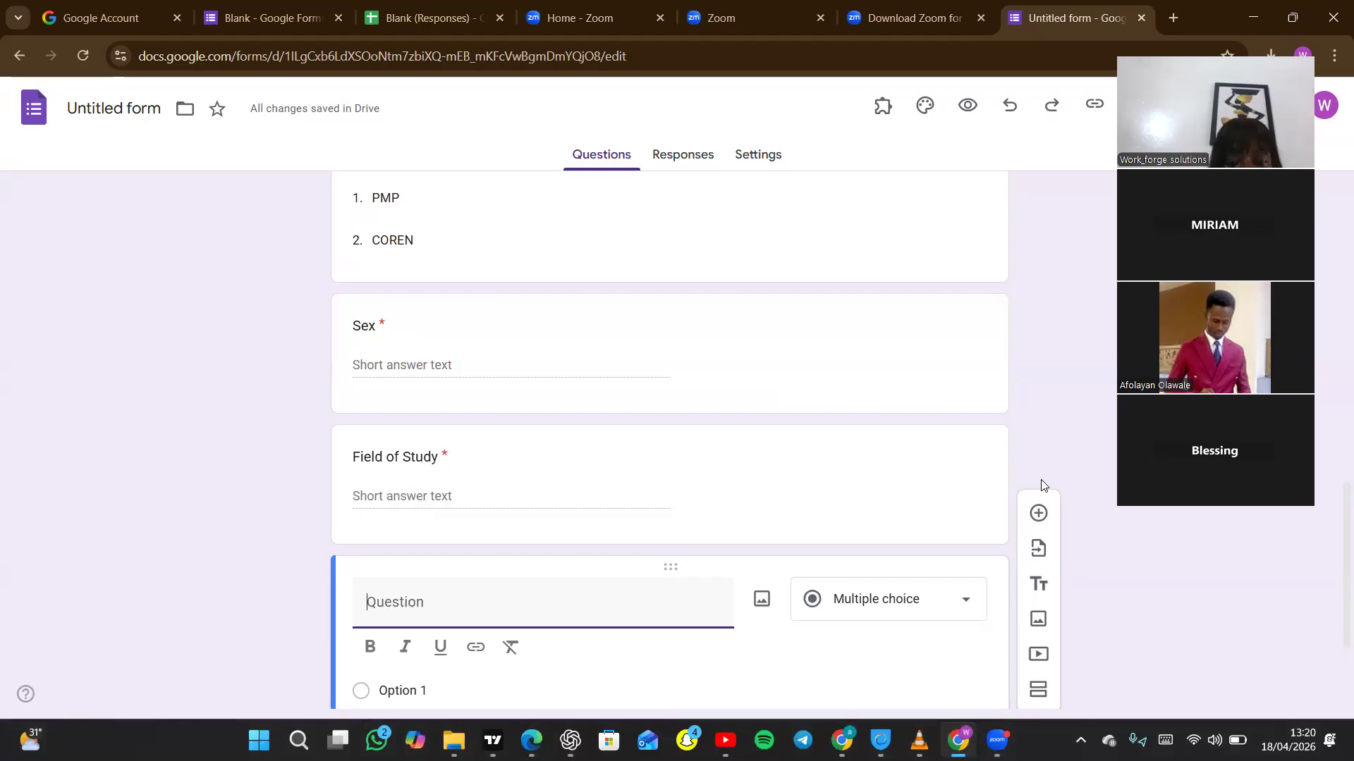
text(H)
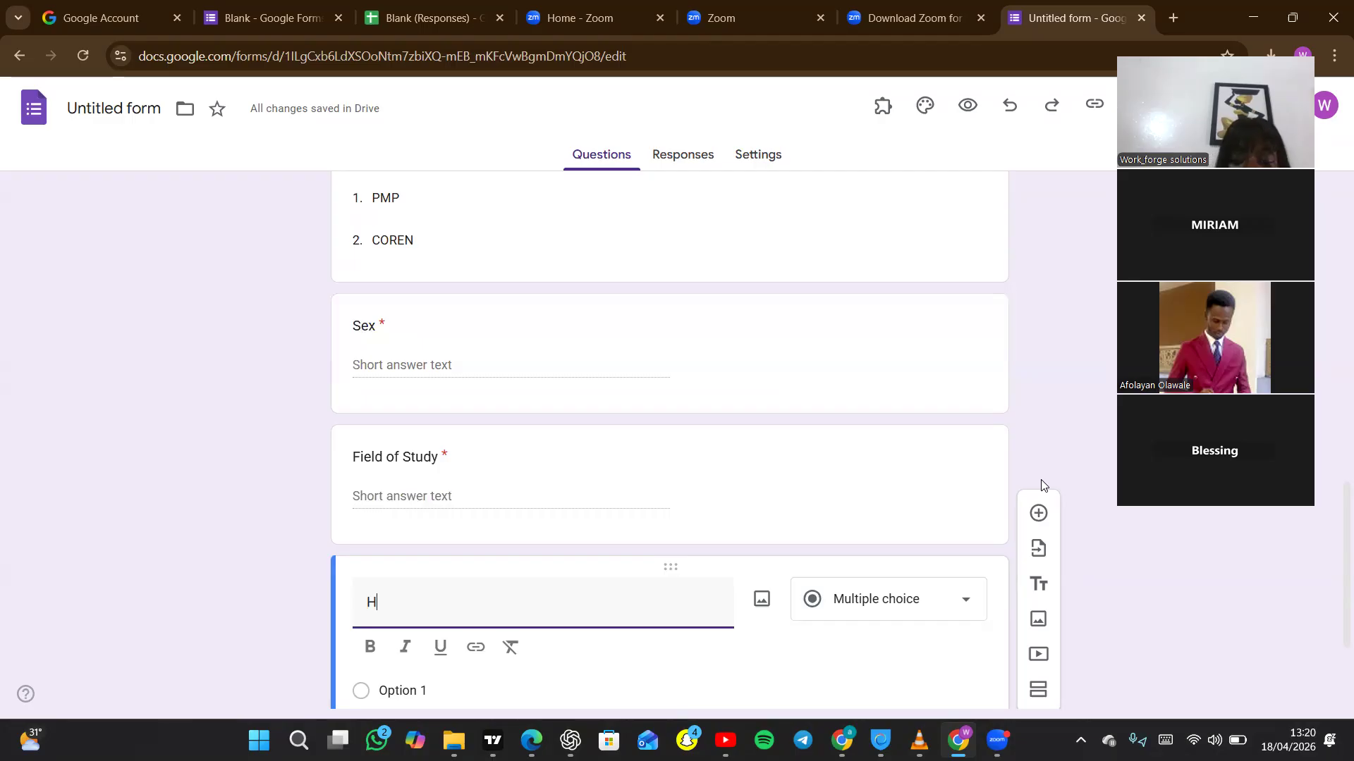
text(ighlest)
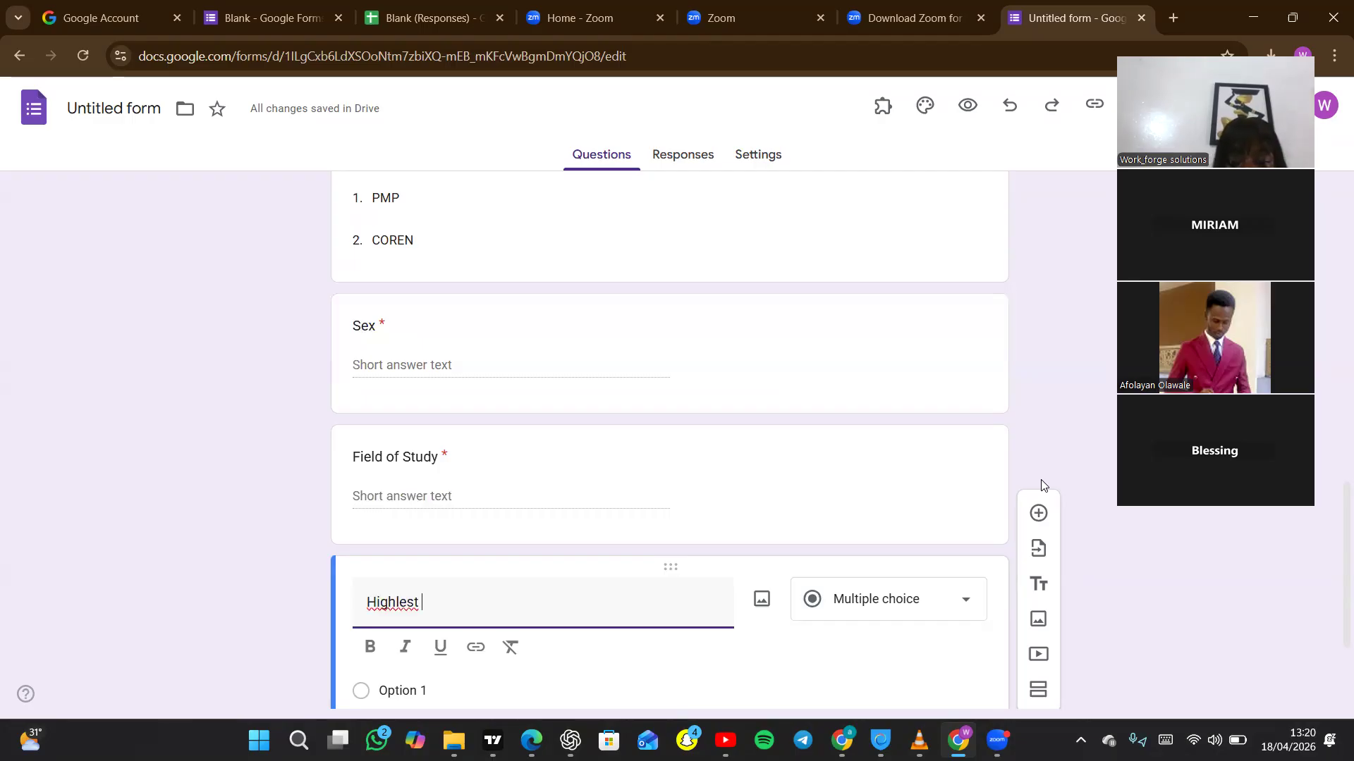
key(BackSpace)
key(BackSpace)
key(BackSpace)
key(BackSpace)
key(BackSpace)
text(es)
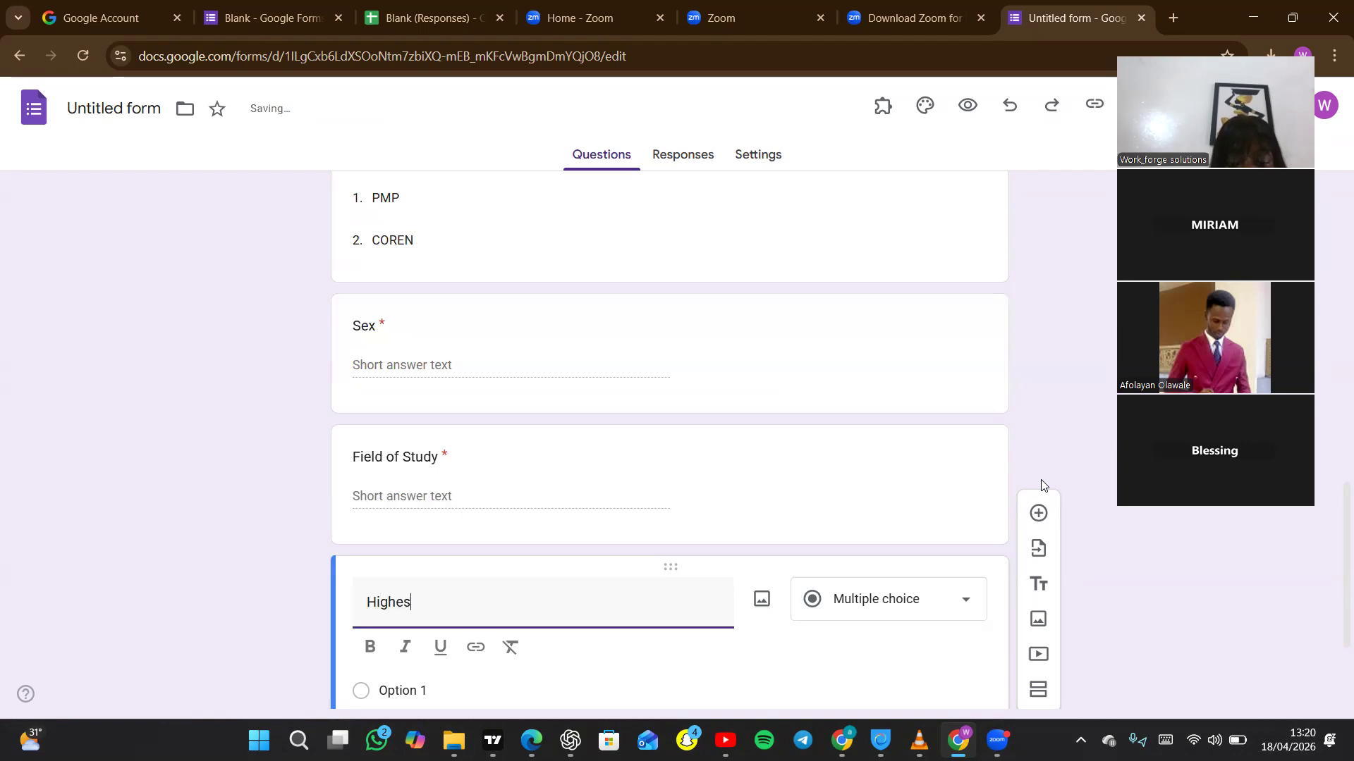
text(t Level o)
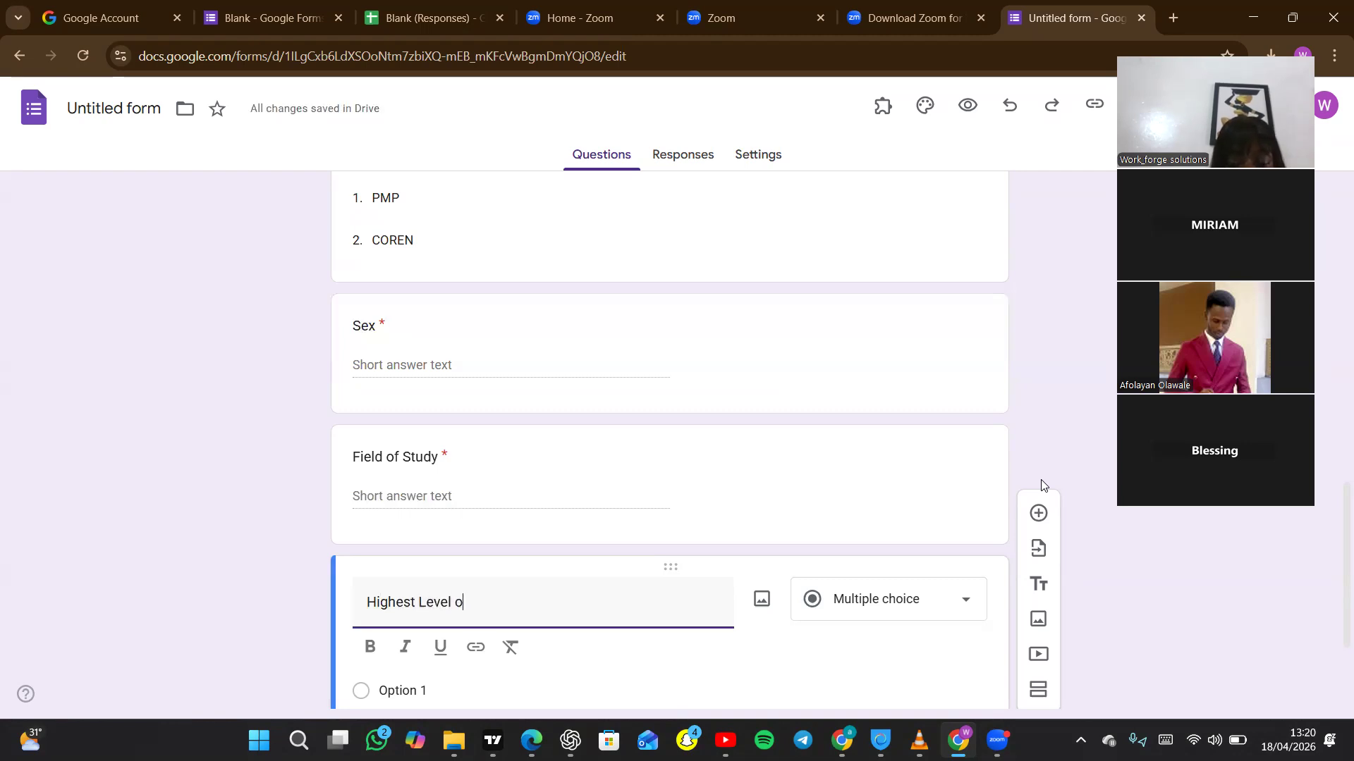
text(f Qualific)
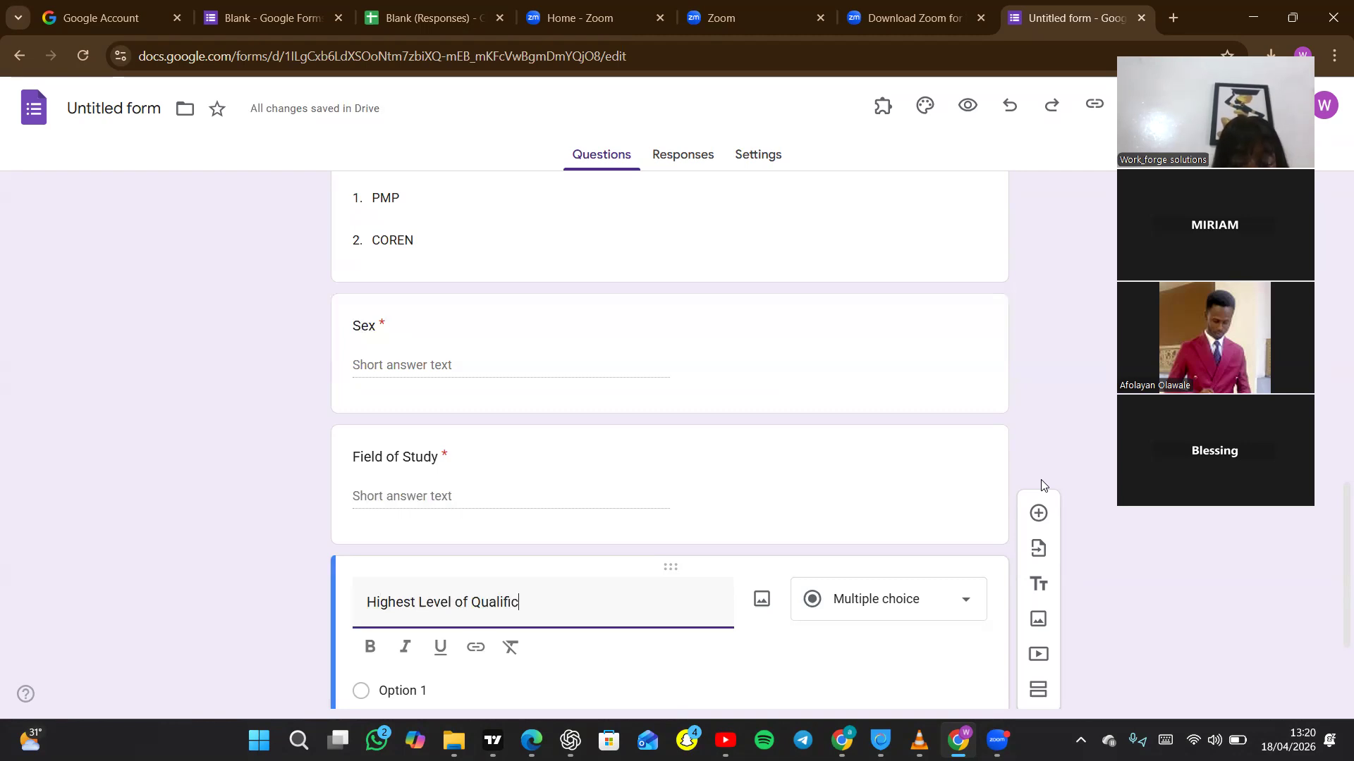
text(ation)
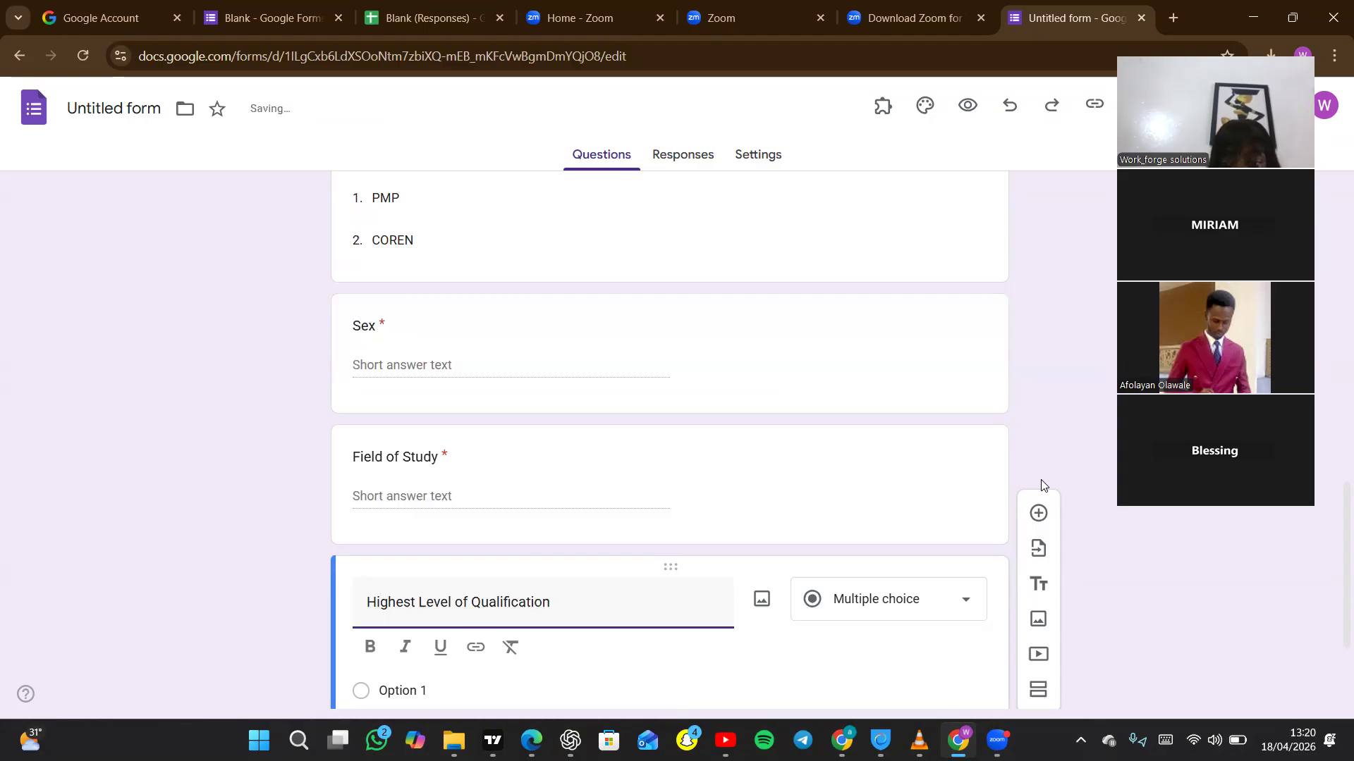
click(968, 600)
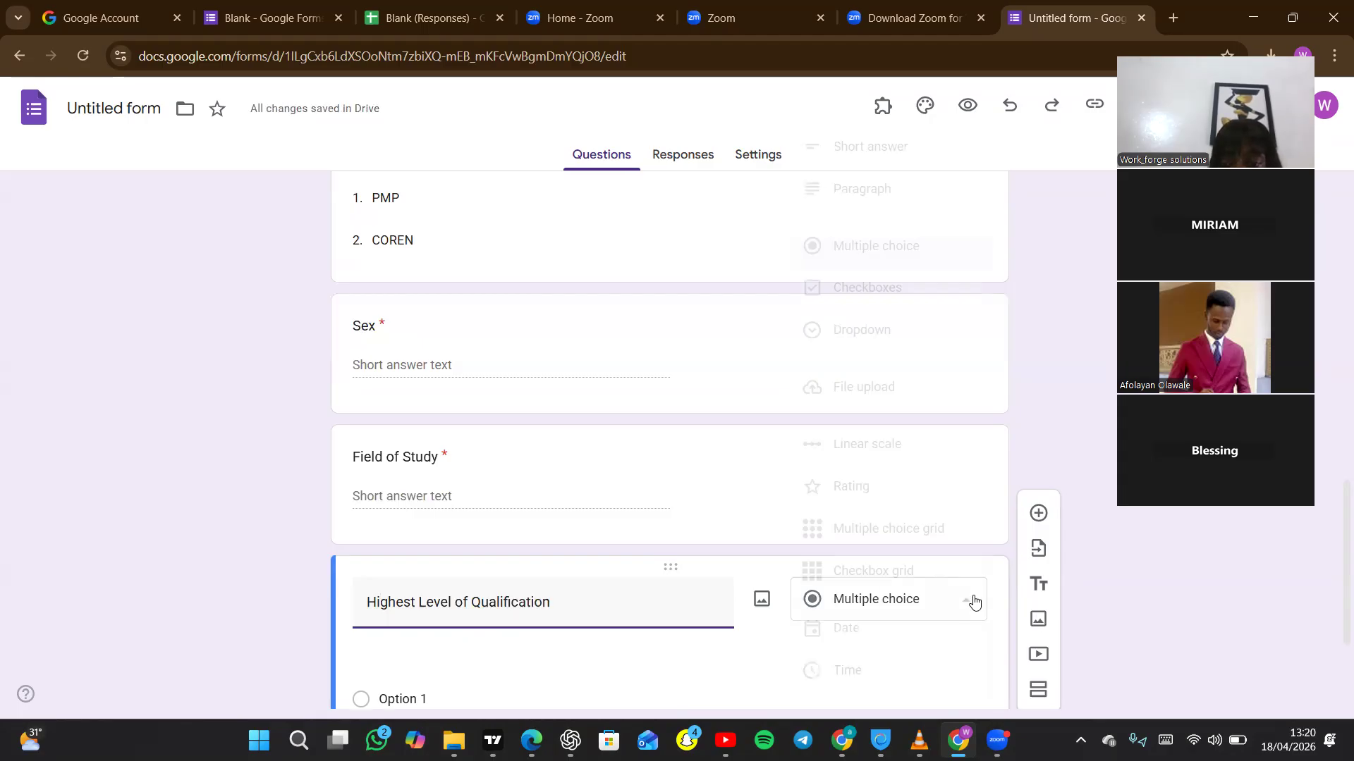
click(858, 333)
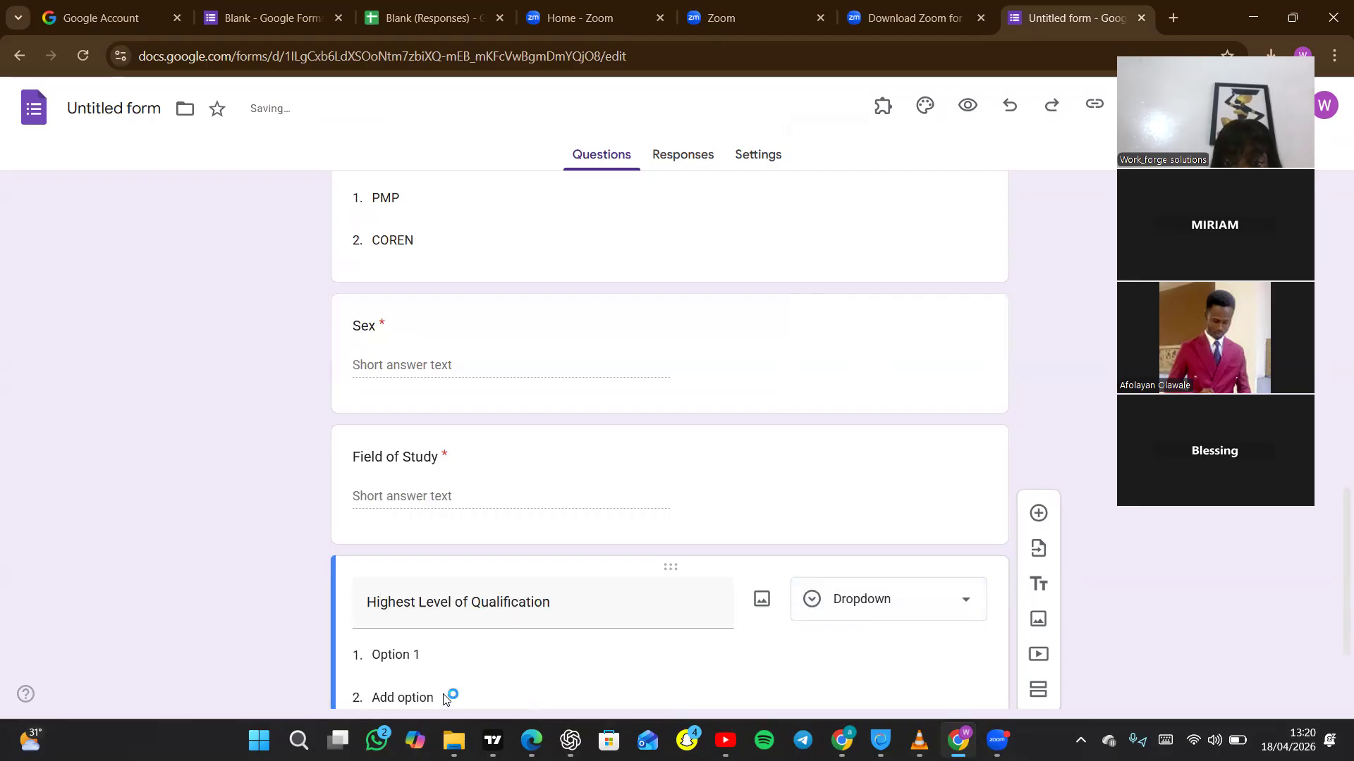
Enter "OND", "HND", "BSC" and "MBA/MASTERS" as the options of the Highest Level of Qualification question.
click(423, 660)
text(OND)
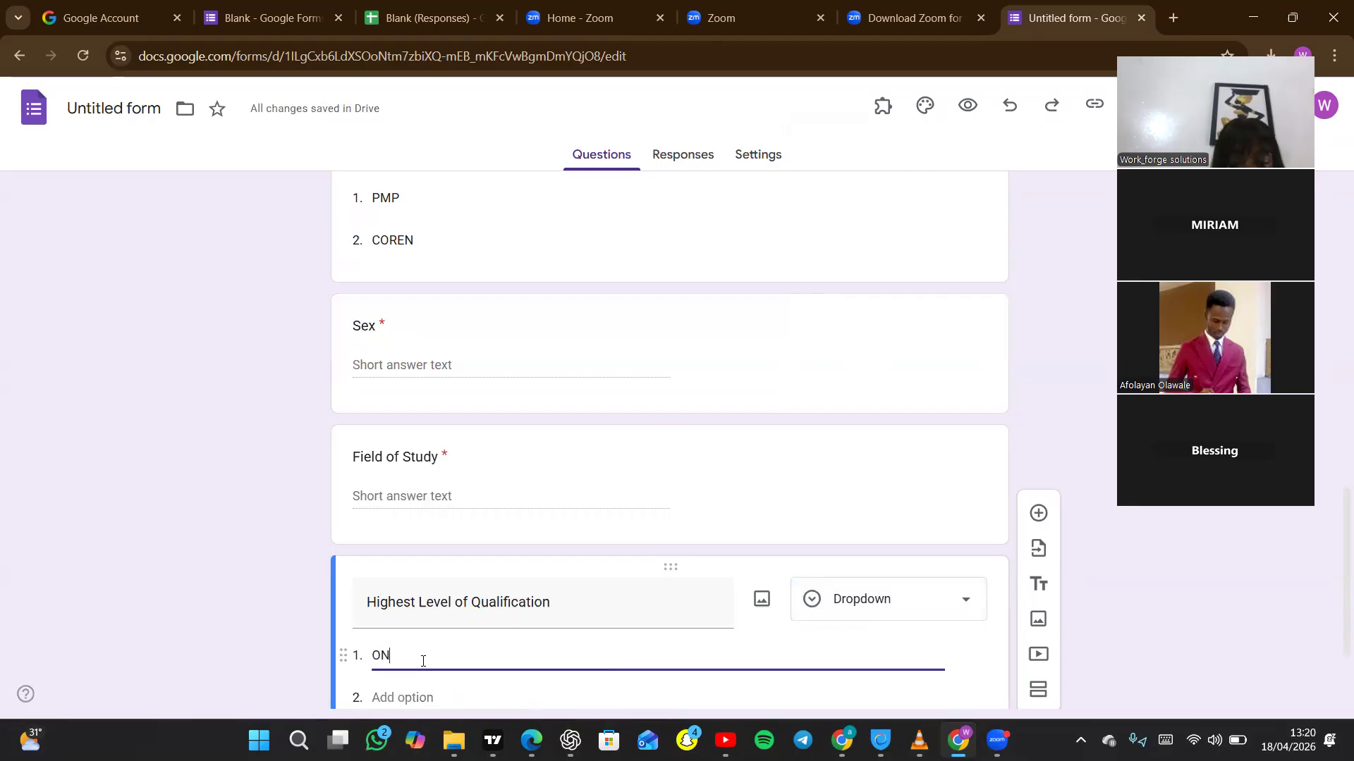
click(419, 695)
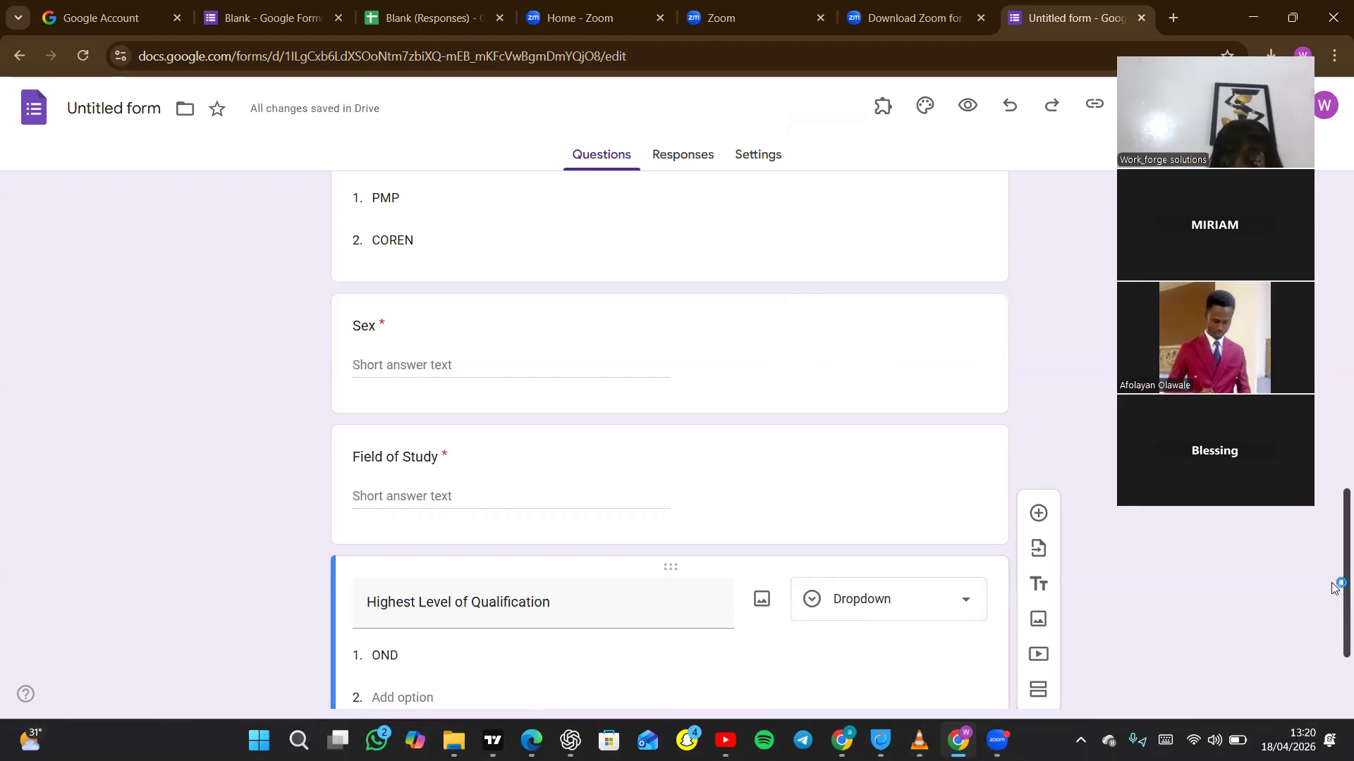
scroll(1231, 644, down, 2)
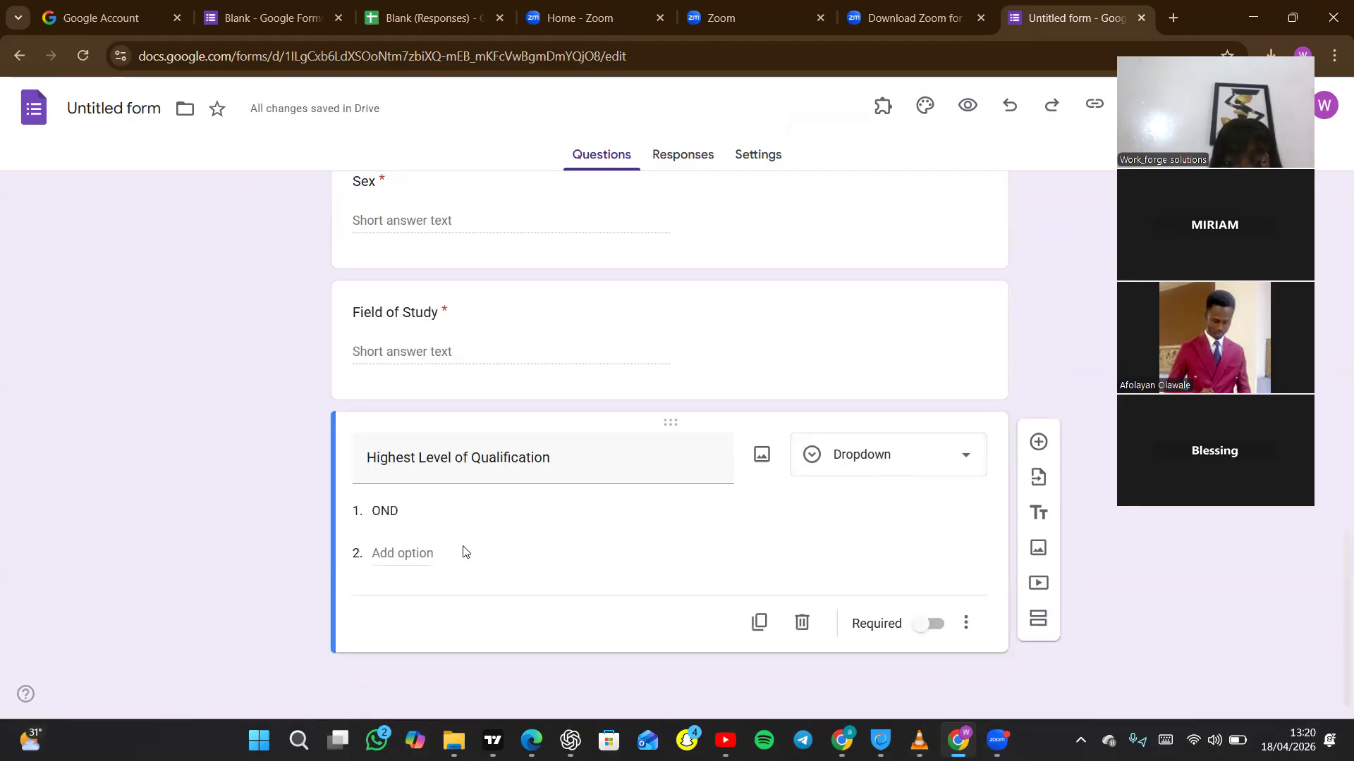
click(380, 557)
text(HND)
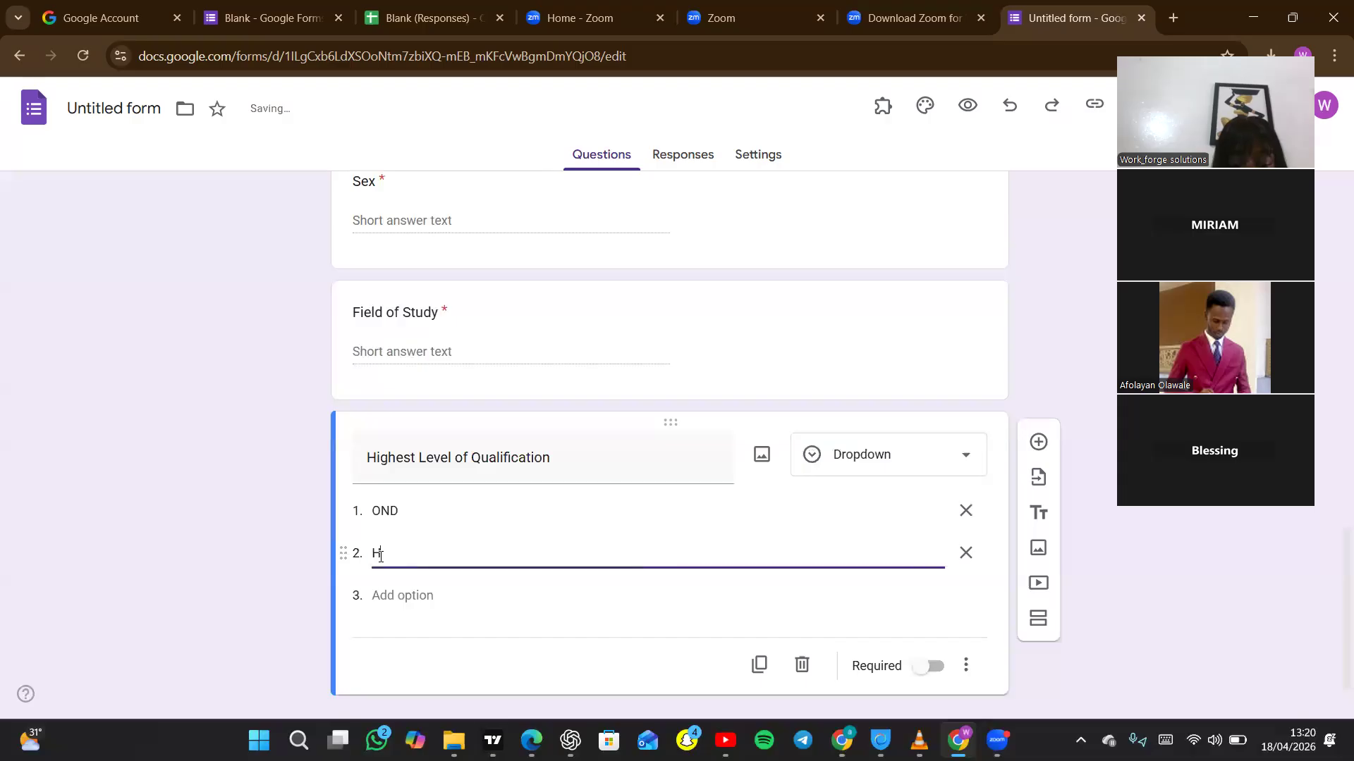
click(395, 596)
text(BSC)
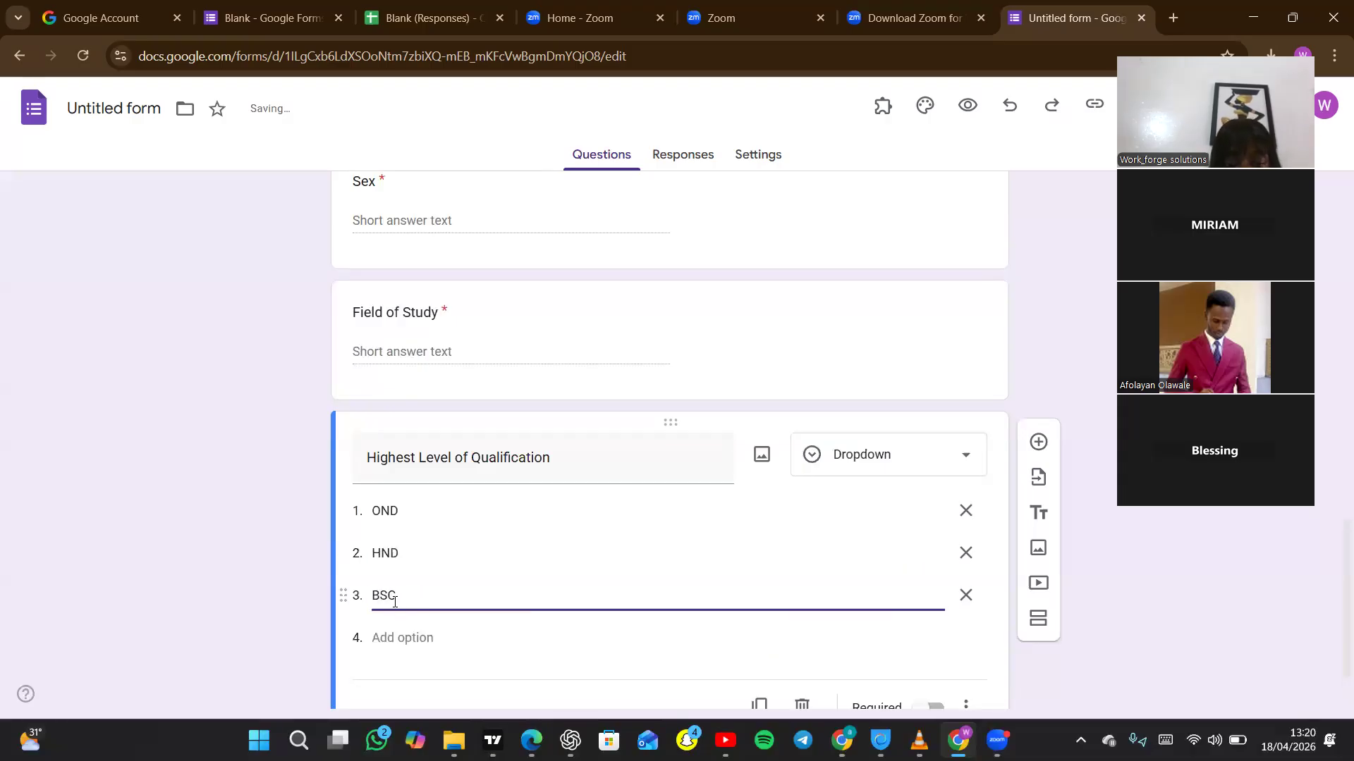
click(395, 638)
text(MBA/MASTERS)
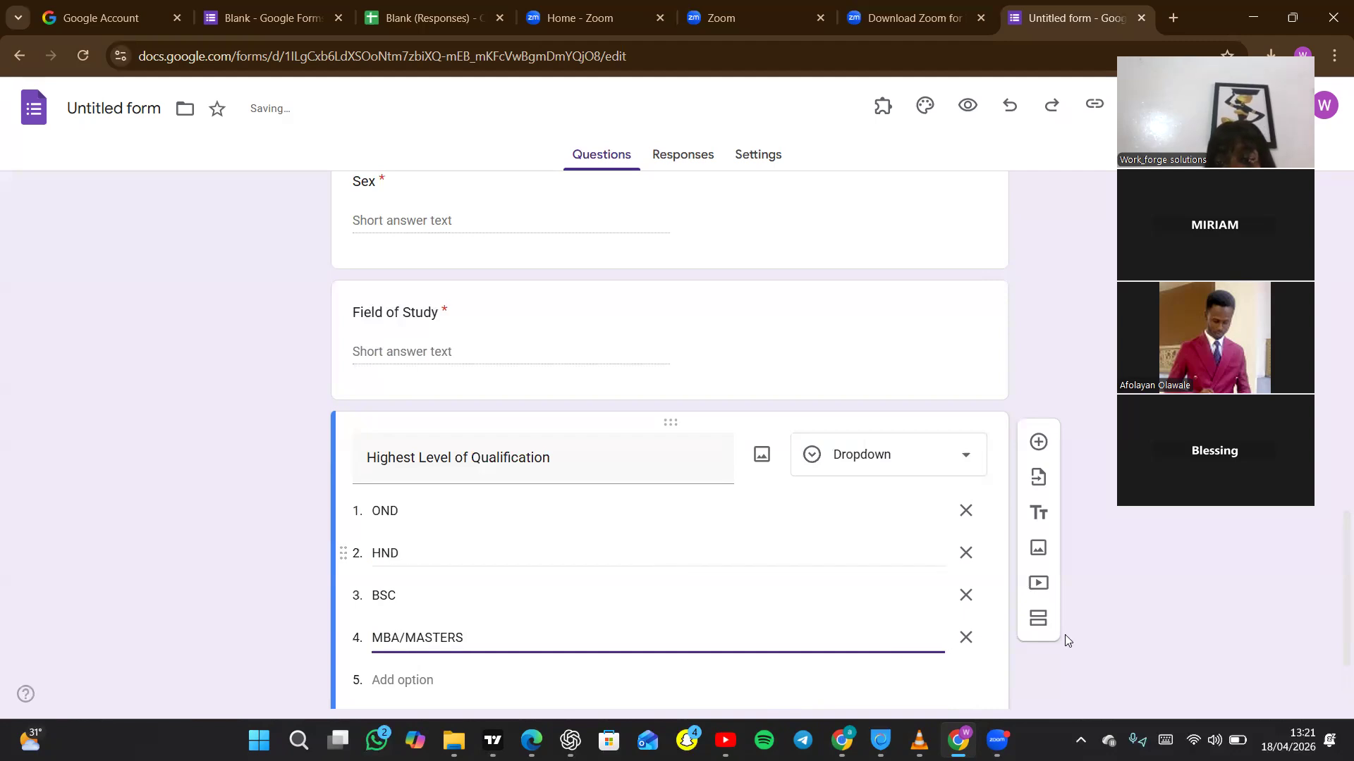
Make the Highest Level of Qualification question required.
right_click(1246, 579)
click(1334, 611)
scroll(1332, 652, down, 2)
click(931, 624)
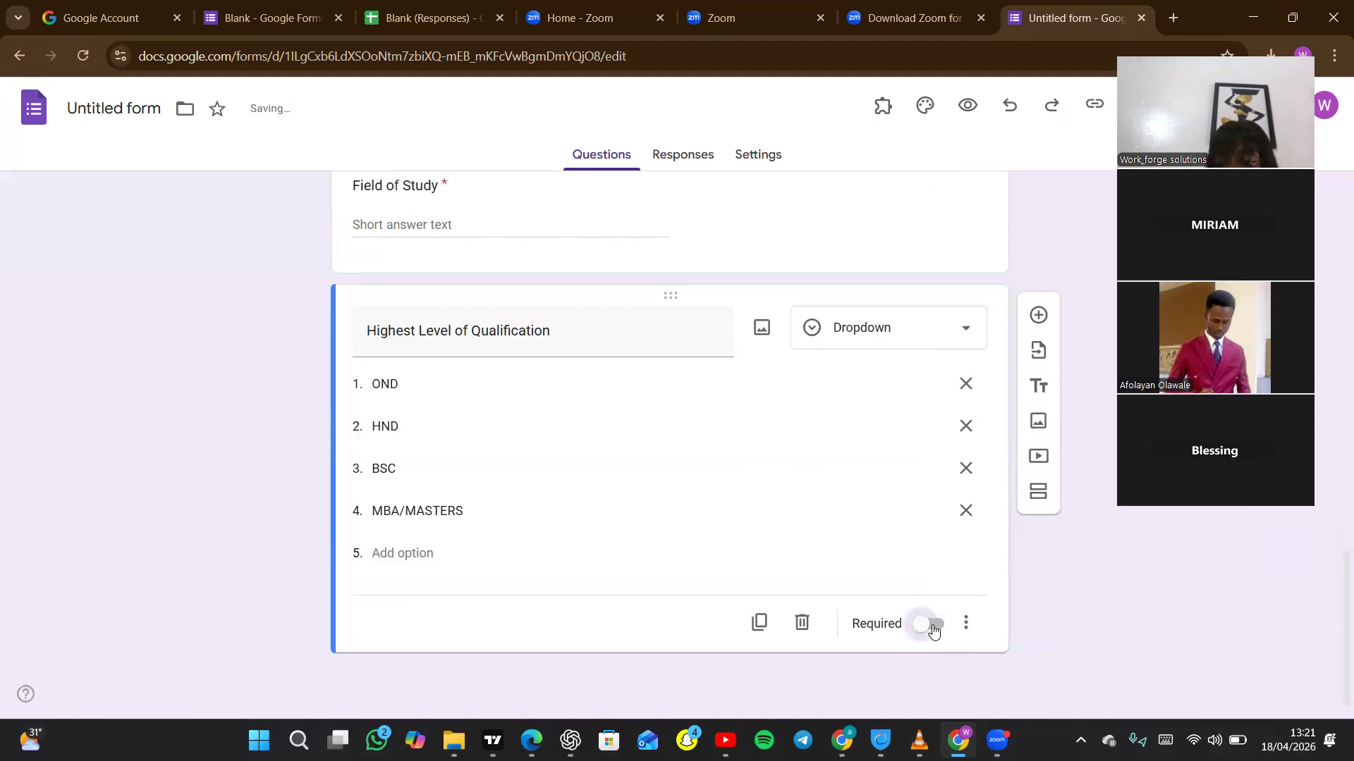
Add a question titled "Please upload a copy of your CV" below Highest Level of Qualification.
click(1039, 315)
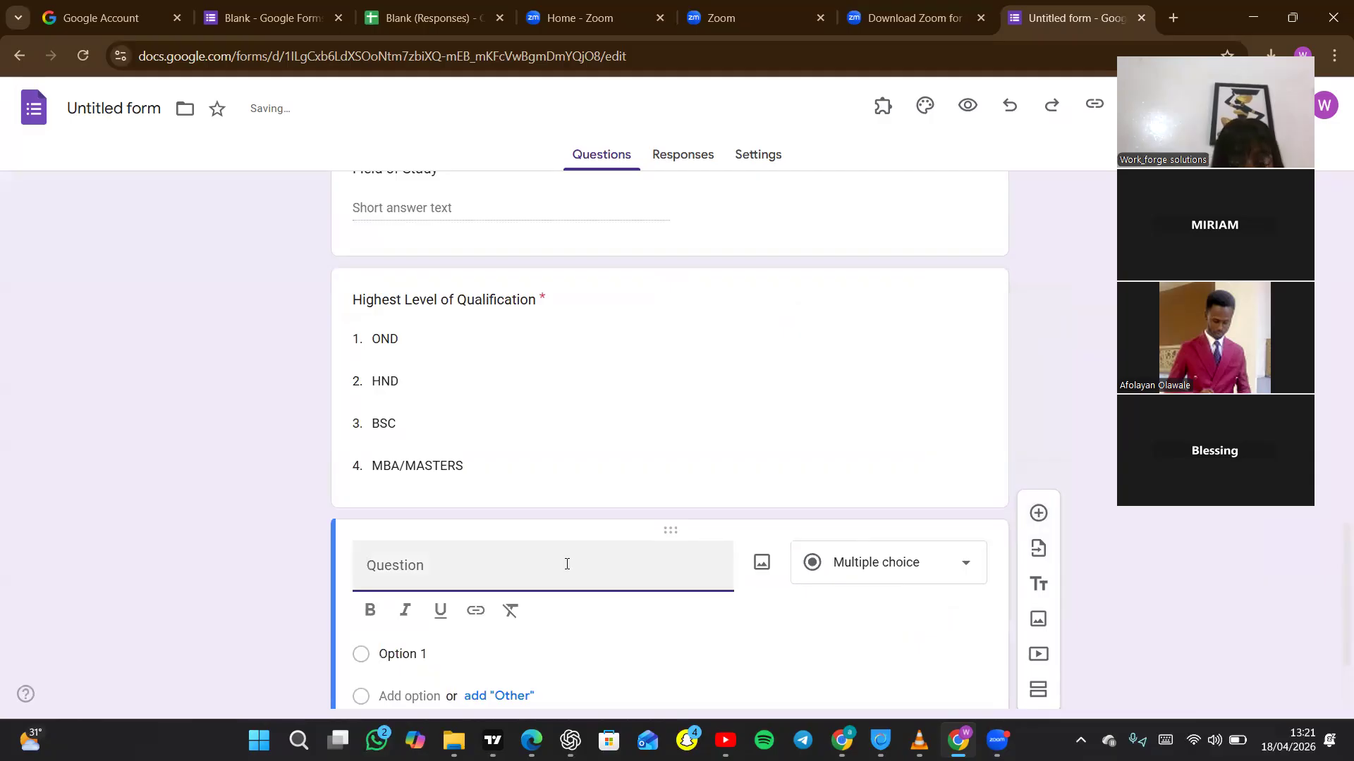
text(Please)
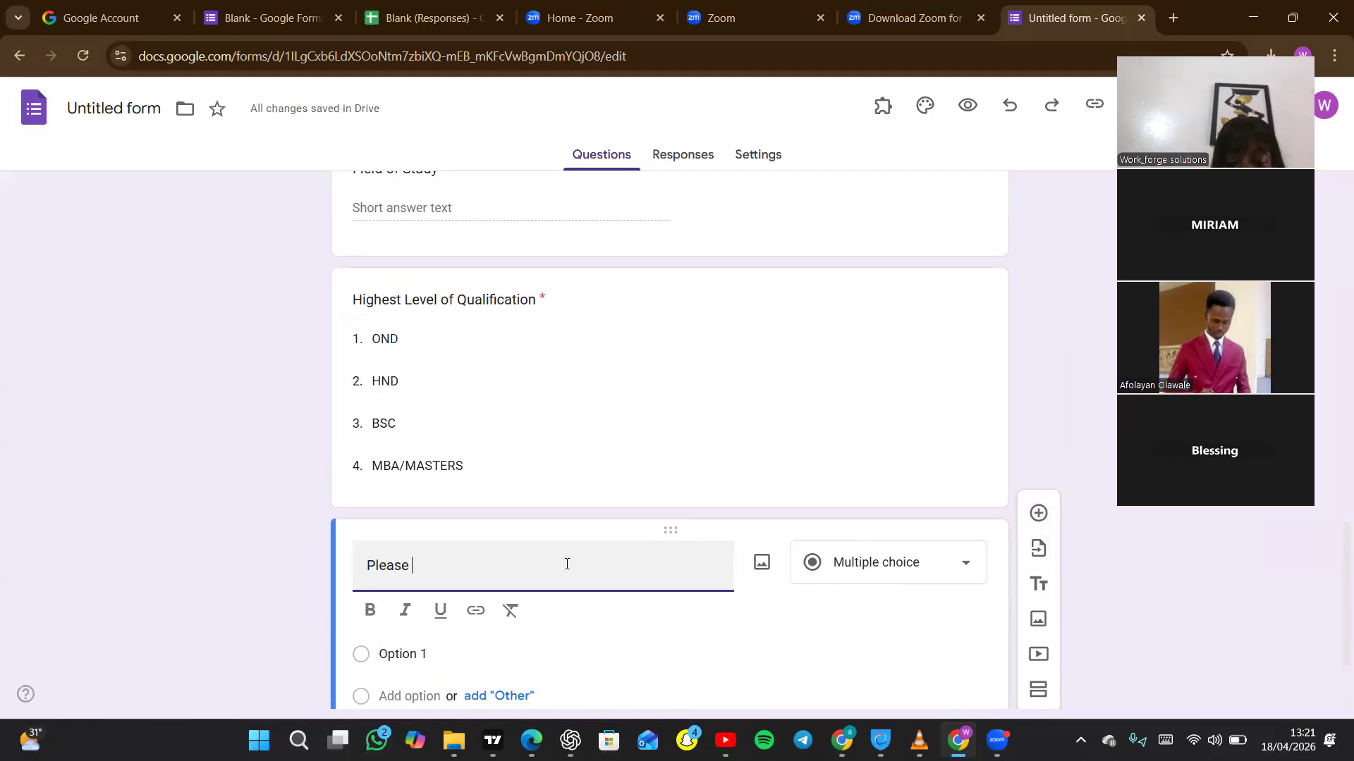
text(upl)
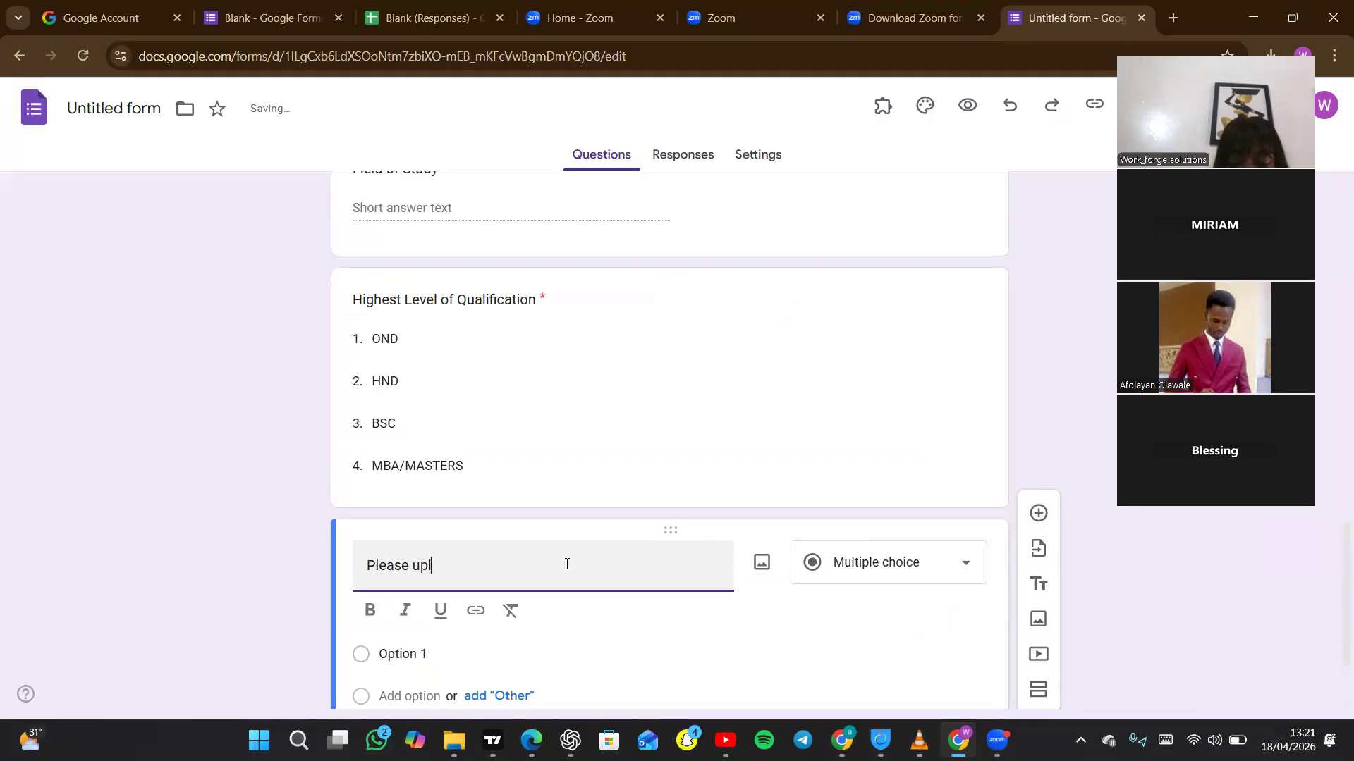
text(oad a copy o)
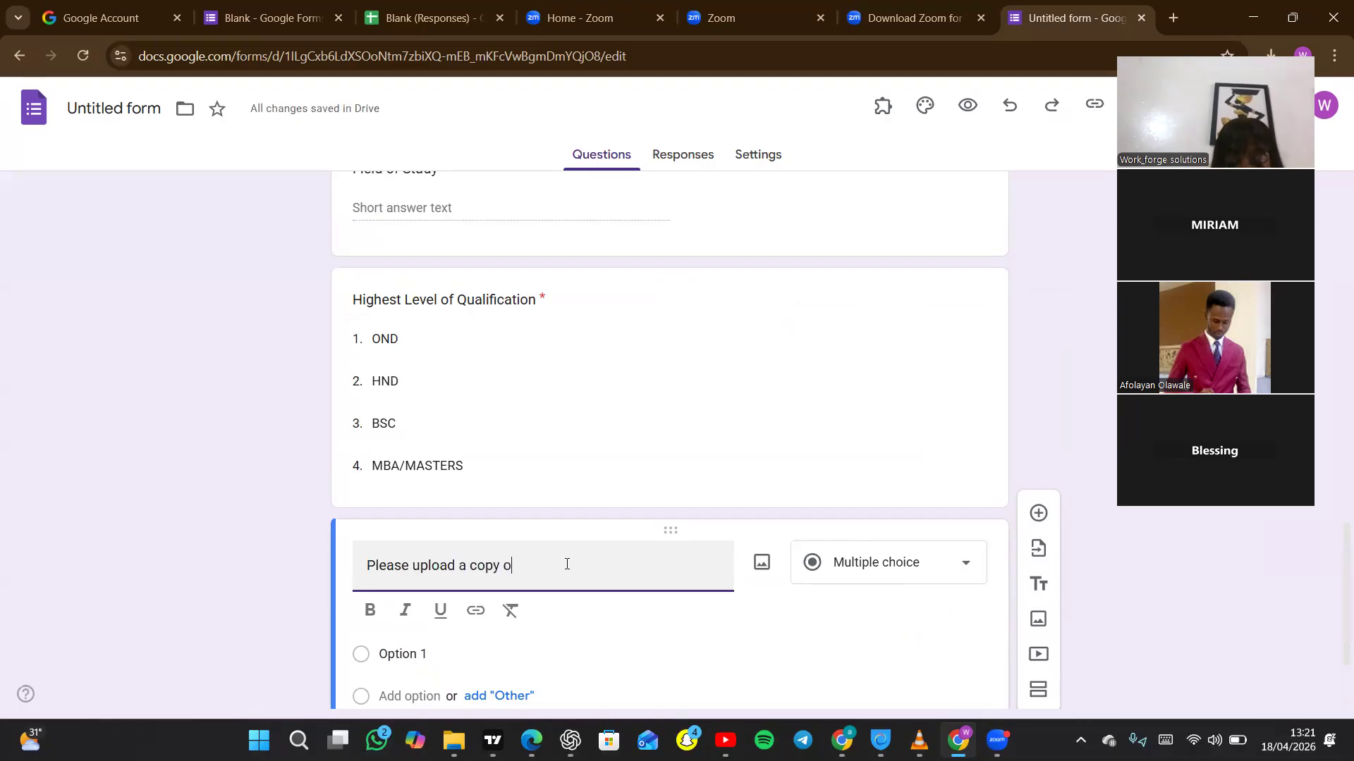
text(f your CV)
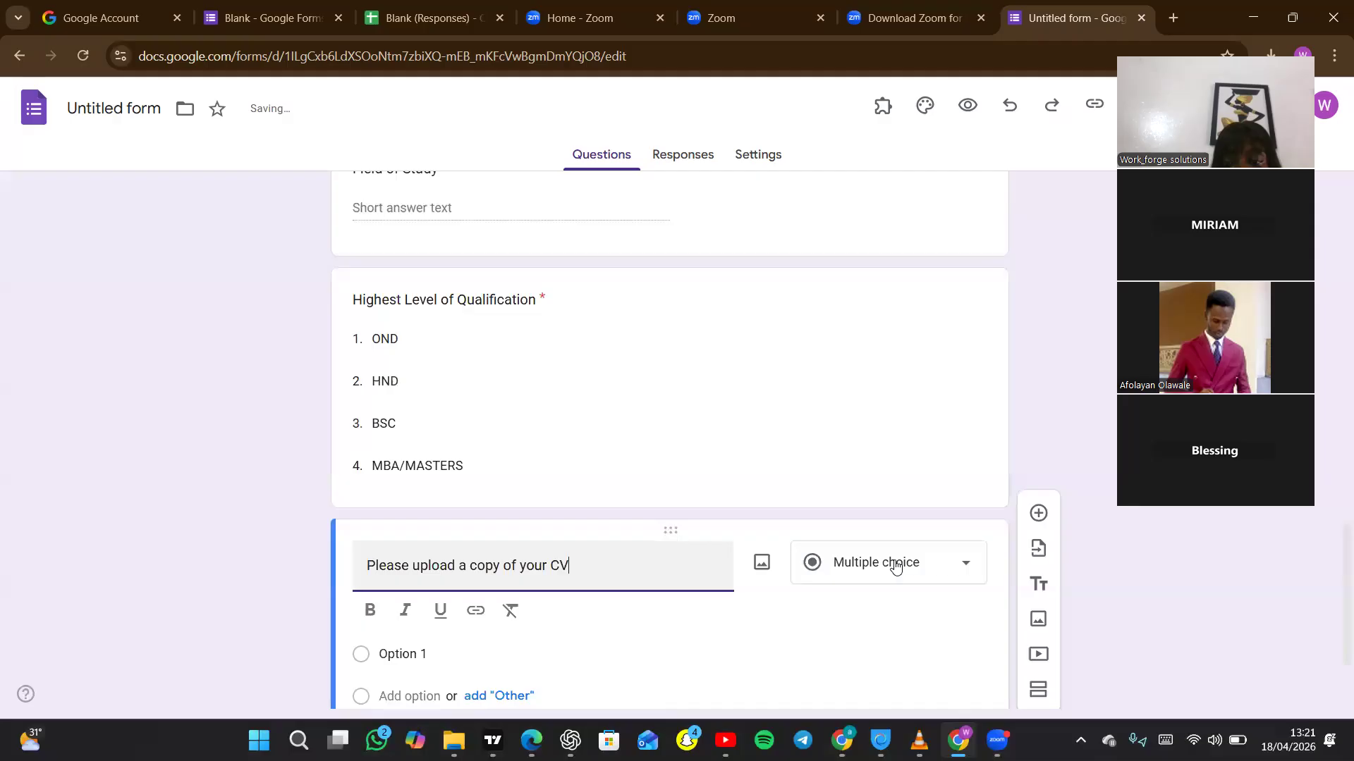
Set the CV question's type to File upload, allowing respondents to upload to Drive, and make it required.
click(968, 567)
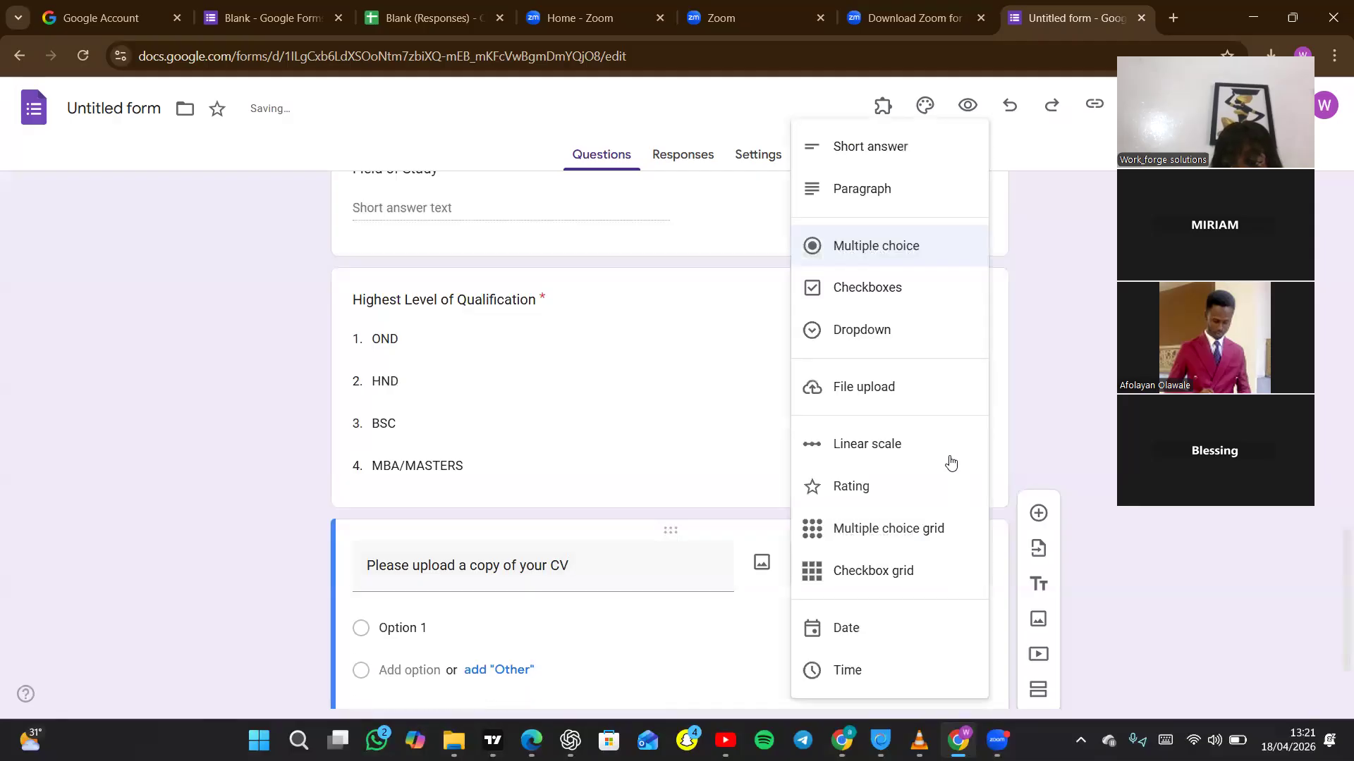
click(894, 393)
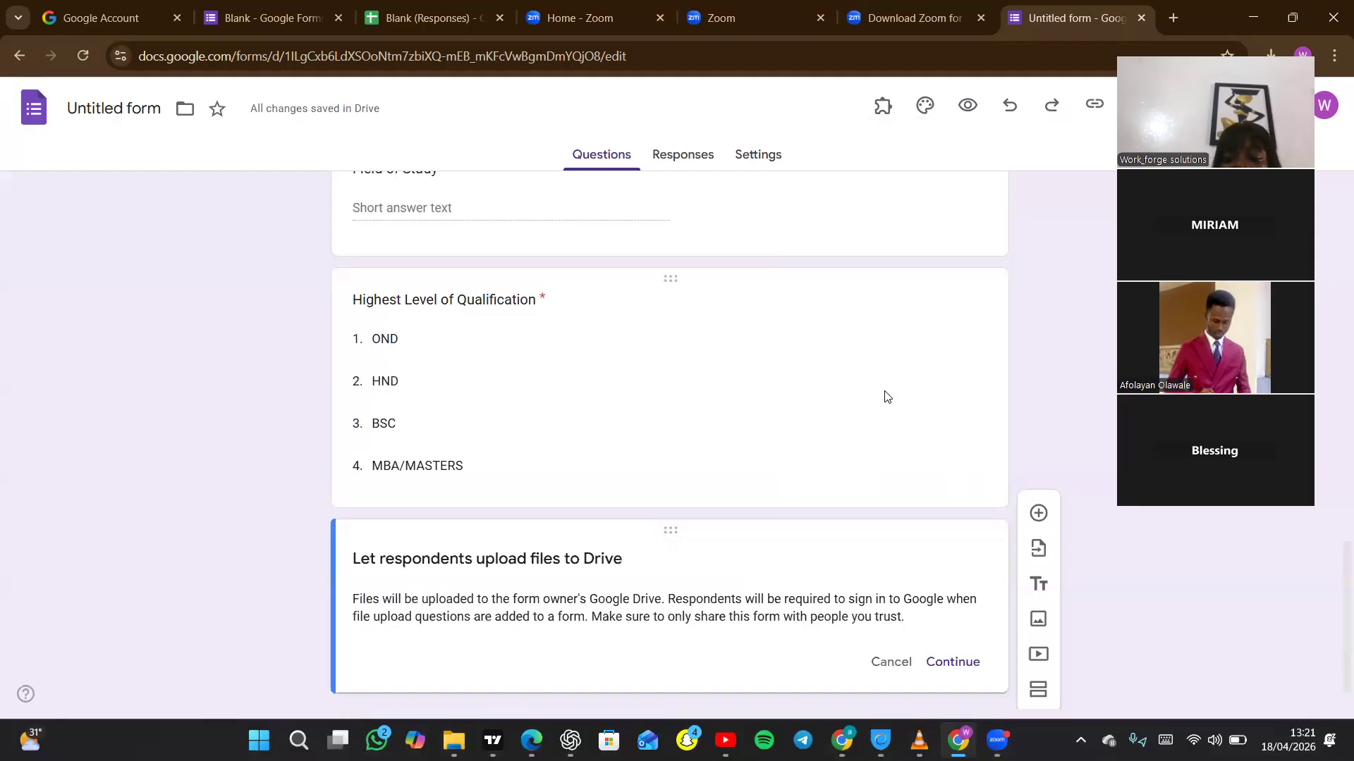
click(947, 667)
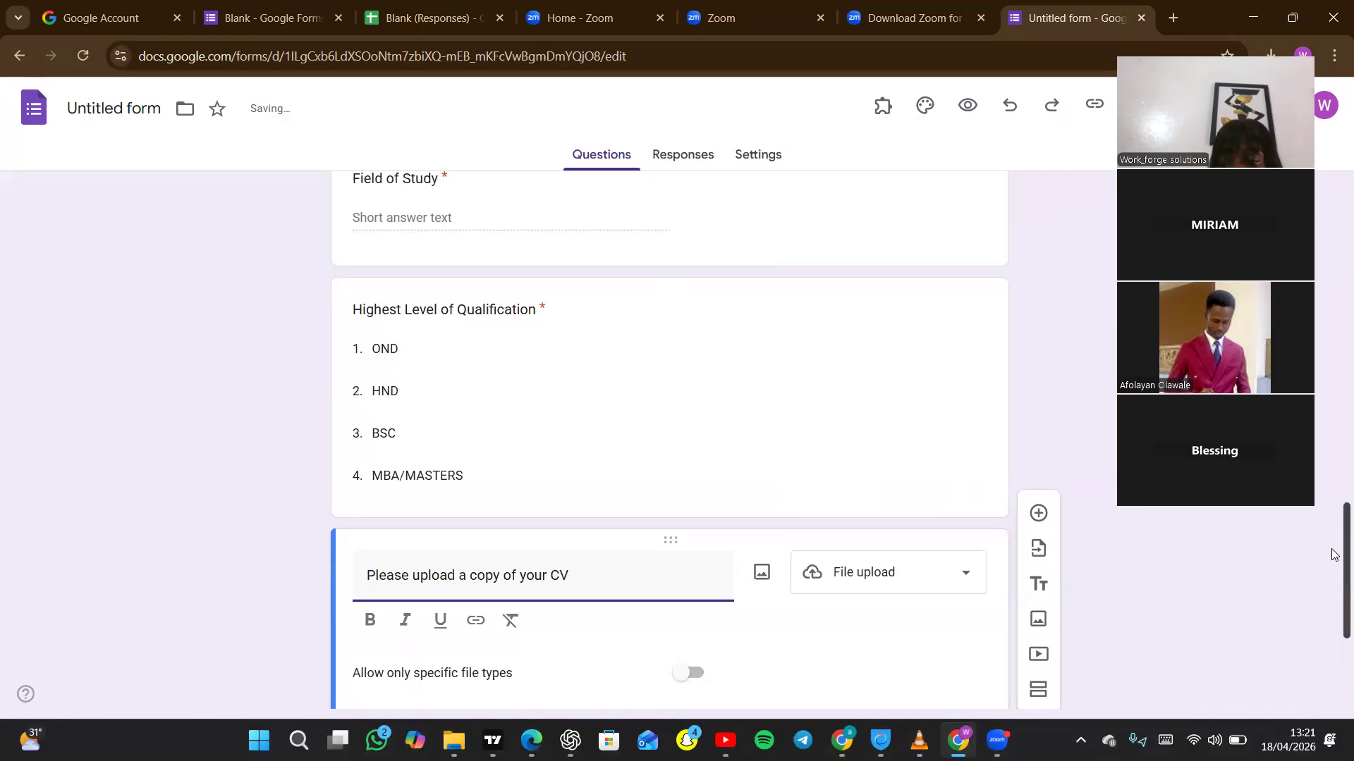
scroll(1336, 556, down, 3)
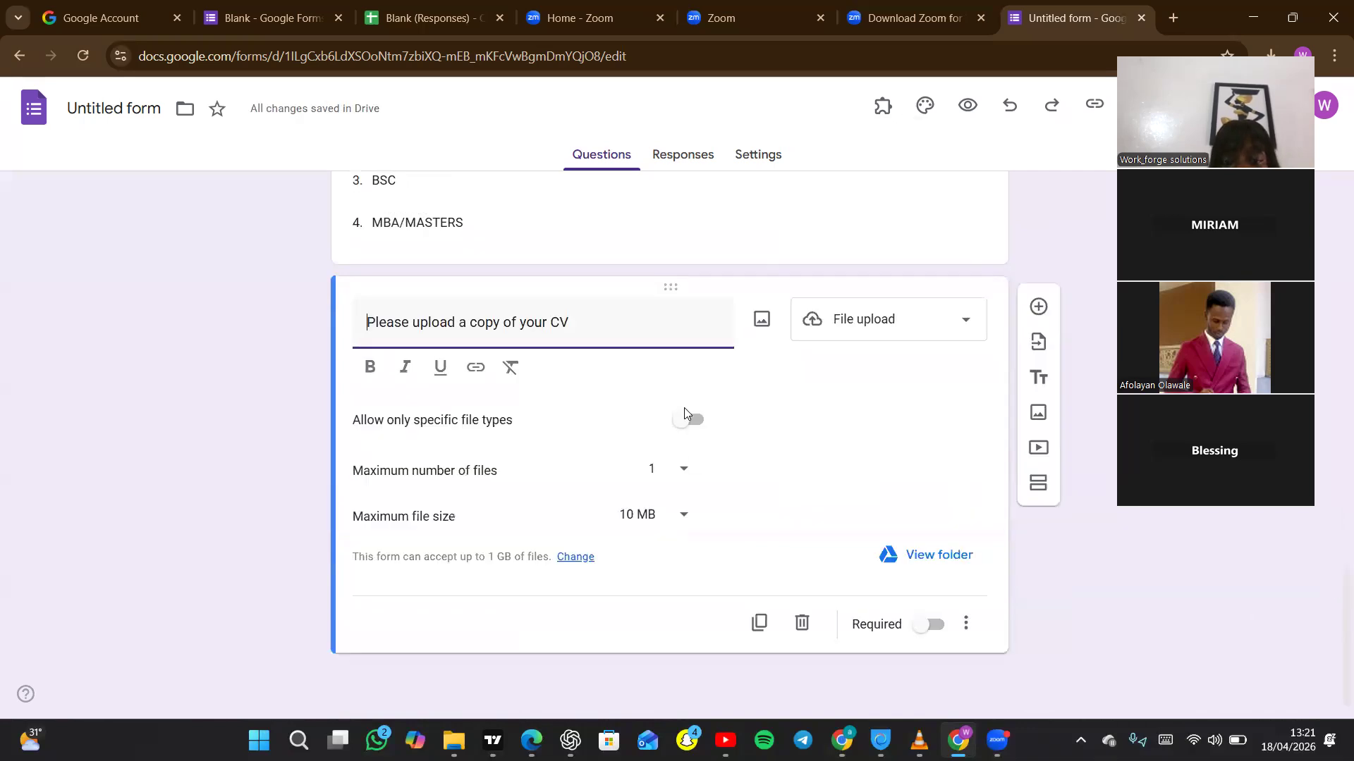
click(935, 625)
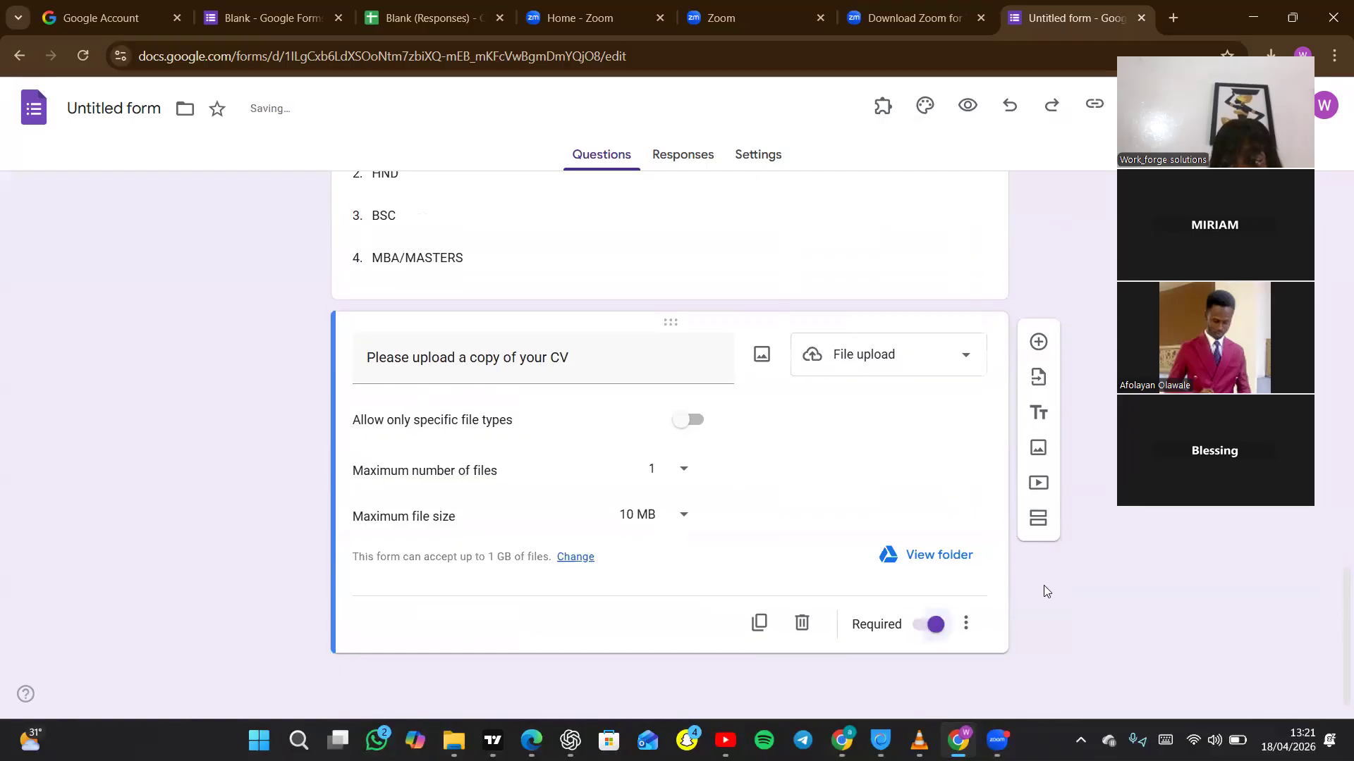
Publish the form with anyone with the link as responders.
drag(1332, 619, 1332, 568)
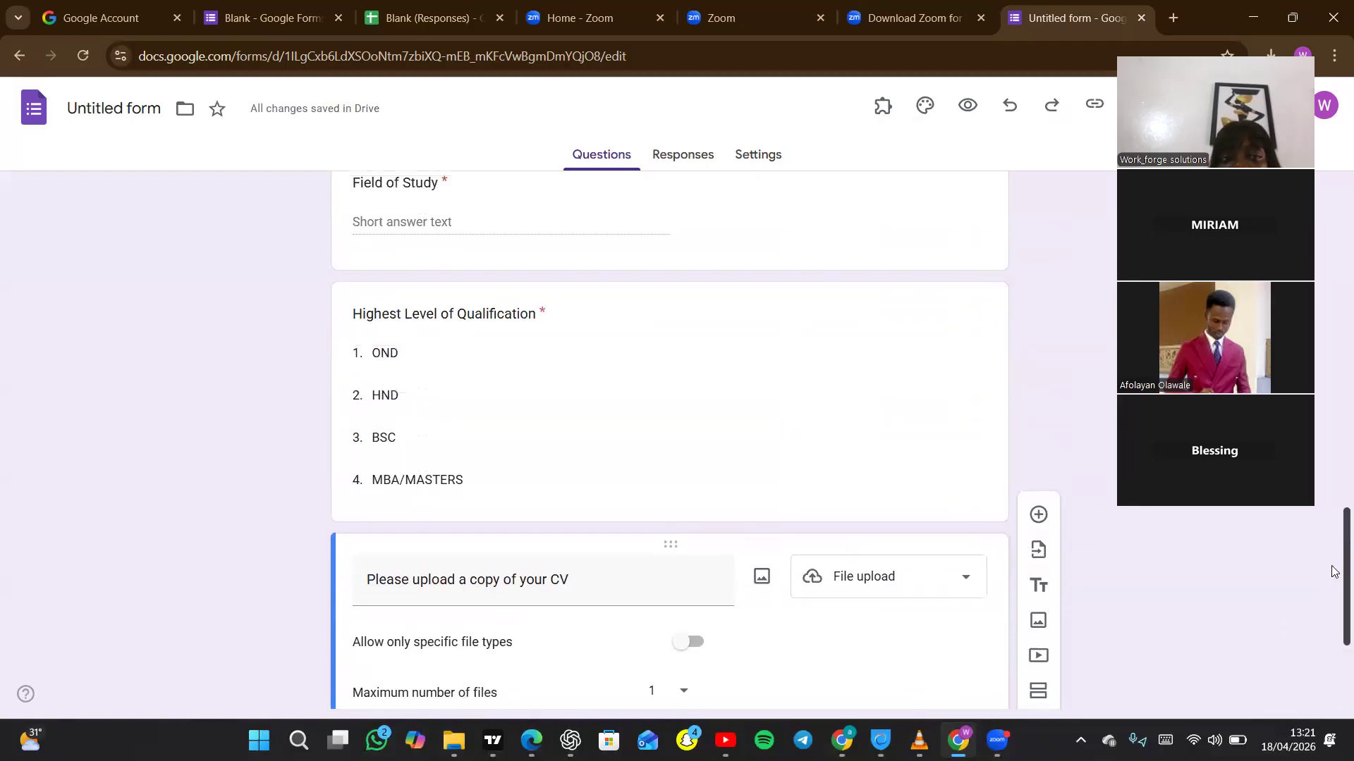
scroll(1334, 571, up, 15)
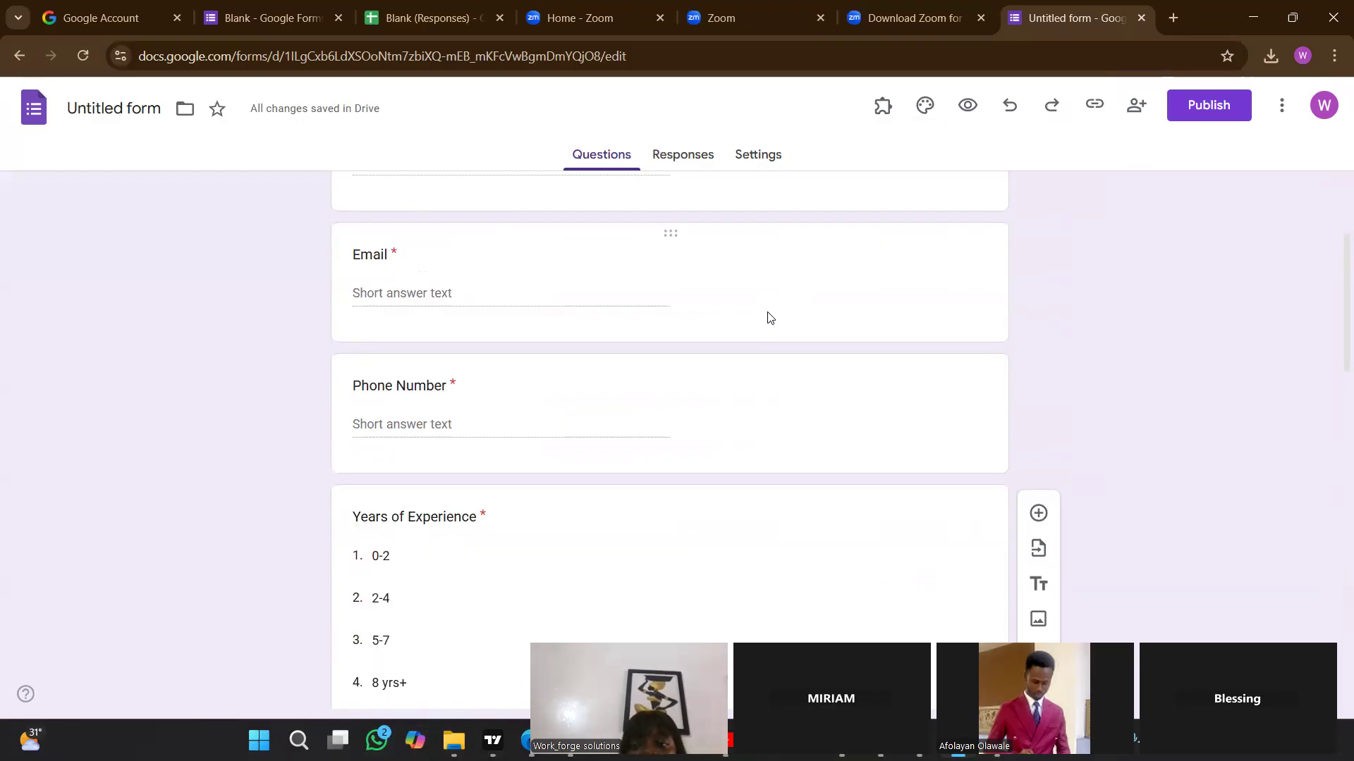
click(1210, 105)
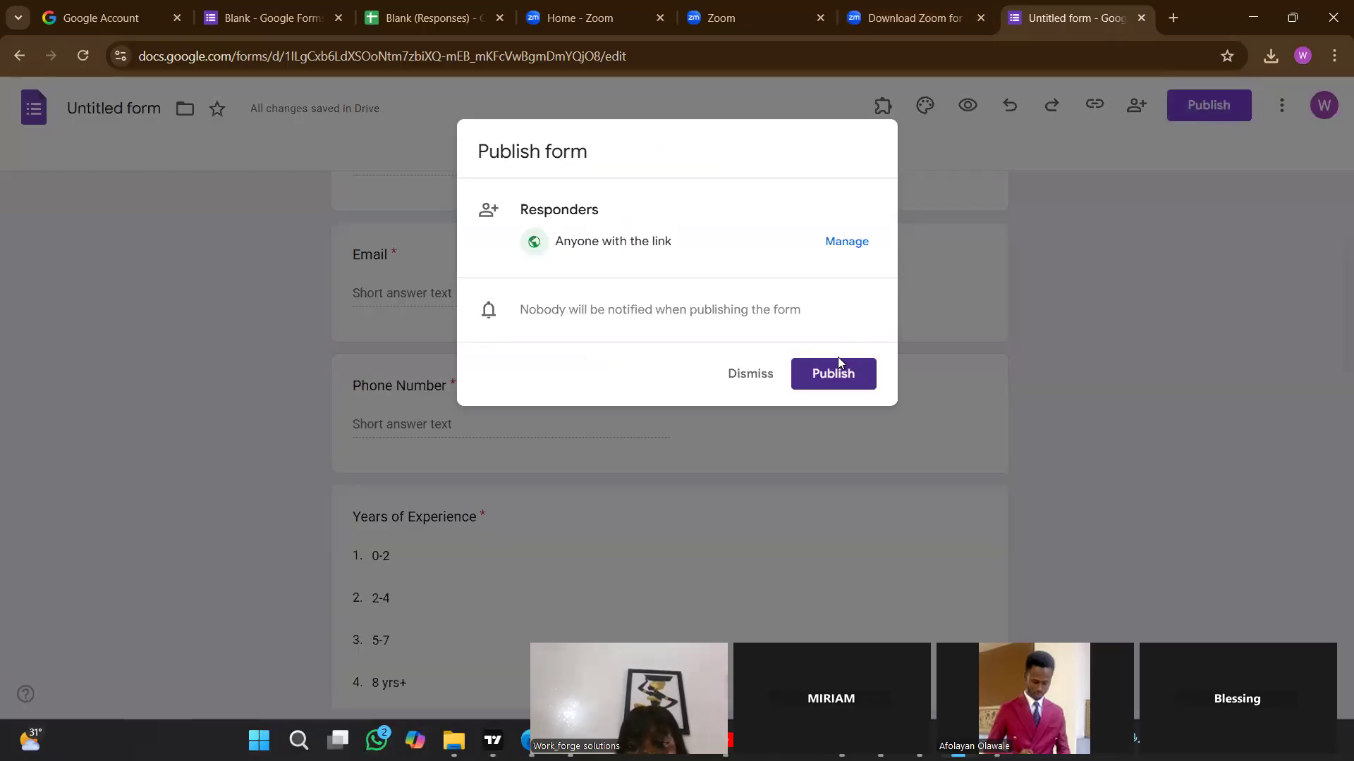
click(831, 382)
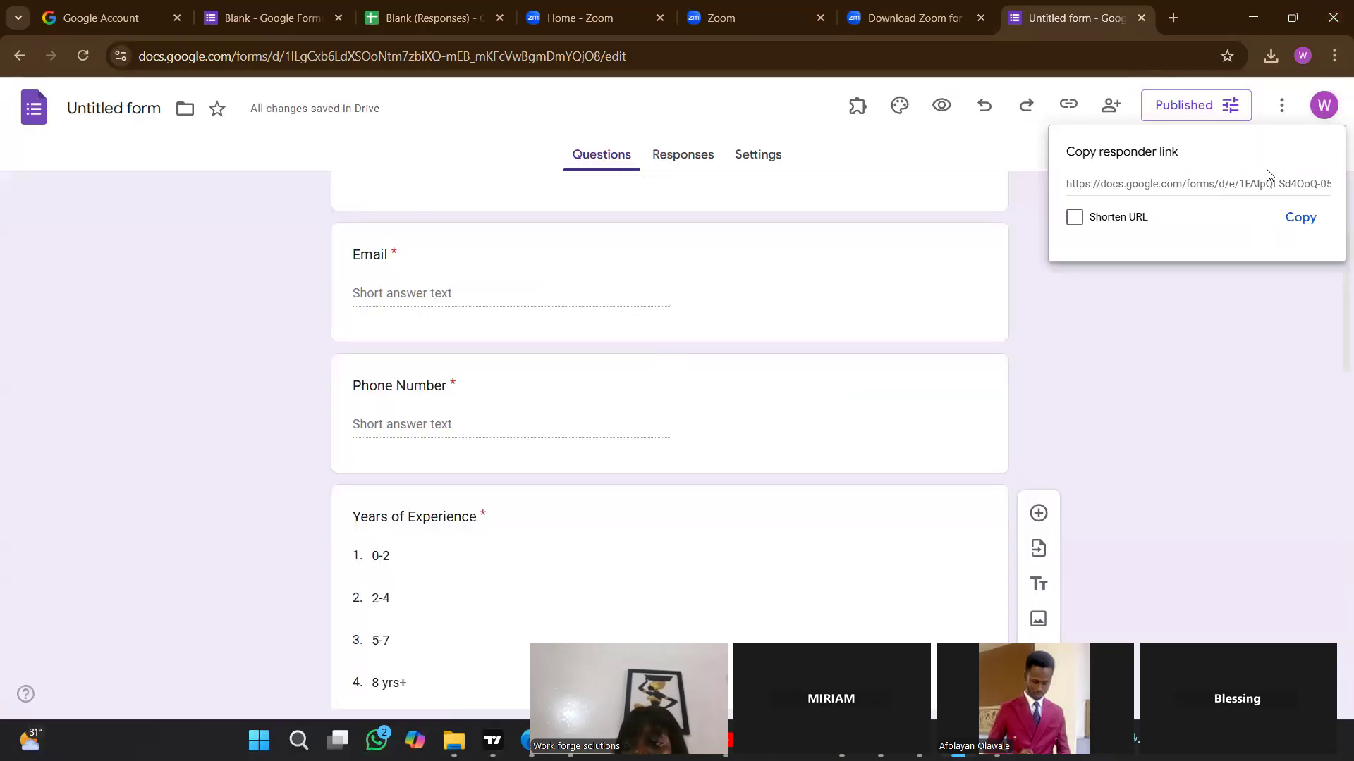
Copy the form's responder link without shortening it and send it to a contact in a WhatsApp chat.
click(1301, 219)
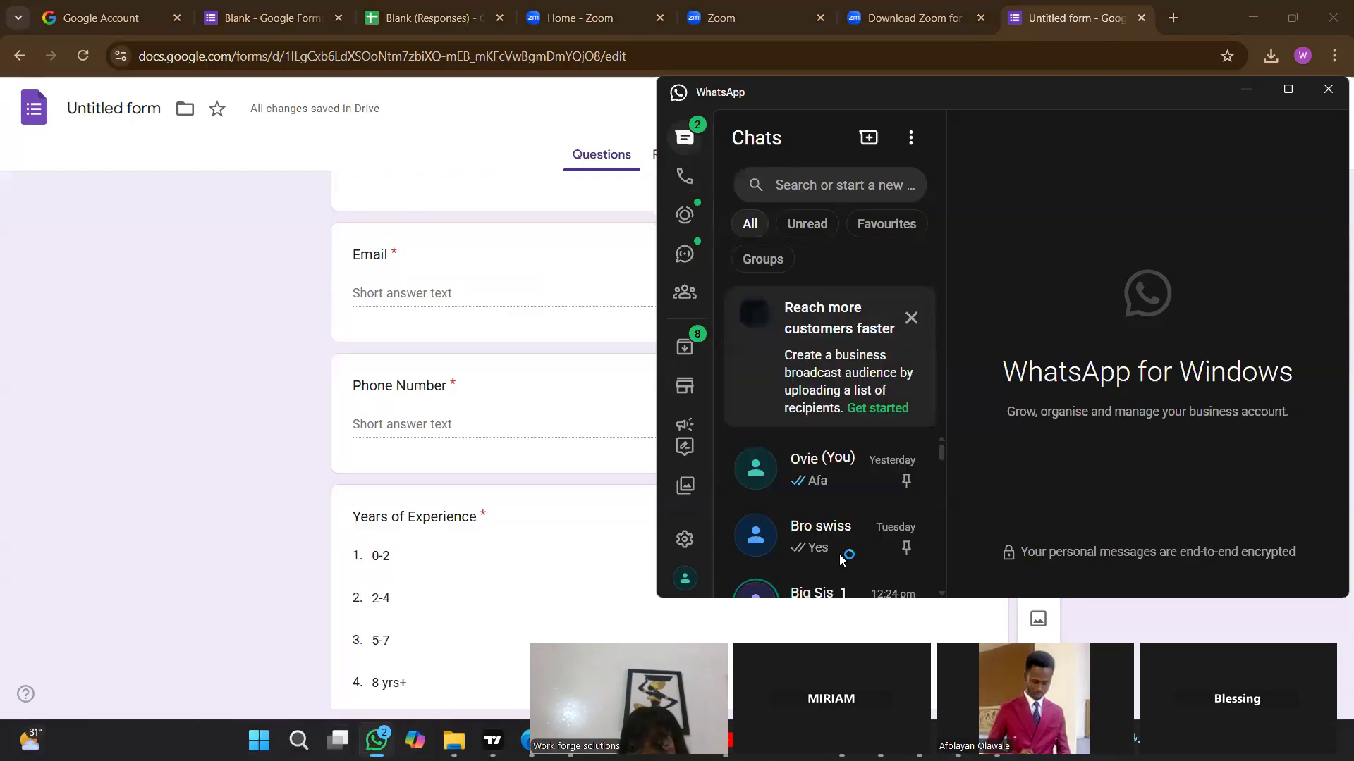
click(820, 595)
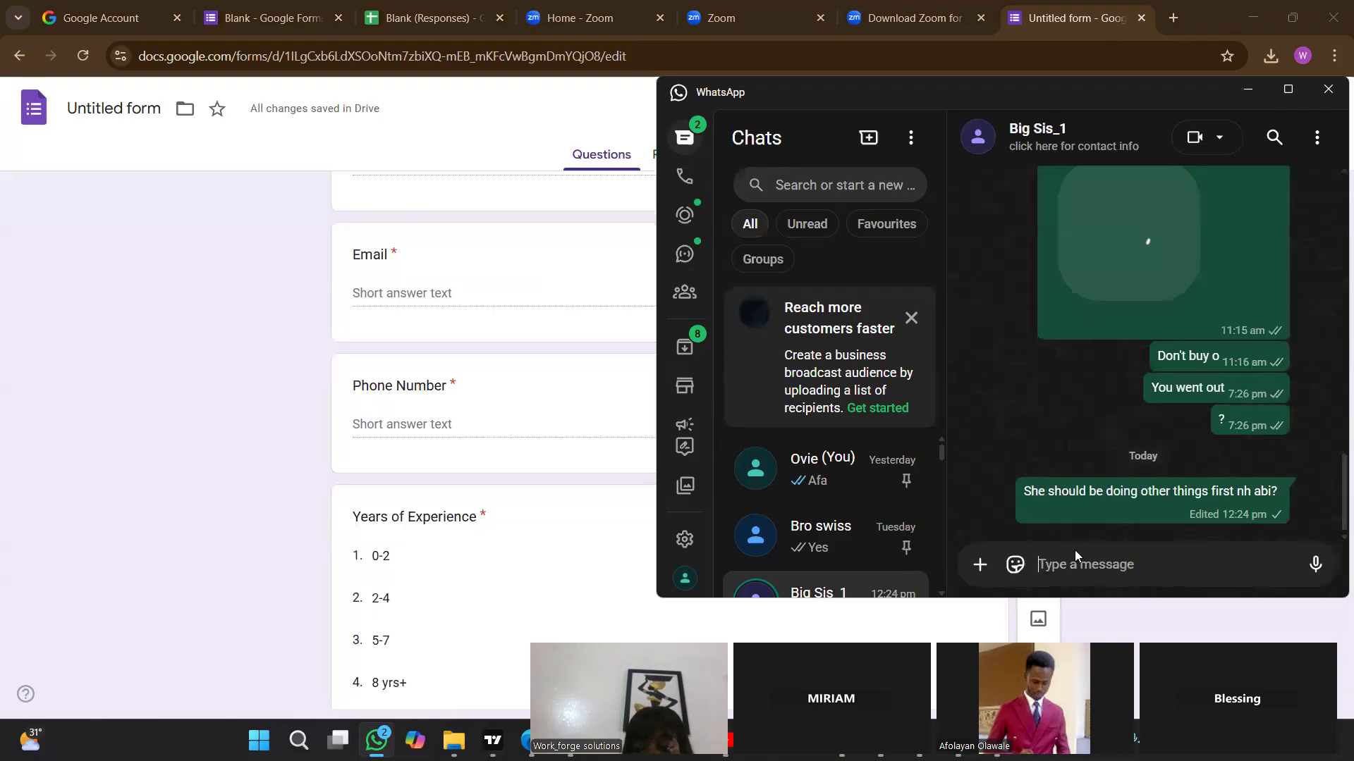
key(ctrl+v)
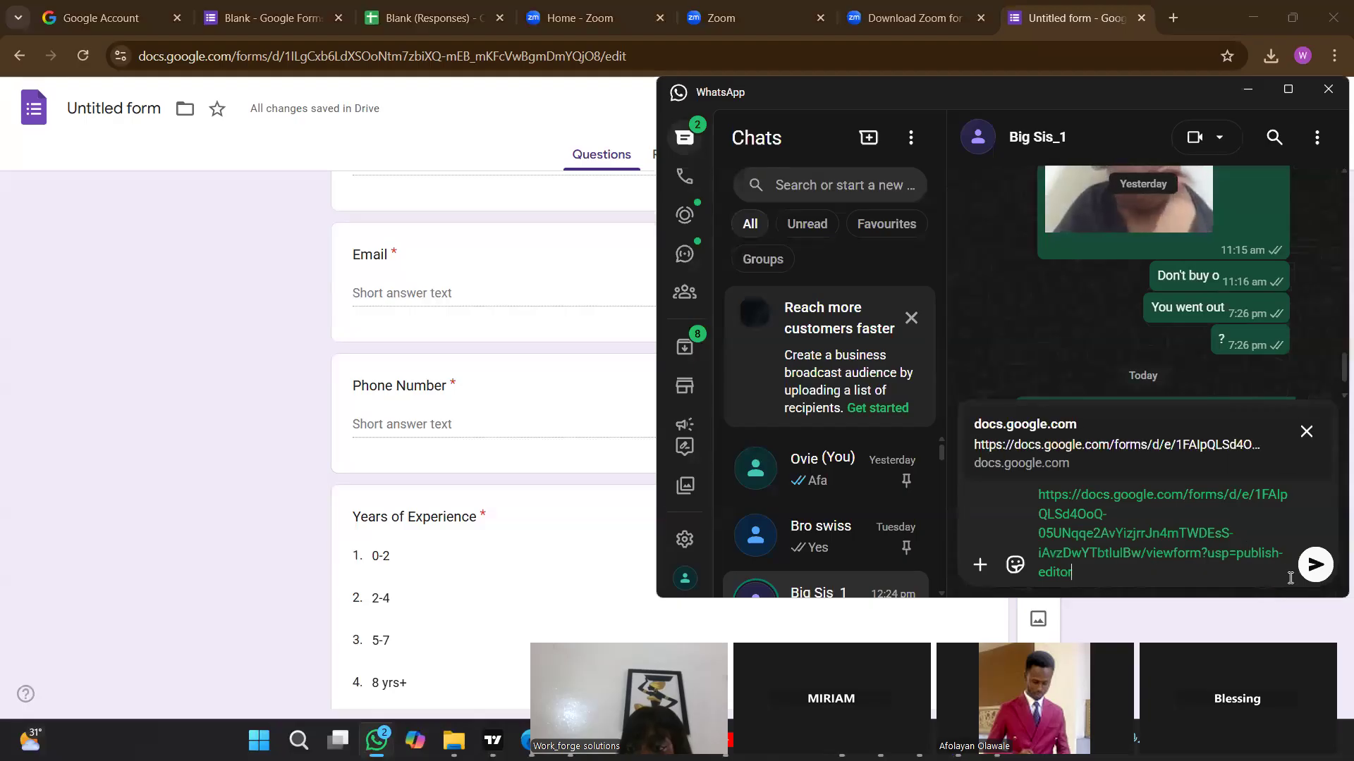
click(1315, 565)
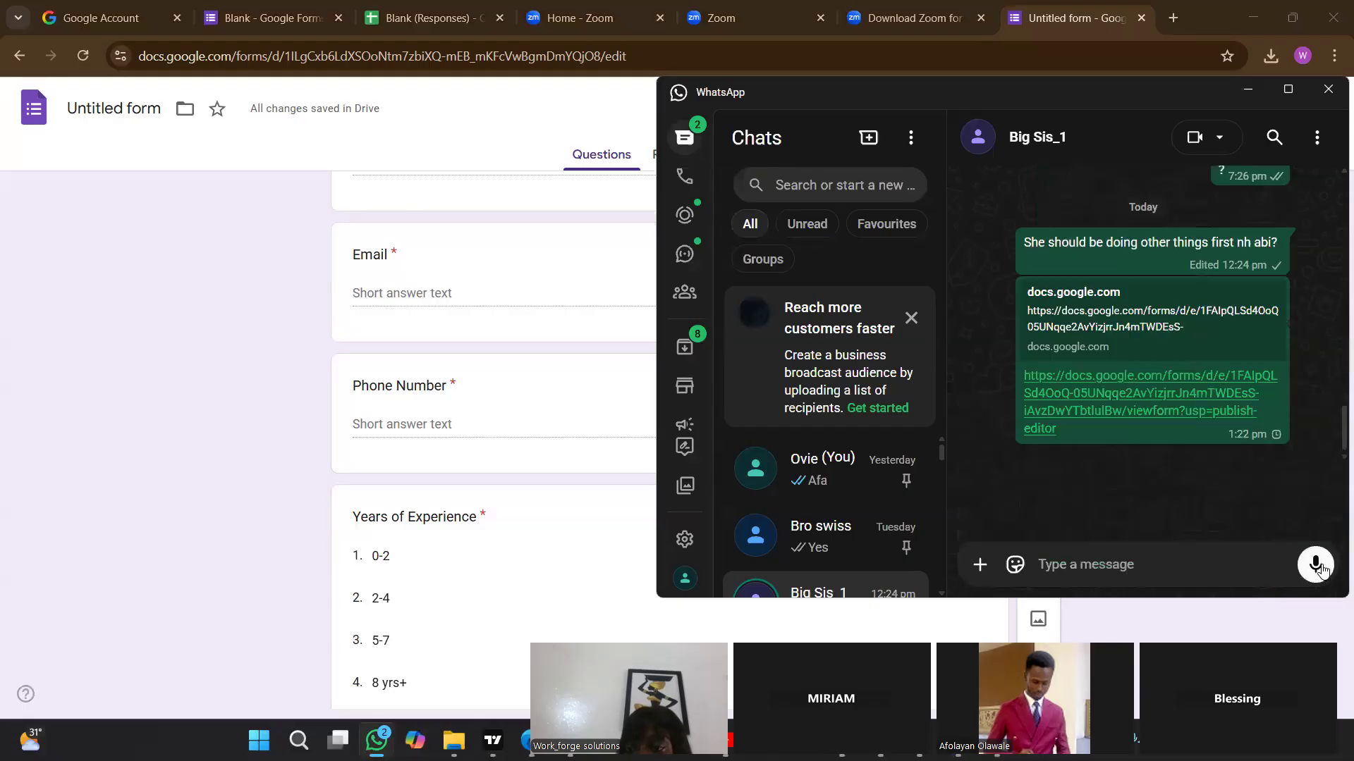
Switch back to the form and link its responses to a new spreadsheet named "Untitled form (Responses)".
click(633, 409)
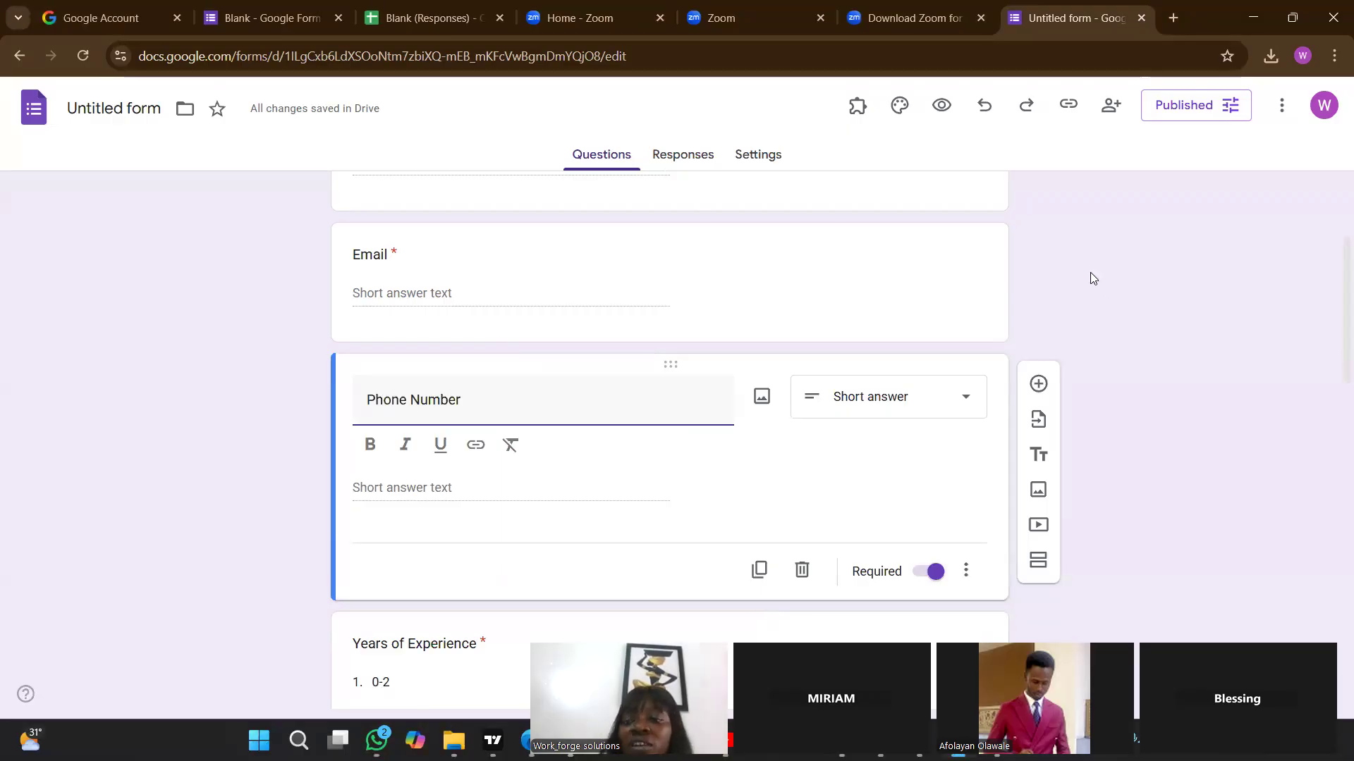
scroll(1332, 282, up, 3)
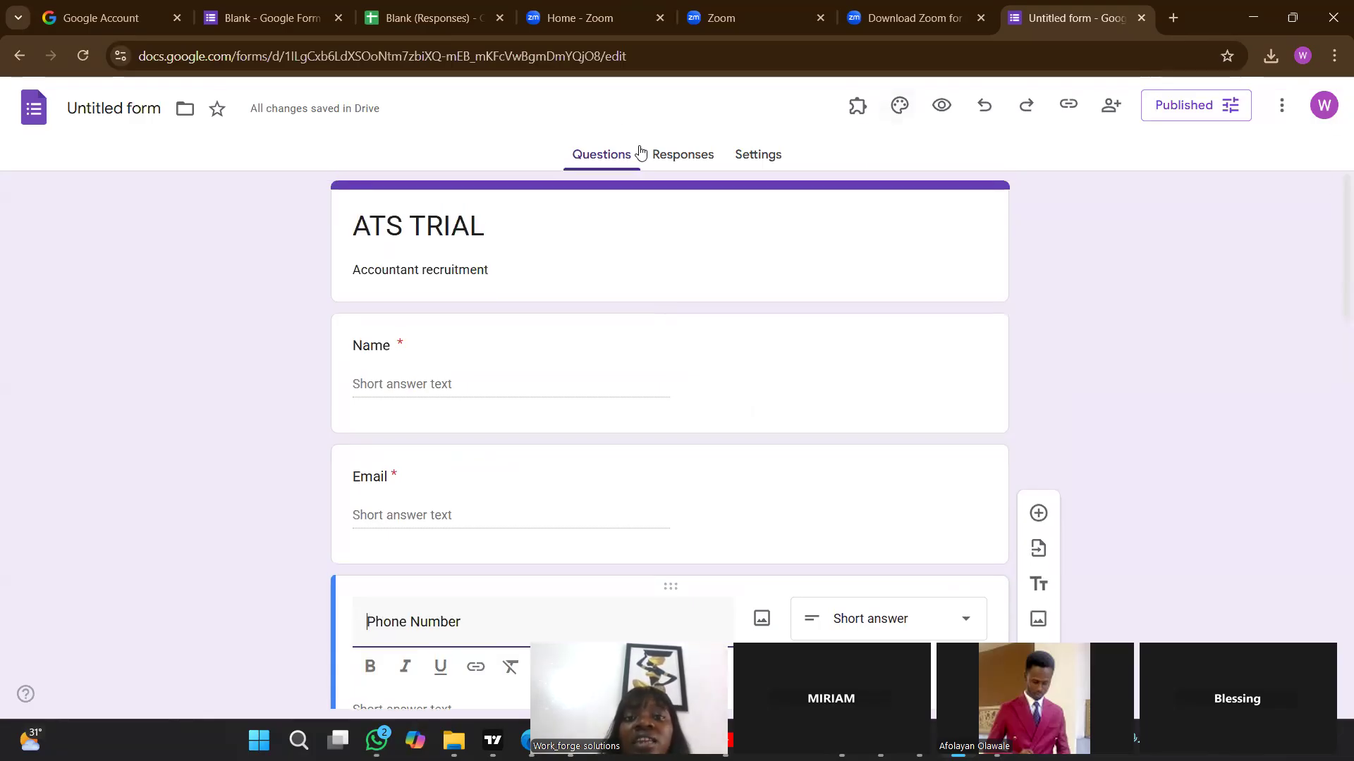
click(680, 170)
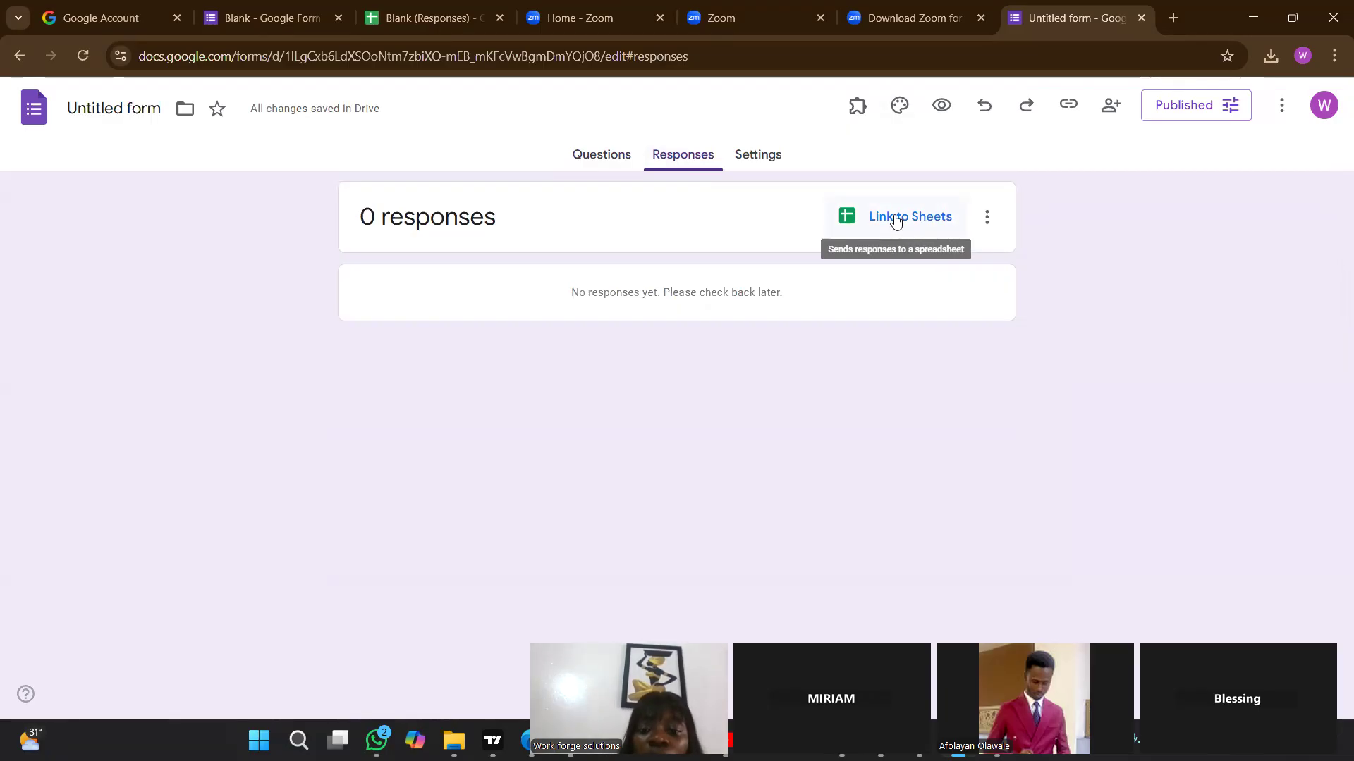
click(895, 221)
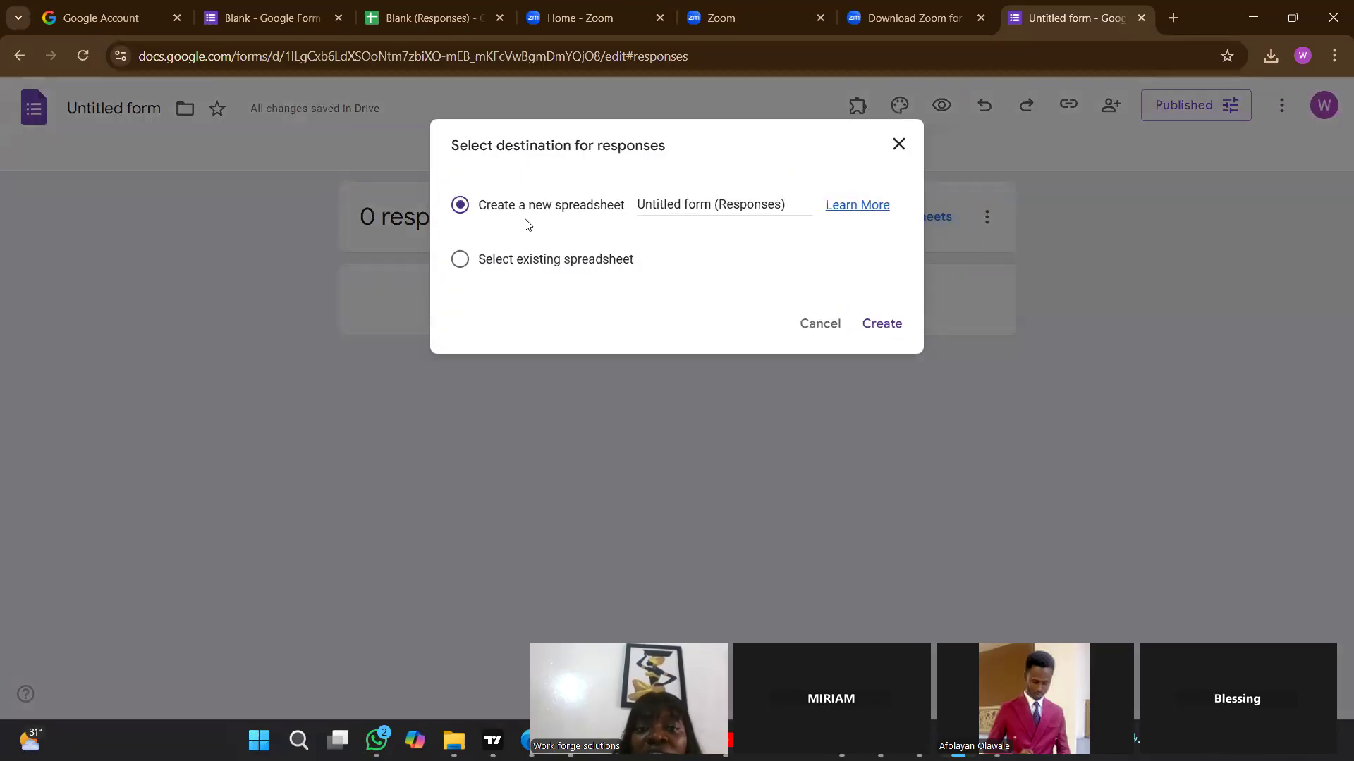
click(881, 334)
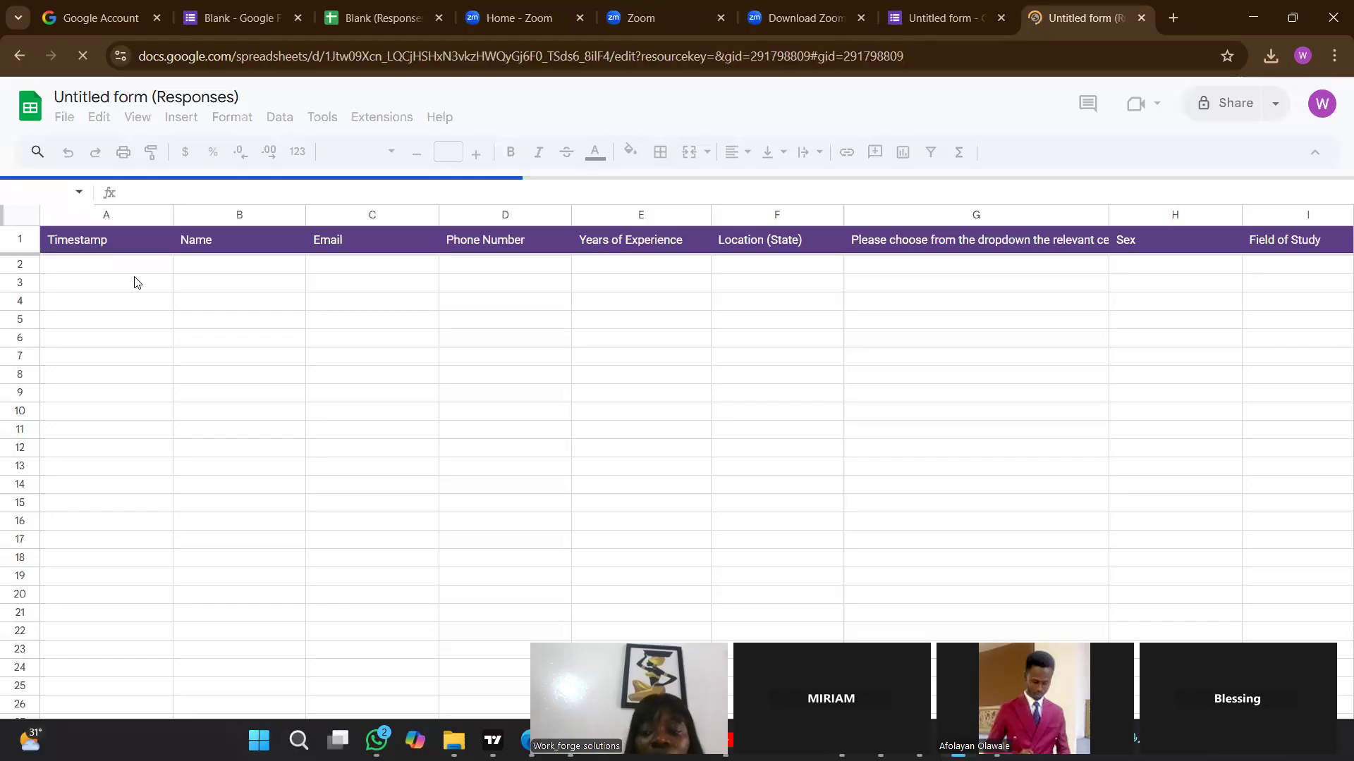
Look through the response sheet's column headers from Timestamp to the CV upload column.
click(252, 312)
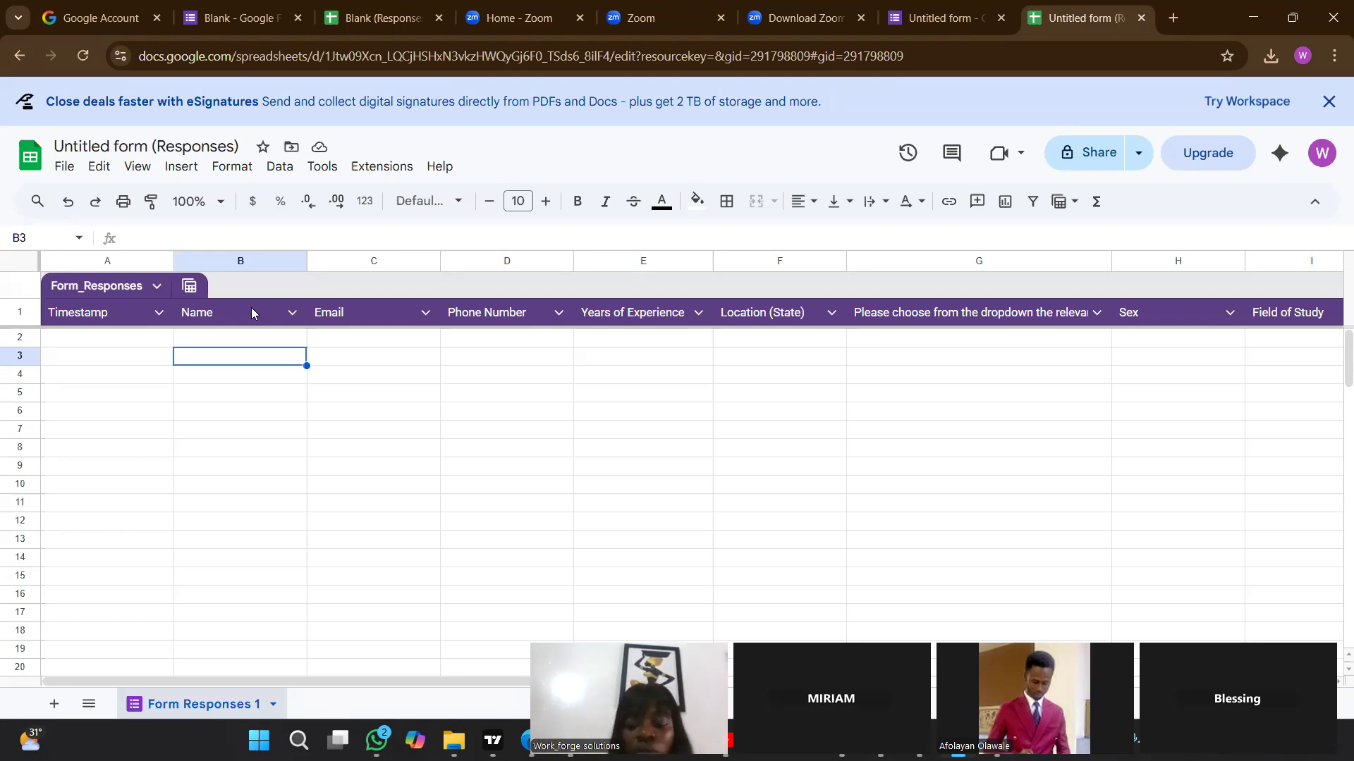
key(Right)
key(Right)
key(Right)
key(Right)
key(Right)
key(Right)
key(Right)
key(Right)
key(Right)
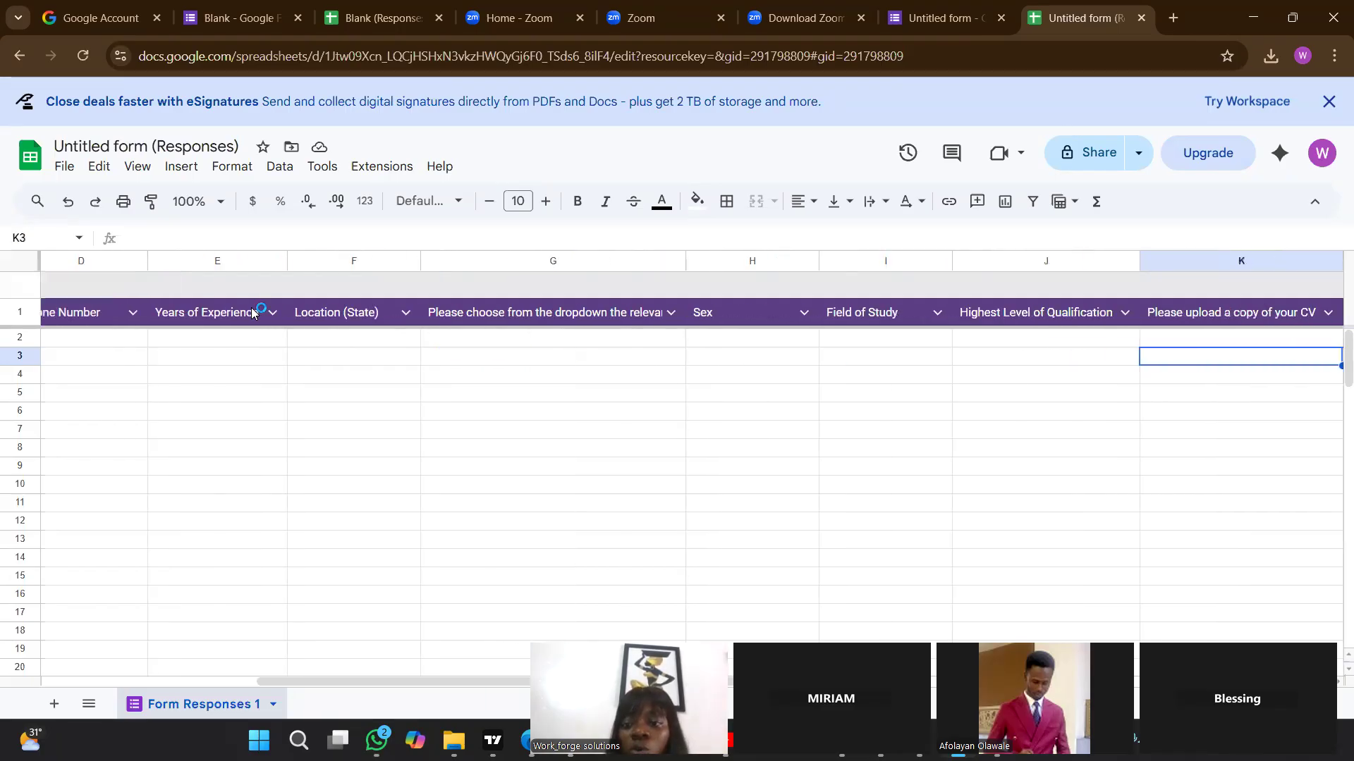
key(Right)
key(Right)
key(Left)
key(Left)
key(Left)
key(Left)
key(Left)
key(Left)
key(Left)
key(Left)
key(Left)
key(Left)
key(Left)
key(Left)
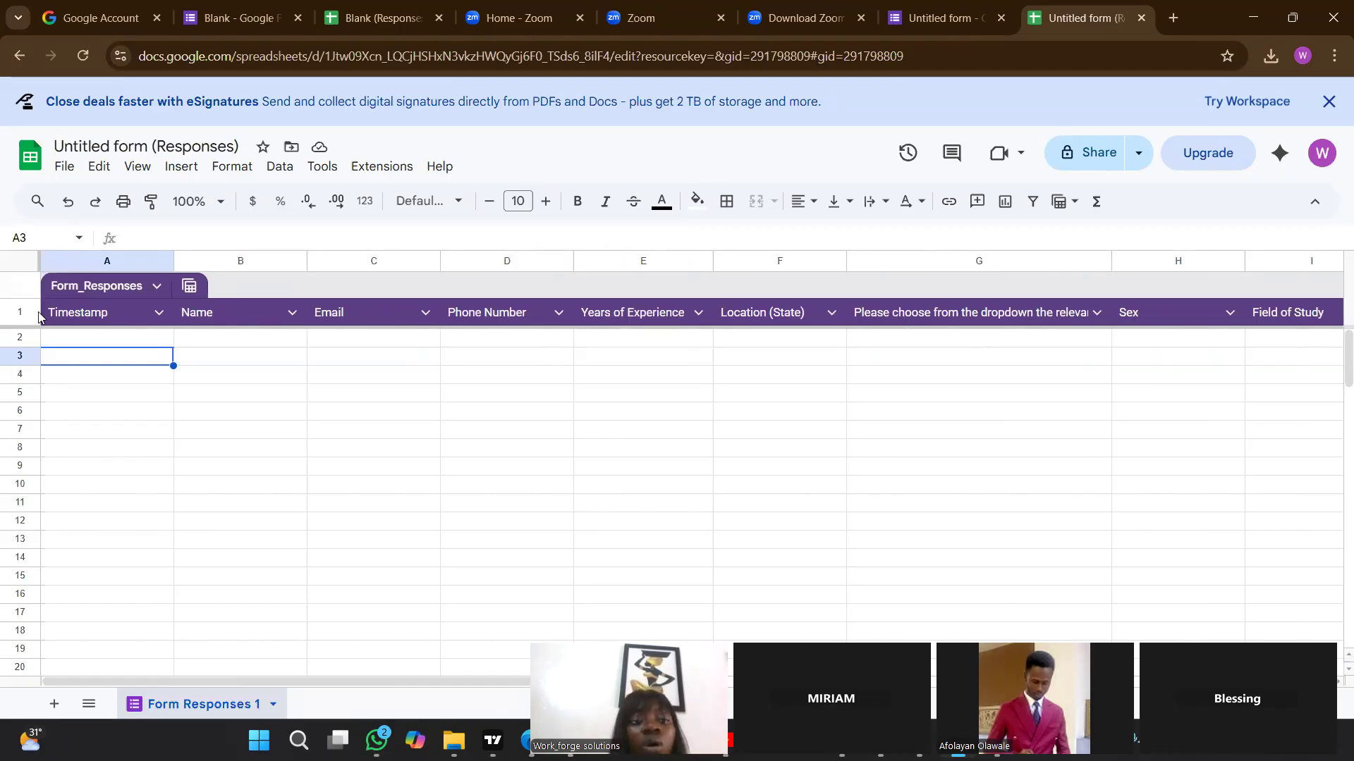
Try to create a filter on the whole header row 1 of the response sheet.
click(9, 314)
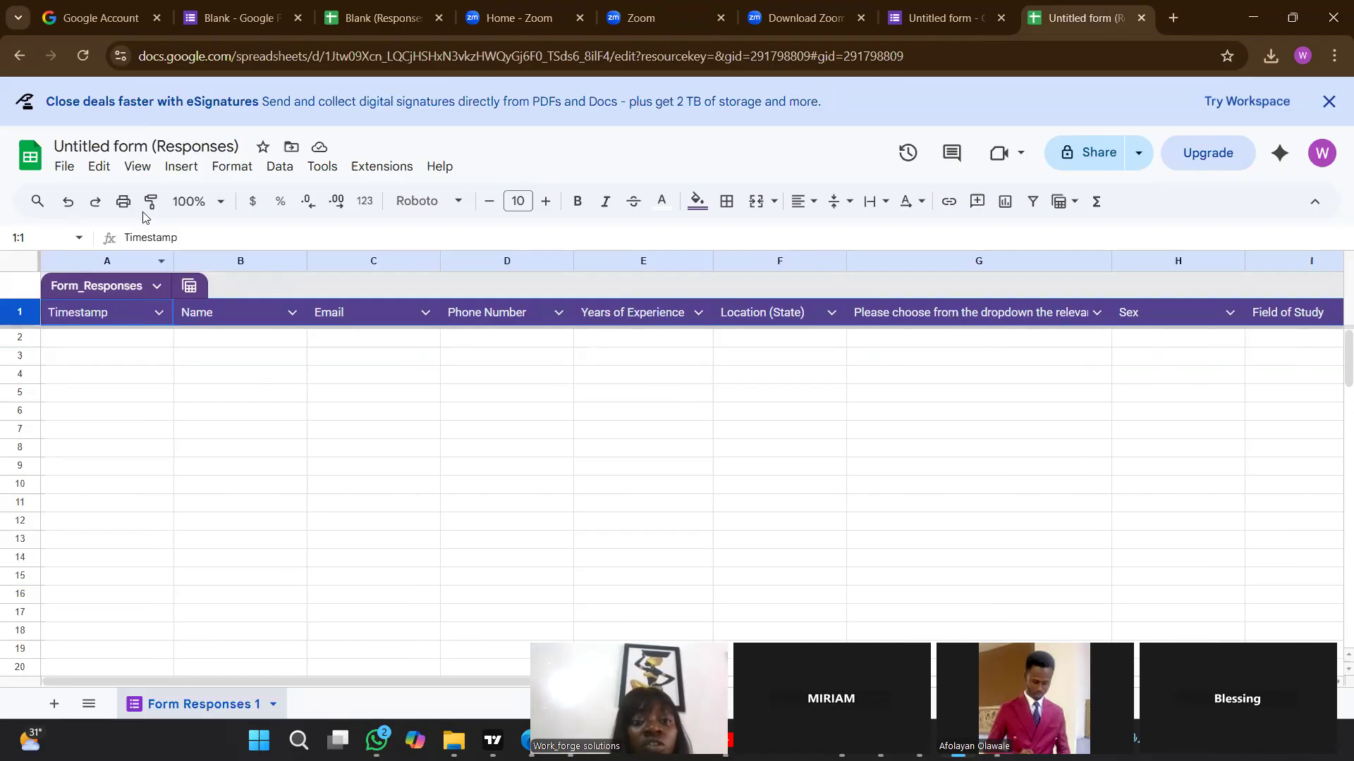
click(277, 170)
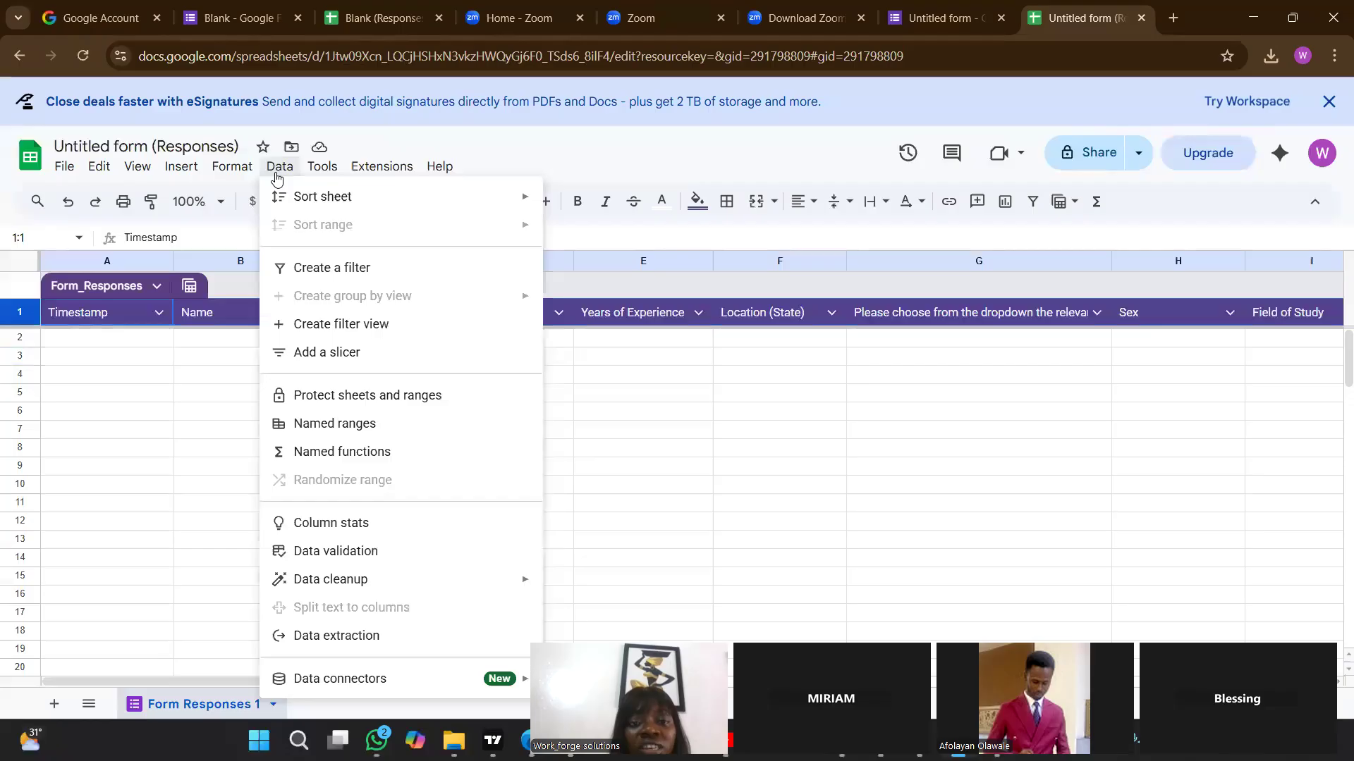
click(331, 269)
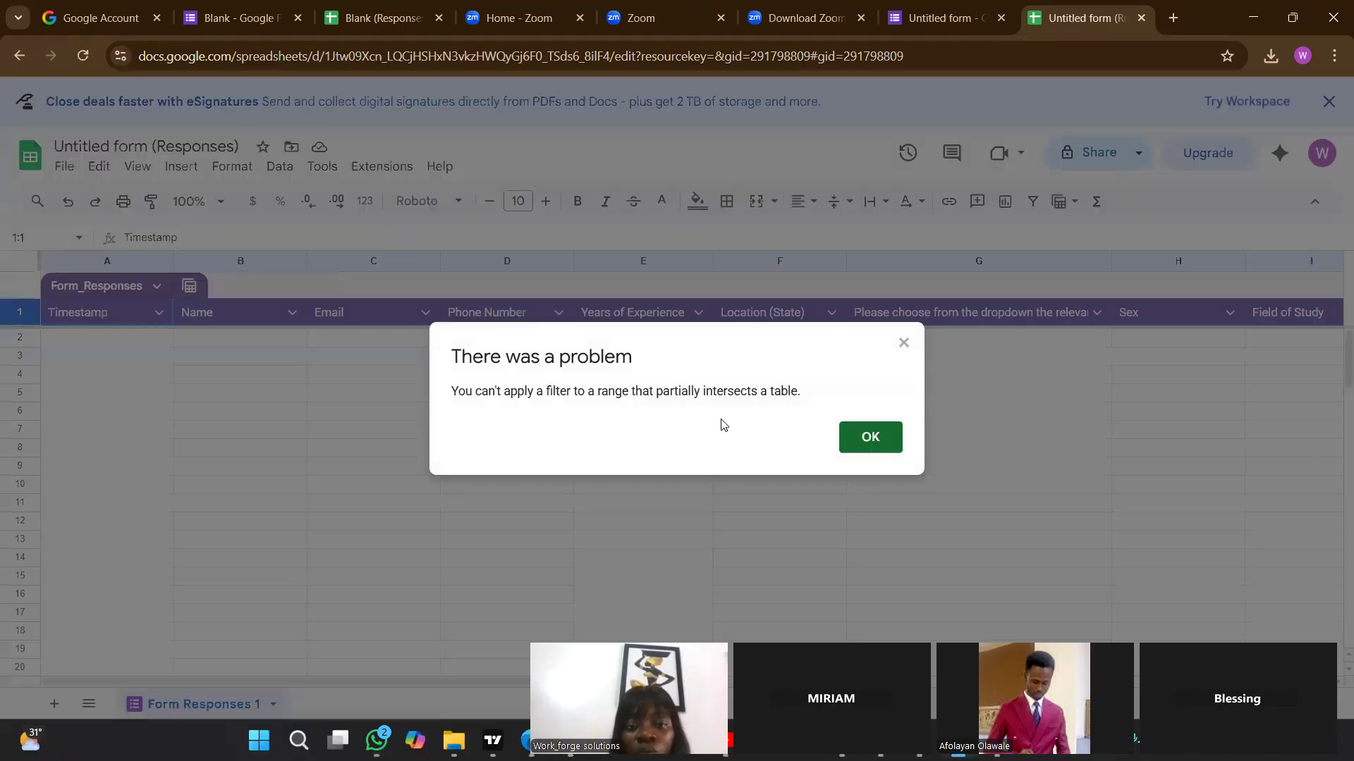
click(878, 443)
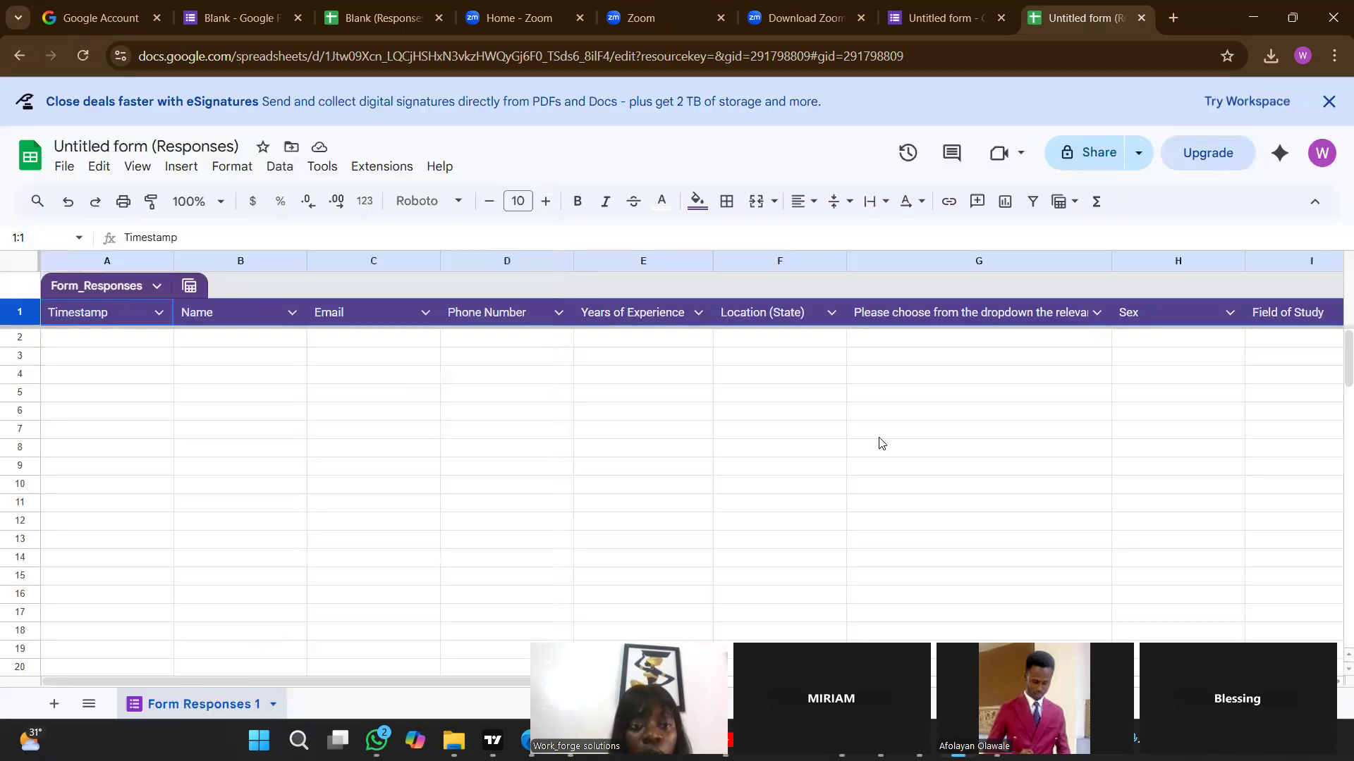
Create a filter on the empty row 2 below the headers, and undo it.
click(239, 400)
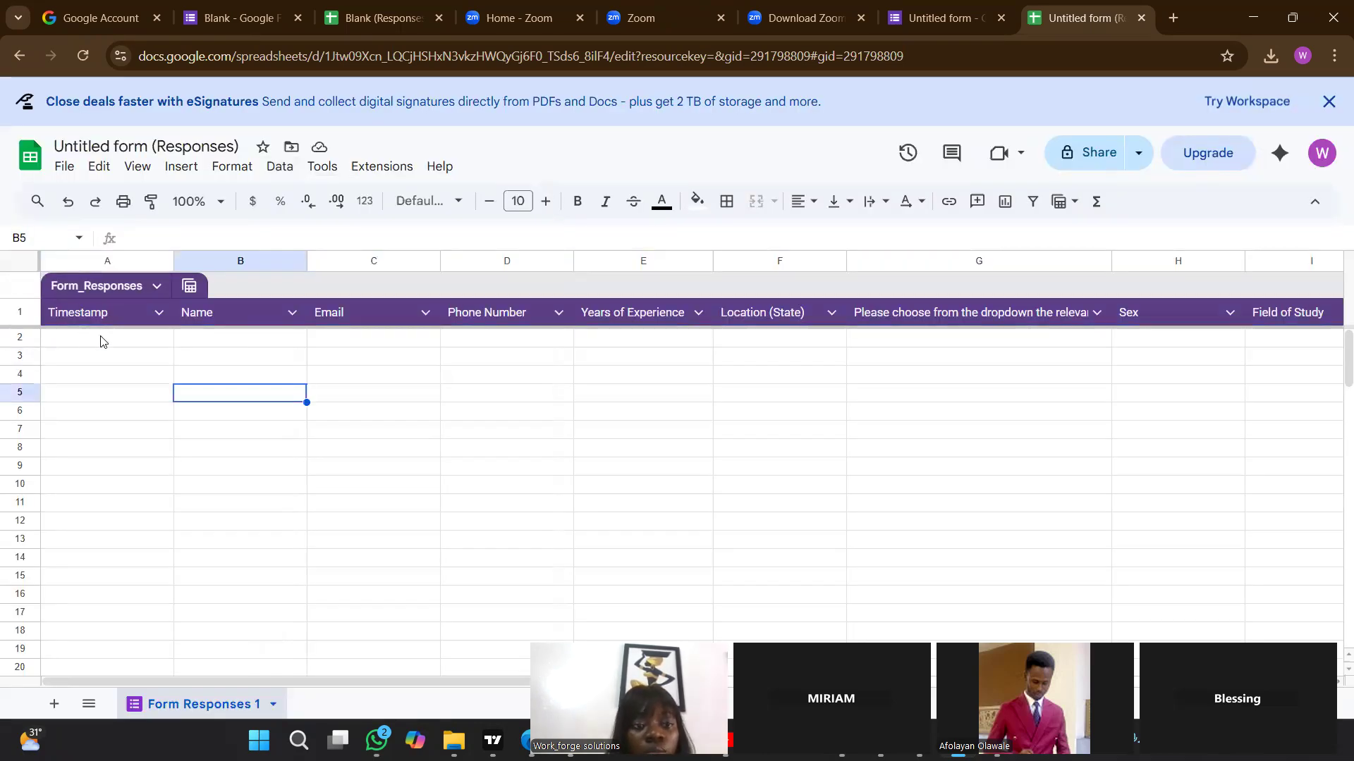
click(33, 338)
click(280, 170)
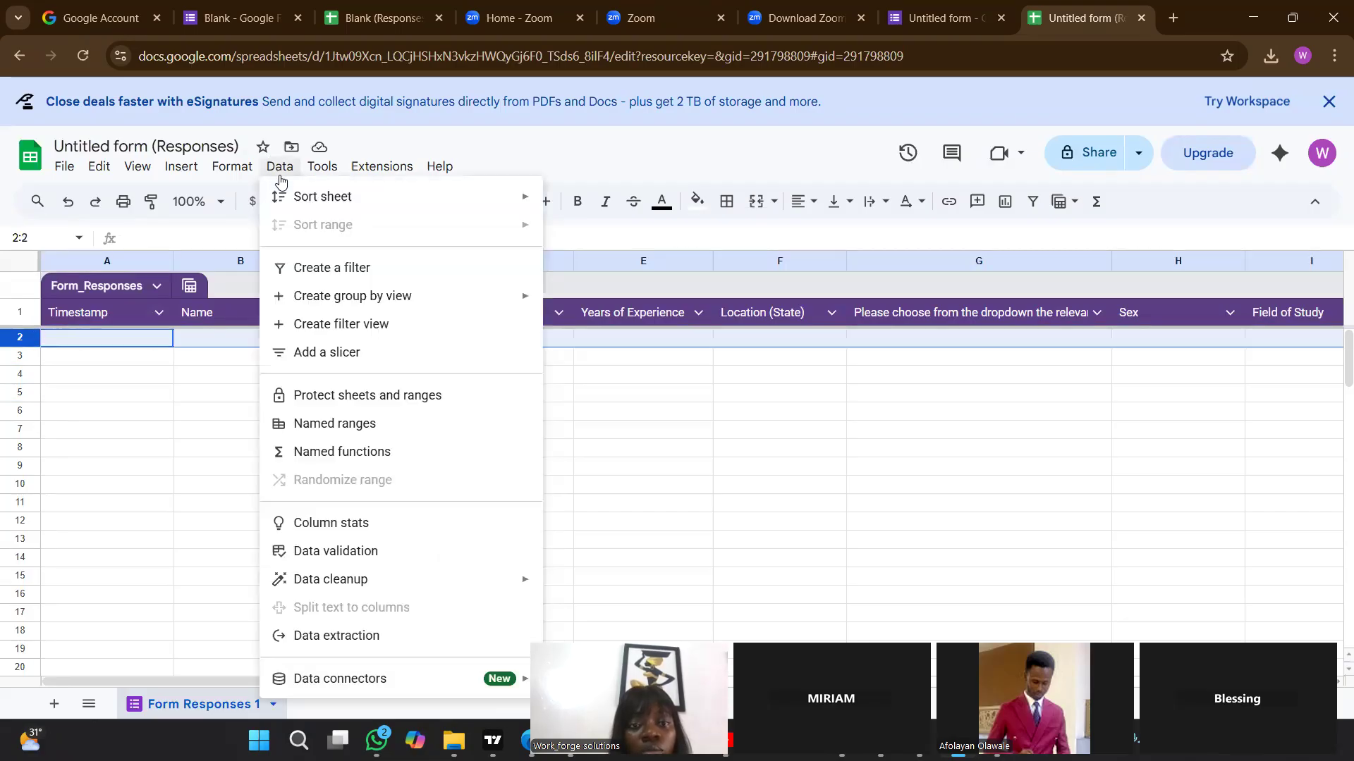
click(364, 268)
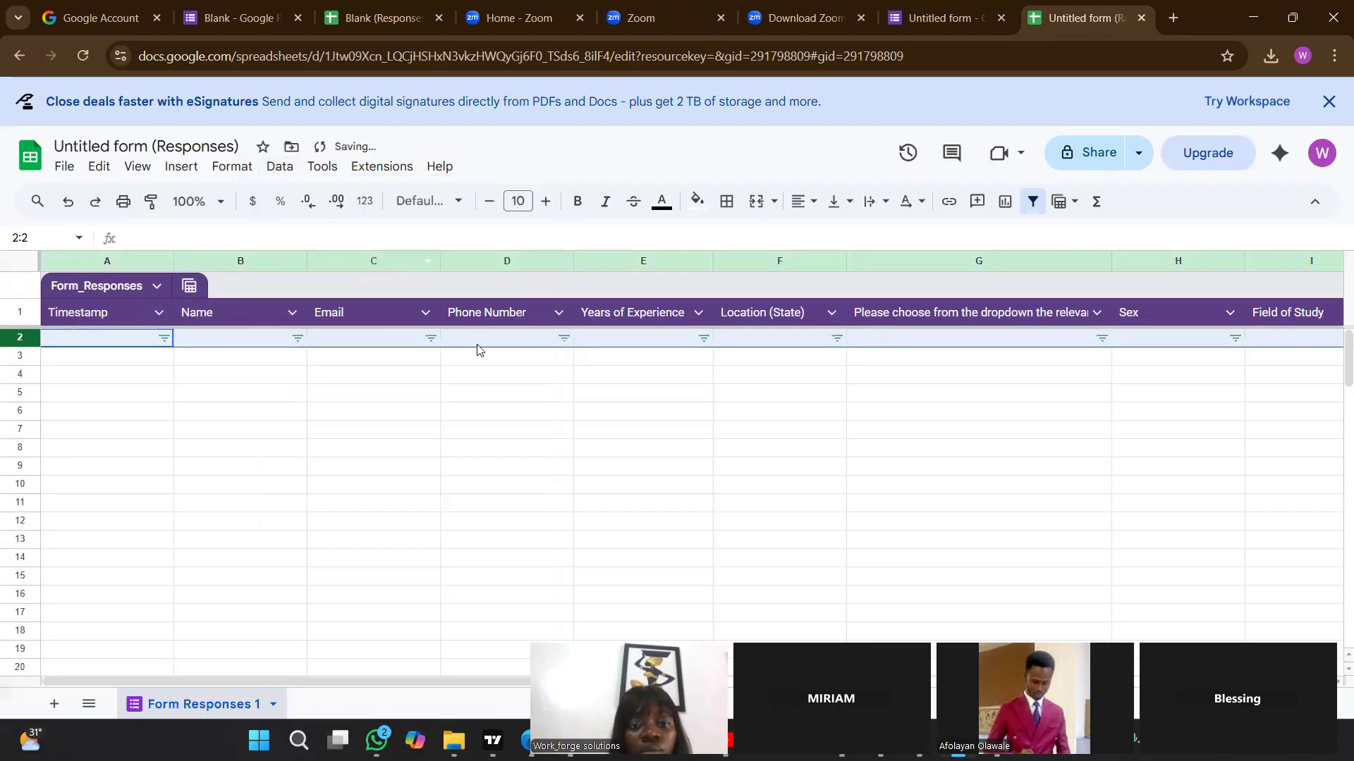
key(ctrl+z)
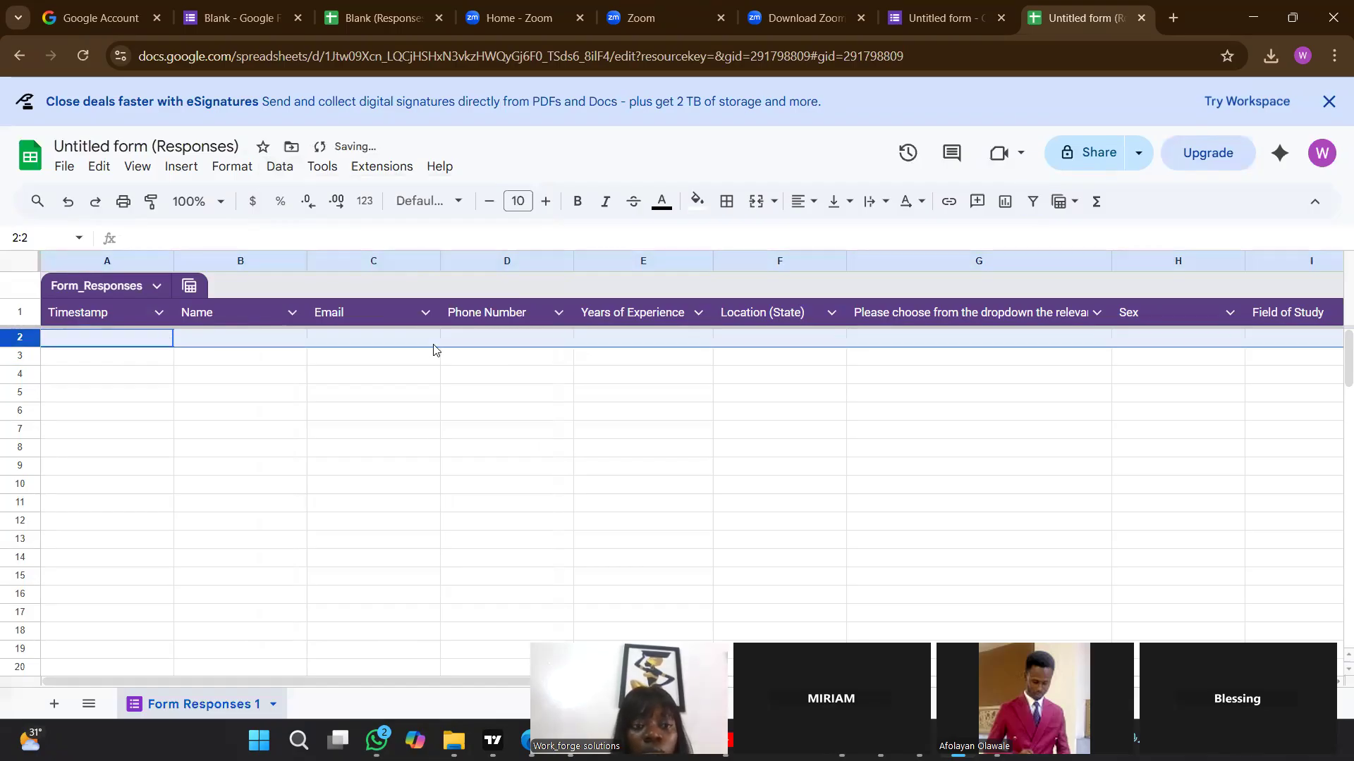
Try again to apply a filter to all of row 1.
click(17, 313)
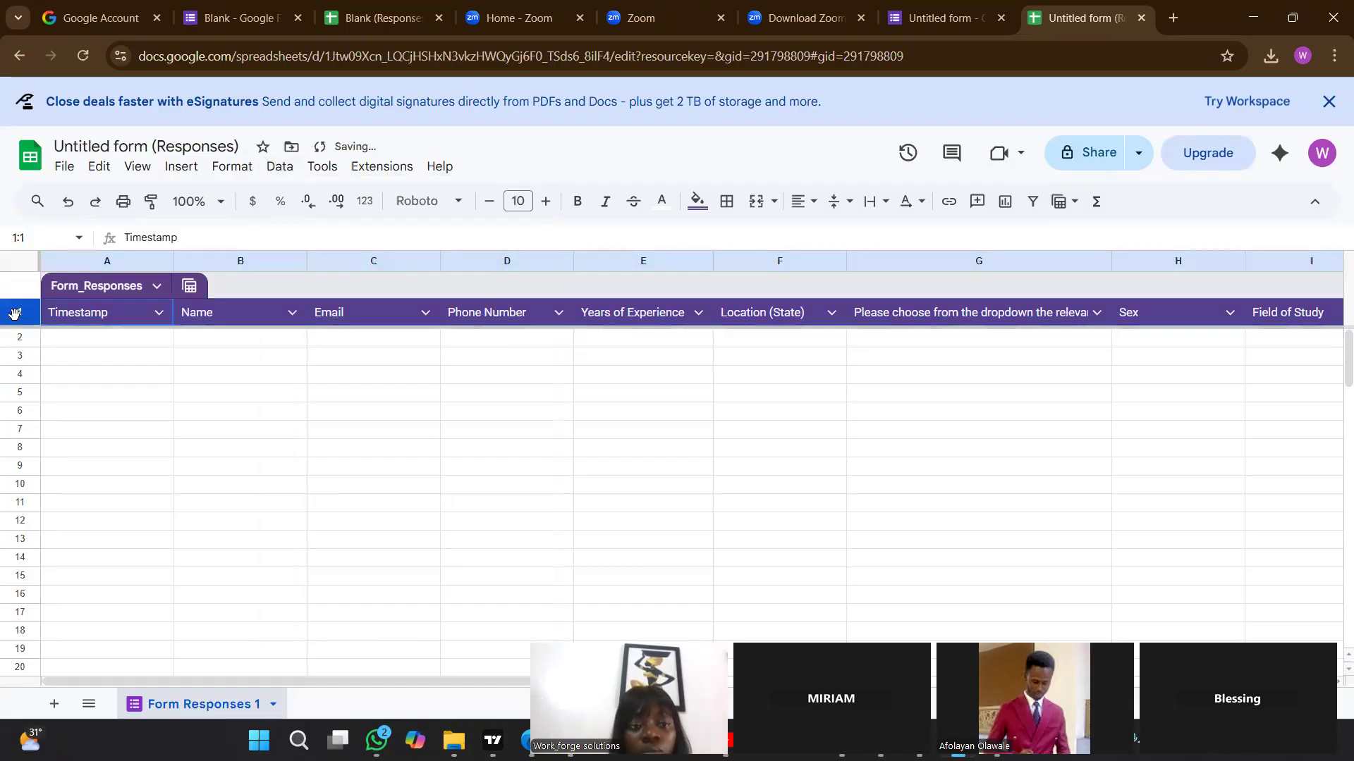
click(322, 168)
mouse_move(279, 166)
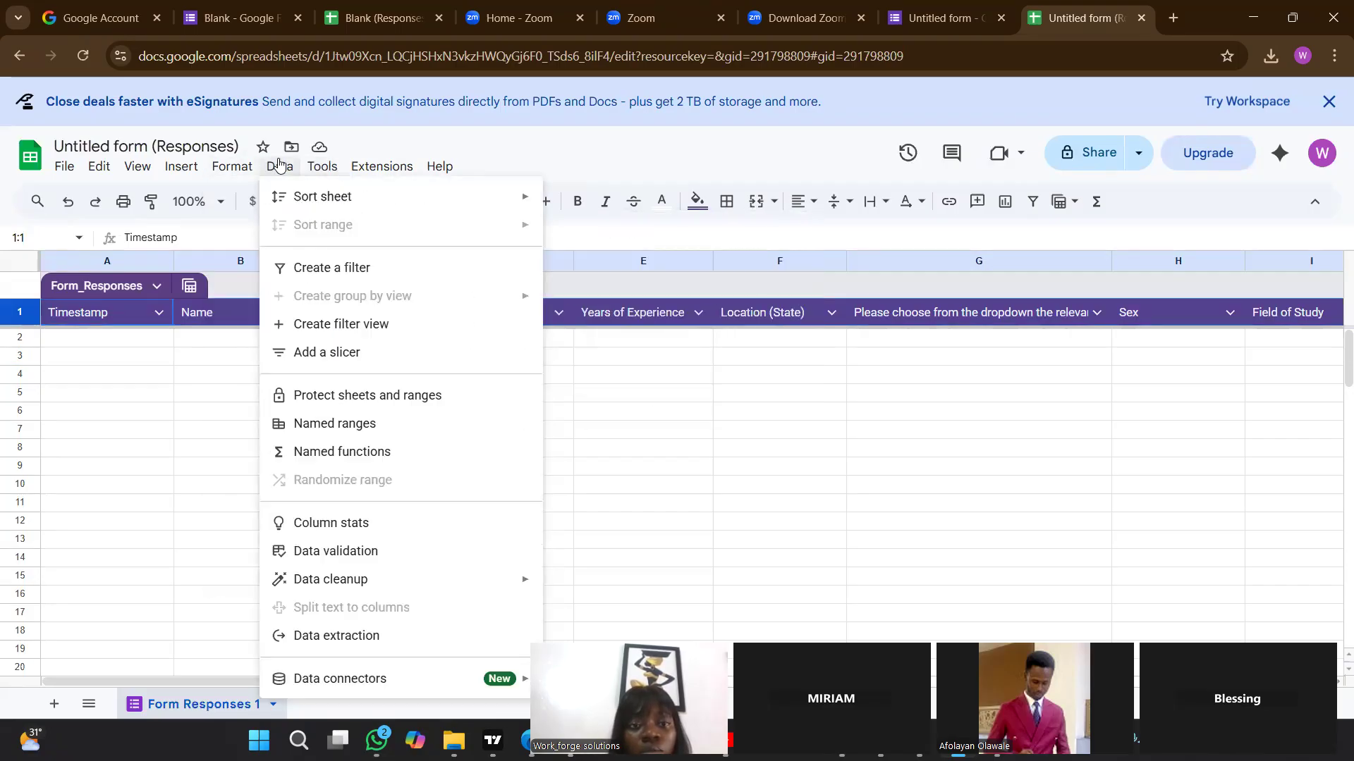
click(339, 269)
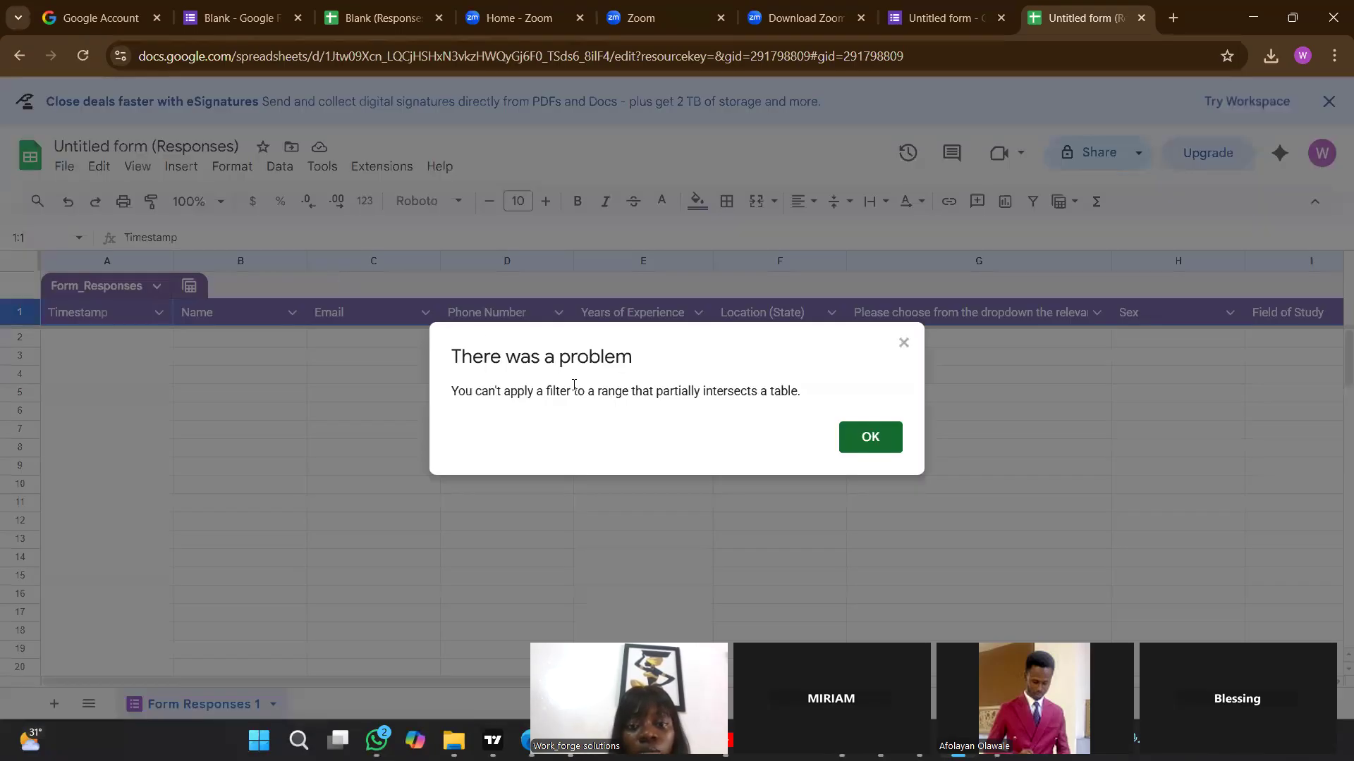
click(856, 446)
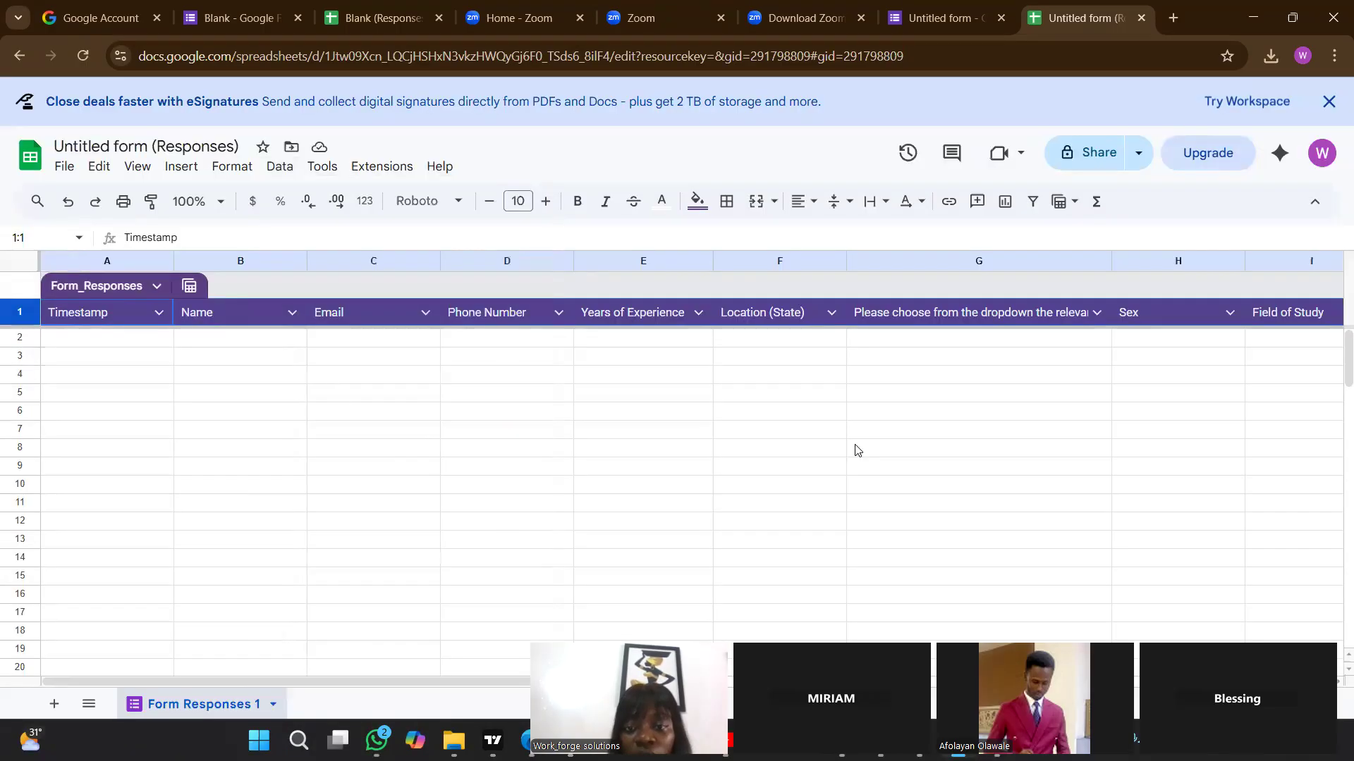
Create a filter with only the Timestamp header cell A1 selected, and undo it.
click(205, 399)
click(78, 338)
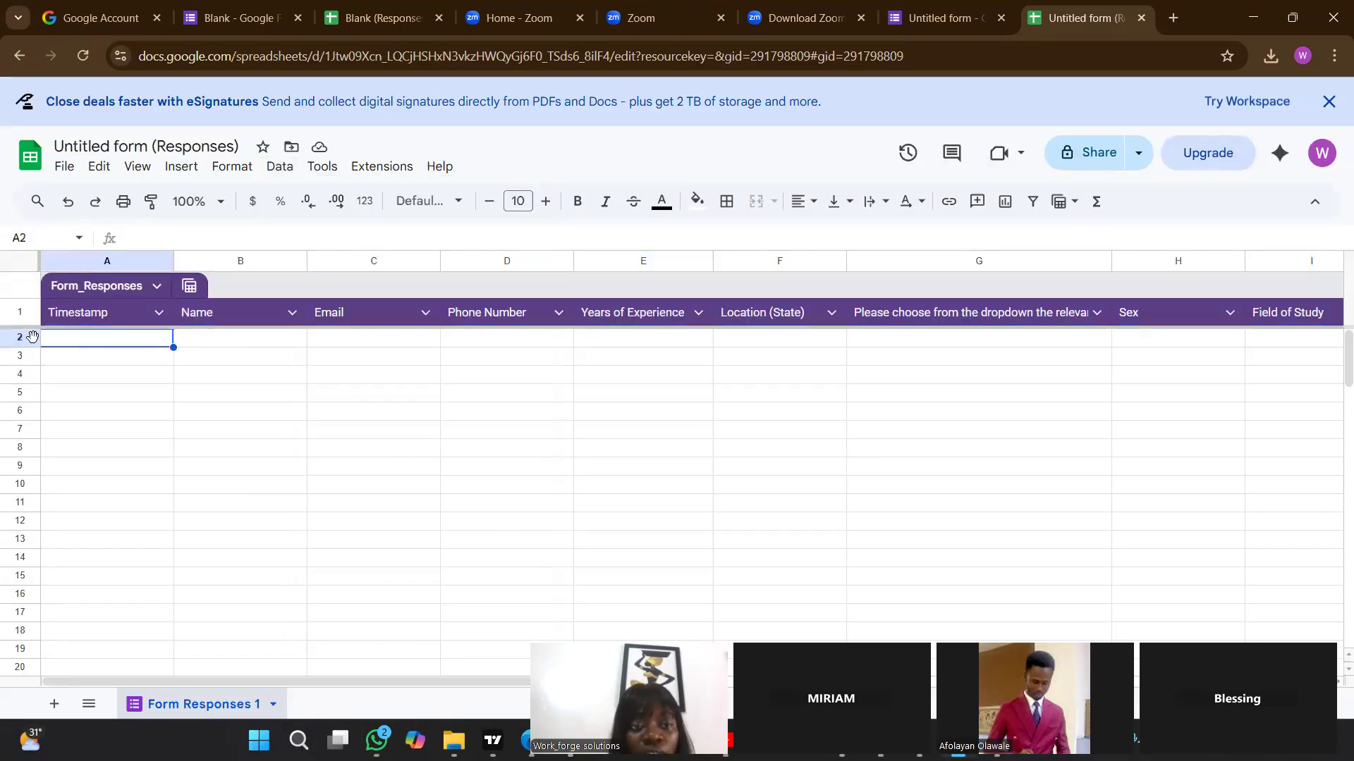
click(134, 316)
click(280, 168)
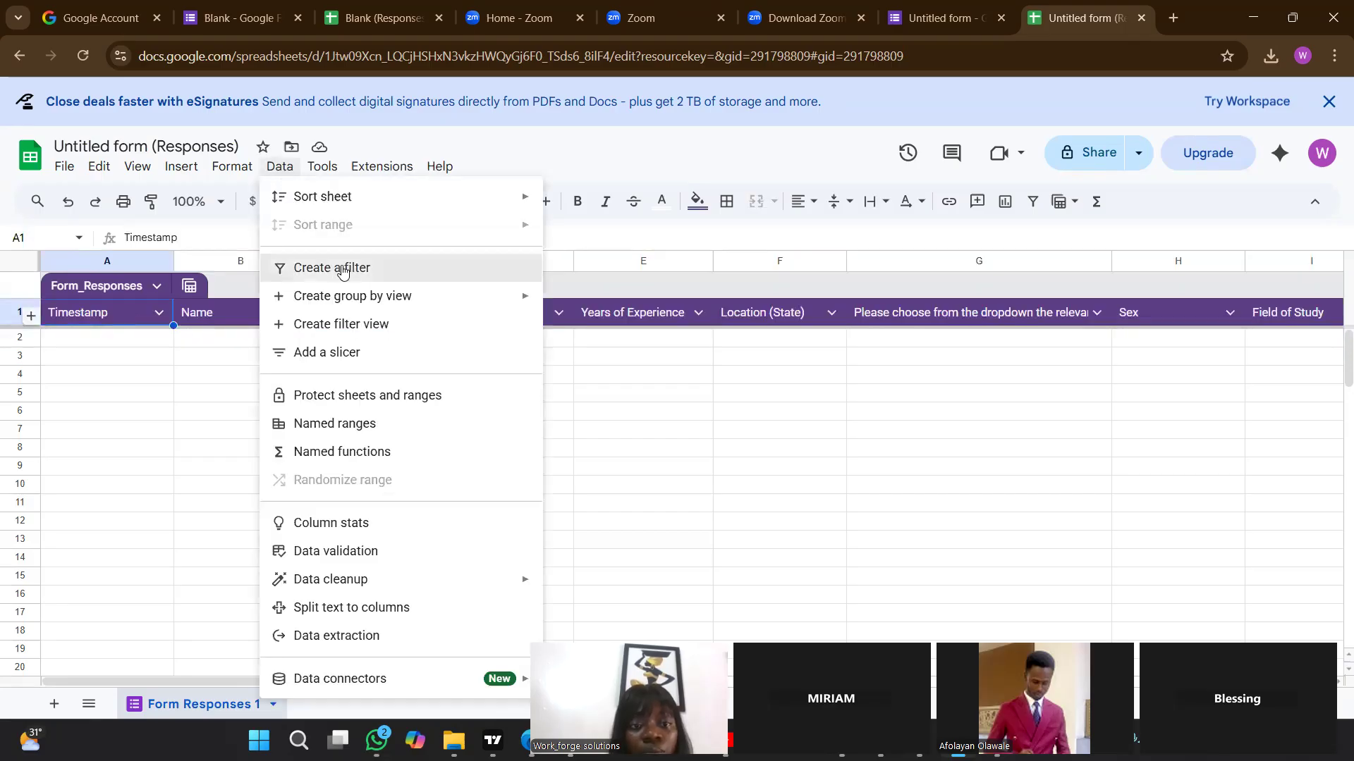
click(342, 269)
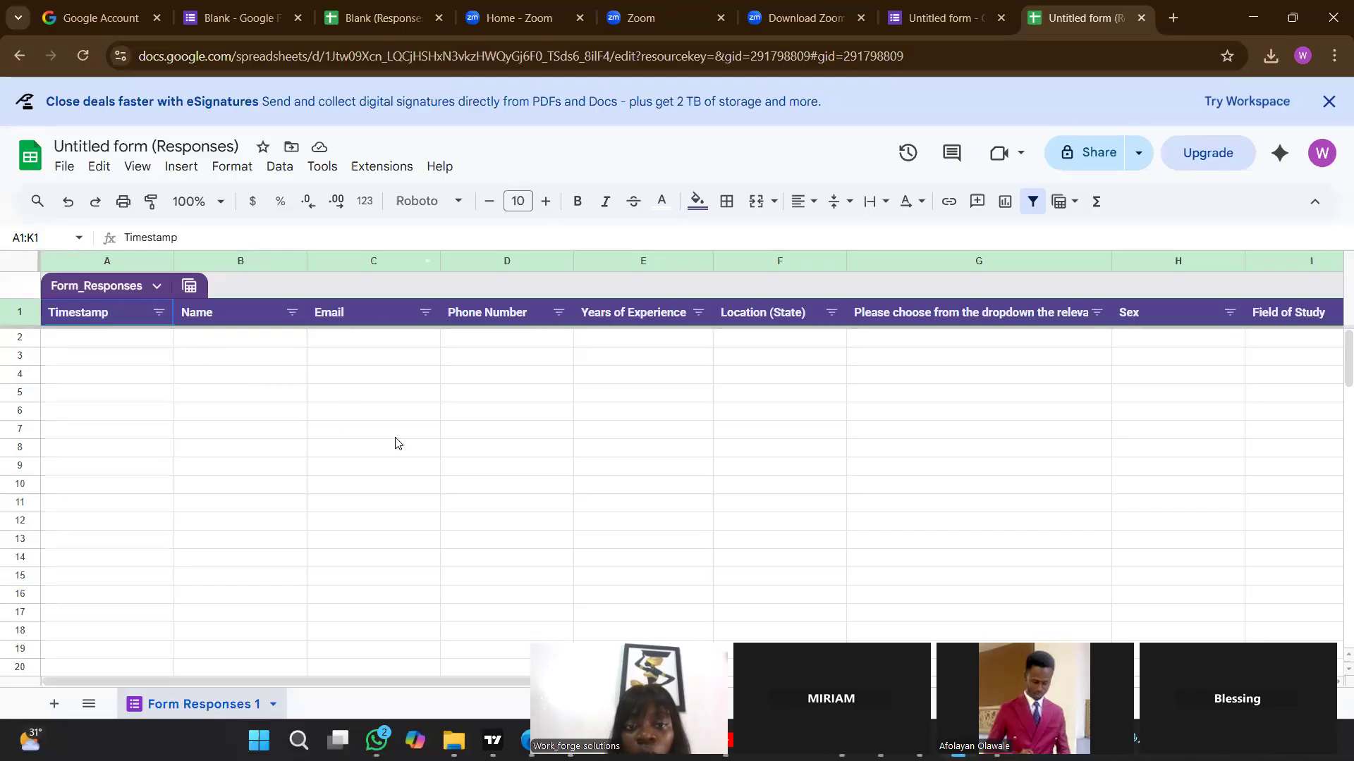
key(ctrl+z)
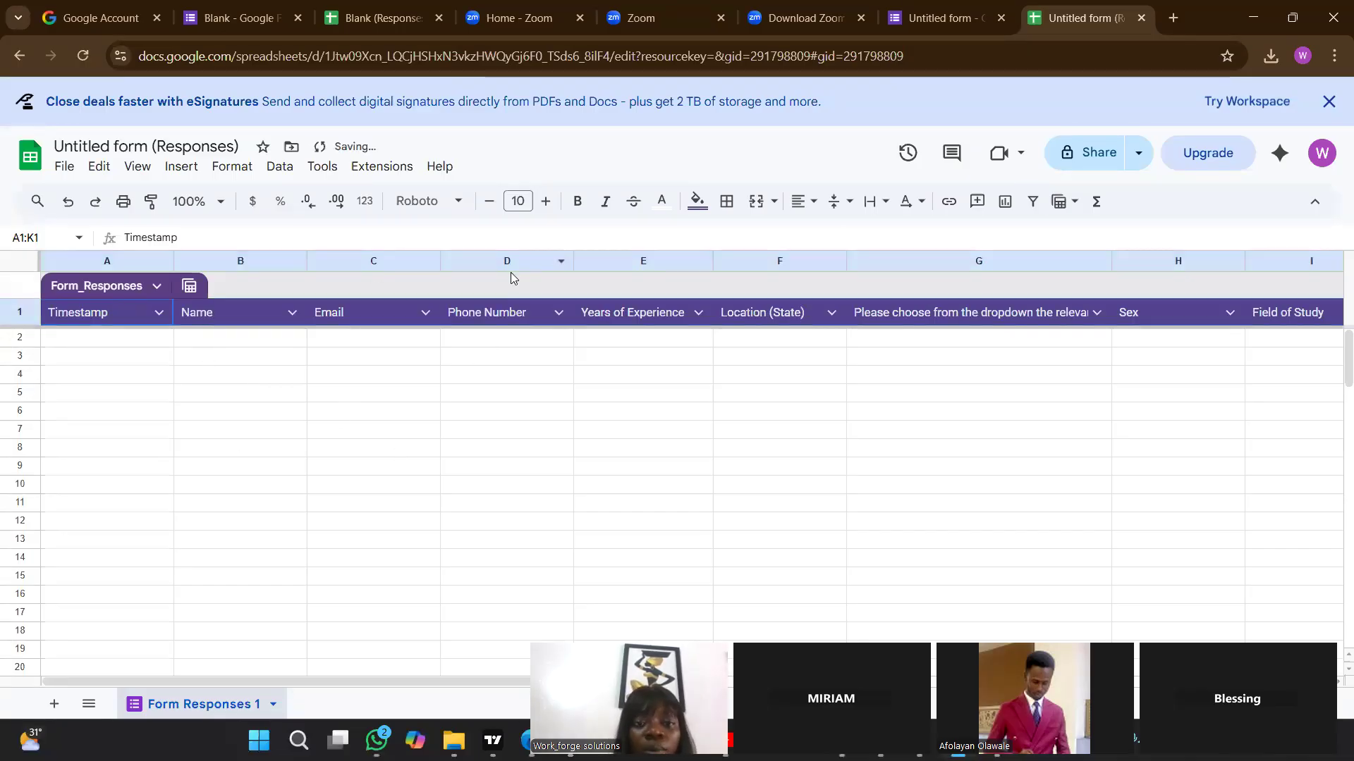
Create a filter on the Form_Responses table's header row, starting from the Name header cell B1.
click(260, 313)
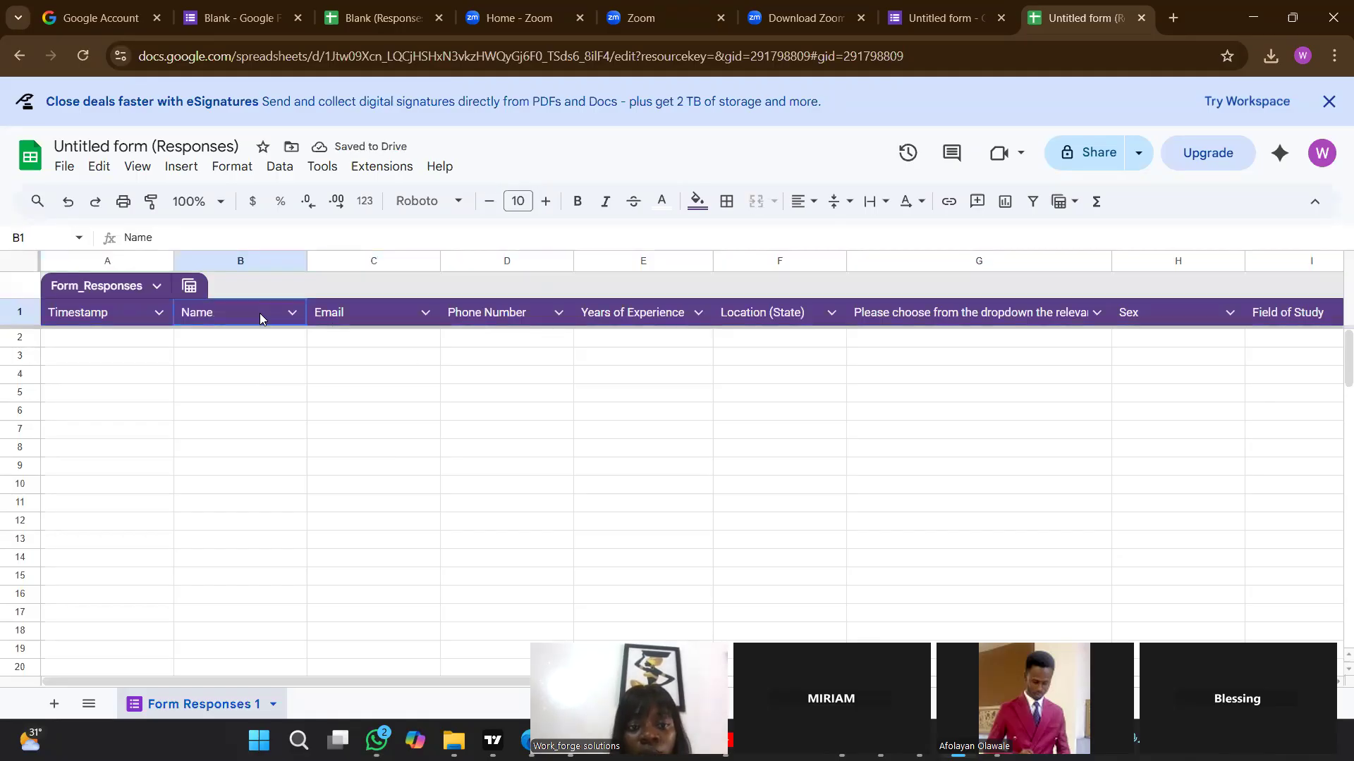
click(280, 167)
click(337, 271)
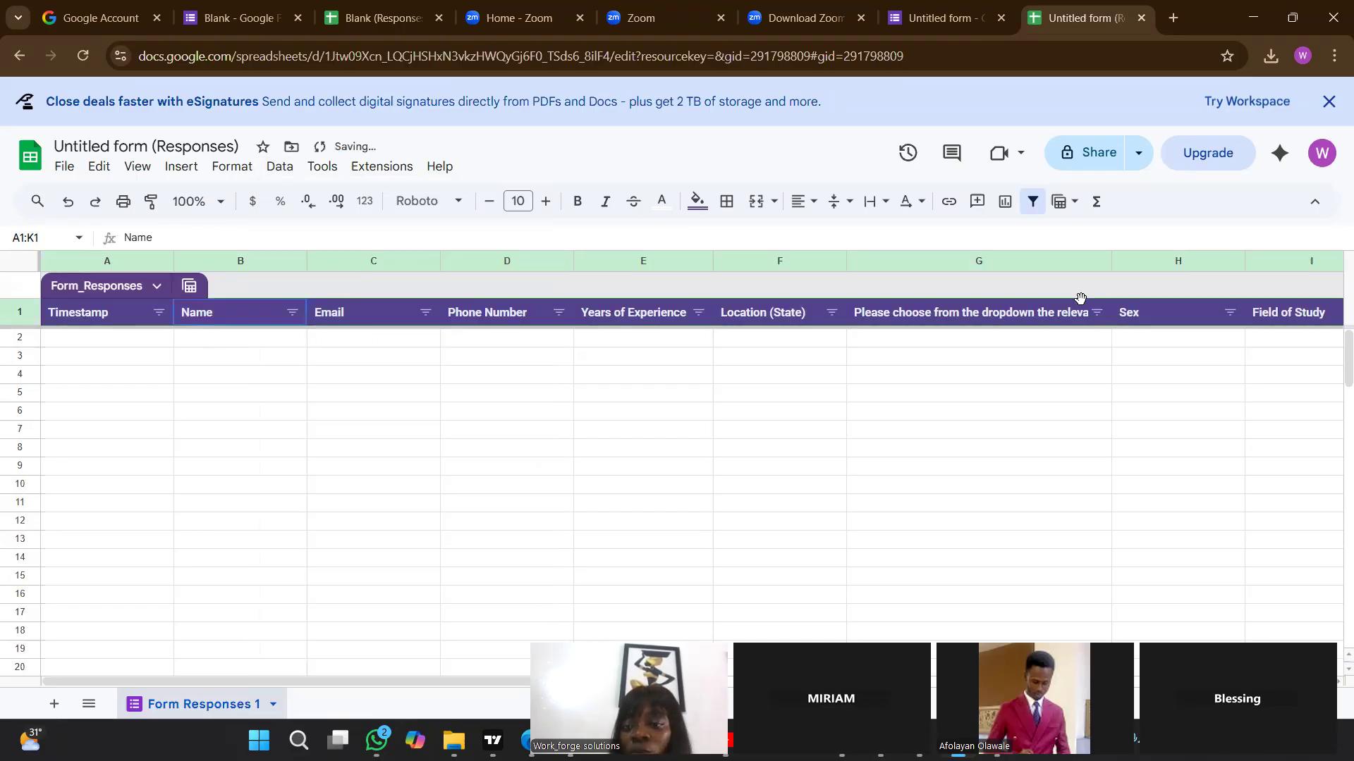
click(1247, 345)
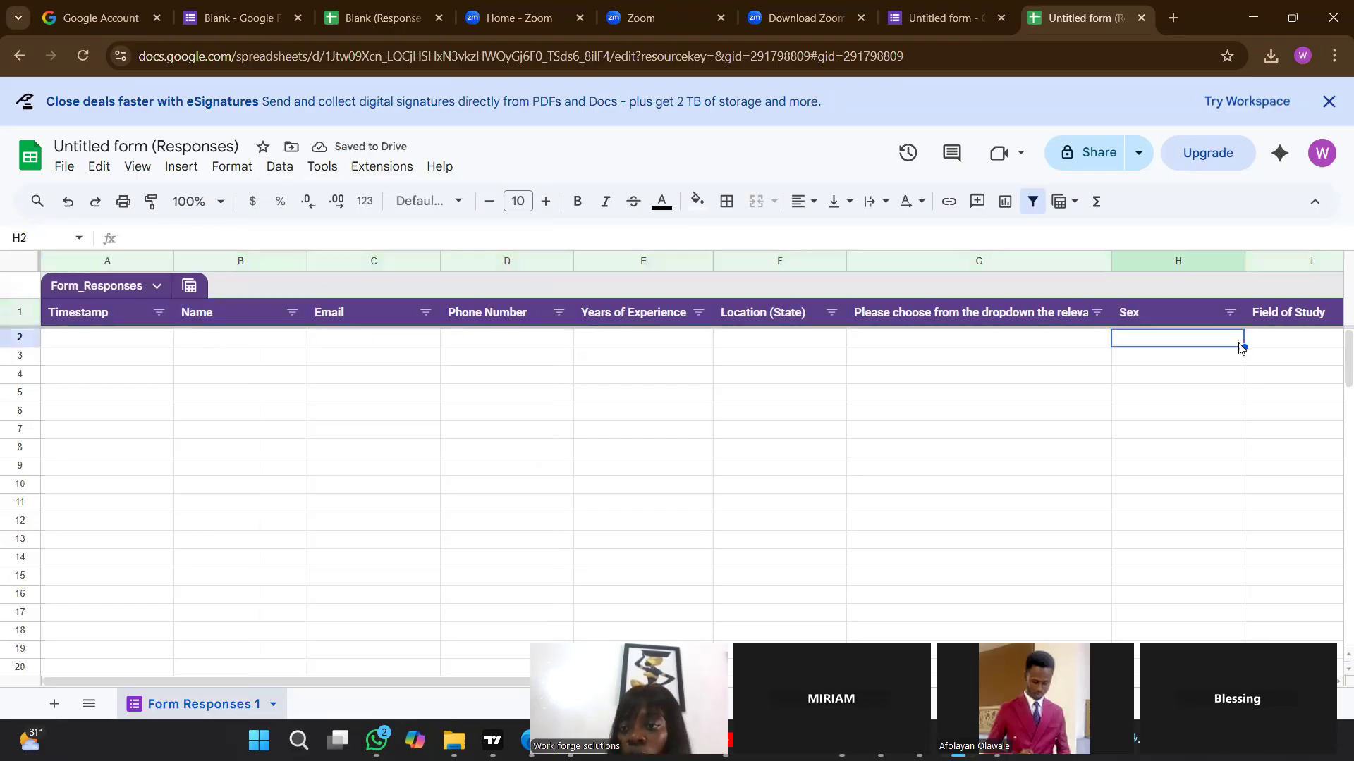
Look across the filtered columns of the response sheet, from Years of Experience to Field of Study.
click(1051, 401)
key(Left)
key(Left)
key(Left)
key(Left)
key(Left)
key(Left)
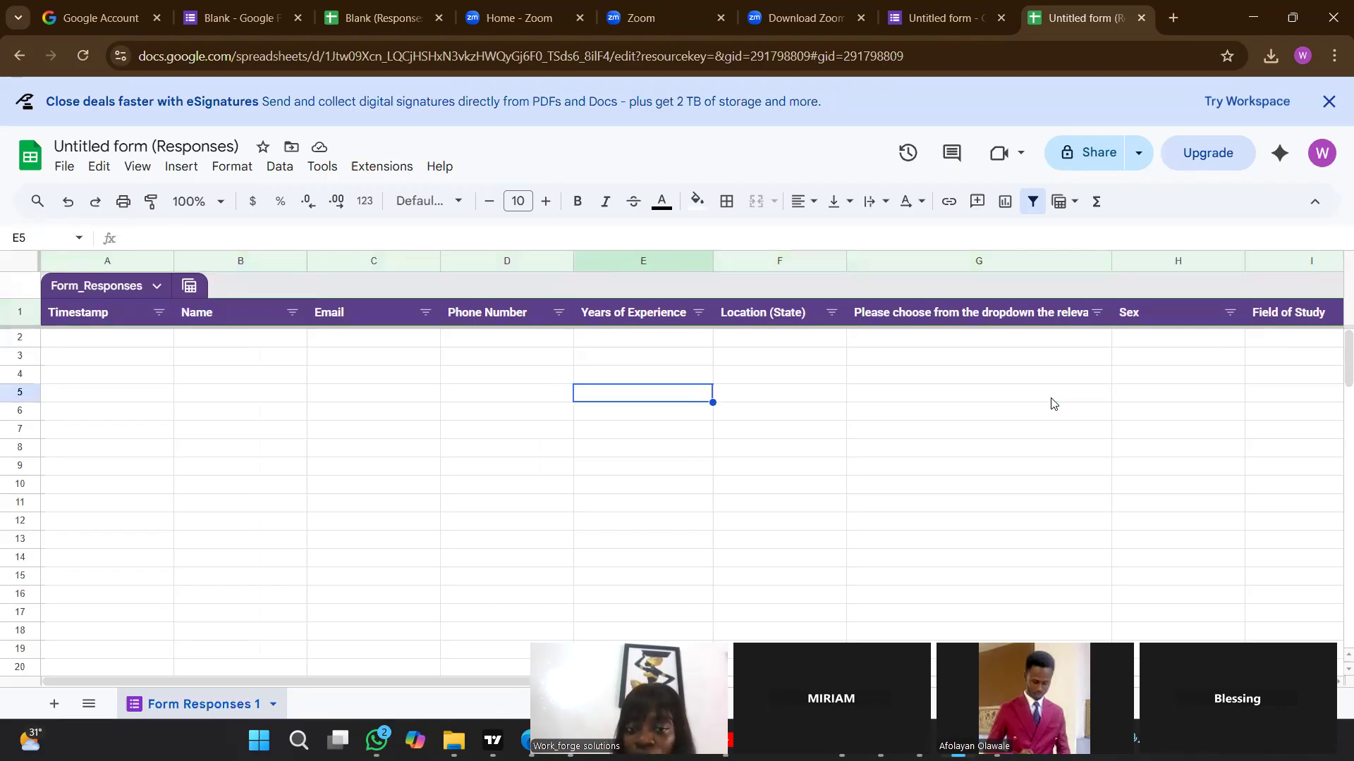
key(Right)
key(Right)
key(Right)
key(Right)
key(Right)
key(Right)
key(Right)
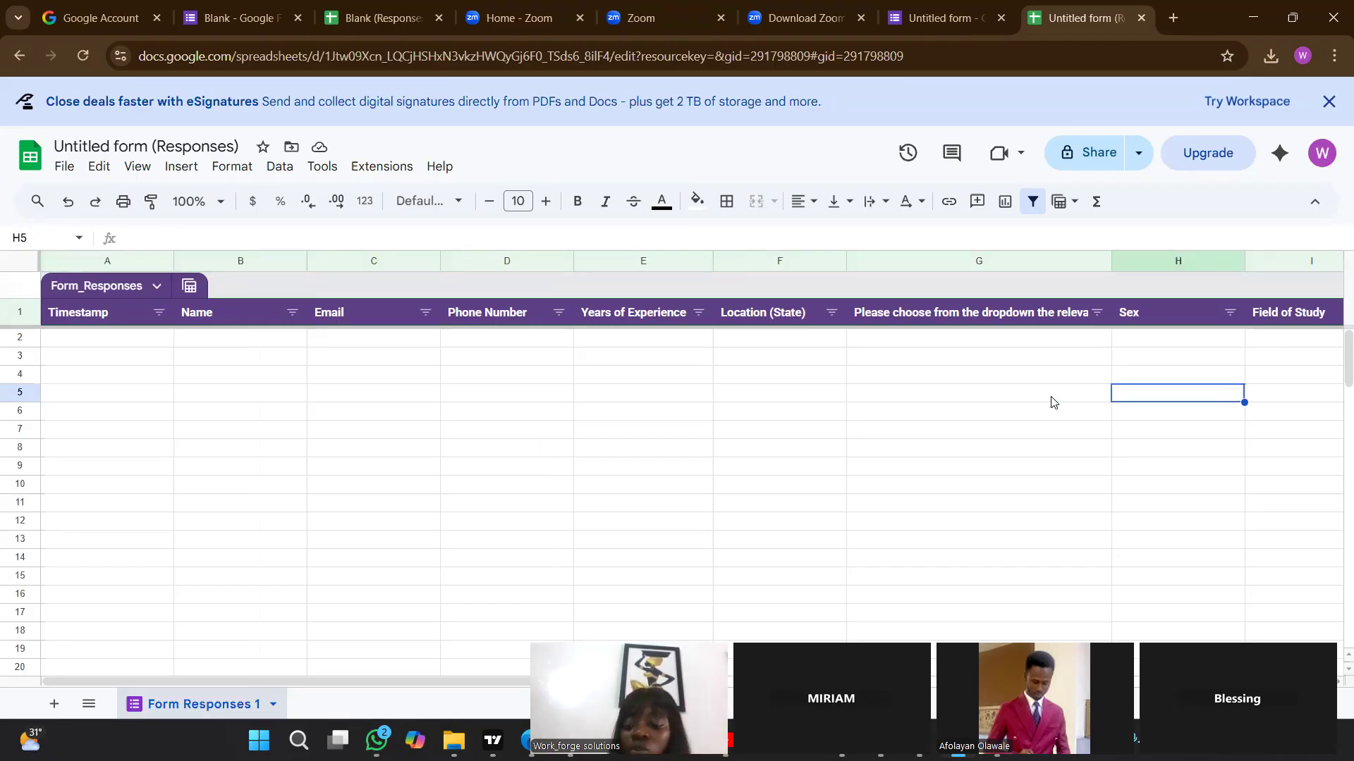
key(Left)
key(Left)
key(Left)
key(Left)
key(Right)
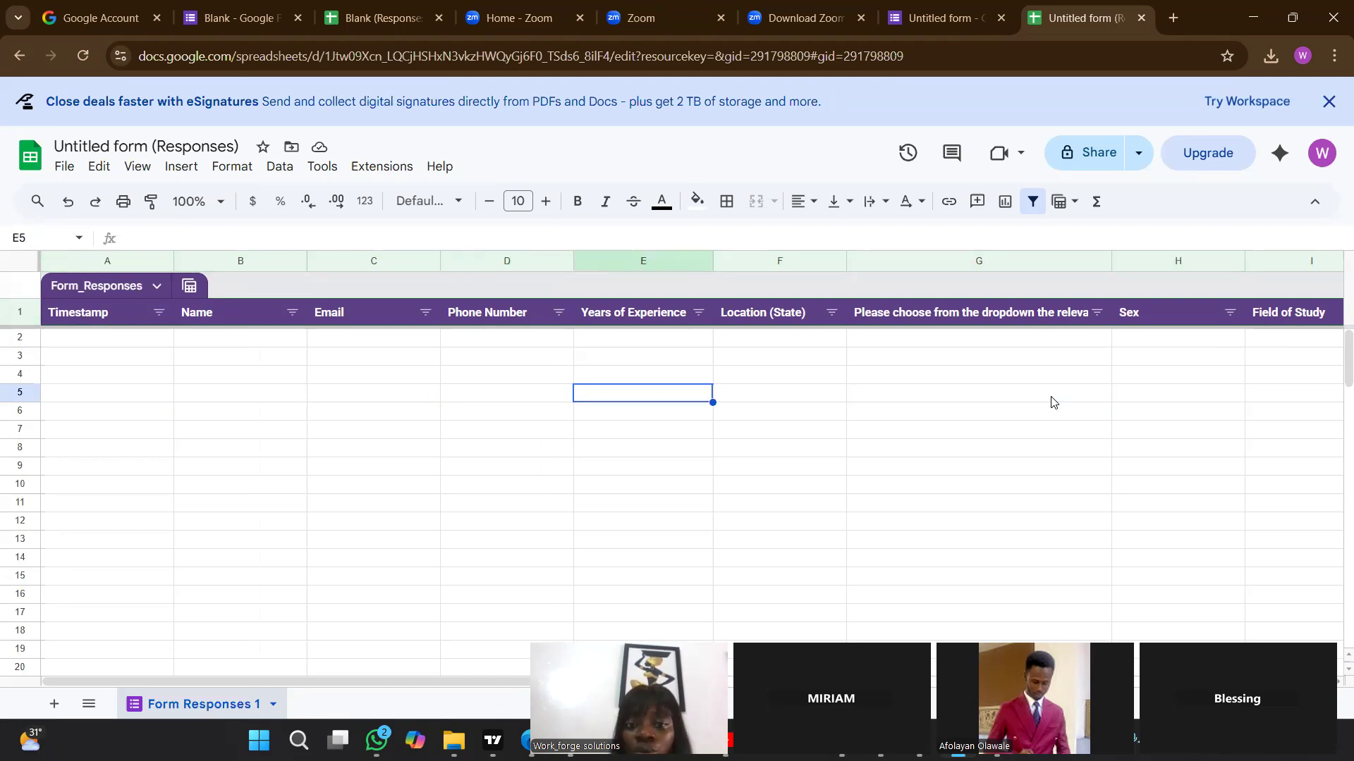
scroll(536, 315, right, 1)
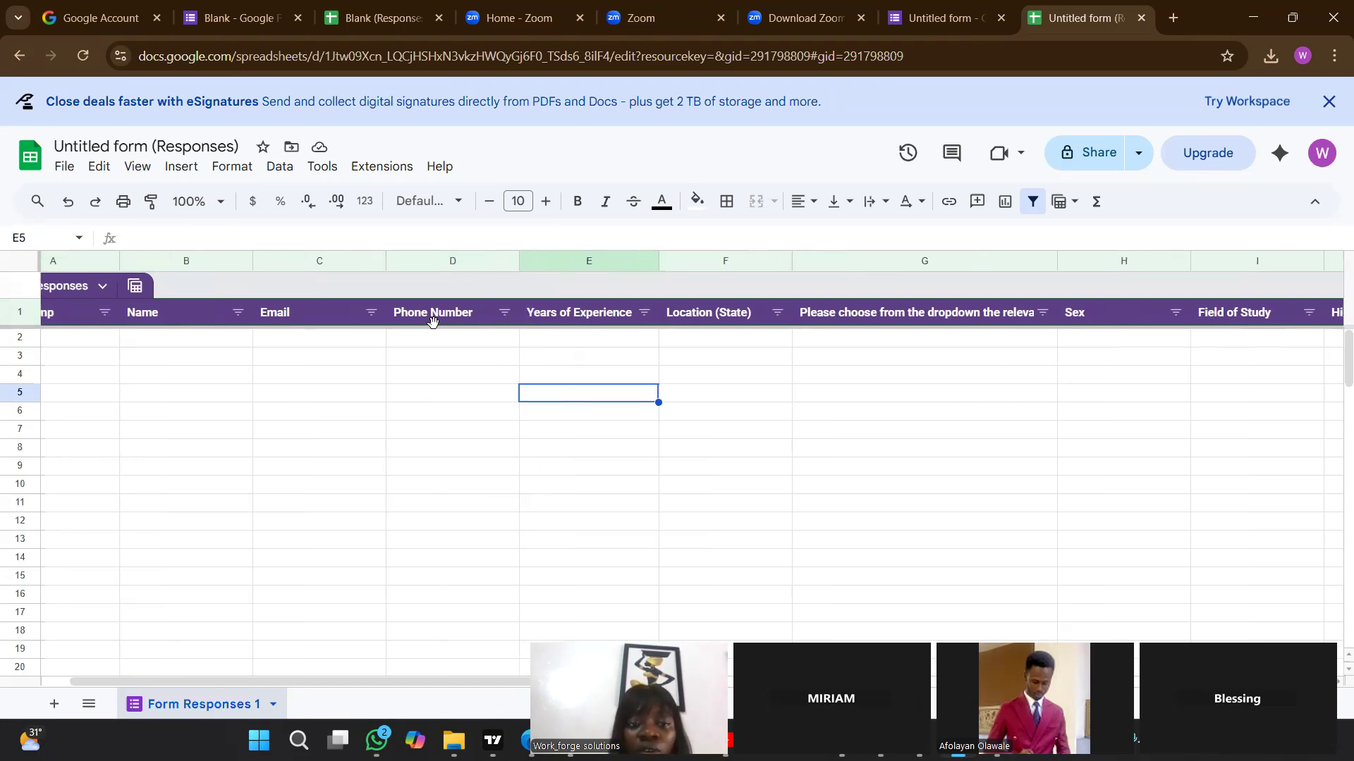
Examine the sort and filter options of the certifications column (G) in the response sheet.
click(194, 380)
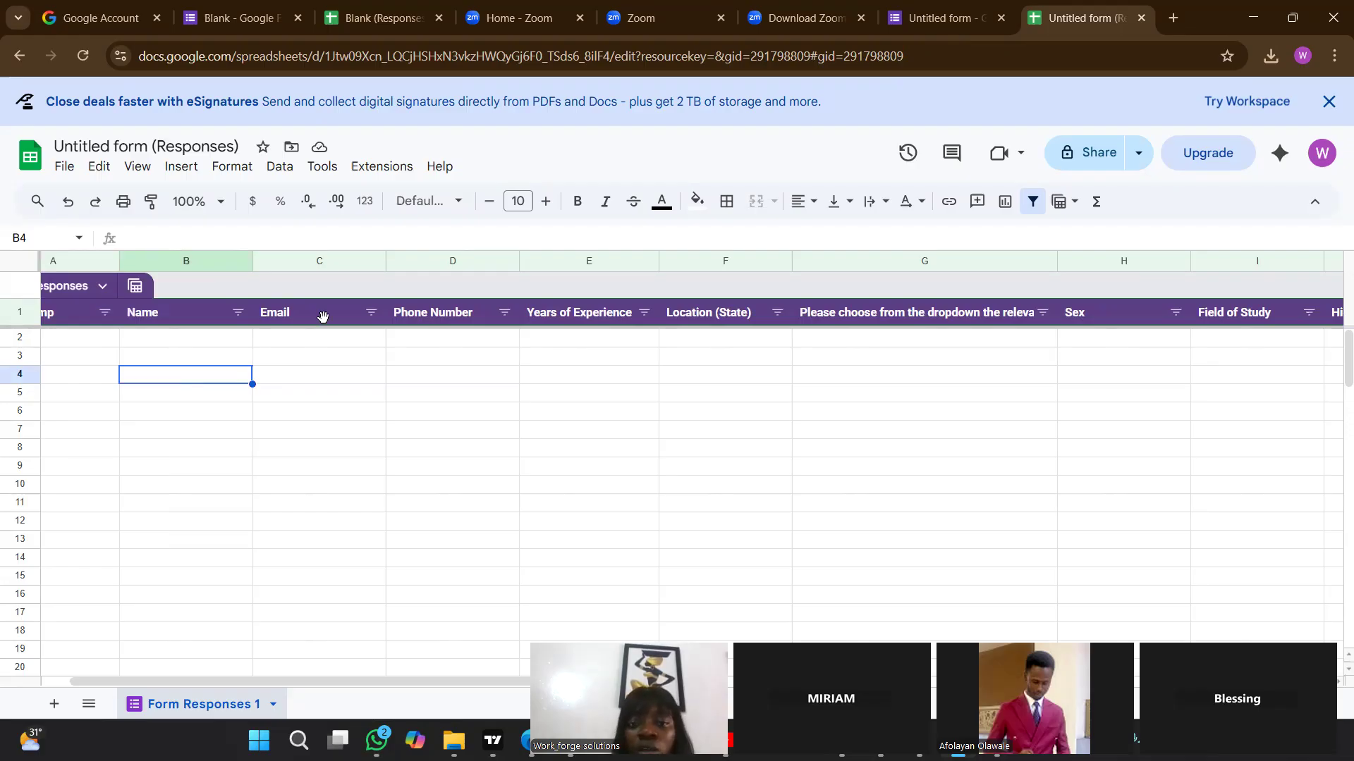
click(599, 374)
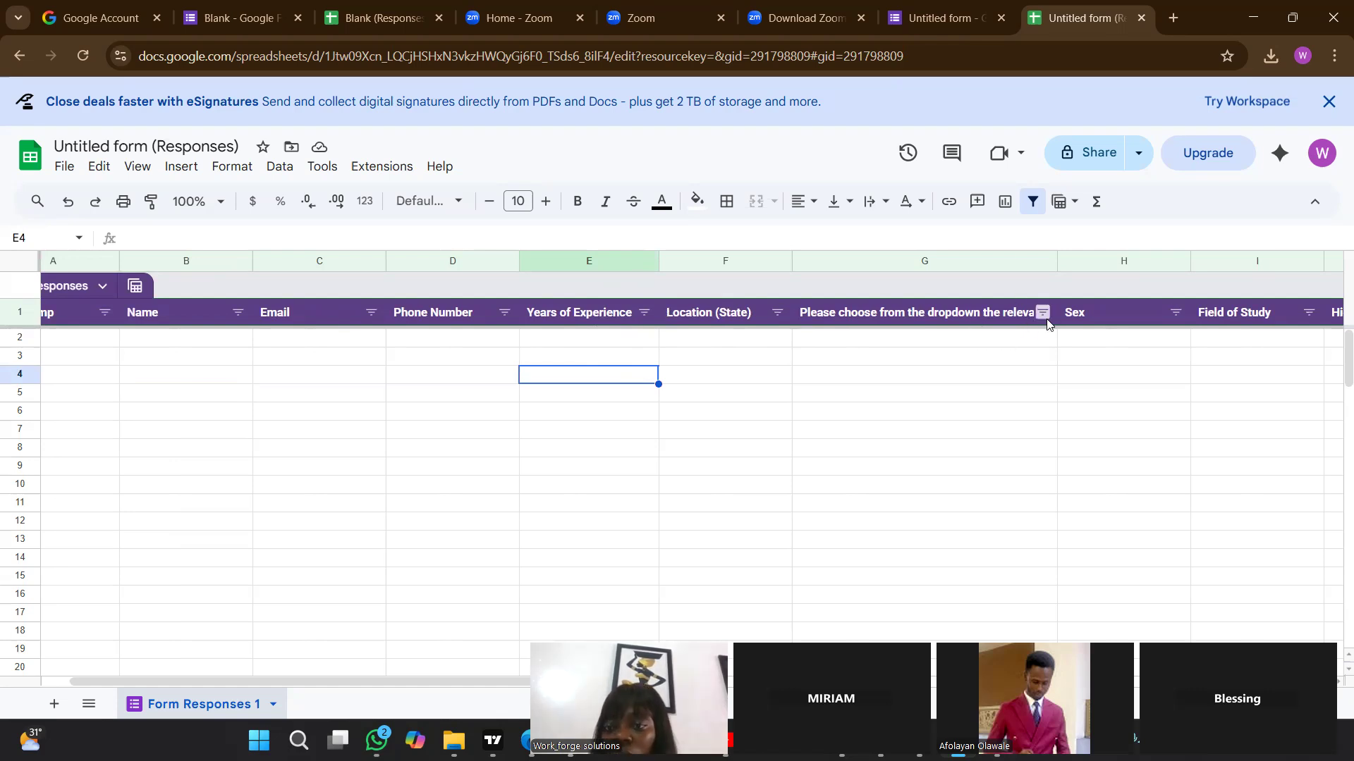
click(1013, 315)
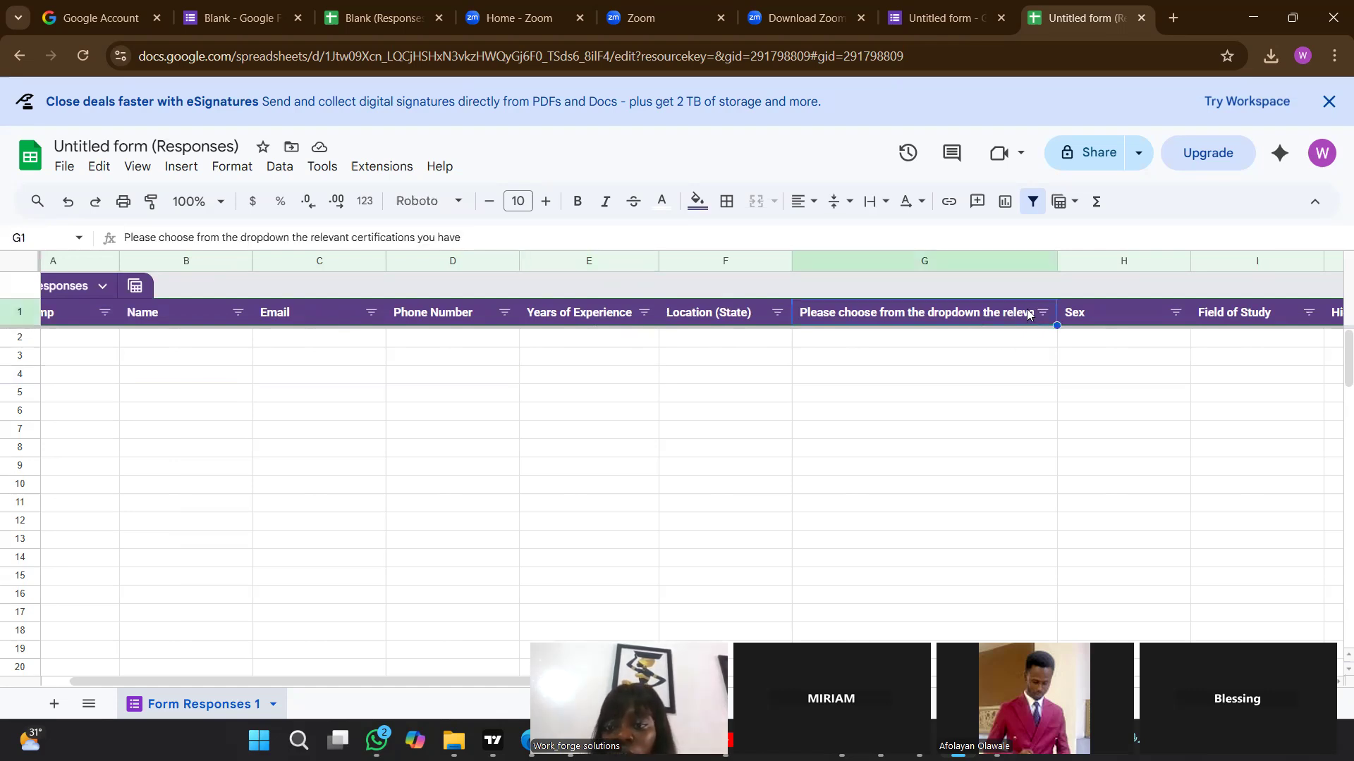
click(1042, 312)
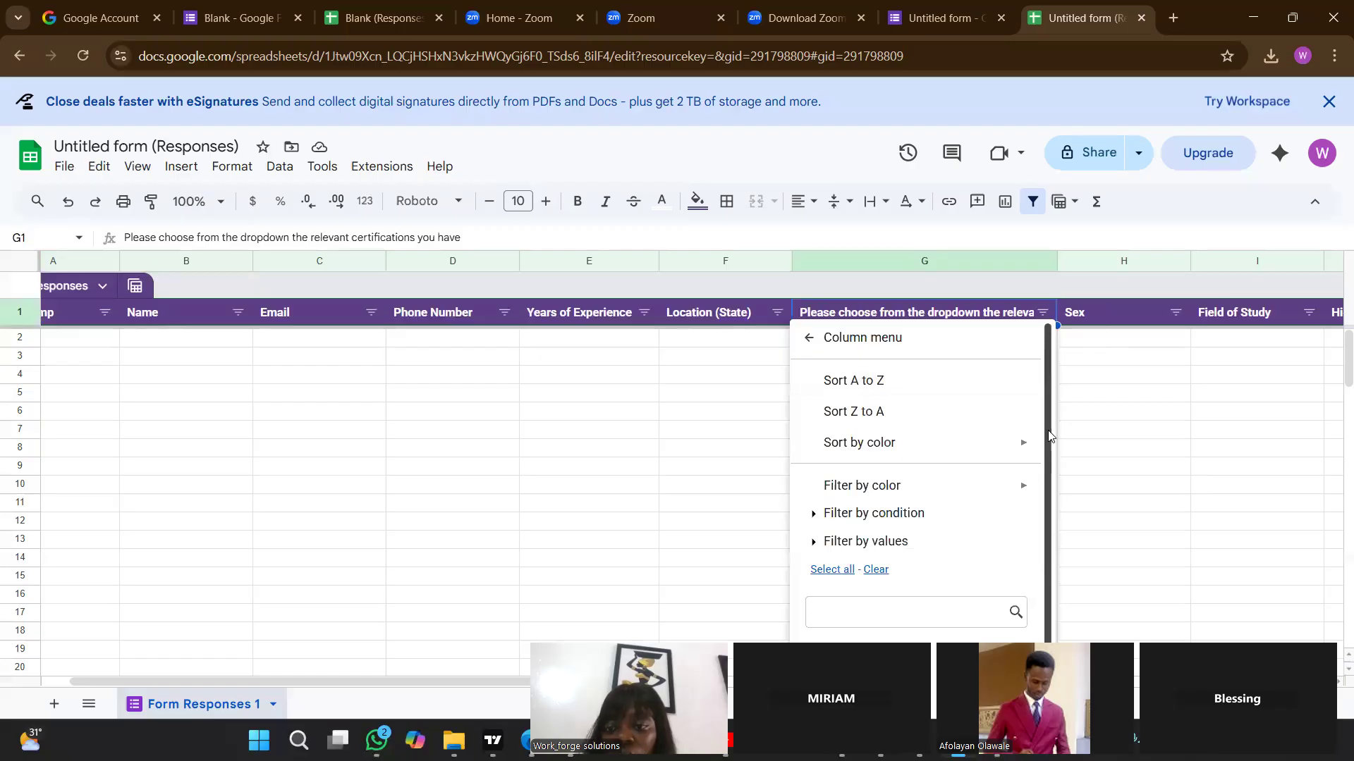
scroll(1050, 465, down, 2)
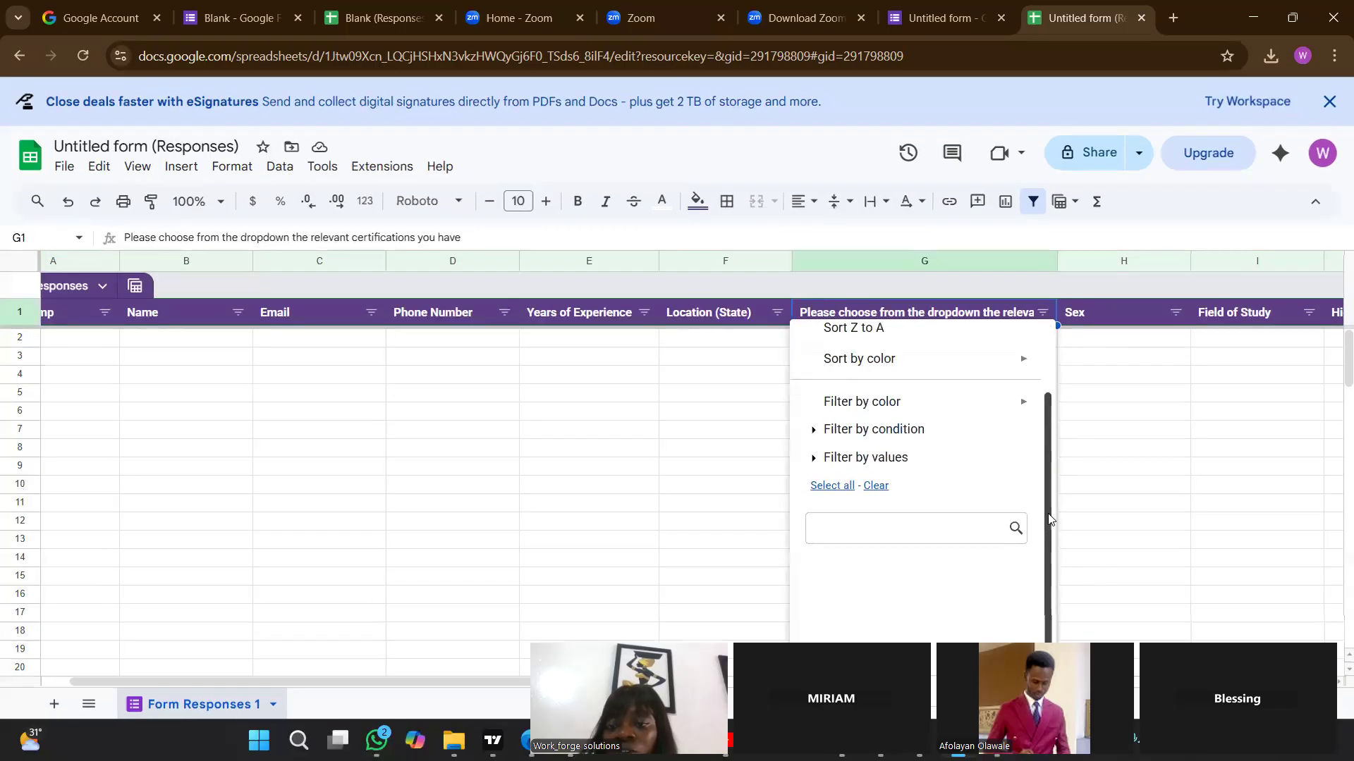
click(1115, 485)
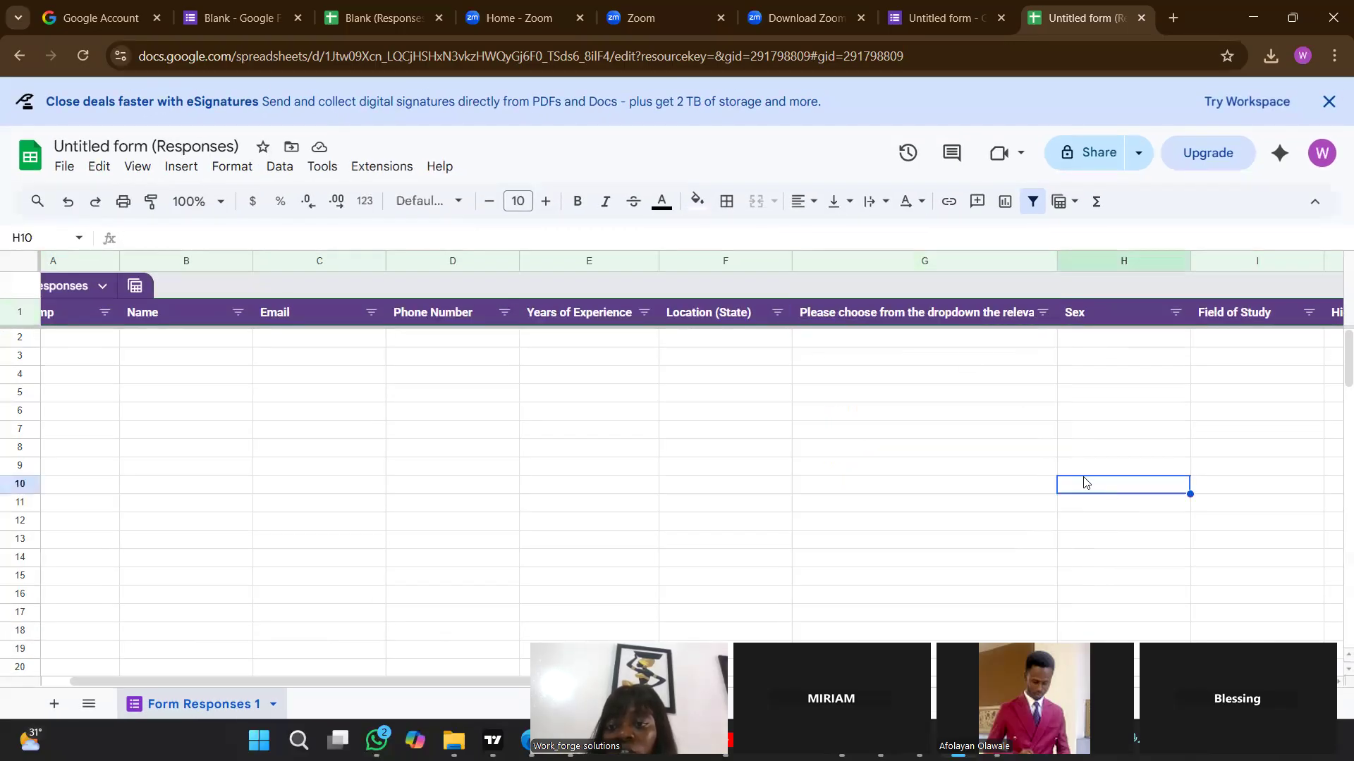
click(924, 377)
scroll(931, 366, down, 1)
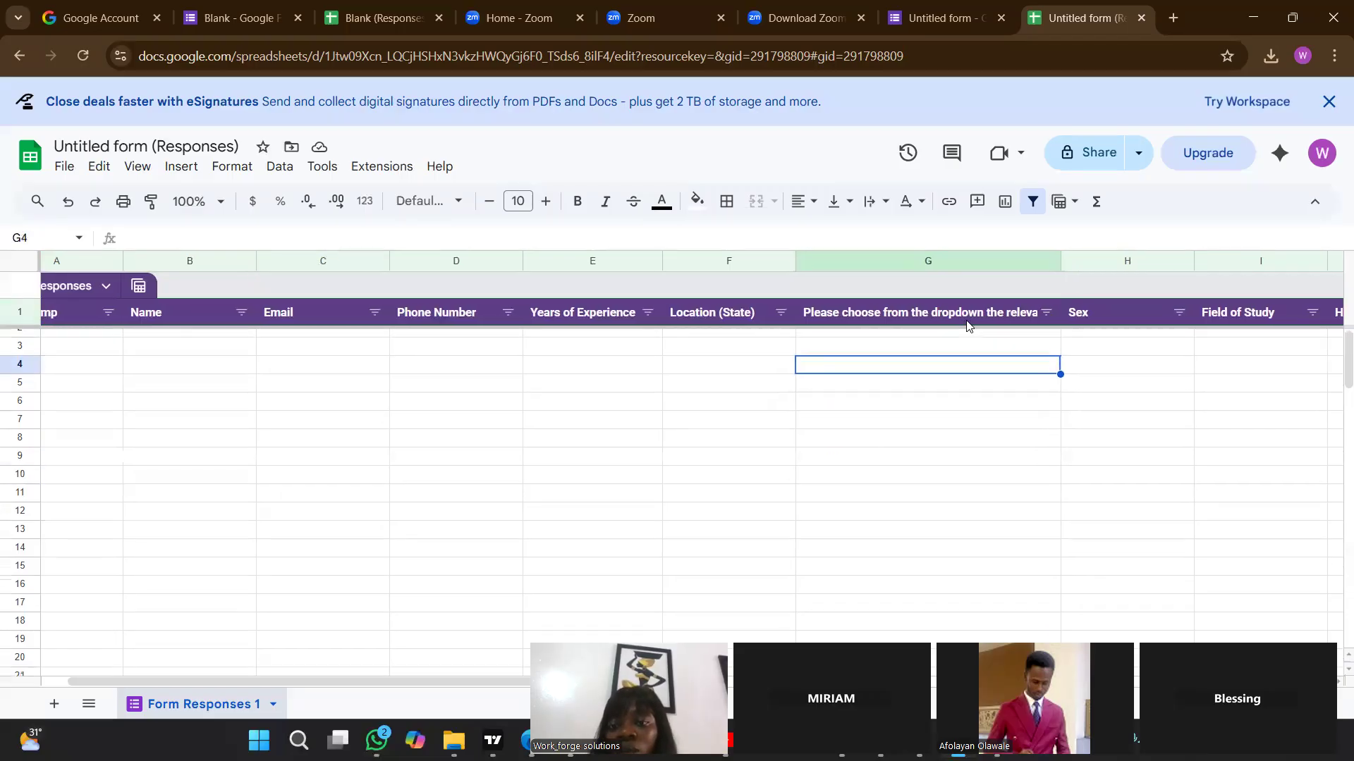
Insert one column immediately to the right of the certifications column (G).
click(982, 259)
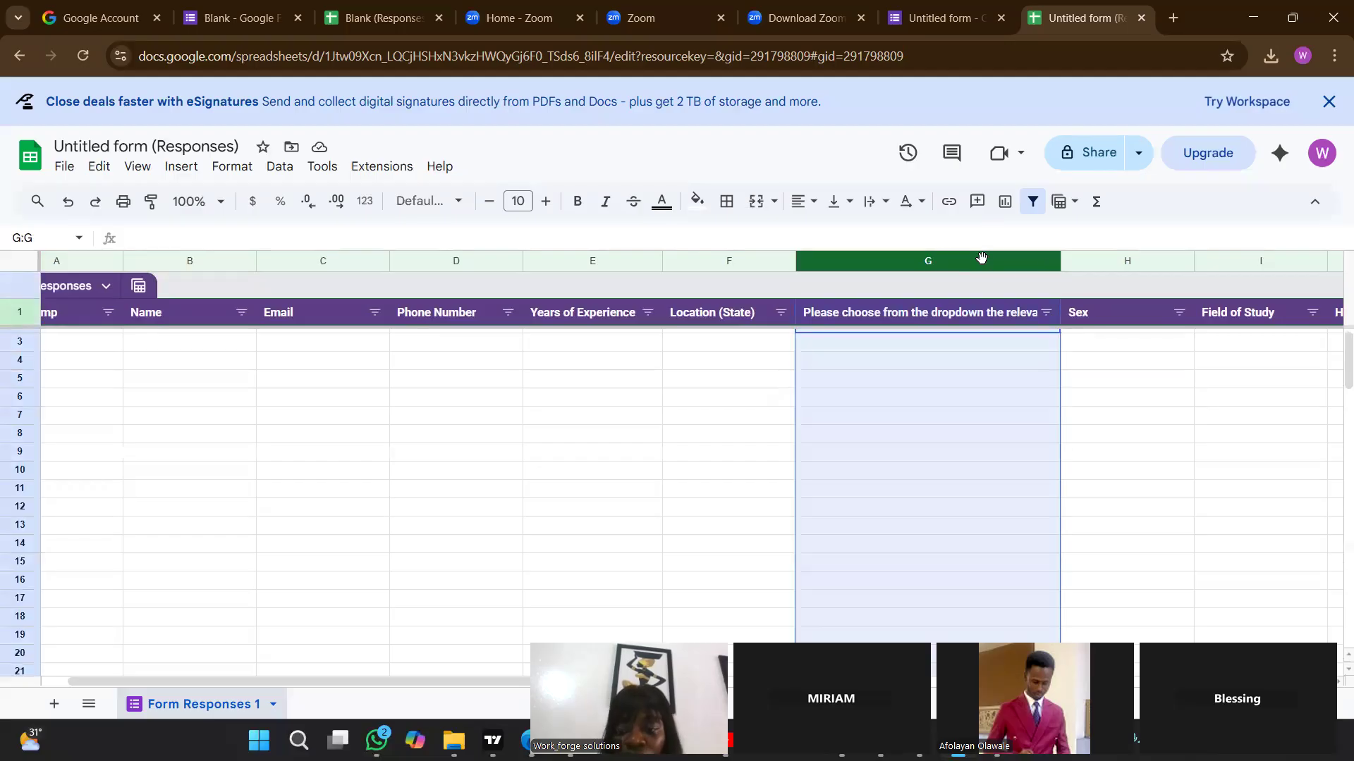
right_click(935, 257)
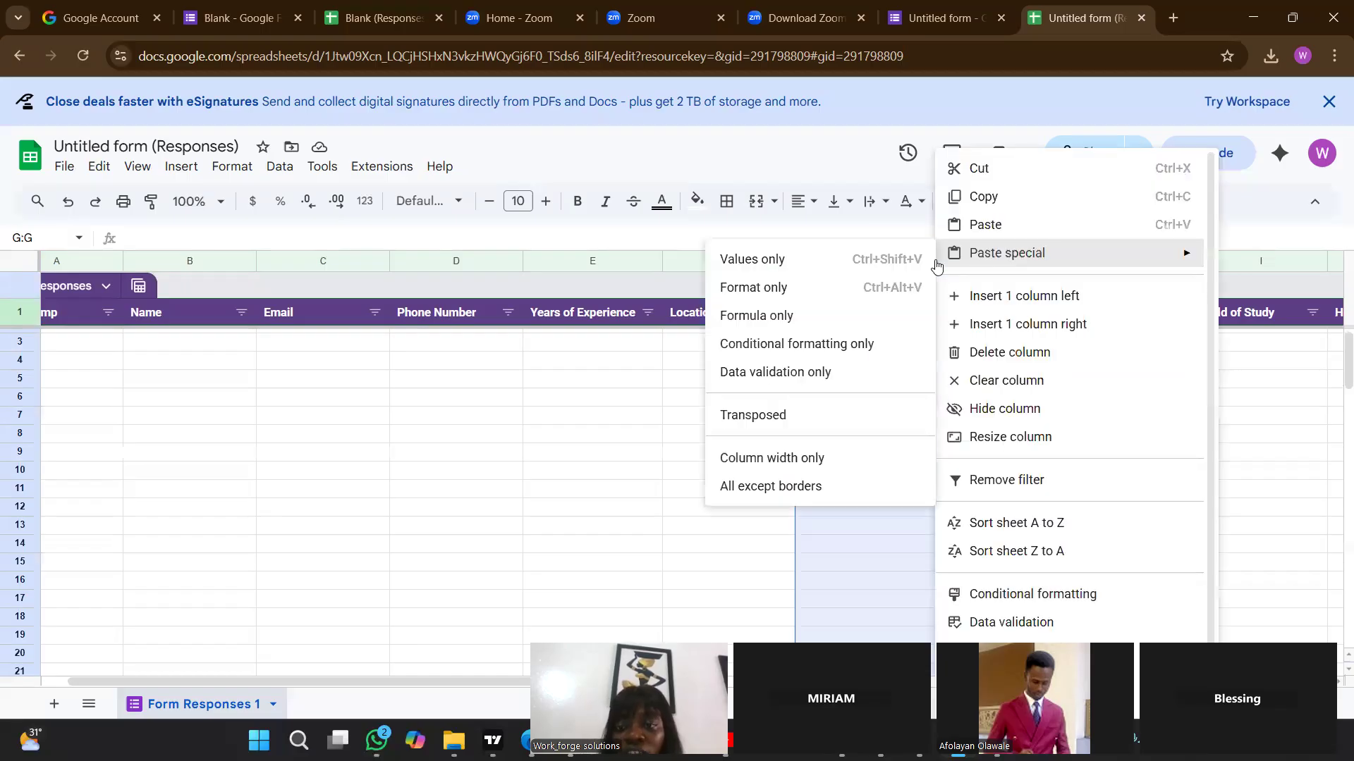
click(1015, 324)
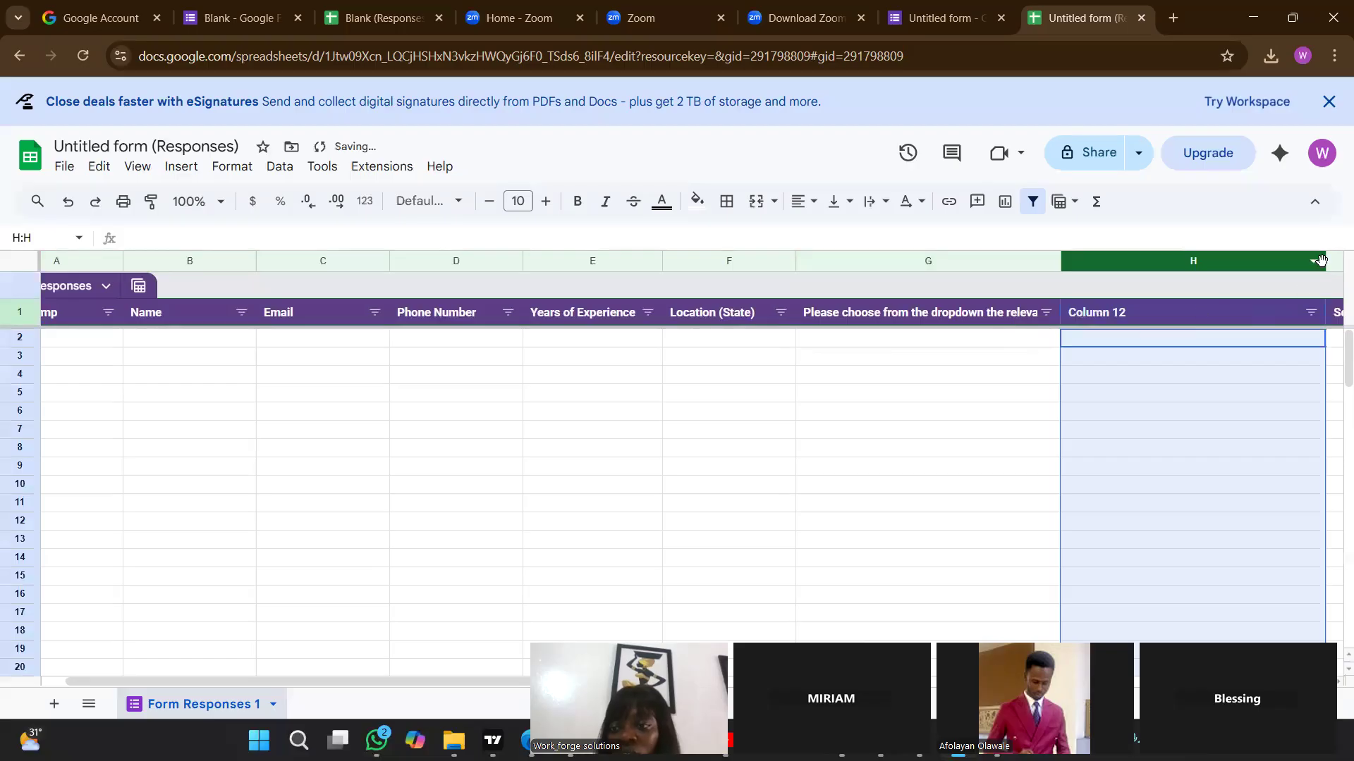
Adjust the widths of the new column H and the neighbouring certifications column G, making G narrower.
drag(1325, 261, 1195, 266)
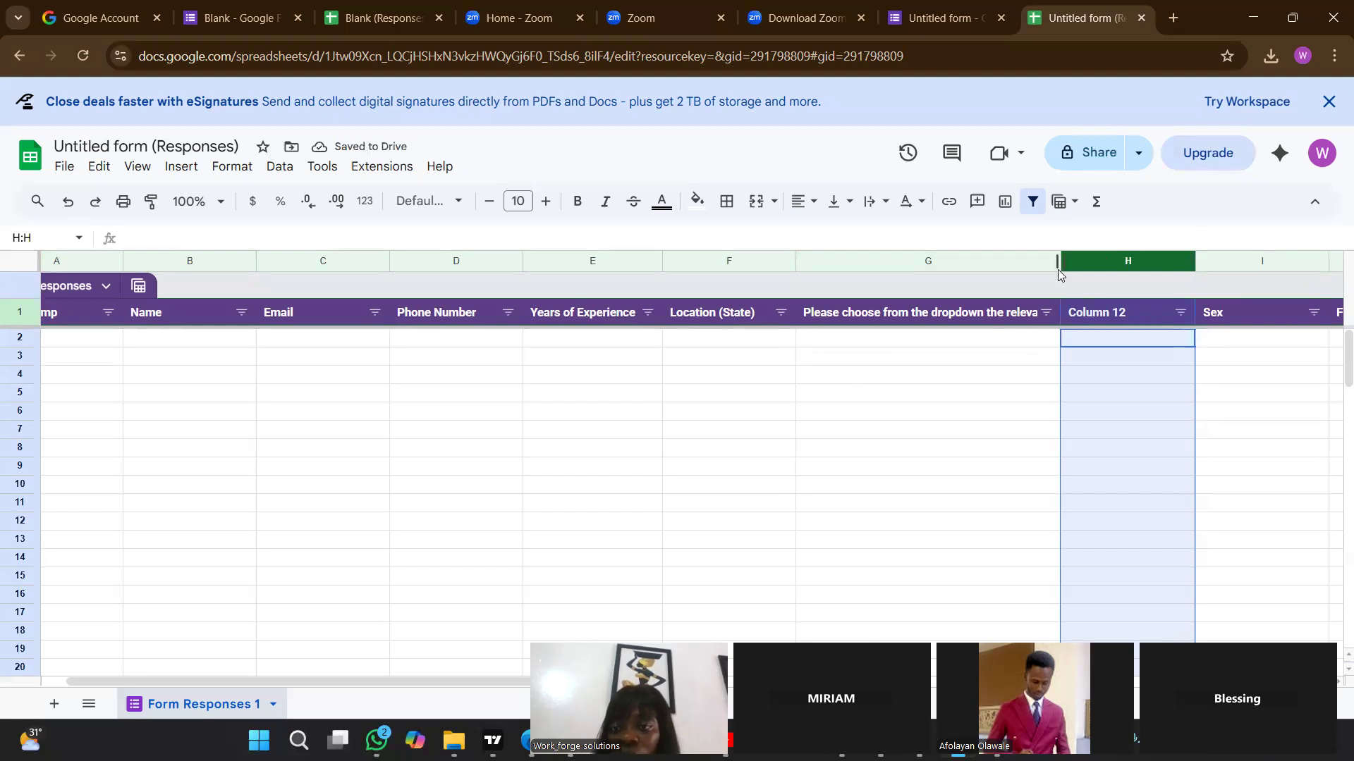
drag(1060, 263, 985, 264)
drag(1122, 262, 1206, 263)
click(1055, 344)
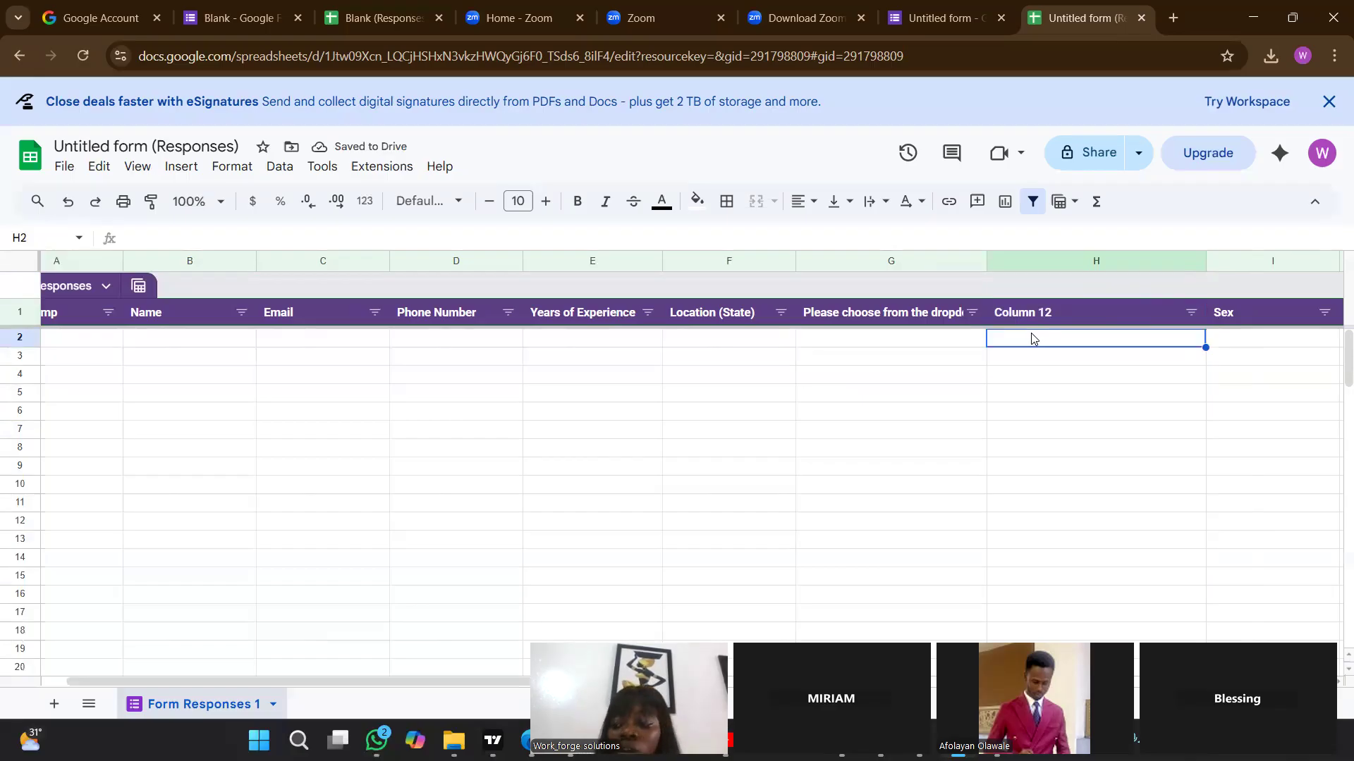
Look across the response sheet's headers from the certifications column to the CV upload column and back to Field of Study.
click(961, 323)
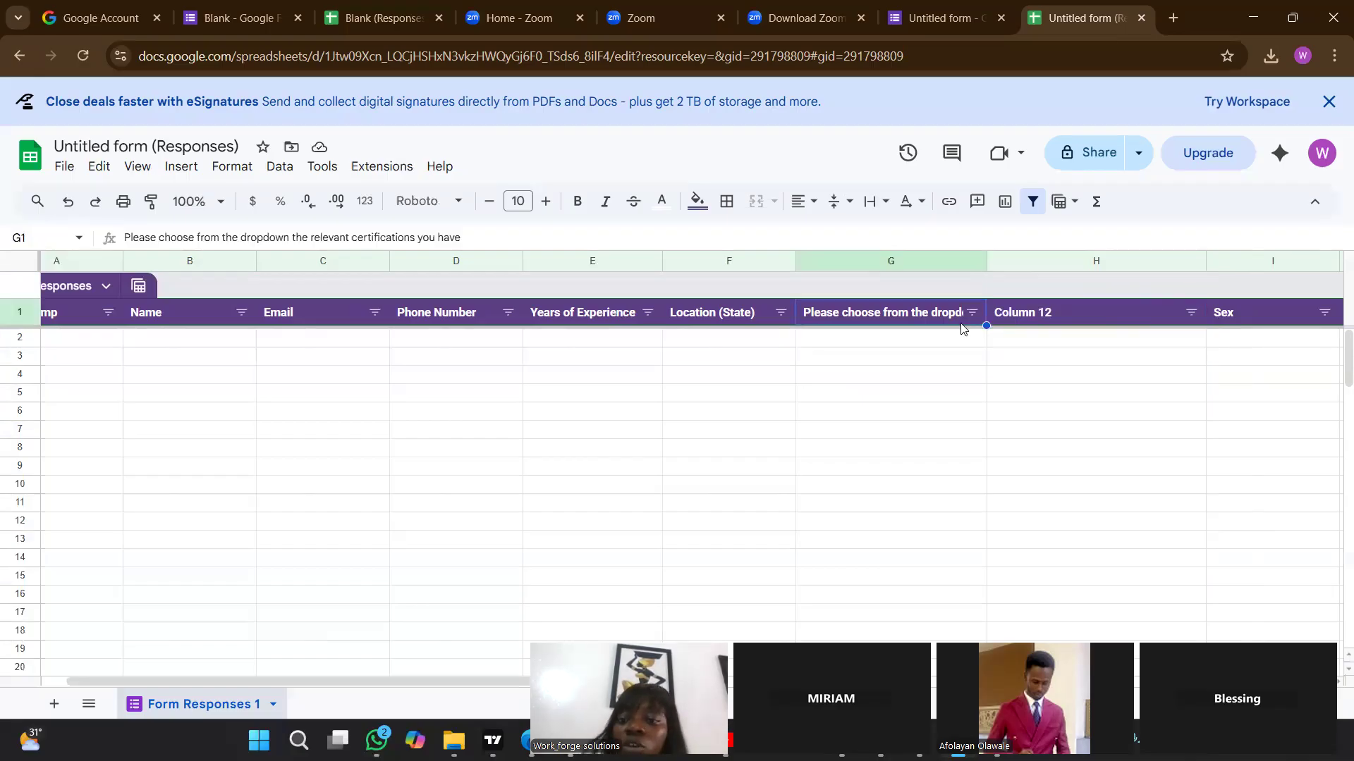
scroll(987, 331, left, 1)
click(1103, 340)
key(Right)
key(Right)
key(Right)
key(Right)
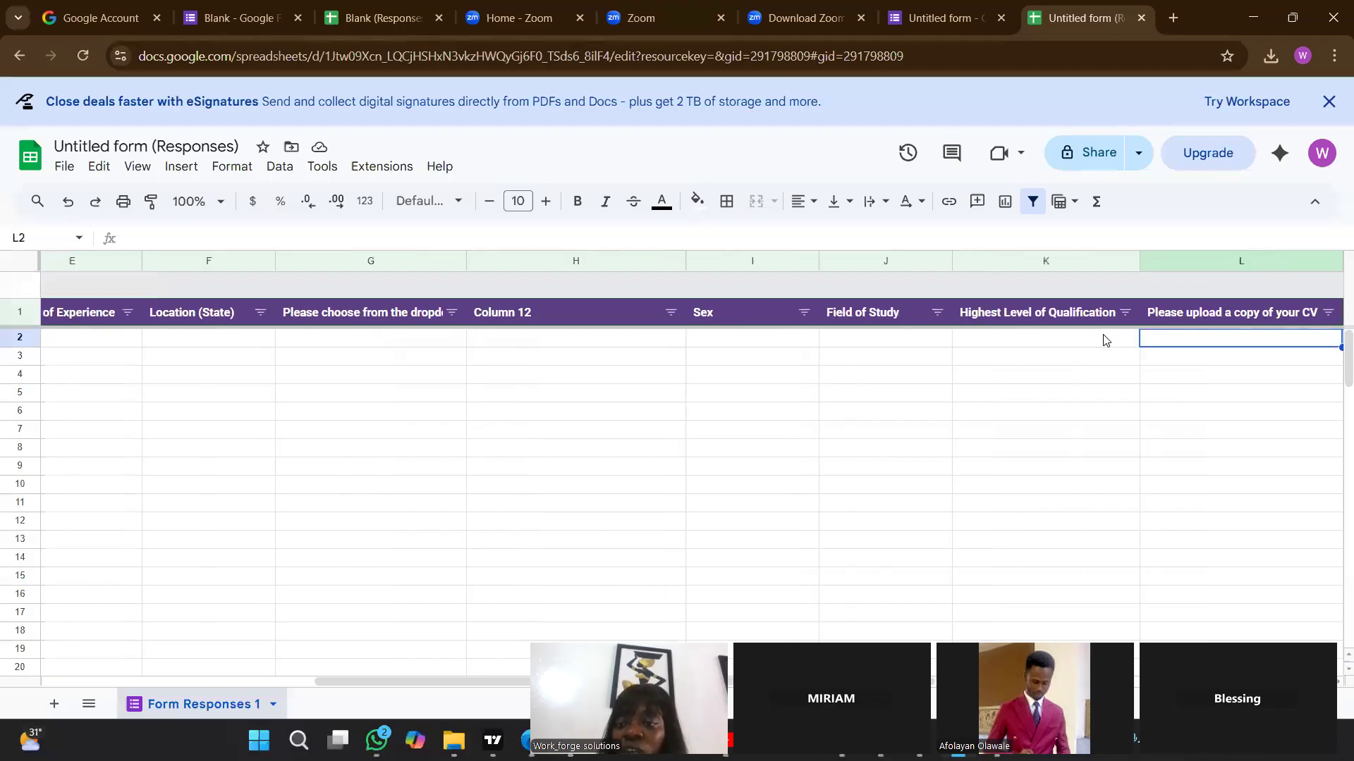
key(Left)
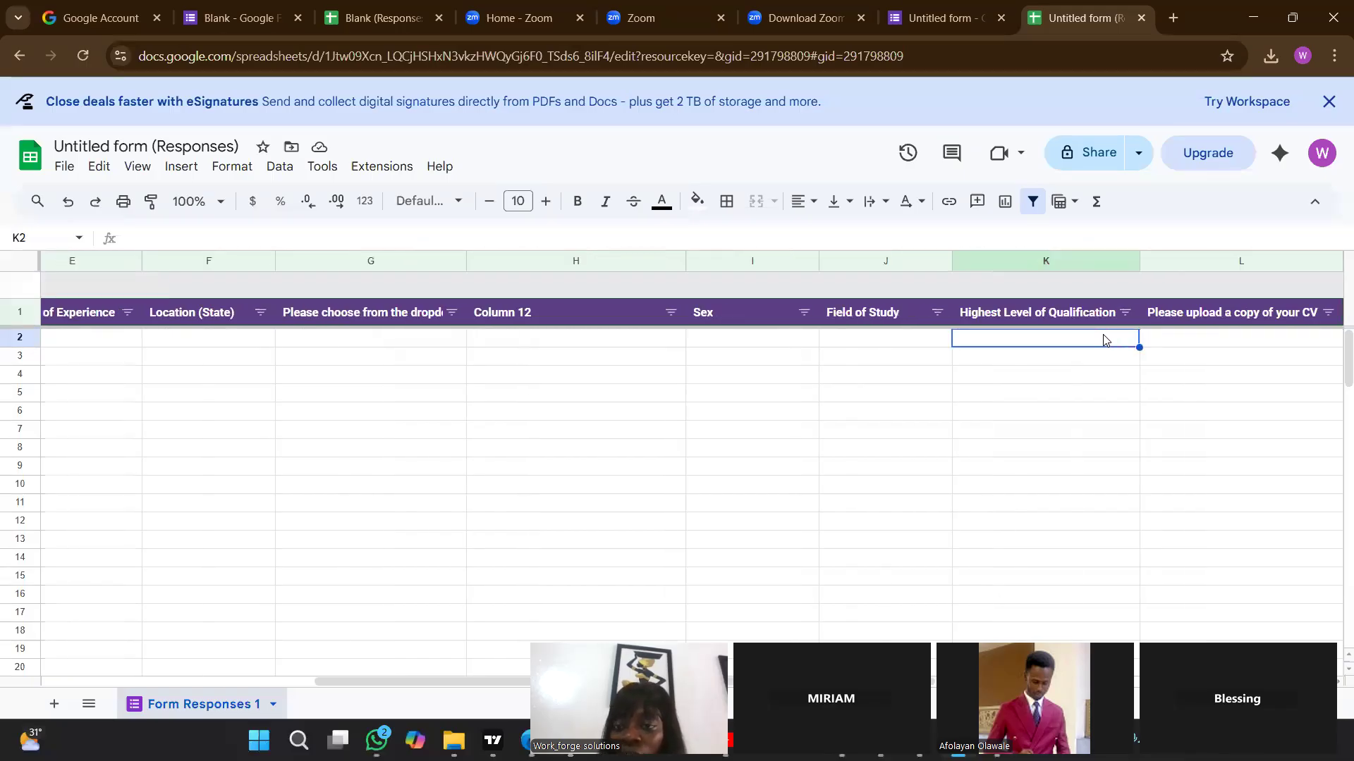
key(Left)
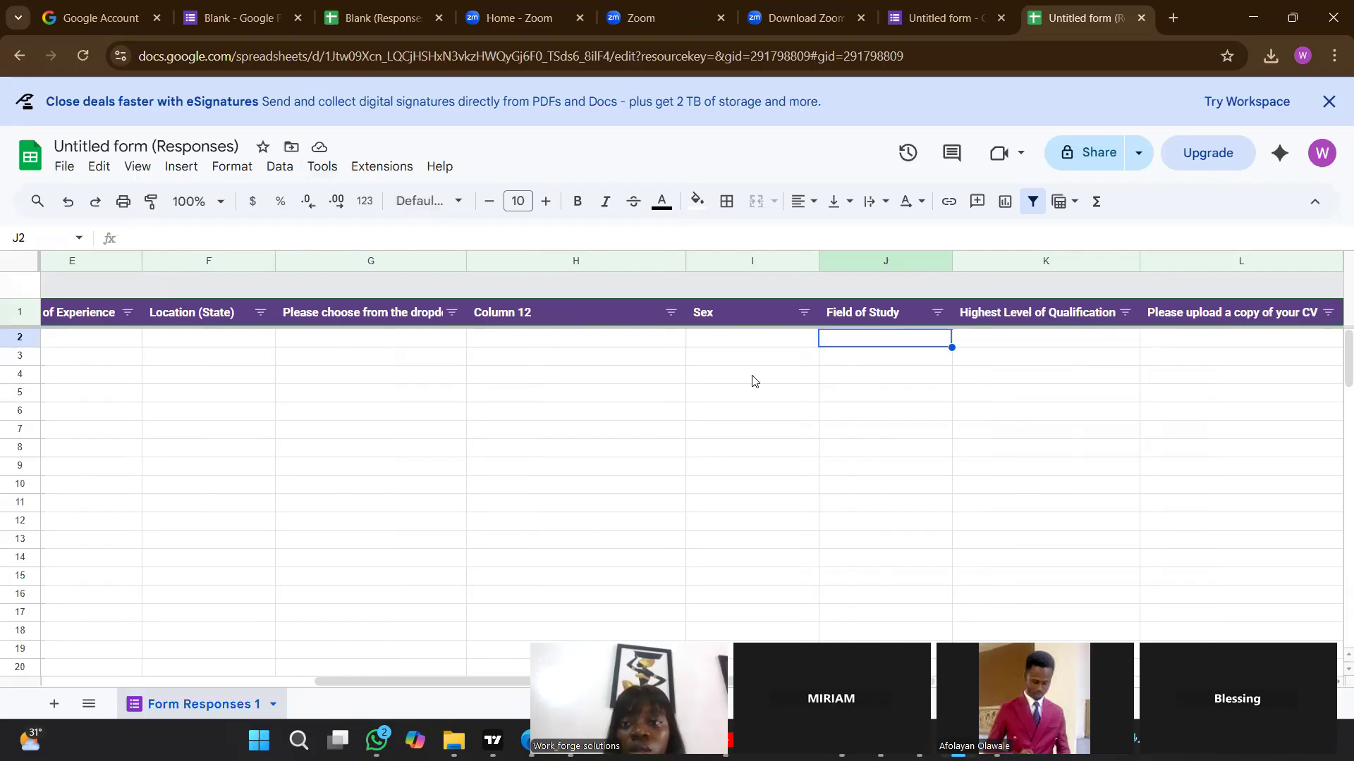
Switch to the form and review its questions down to the CV upload, returning to the response sheet.
click(914, 21)
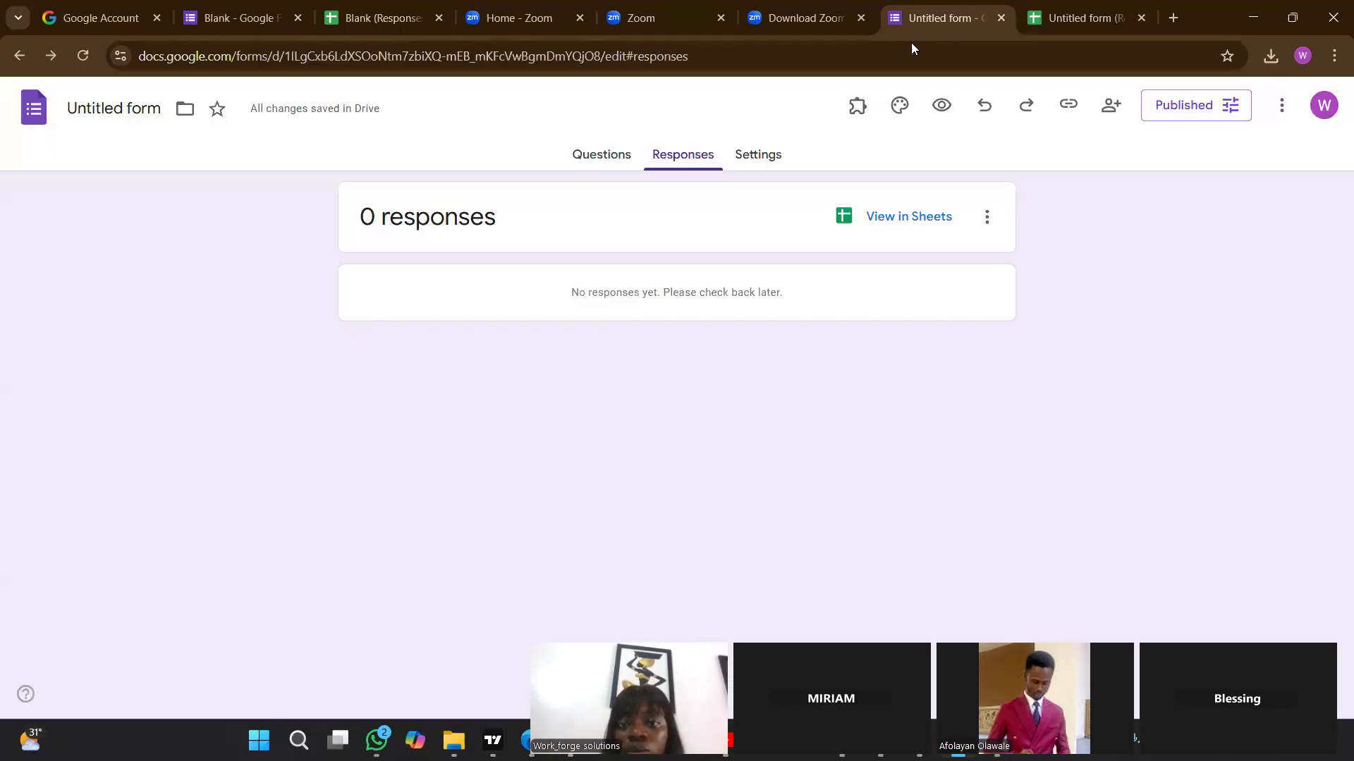
click(600, 165)
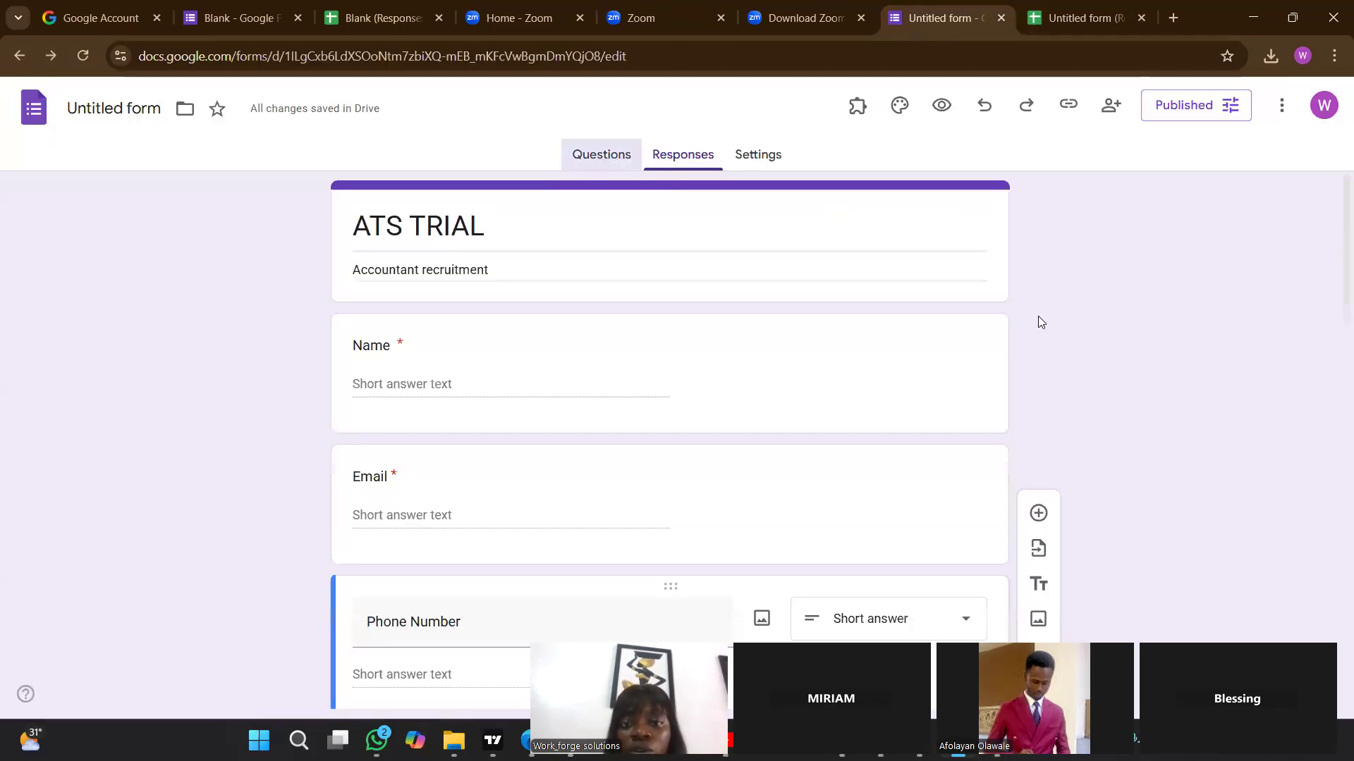
scroll(1332, 395, down, 2)
scroll(1332, 430, down, 10)
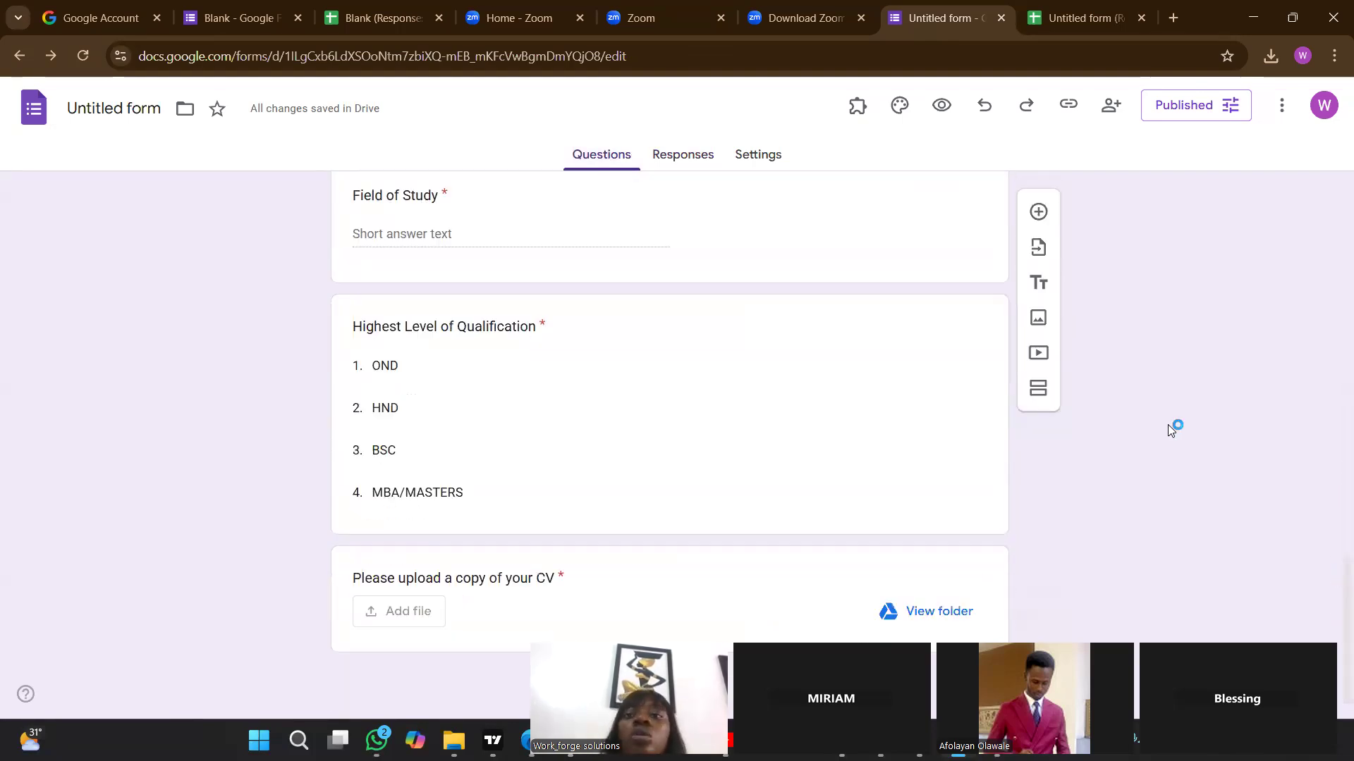
key(ctrl+Tab)
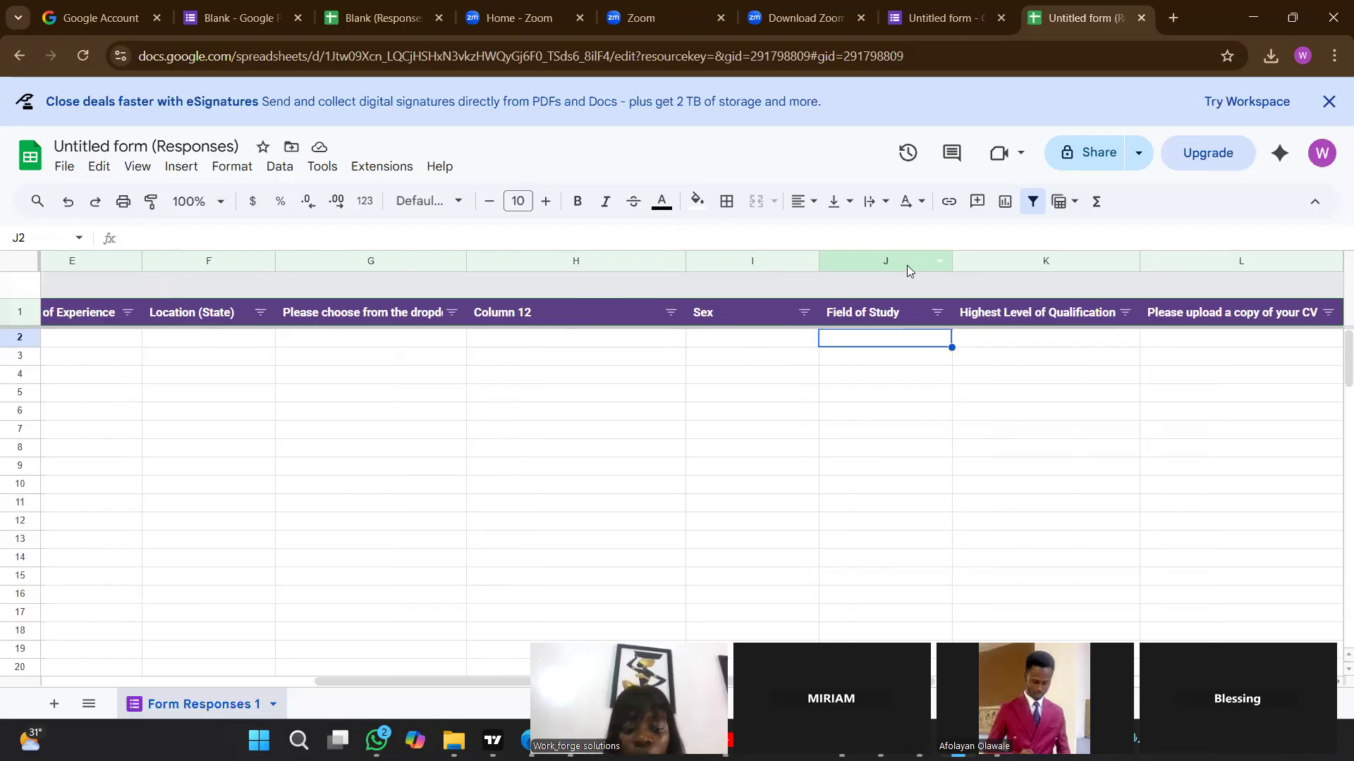
Undo the column width changes and the column inserted beside the certifications column.
key(ctrl+z)
key(ctrl+z)
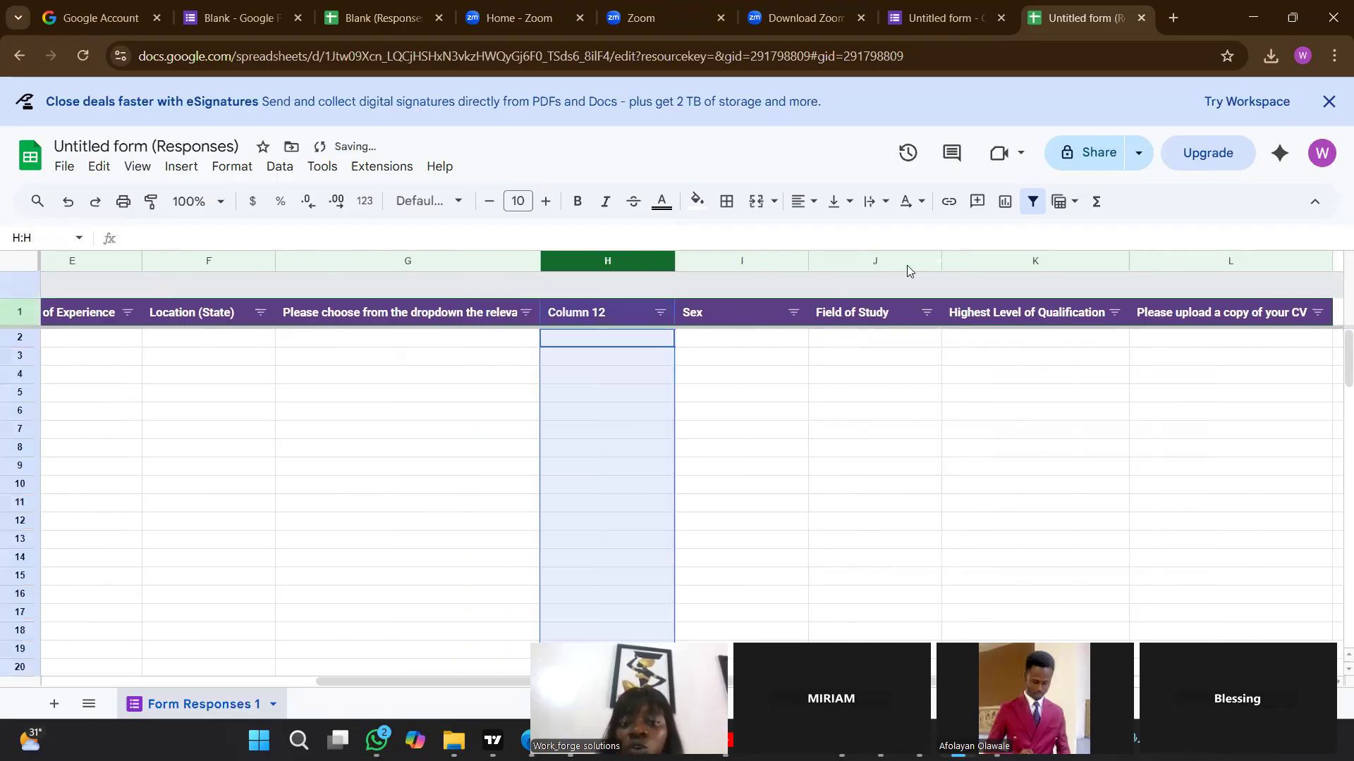
key(ctrl+z)
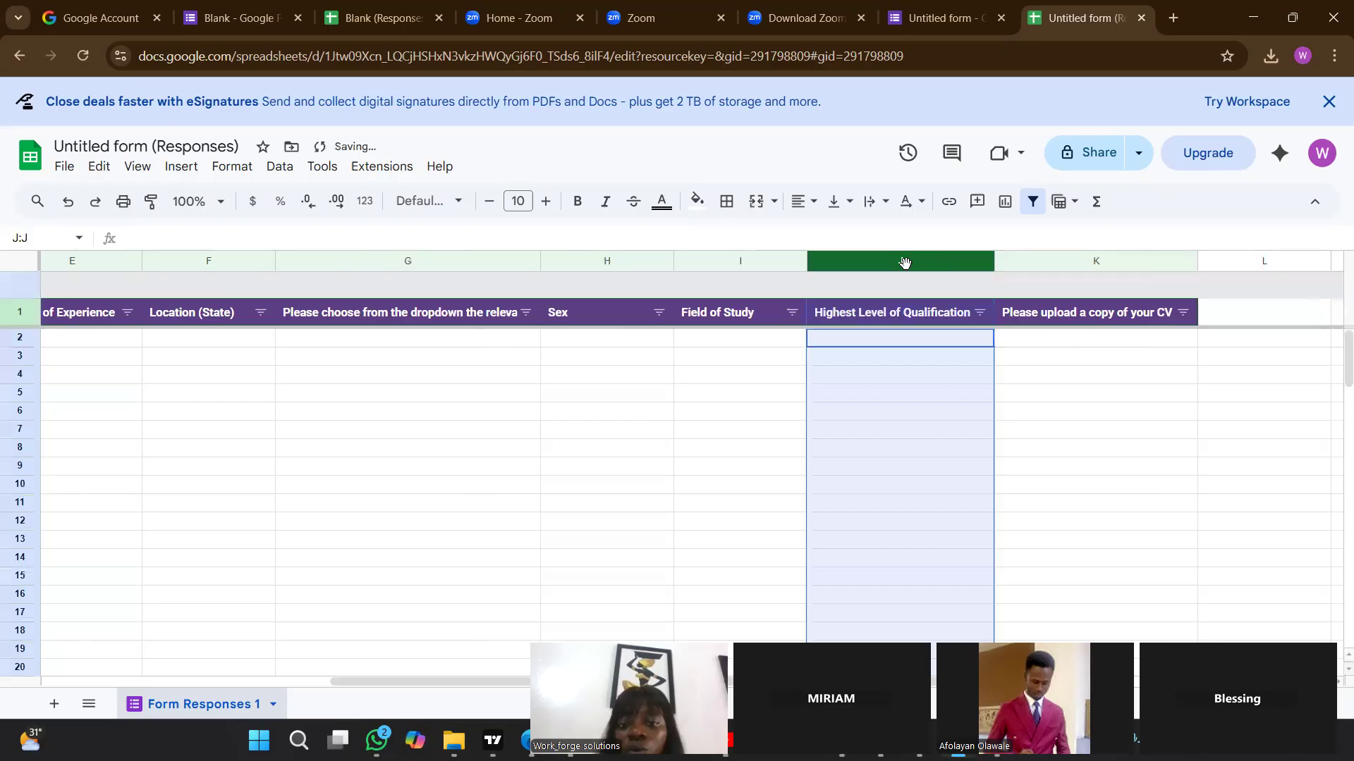
Insert one column immediately to the right of the Field of Study column (I).
click(712, 341)
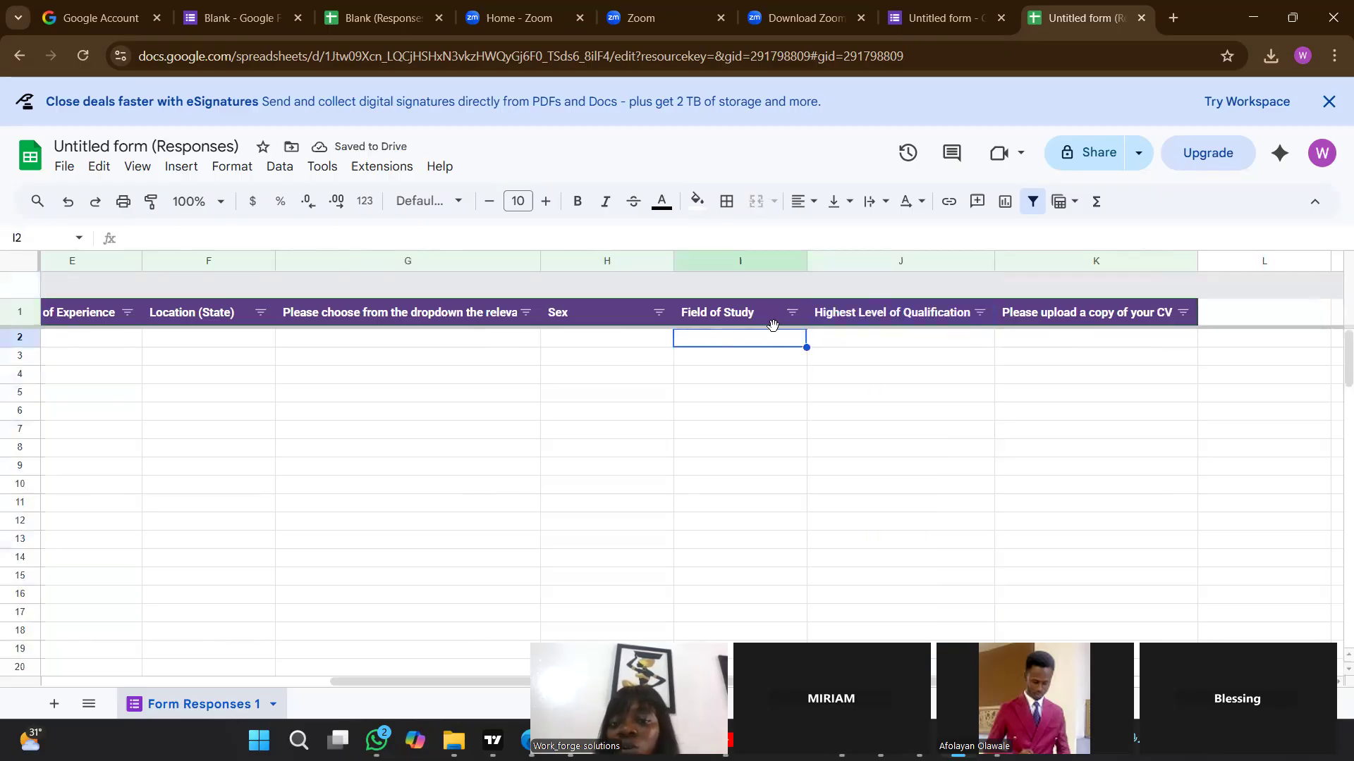
click(751, 255)
right_click(752, 256)
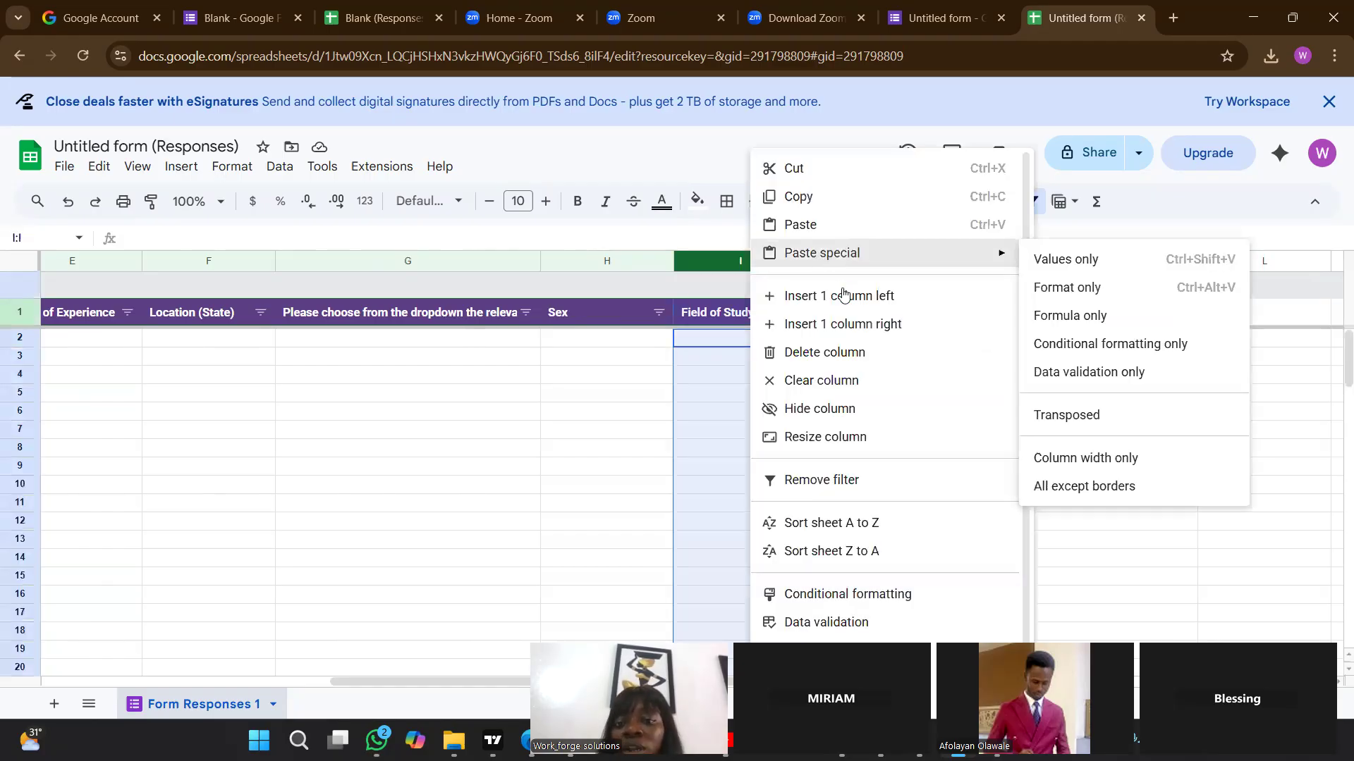
click(877, 324)
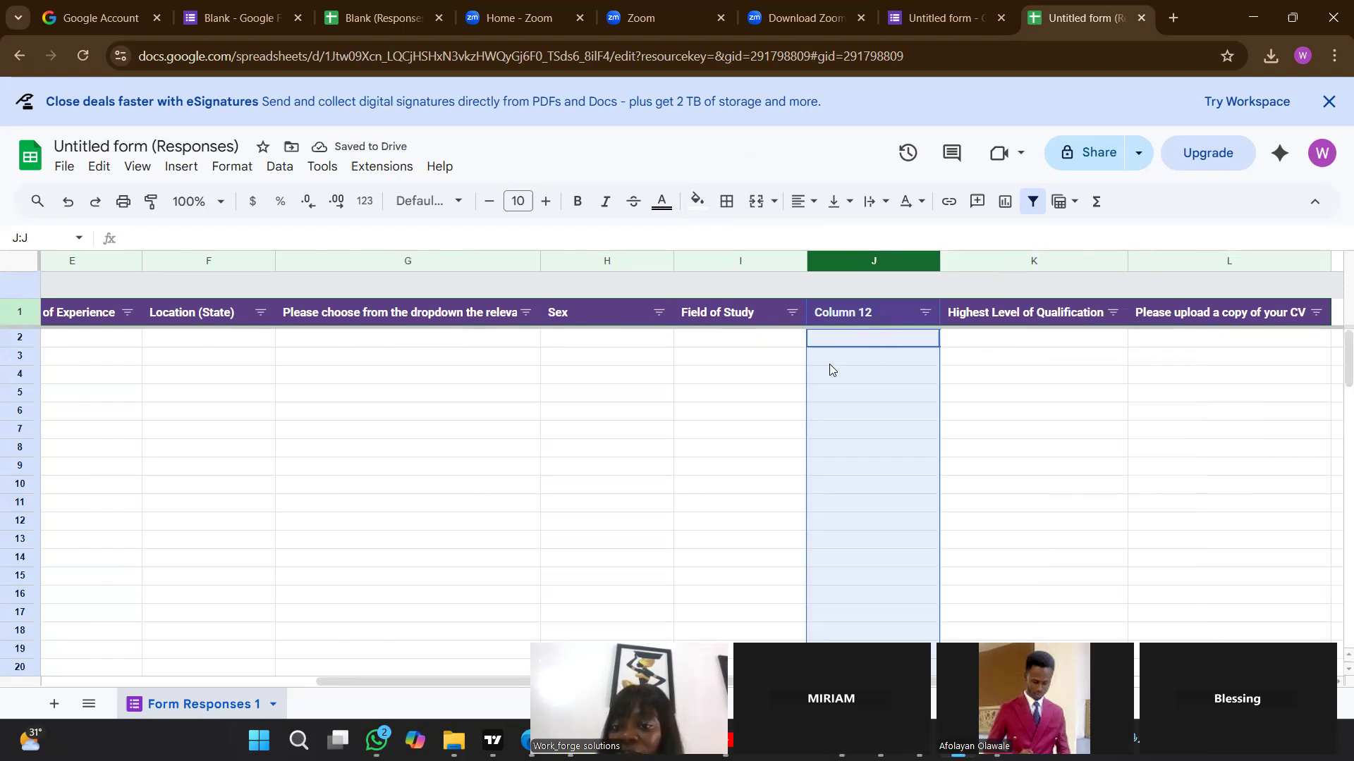
Begin a formula in cell J2 of the new column that tests the Field of Study cell: =IF(REGEXMATCH(i2.
click(841, 340)
double_click(841, 338)
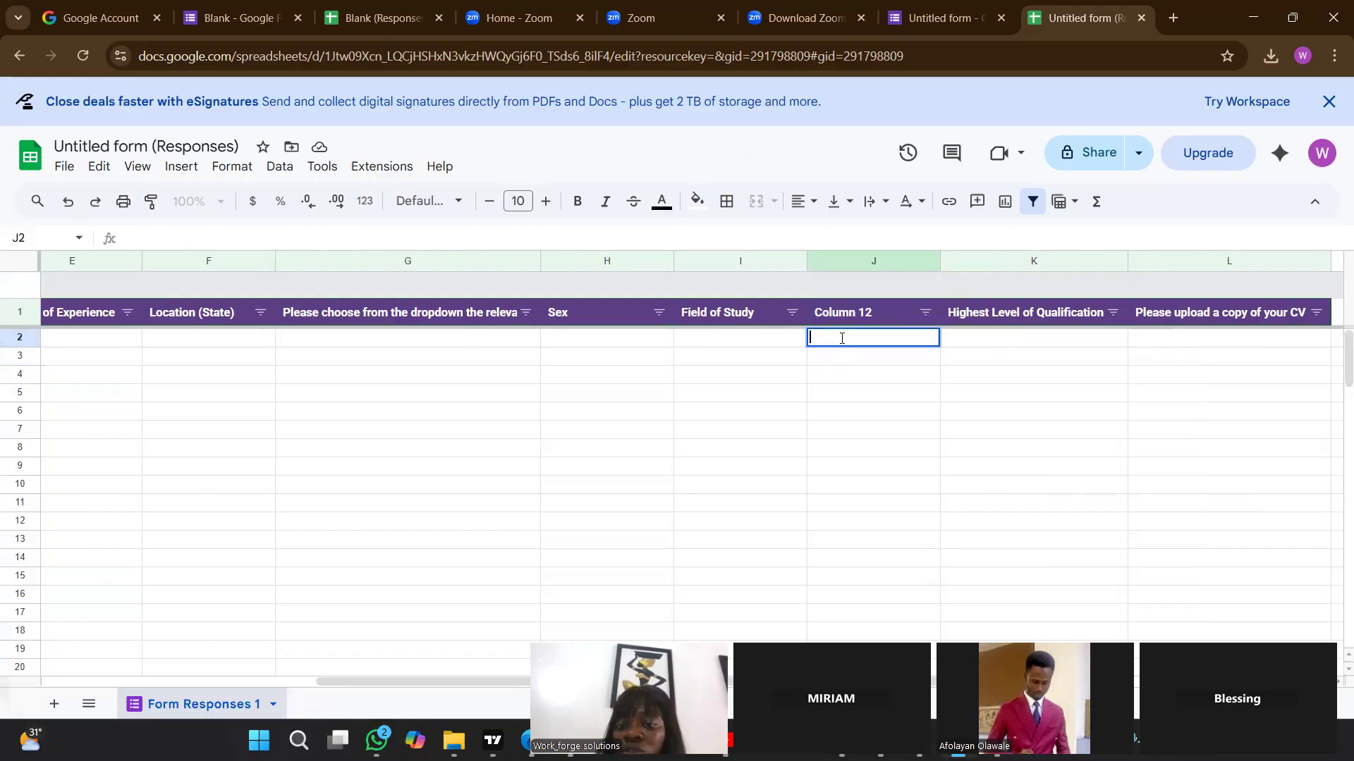
text(=)
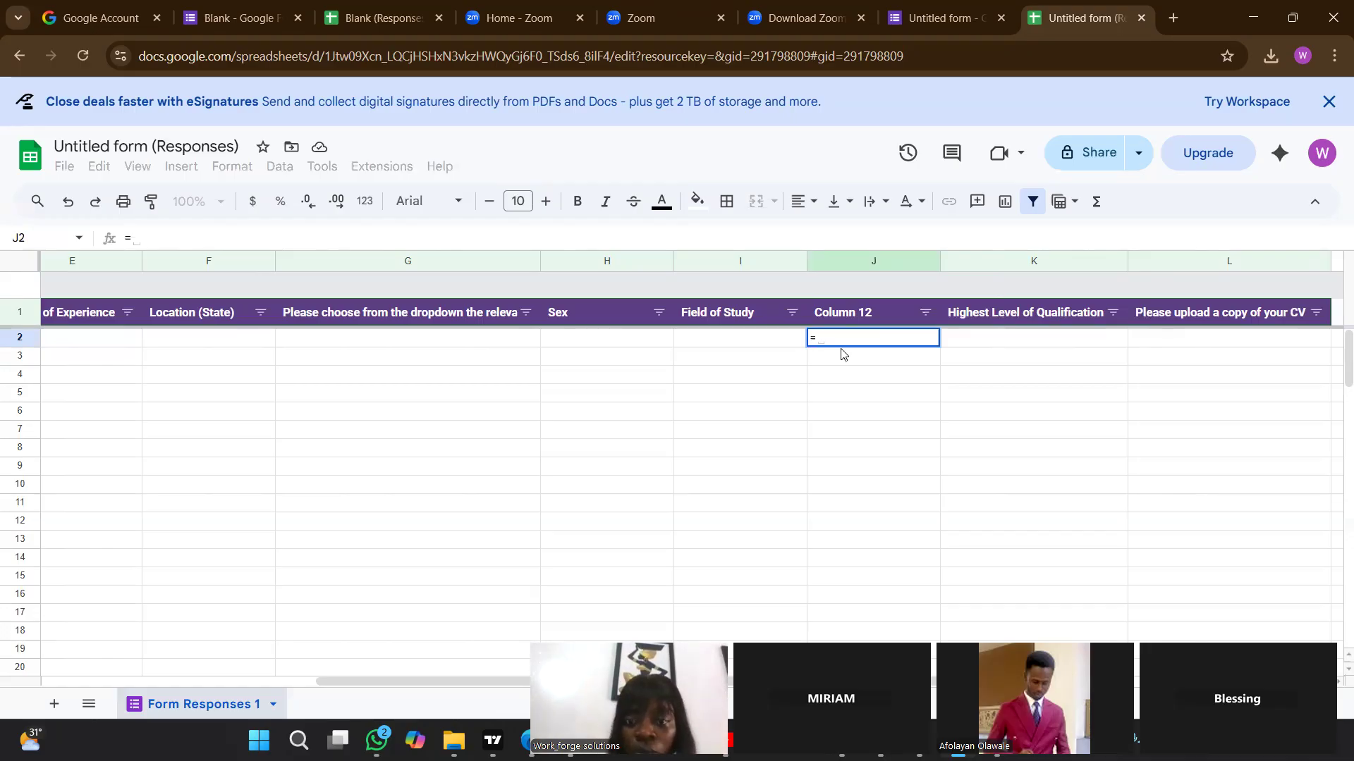
key(BackSpace)
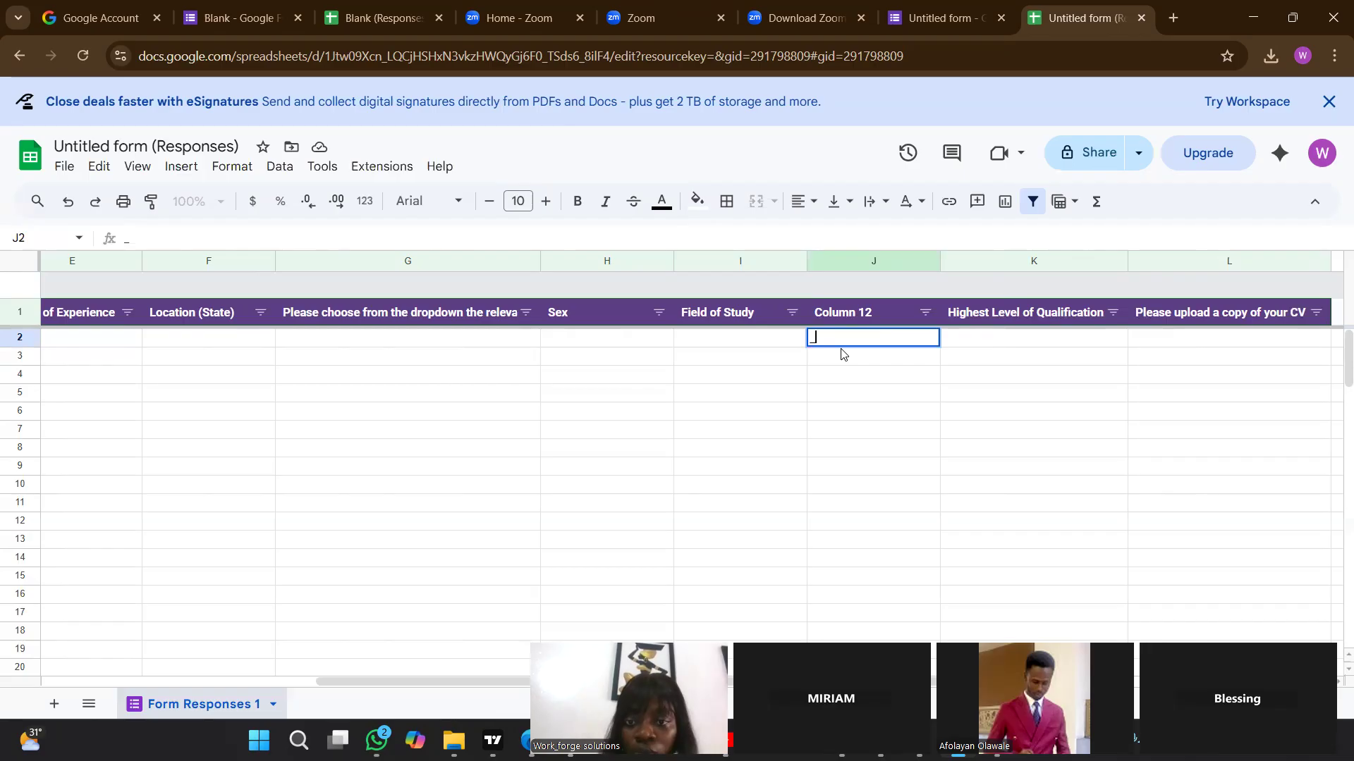
text(=)
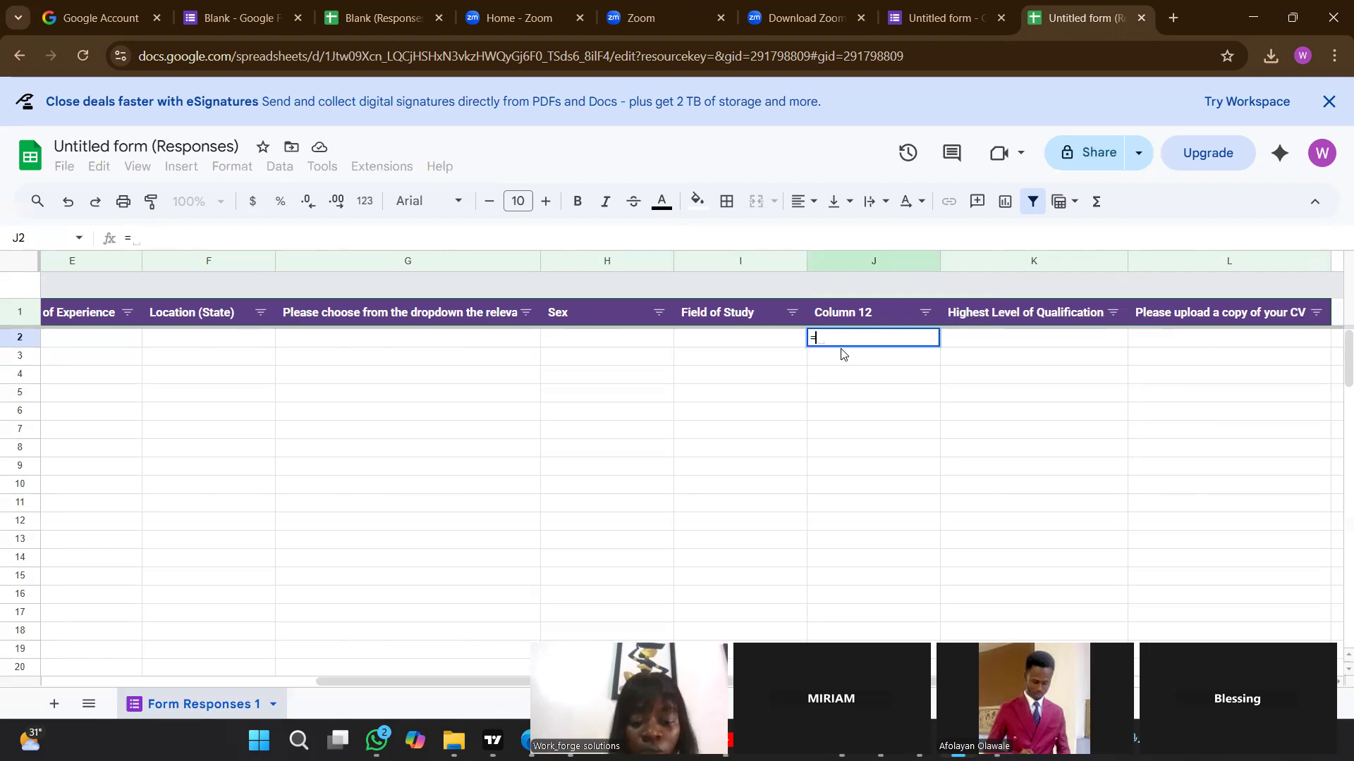
text(IF)
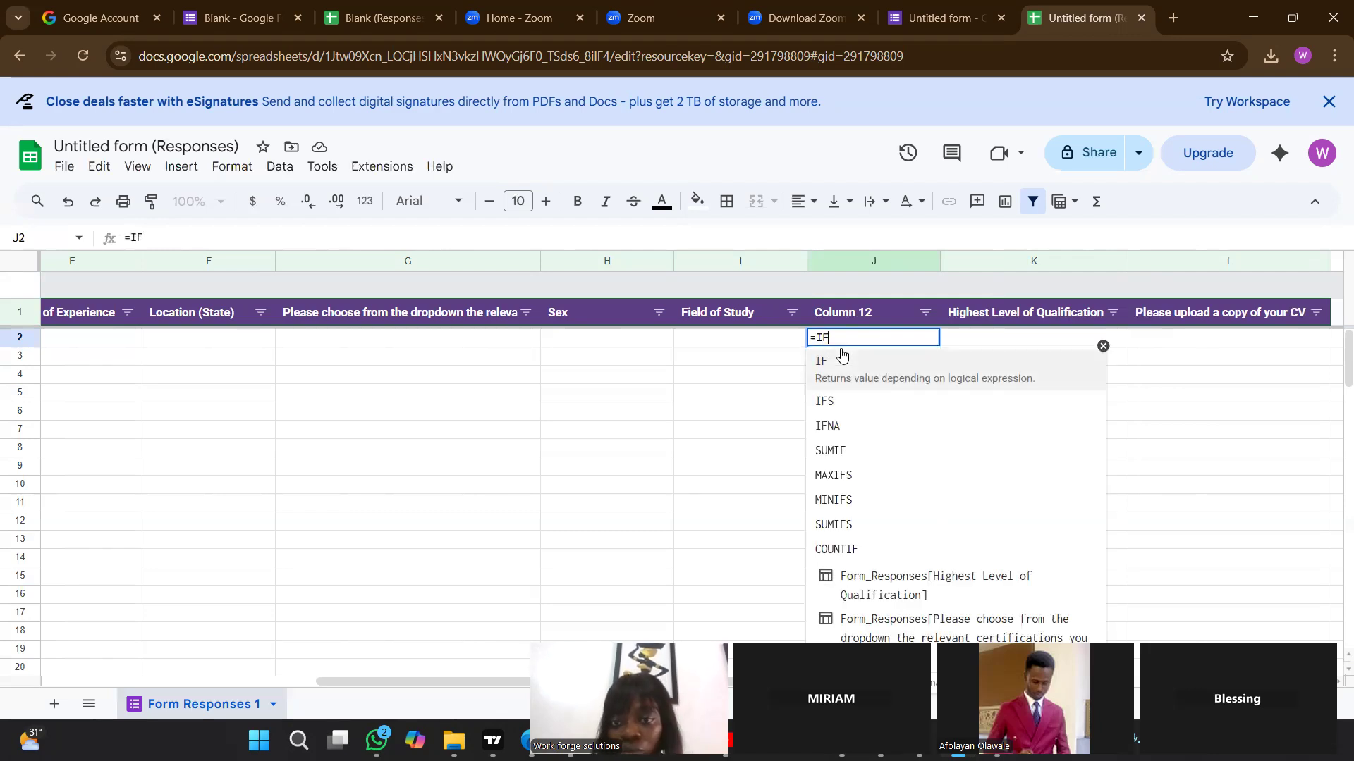
click(842, 360)
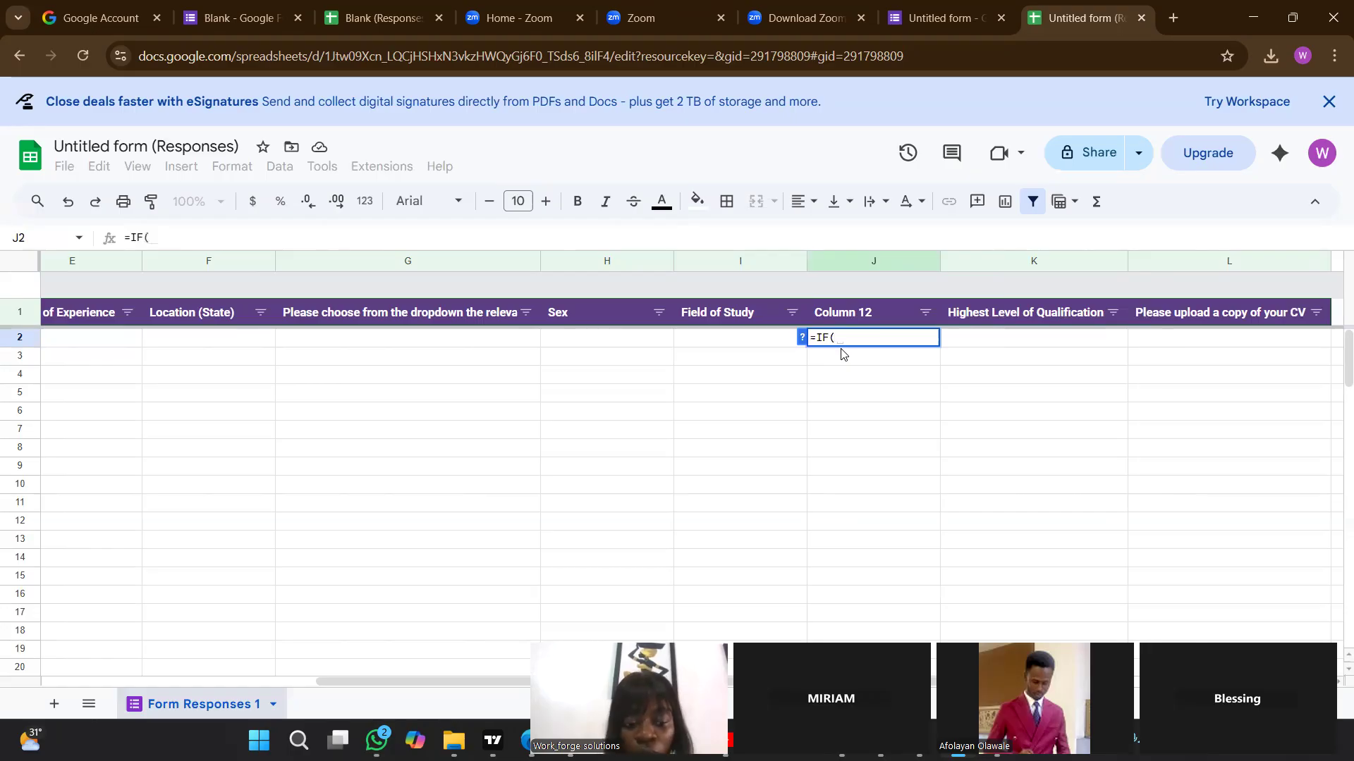
text(REGE)
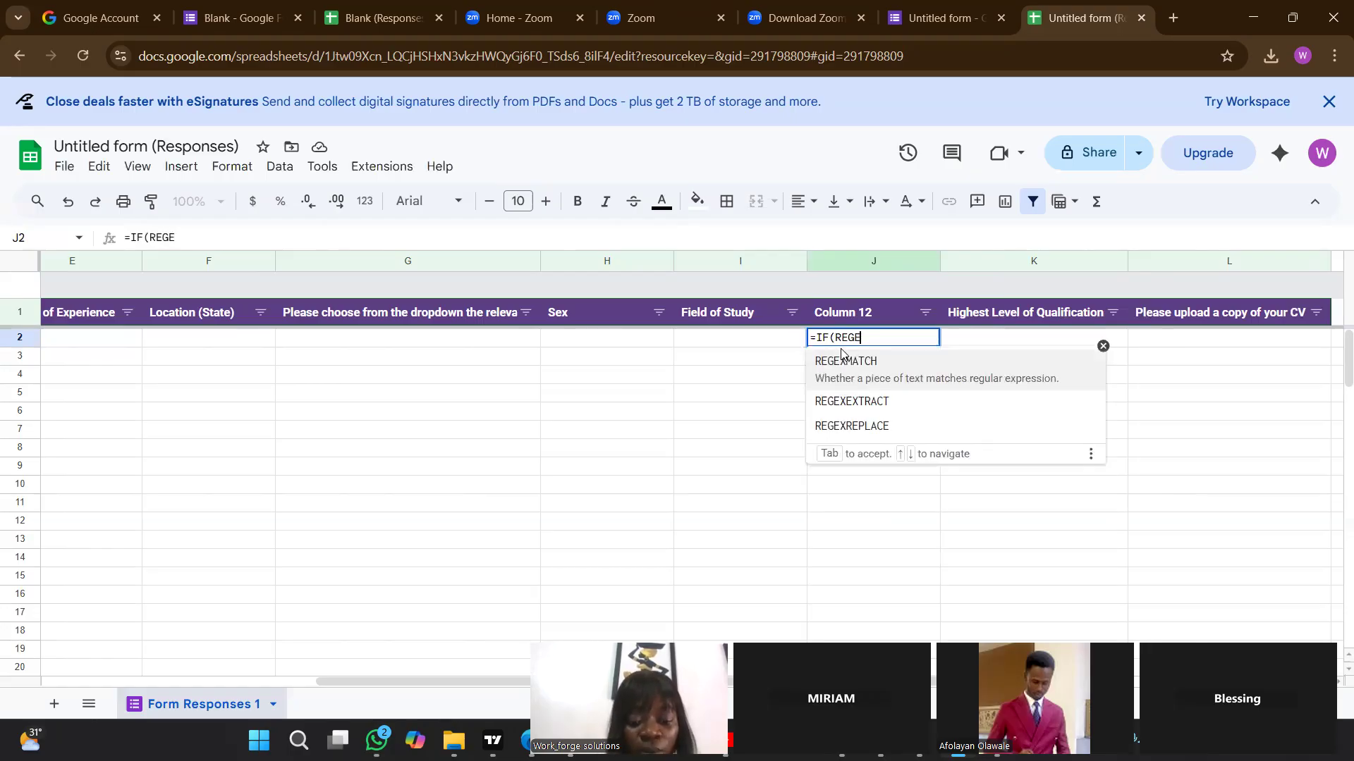
text(XM)
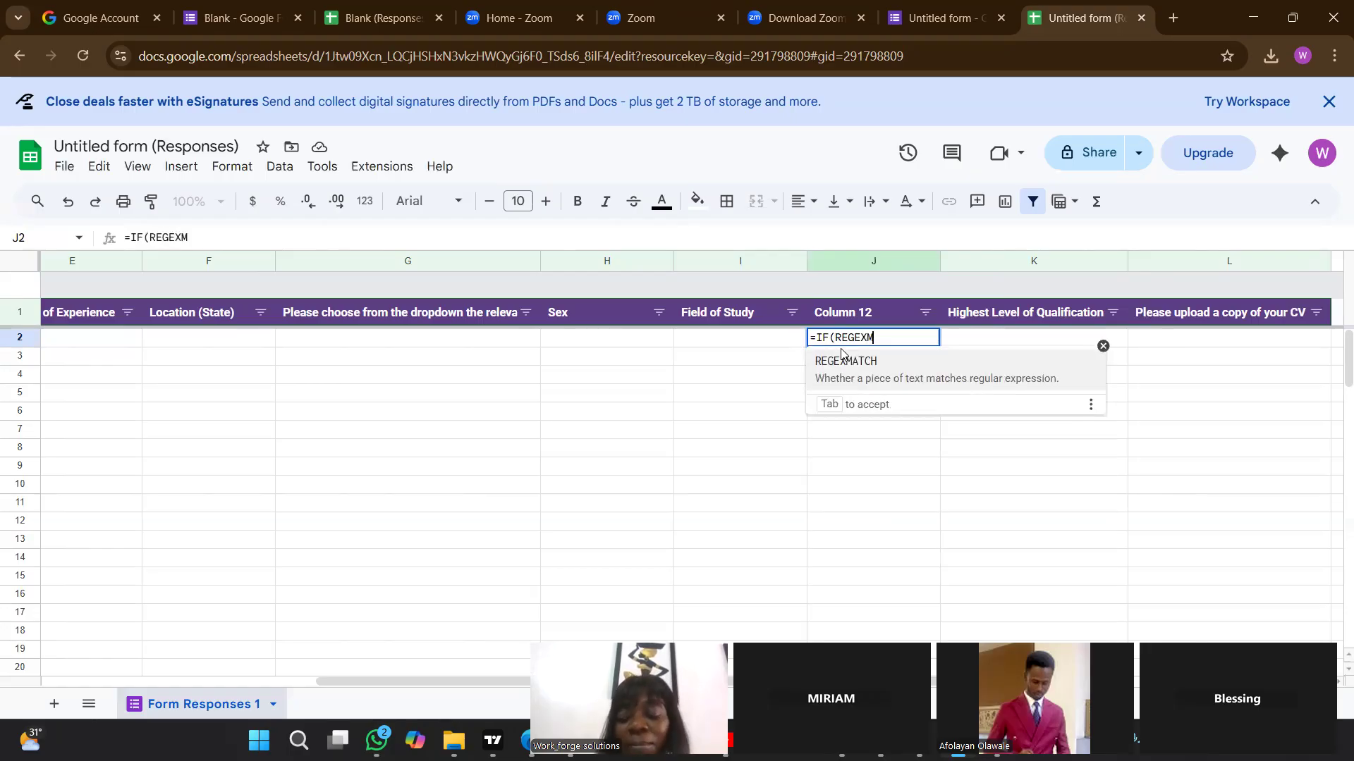
text(ATCH)
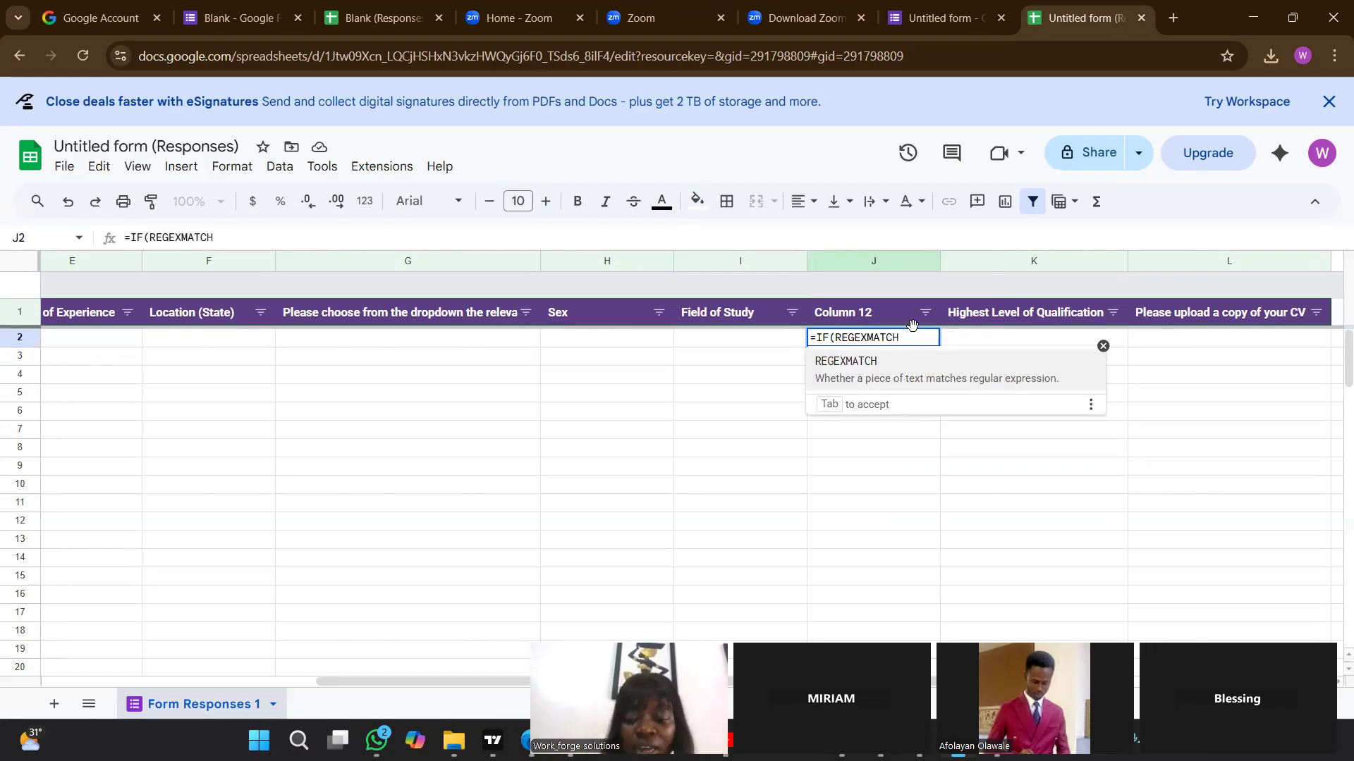
text(()
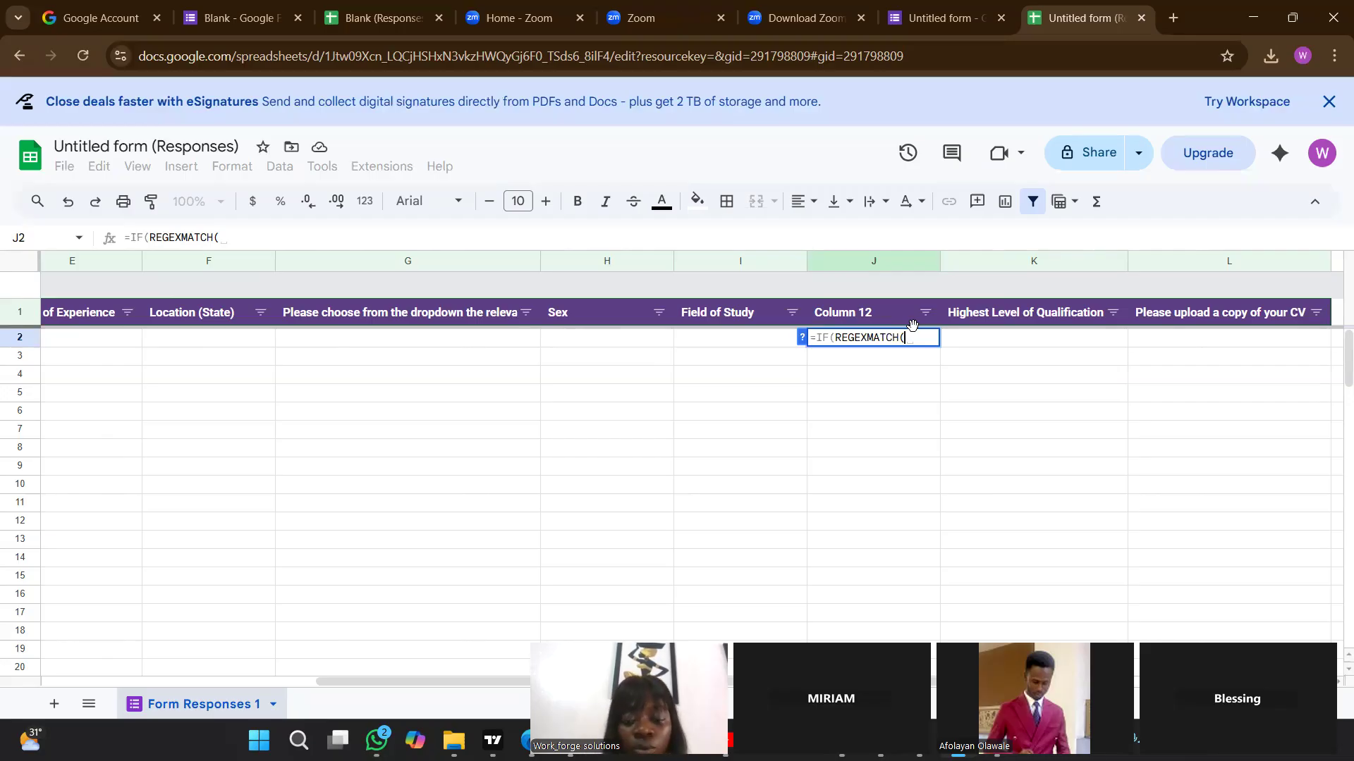
text(i2,"CIVIL EN)
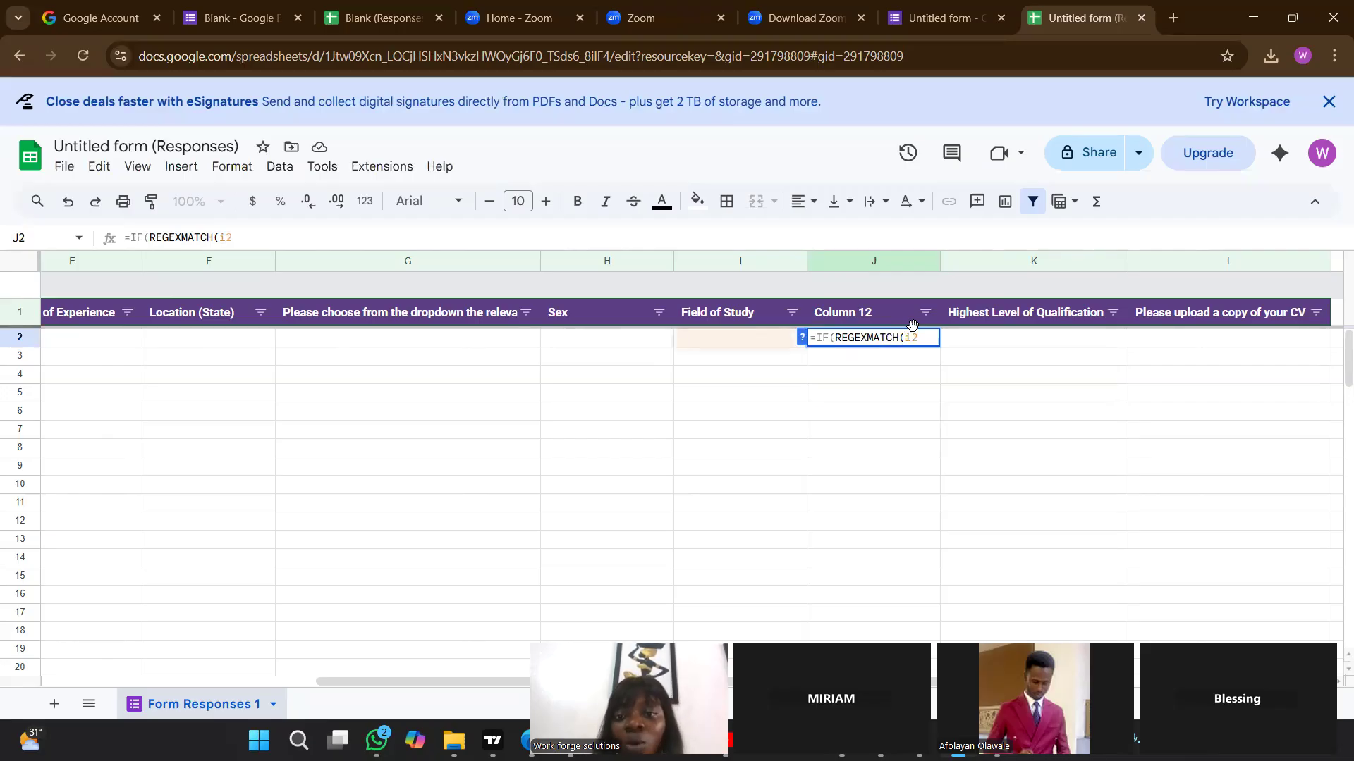
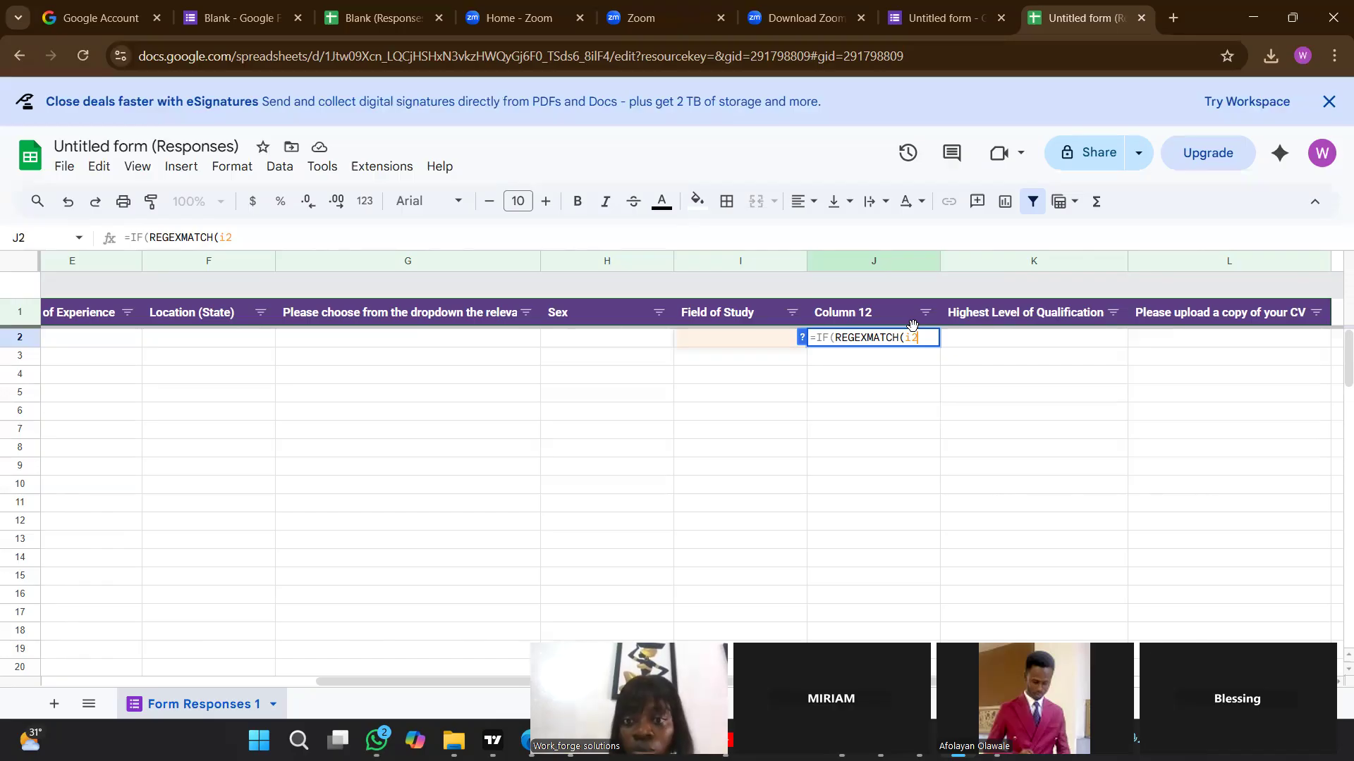
Add the match text "CIVIL ENGINEERING" to the REGEXMATCH test of i2 in the J2 formula and close that function.
text(,)
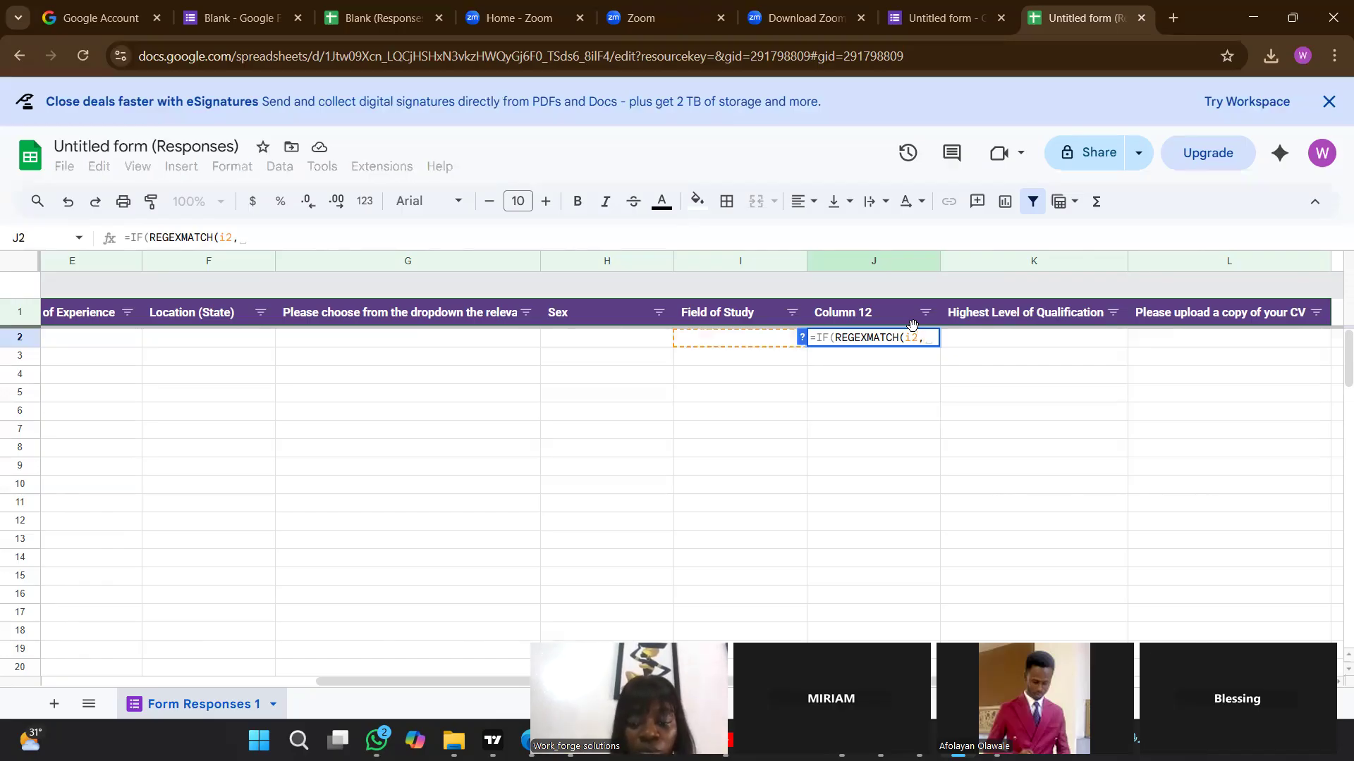
text(")
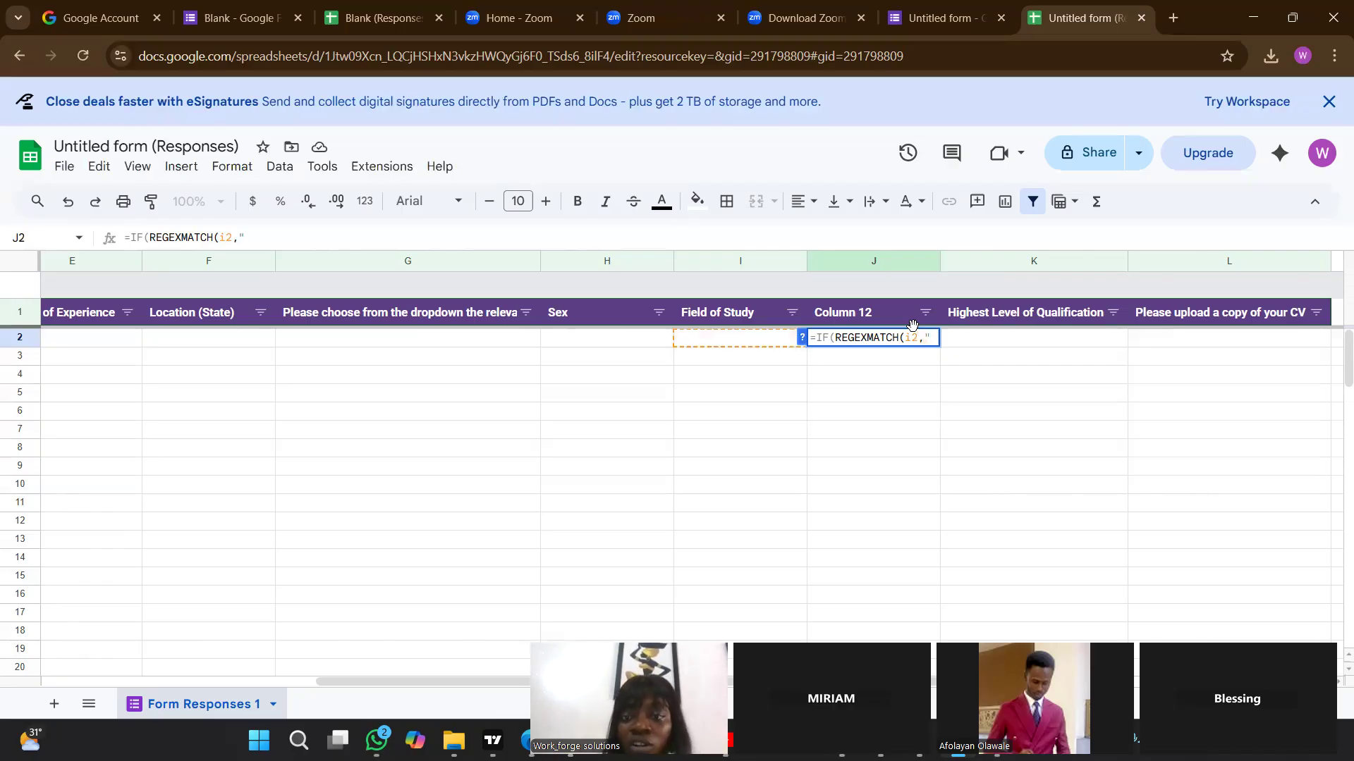
text(CI)
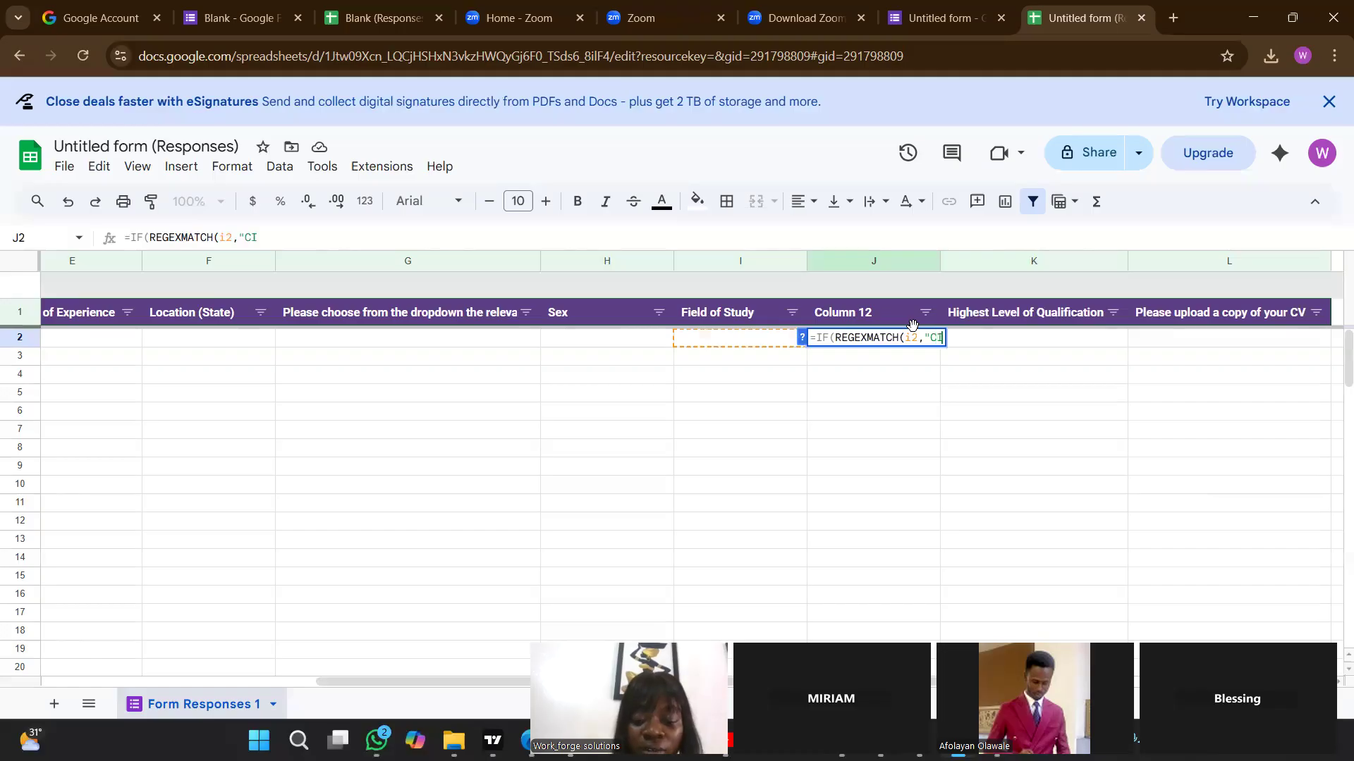
text(VIL EN)
key(BackSpace)
key(BackSpace)
key(BackSpace)
key(BackSpace)
key(BackSpace)
key(BackSpace)
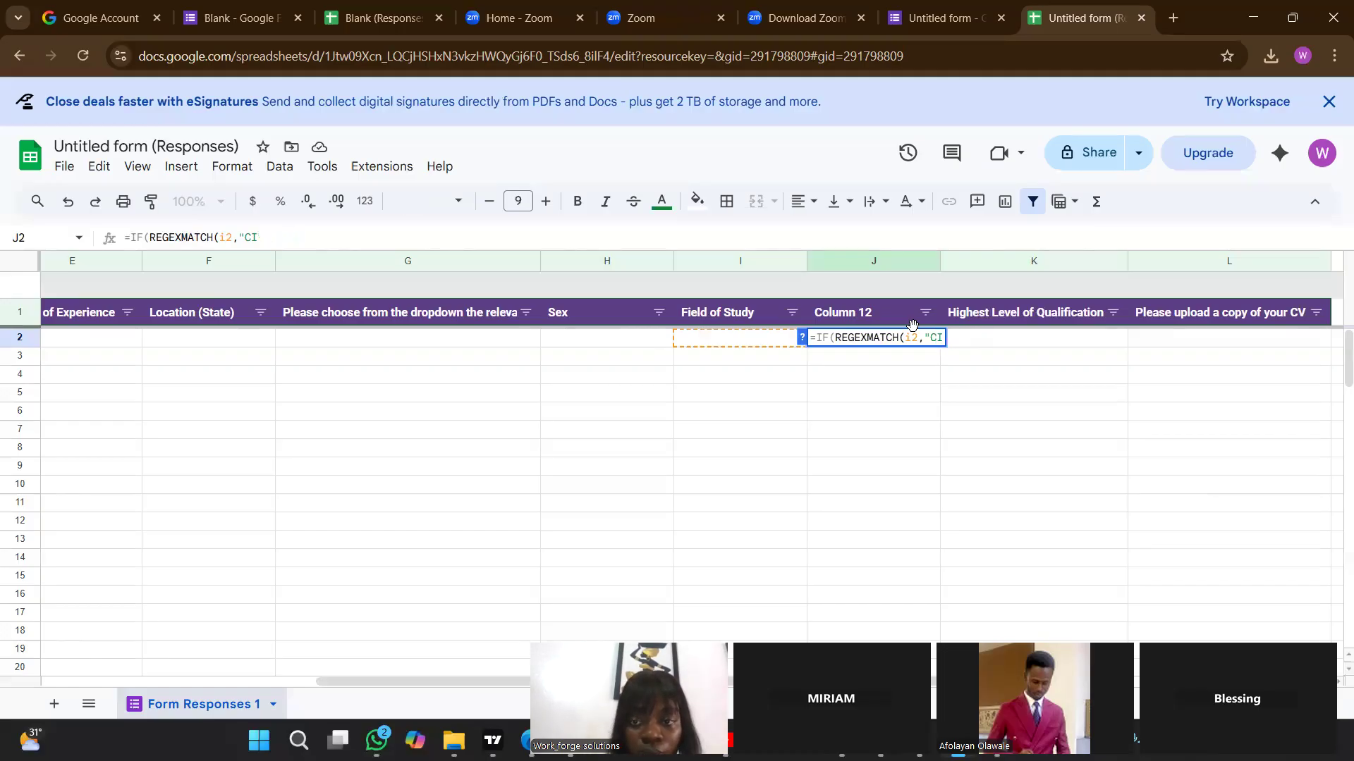
text(VIL ENGINE)
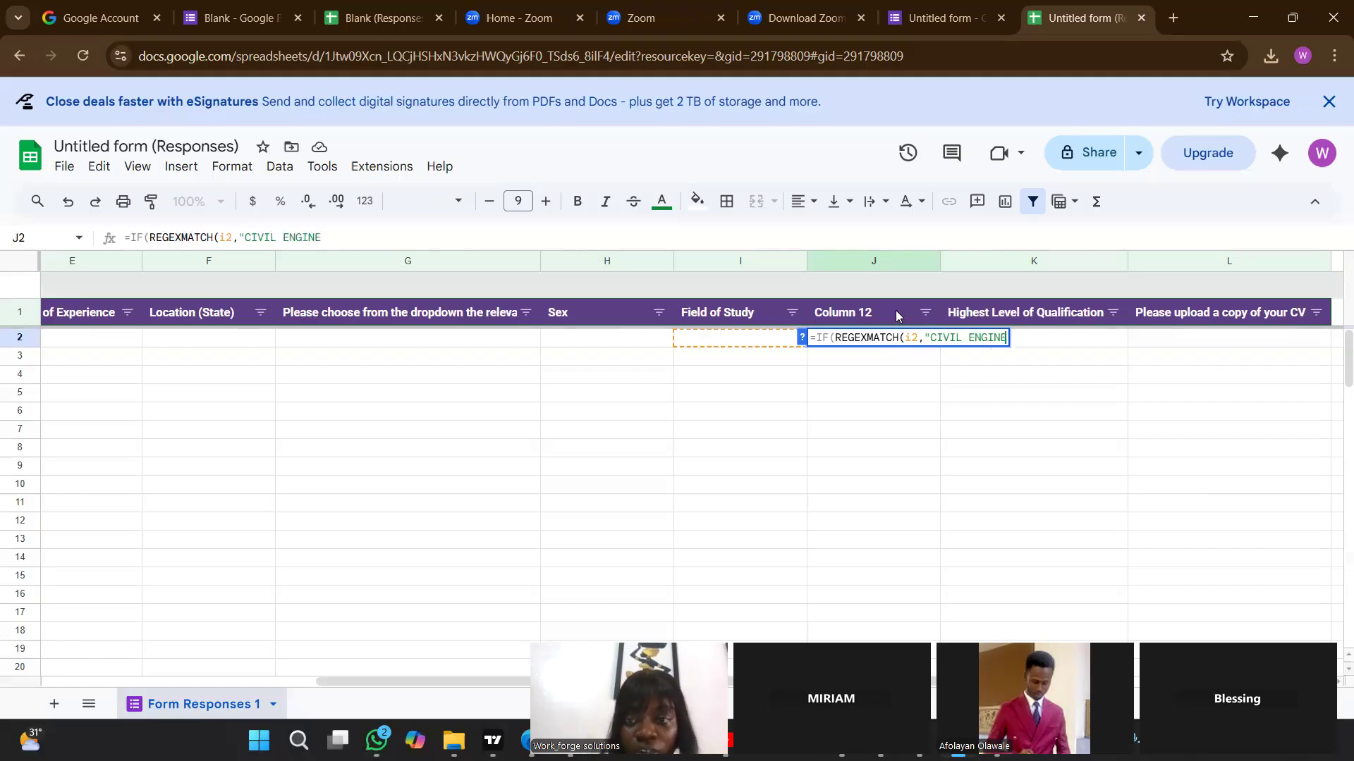
text(ERING)
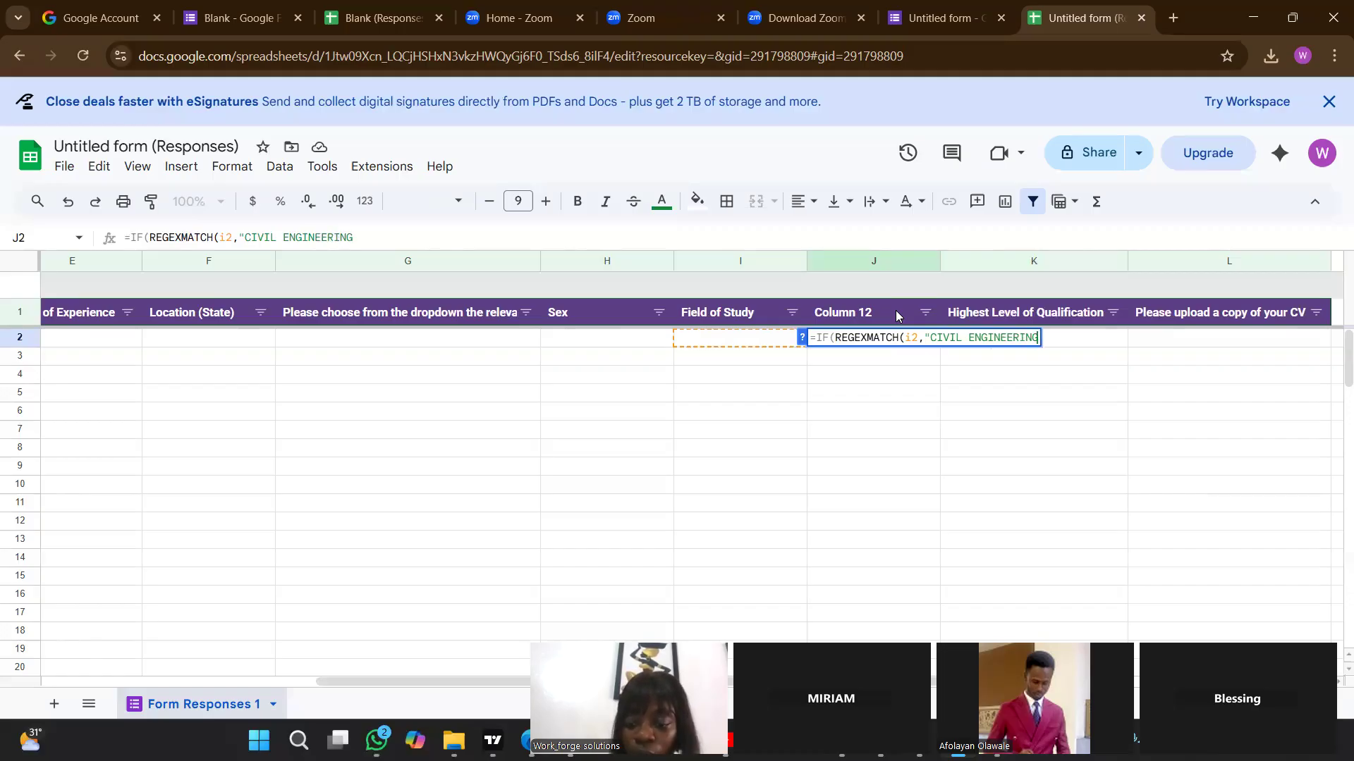
text(")
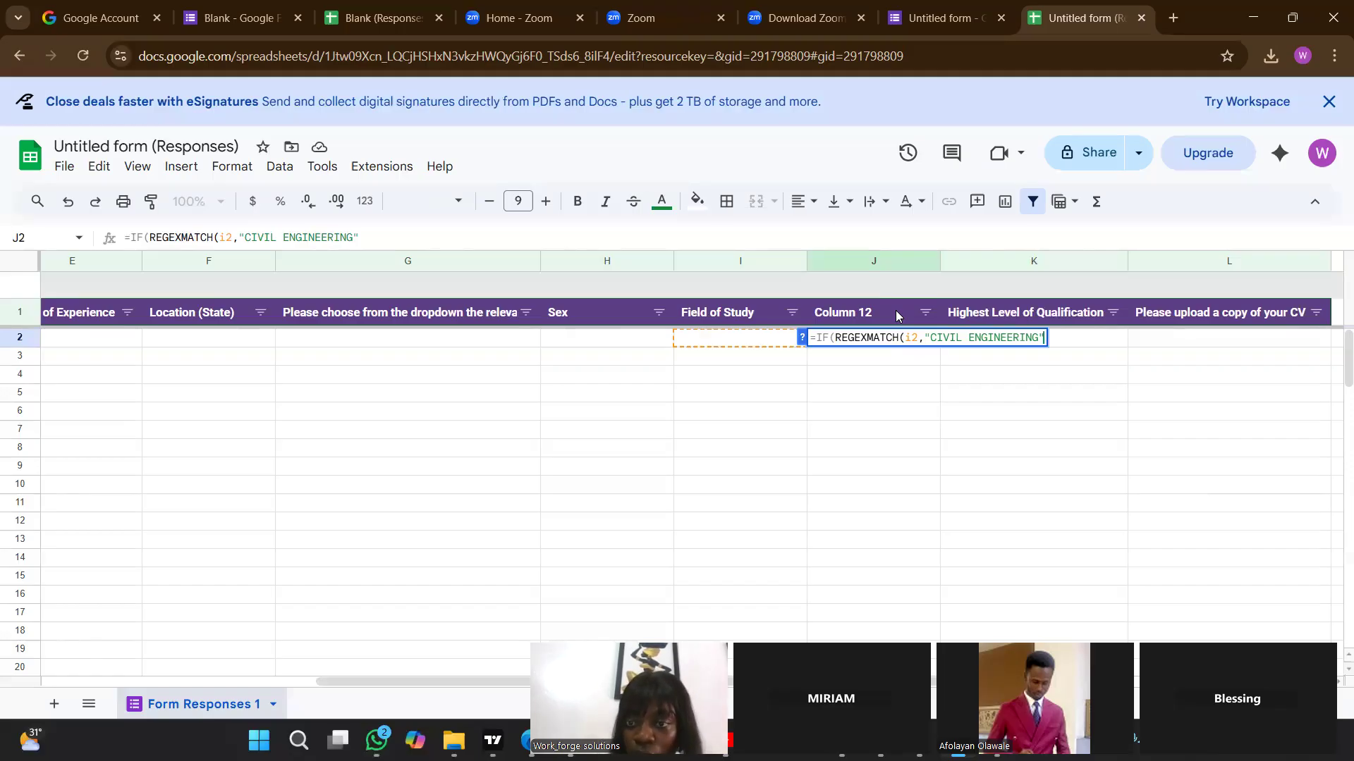
text())
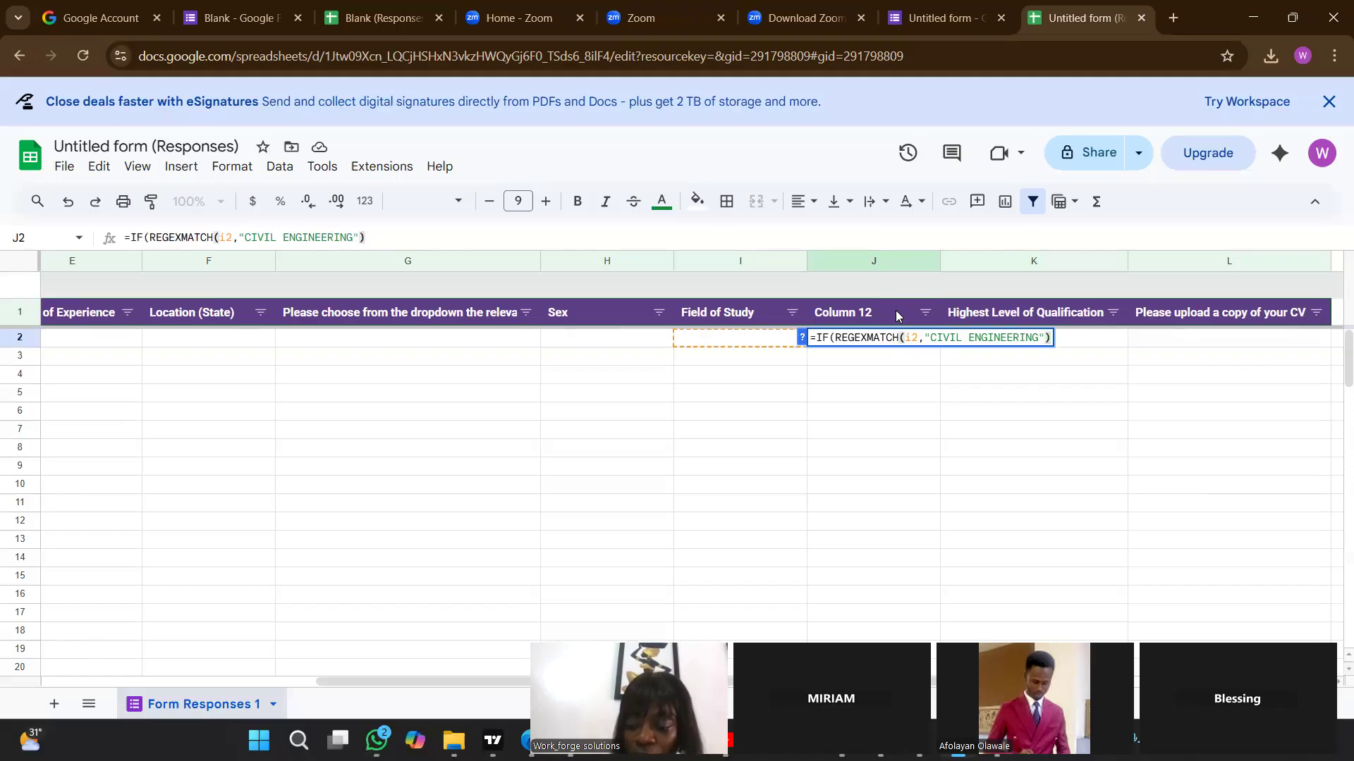
text(,)
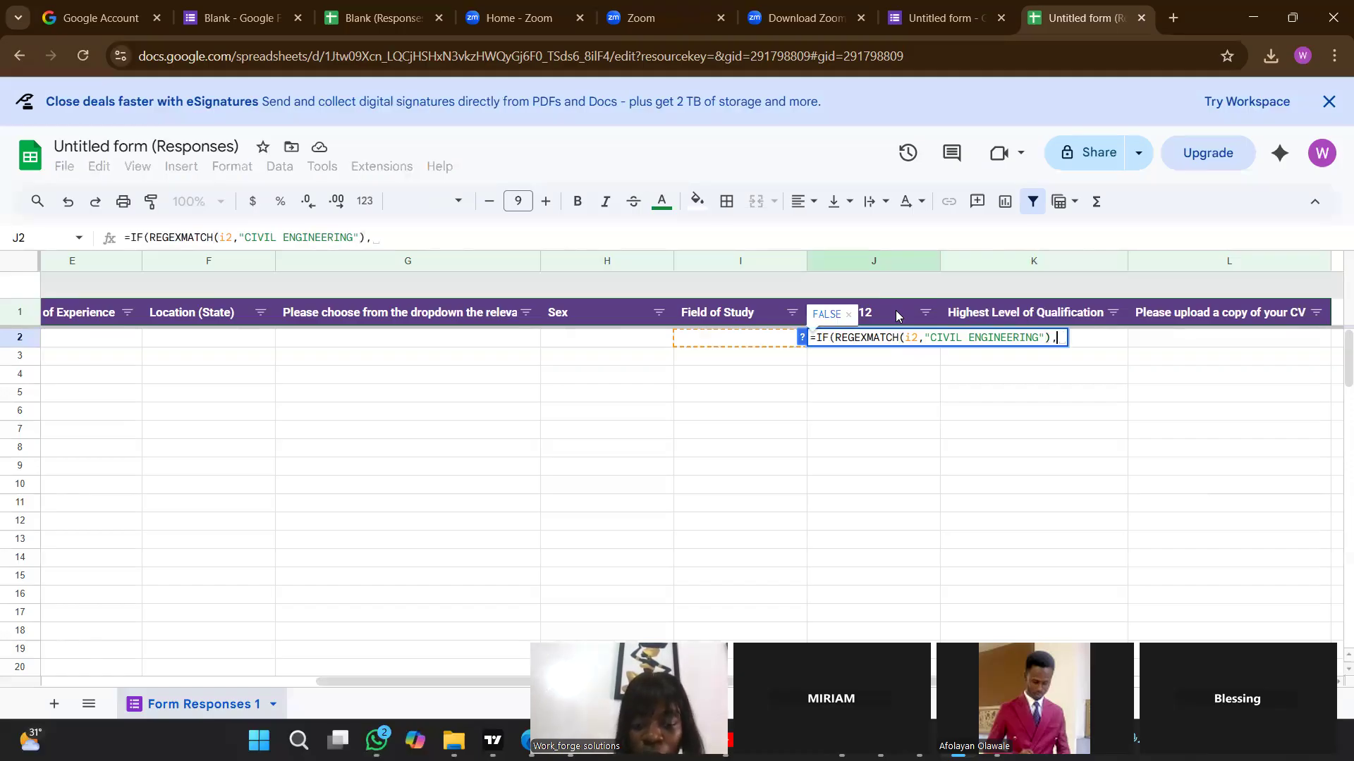
text(REGEXMA)
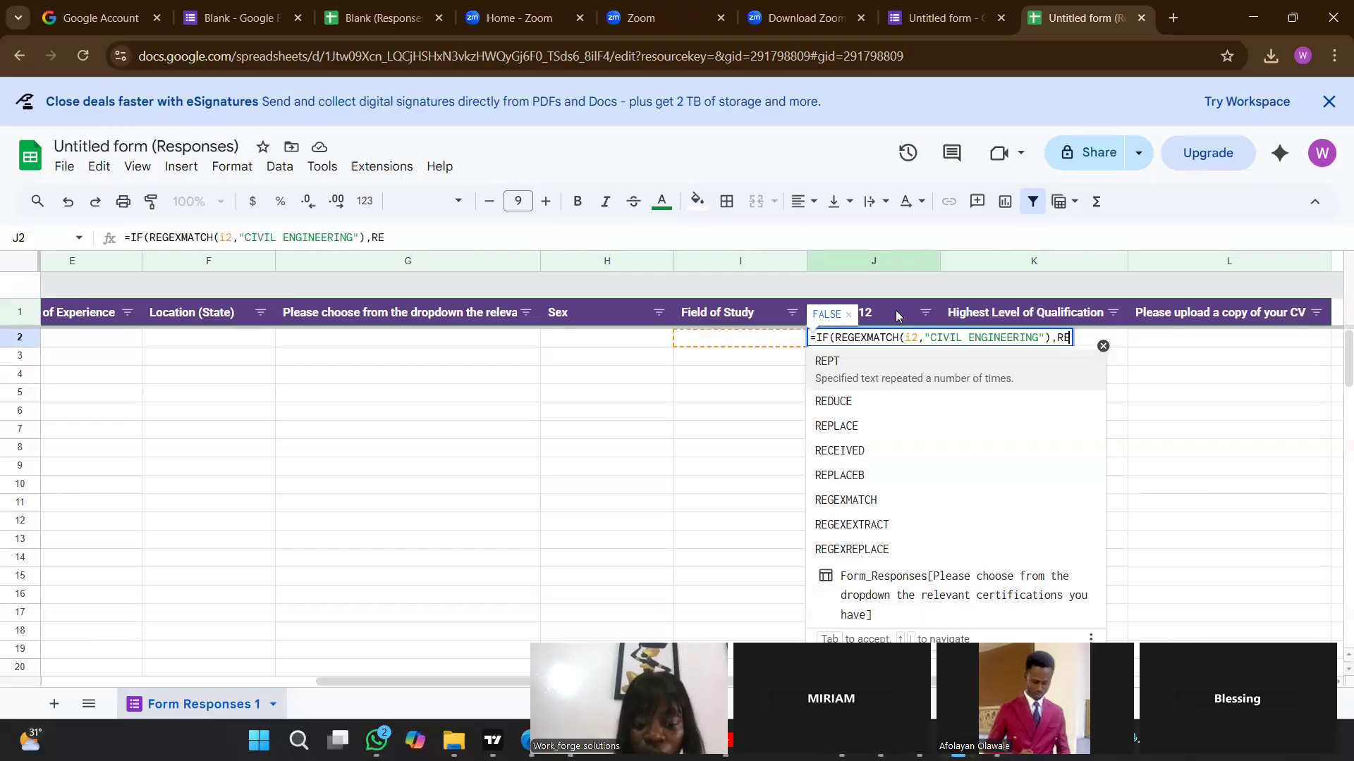
text(TCG)
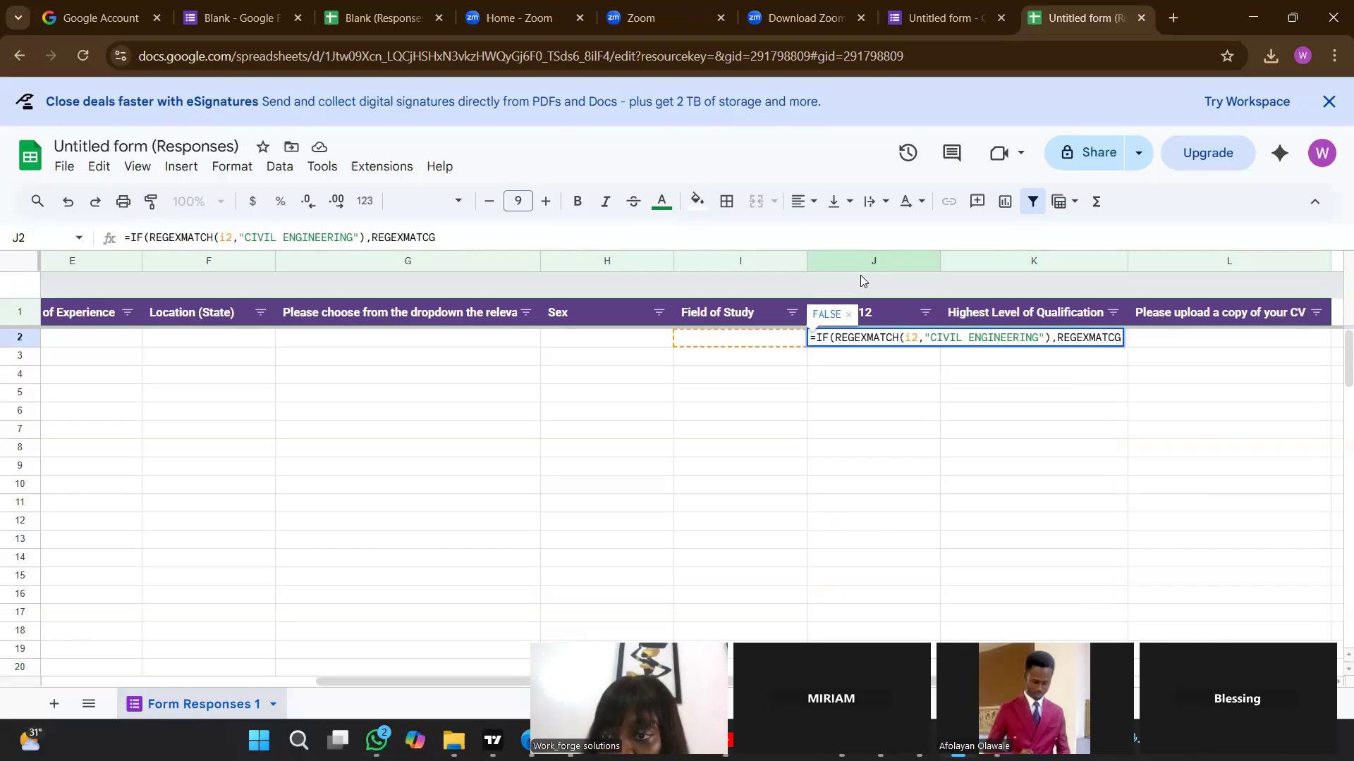
Try to add a second test to the J2 formula for the mixed-case spelling: REGEXMATCH (I2,"Civil Engineering".
key(BackSpace)
text(H)
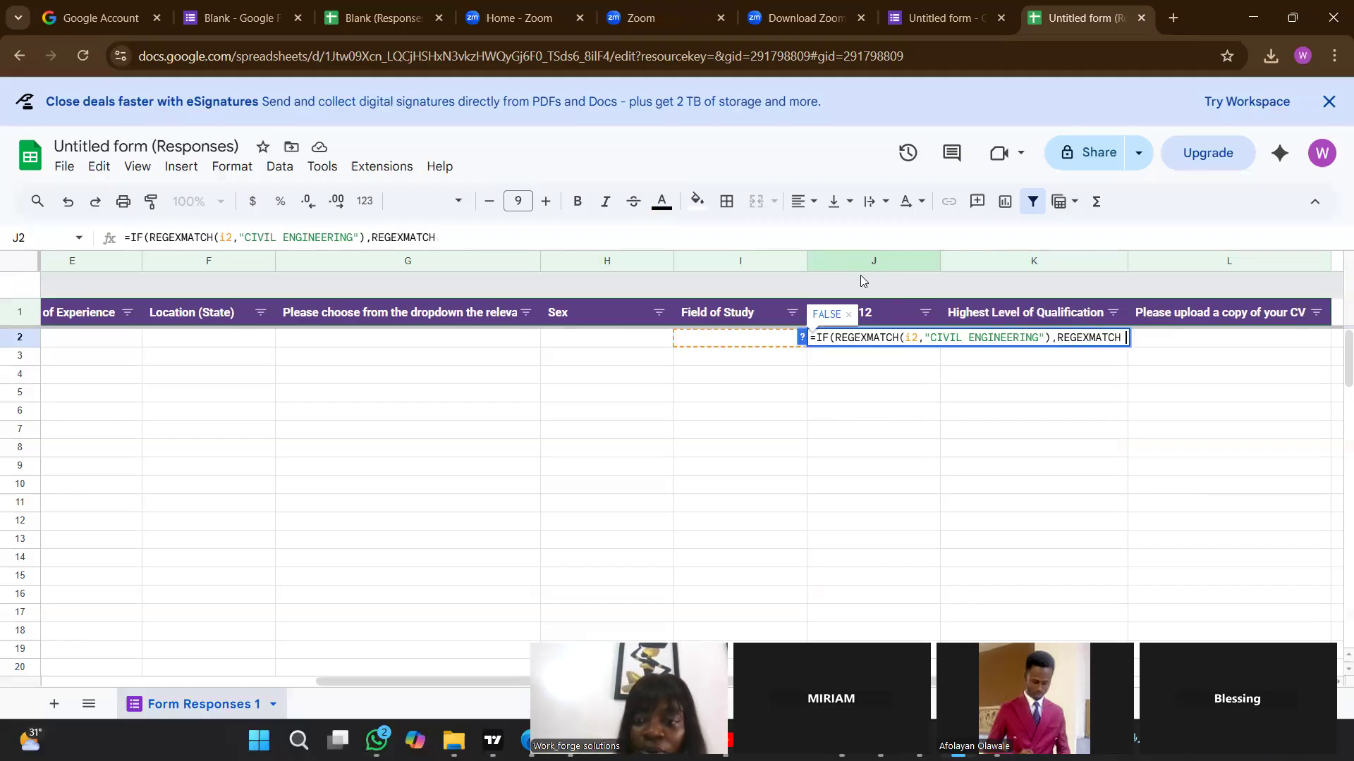
text( ()
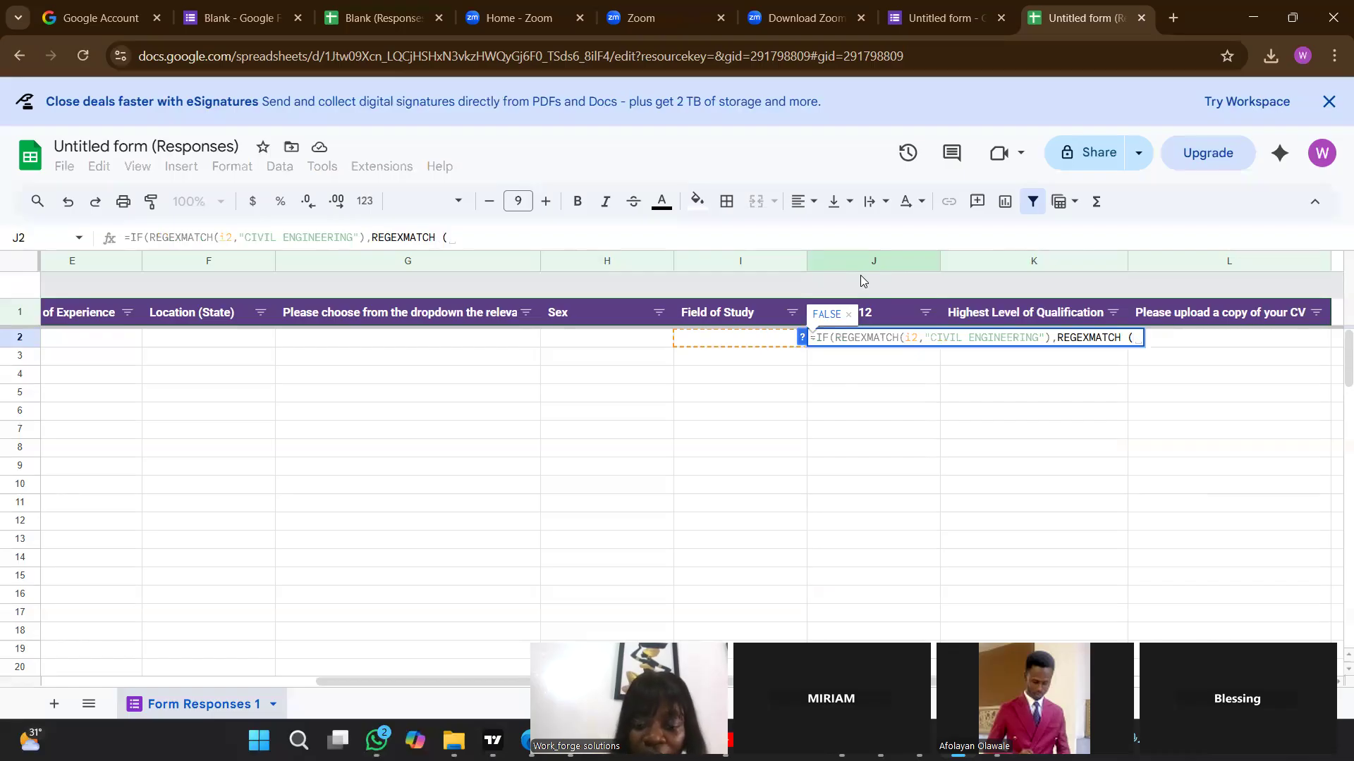
text(I2)
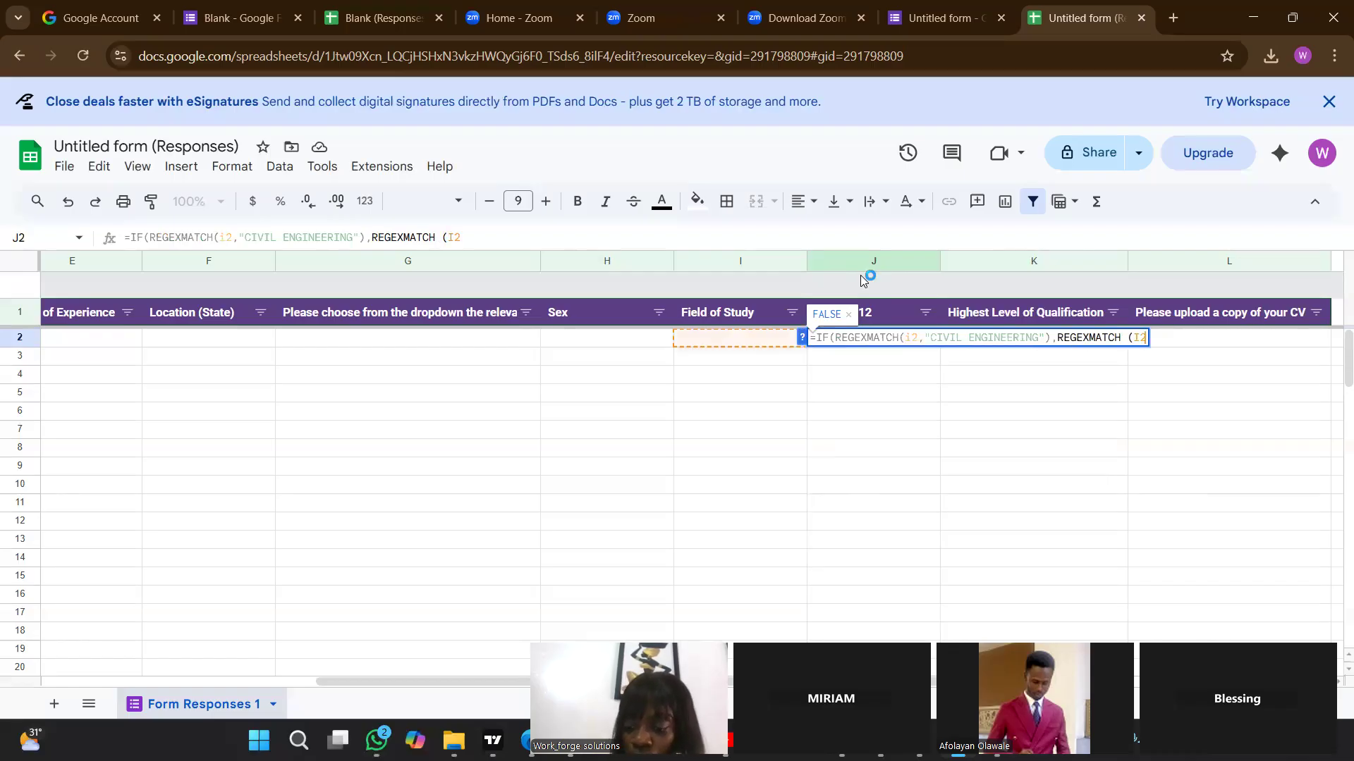
text(,)
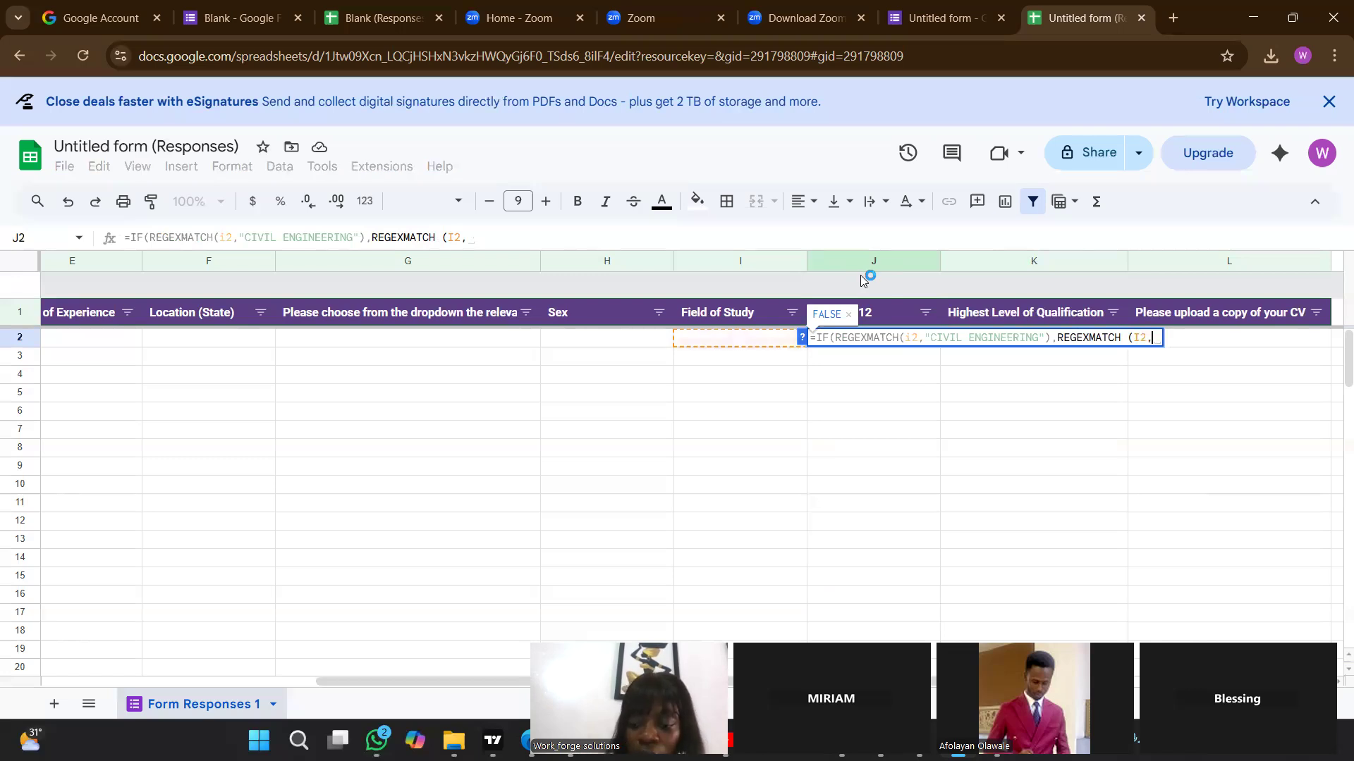
text(")
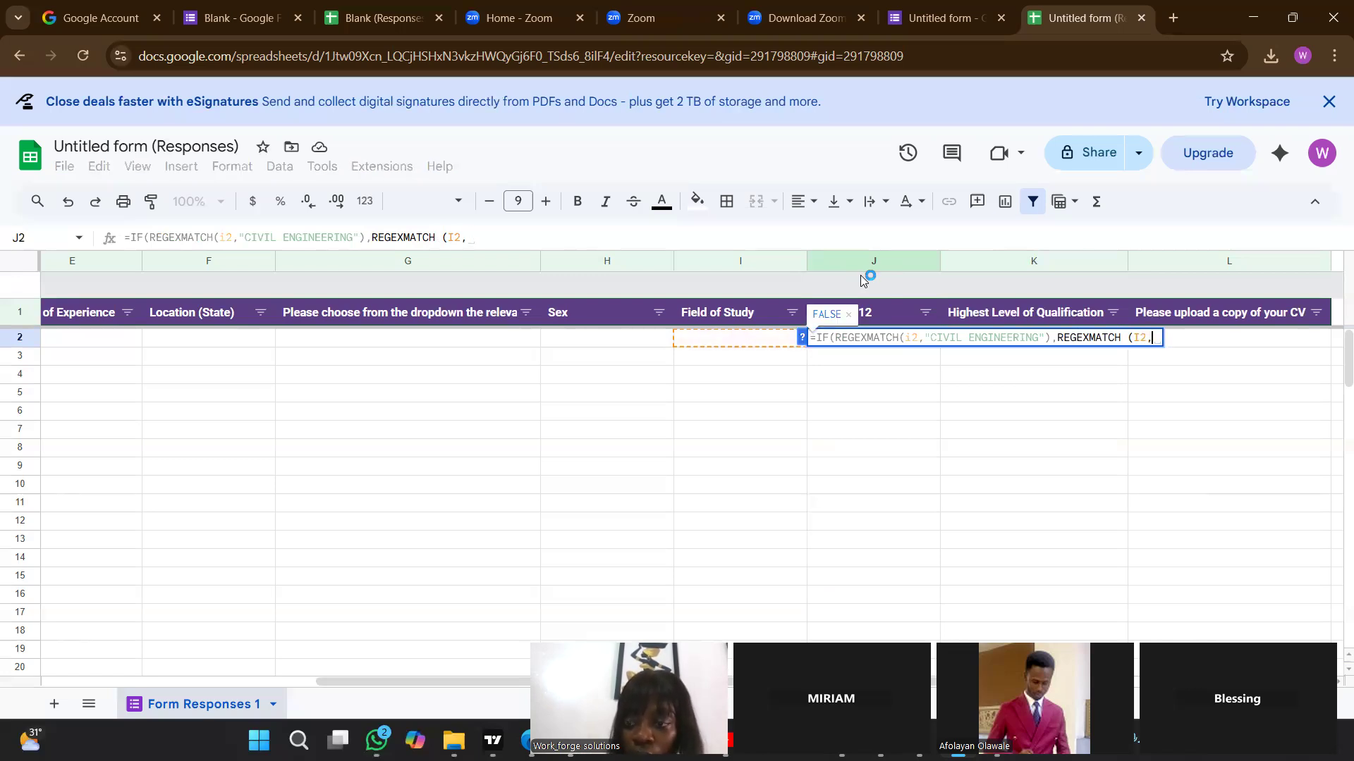
text(Civil E)
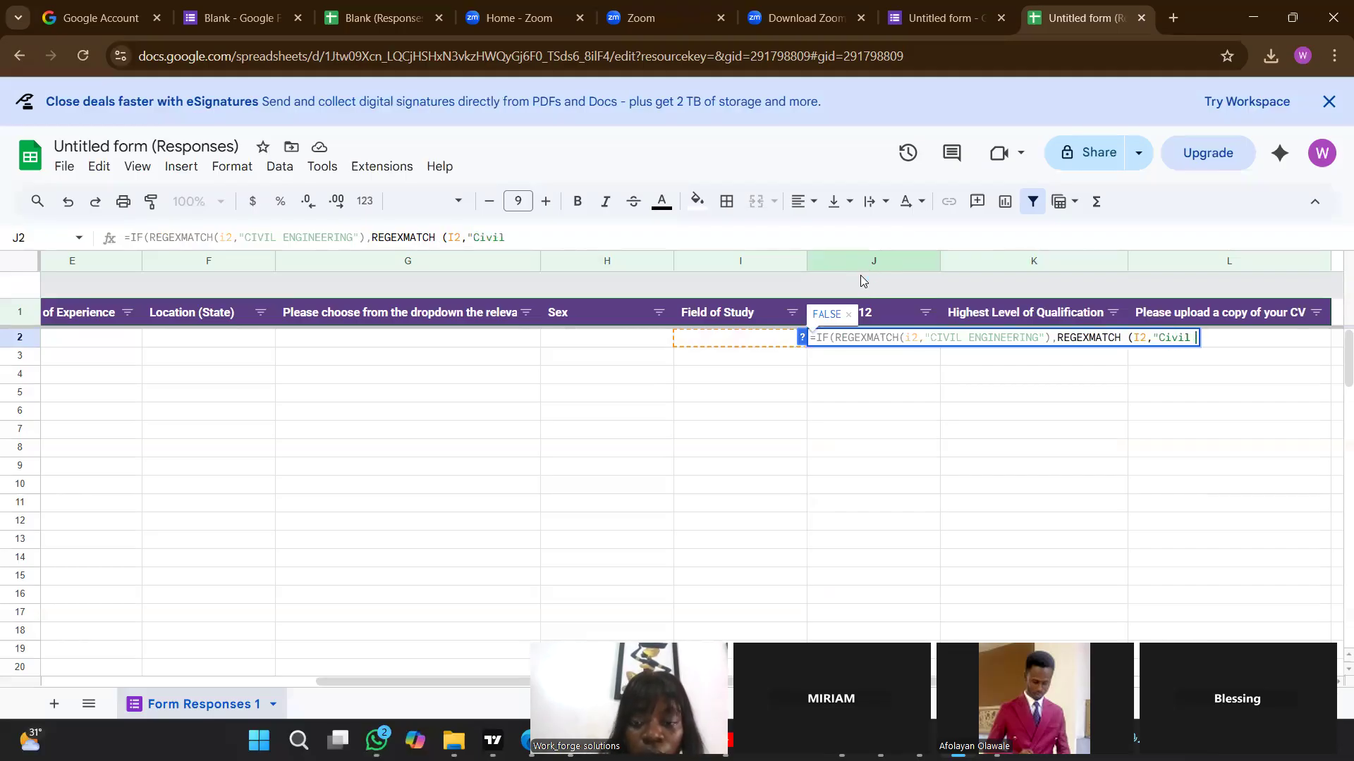
text(ngi)
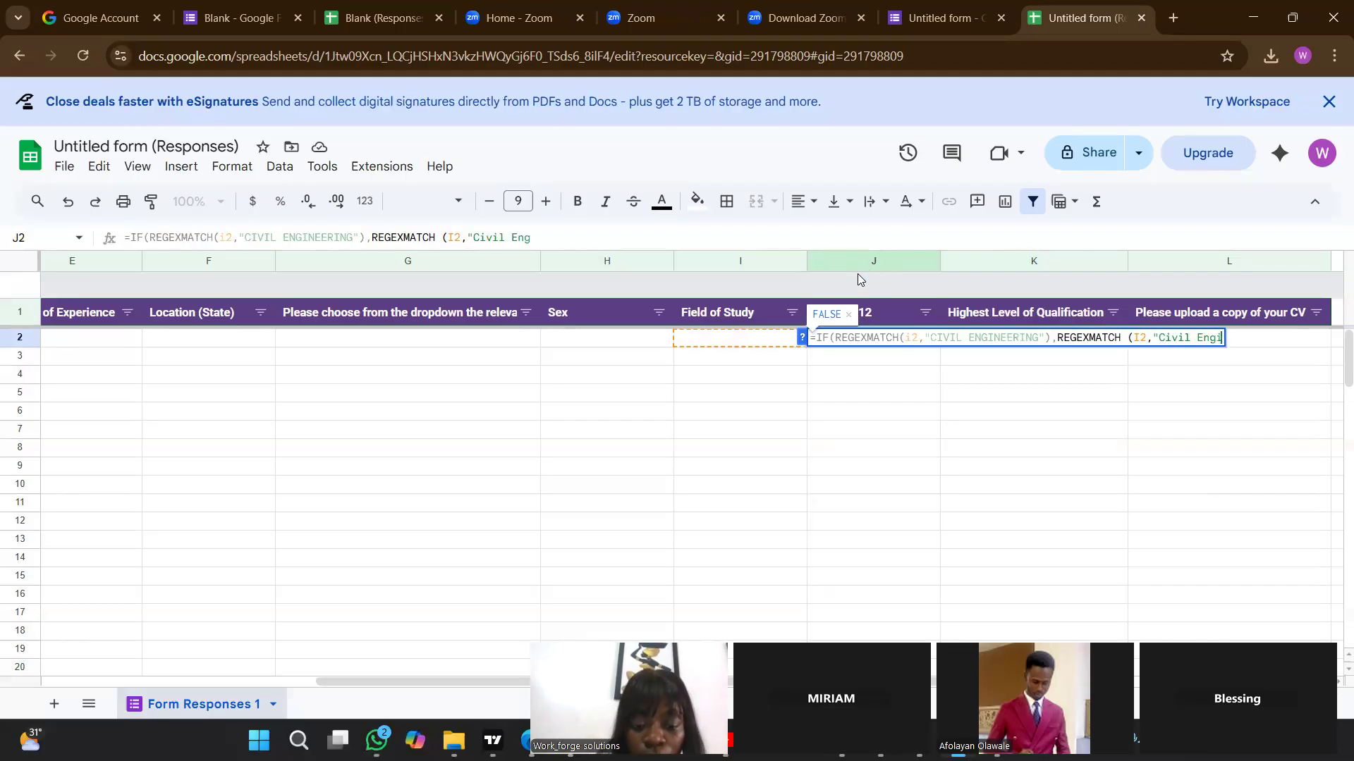
text(neering)
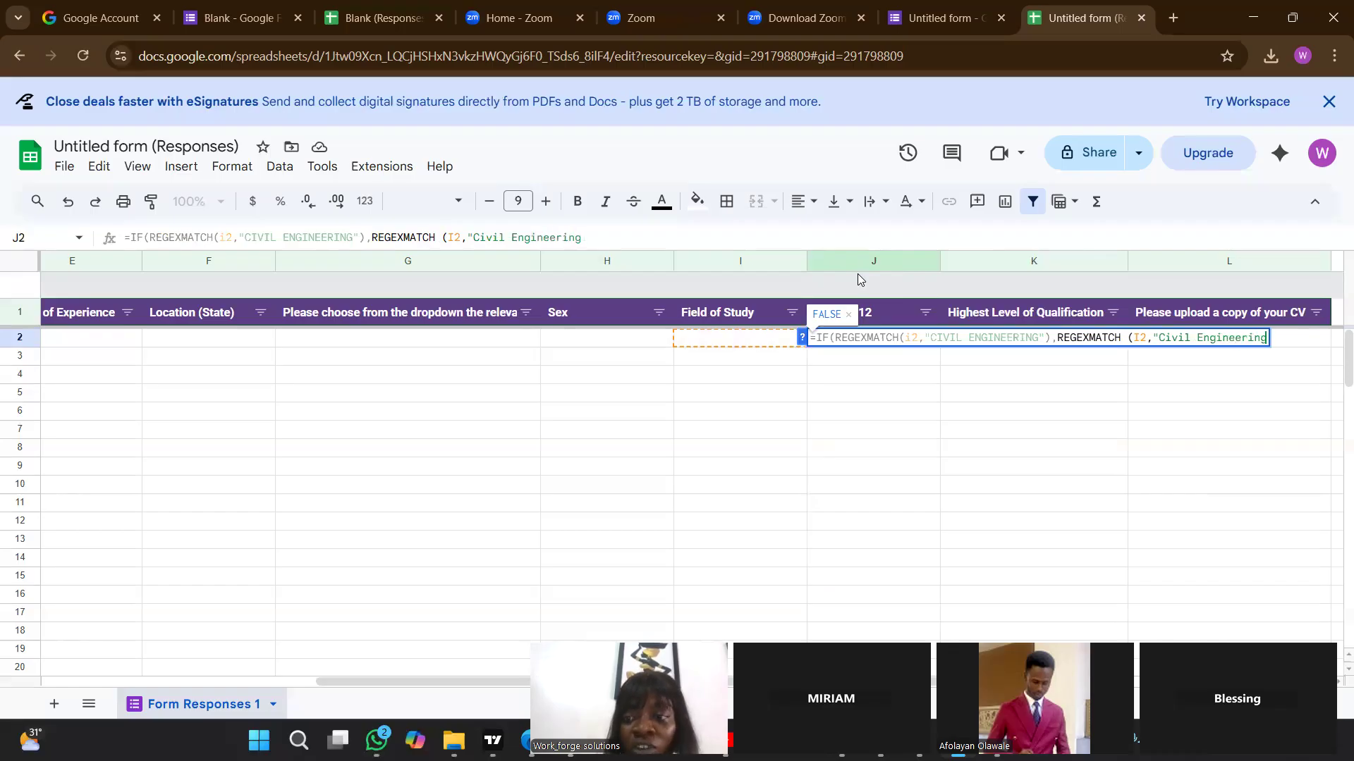
text(")
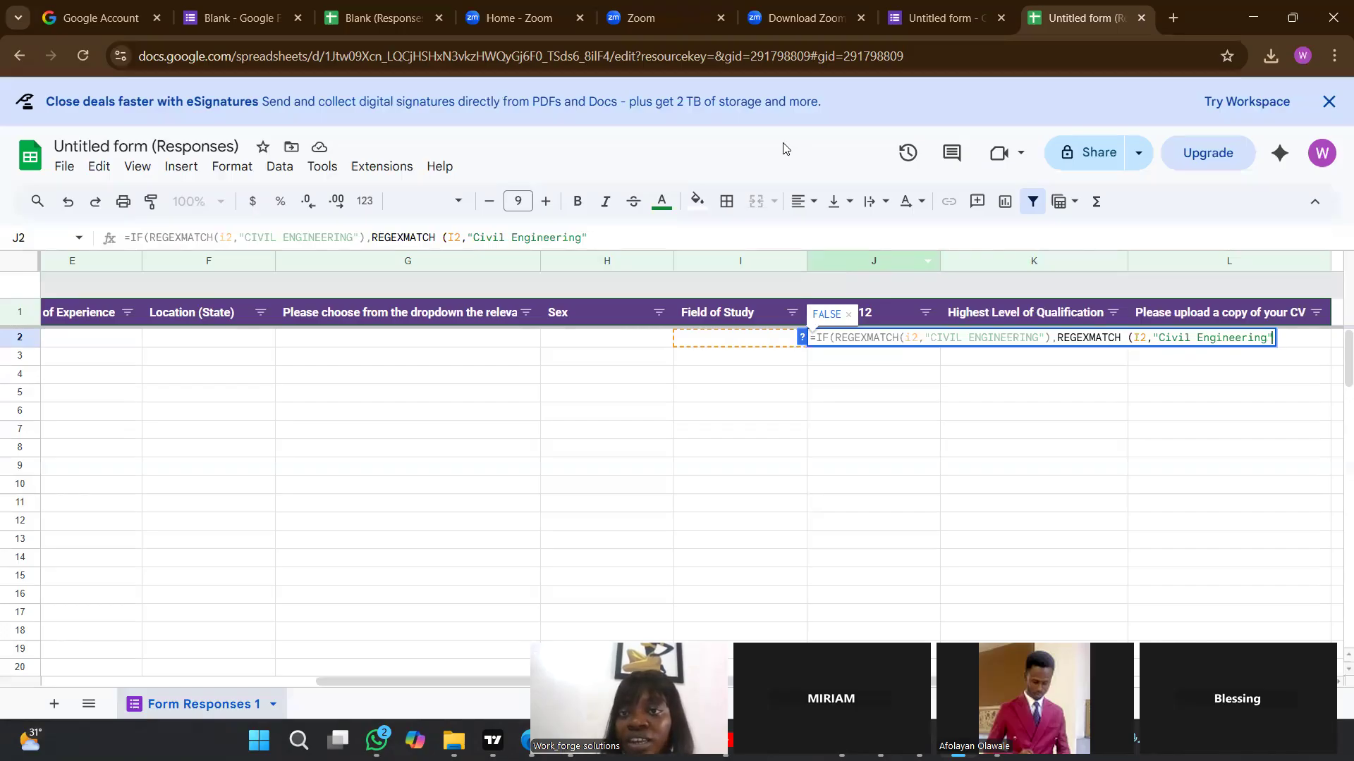
Switch to the form, retitle the Field of Study question "Field of Study (Please write in capital letters)", and return to the response sheet.
key(ctrl+shift+Tab)
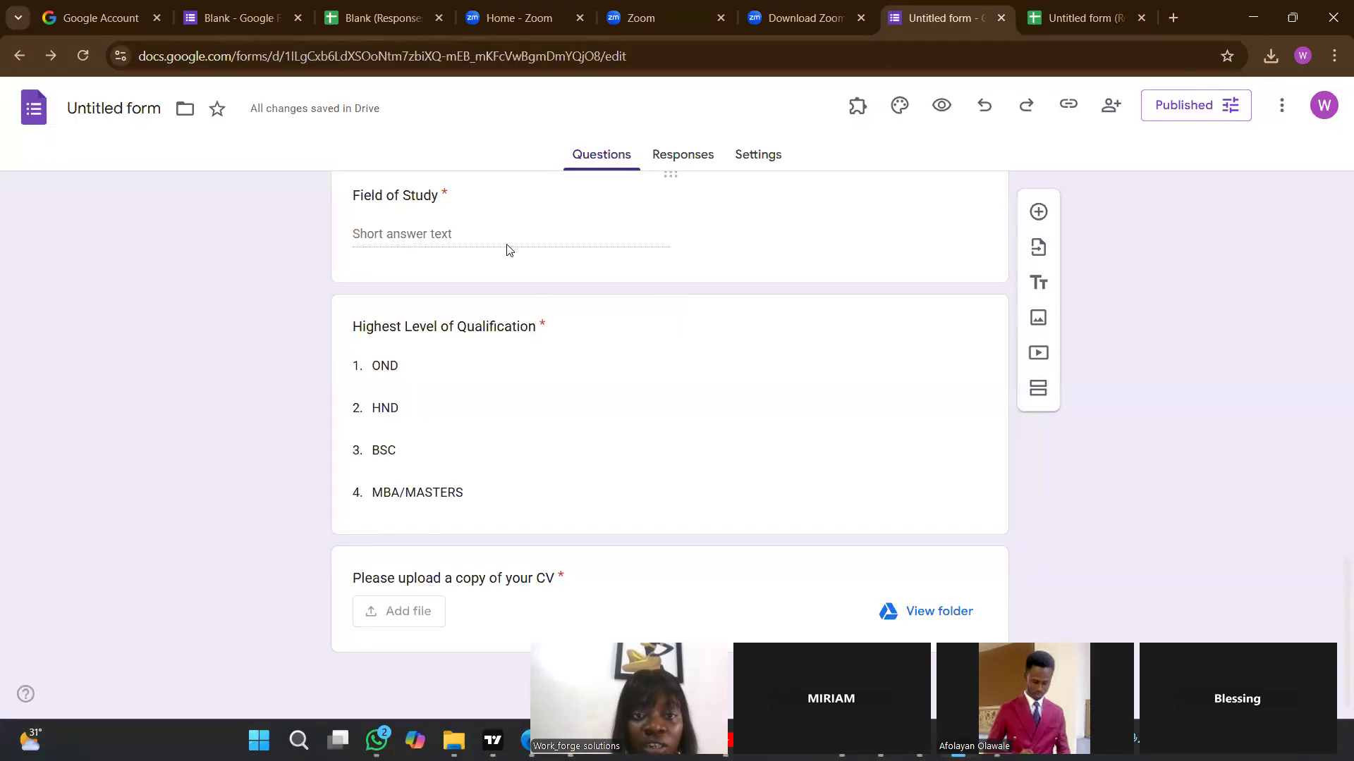
click(416, 220)
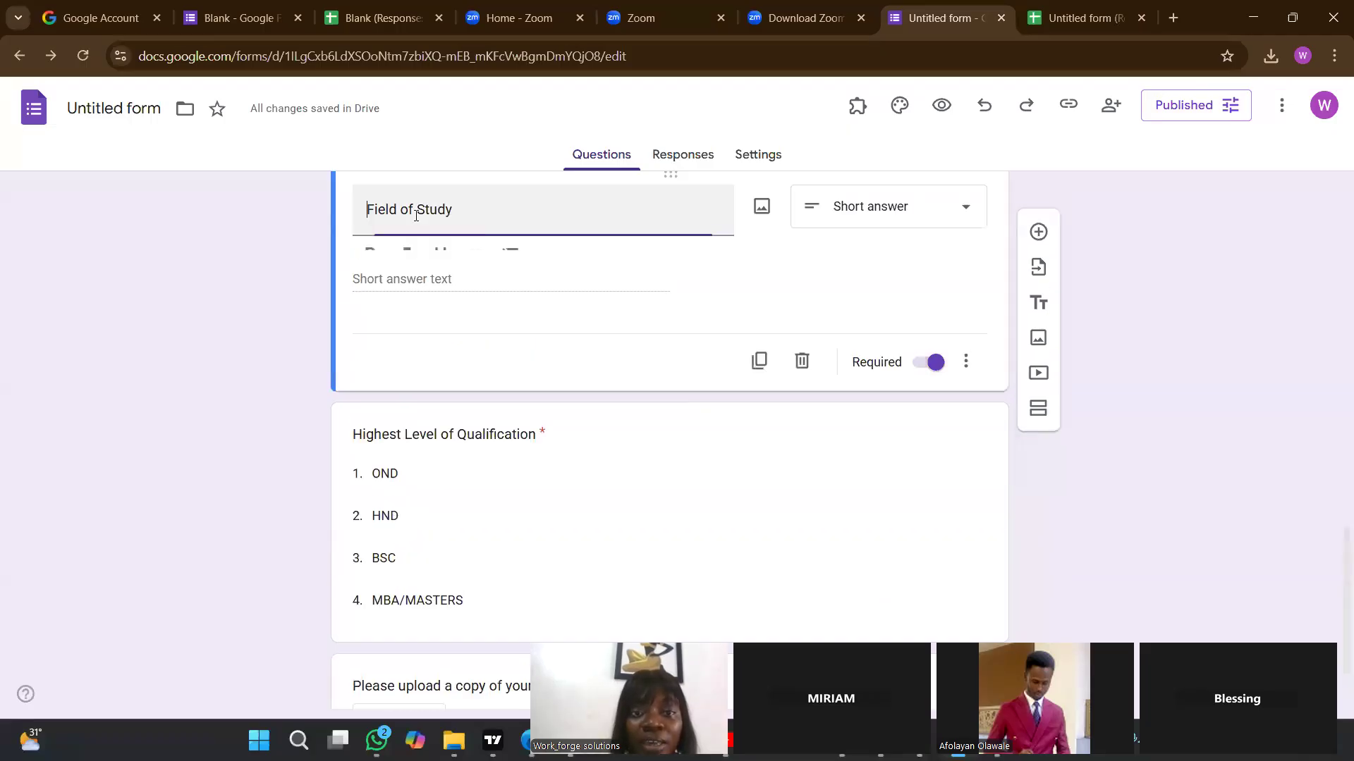
text((Please write in capital letters))
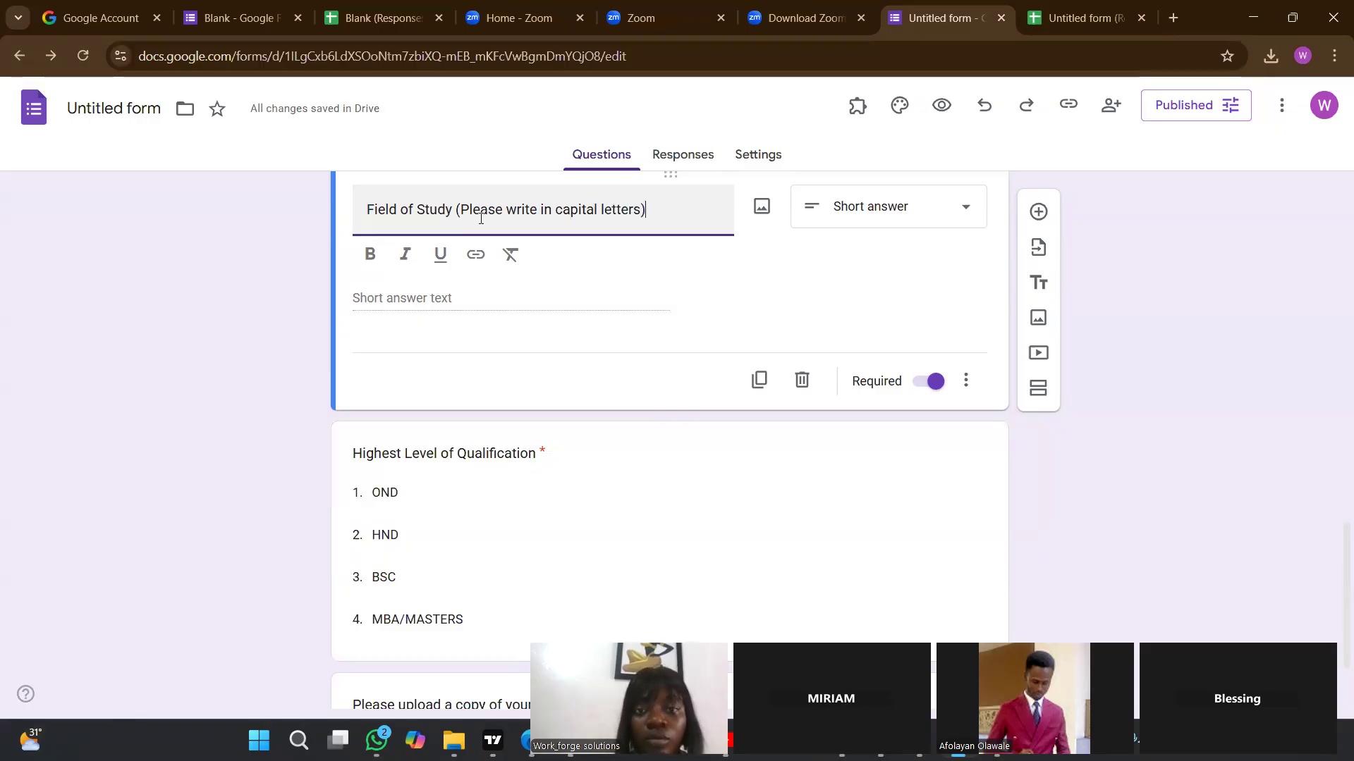
click(1054, 432)
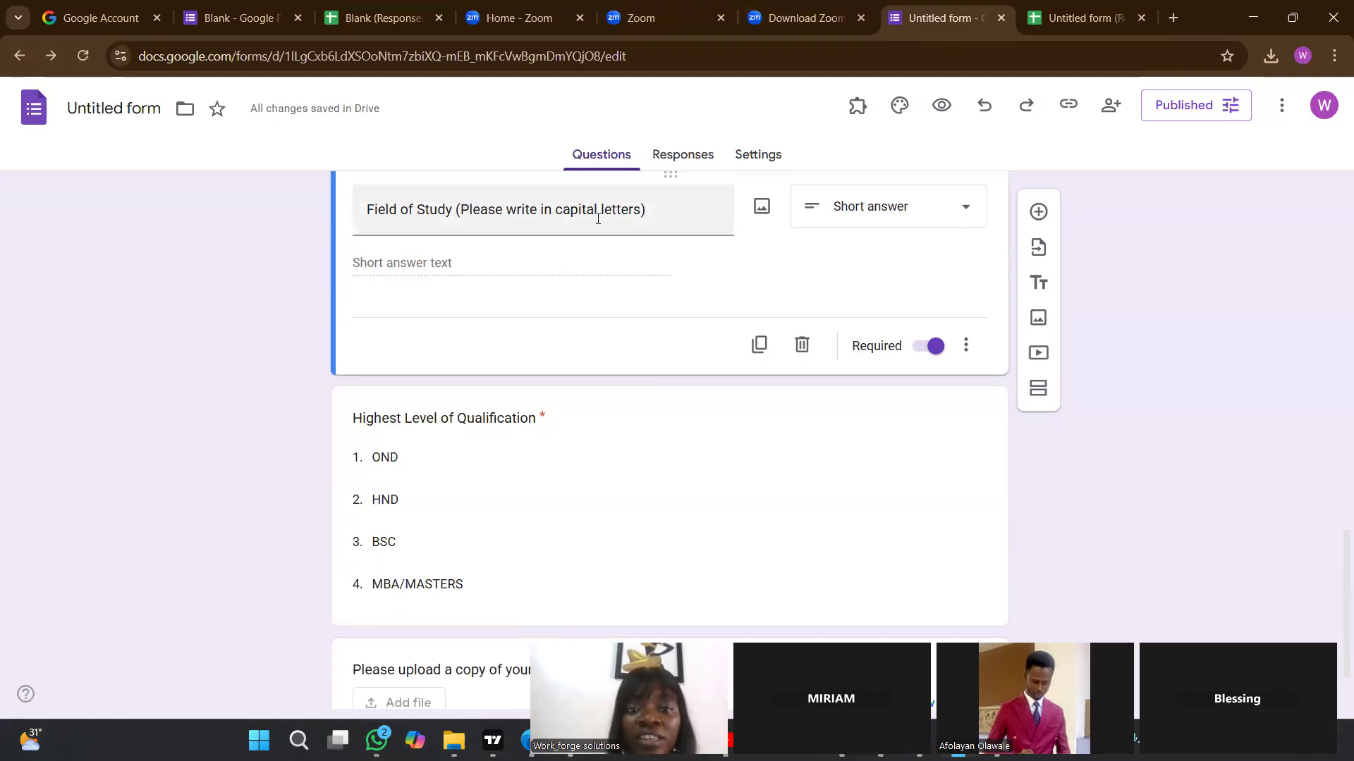
click(1051, 29)
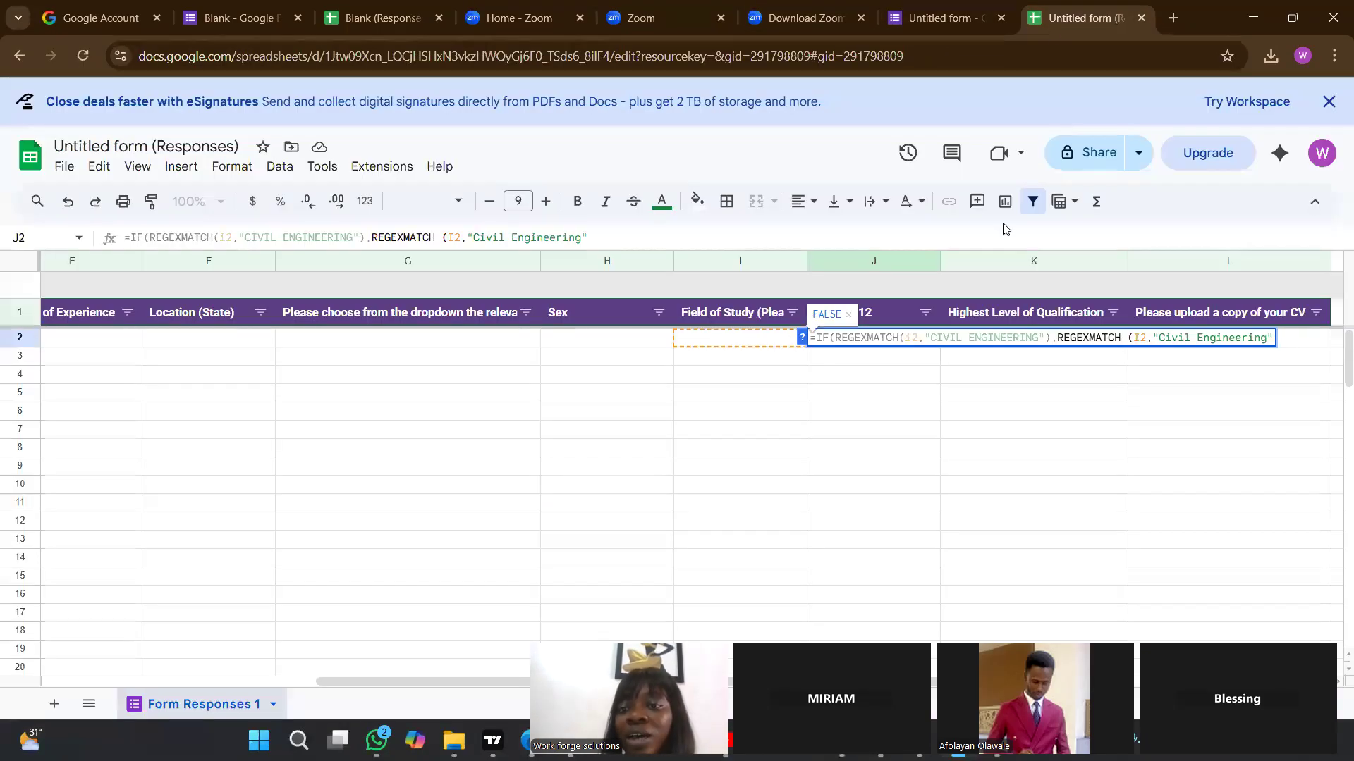
Remove the second, mixed-case REGEXMATCH test from the J2 formula, keeping only the closed "CIVIL ENGINEERING" test.
key(BackSpace)
key(BackSpace)
key(BackSpace)
key(BackSpace)
key(BackSpace)
key(BackSpace)
key(BackSpace)
key(BackSpace)
key(BackSpace)
key(BackSpace)
key(BackSpace)
key(BackSpace)
key(BackSpace)
key(BackSpace)
key(BackSpace)
key(BackSpace)
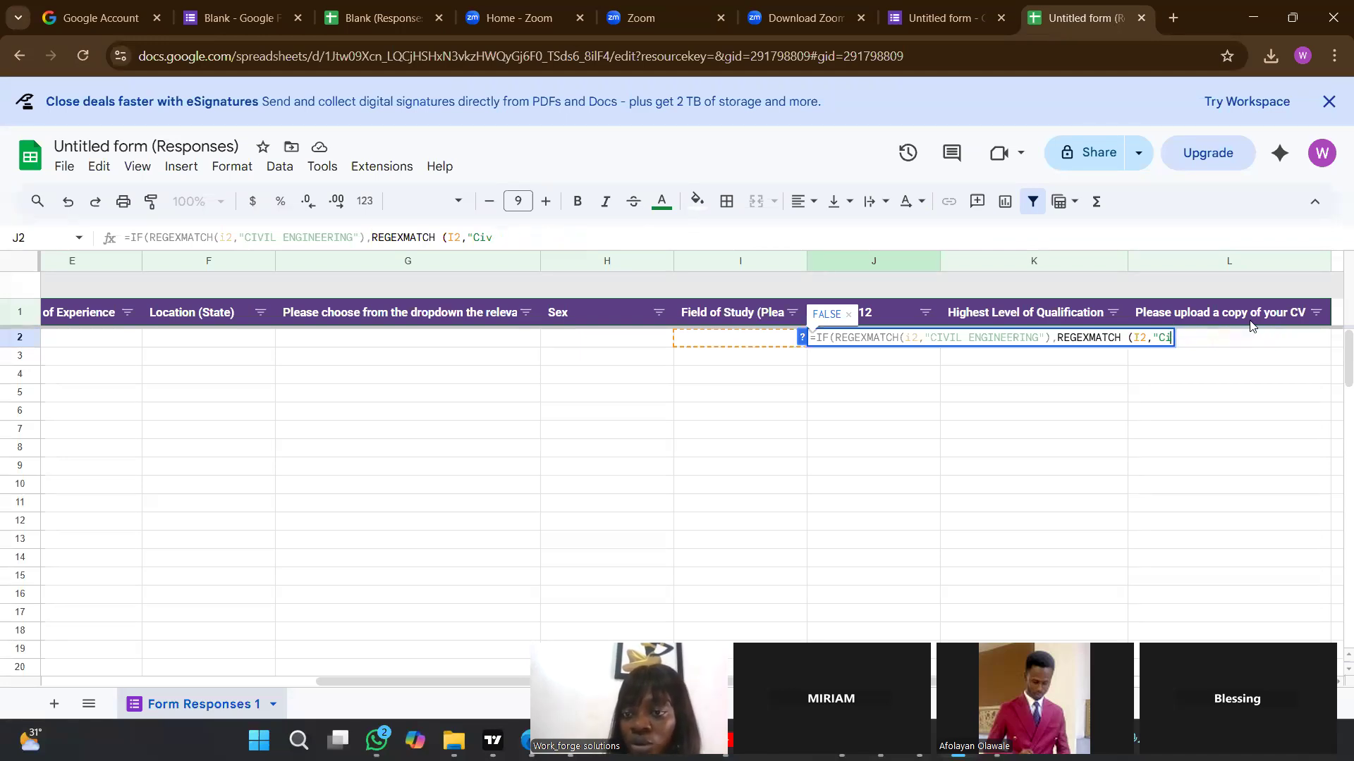
key(BackSpace)
key(BackSpace)
key(BackSpace)
key(BackSpace)
key(BackSpace)
key(BackSpace)
key(BackSpace)
key(BackSpace)
key(BackSpace)
key(BackSpace)
key(BackSpace)
key(BackSpace)
key(BackSpace)
key(BackSpace)
key(BackSpace)
key(BackSpace)
key(BackSpace)
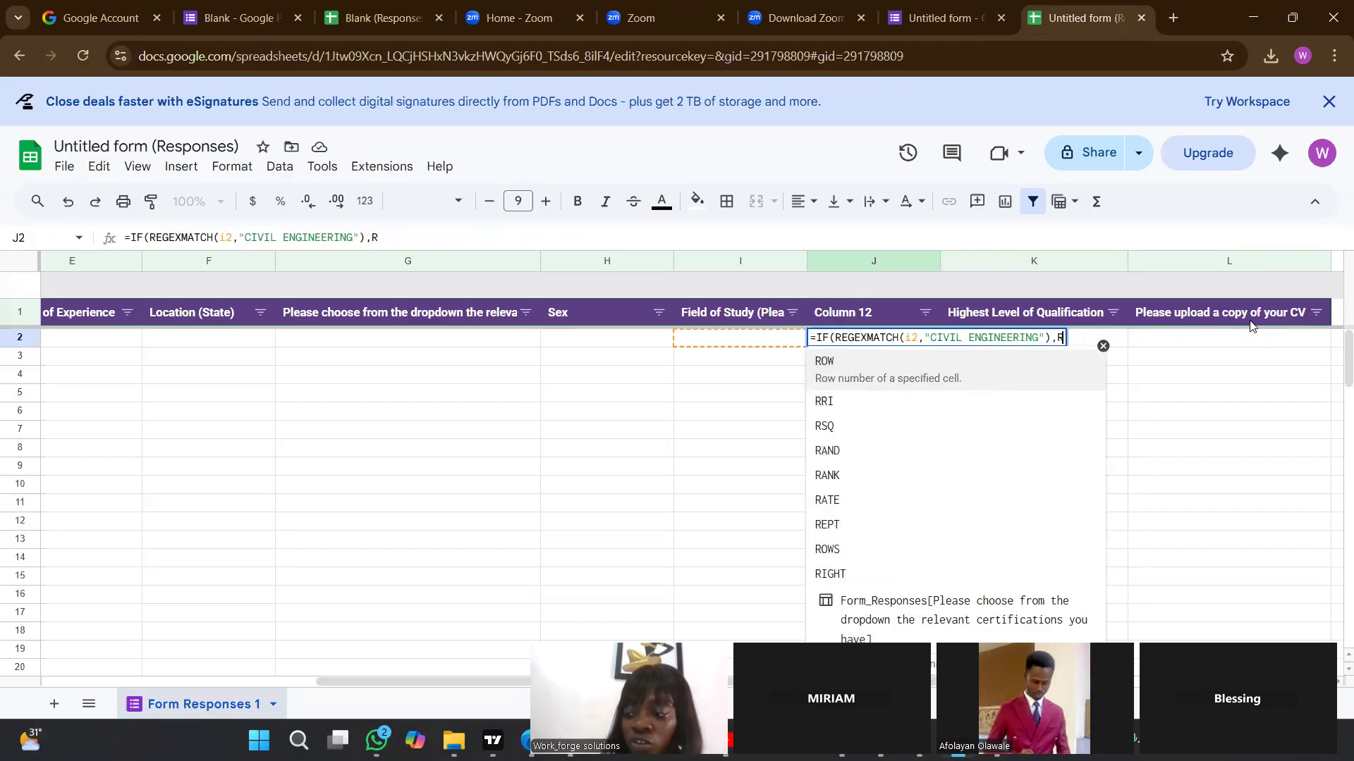
key(BackSpace)
key(BackSpace)
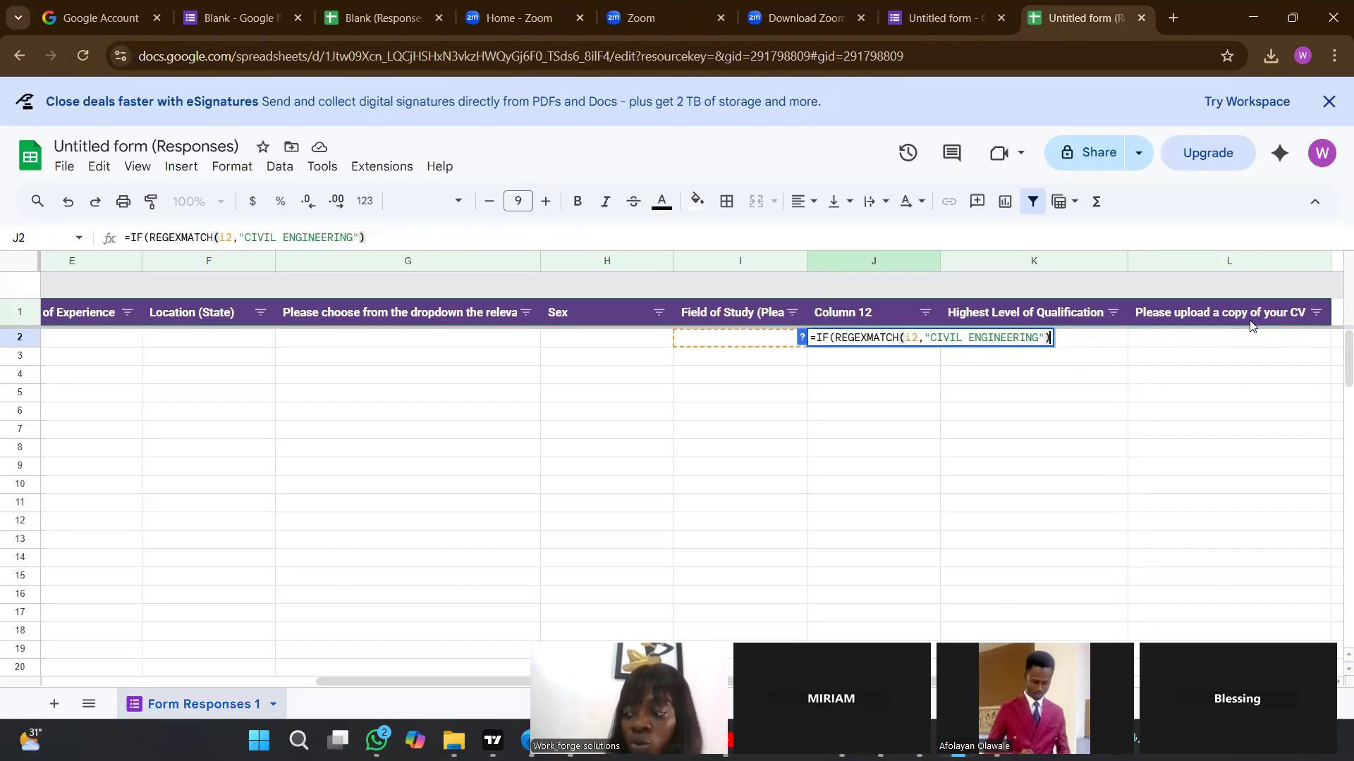
key(BackSpace)
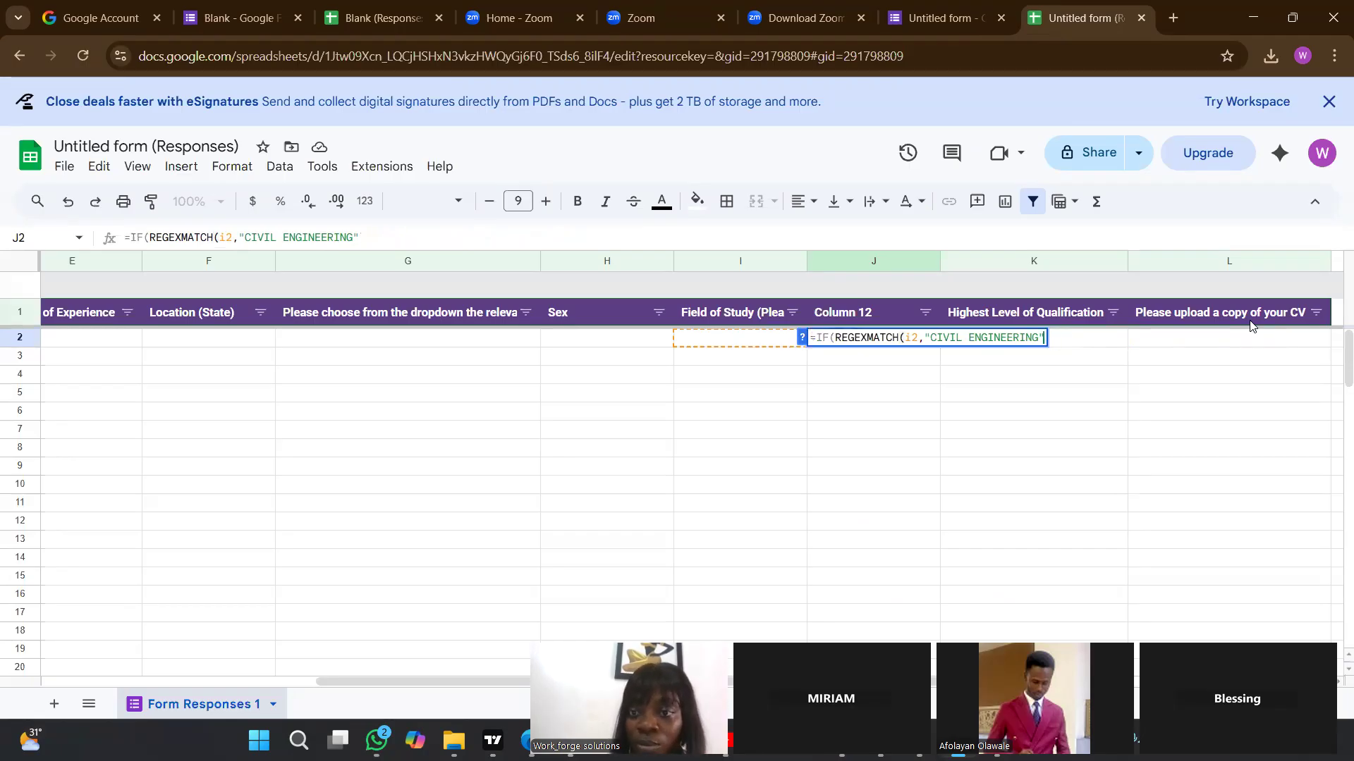
text())
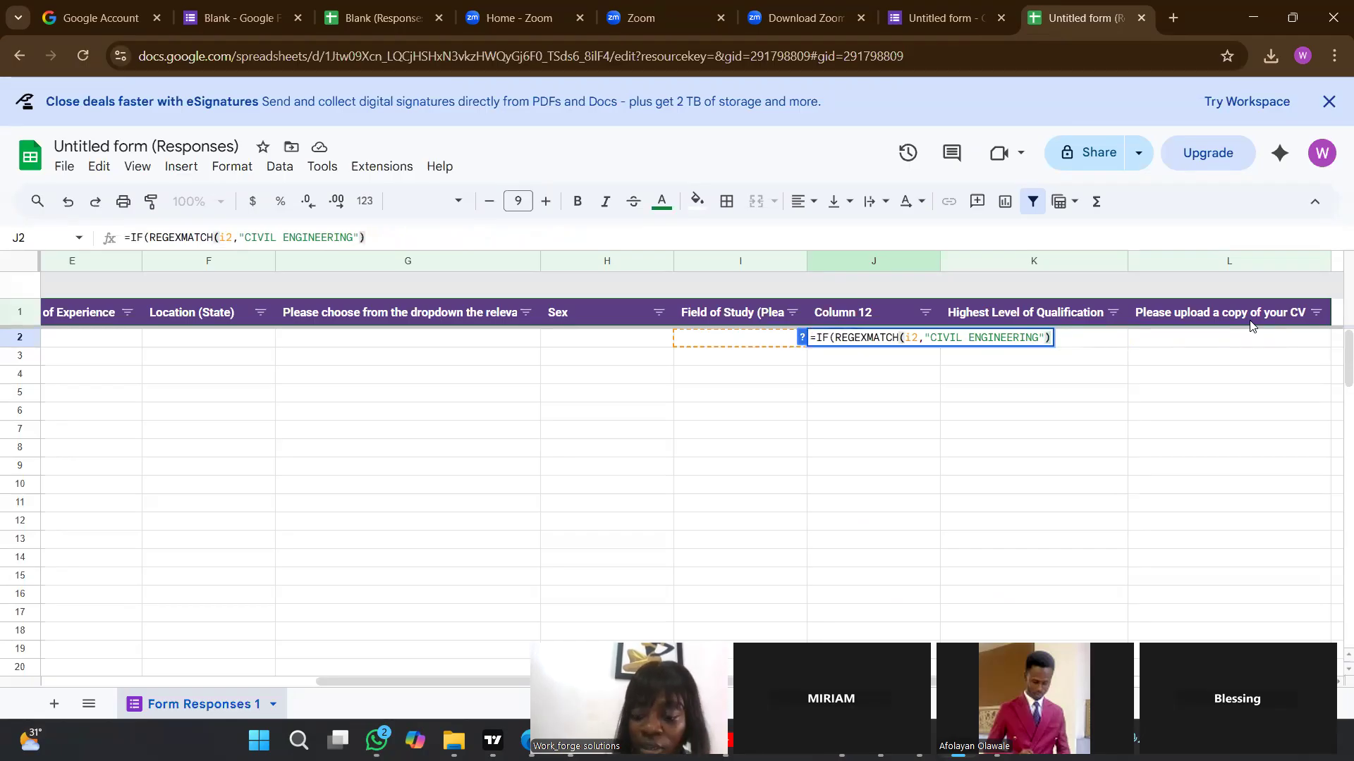
text(,")
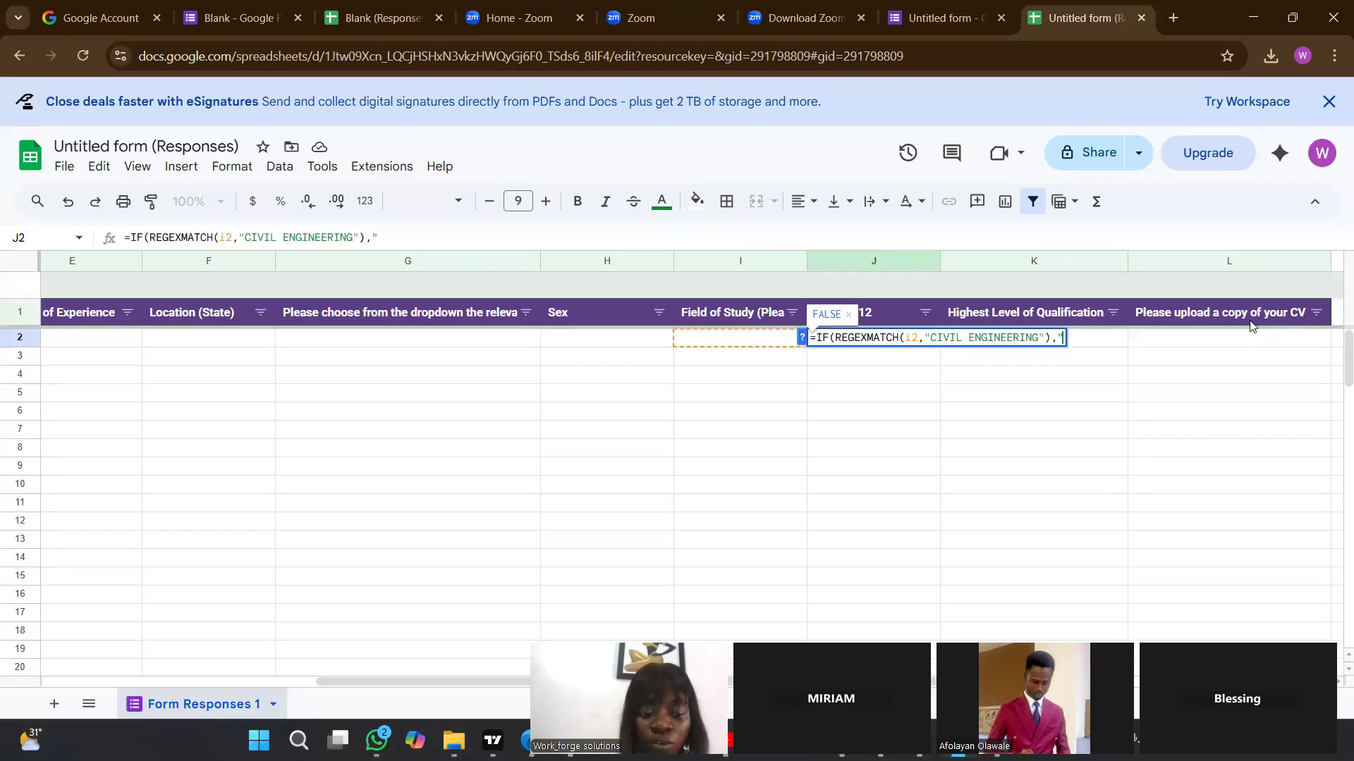
text(YES")
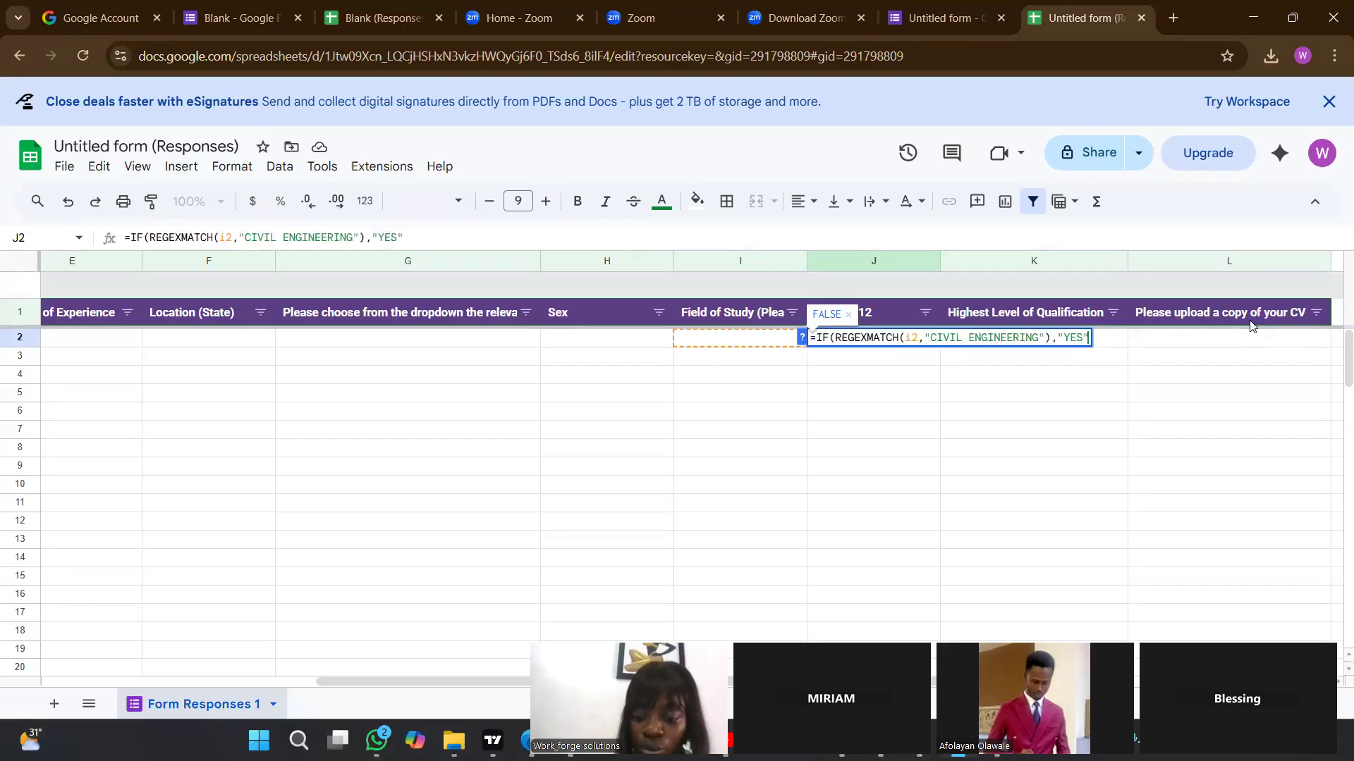
text(,"NO)
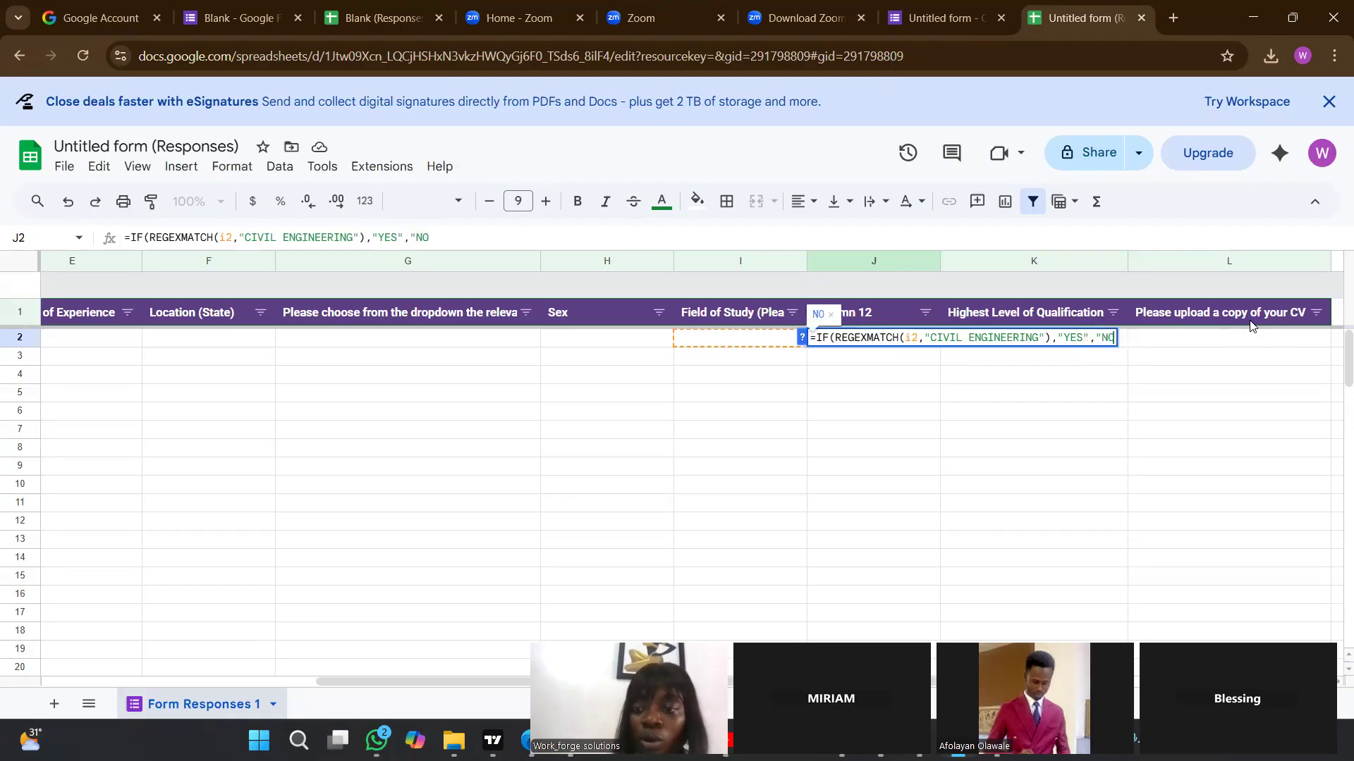
text(")
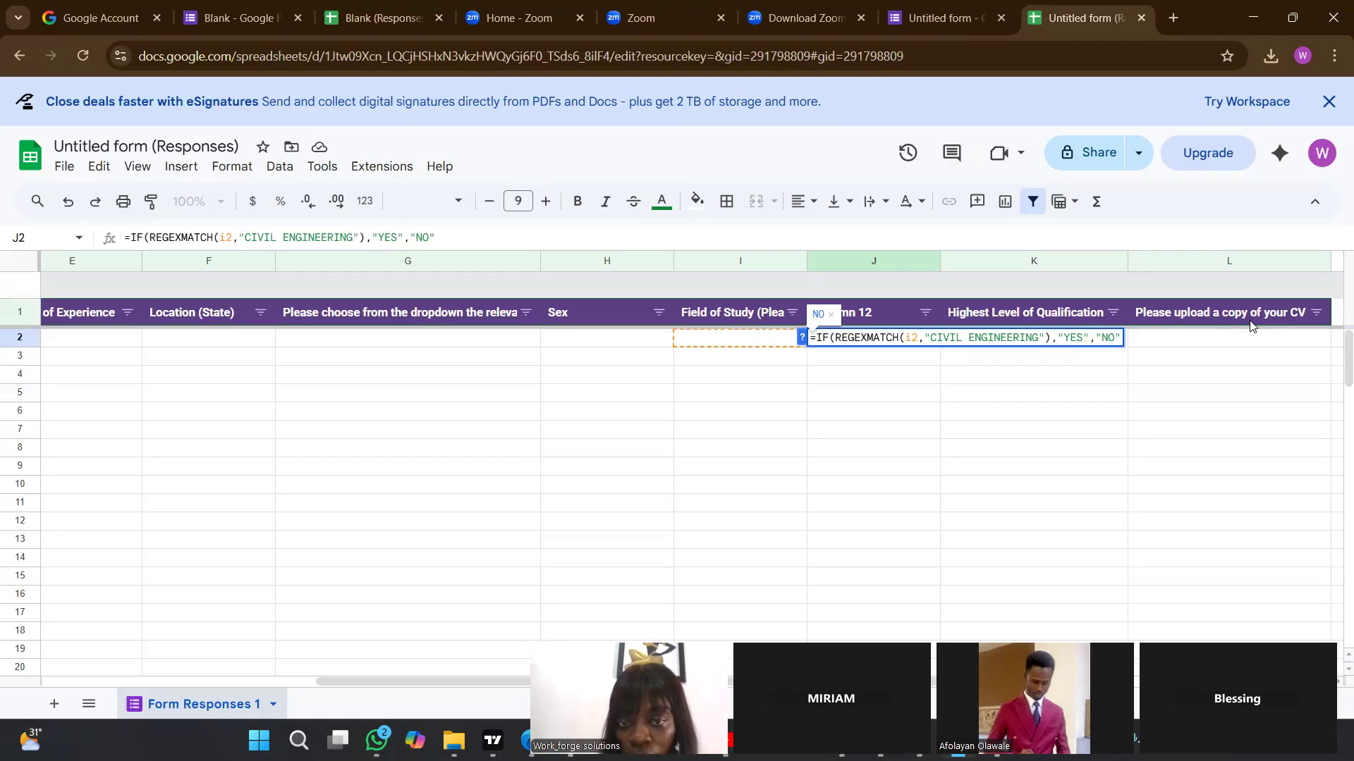
Complete the J2 formula with "YES" for a match and "NO" otherwise, and commit it.
key(Return)
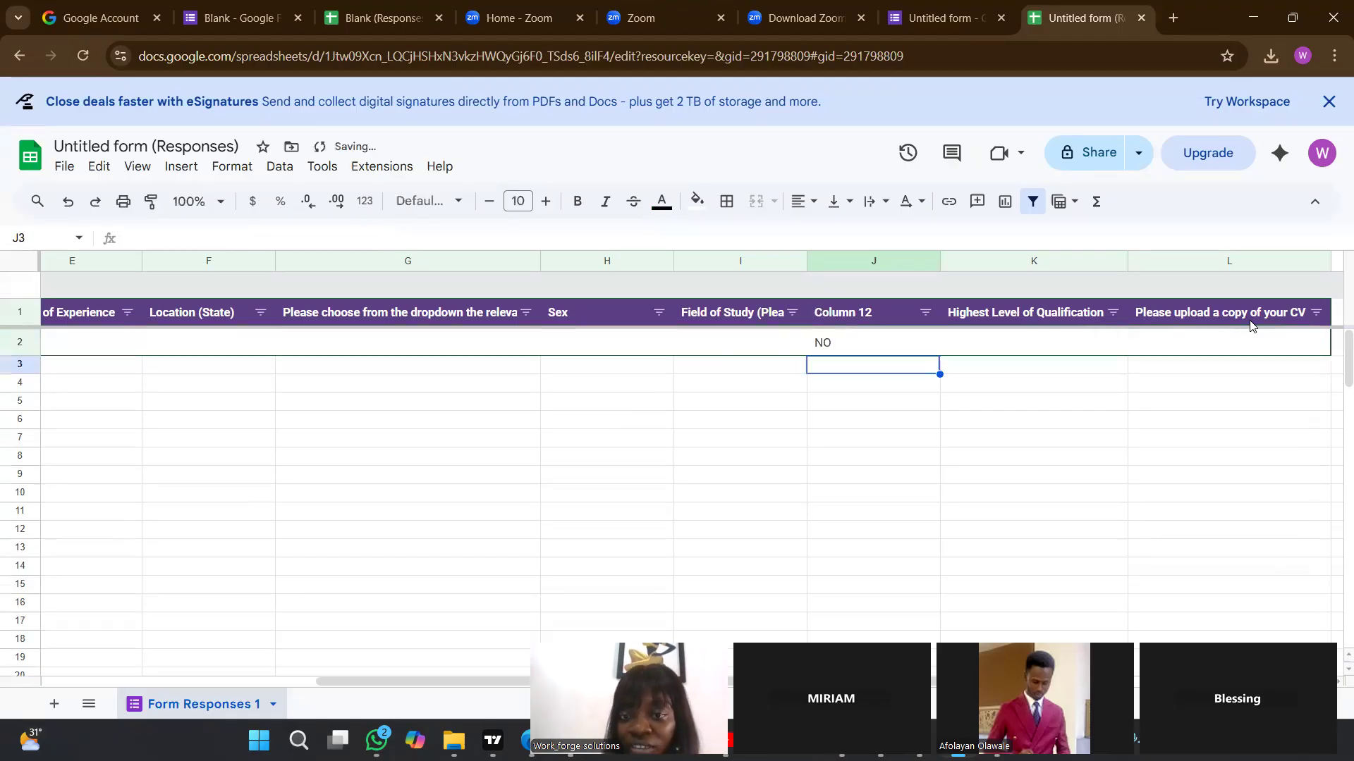
scroll(860, 410, down, 1)
click(861, 405)
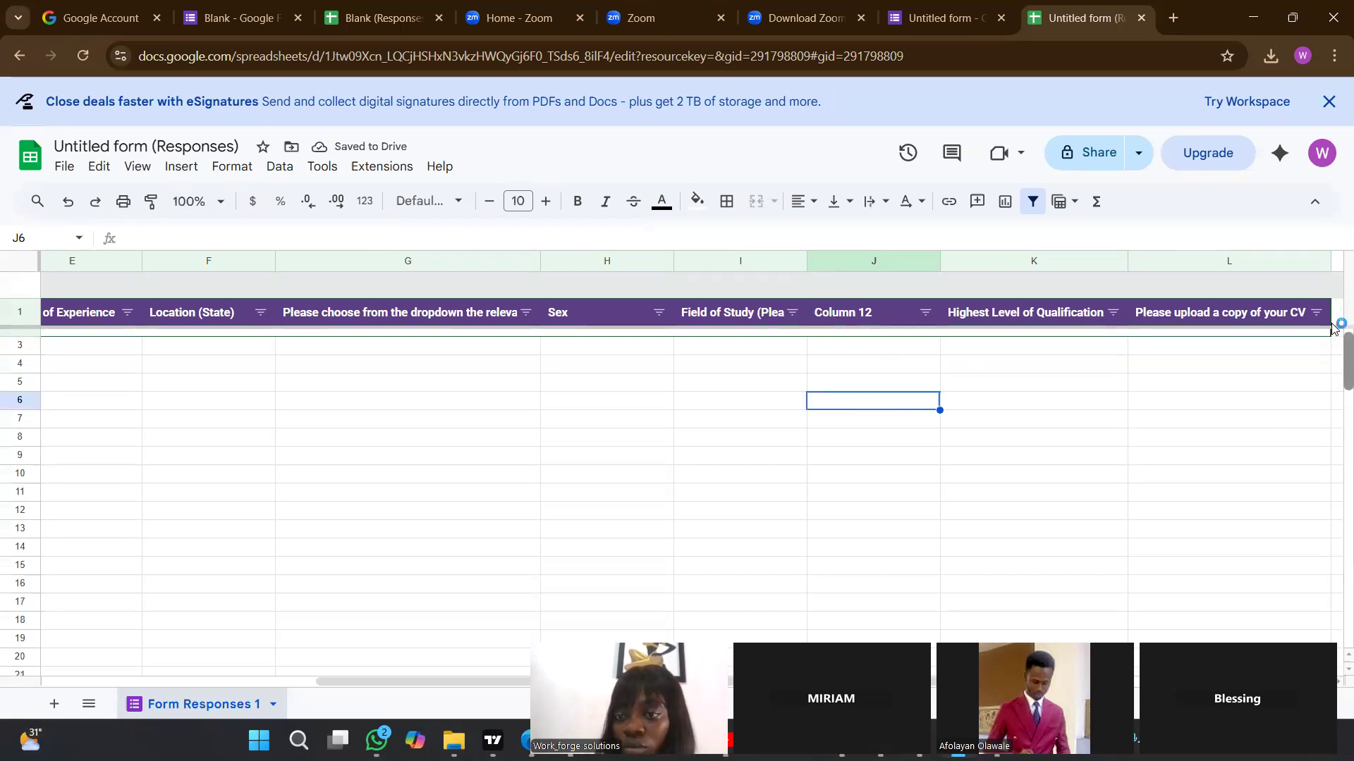
click(735, 363)
click(726, 341)
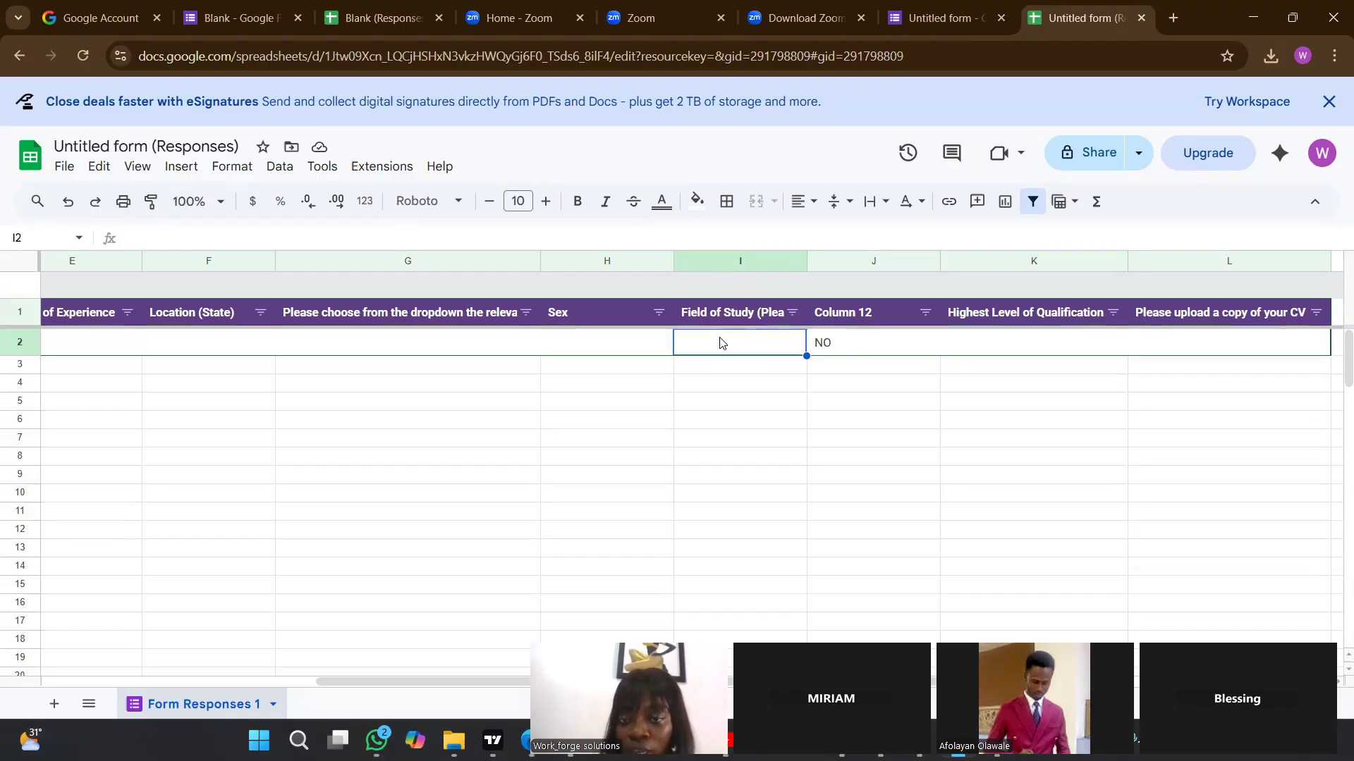
click(585, 341)
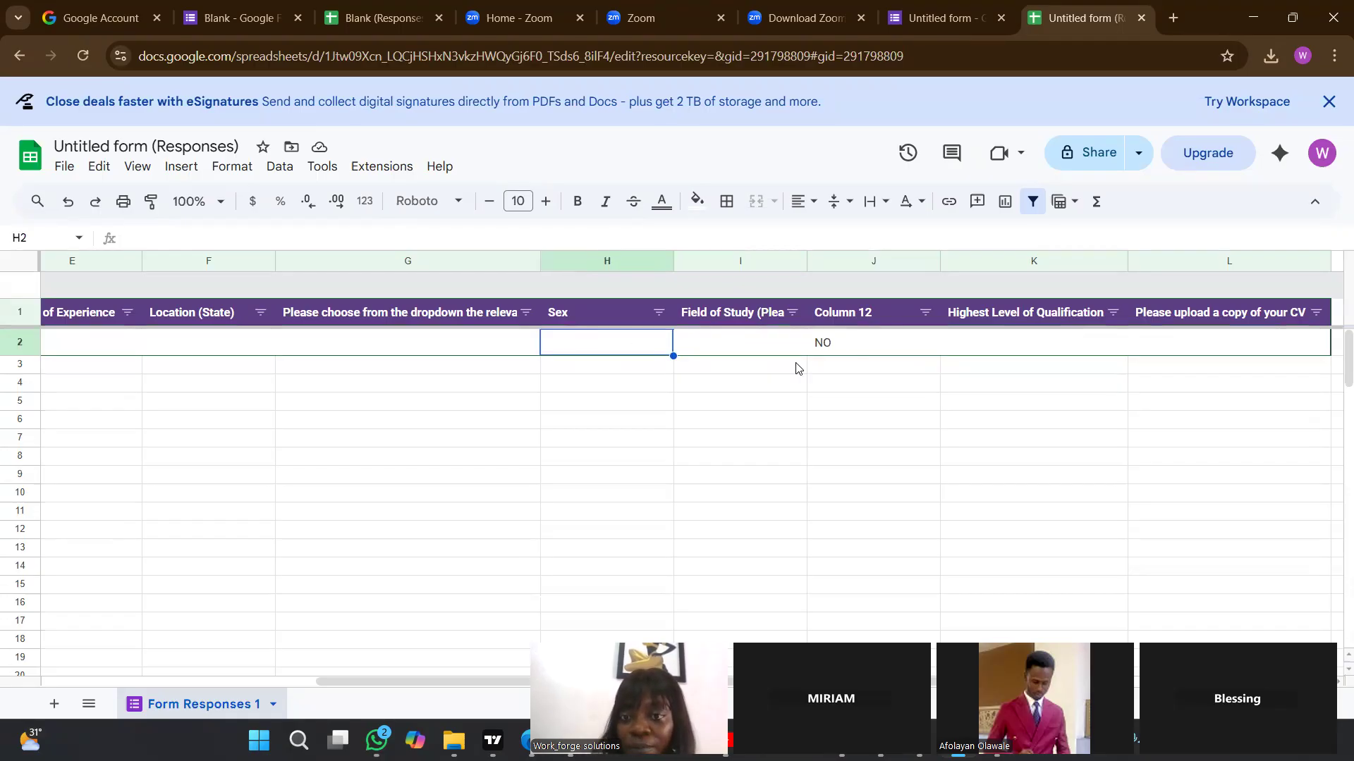
click(1009, 348)
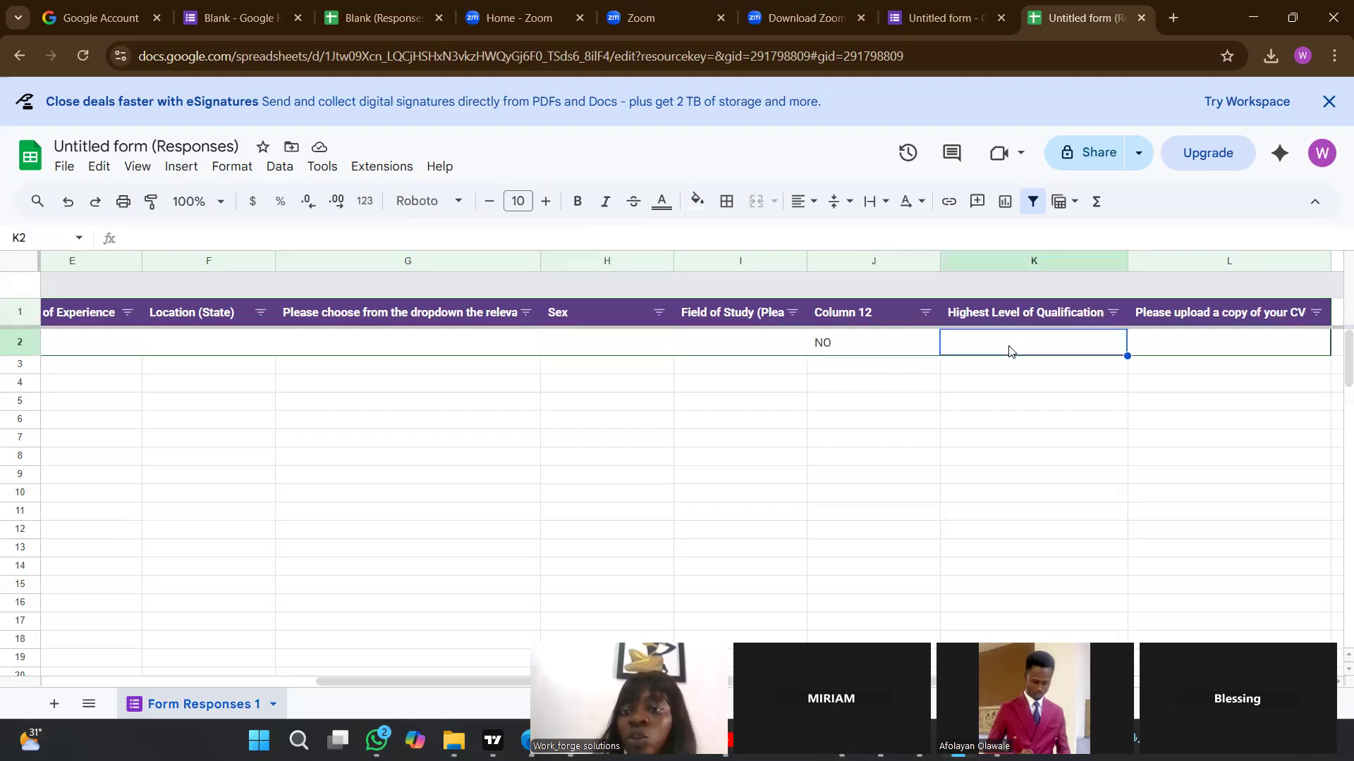
click(1243, 346)
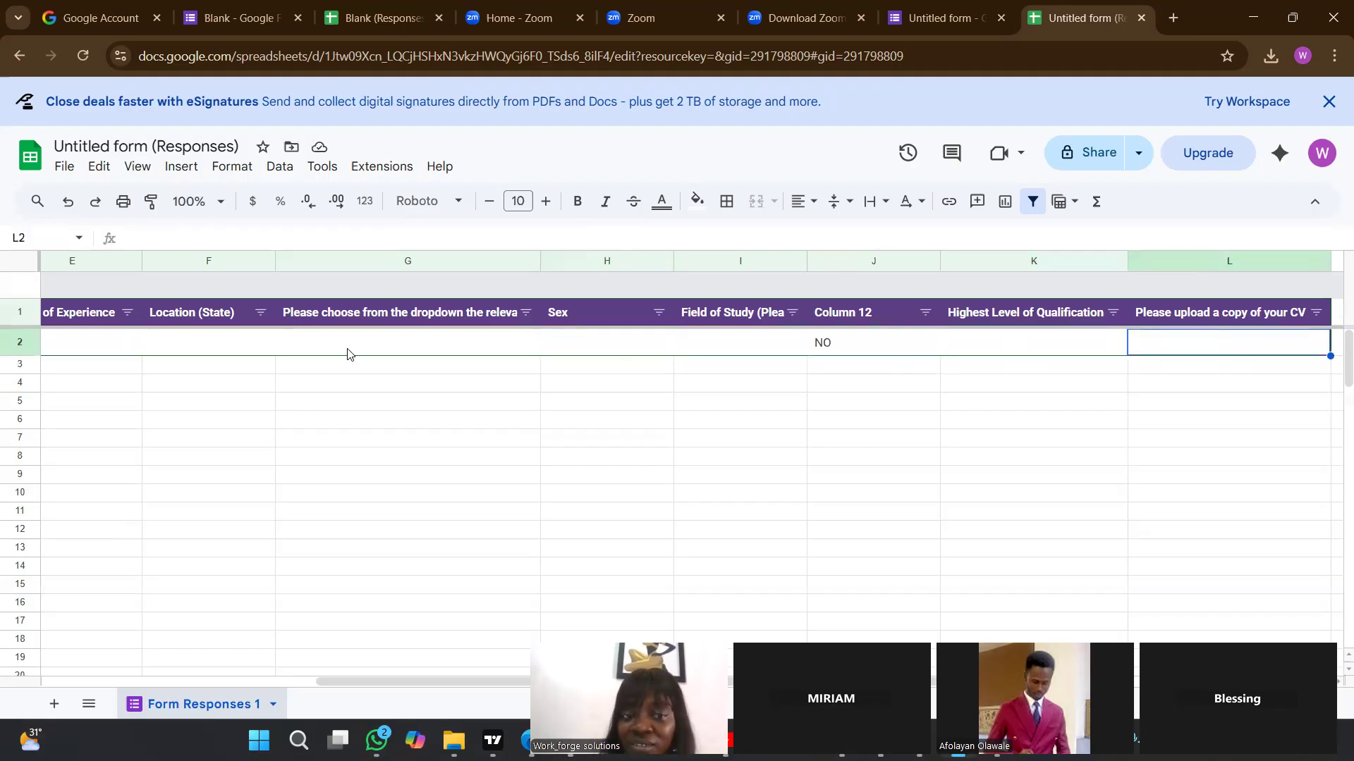
click(733, 343)
click(838, 387)
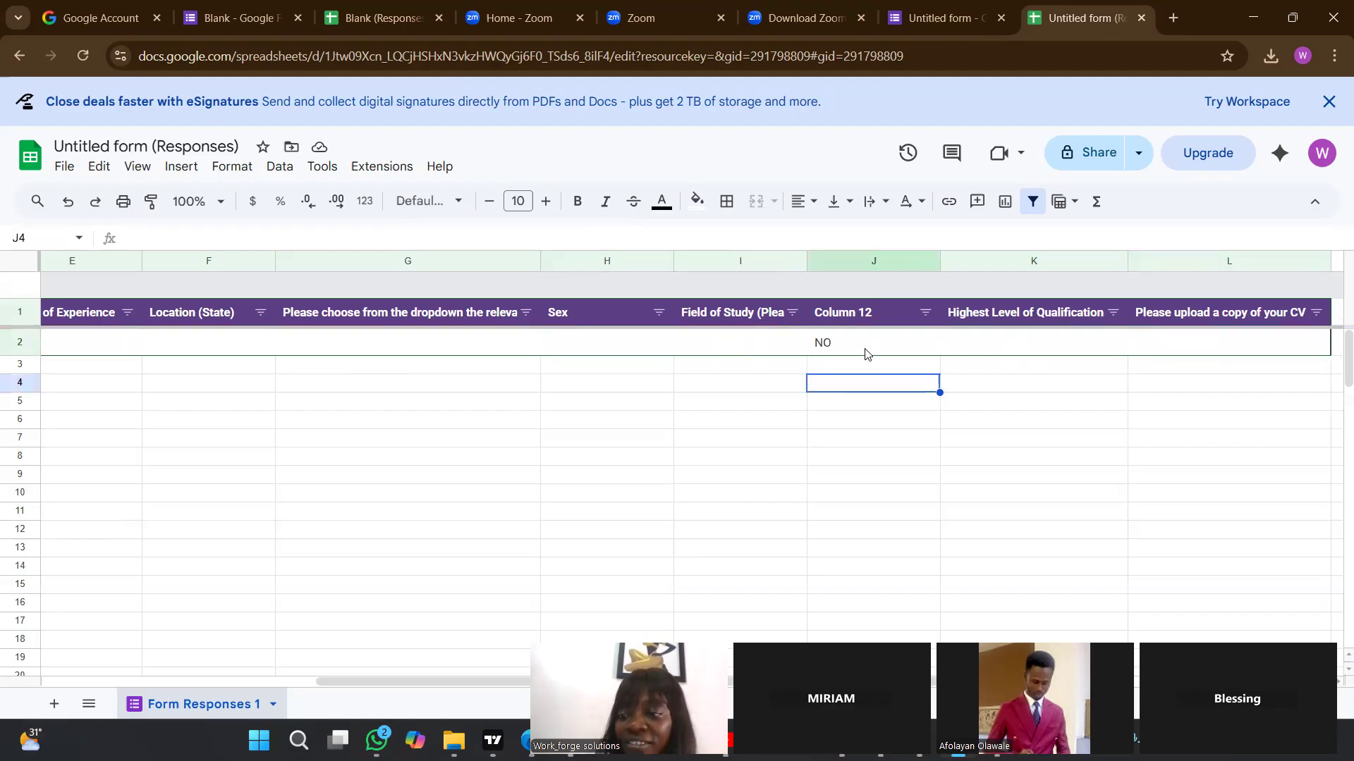
Open the Field of Study formula in J2 for review, and leave the cell without editing it.
click(864, 353)
double_click(860, 355)
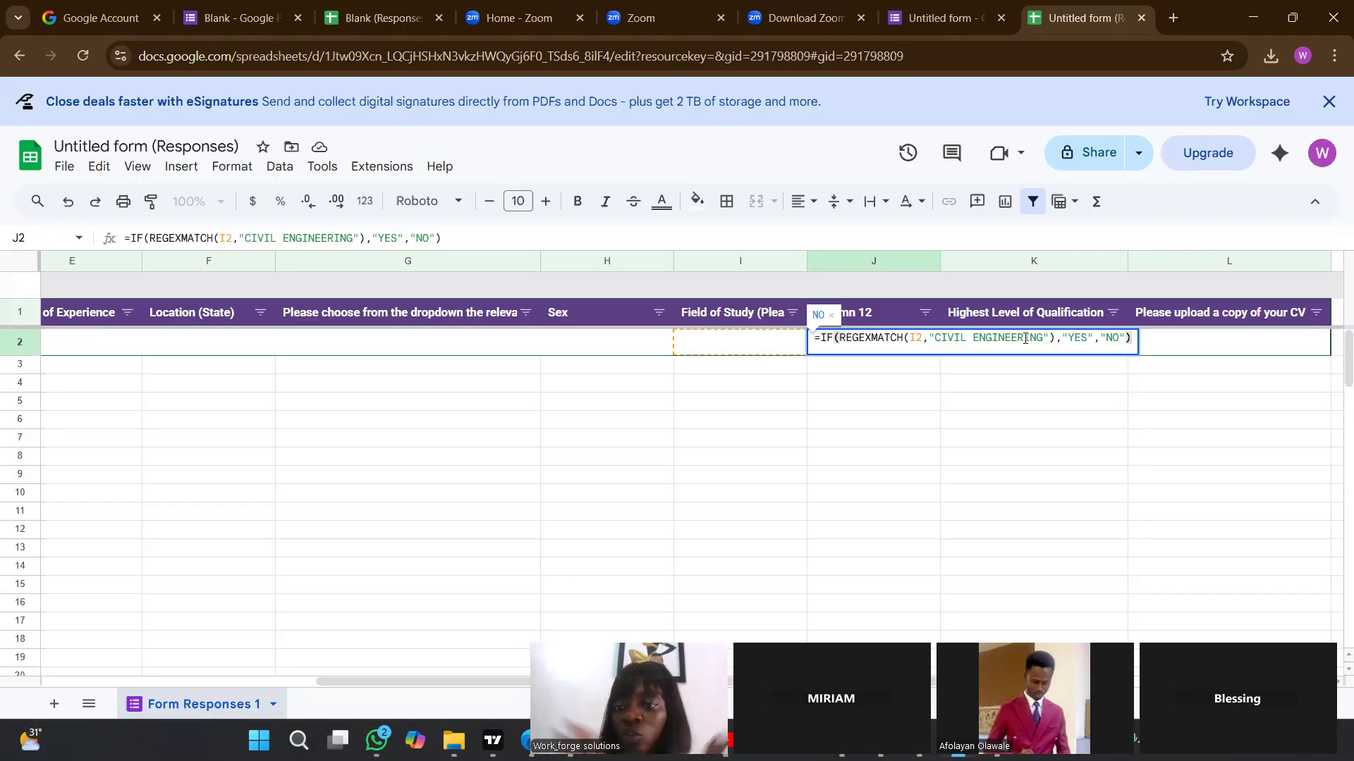
click(1013, 491)
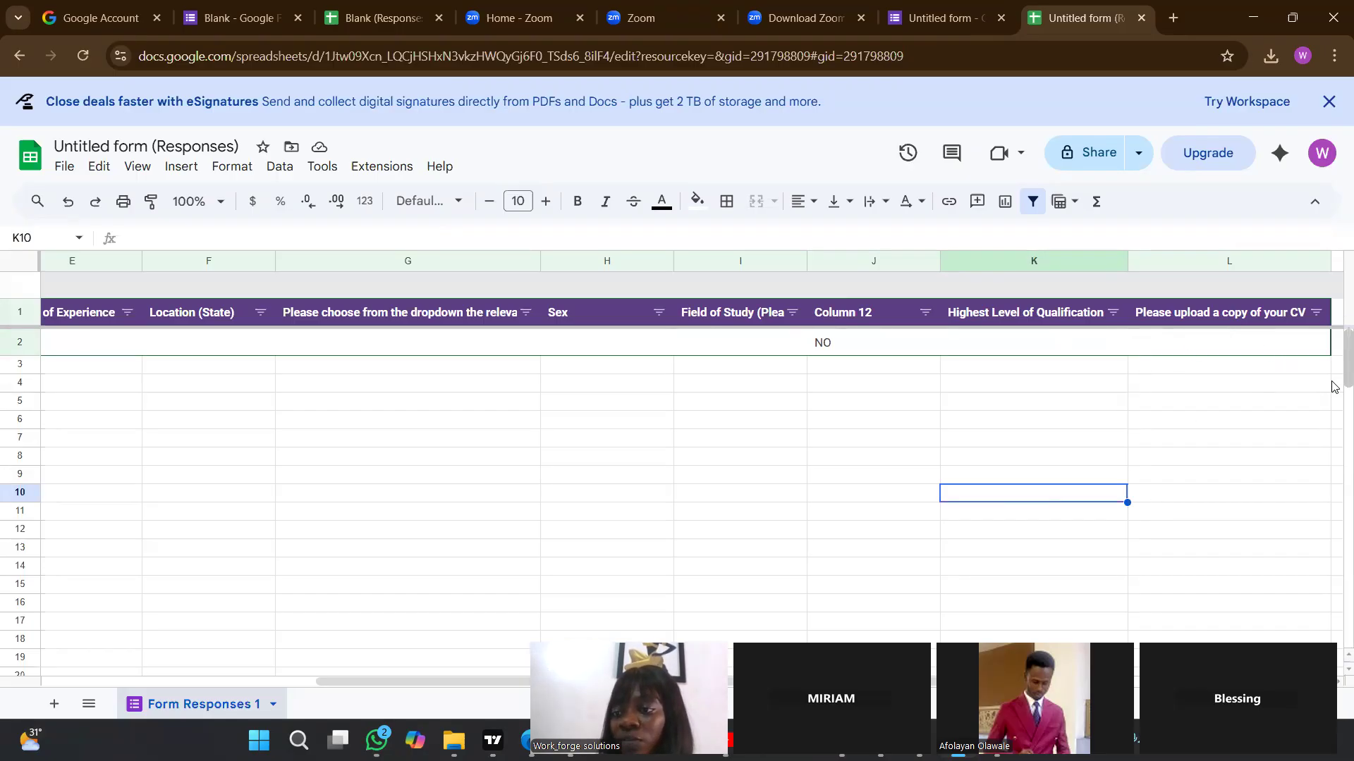
click(1187, 383)
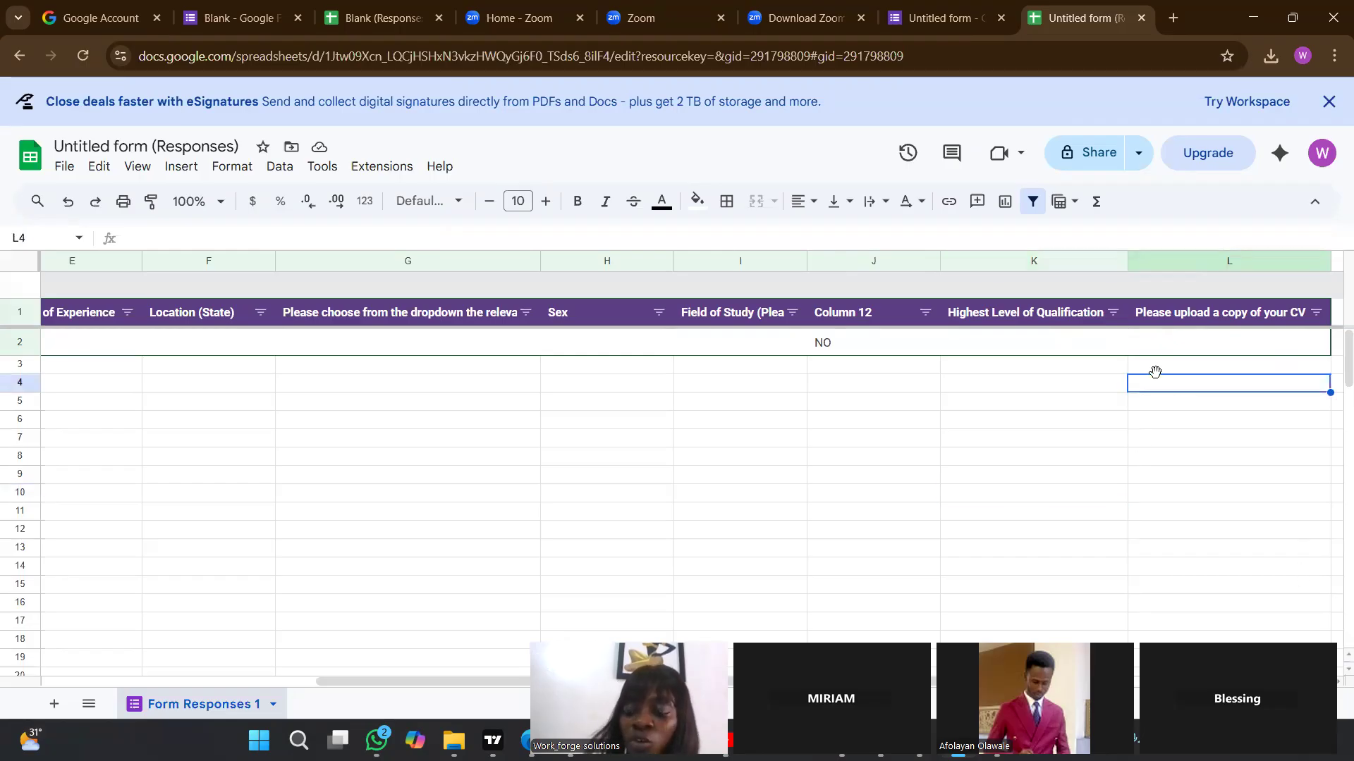
key(Left)
key(Left)
key(Left)
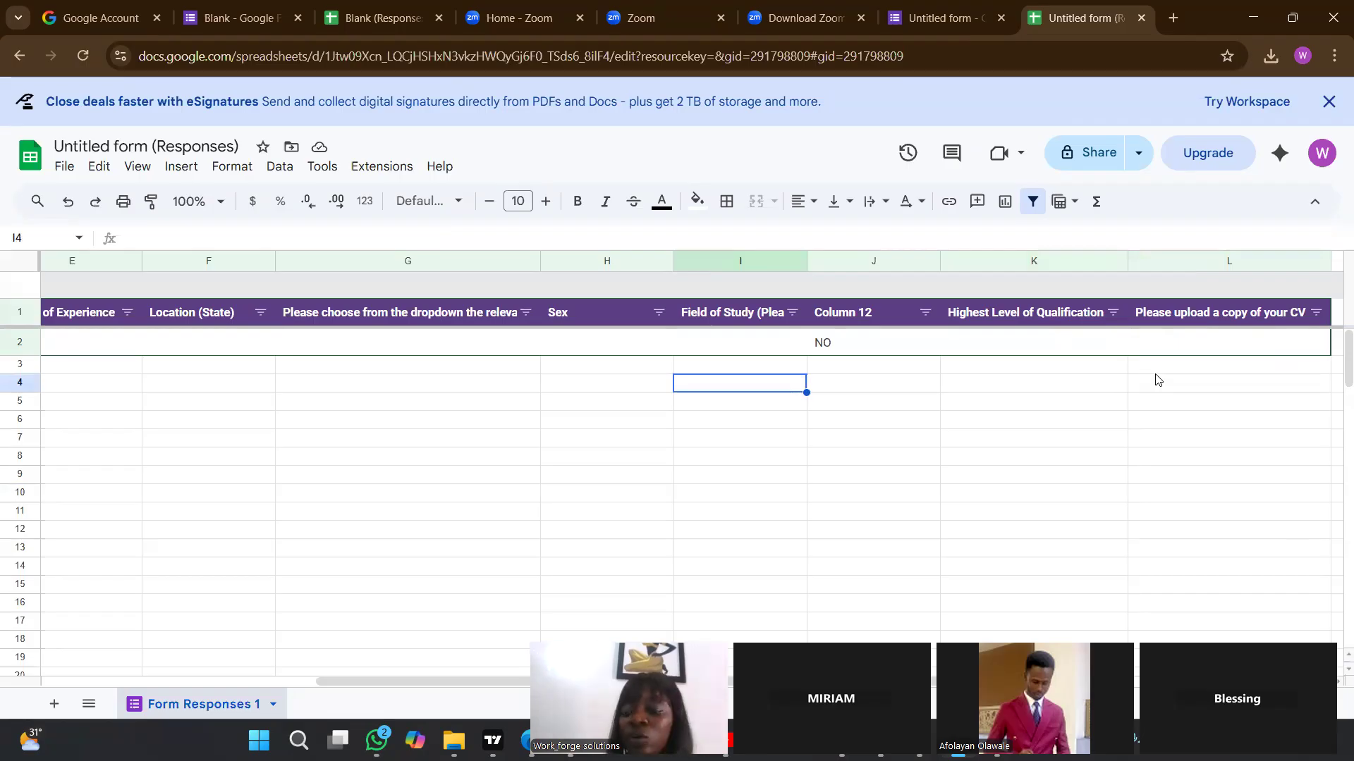
key(Right)
key(Up)
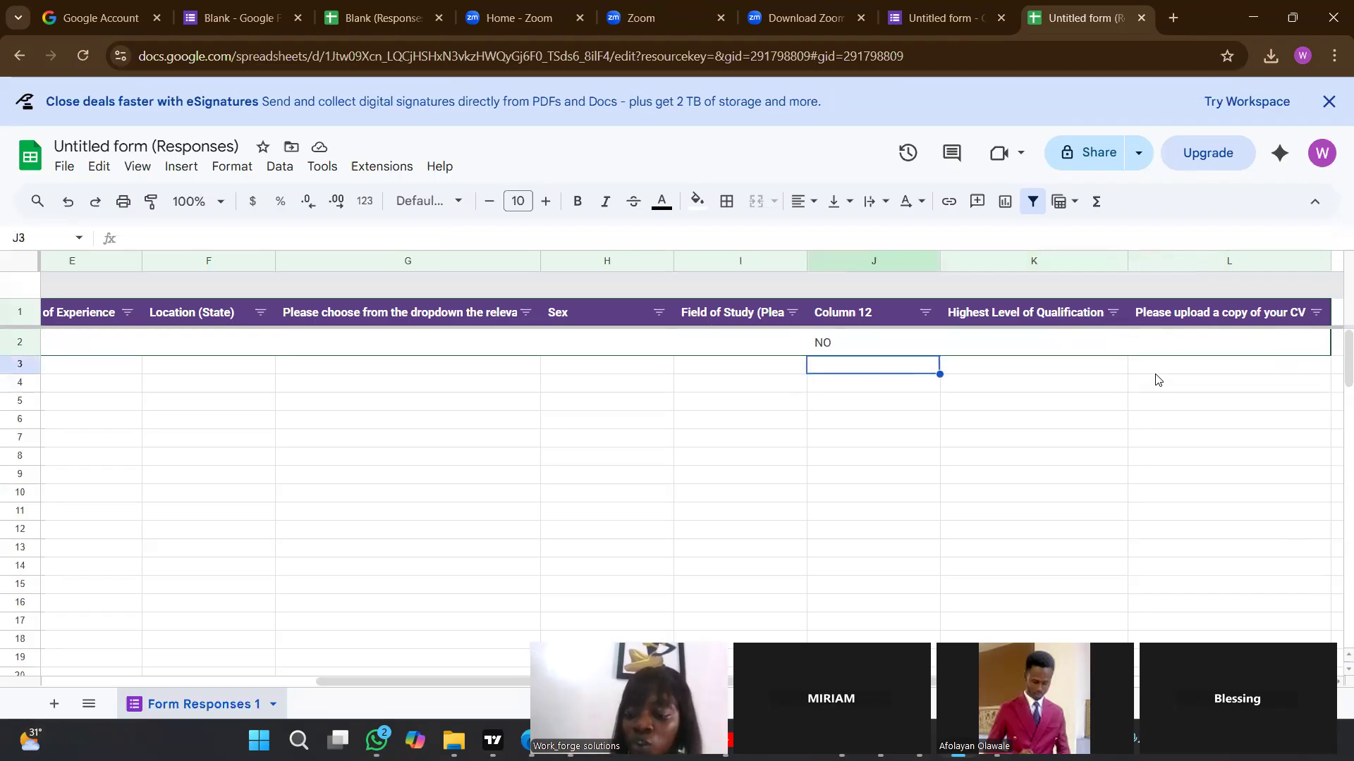
key(Left)
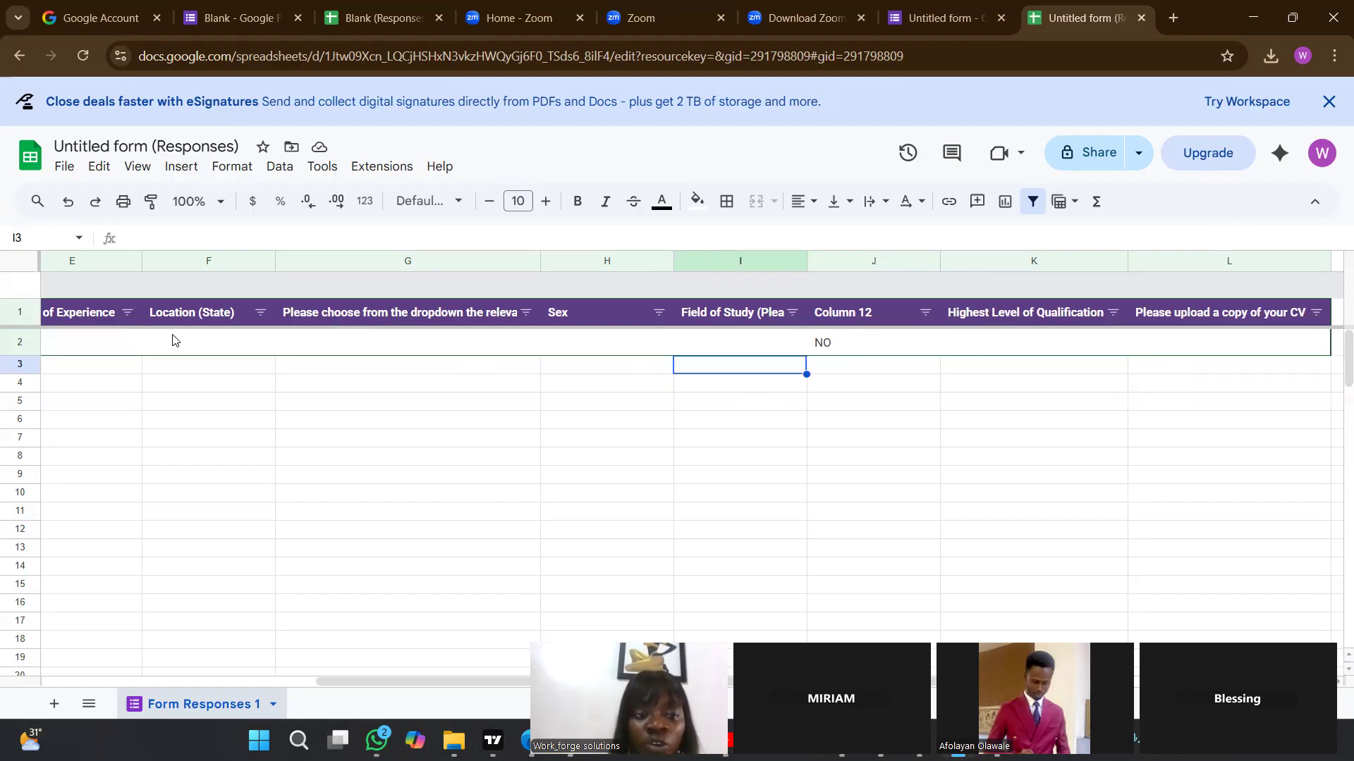
click(225, 371)
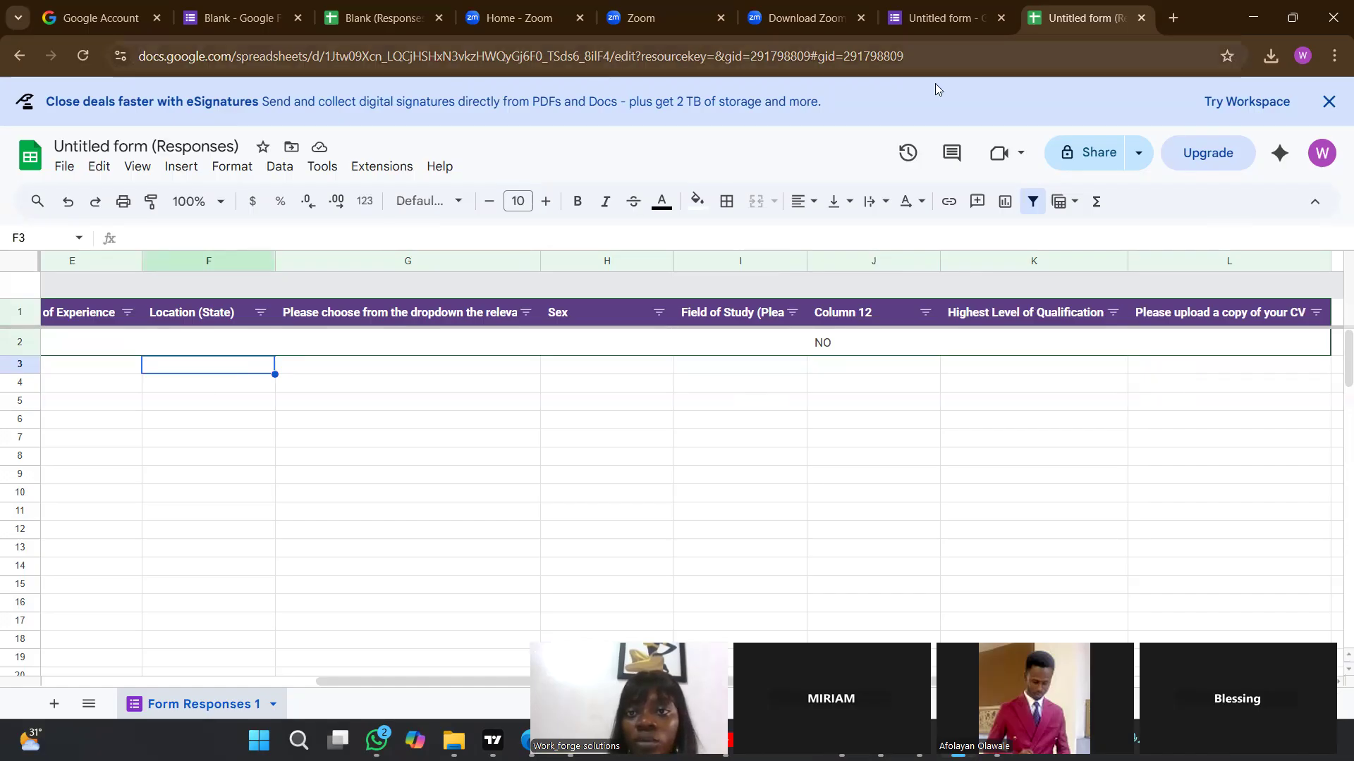
Switch to the form to check the Location (State) question, and return to the response sheet.
key(ctrl+shift+Tab)
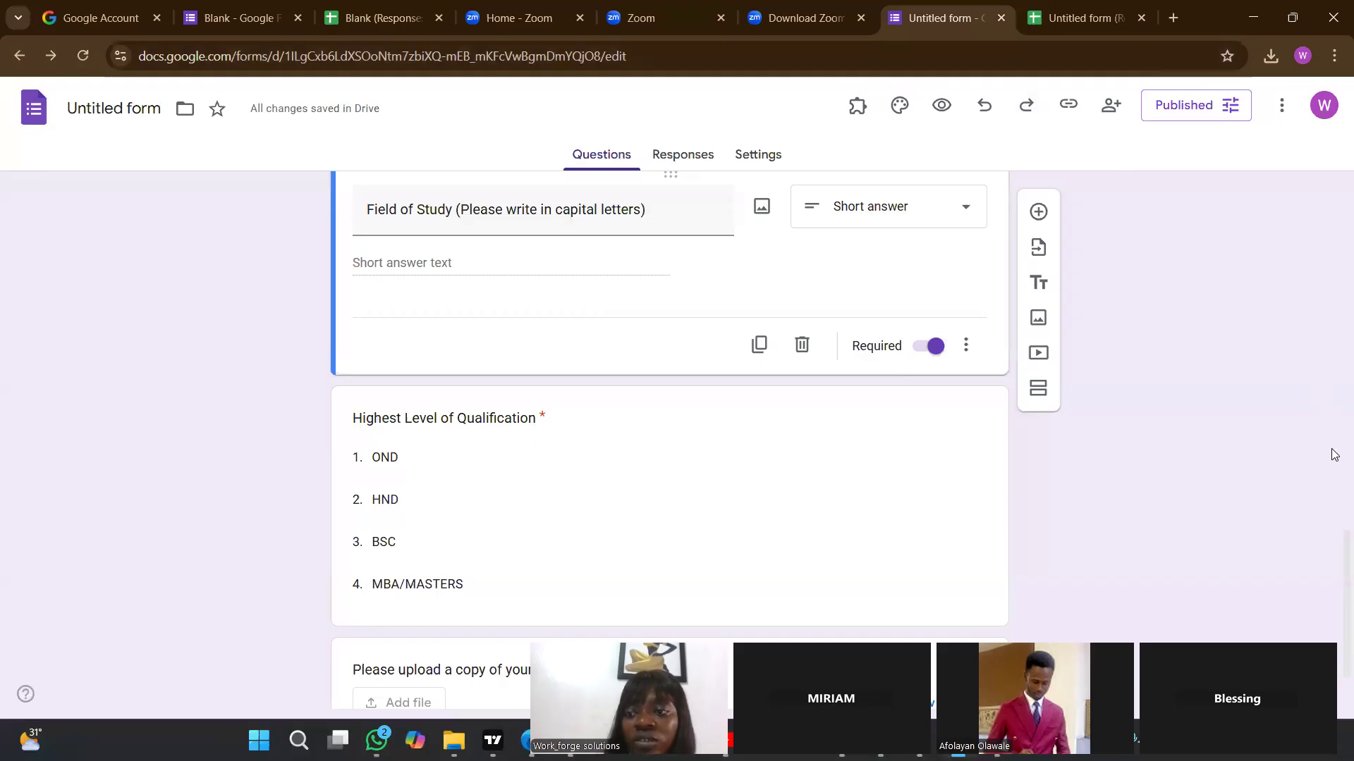
scroll(1333, 447, up, 10)
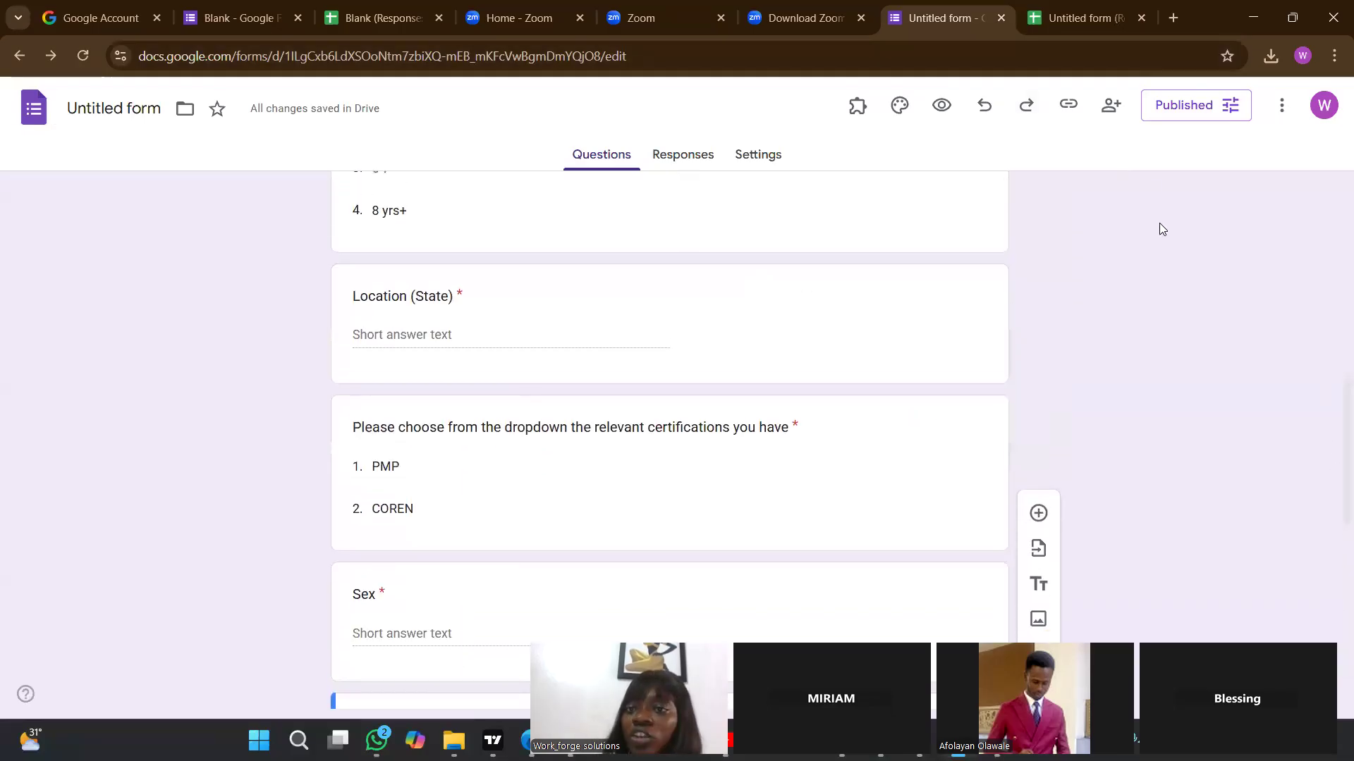
click(1087, 38)
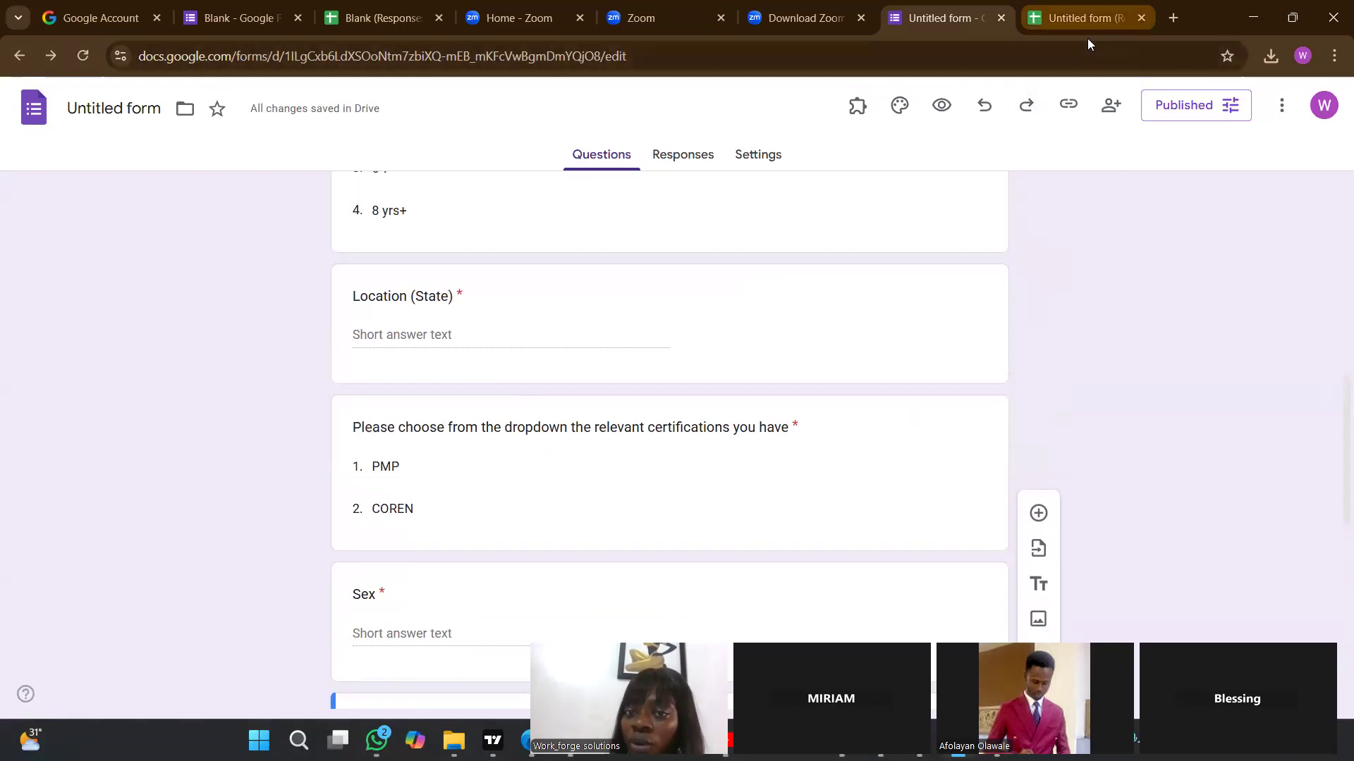
Insert one column directly after the Location (State) column in the response sheet.
click(229, 258)
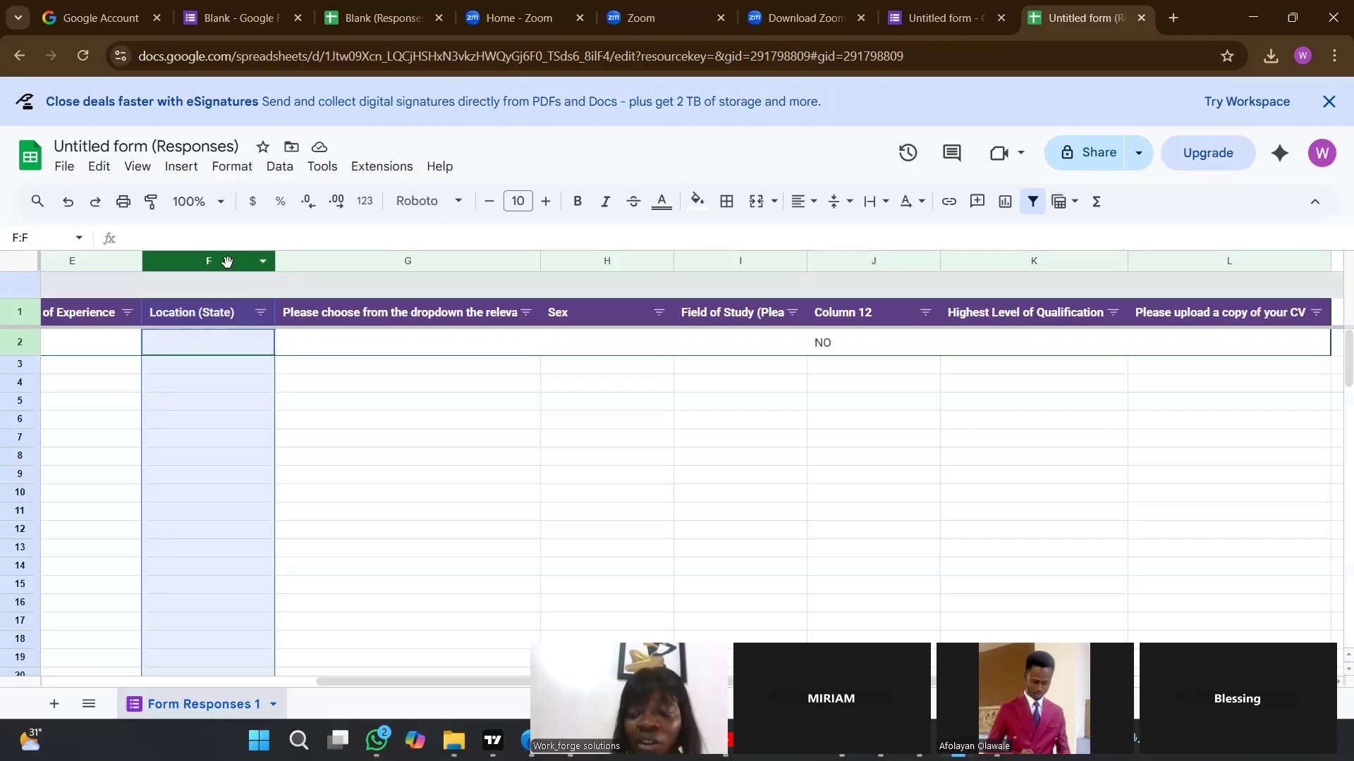
right_click(227, 262)
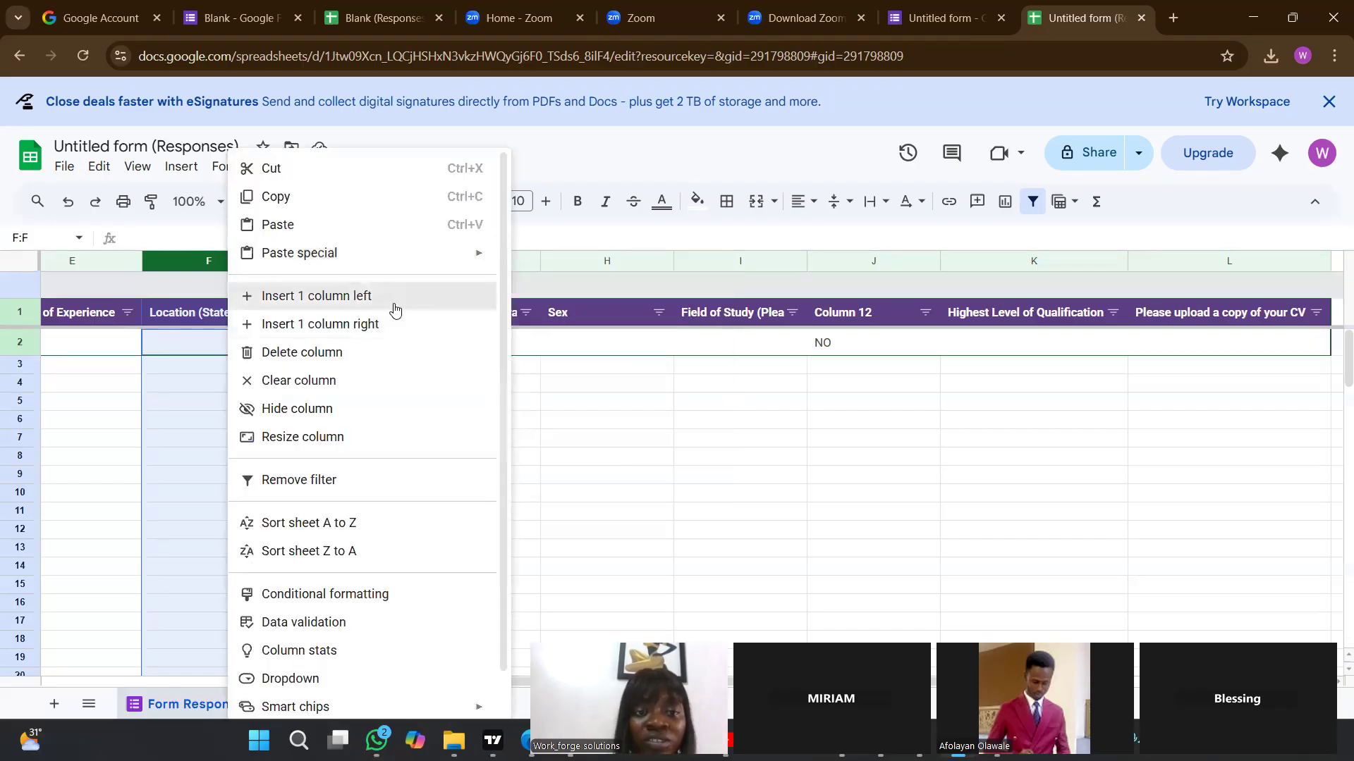
click(387, 329)
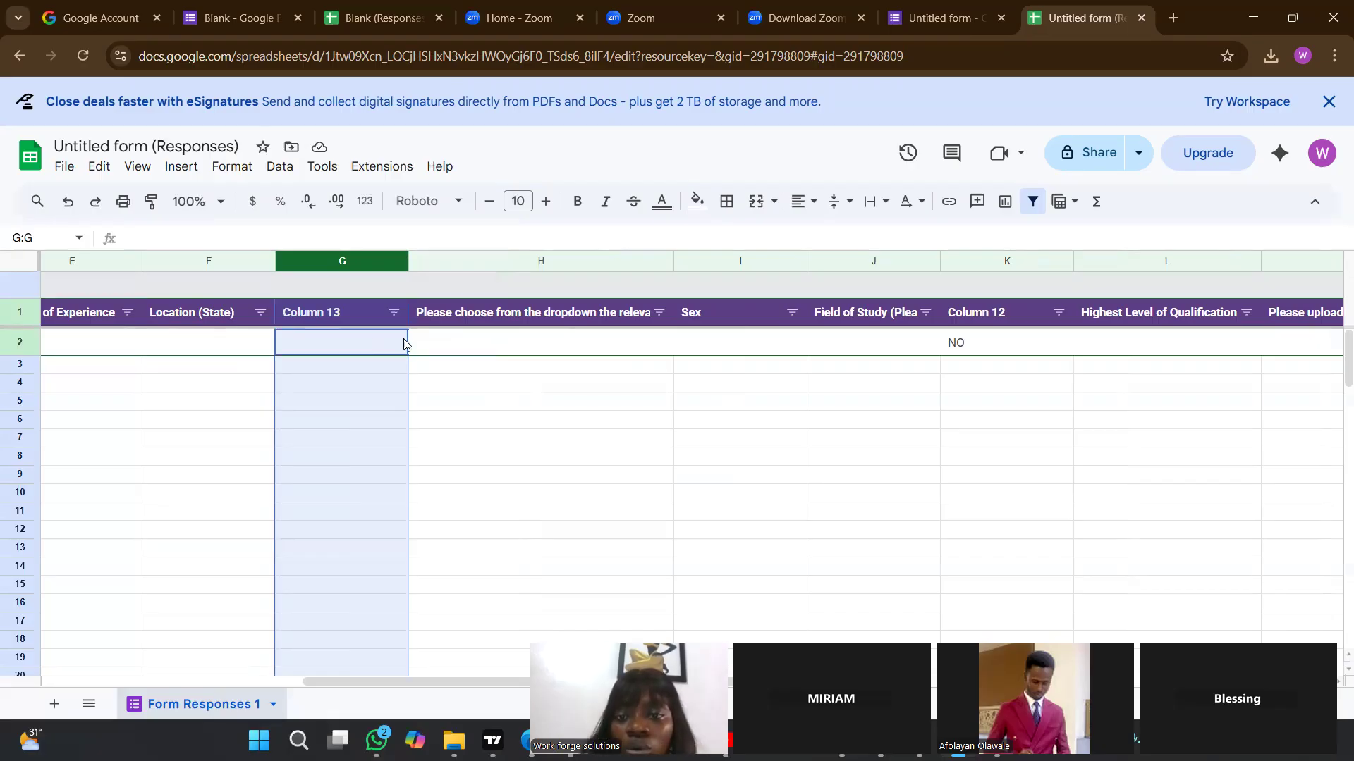
Review the civil engineering formula in K2 as a reference, and check the Location (State) column's cell F2.
click(952, 341)
double_click(953, 341)
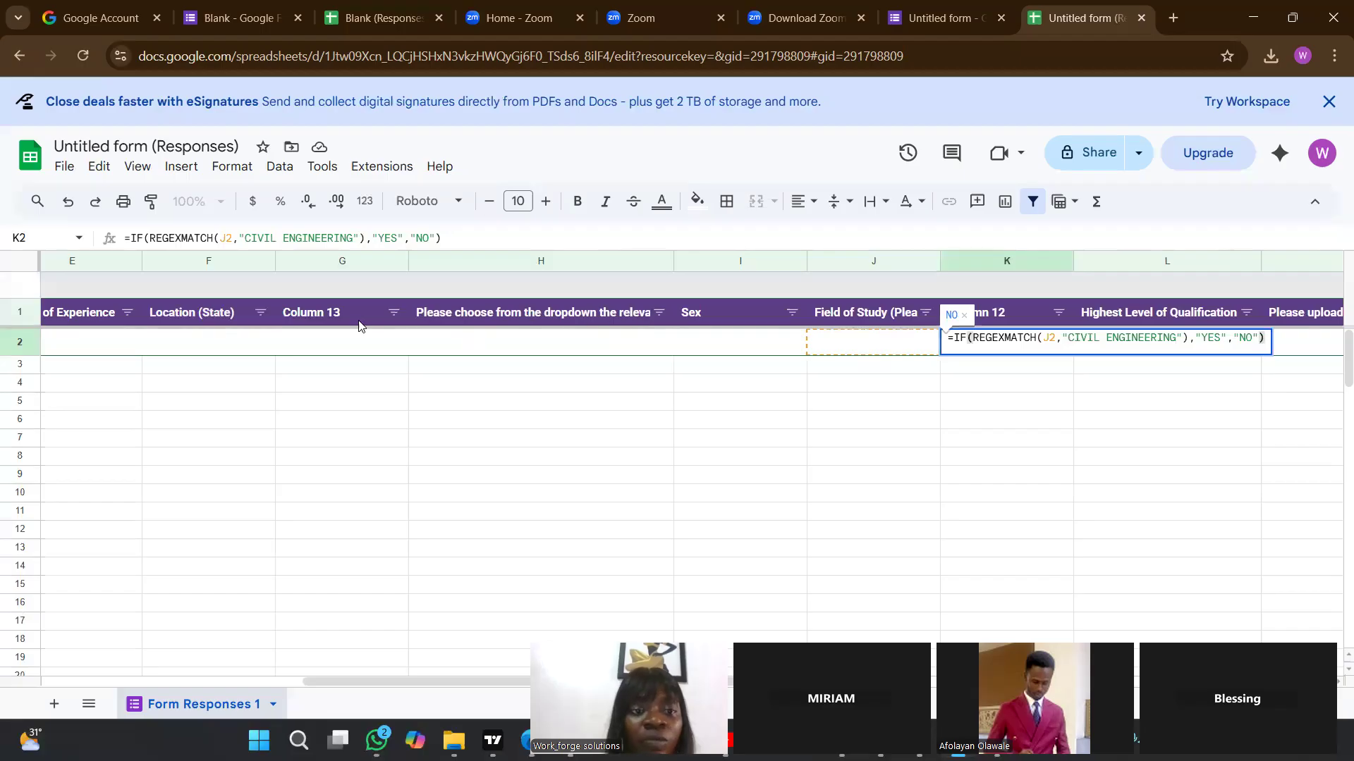
click(219, 313)
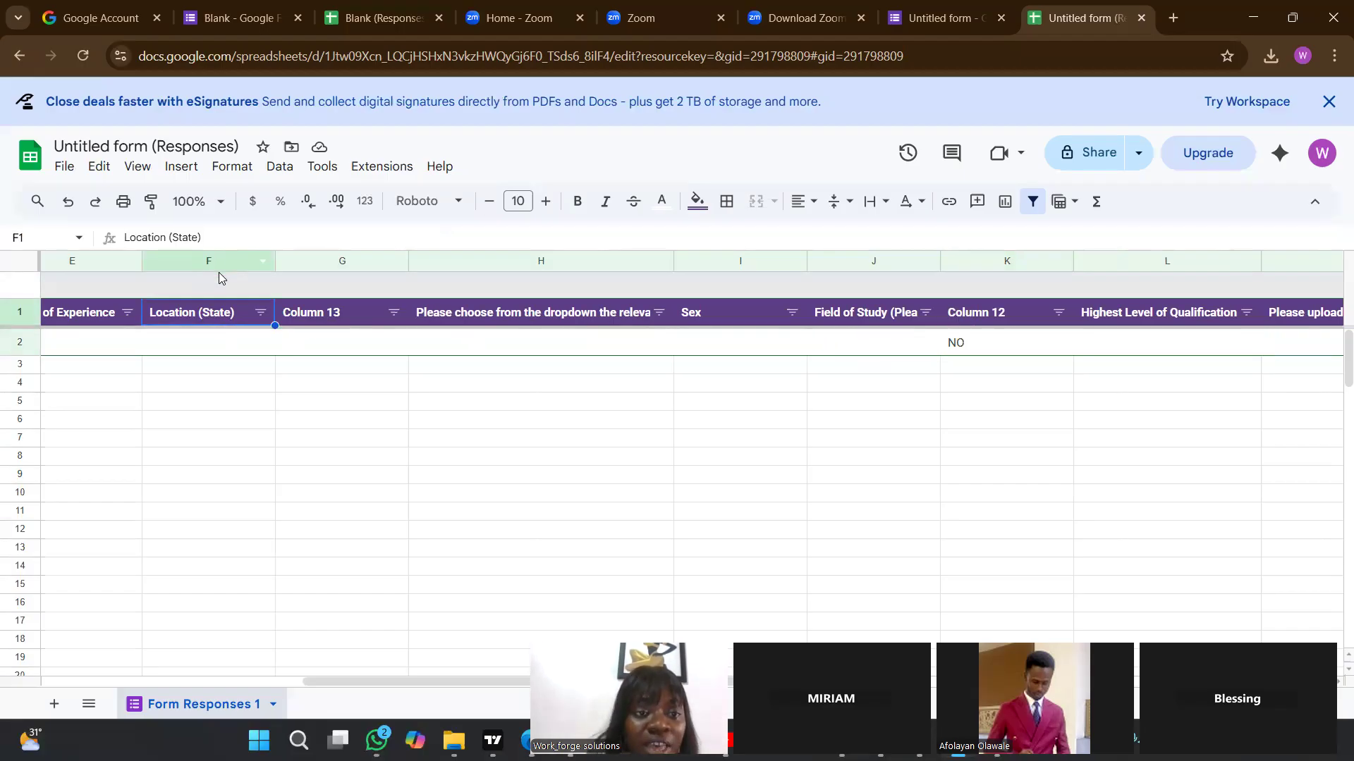
click(227, 348)
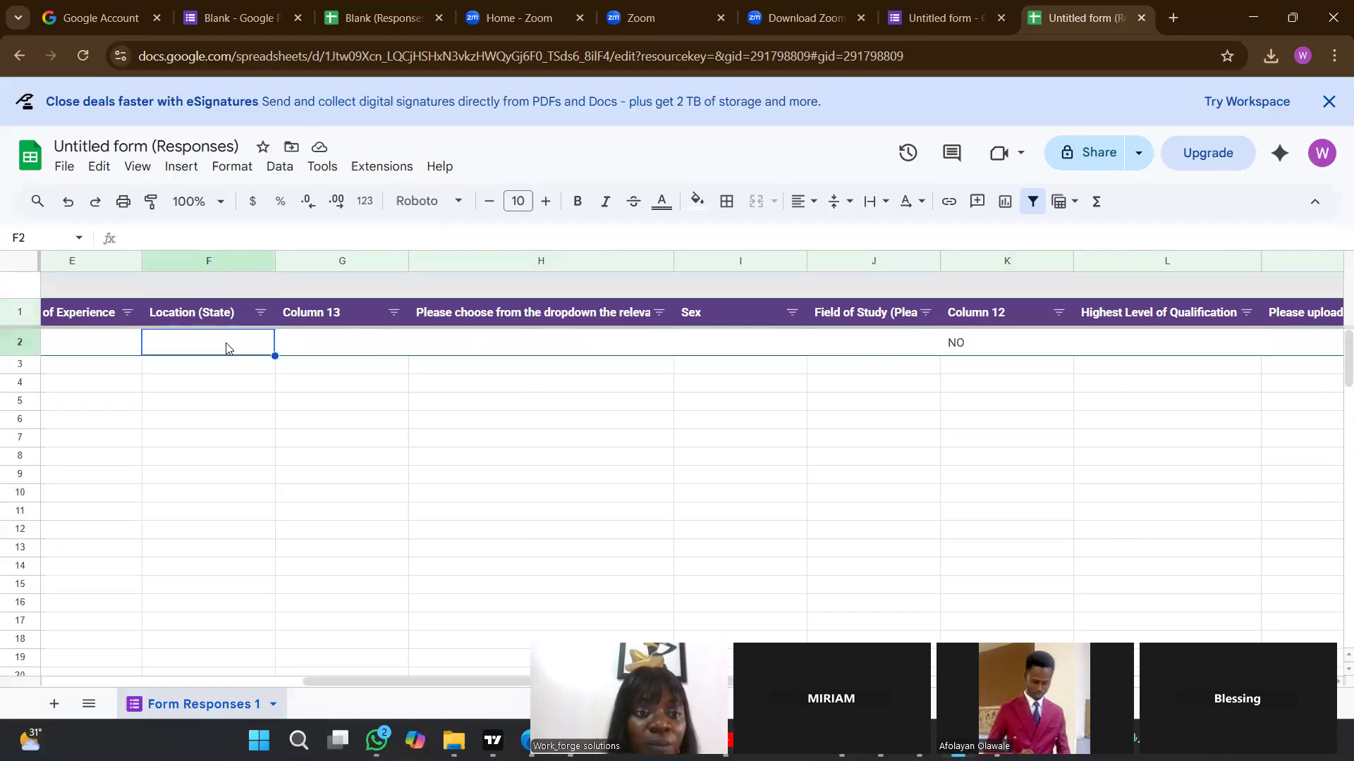
Begin a formula in G2, in the column after Location (State), with =IF(REGEXMATCH(.
click(320, 337)
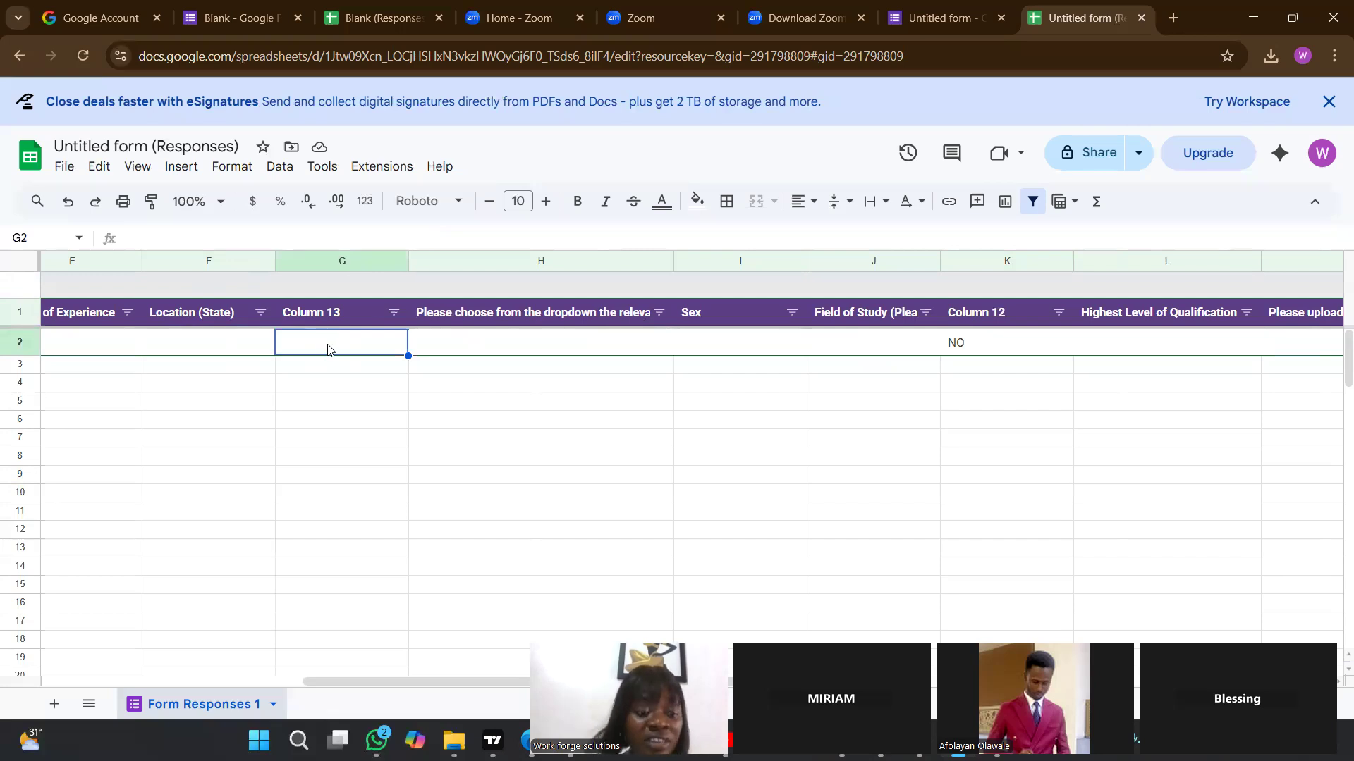
double_click(328, 351)
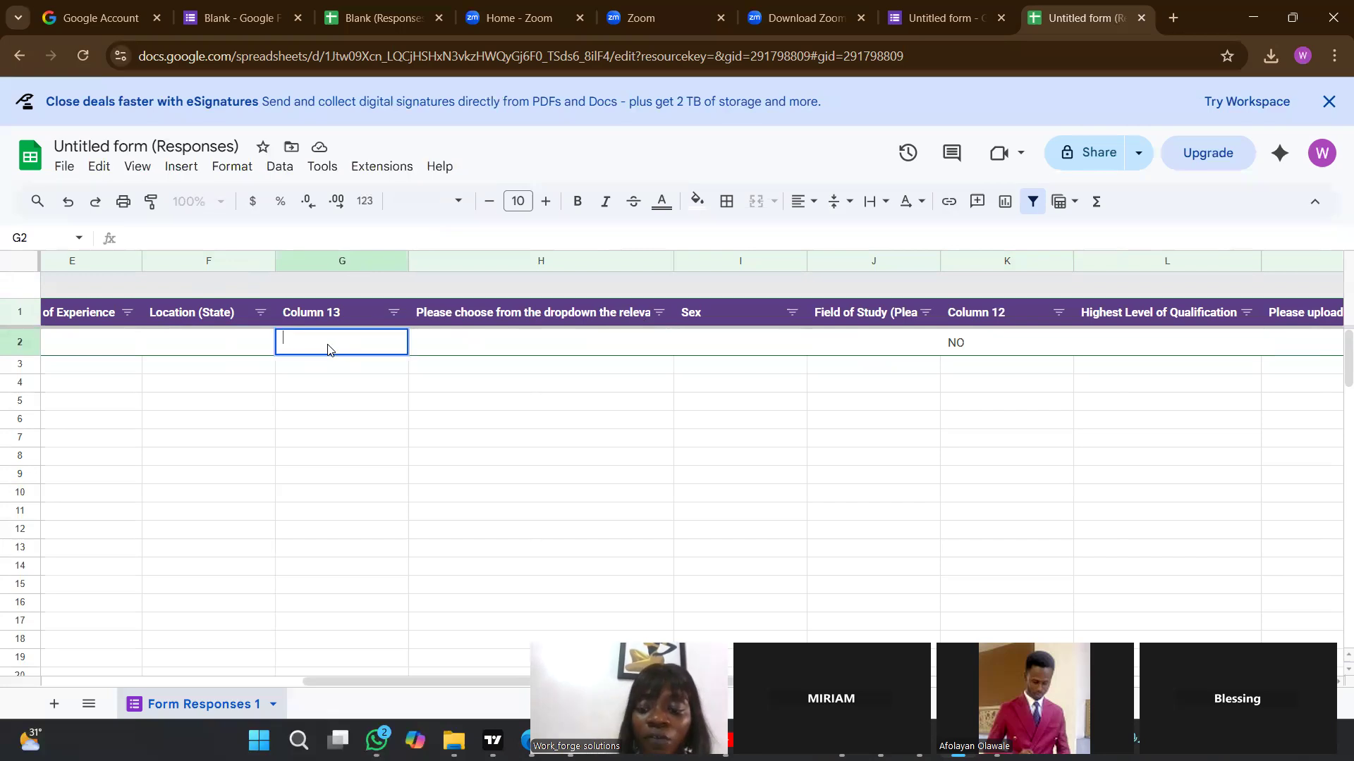
text(=)
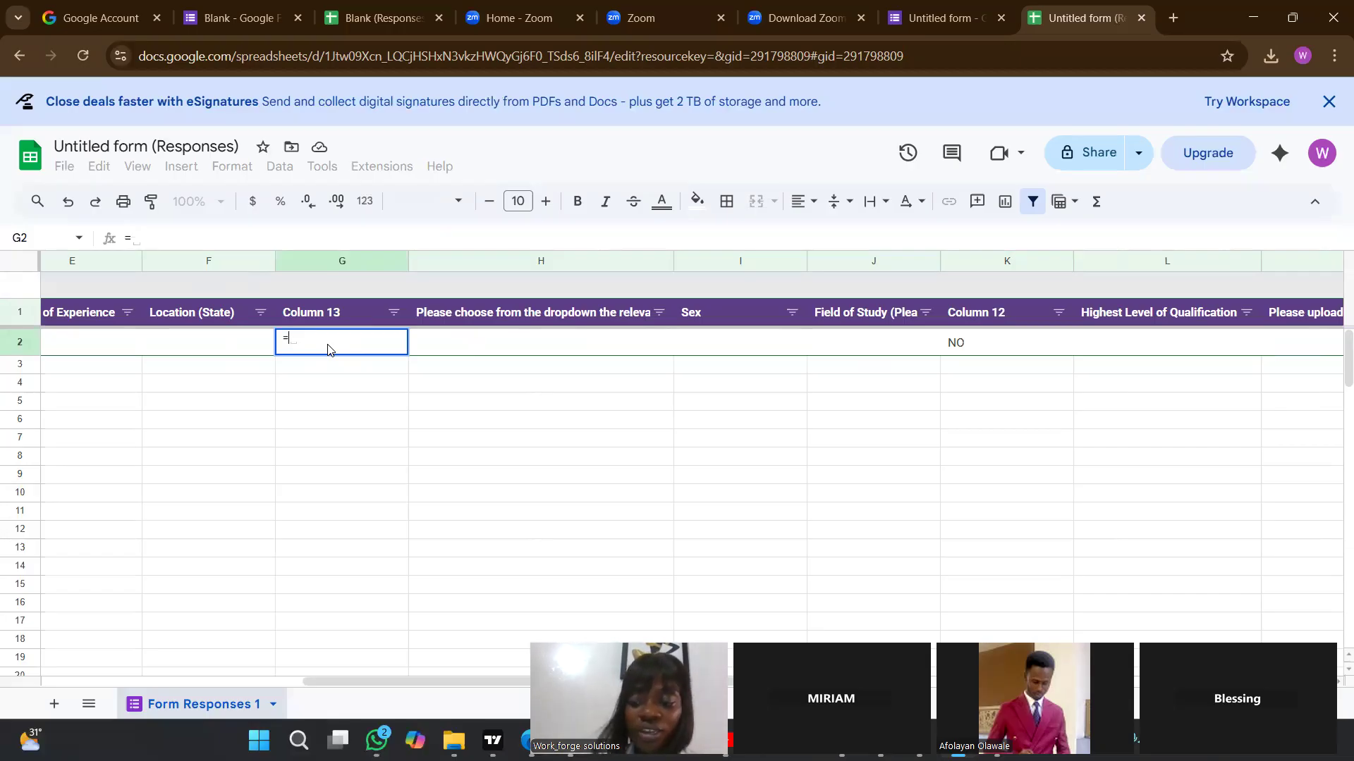
text(IF)
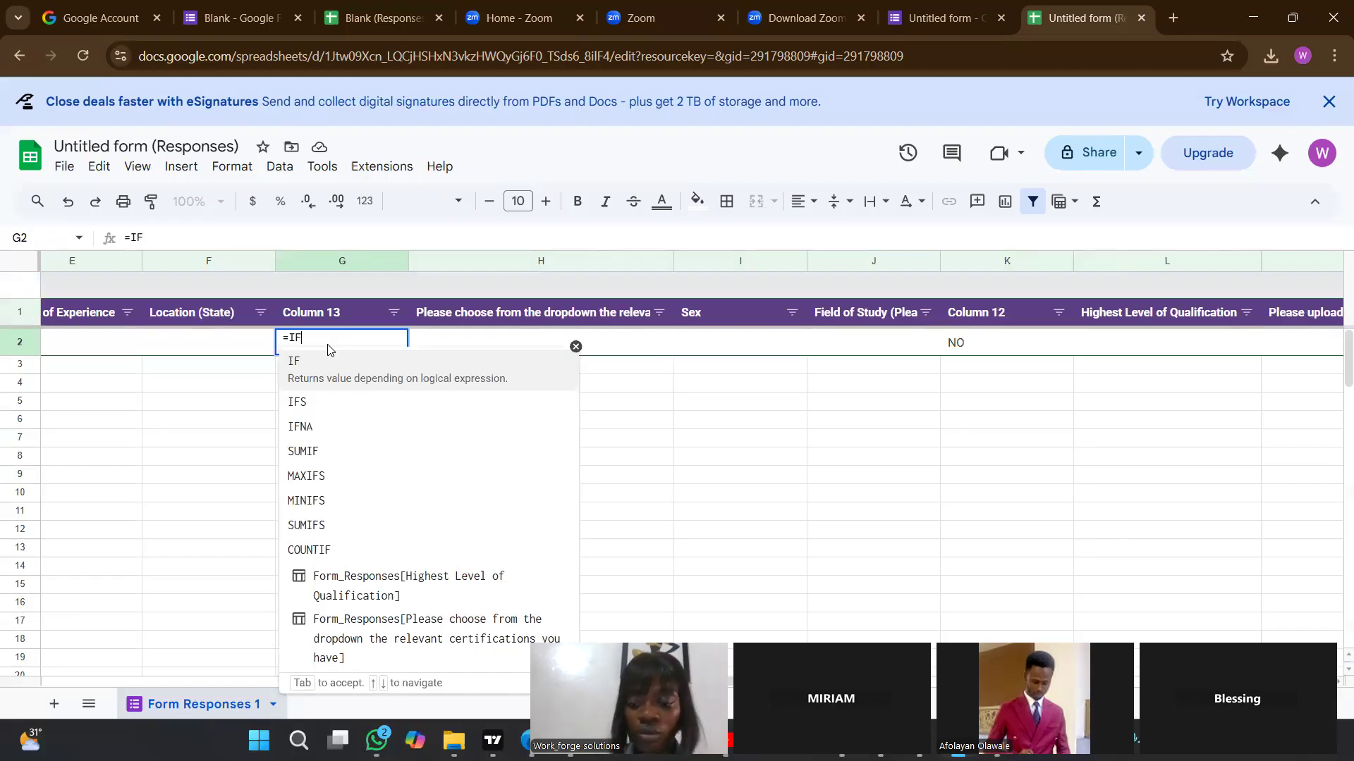
text(()
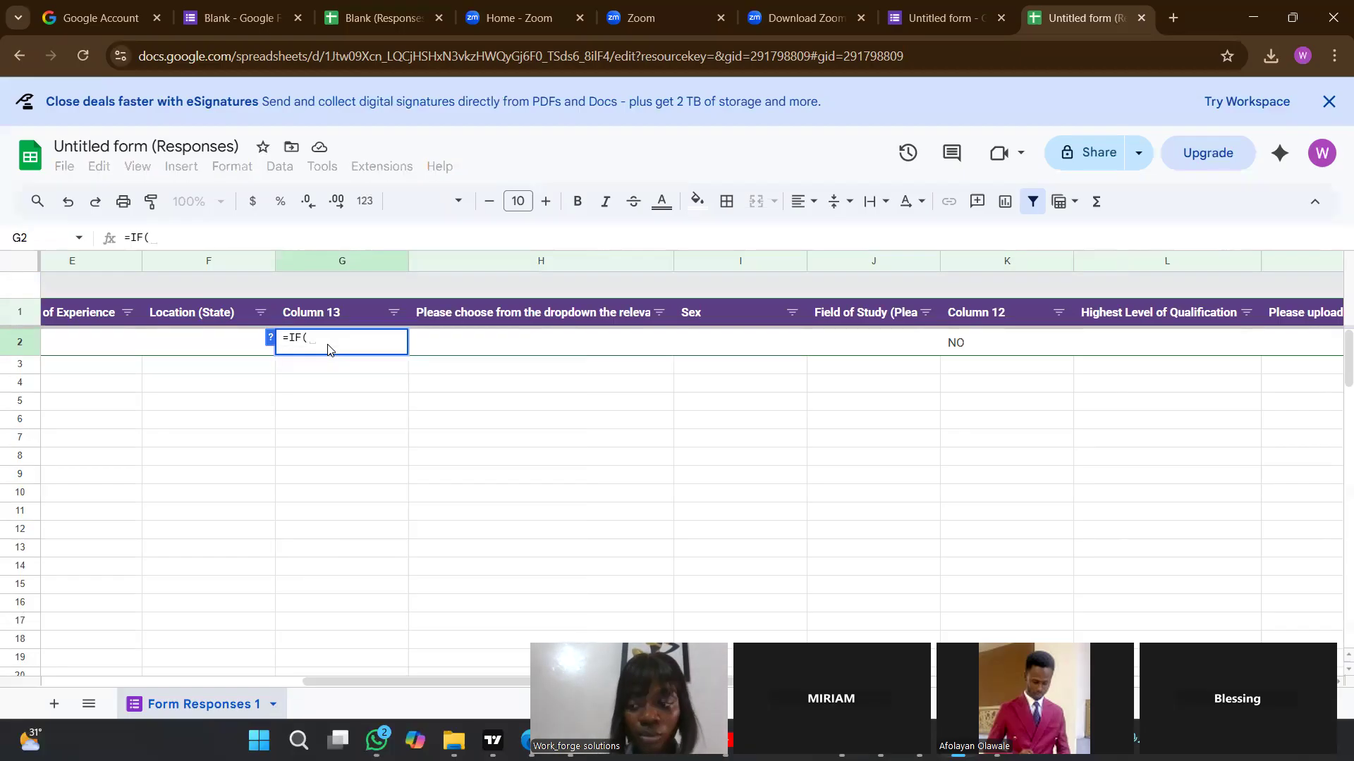
text(REGEX)
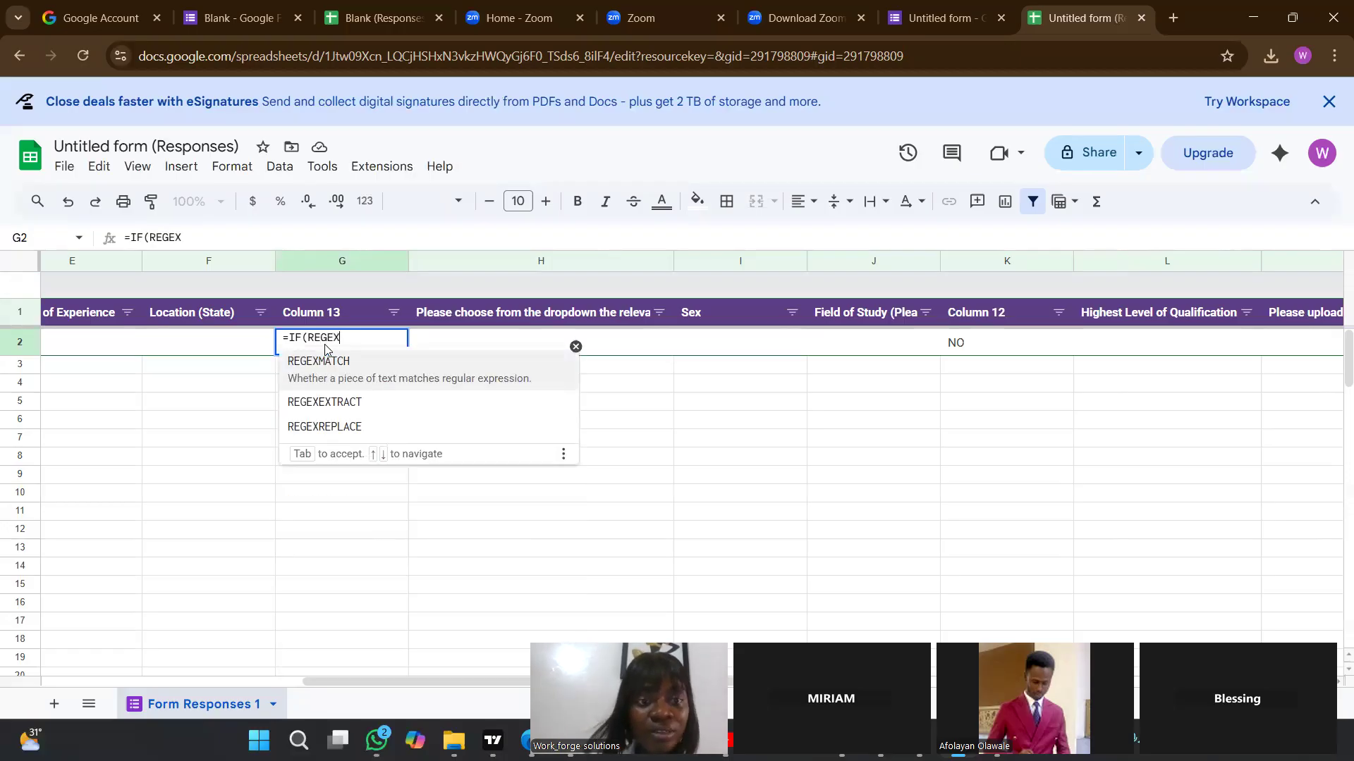
text(MATCH)
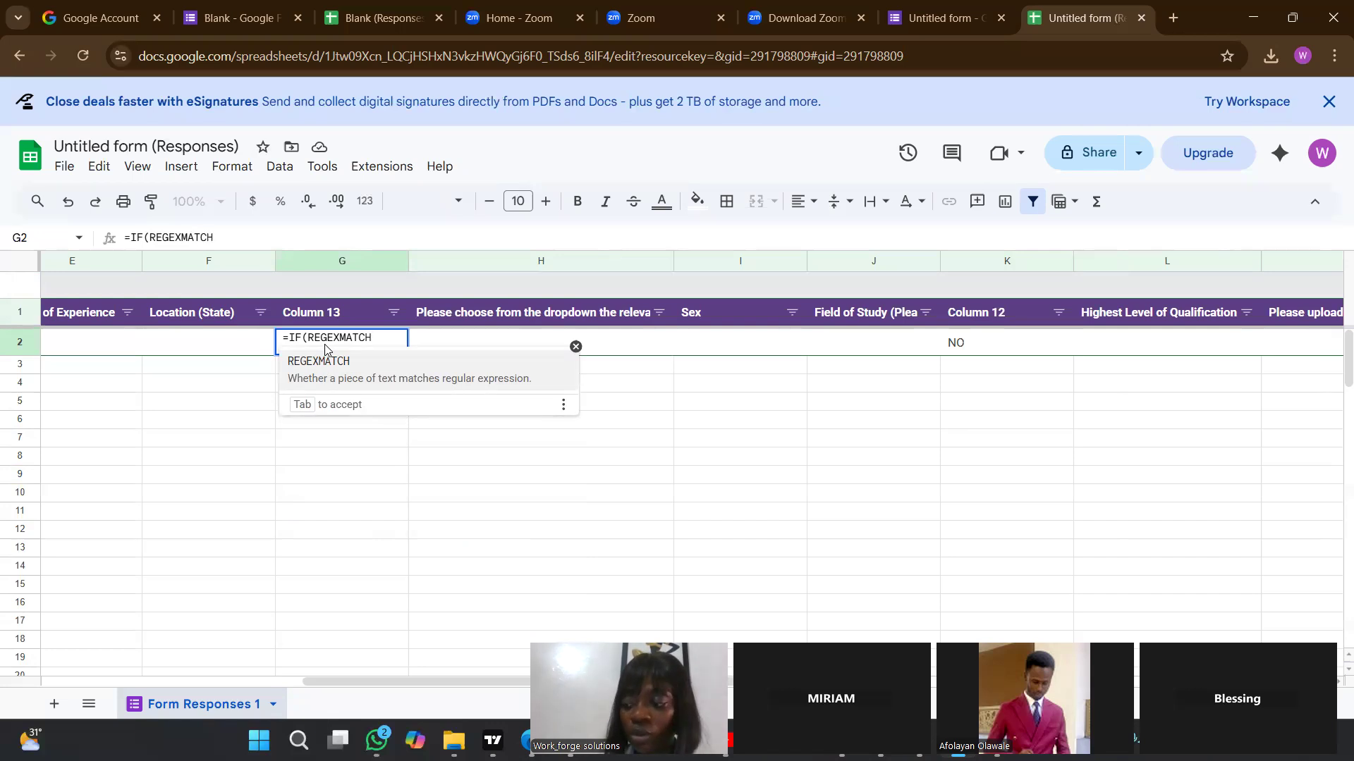
text(()
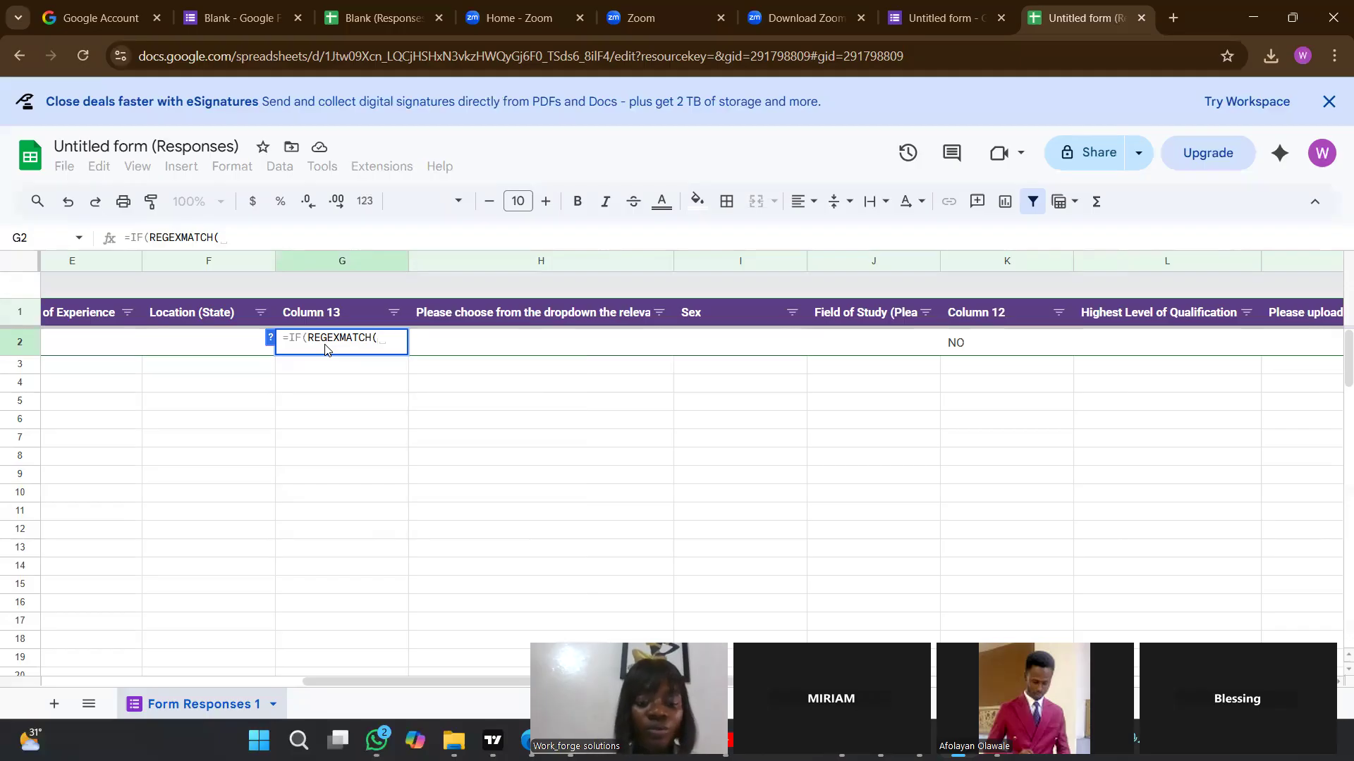
Continue the REGEXMATCH in G2 with cell F2, a comma and an opening quotation mark for the search text.
text(F2)
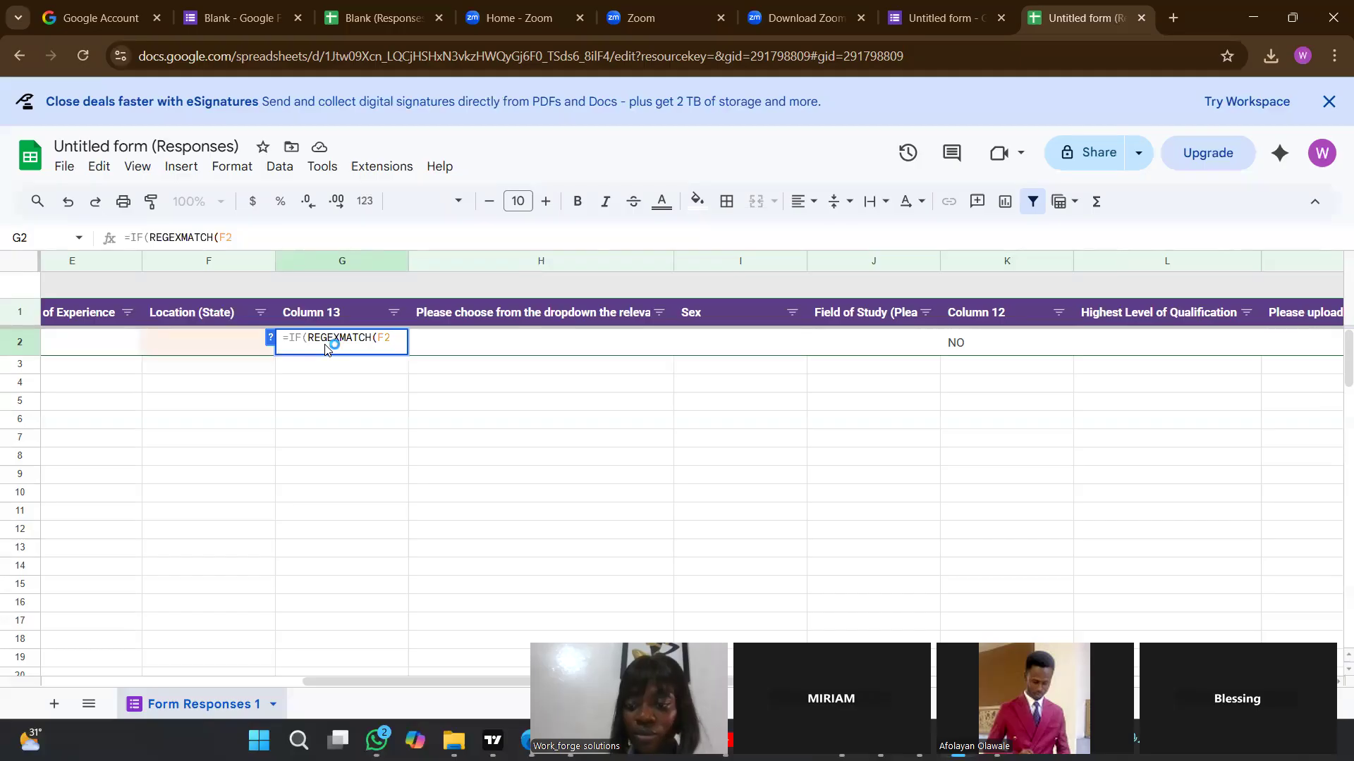
text(,)
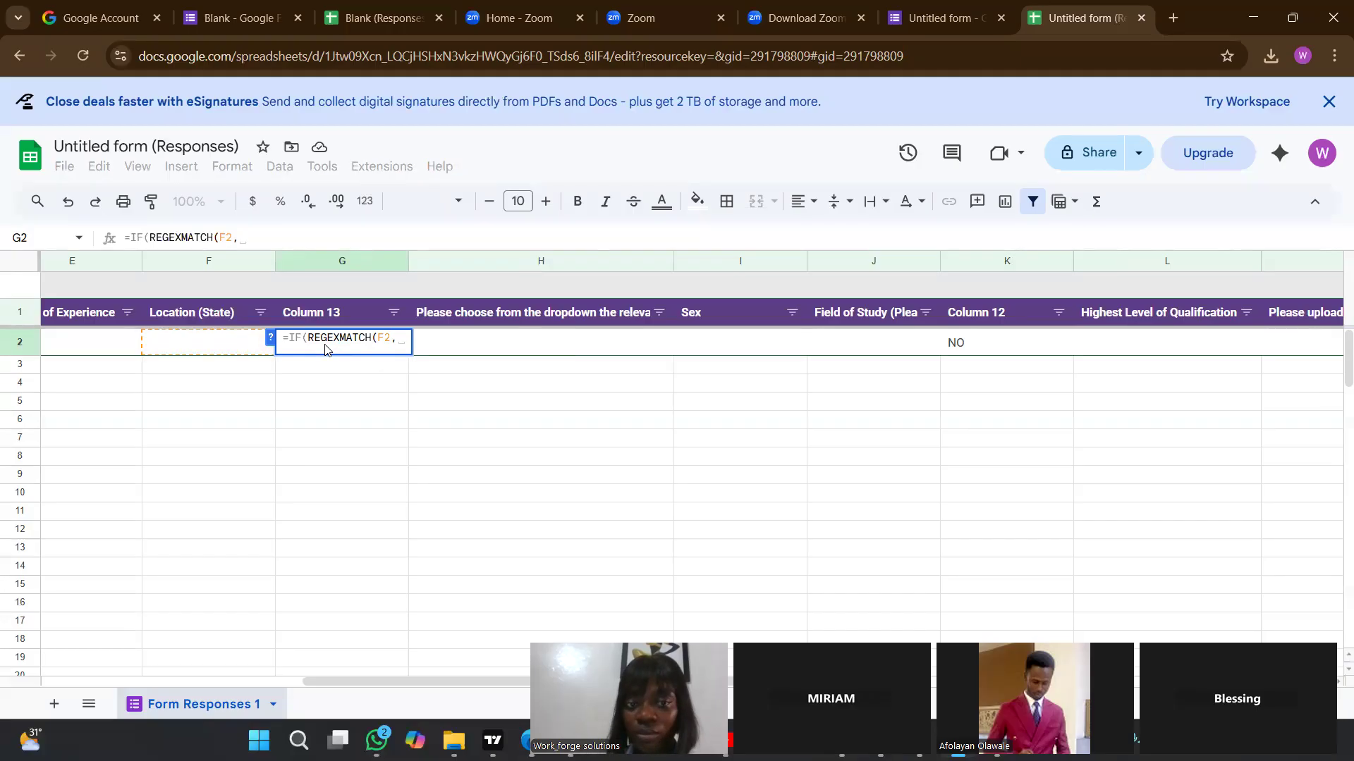
text(")
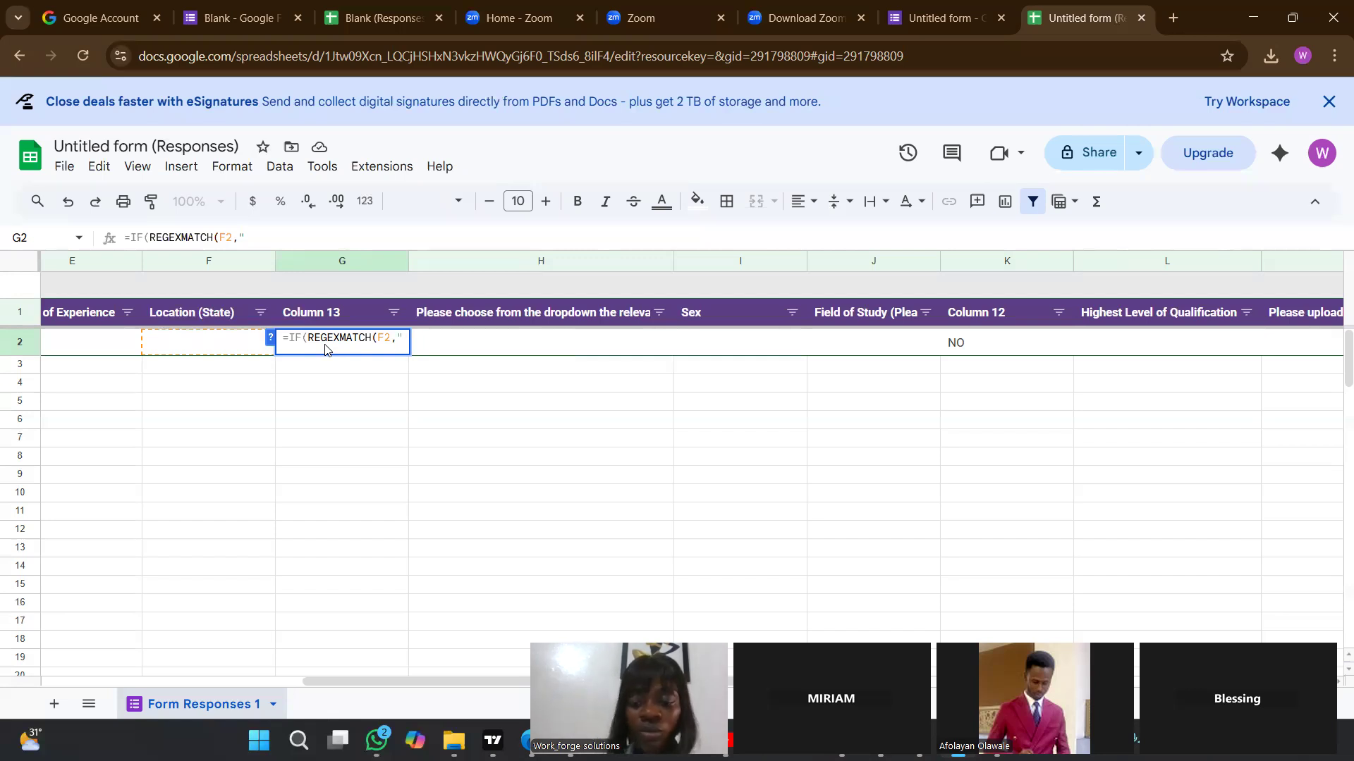
text(PQ)
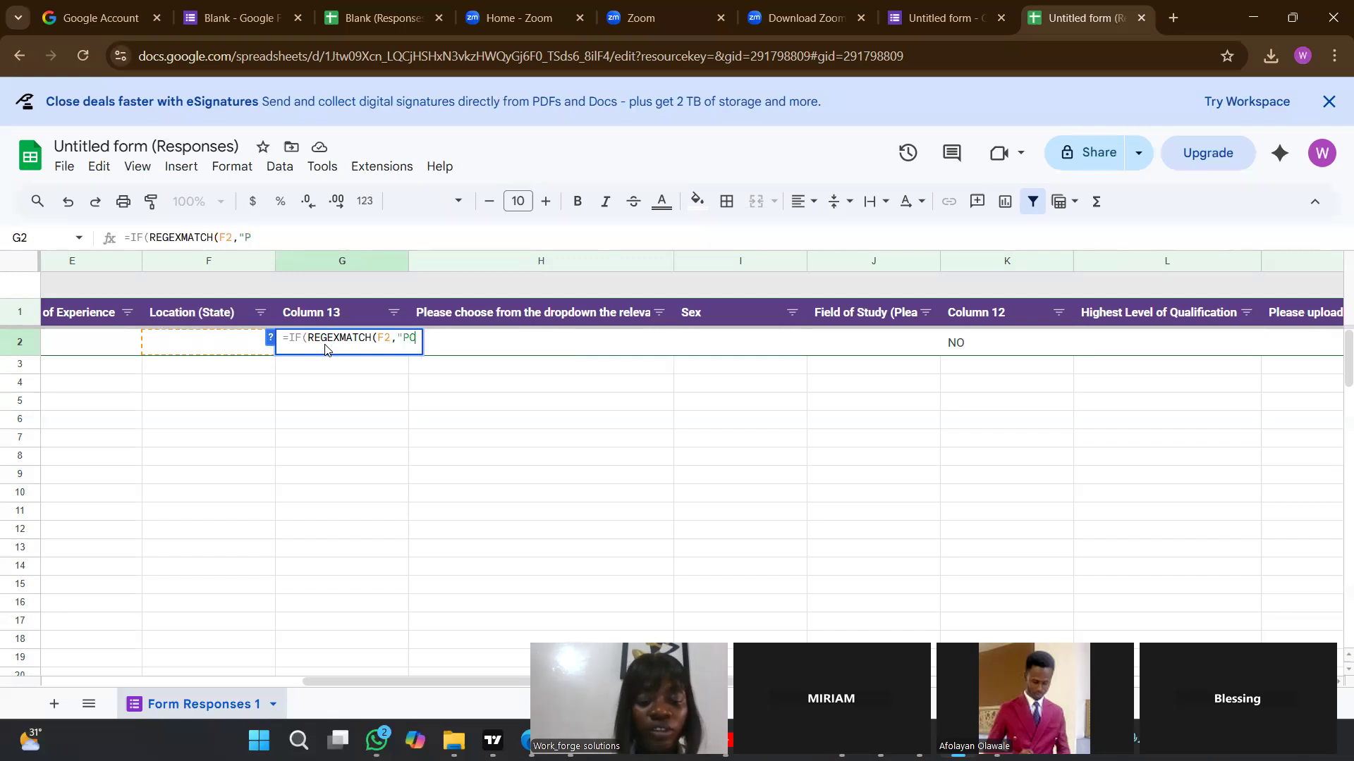
key(BackSpace)
key(BackSpace)
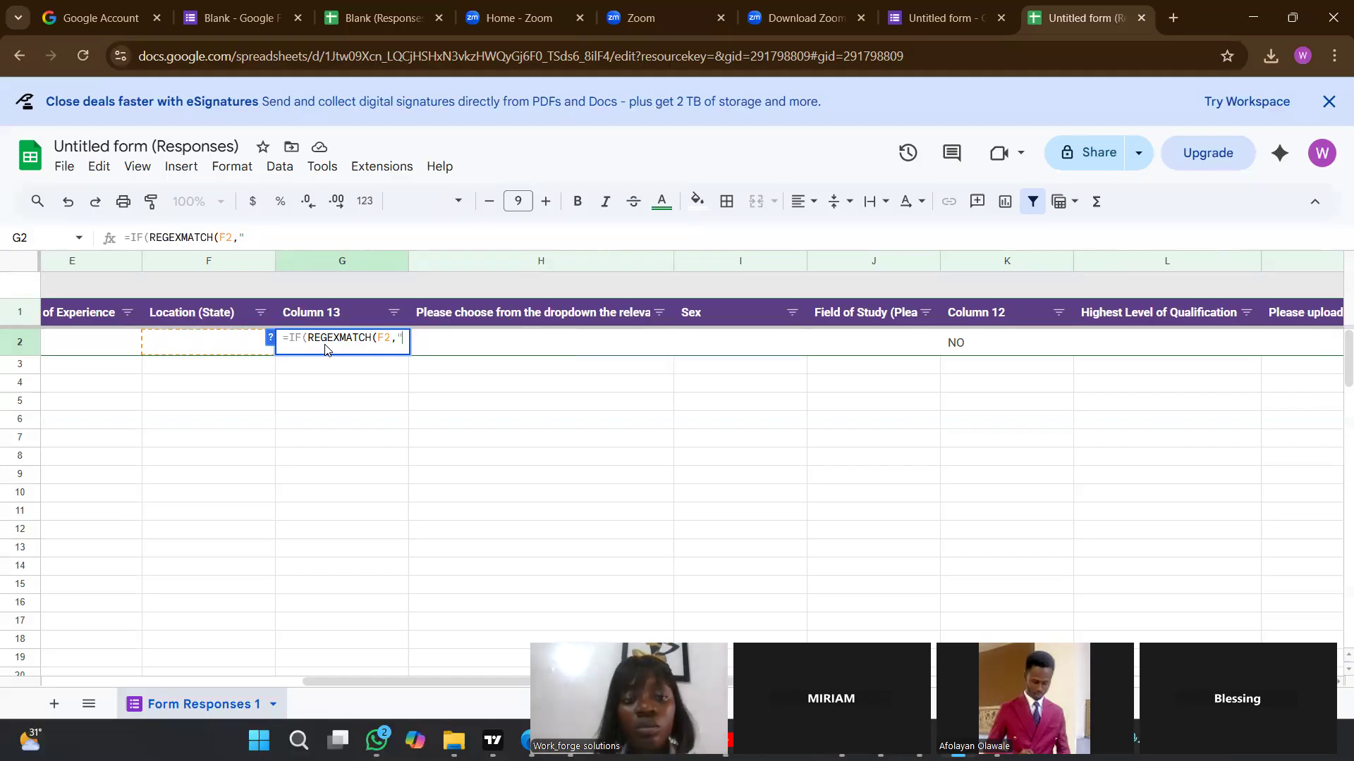
Enter RIVERS as the quoted search text in G2's formula, close the REGEXMATCH and add a comma.
text(RI)
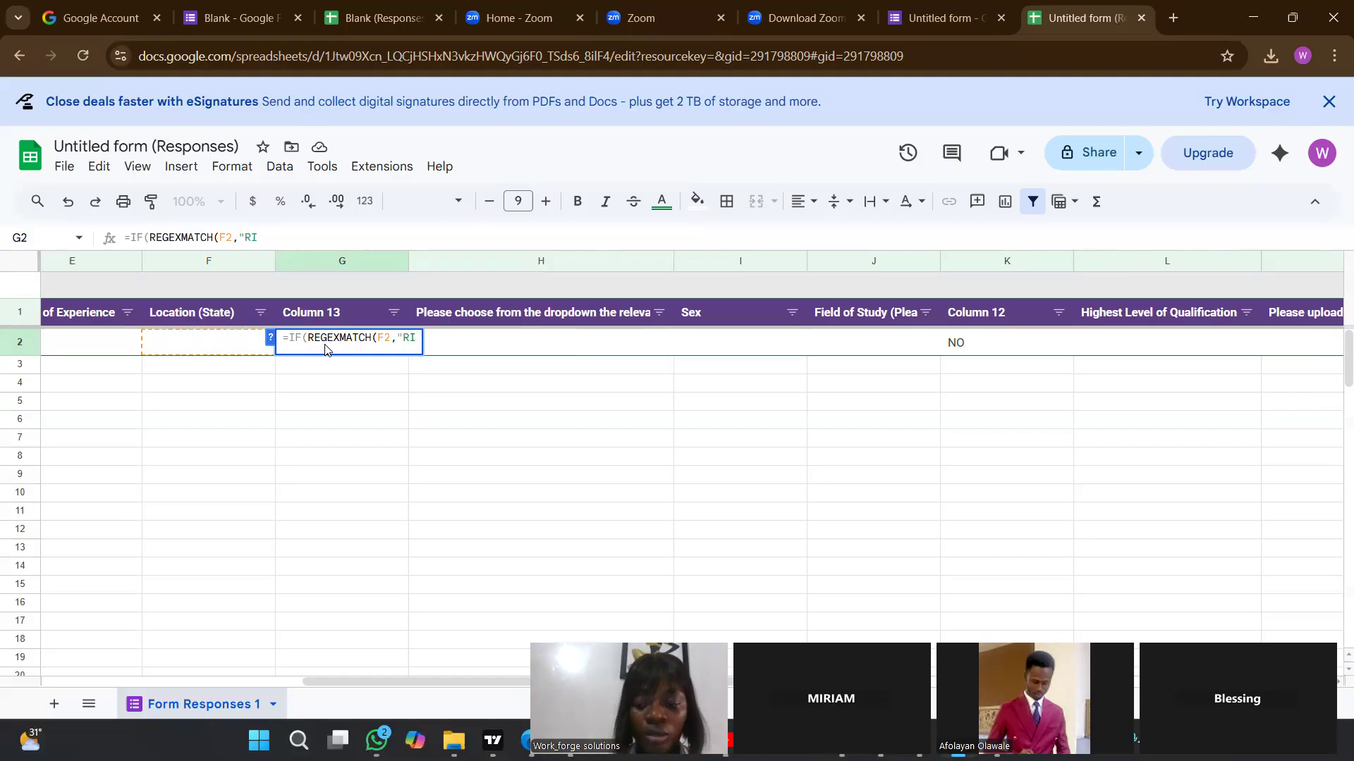
text(VERS)
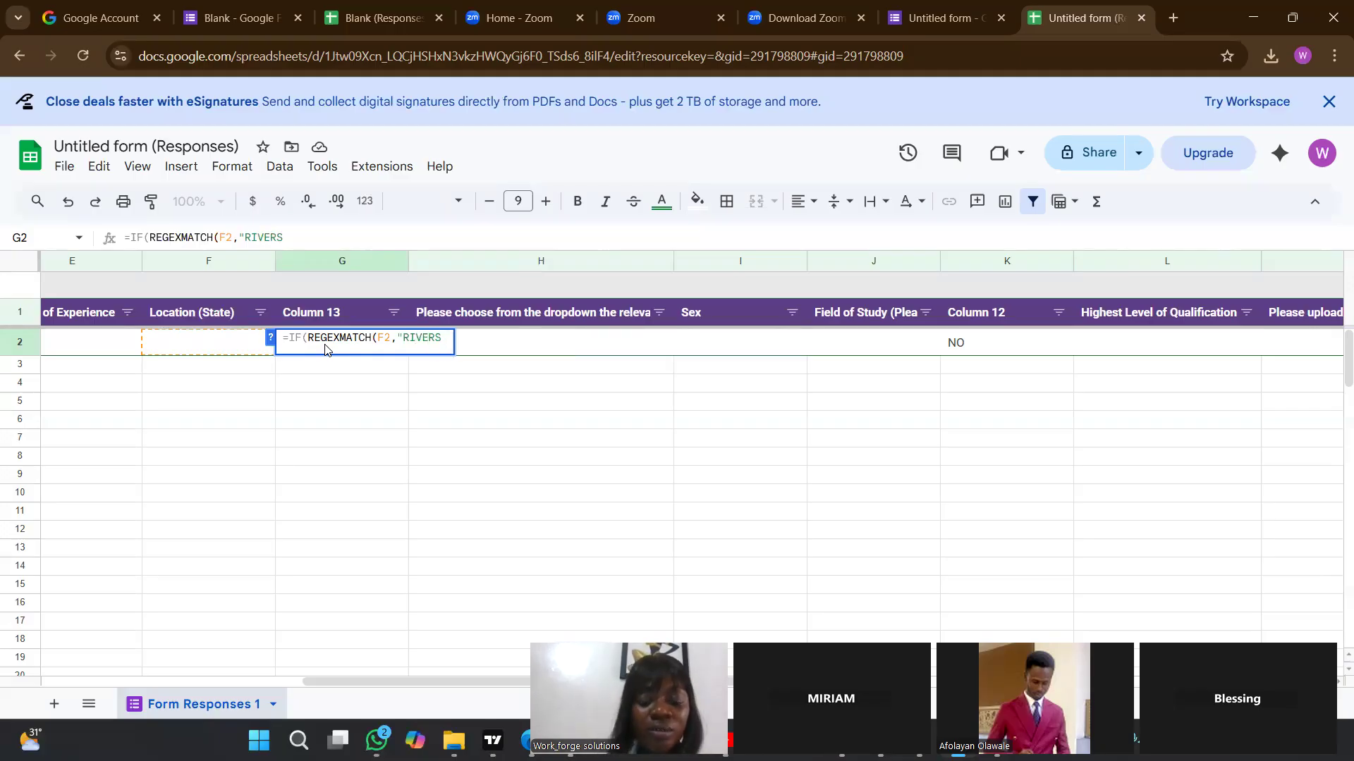
text( STAT)
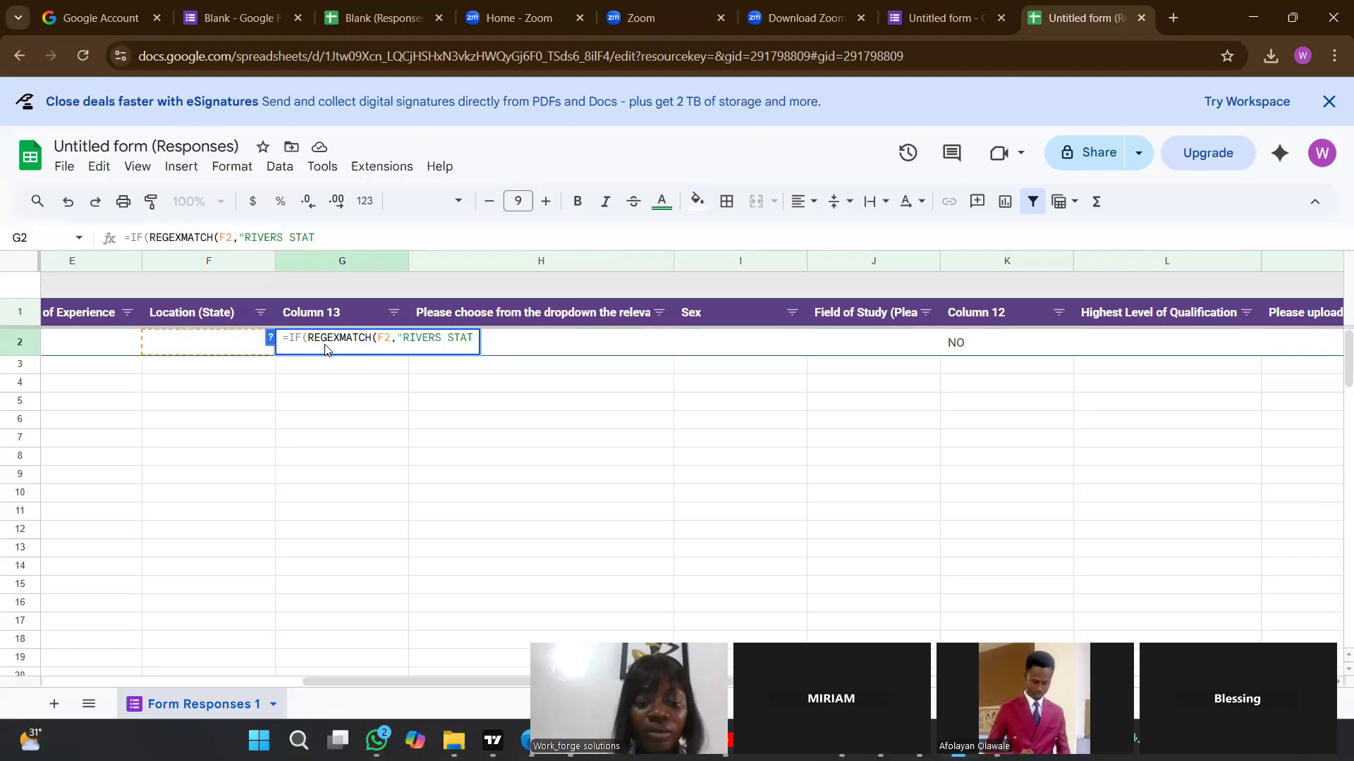
key(BackSpace)
key(BackSpace)
key(BackSpace)
key(BackSpace)
key(BackSpace)
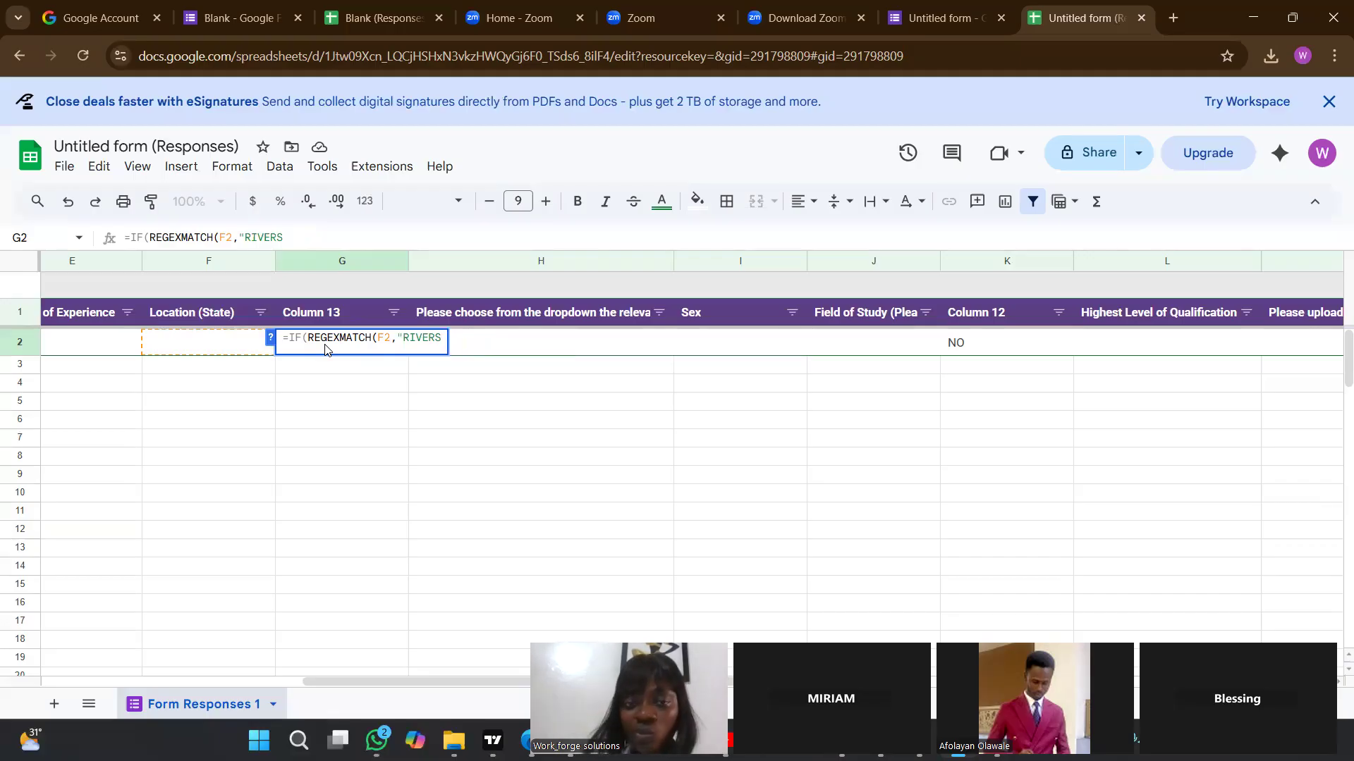
text(")
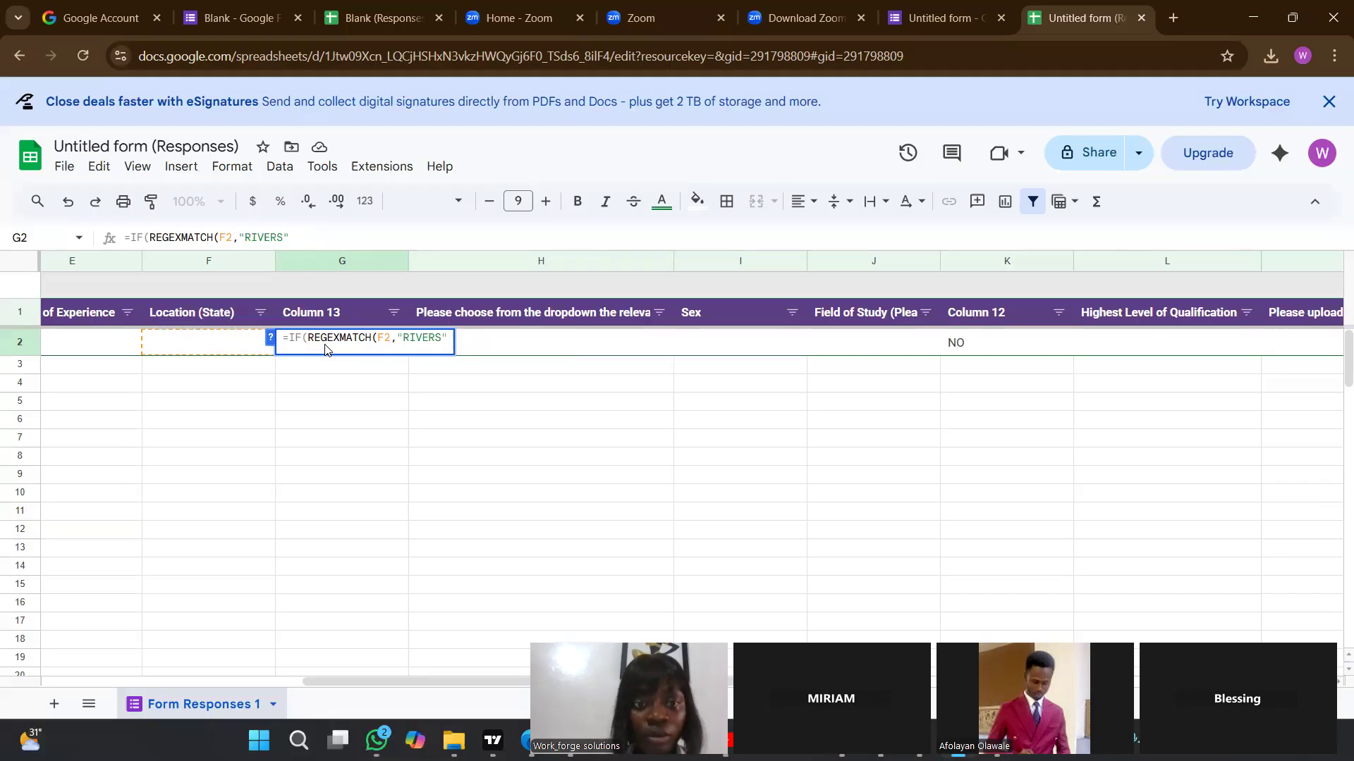
text())
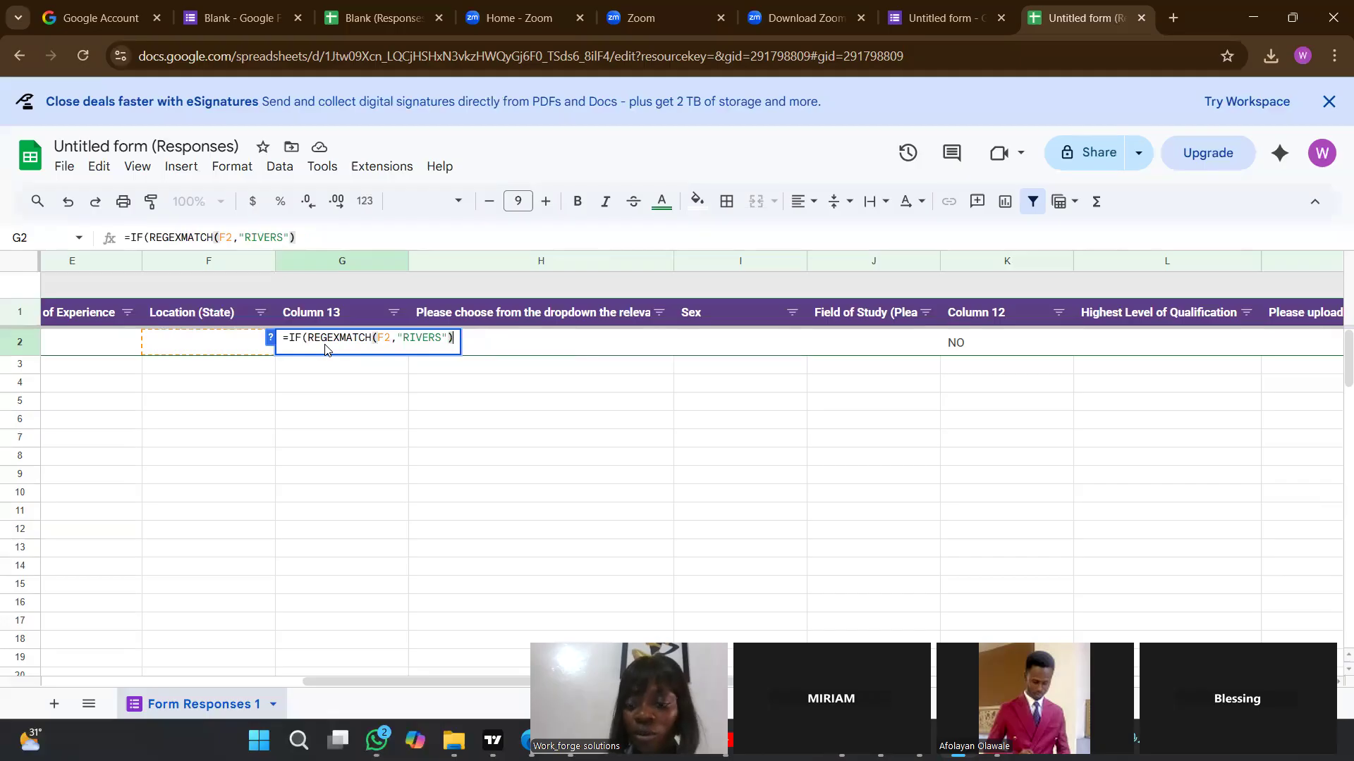
text(,)
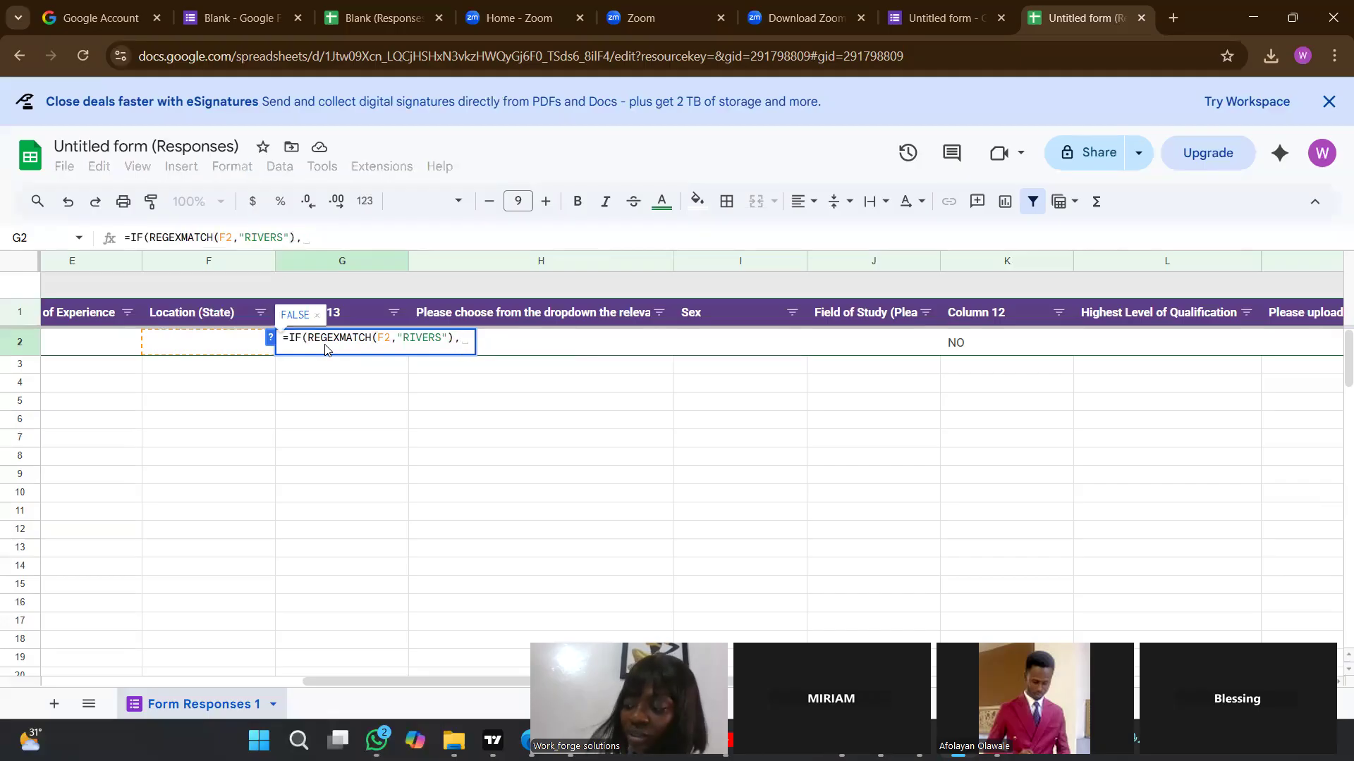
text(REGEXMA)
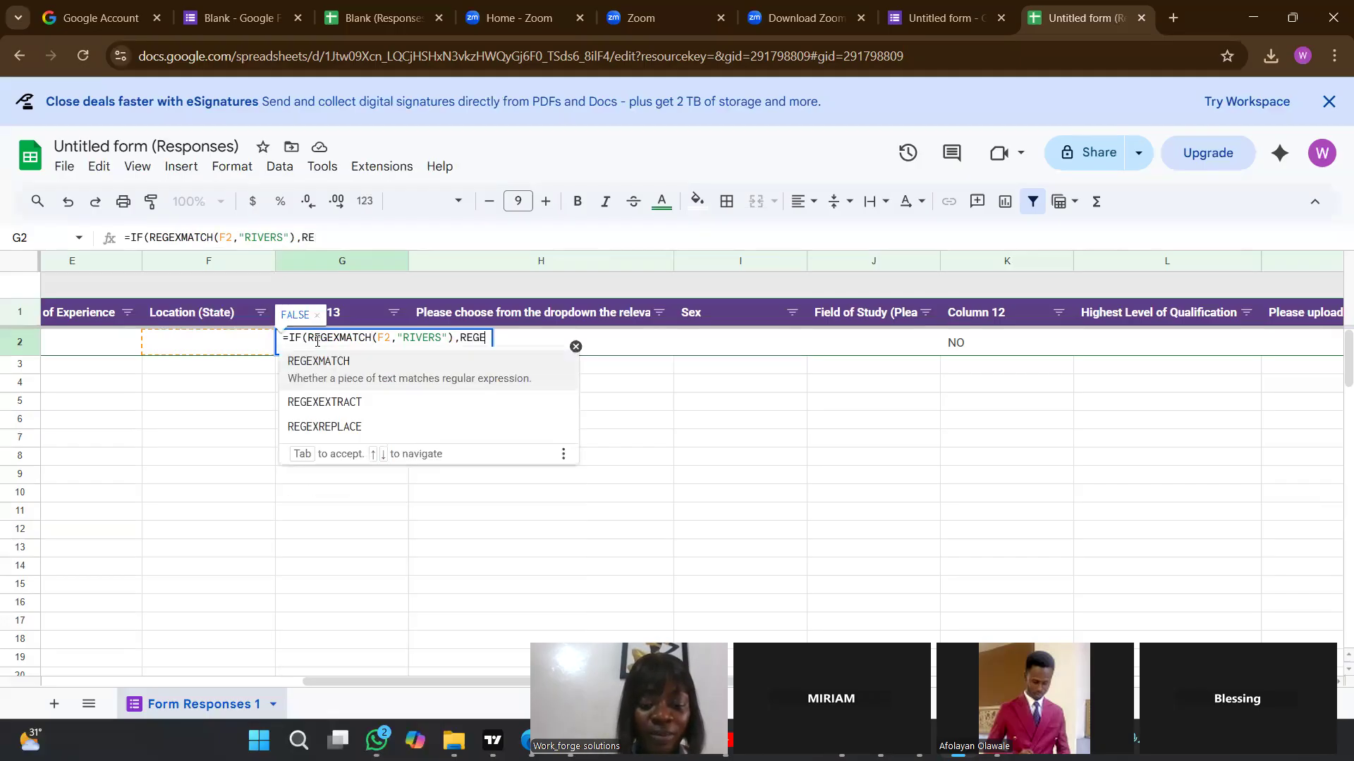
text(TCH)
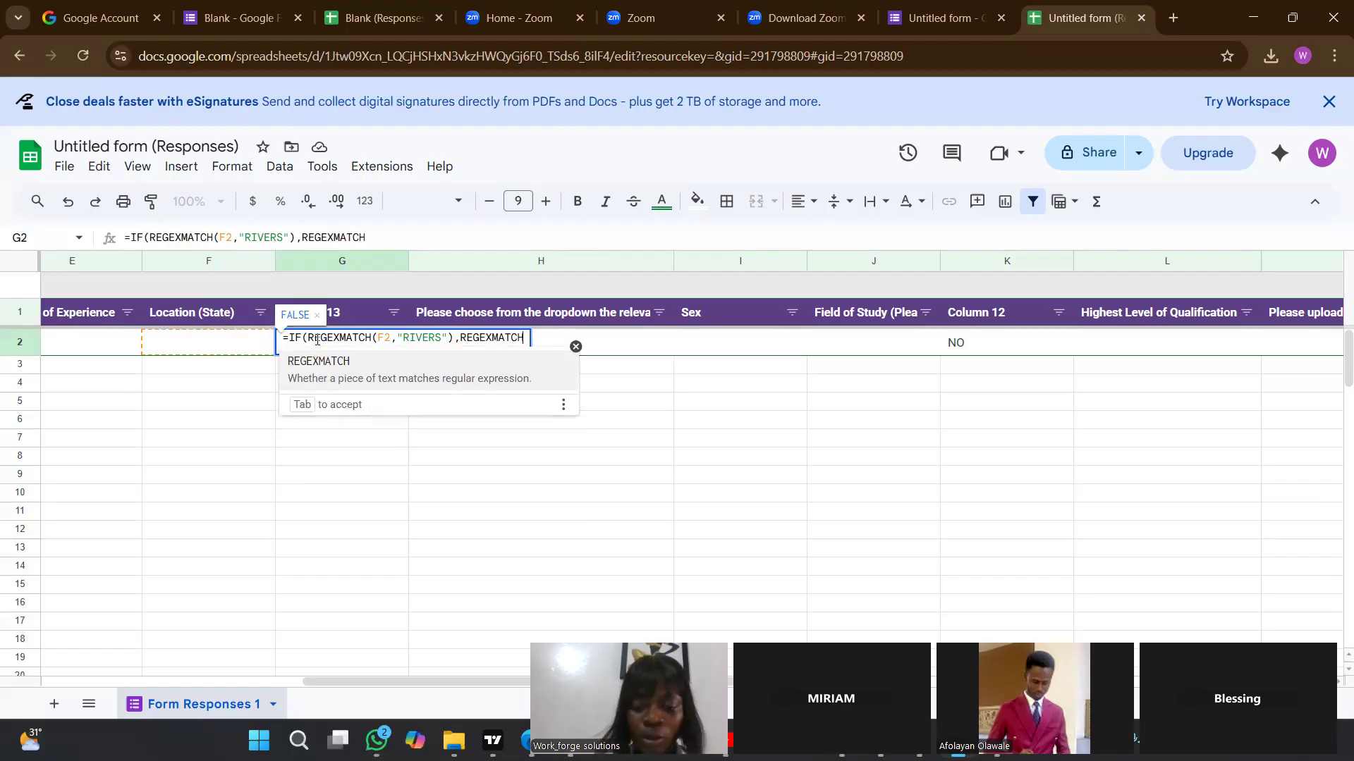
text(()
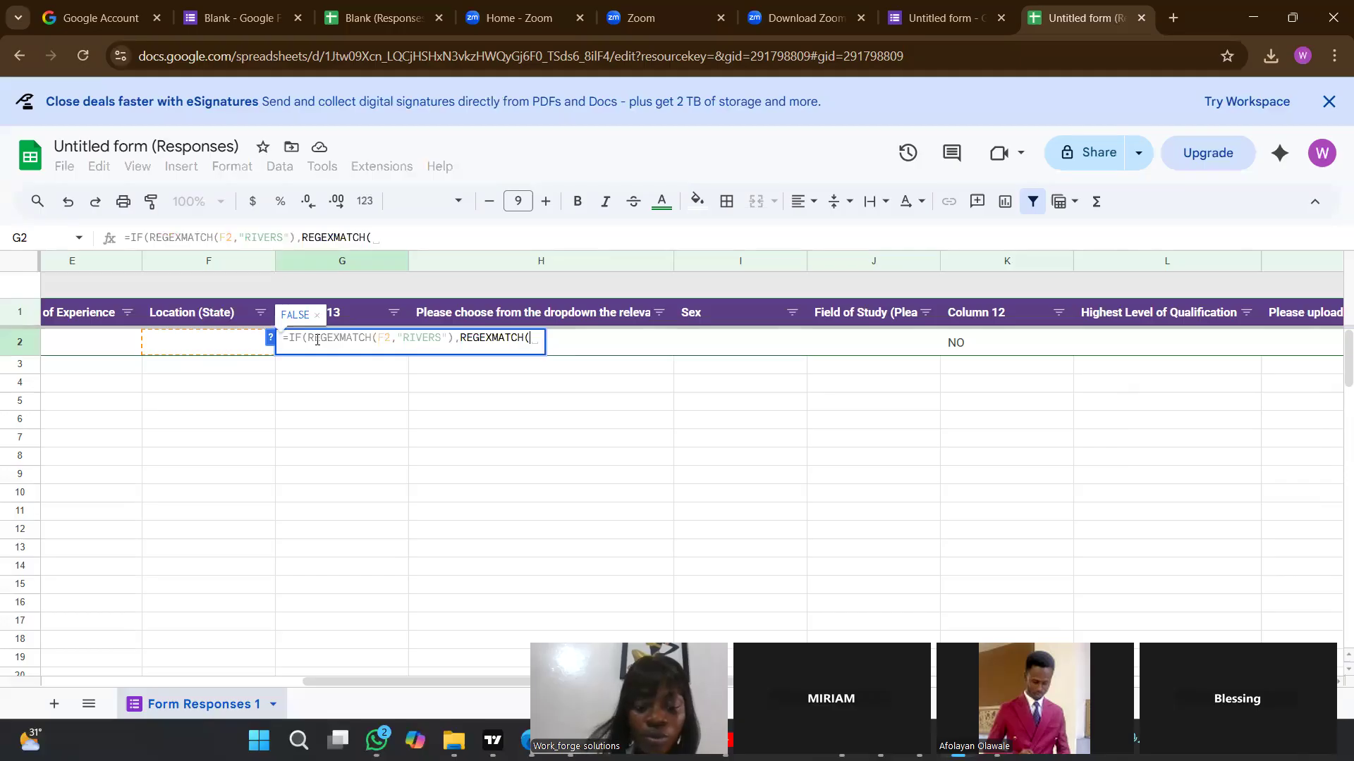
text(F2)
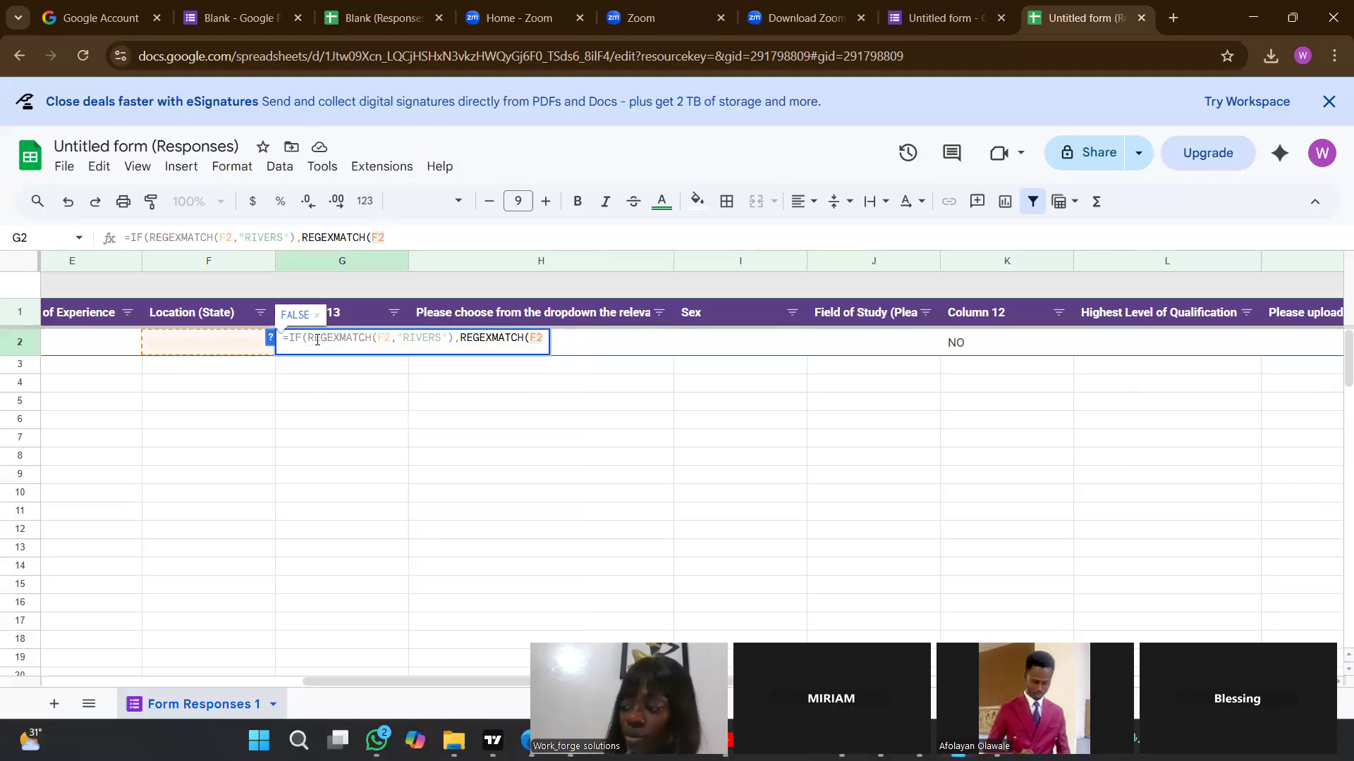
text(.)
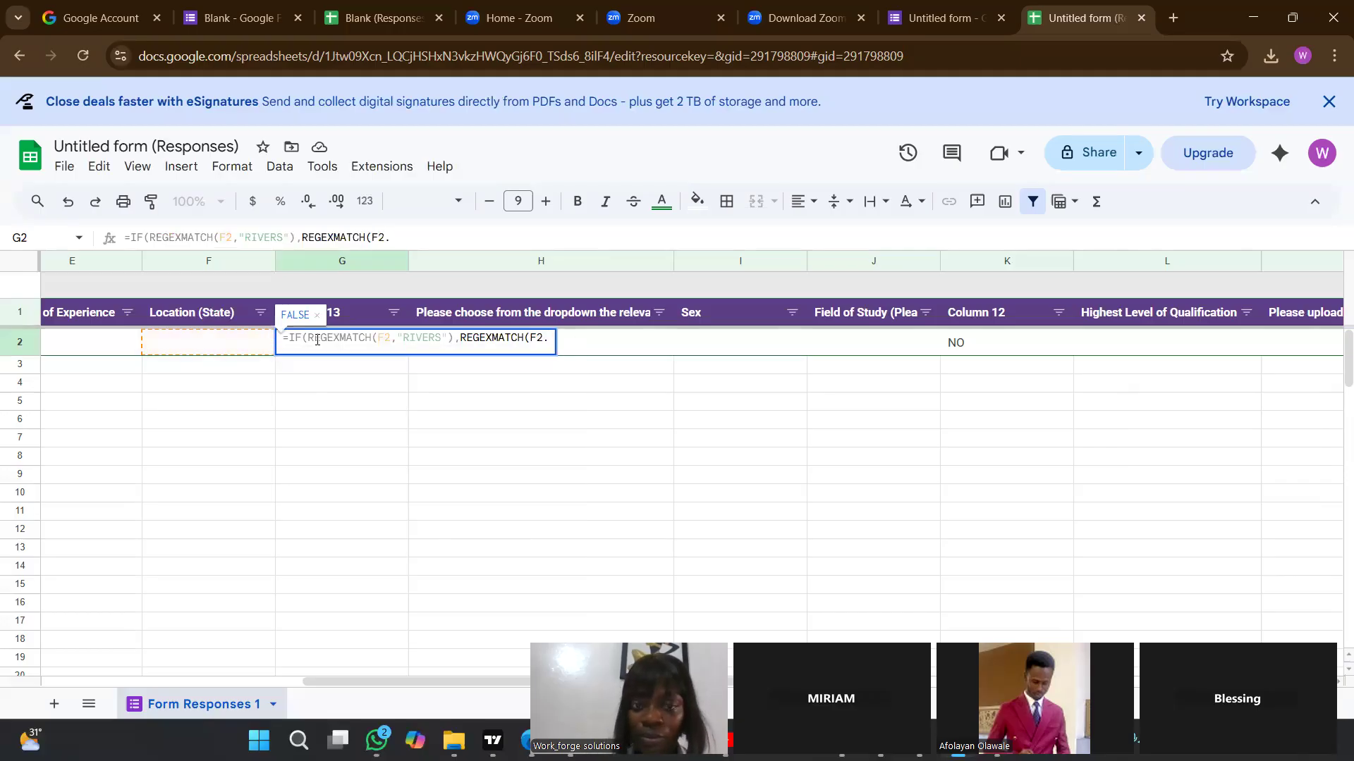
text("RIVERS STS)
Enter "RIVERS STATE" as the second REGEXMATCH's search text and end it with two closing parentheses.
key(BackSpace)
text(ATE)
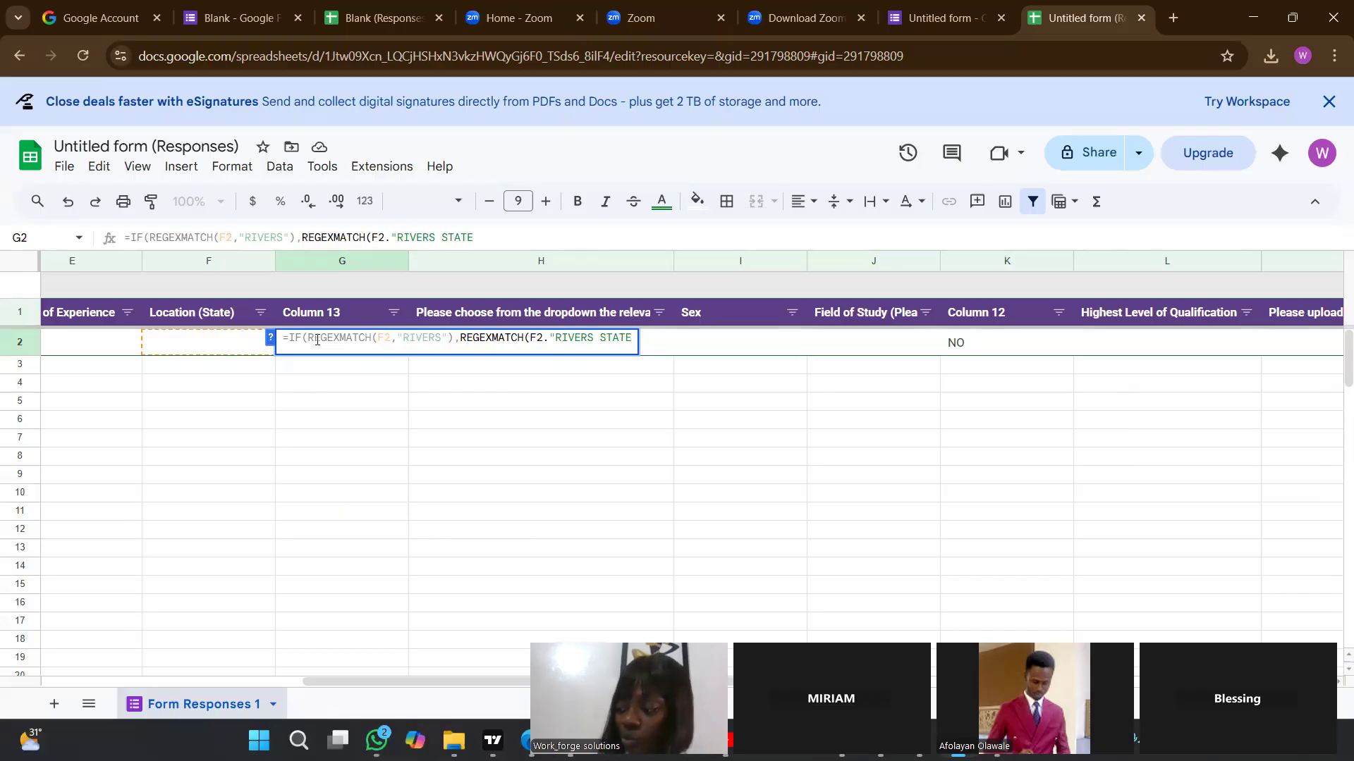
text())
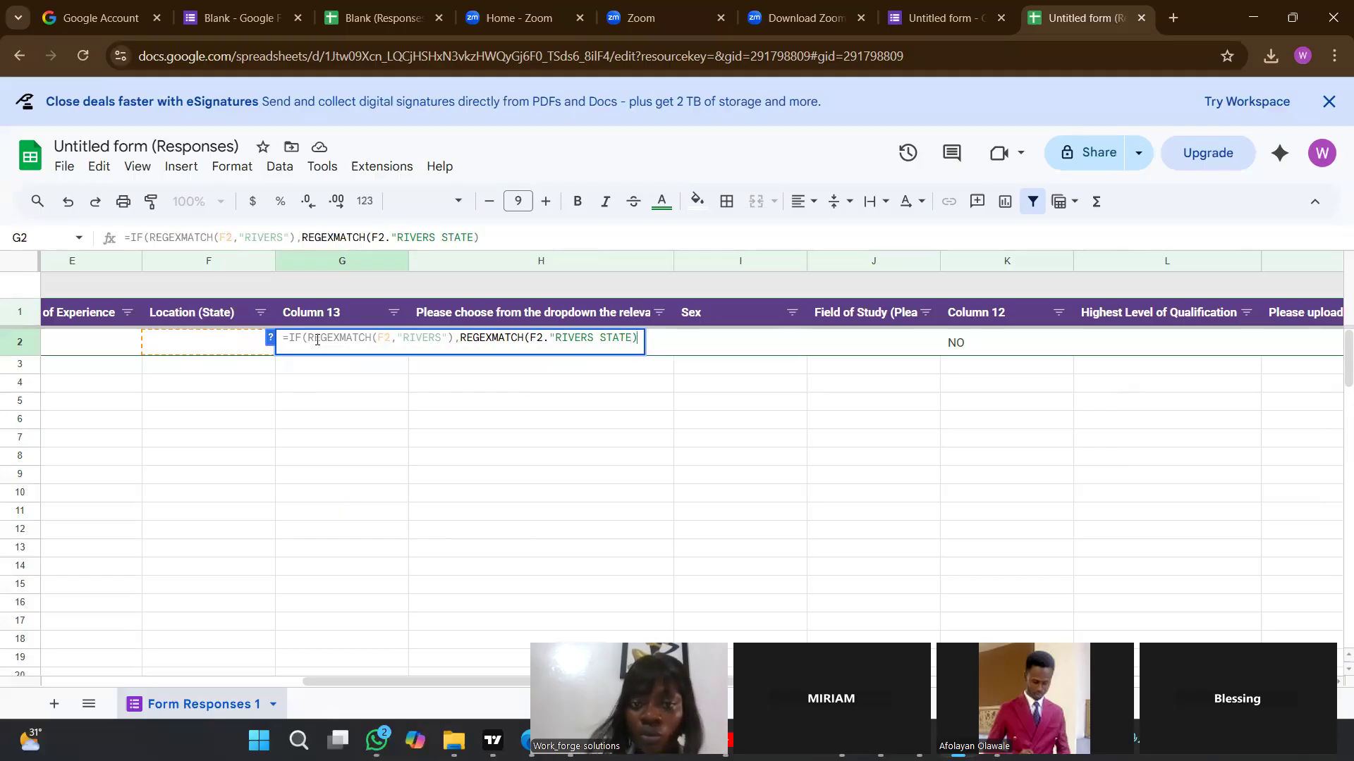
key(BackSpace)
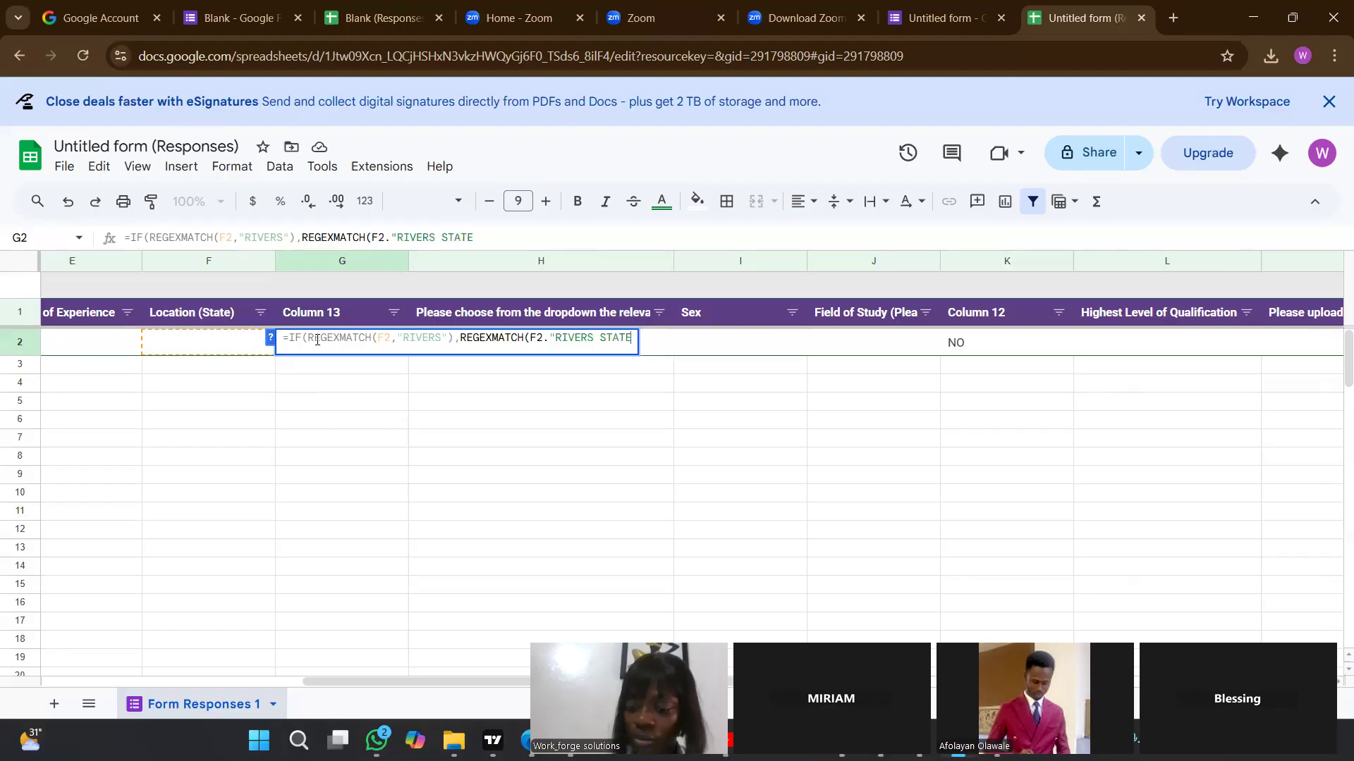
text(")
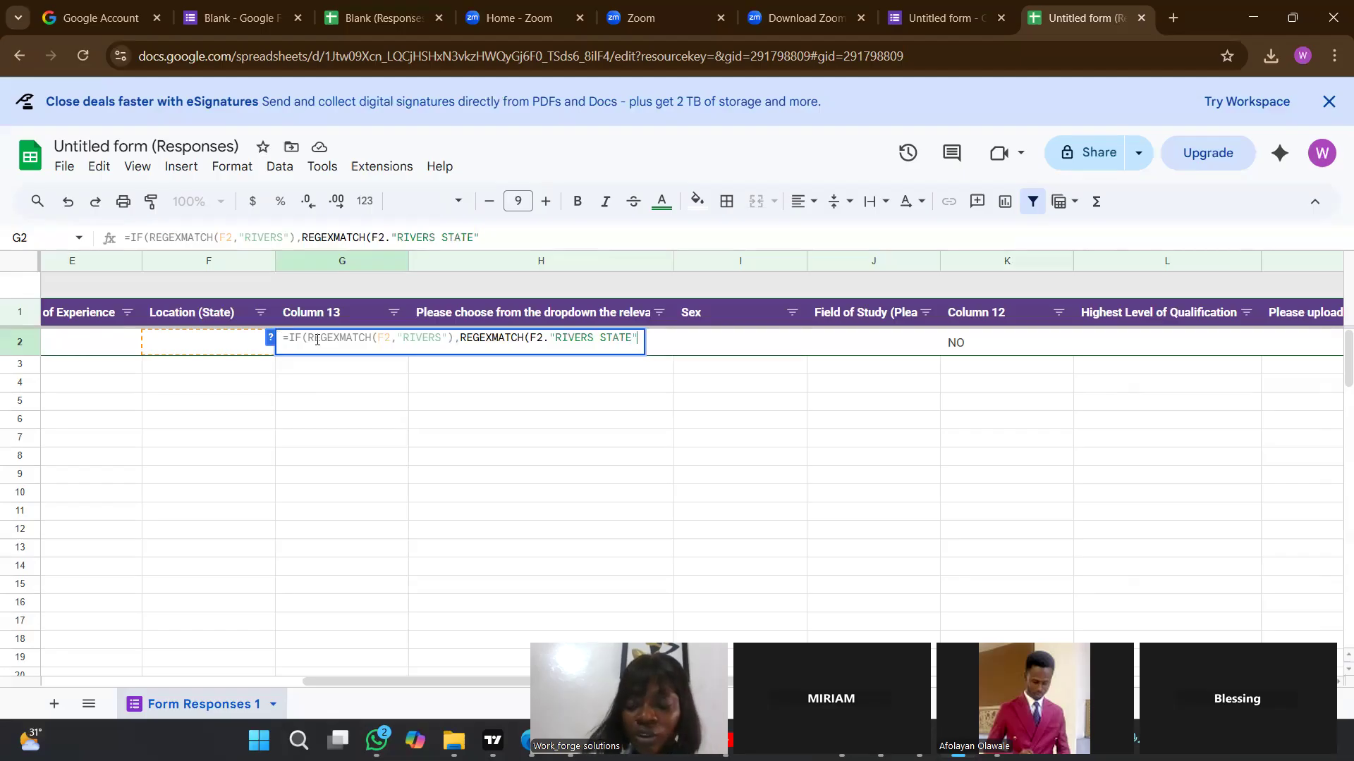
text())
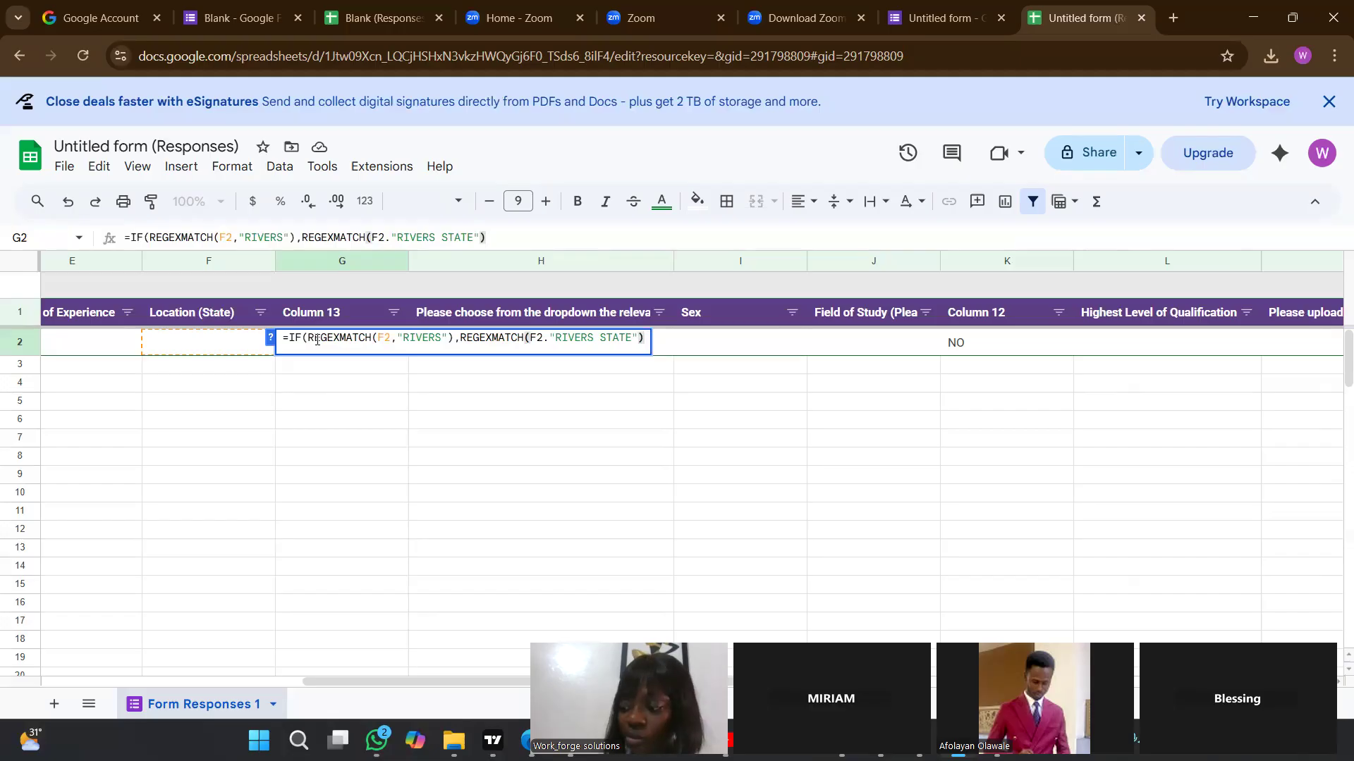
text())
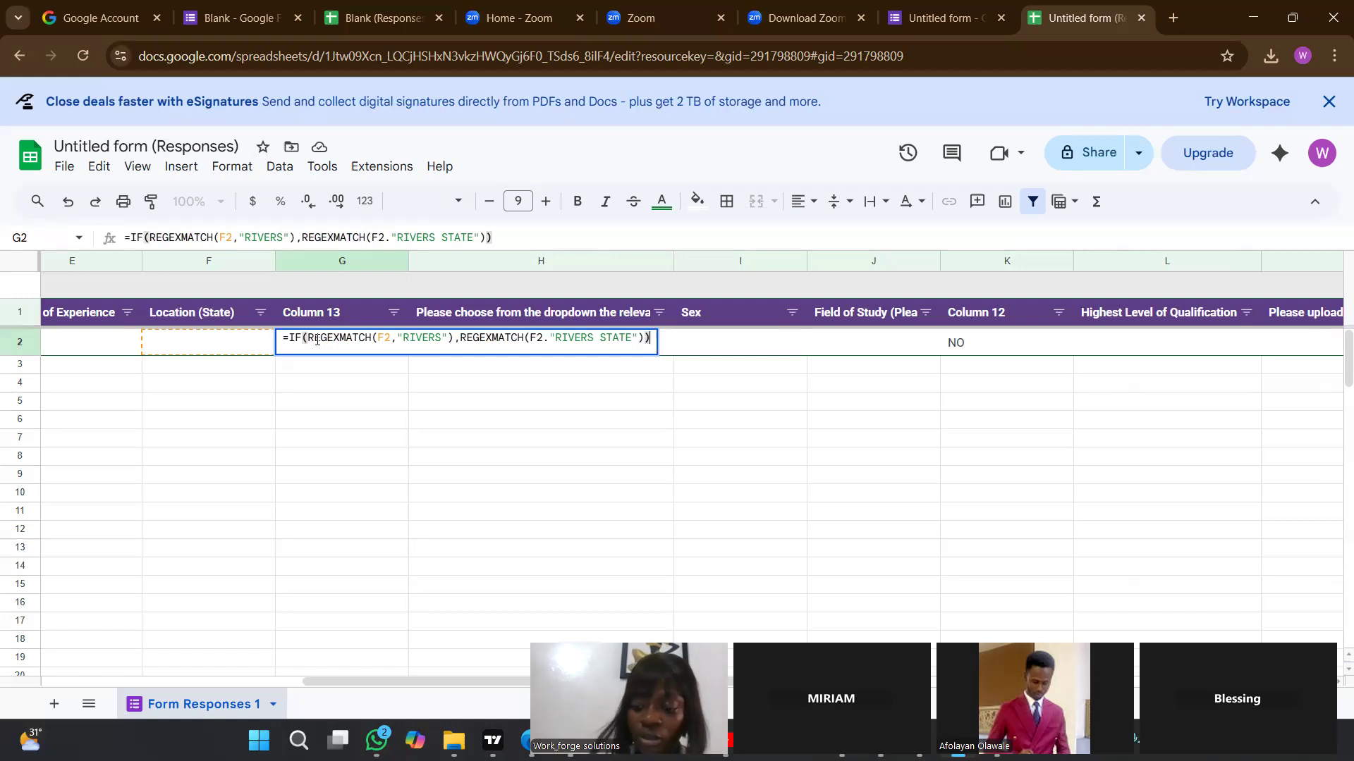
text(,)
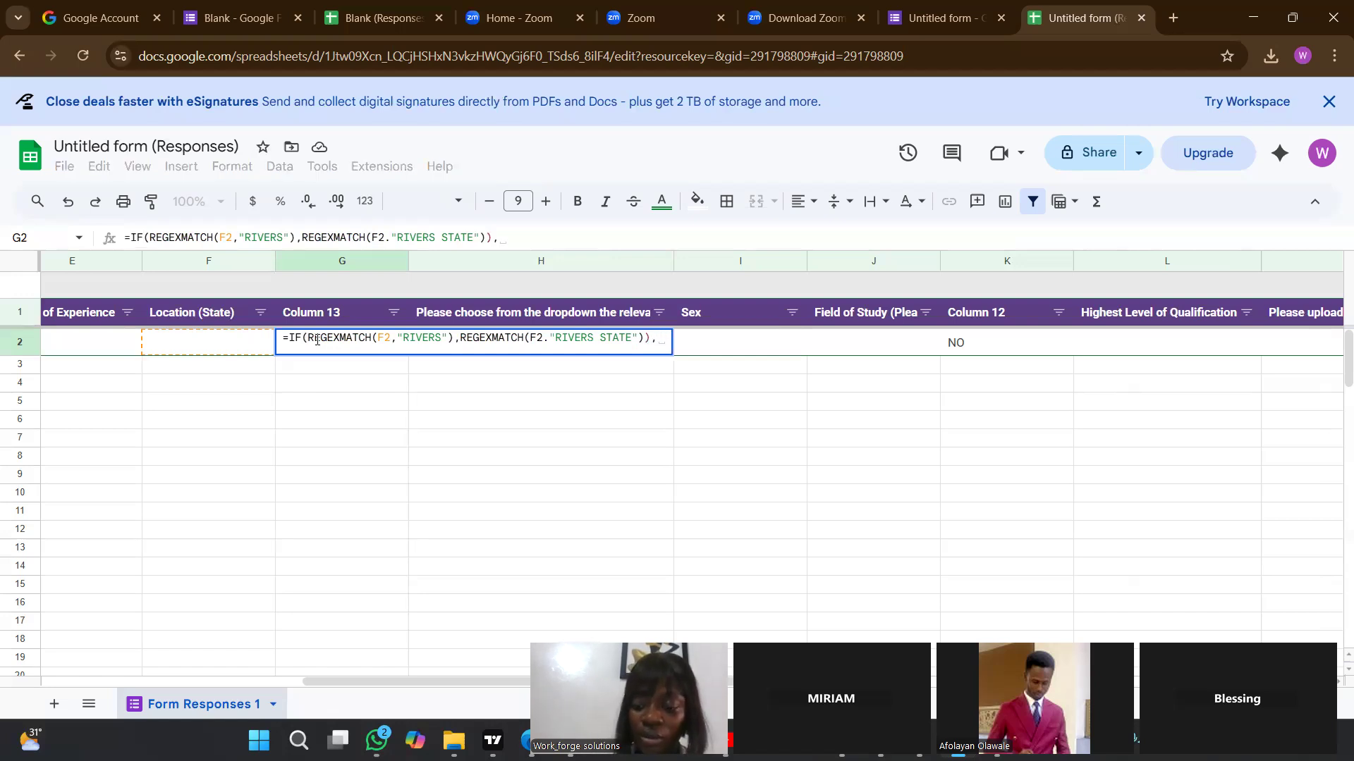
text("YES)
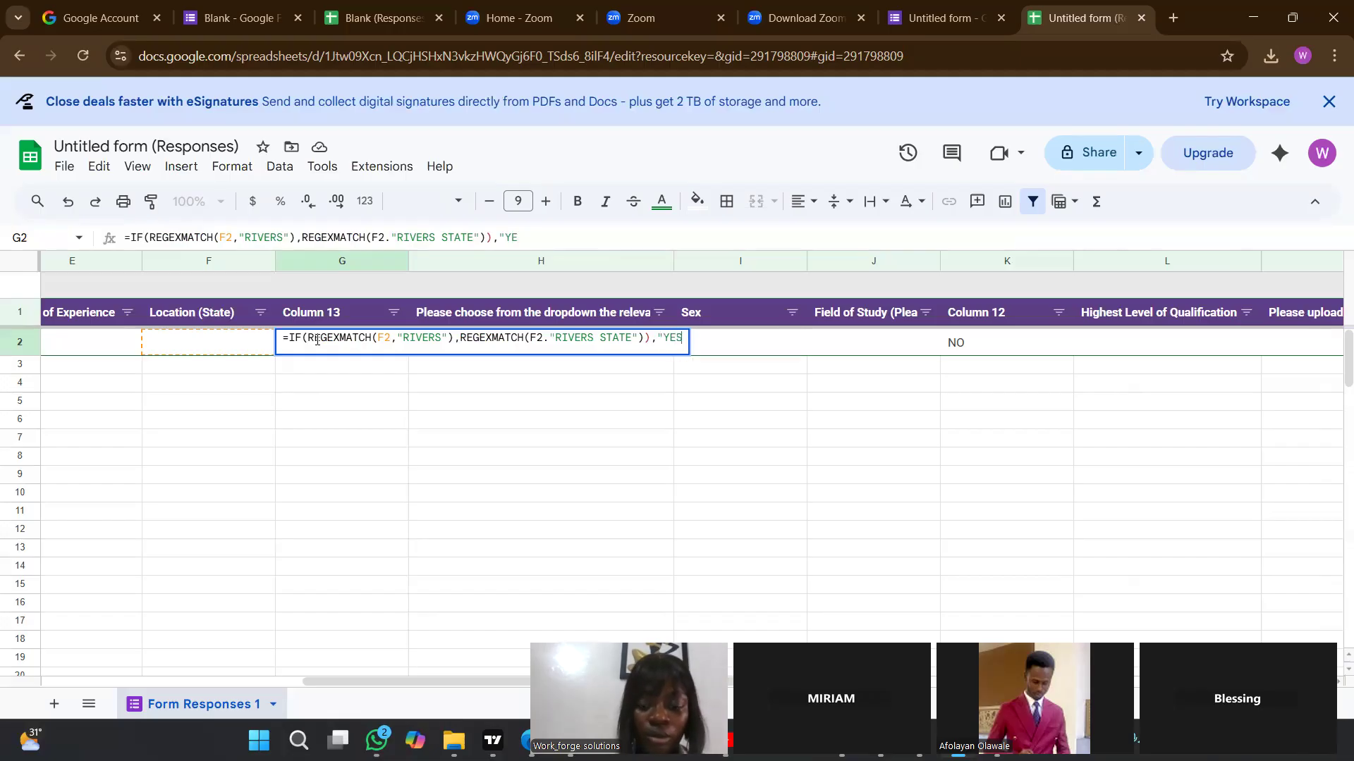
text(,)
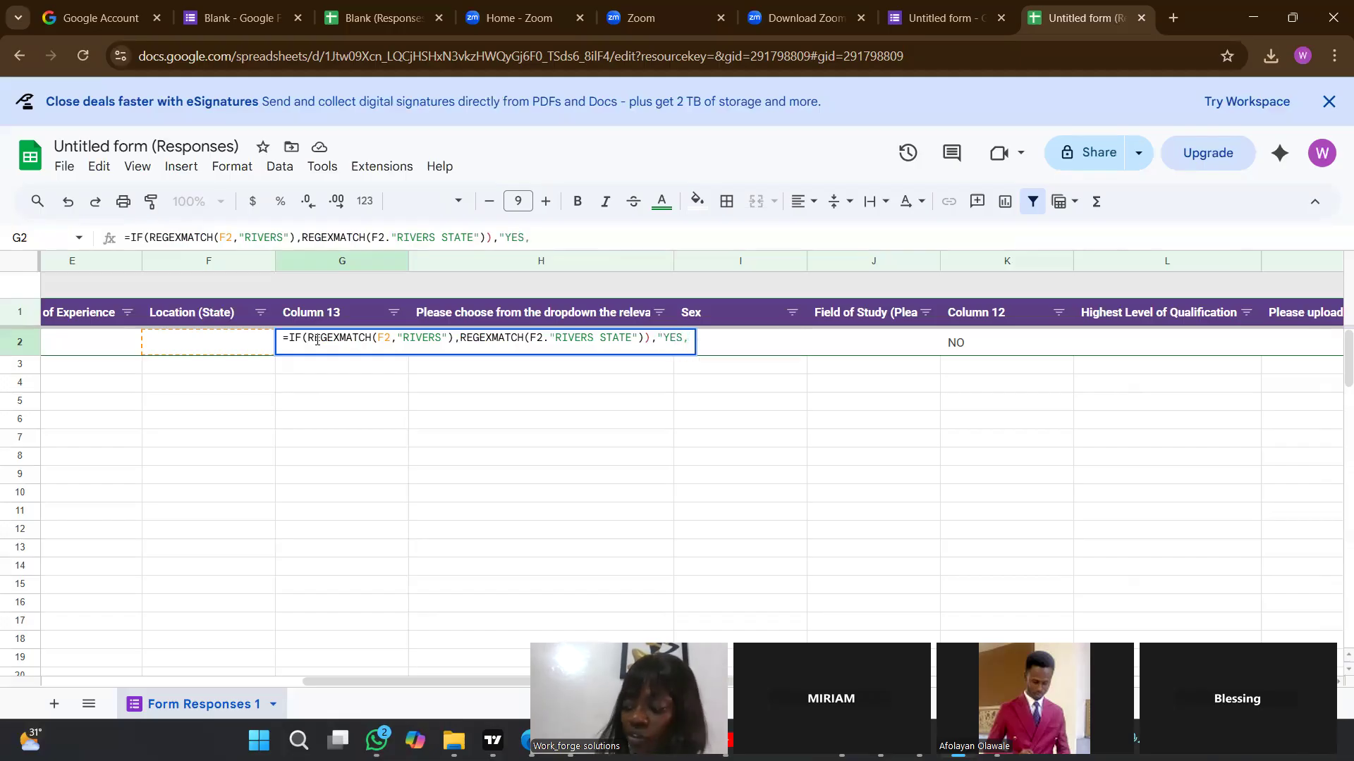
text(")
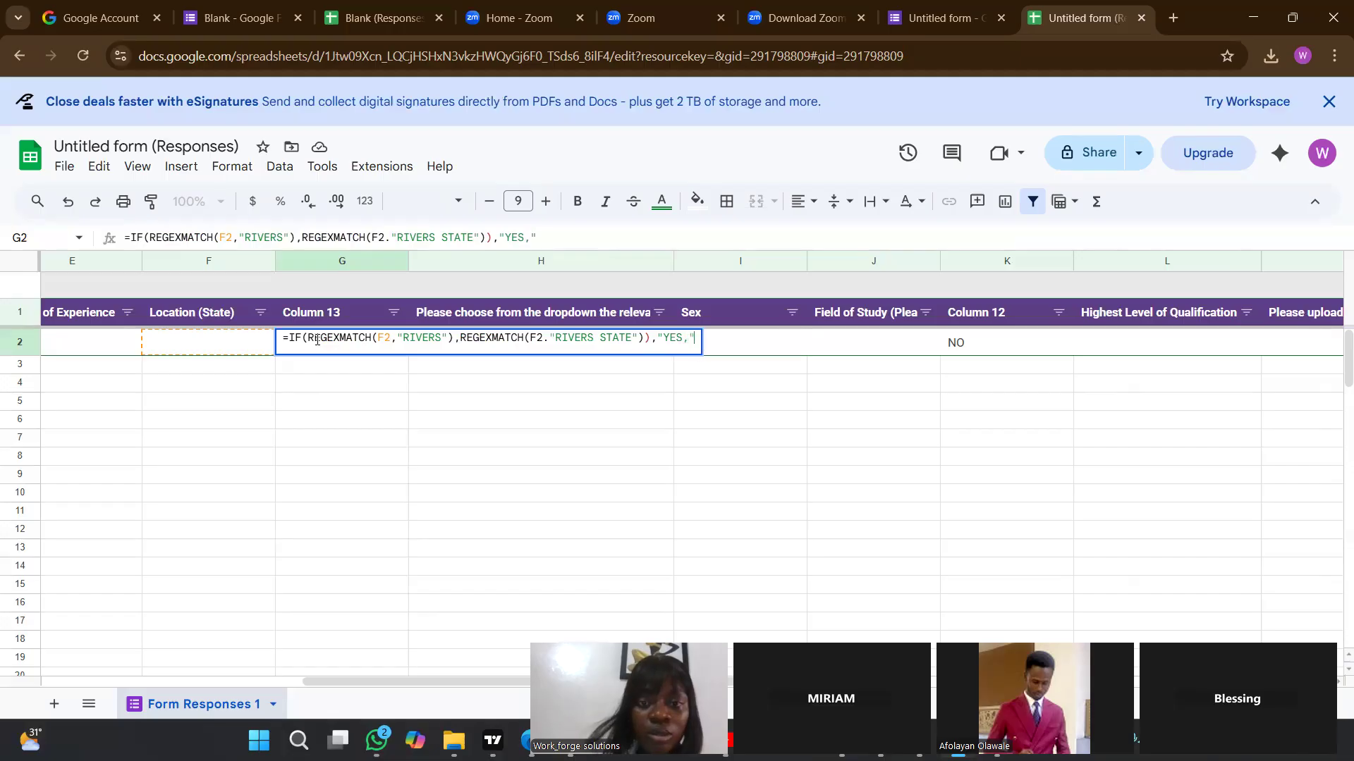
text(NO)
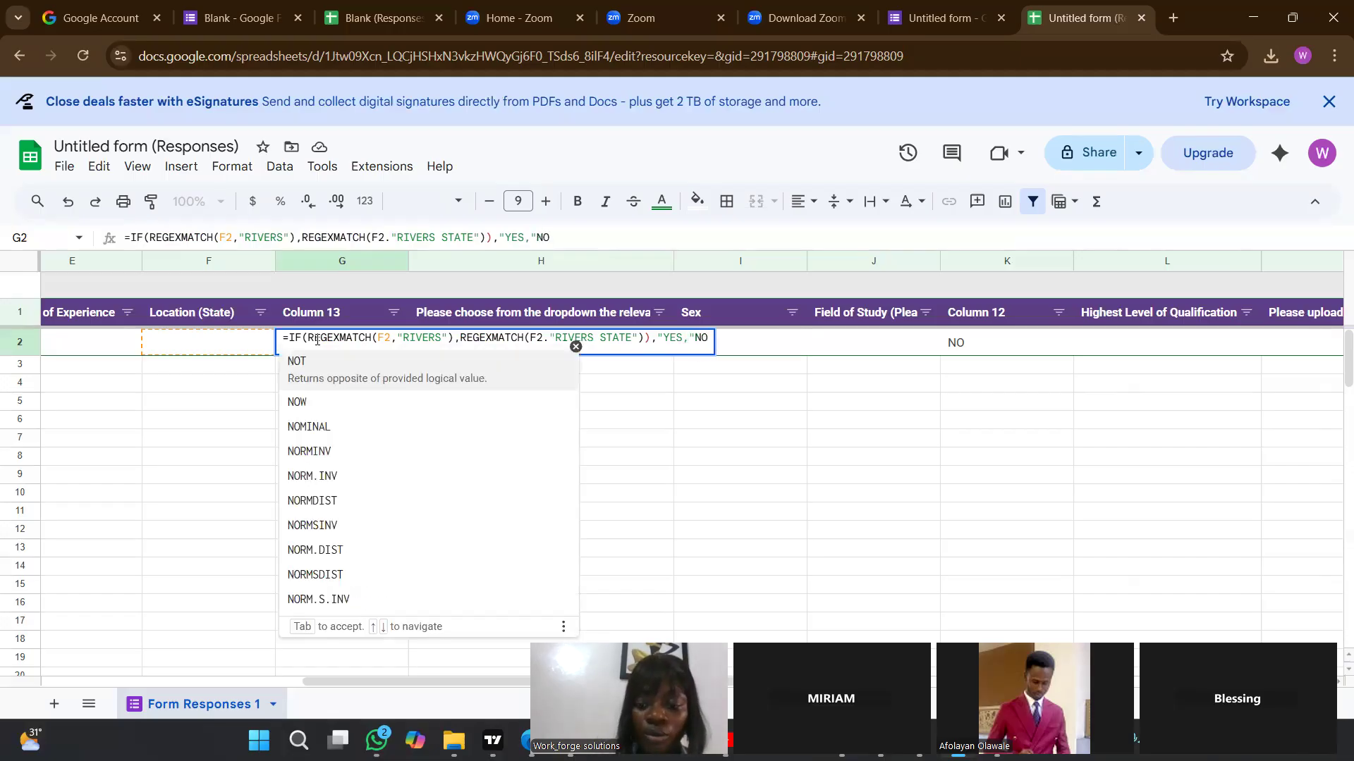
text(")
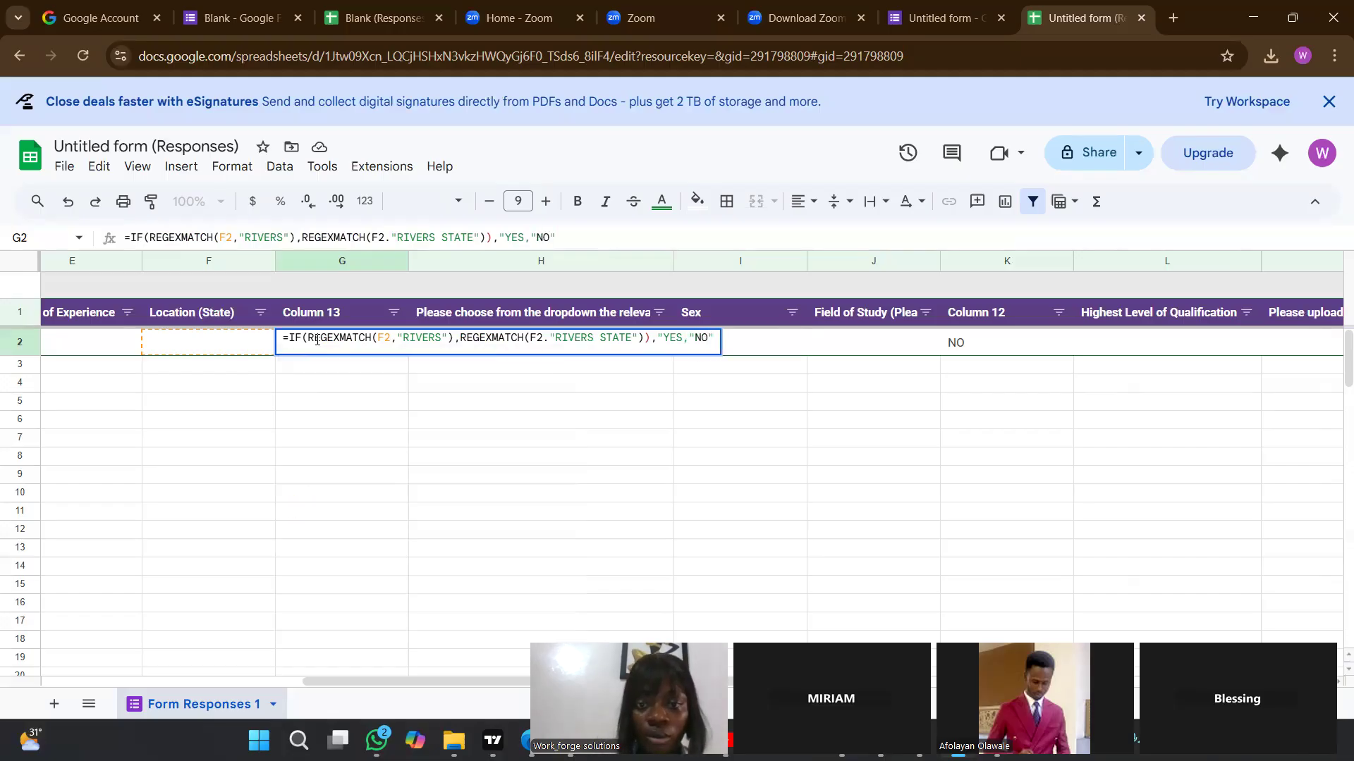
Finish G2's formula with the outcome values ,"YES,"NO" and commit it.
key(Return)
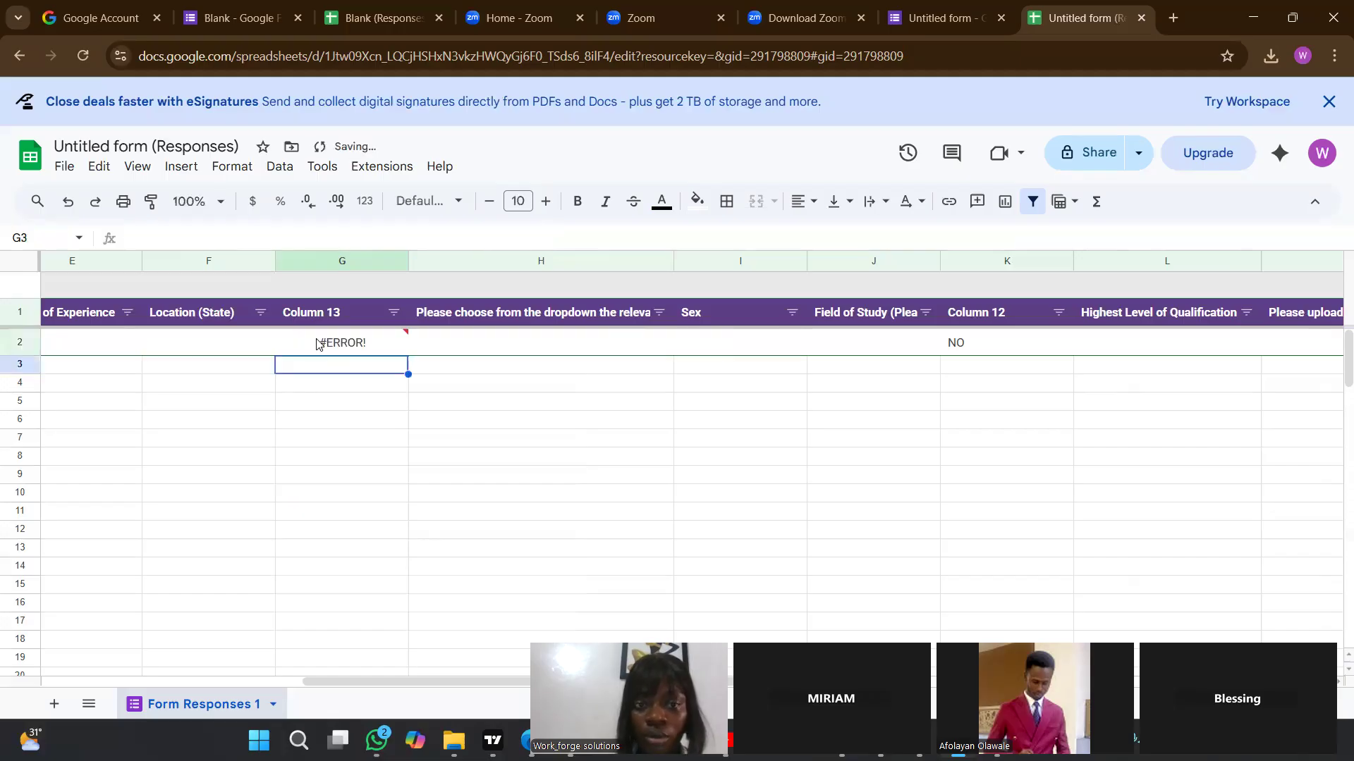
Remove the extra closing parenthesis after "RIVERS STATE" in G2's formula and commit the correction.
double_click(318, 343)
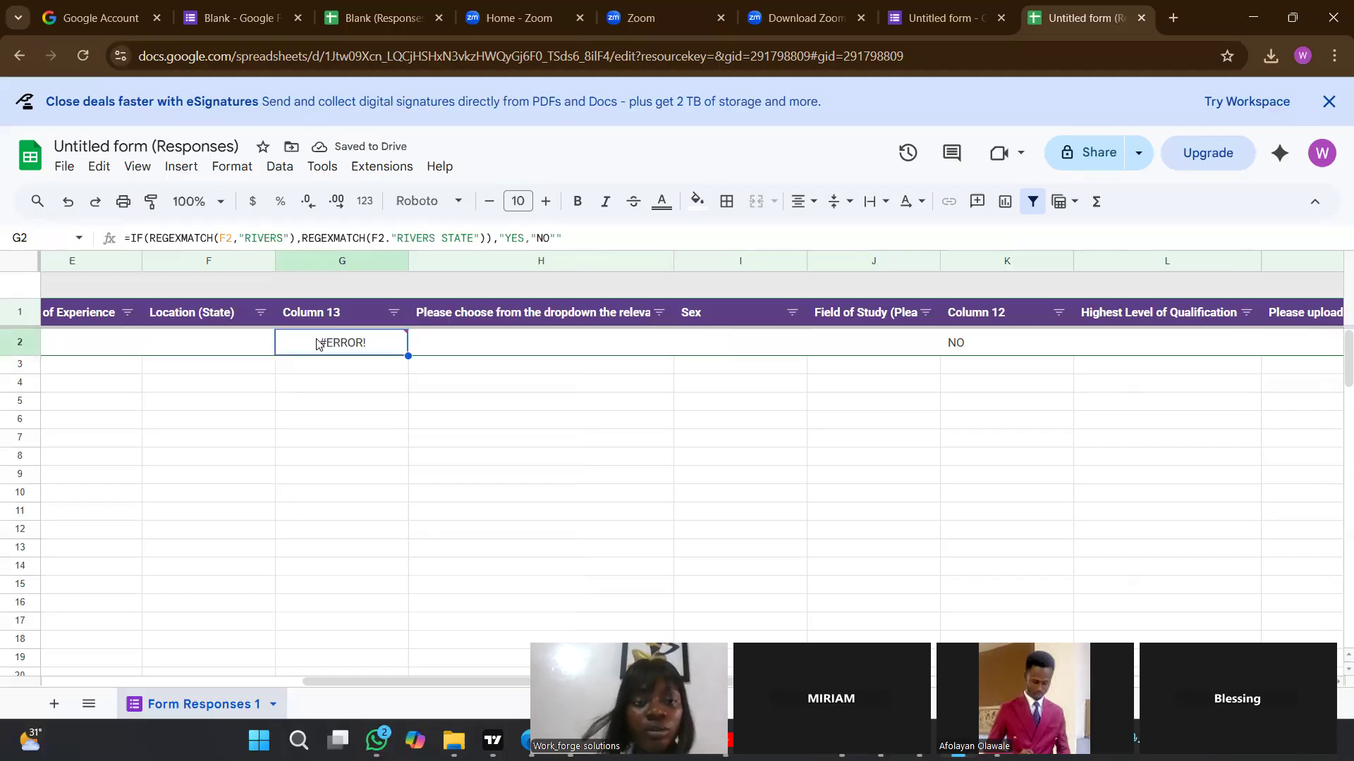
key(ctrl+a)
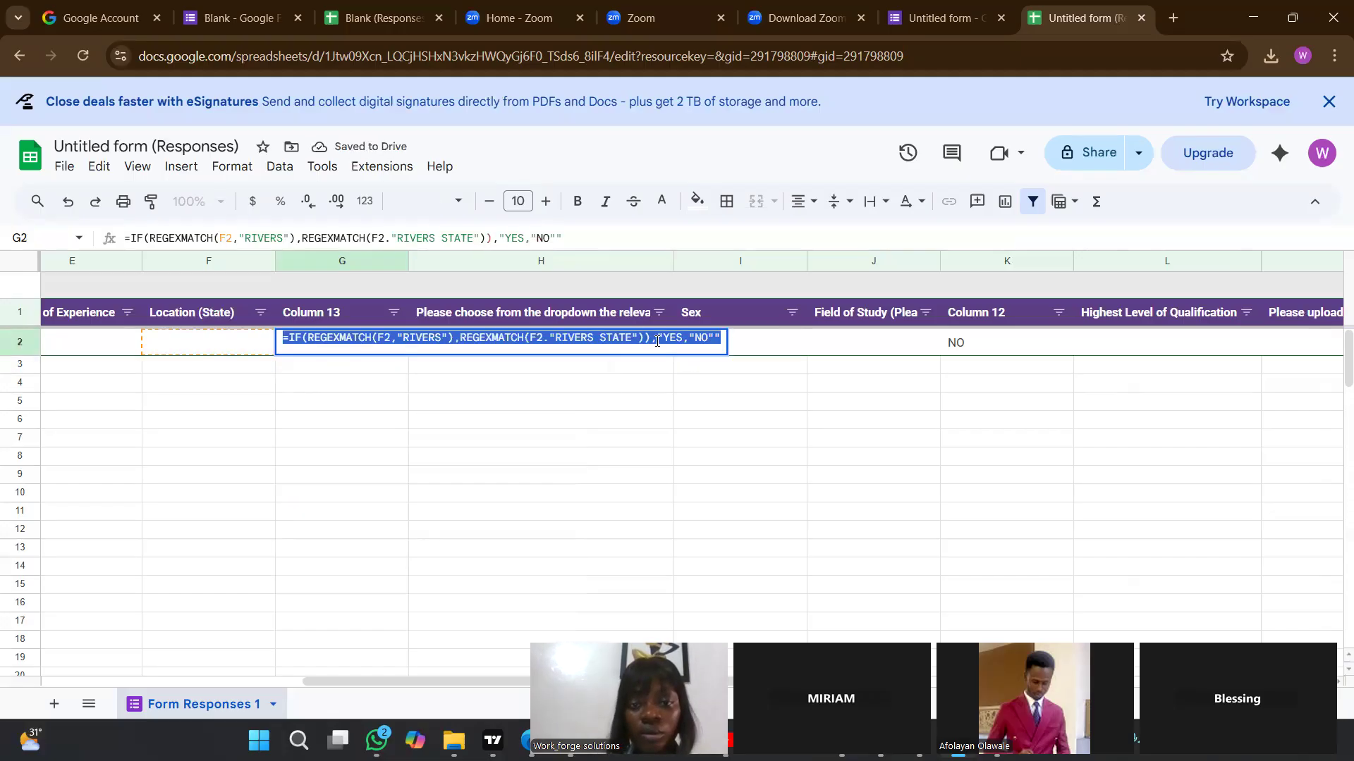
click(651, 343)
key(BackSpace)
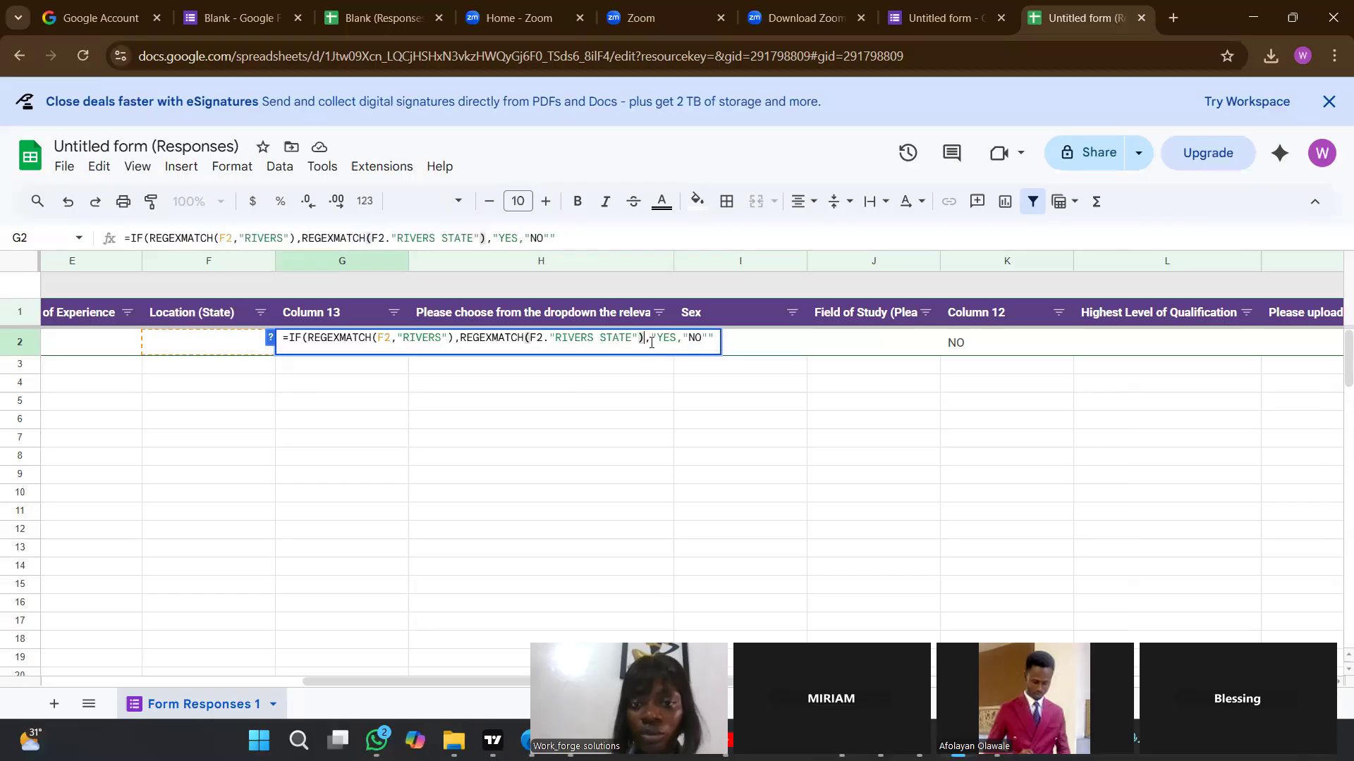
key(Return)
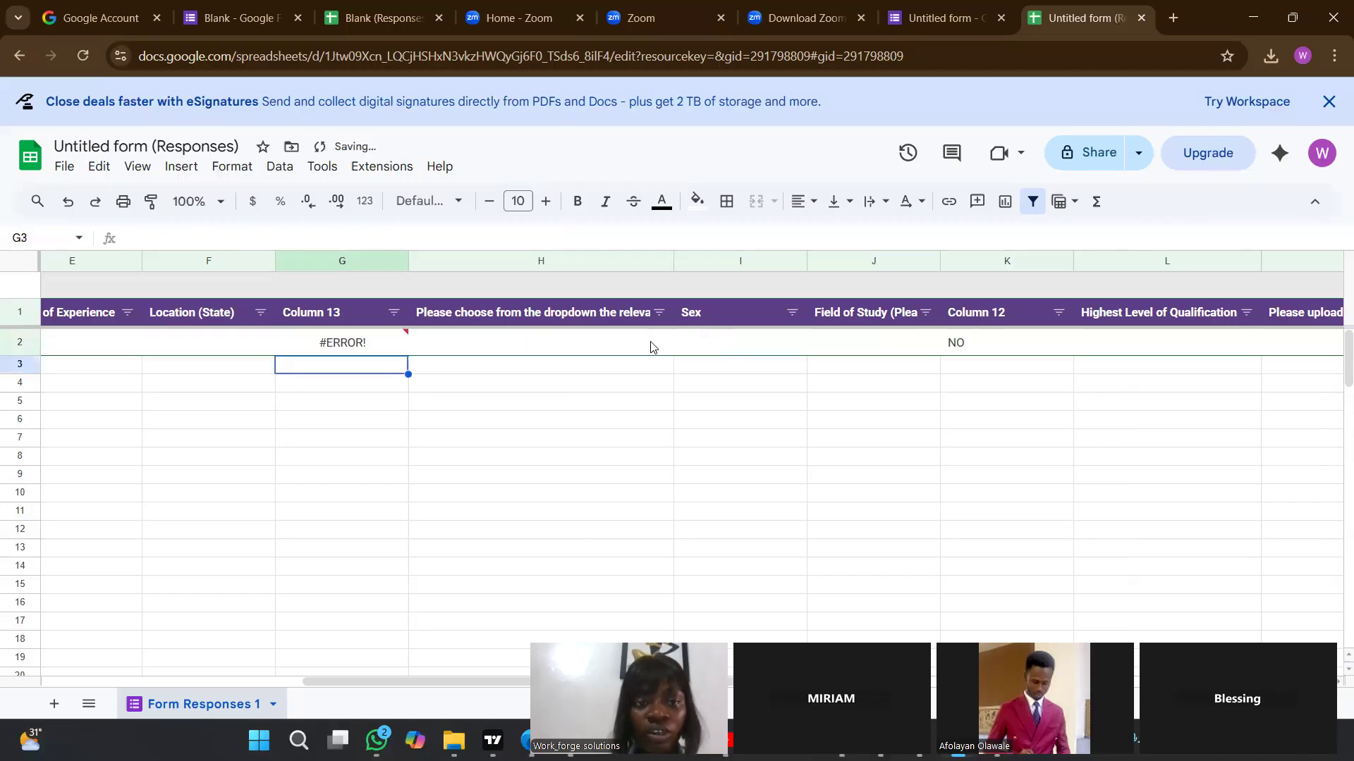
Replace the period after F2 with a comma in the second REGEXMATCH of G2's formula.
double_click(366, 340)
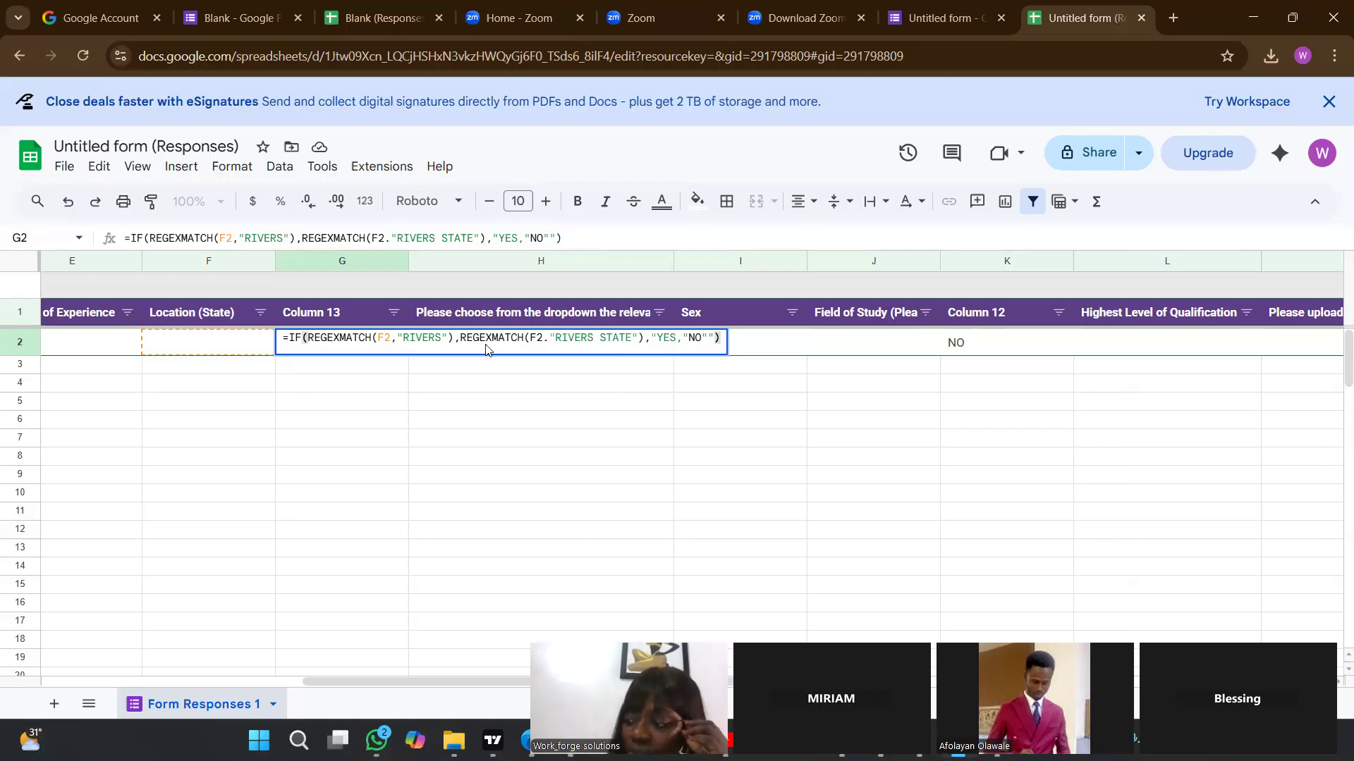
click(543, 337)
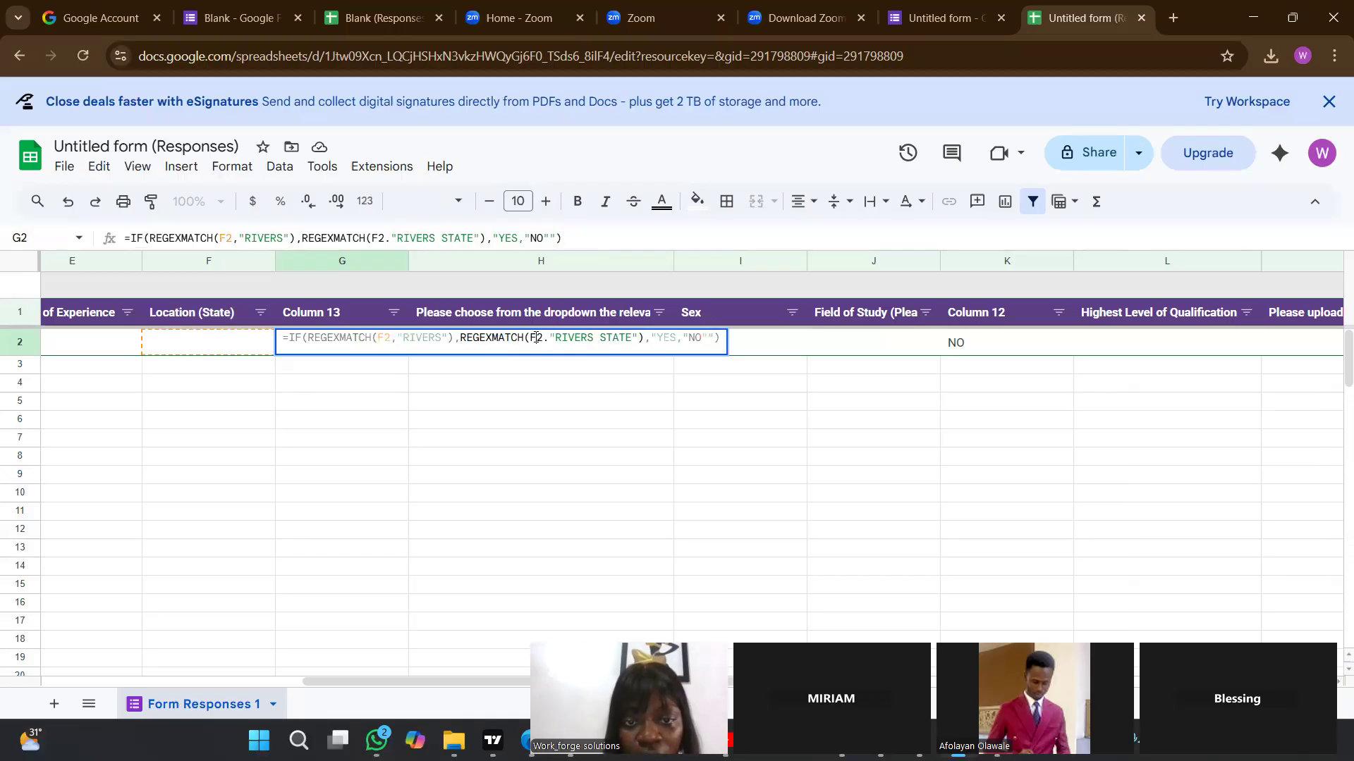
click(550, 339)
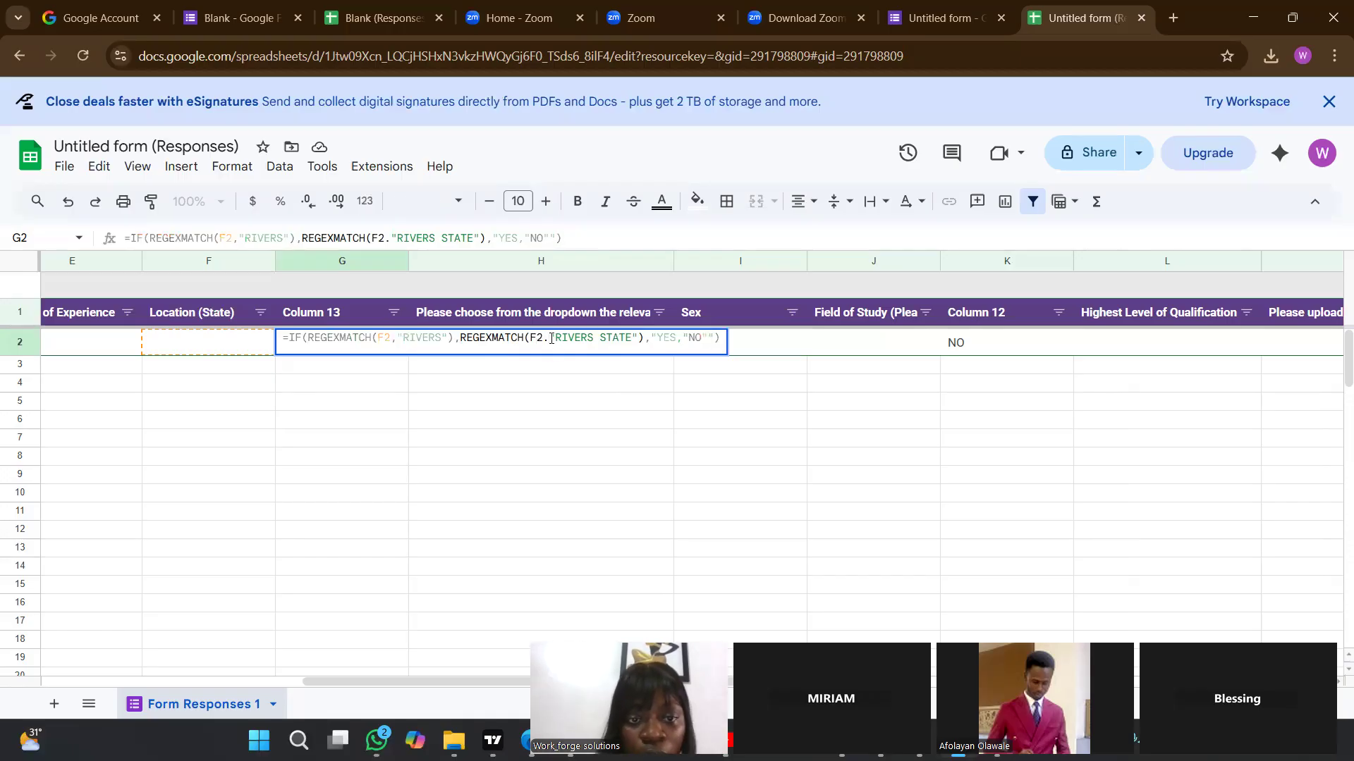
key(BackSpace)
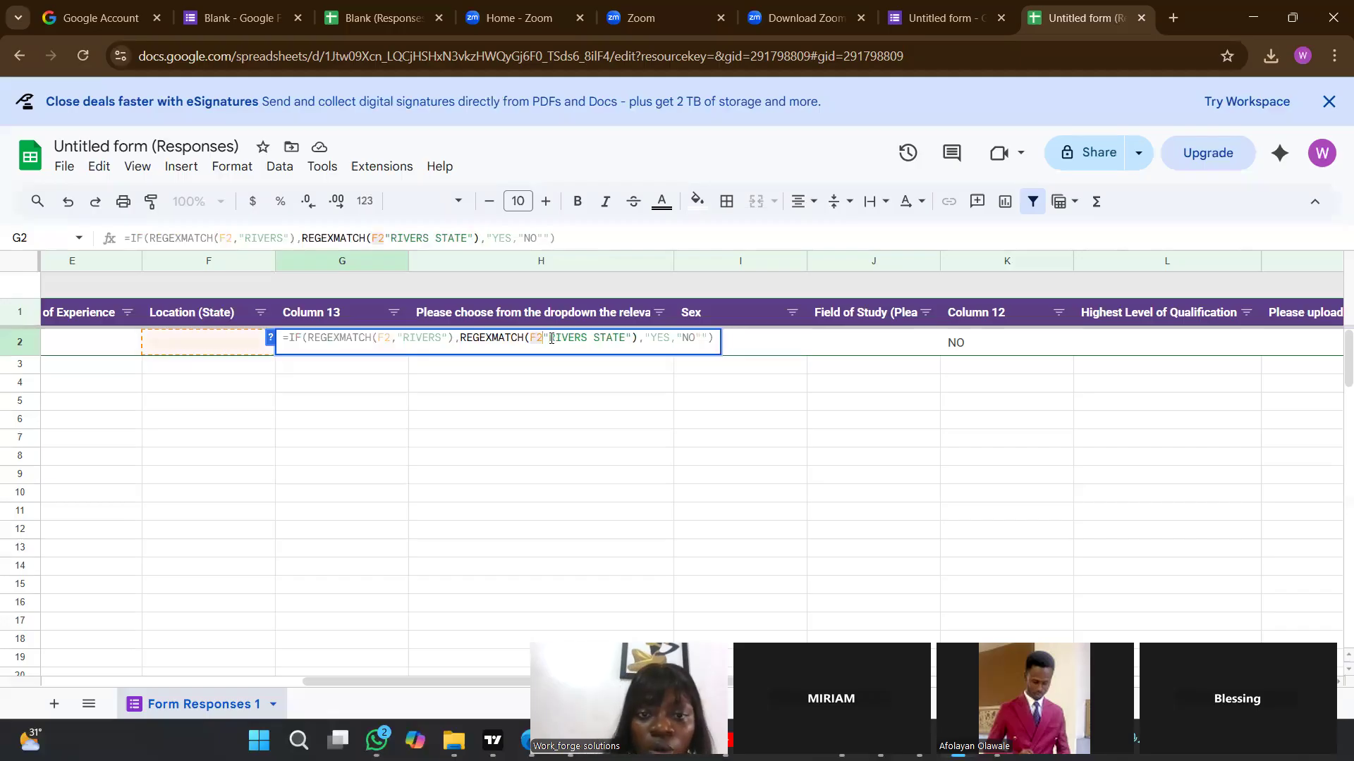
text(,)
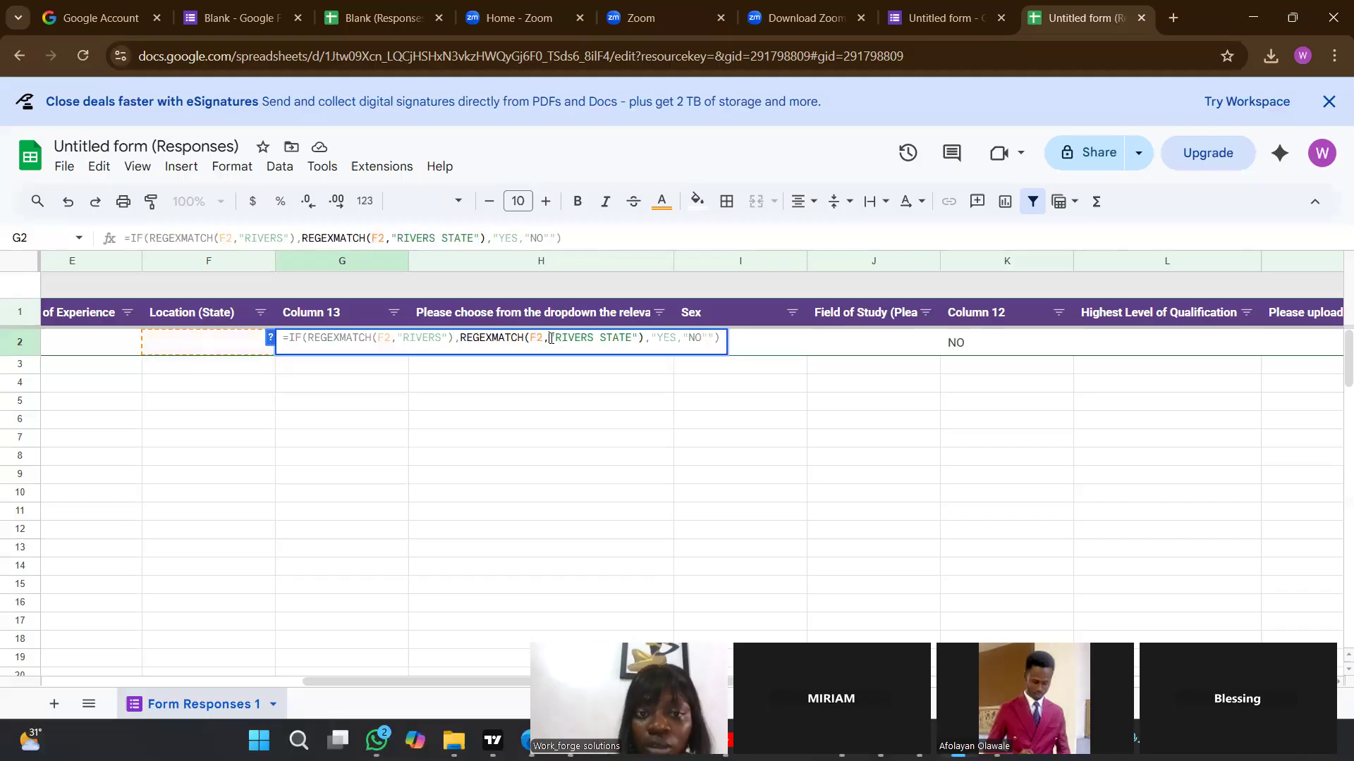
Try to add another closing parenthesis after "RIVERS STATE" in G2's formula and commit it.
click(638, 337)
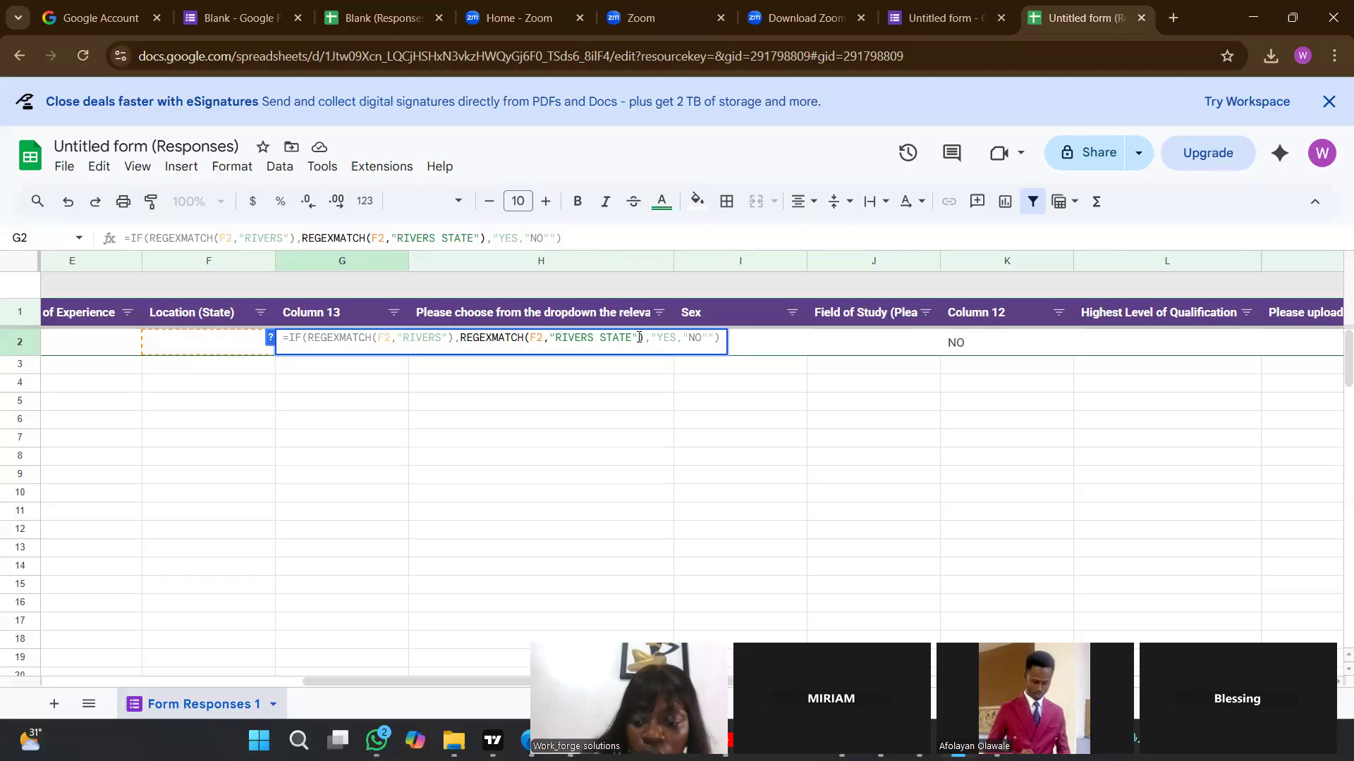
text())
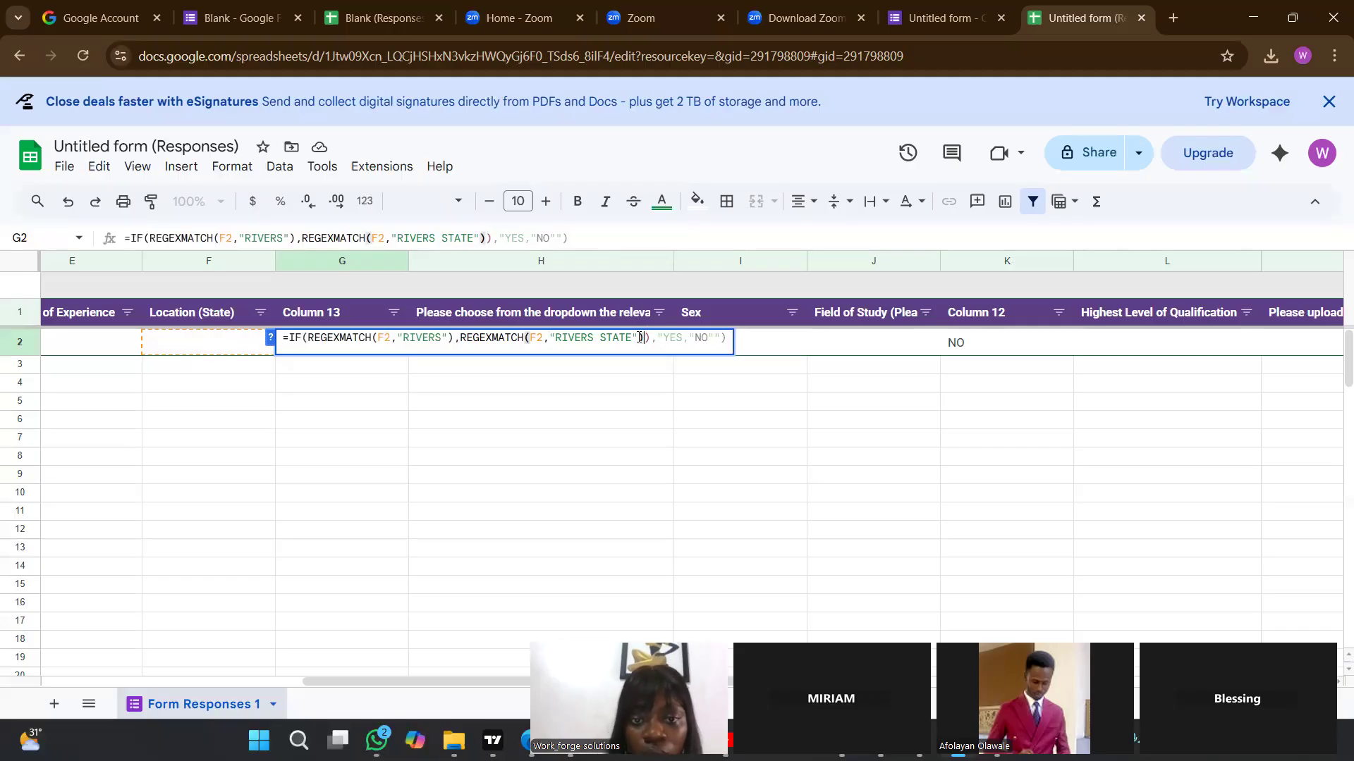
key(Return)
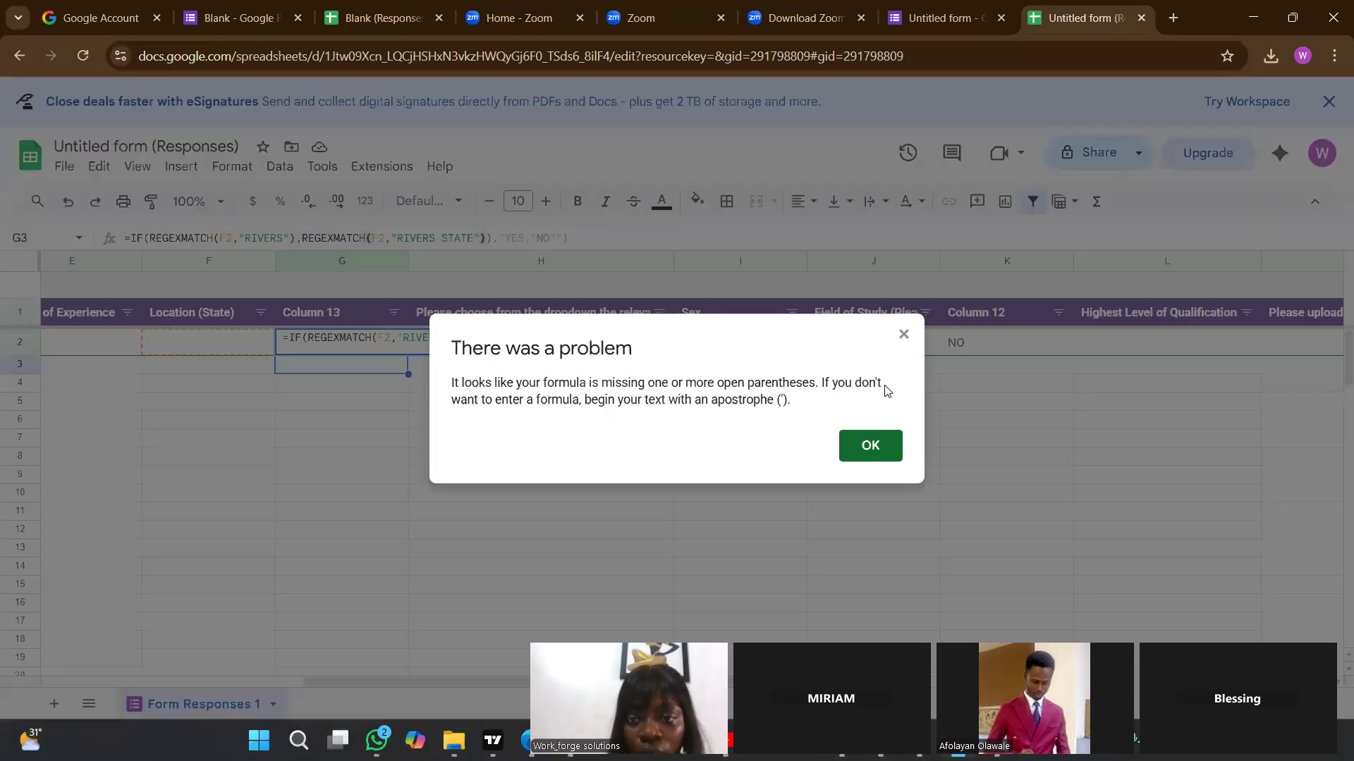
click(905, 336)
key(Return)
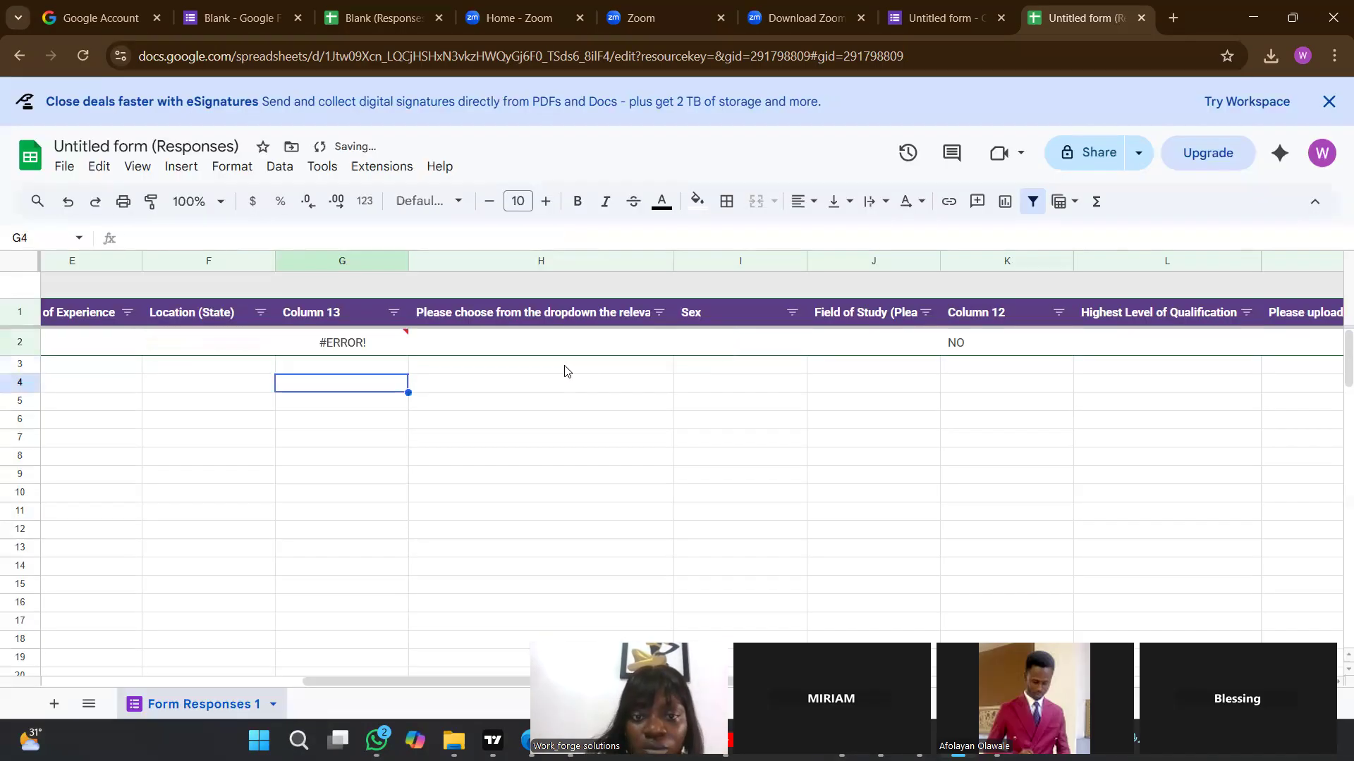
Remove the surplus quotation mark at the end of G2's formula, close it with a parenthesis after "NO", and commit it.
double_click(372, 343)
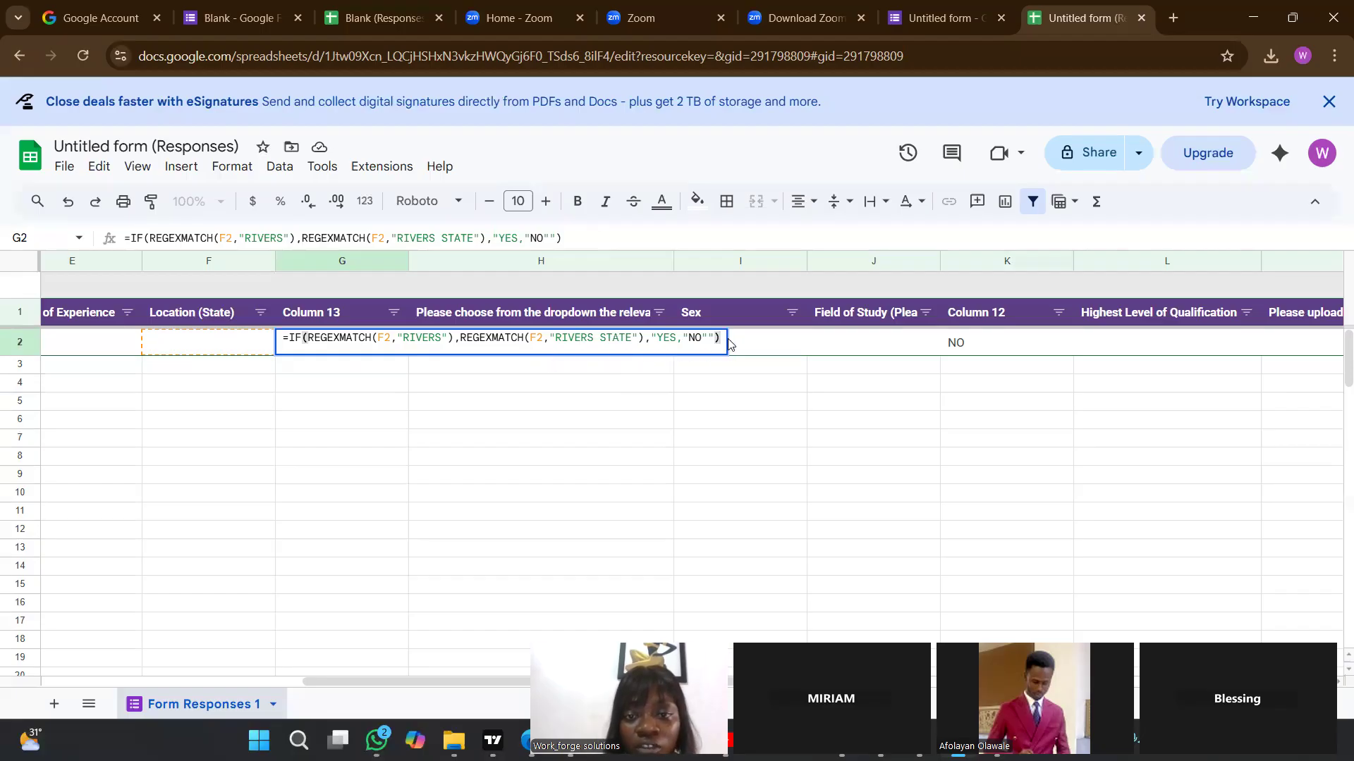
key(BackSpace)
key(BackSpace)
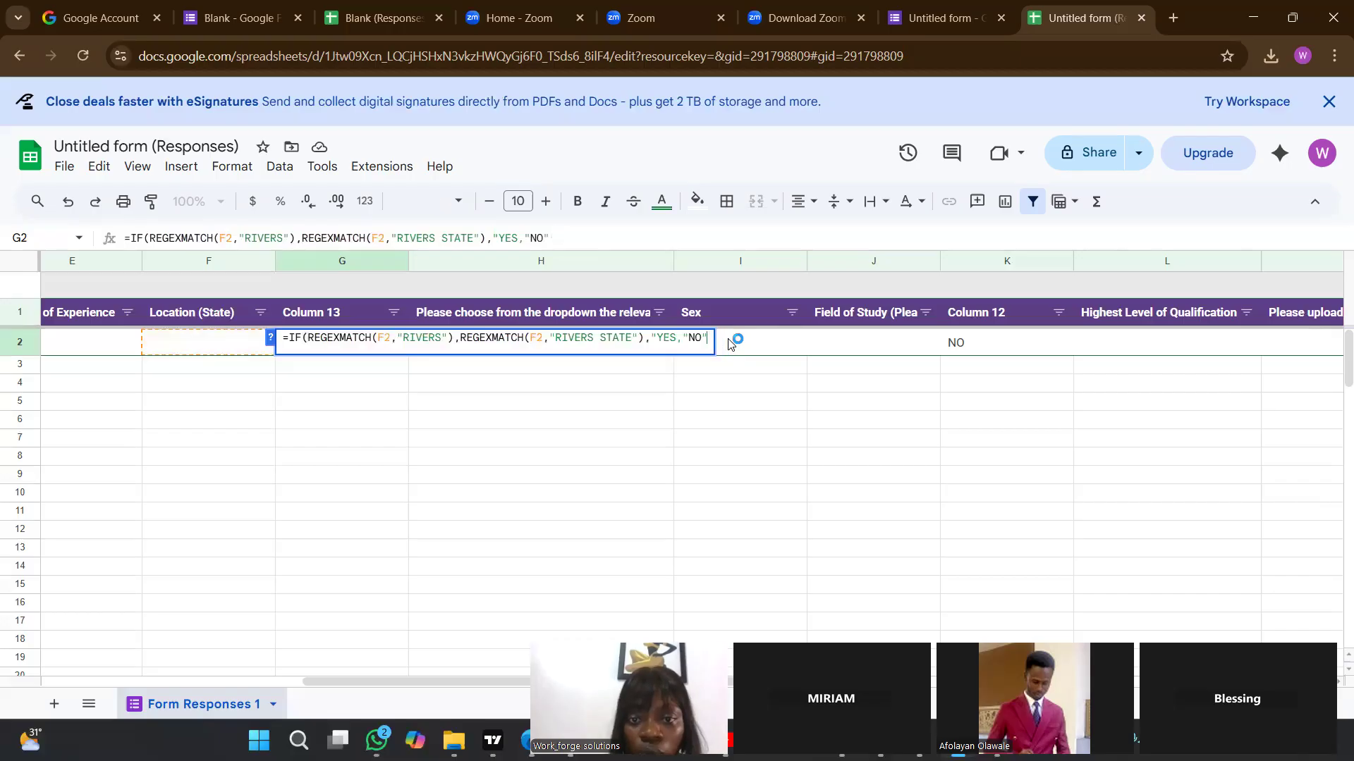
text())
key(Return)
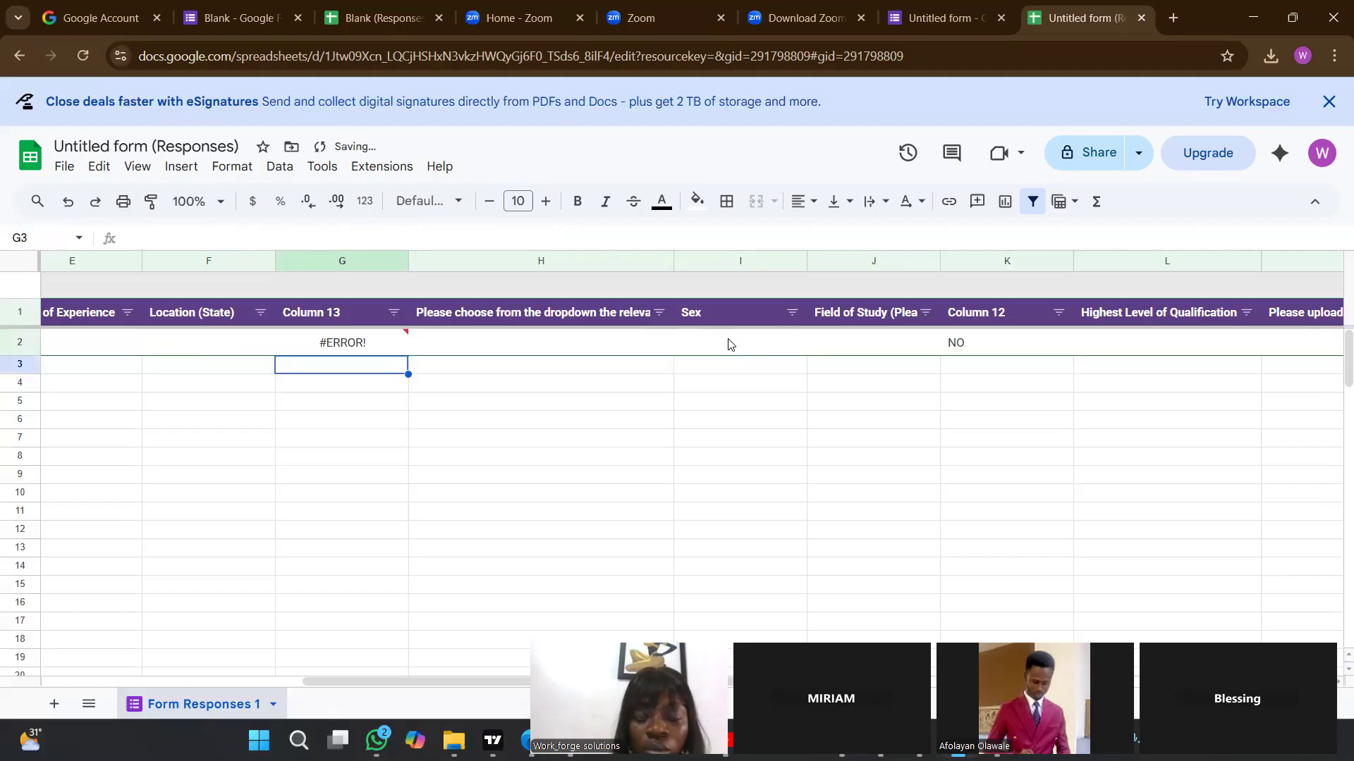
Add the missing closing quotation mark after YES in G2's formula, remove the surplus characters after "NO"), and commit it.
double_click(331, 347)
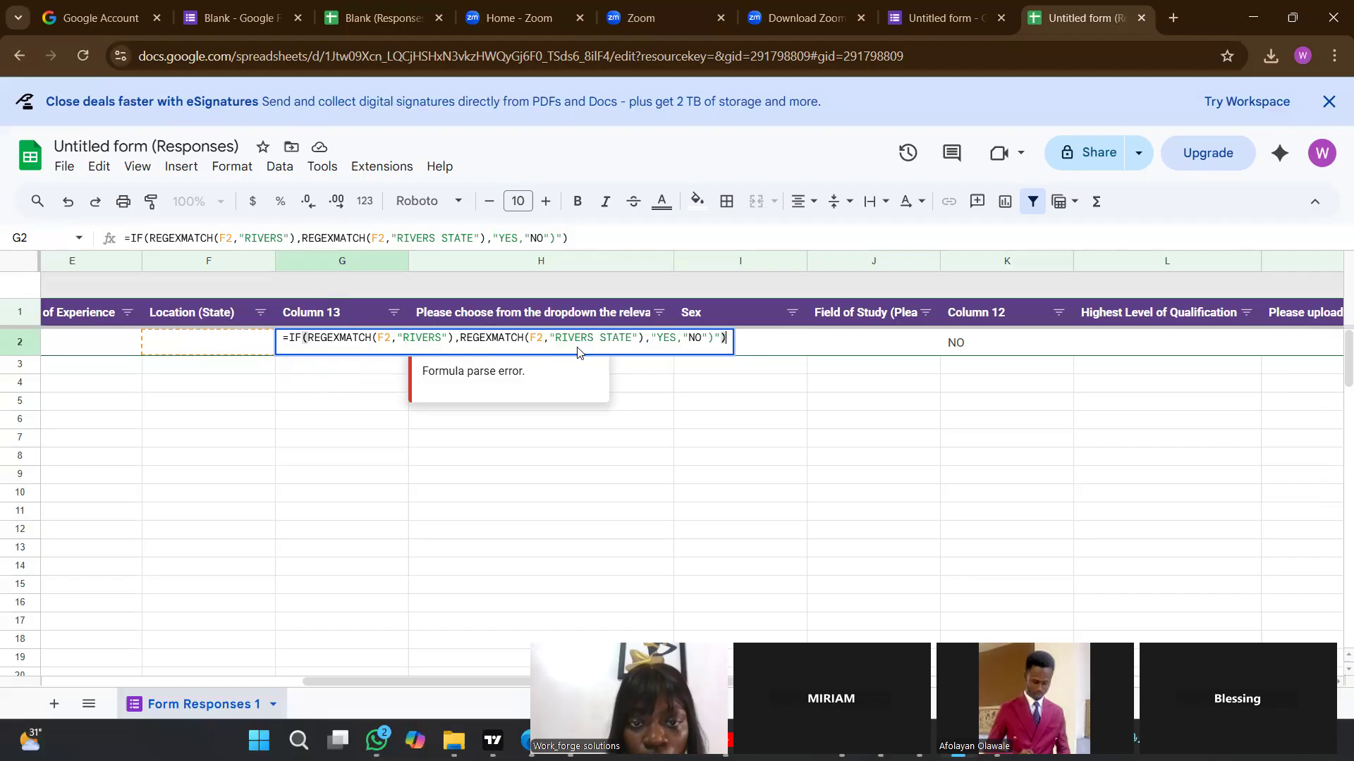
click(677, 340)
text(")
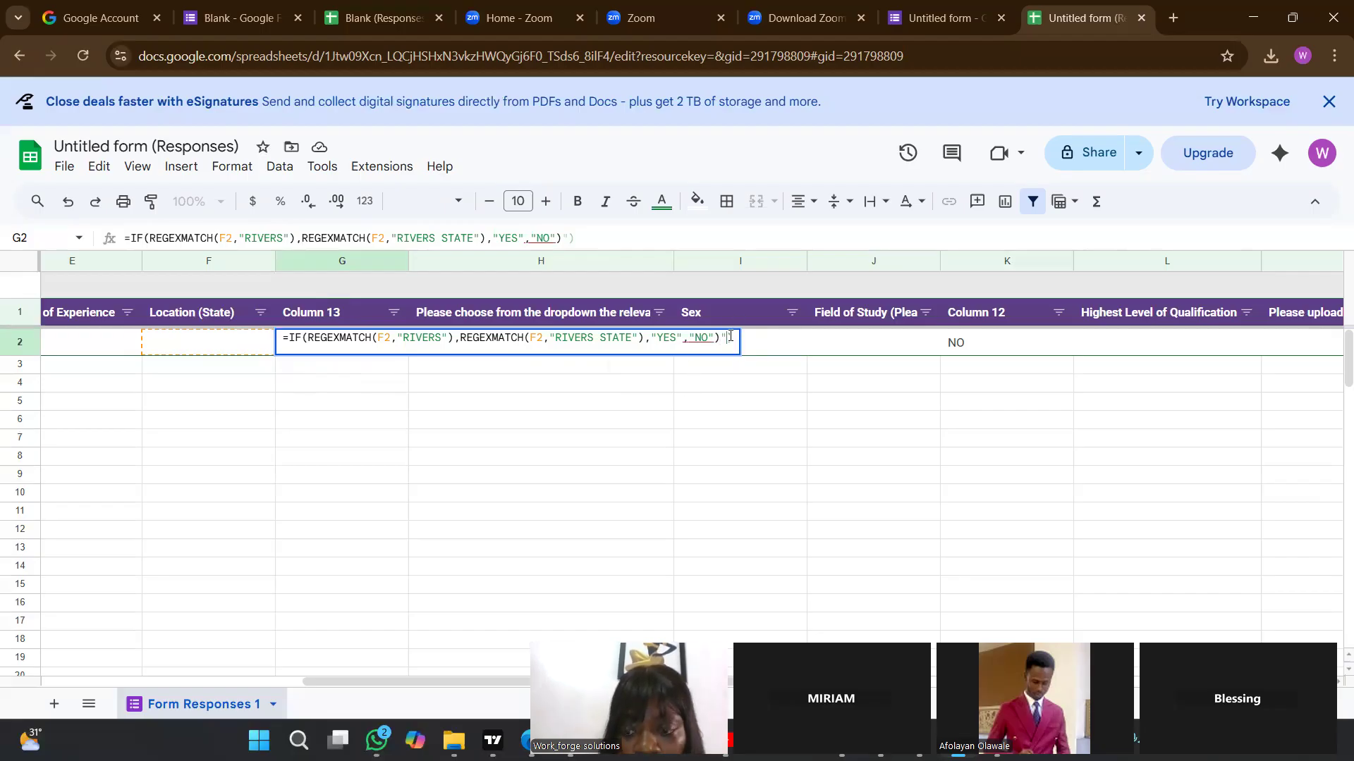
key(BackSpace)
key(BackSpace)
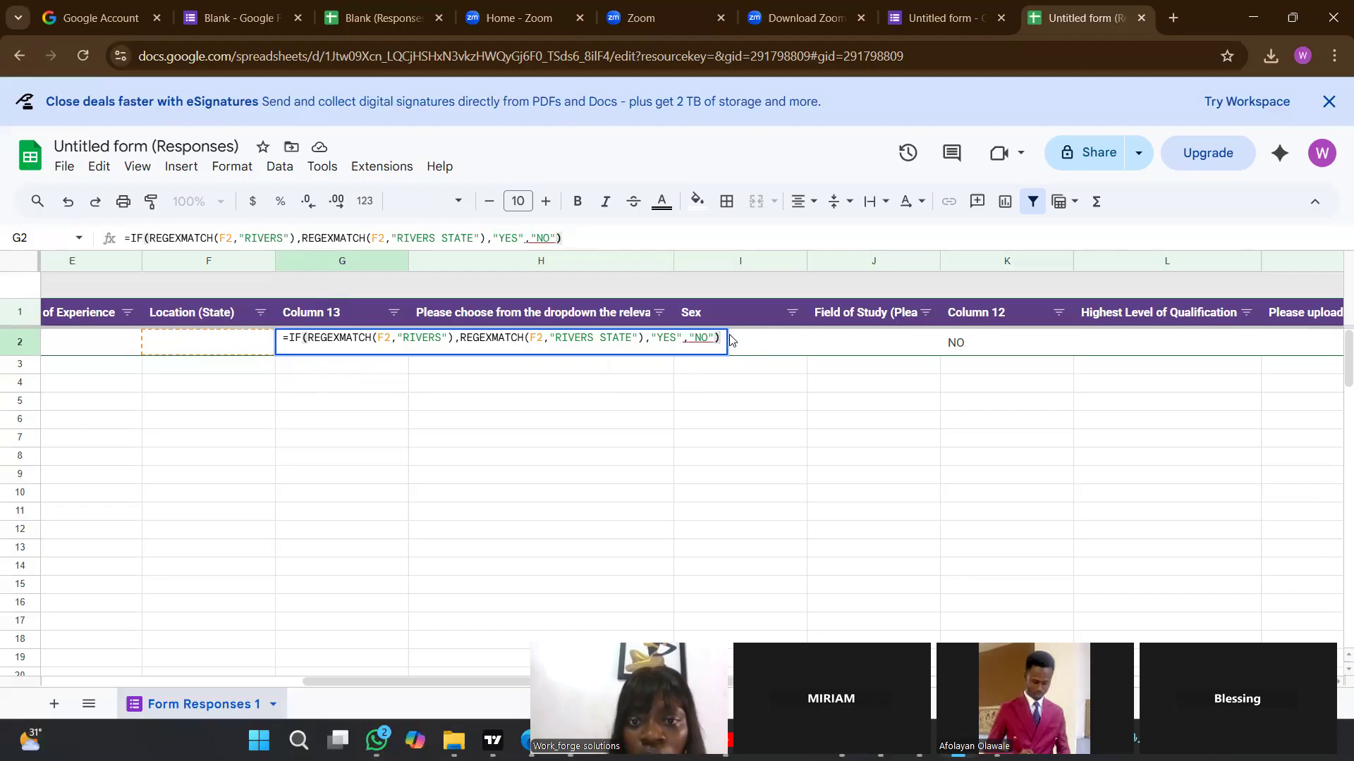
key(Return)
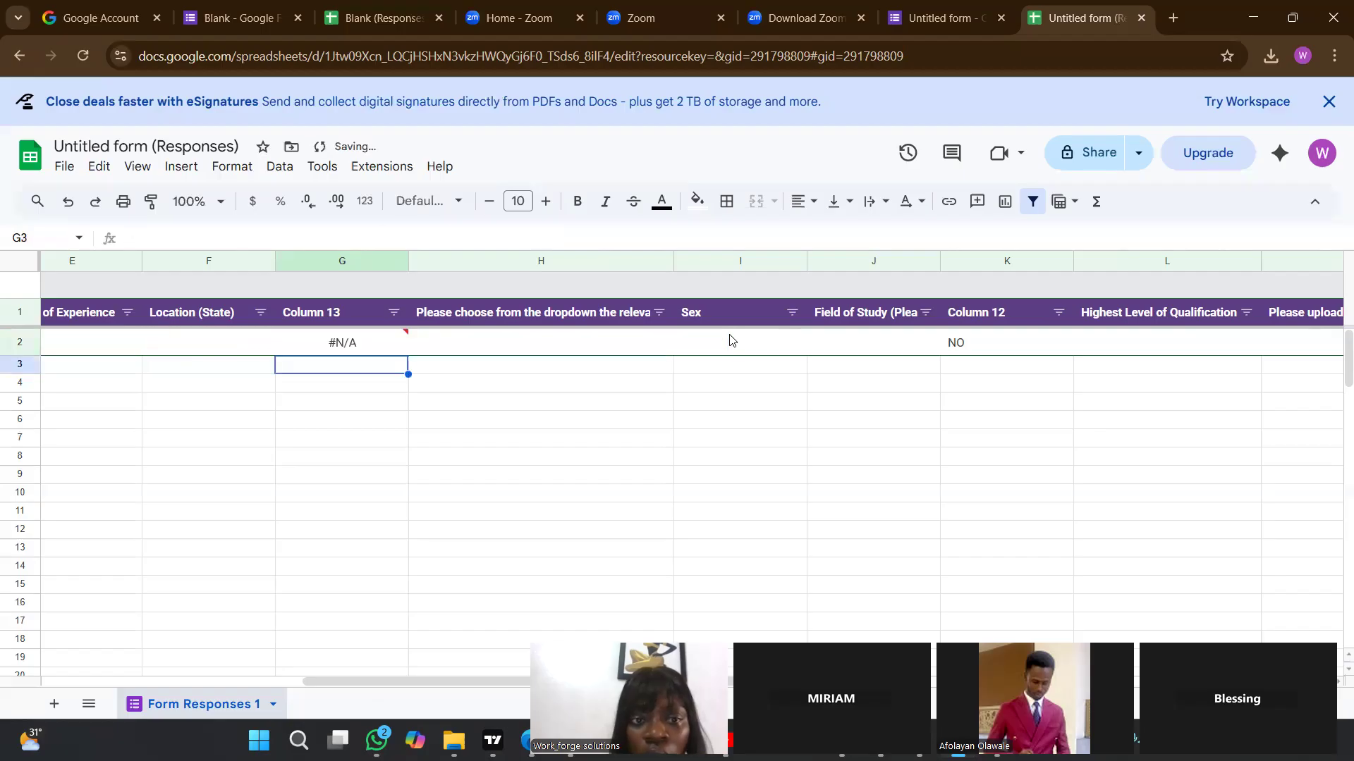
Try committing G2's formula with a second closing parenthesis after "RIVERS STATE", then take that parenthesis out.
double_click(345, 341)
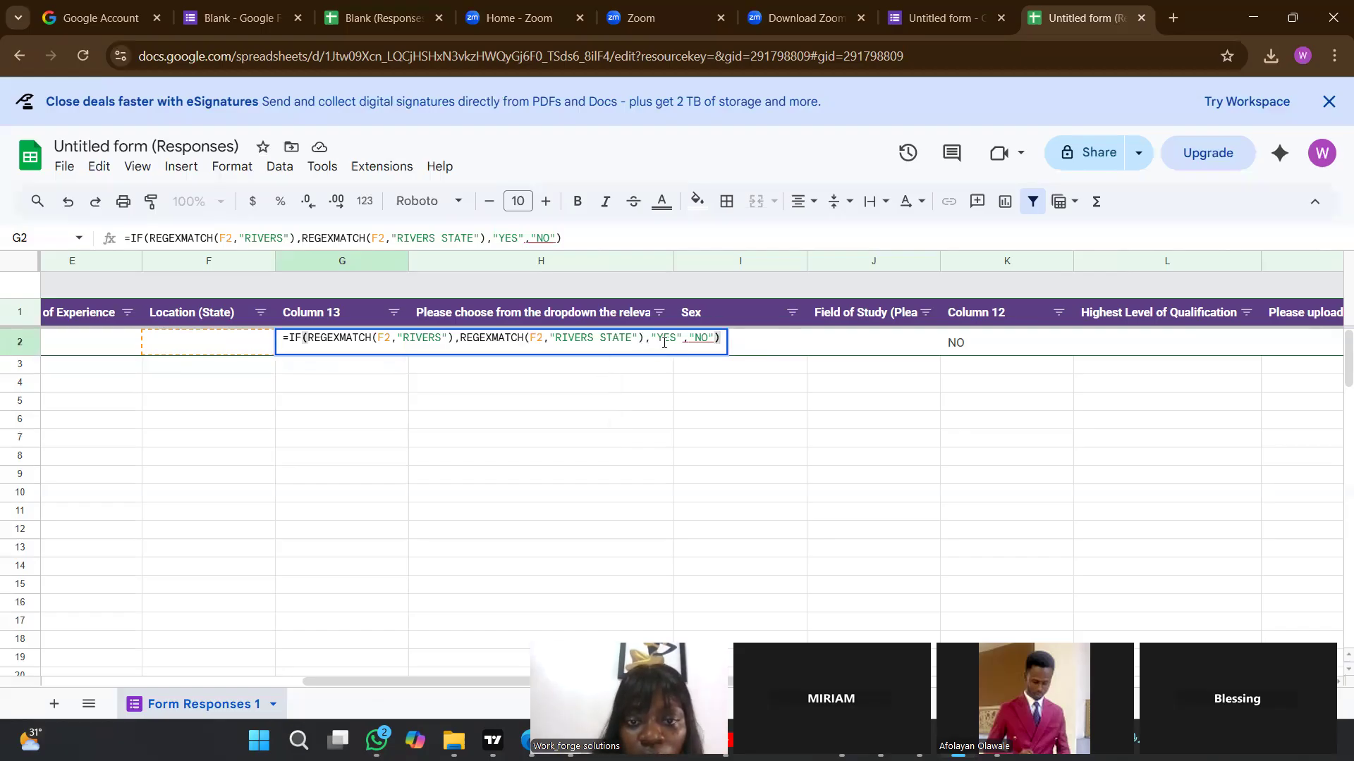
click(689, 339)
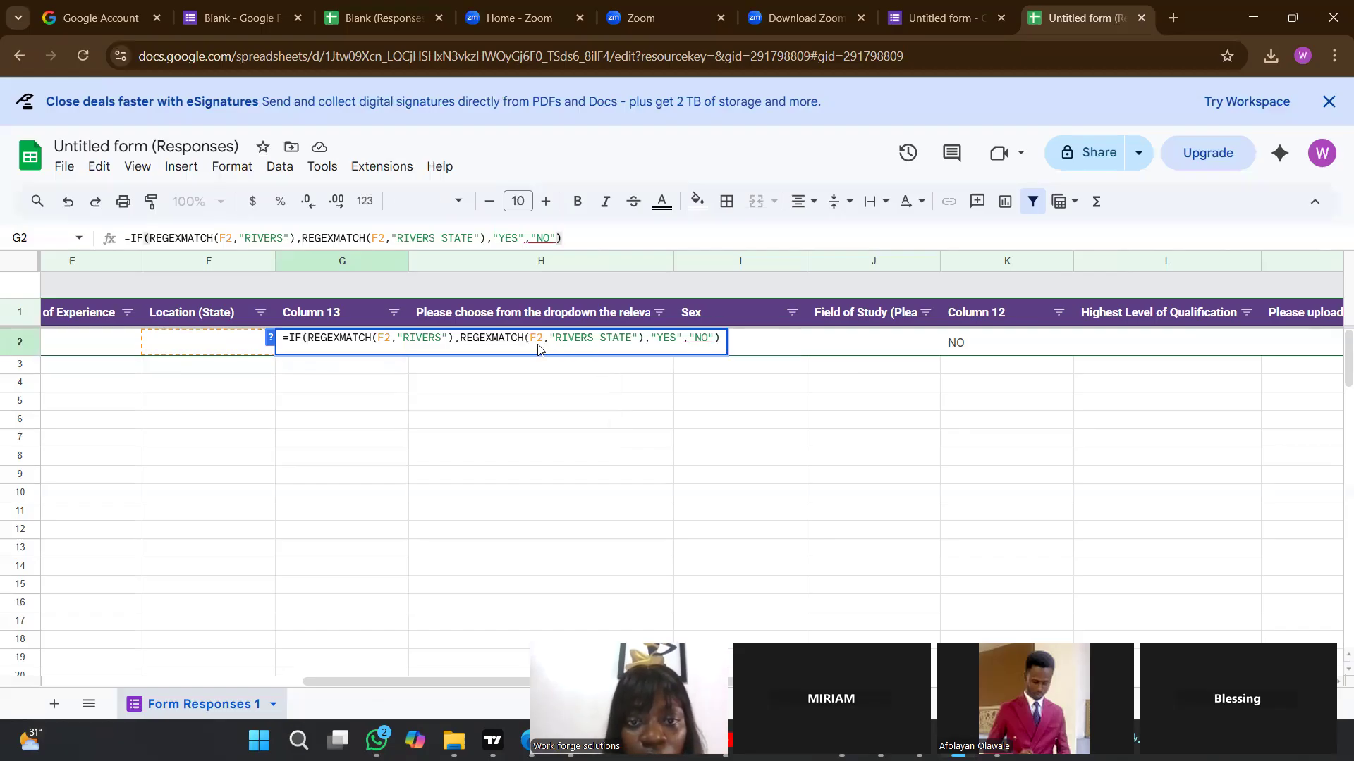
click(374, 338)
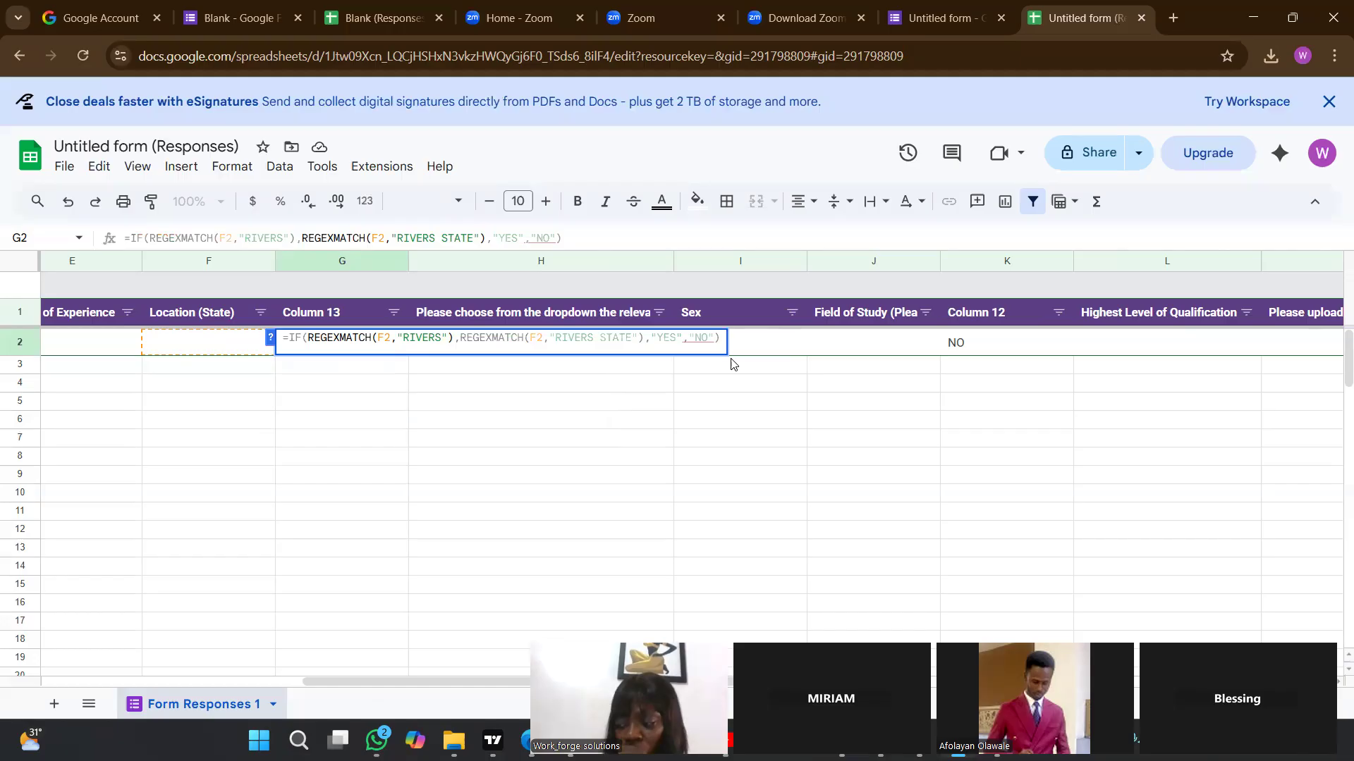
click(651, 337)
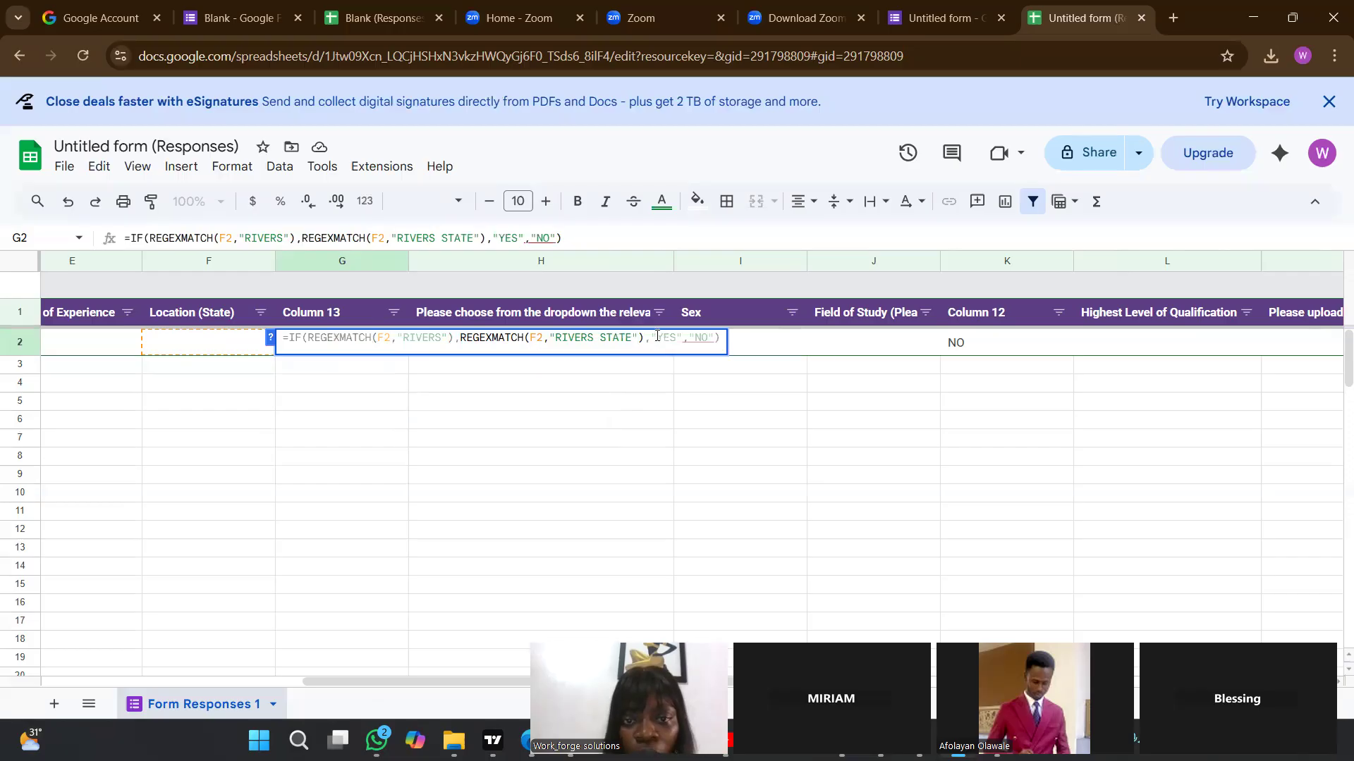
text())
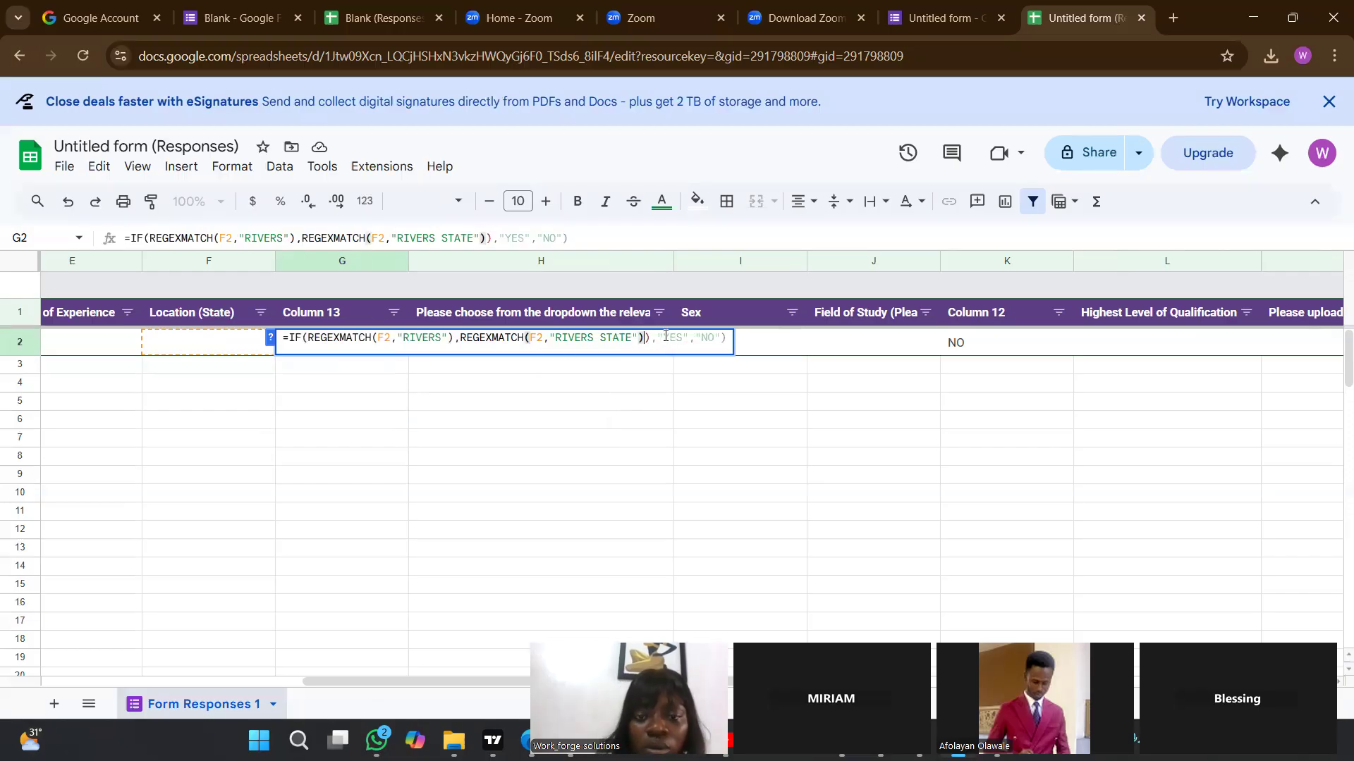
key(Return)
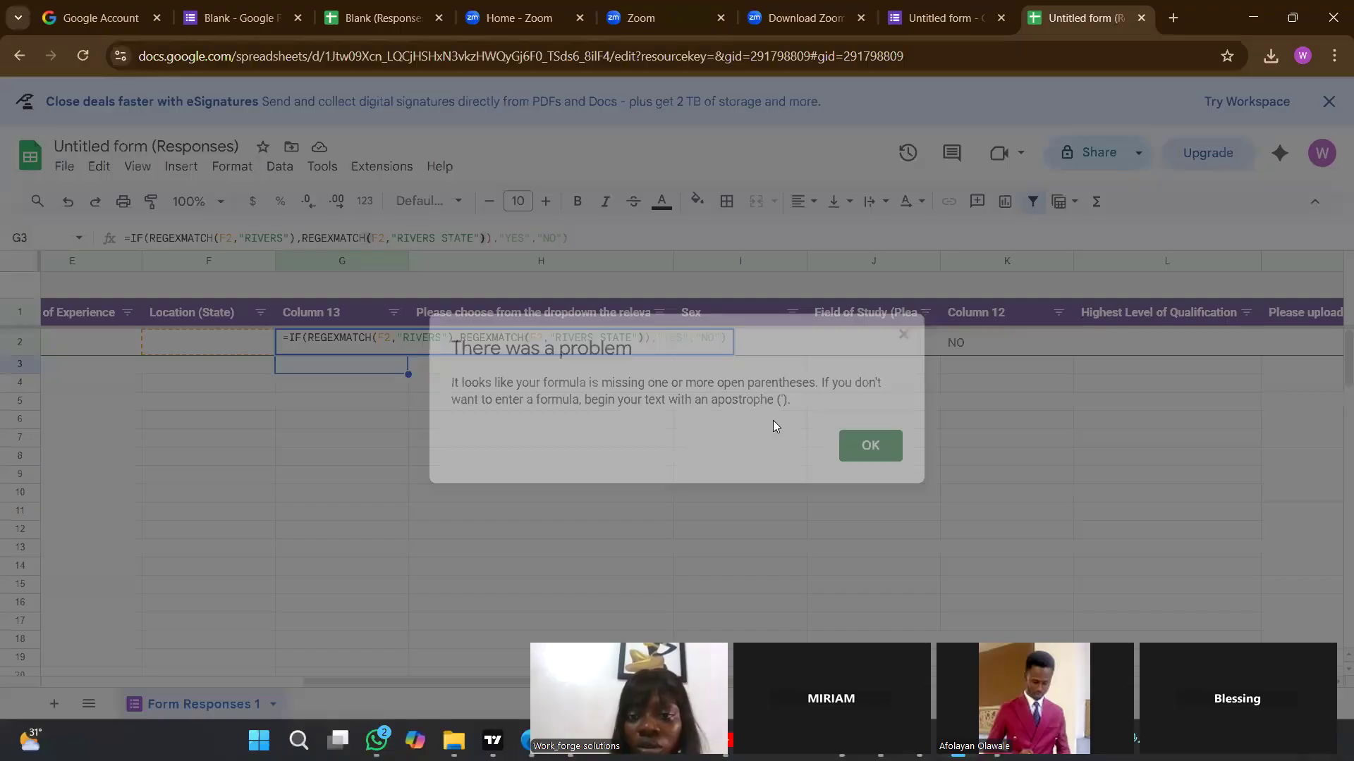
click(846, 451)
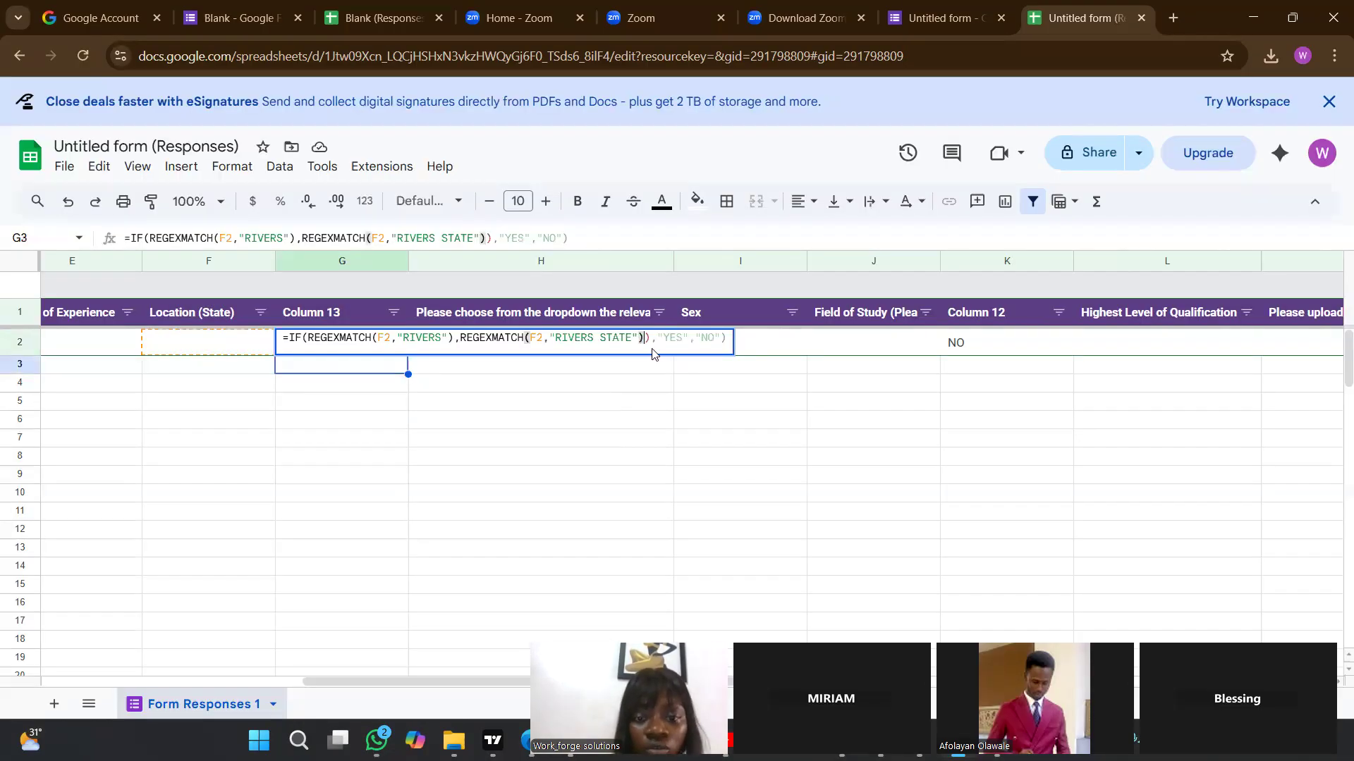
key(BackSpace)
Try to add a closing parenthesis at the end of G2's formula after "NO" and commit it.
click(693, 340)
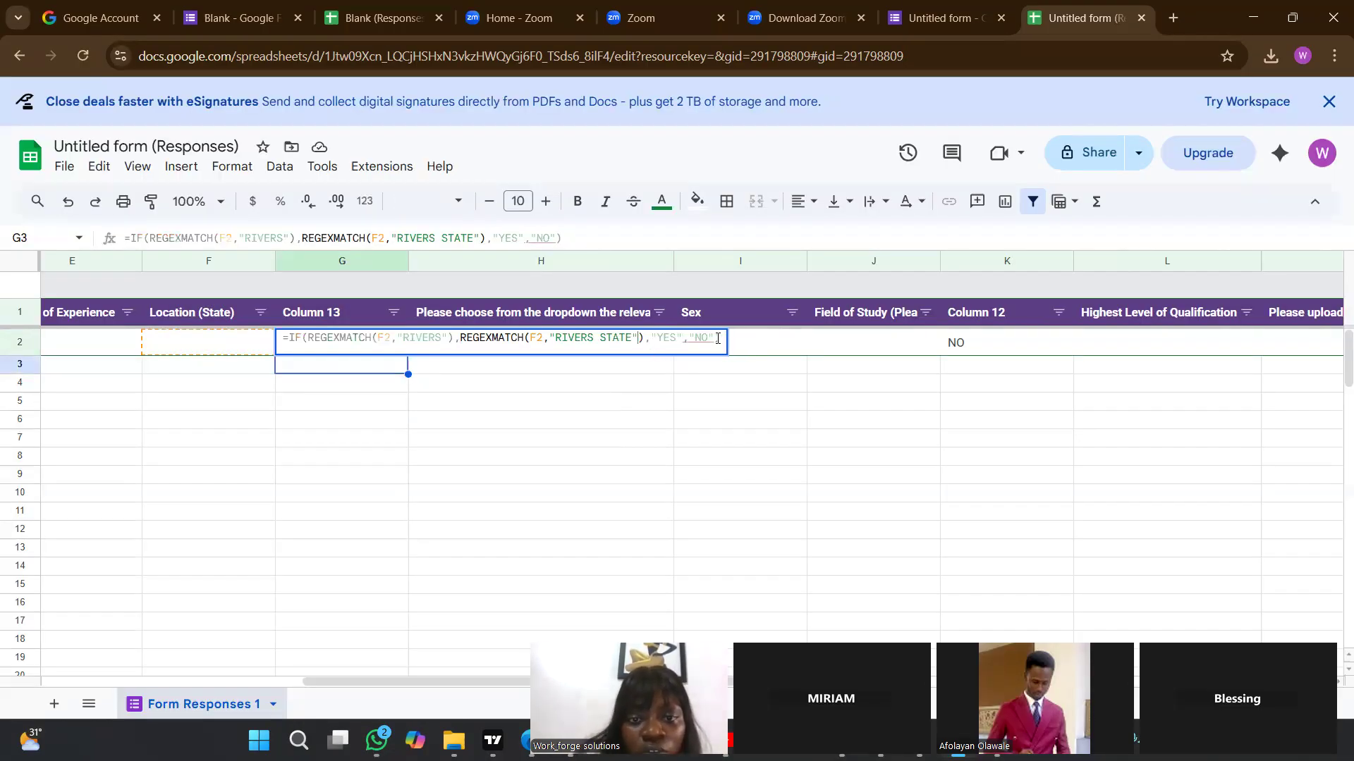
text())
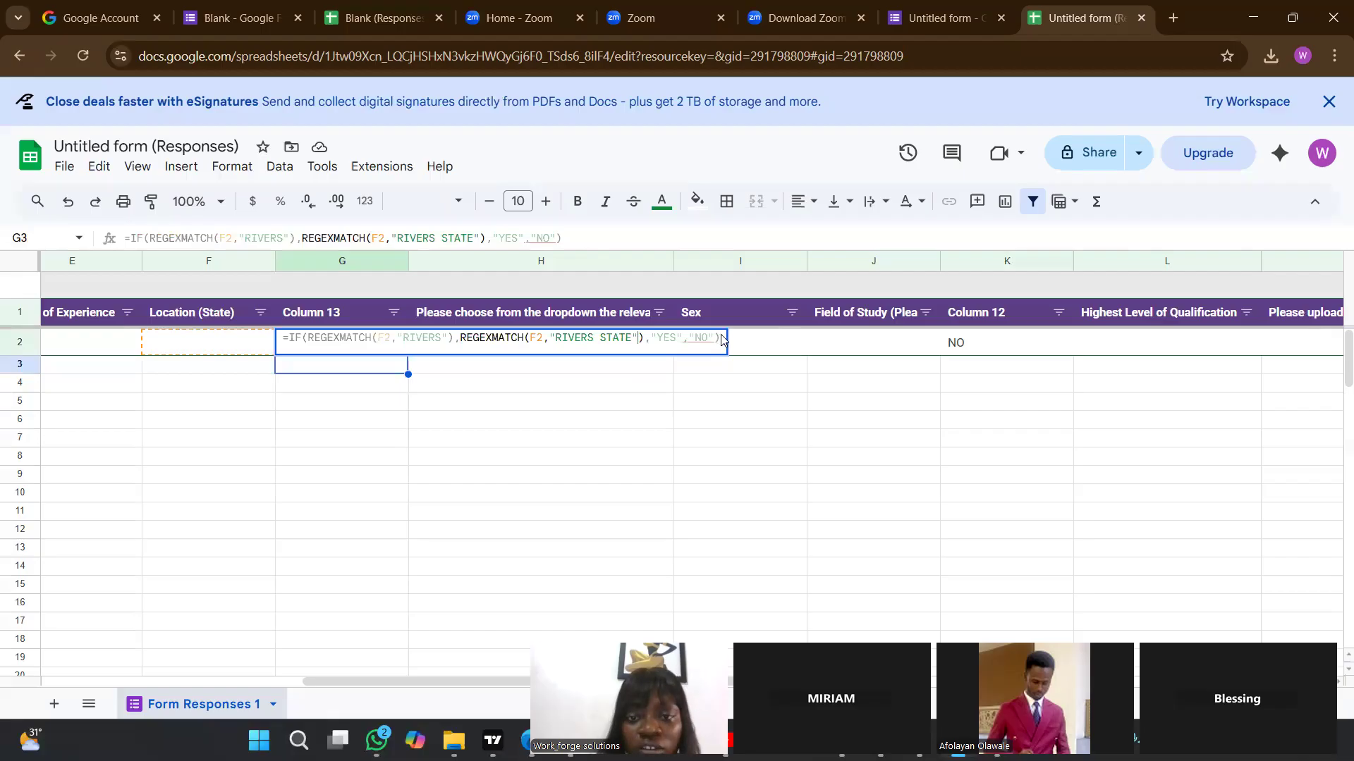
key(Return)
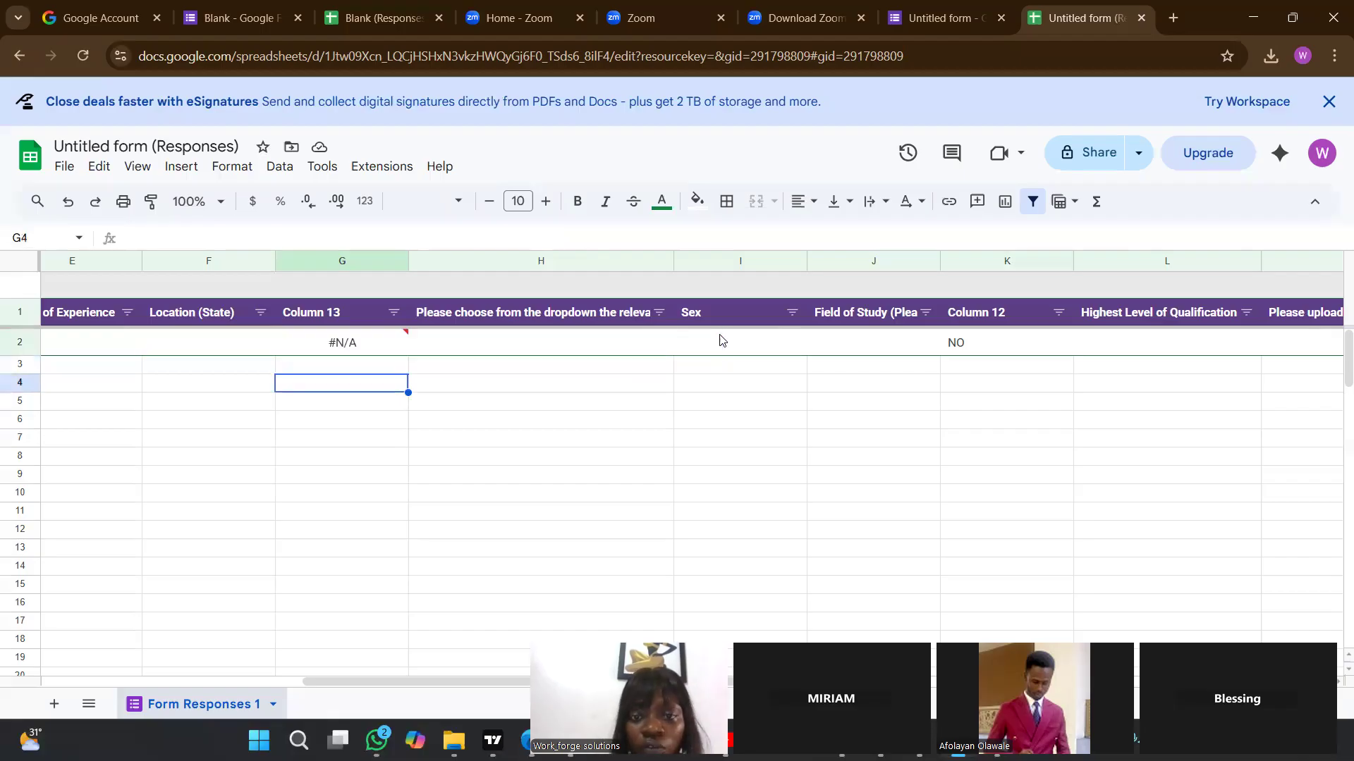
Delete the second REGEXMATCH function from G2 and commit the formula as =IF(REGEXMATCH(F2,"RIVERS"),"YES","NO").
double_click(364, 349)
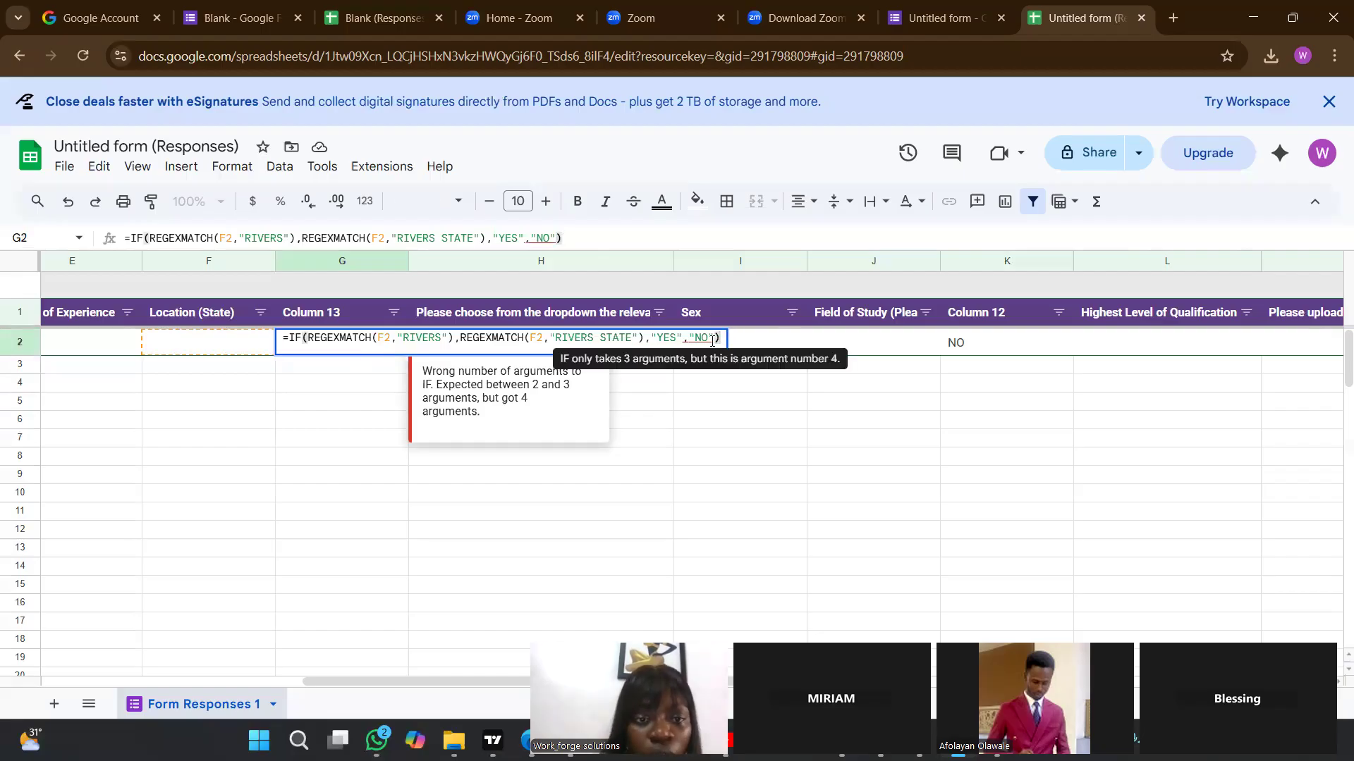
click(603, 338)
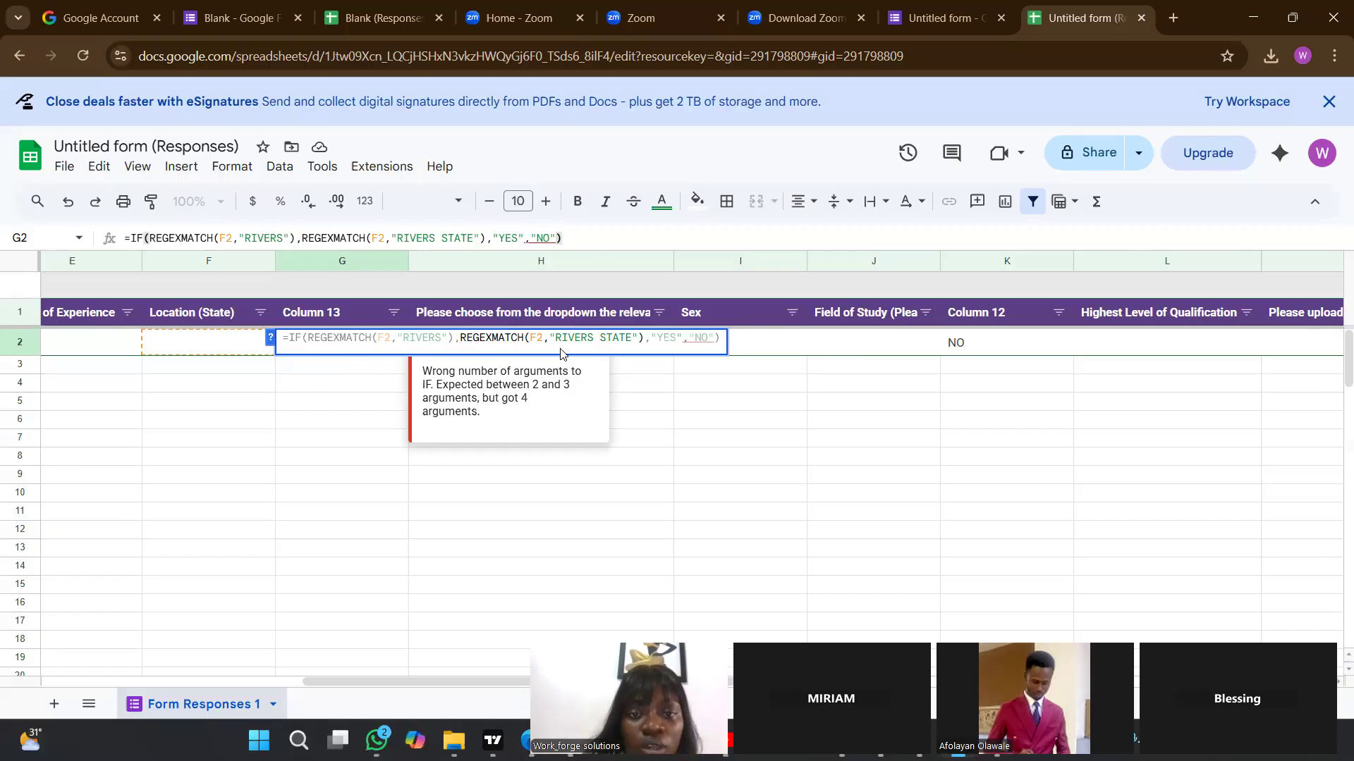
click(656, 341)
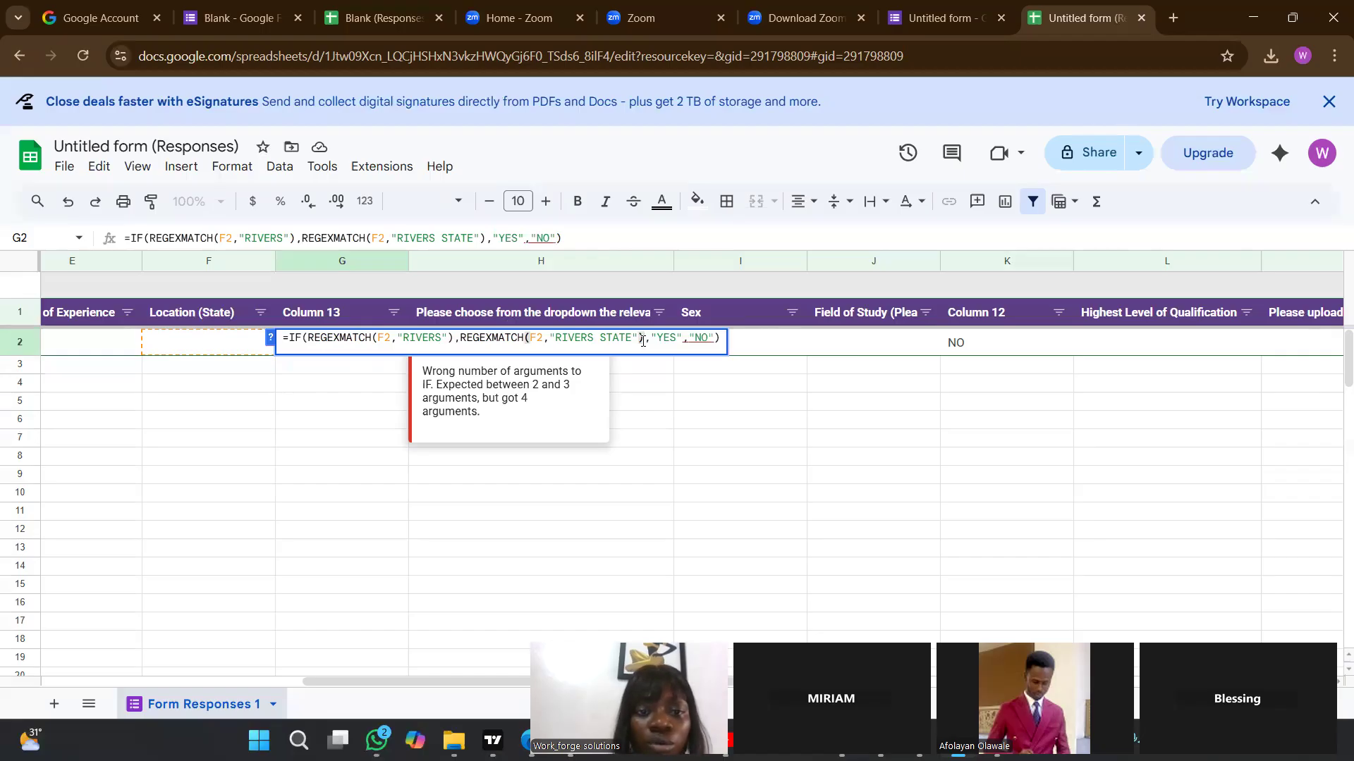
click(553, 356)
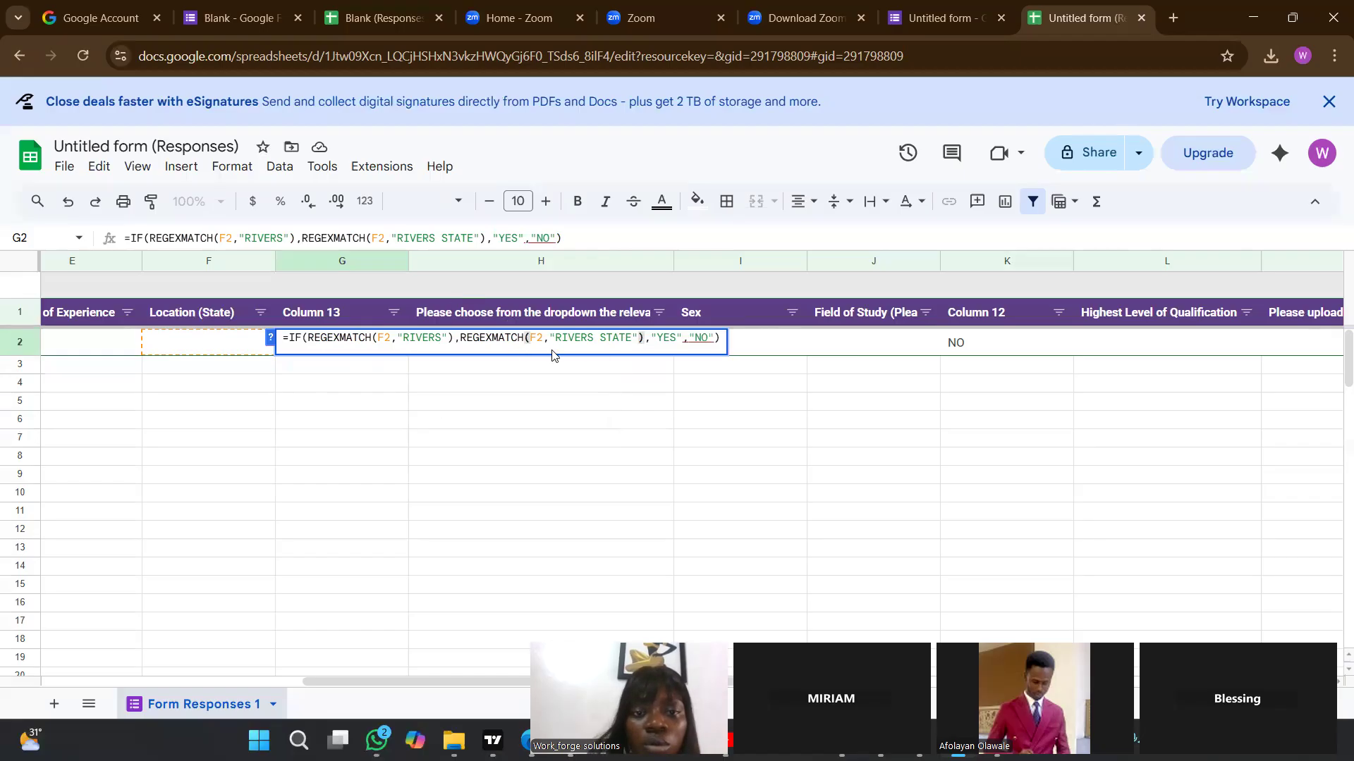
key(BackSpace)
key(BackSpace)
key(BackSpace)
key(BackSpace)
key(BackSpace)
key(BackSpace)
key(BackSpace)
key(BackSpace)
key(BackSpace)
key(BackSpace)
key(BackSpace)
key(BackSpace)
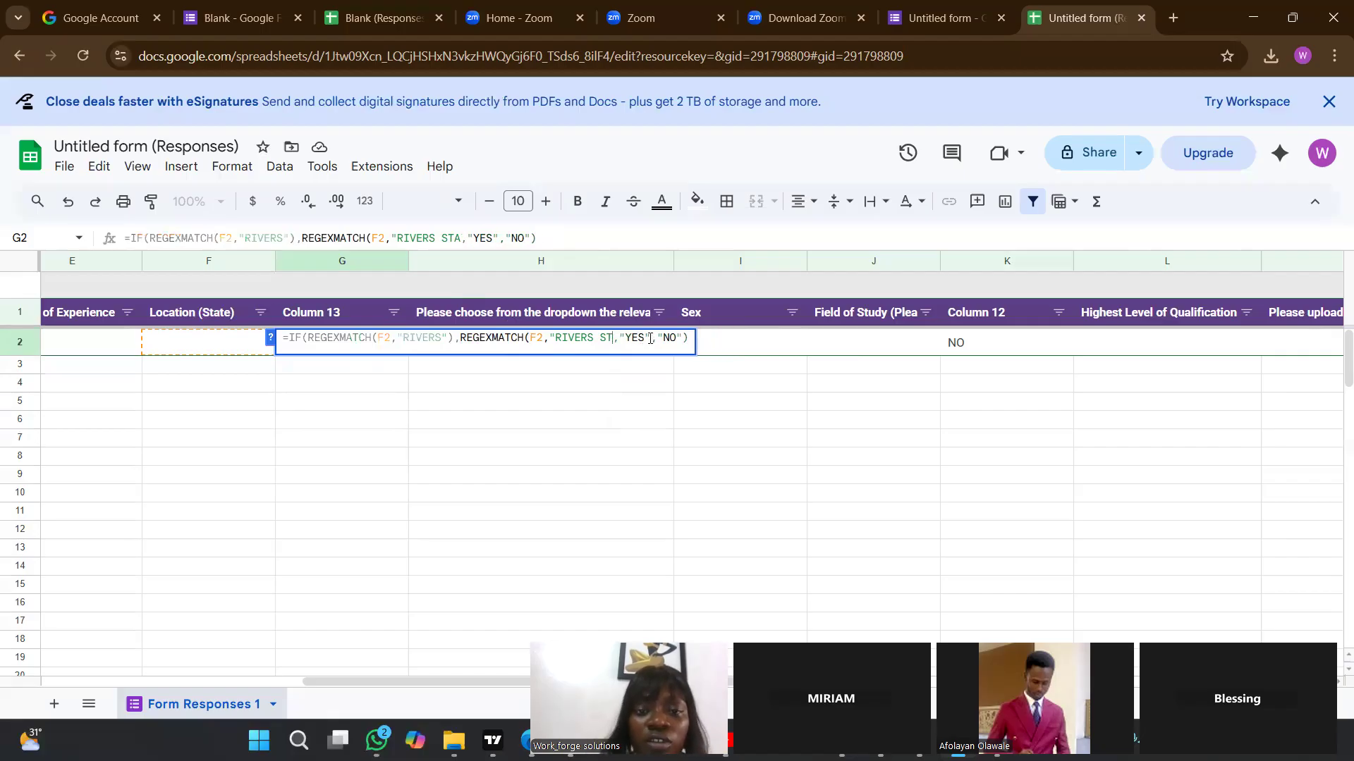
key(BackSpace)
key(BackSpace)
key(BackSpace)
key(BackSpace)
key(BackSpace)
key(BackSpace)
key(BackSpace)
key(BackSpace)
key(BackSpace)
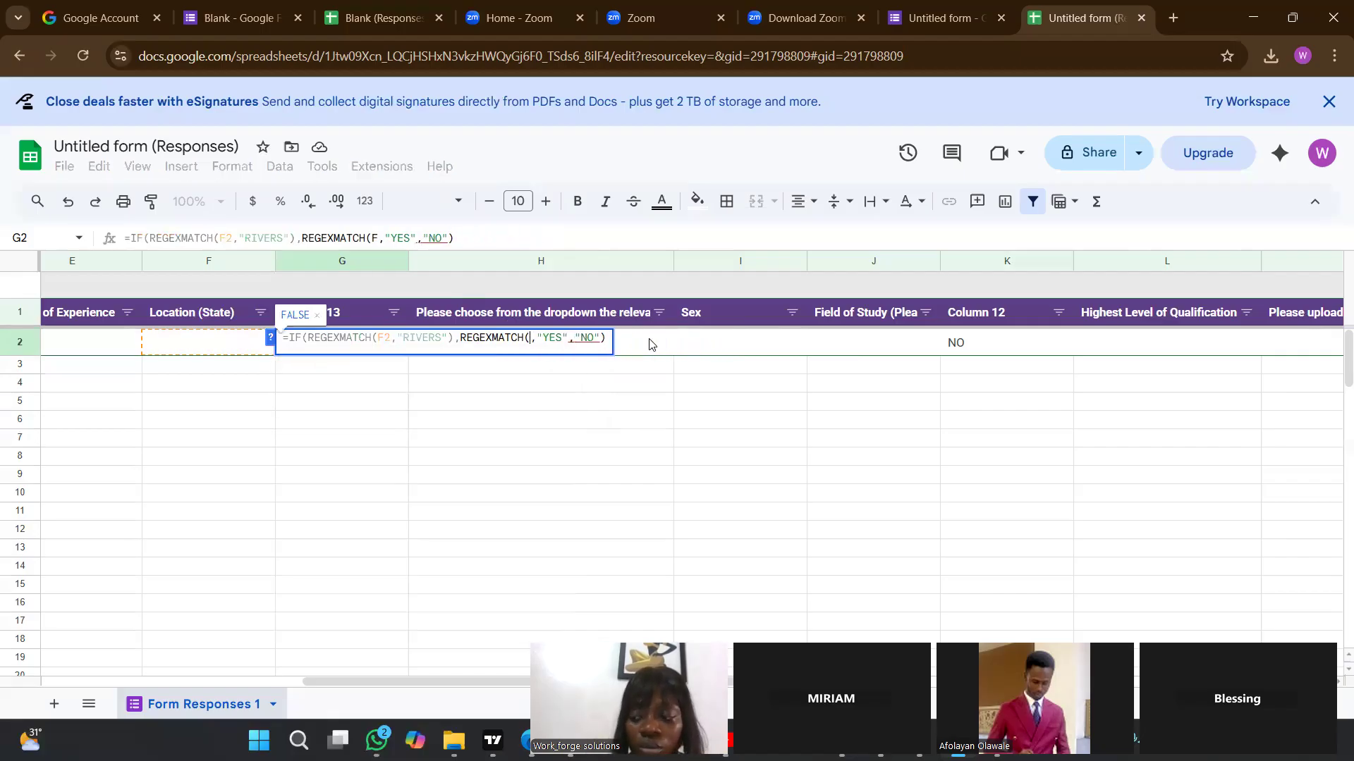
key(BackSpace)
key(BackSpace)
key(BackSpace)
key(BackSpace)
key(BackSpace)
key(BackSpace)
key(BackSpace)
key(BackSpace)
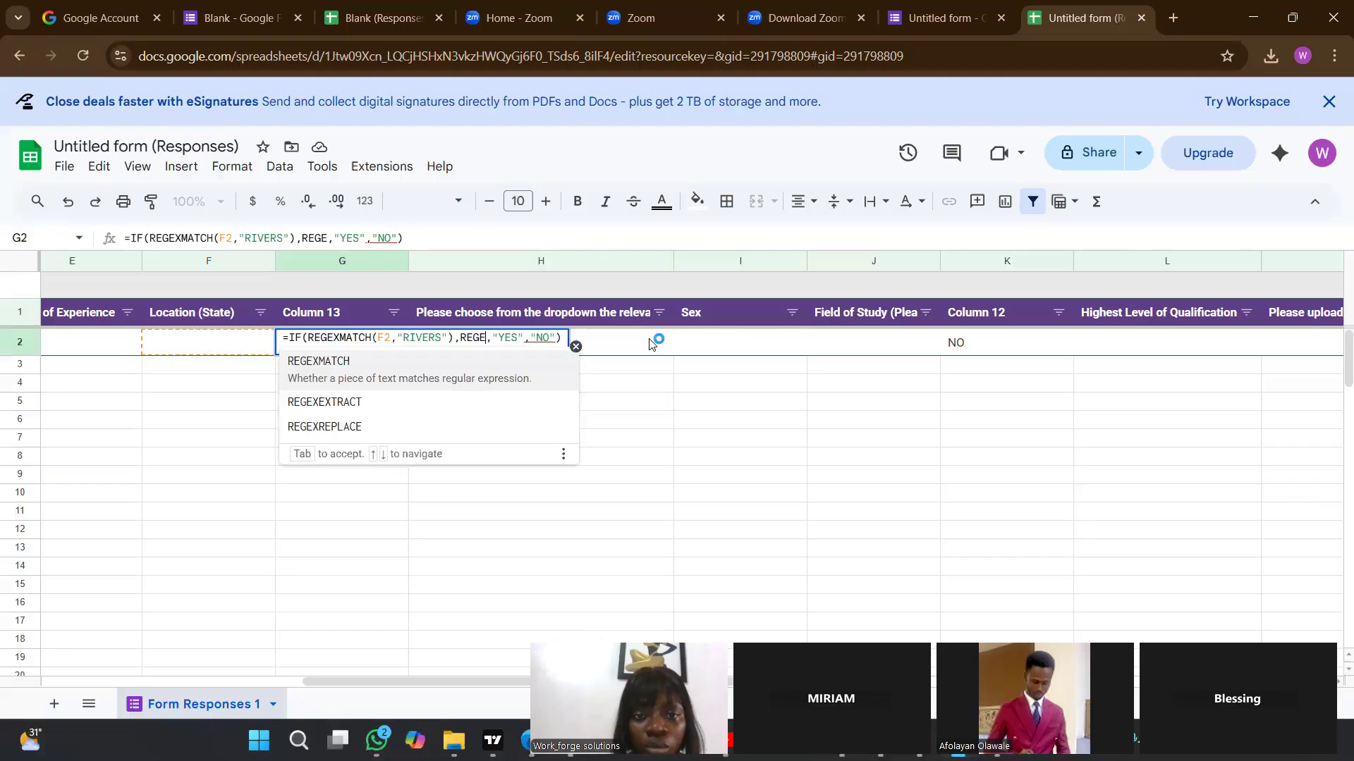
key(BackSpace)
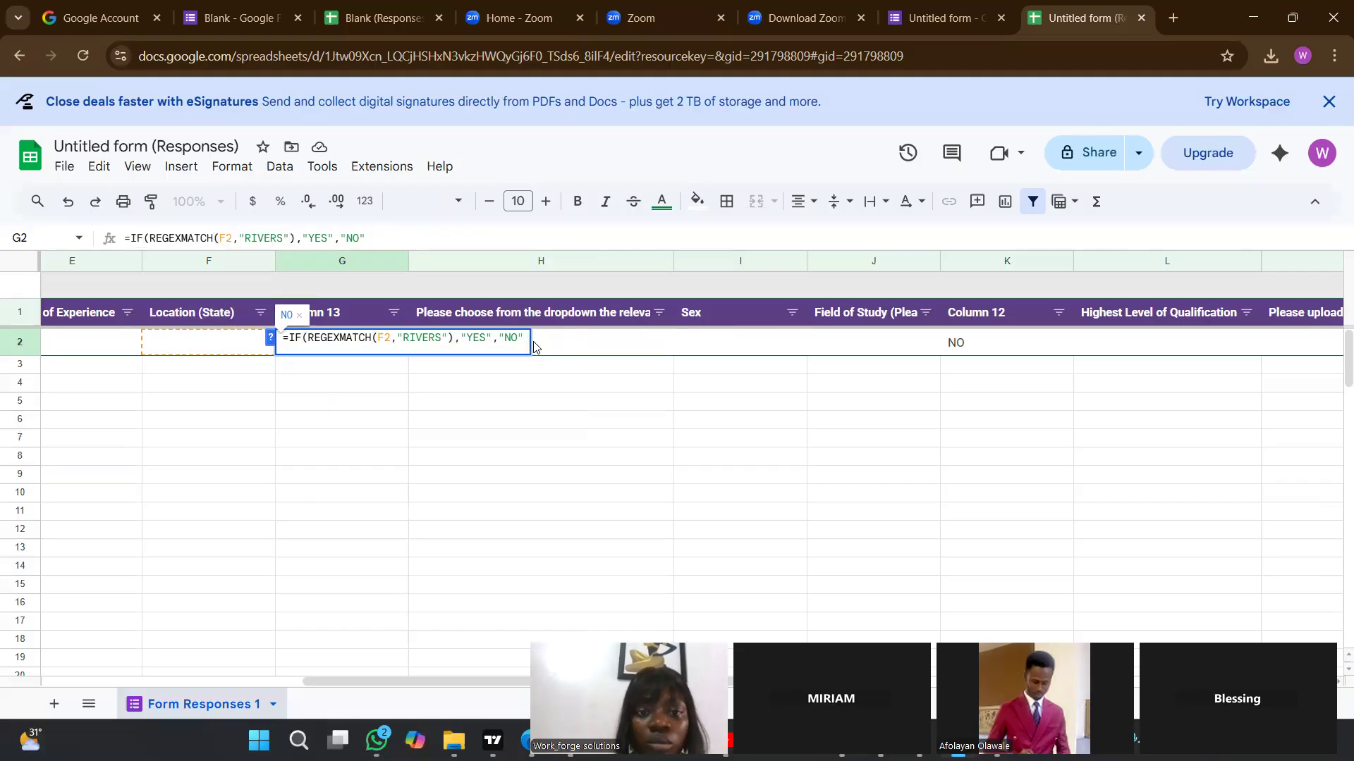
key(Return)
click(349, 352)
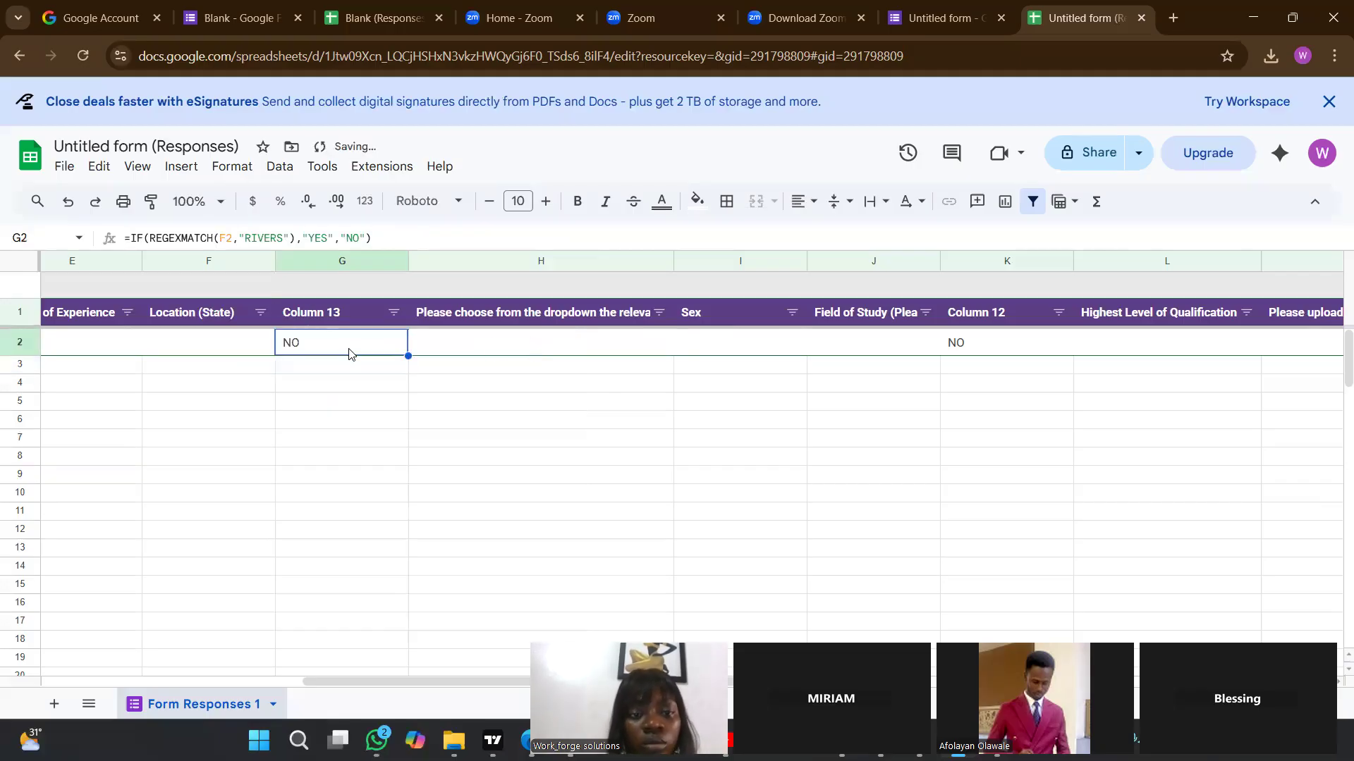
Try to insert a second REGEXMATCH function on F2 before "YES" in G2's formula.
double_click(349, 352)
click(462, 344)
key(BackSpace)
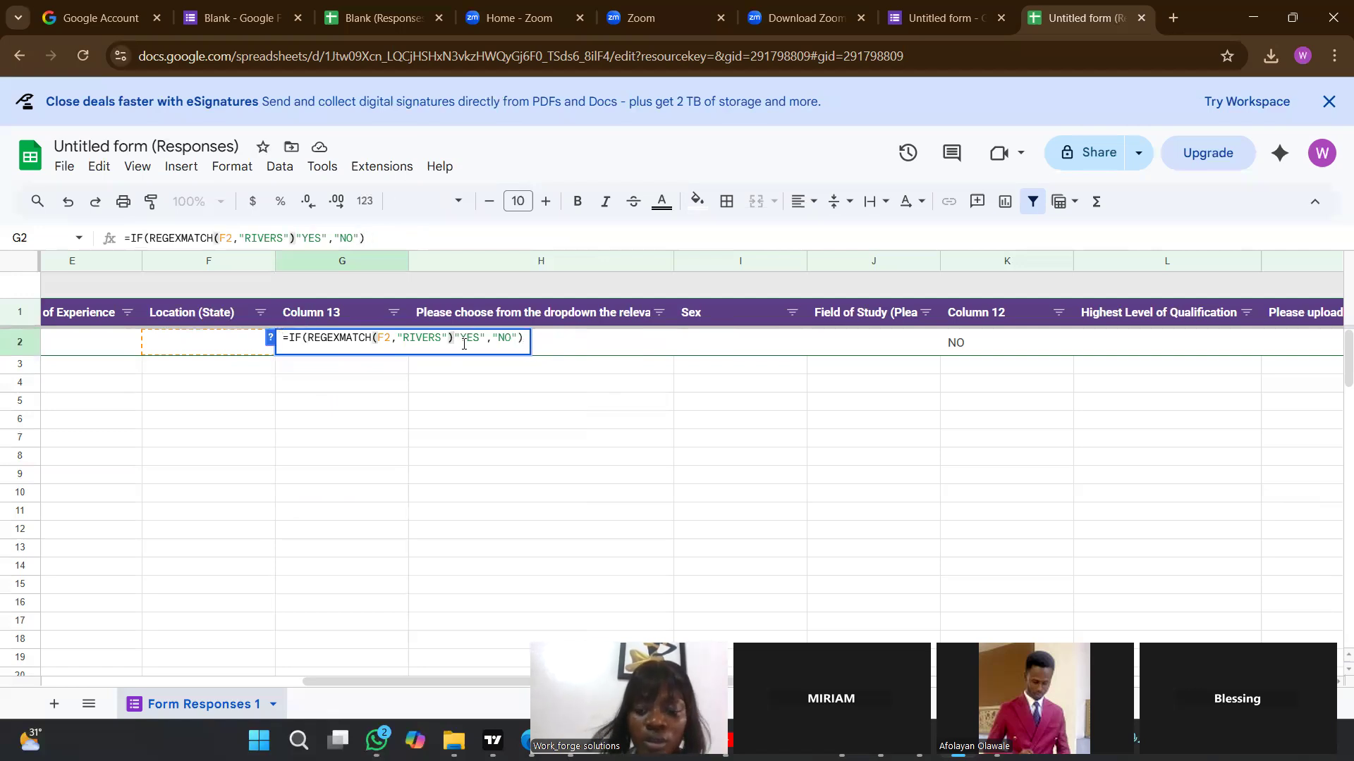
text(,R)
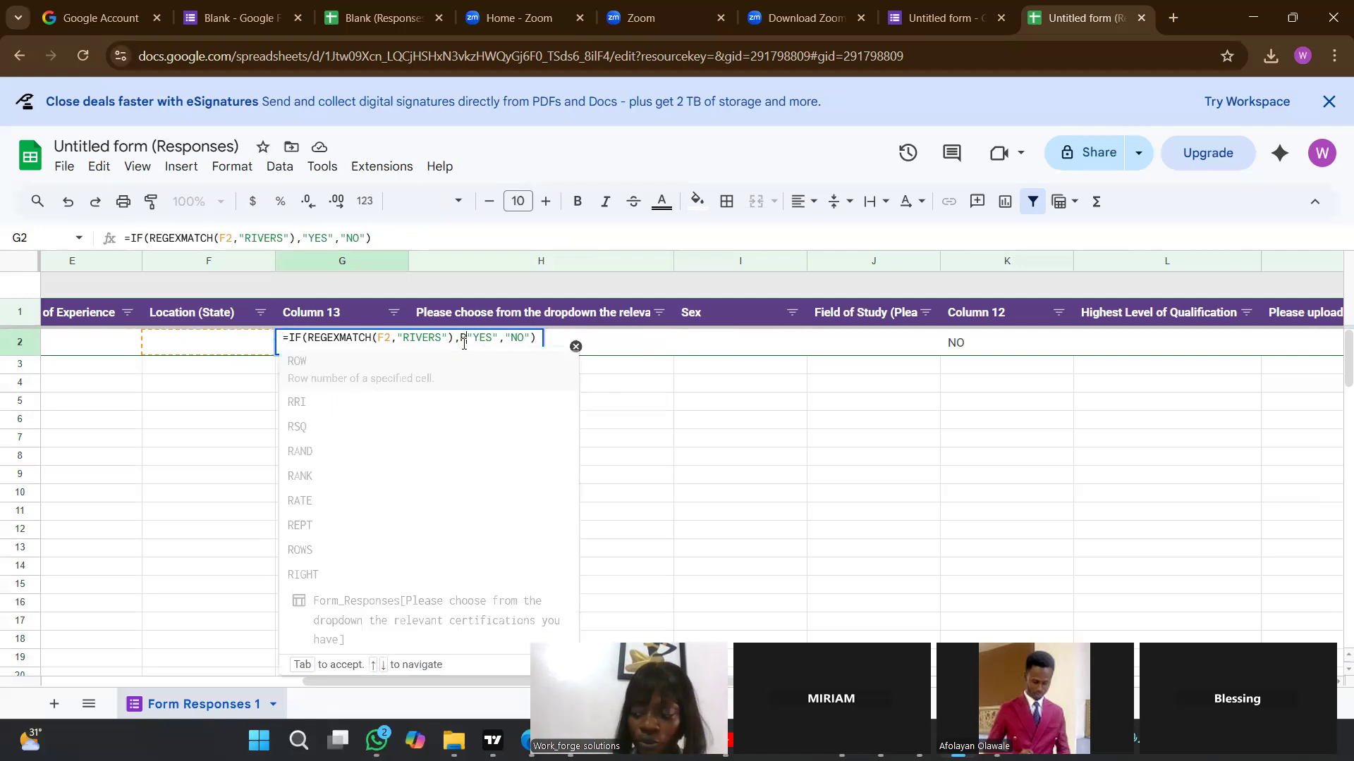
text(E)
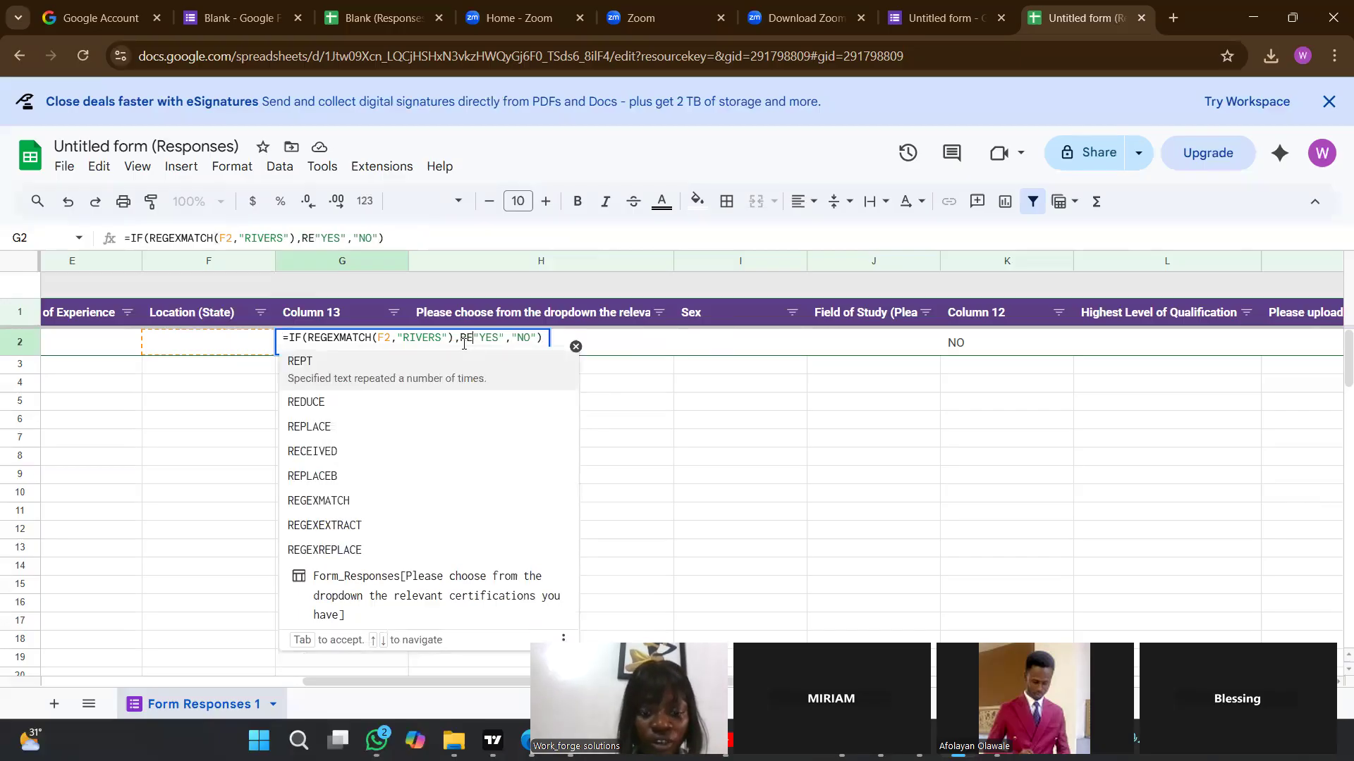
text(GEXMATCH)
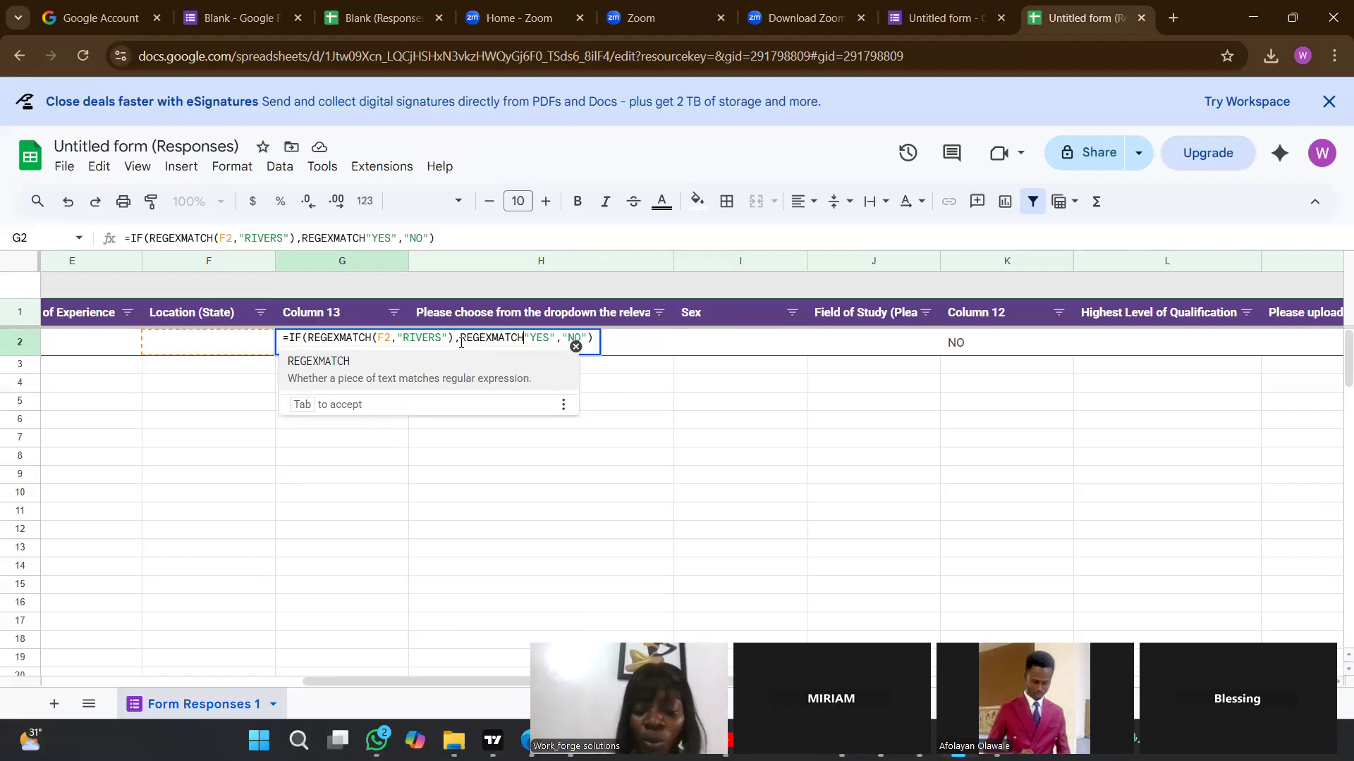
text((F2)
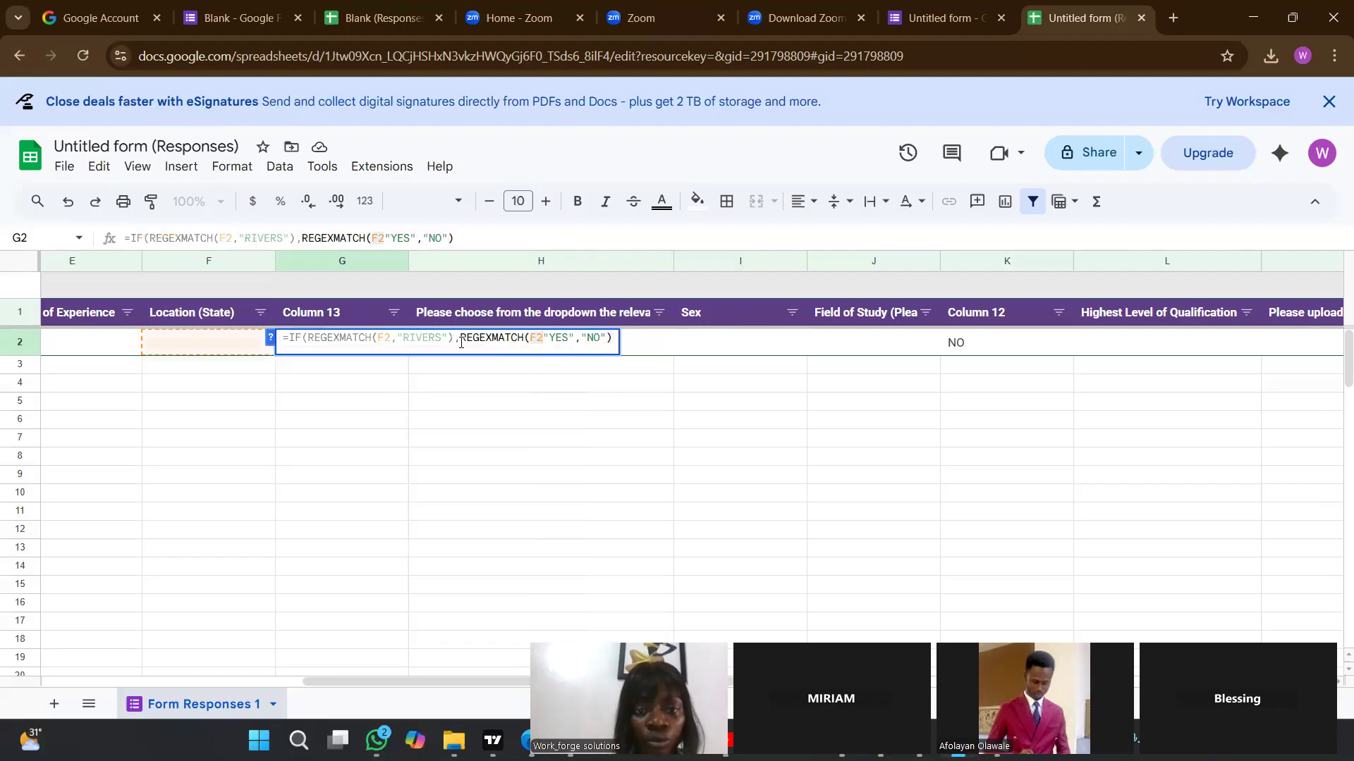
text(R)
key(BackSpace)
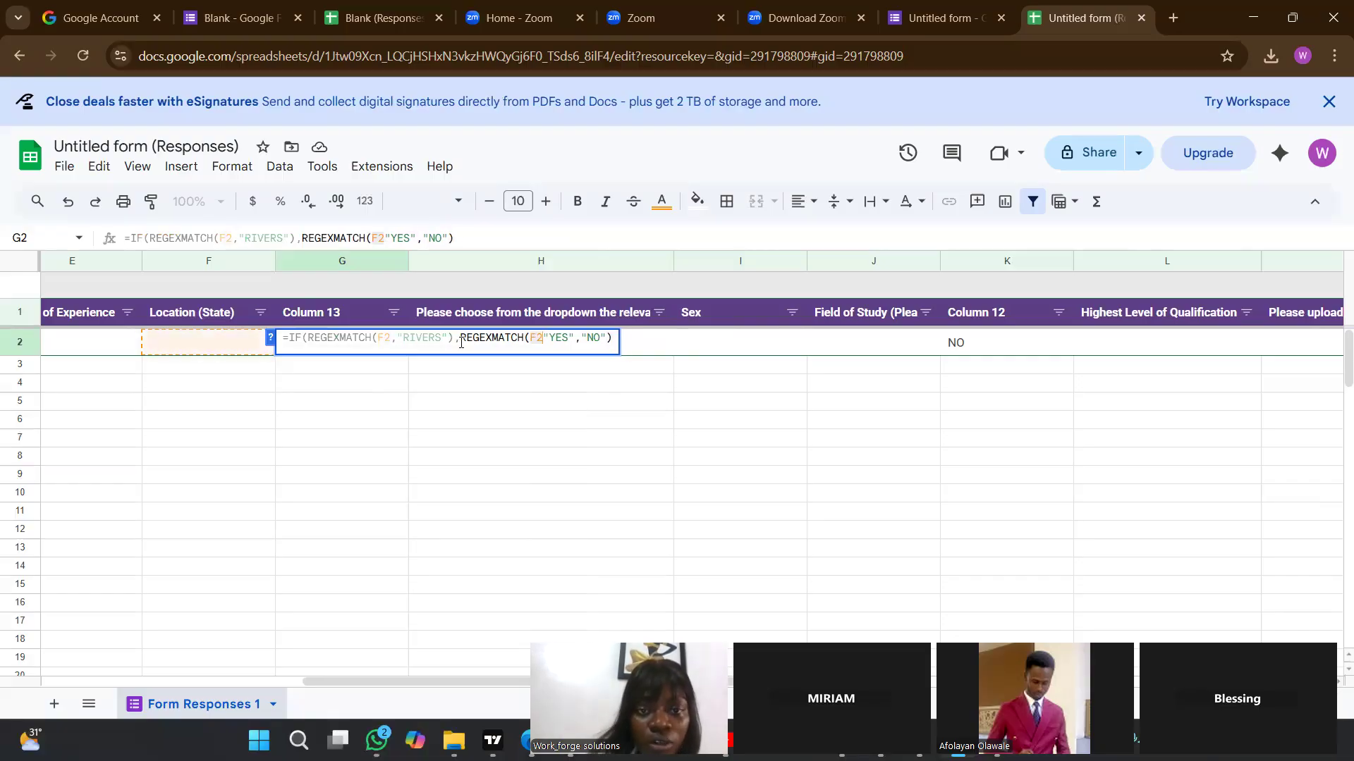
key(BackSpace)
text(,)
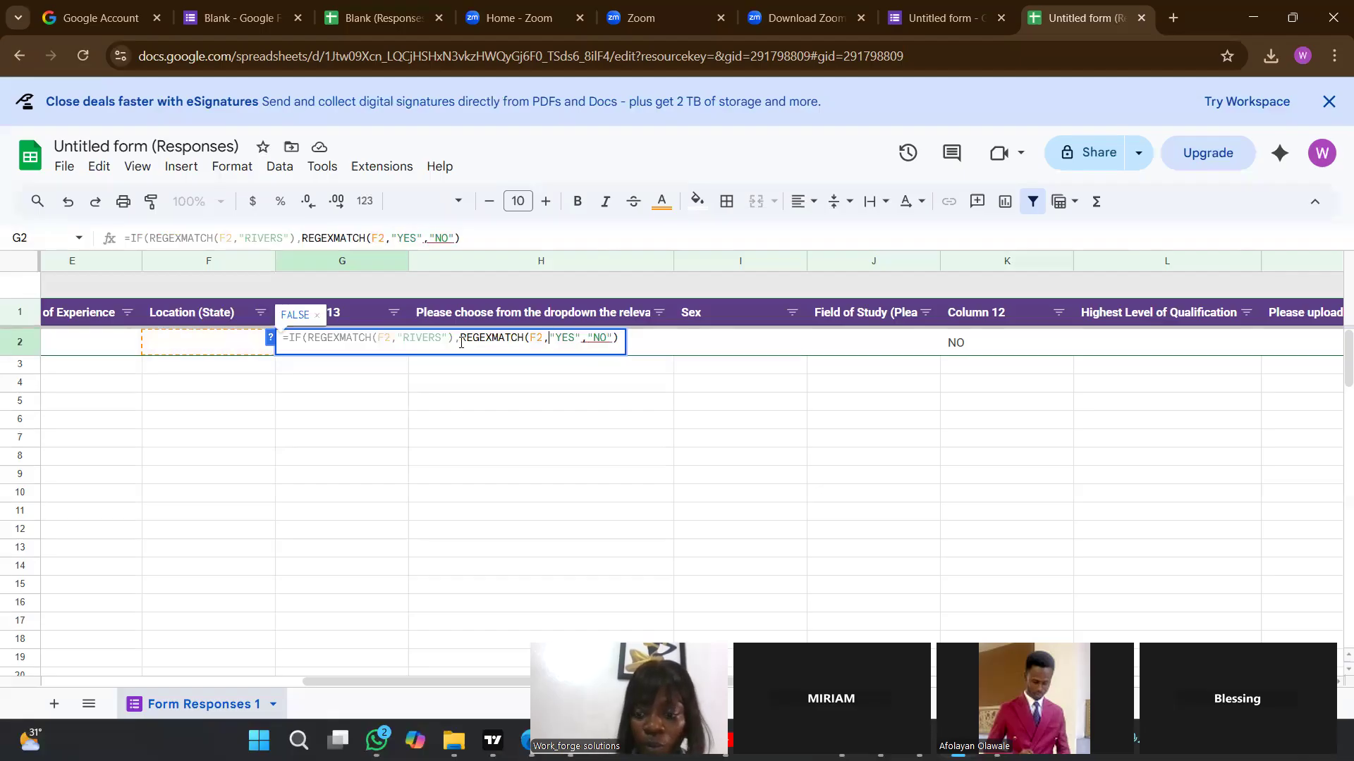
text("RIVERS S)
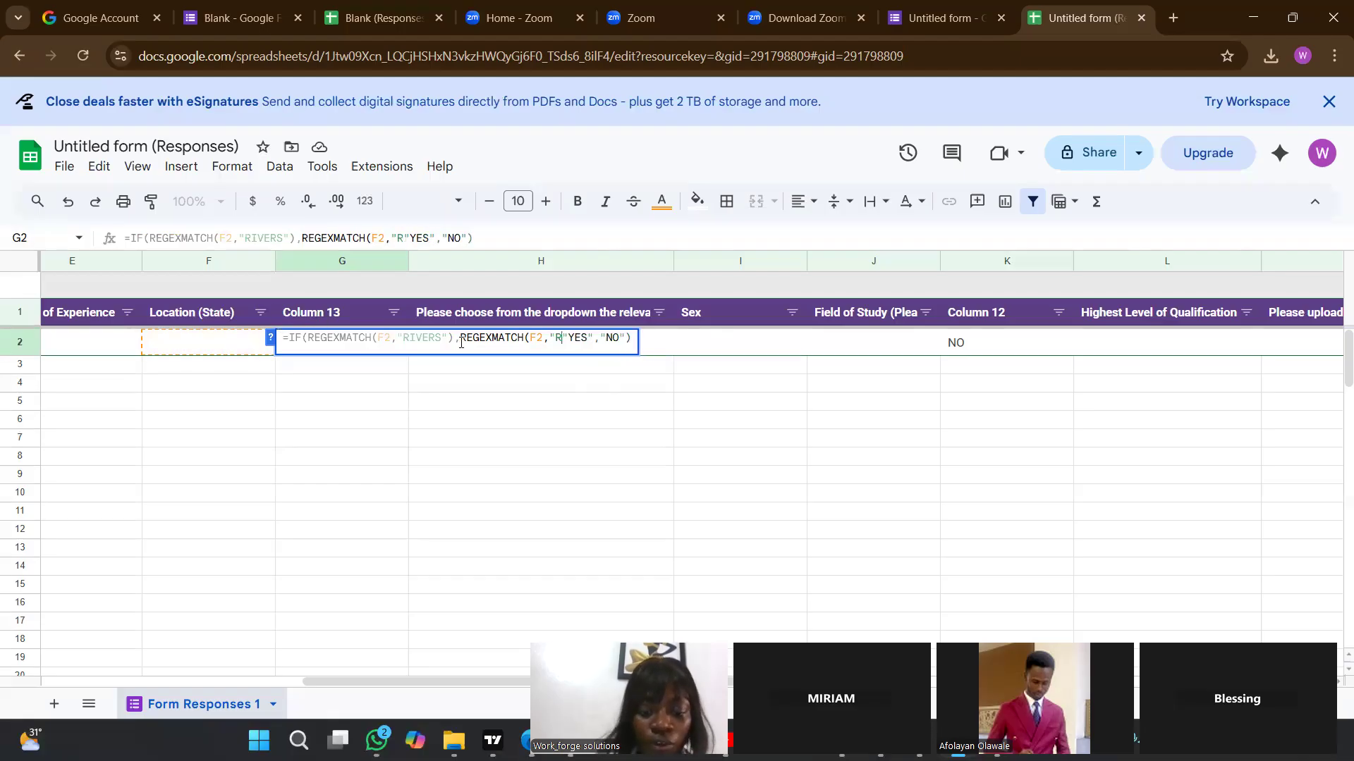
text(TATE)
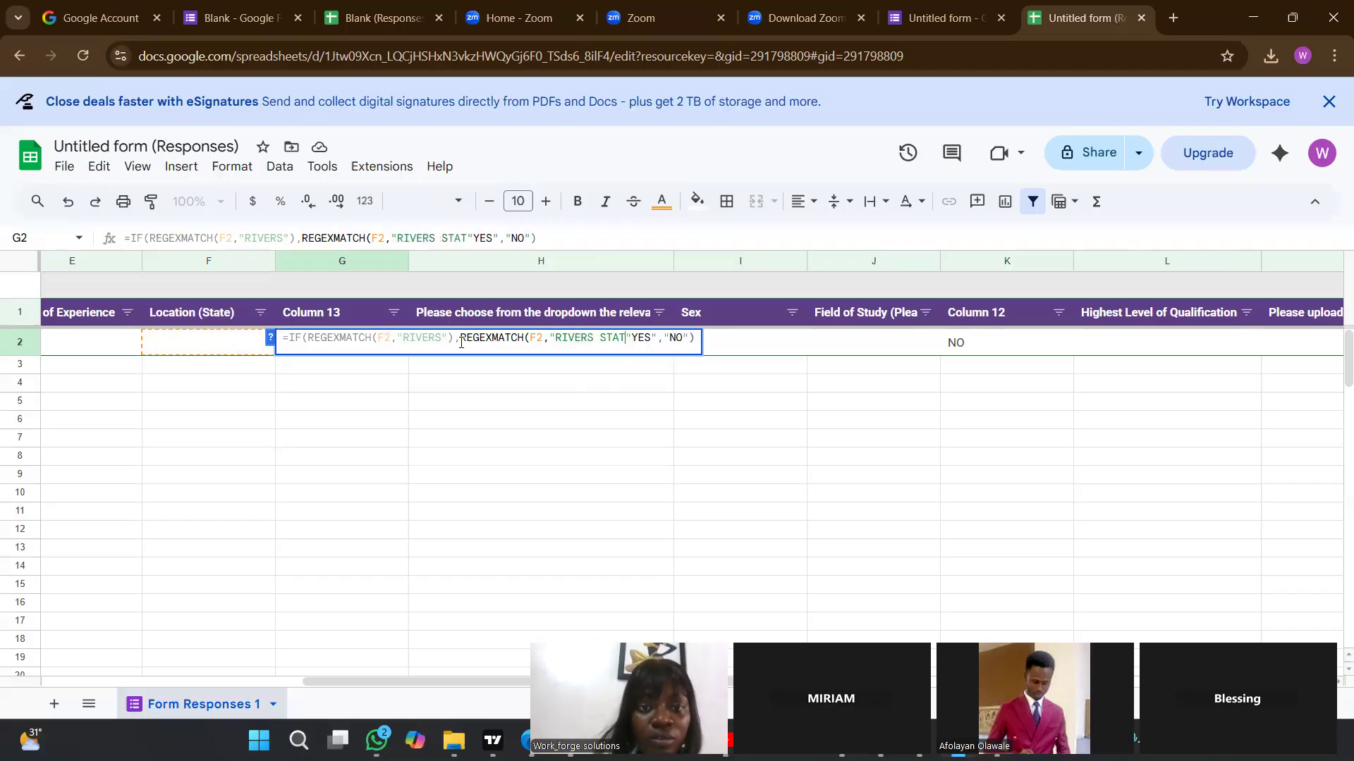
text())
Give the second REGEXMATCH in G2's formula the search text "RIVERS STATE" and close its parenthesis.
key(BackSpace)
text(")
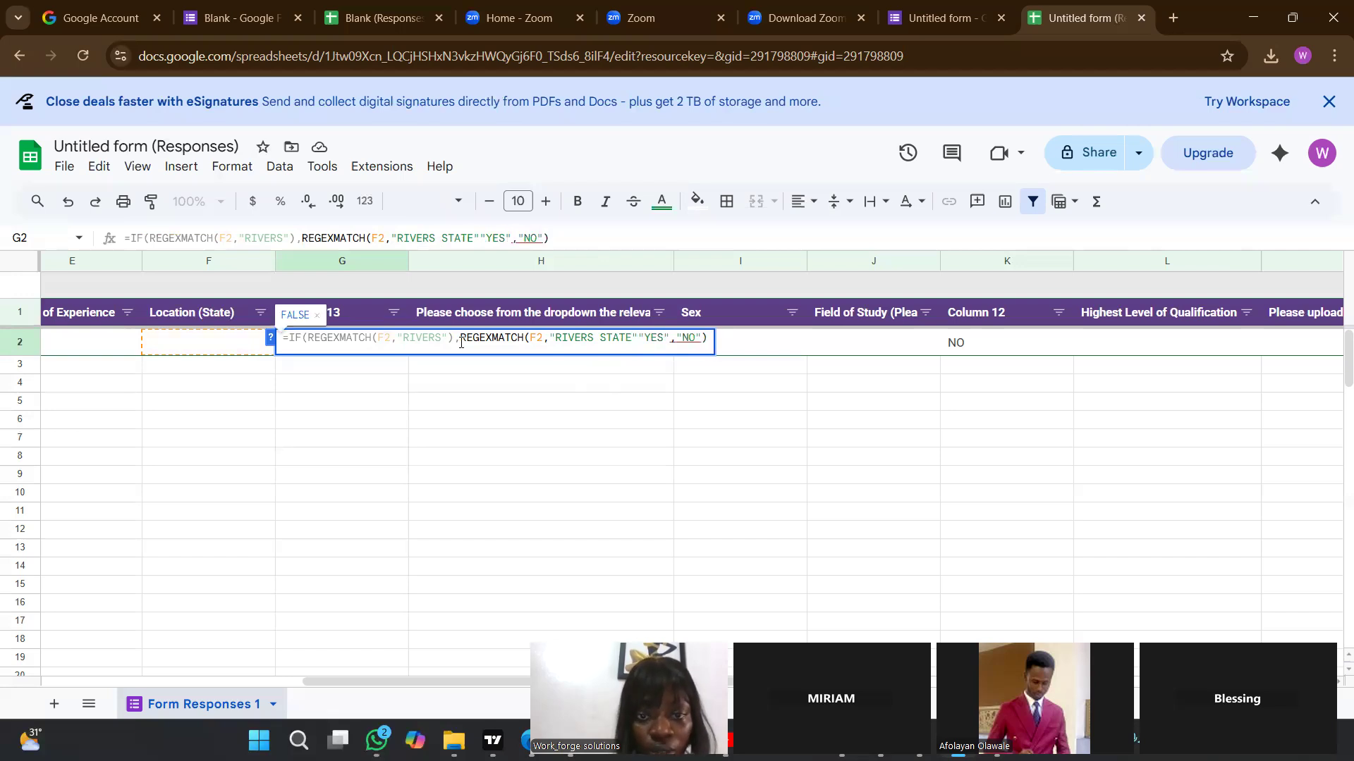
text())
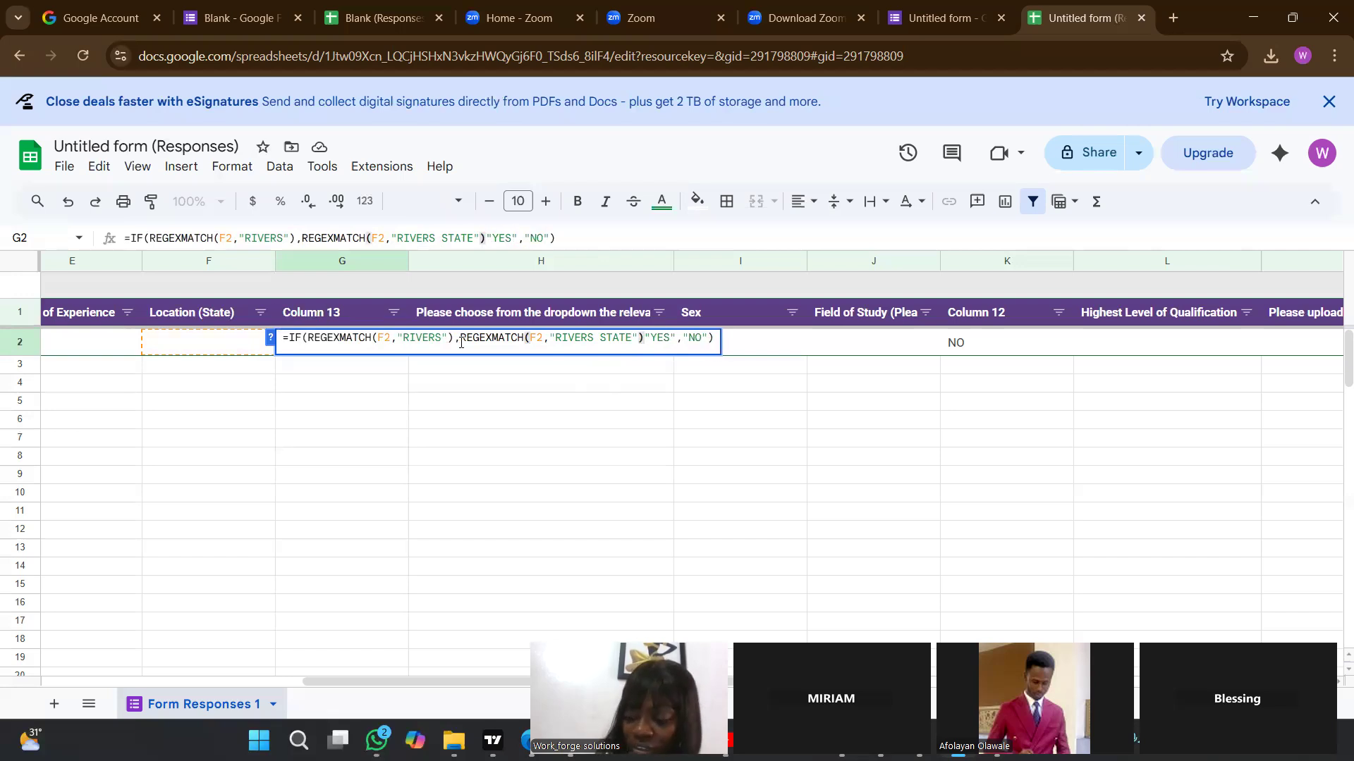
text(,)
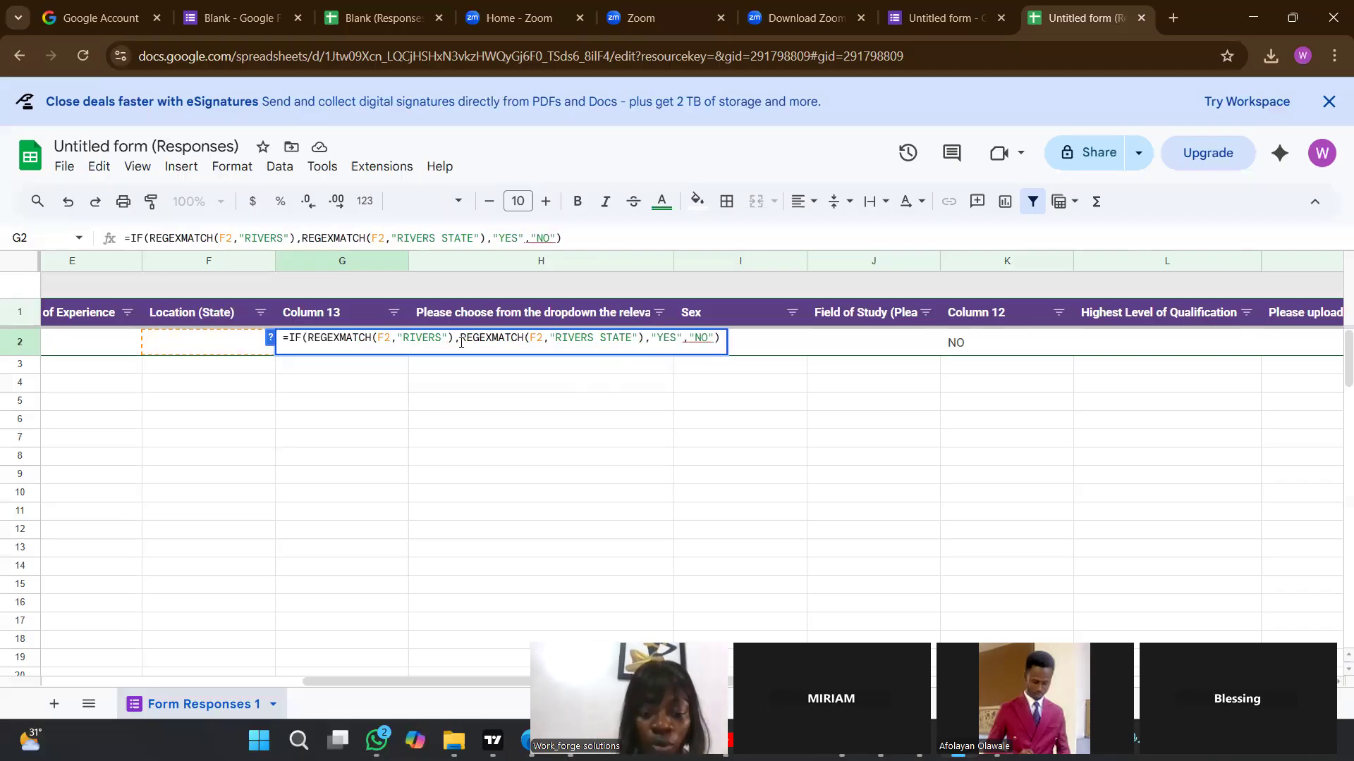
text(REGEXMATCH)
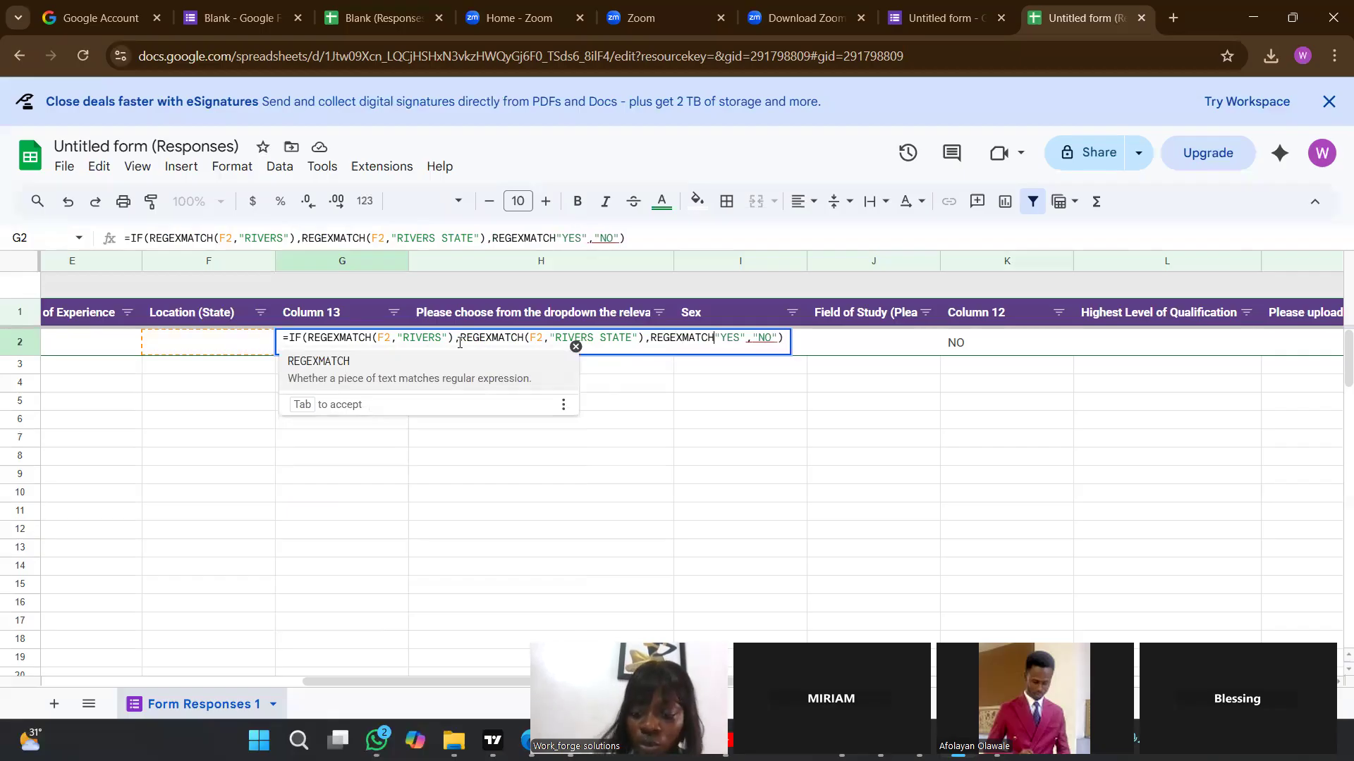
text((F2)
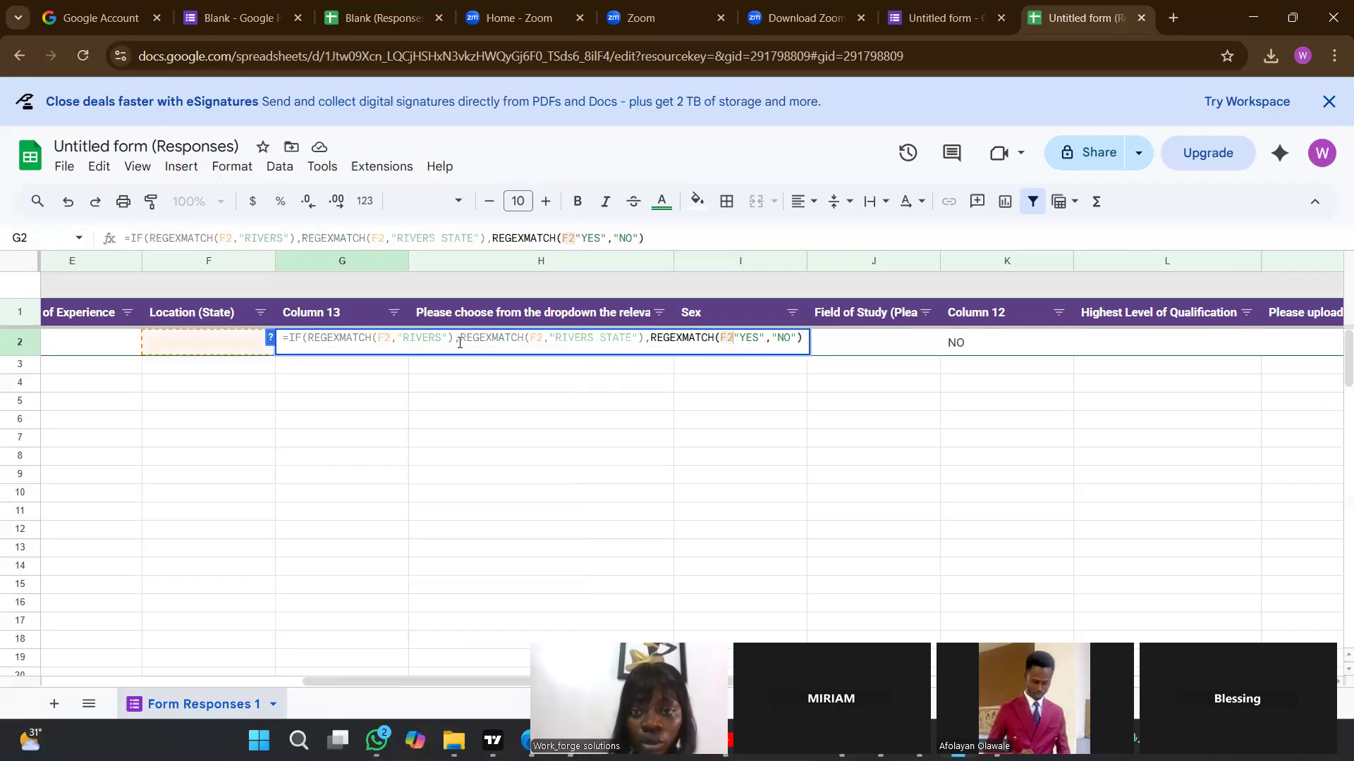
text(,)
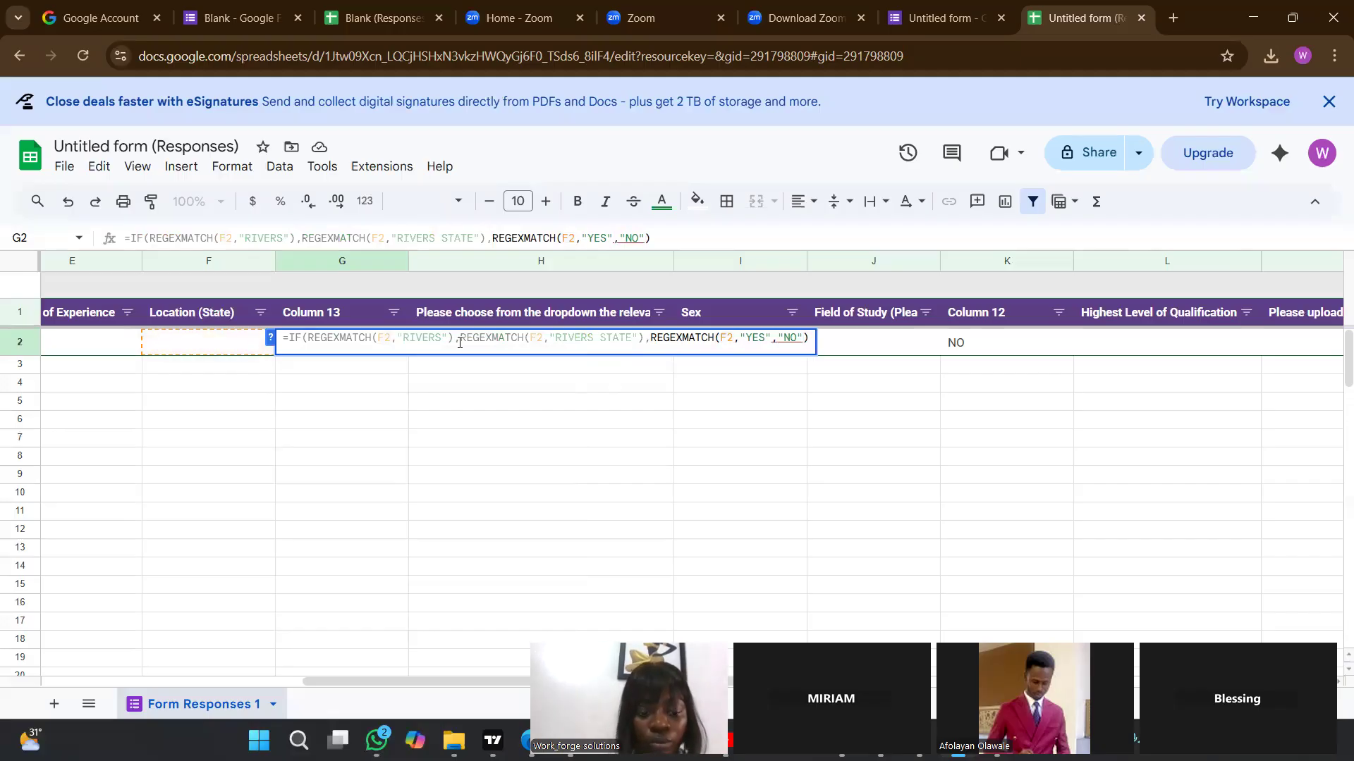
text(Rivers)
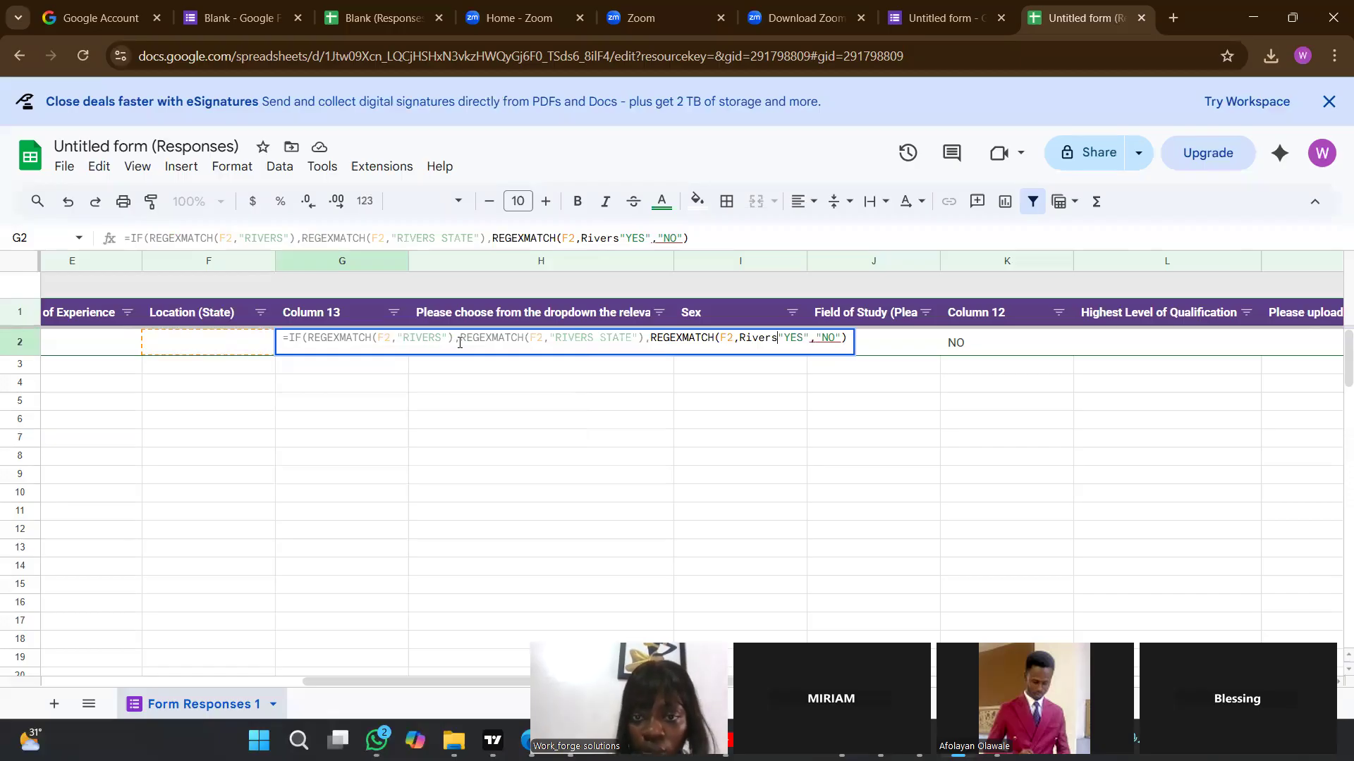
Enclose Rivers in quotation marks and follow it with two closing parentheses and a comma before "YES".
key(Left)
key(Left)
key(Left)
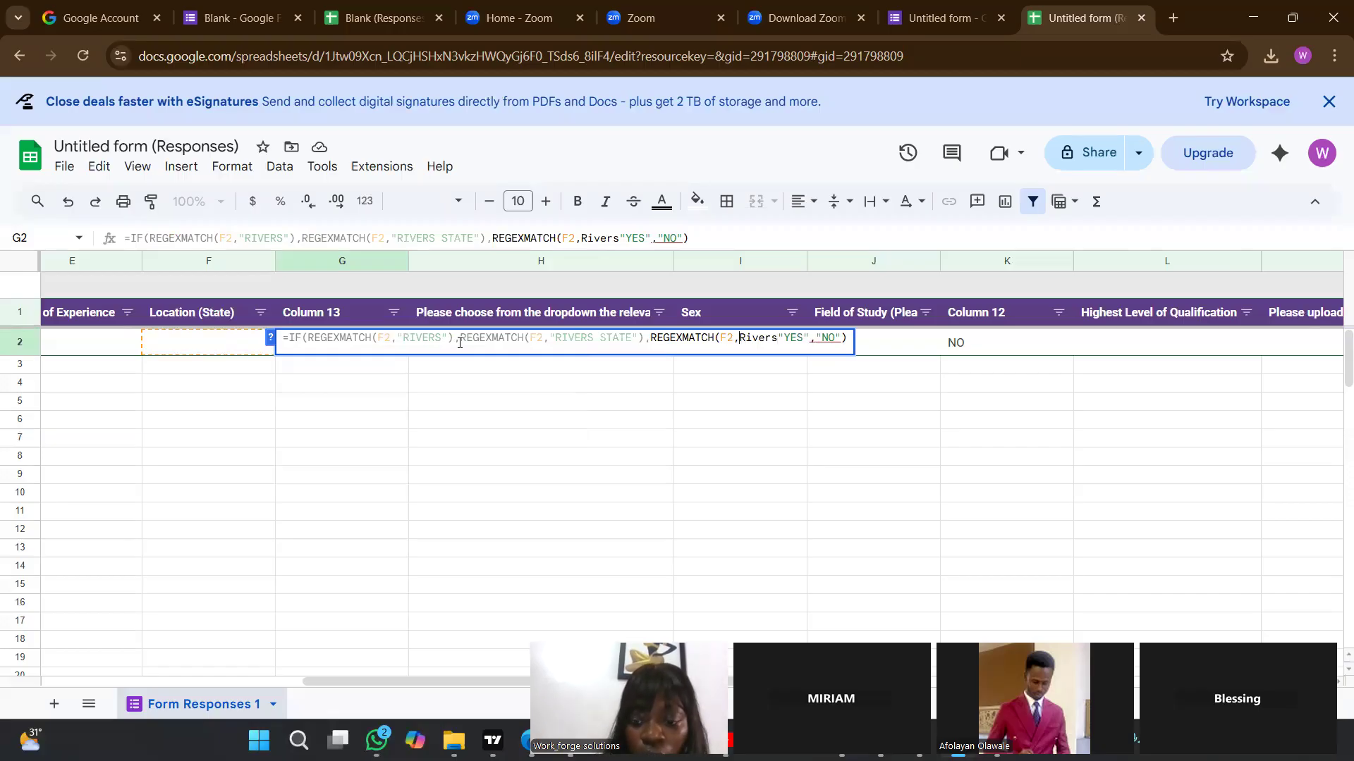
text(")
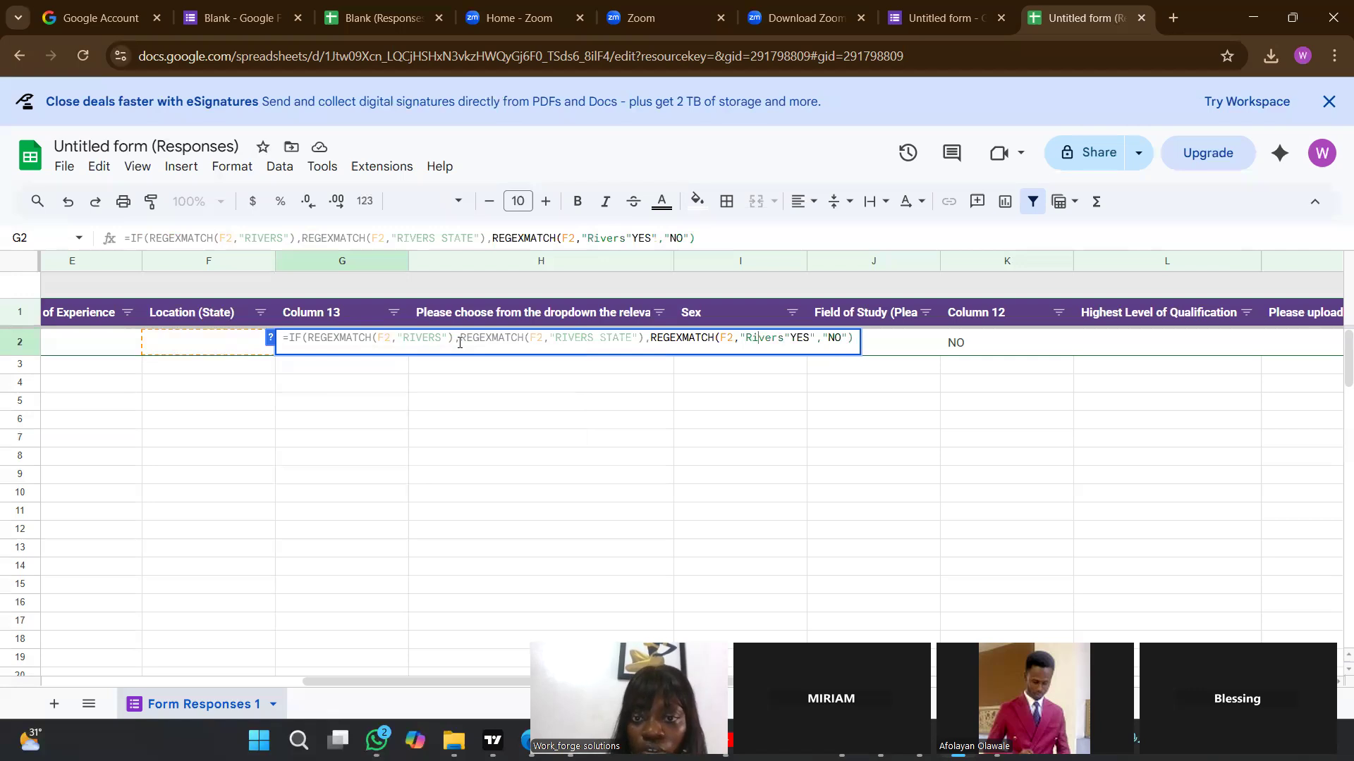
key(Right)
text(")
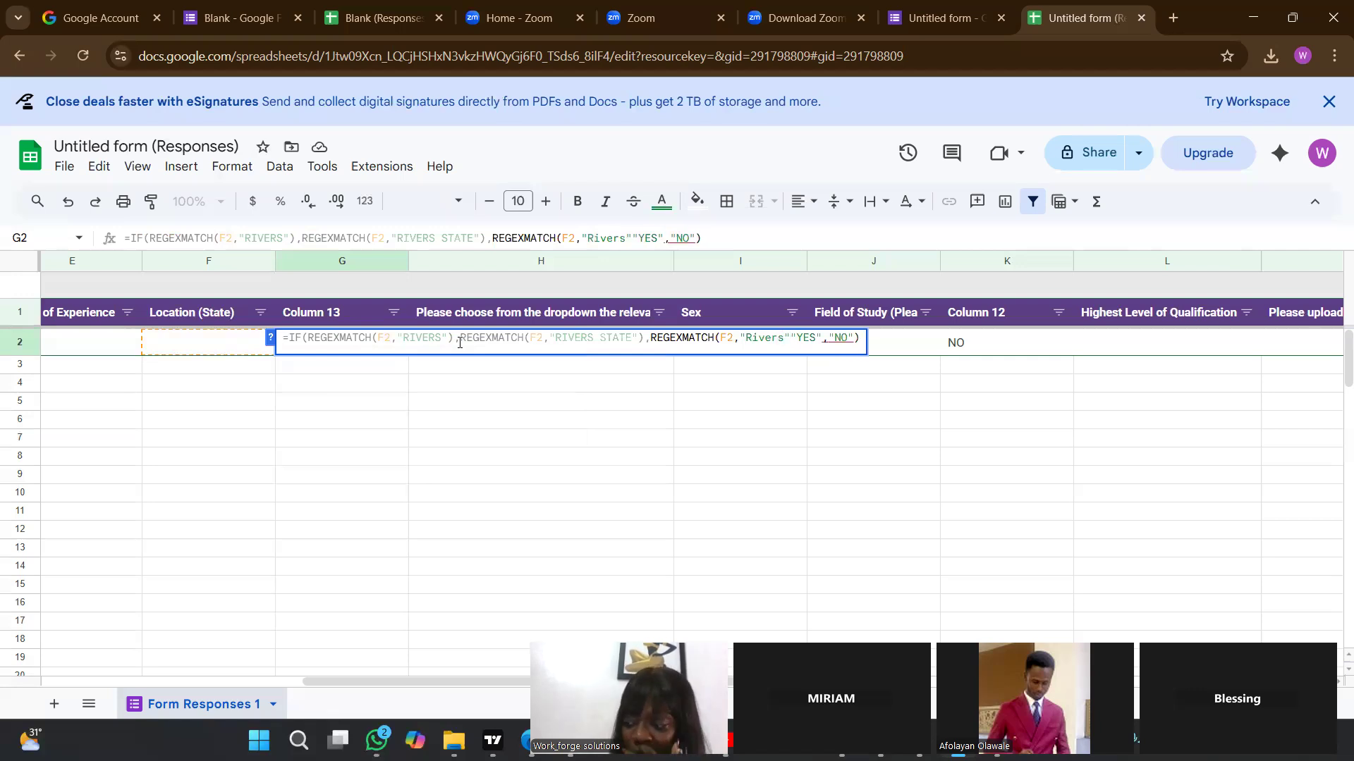
text()))
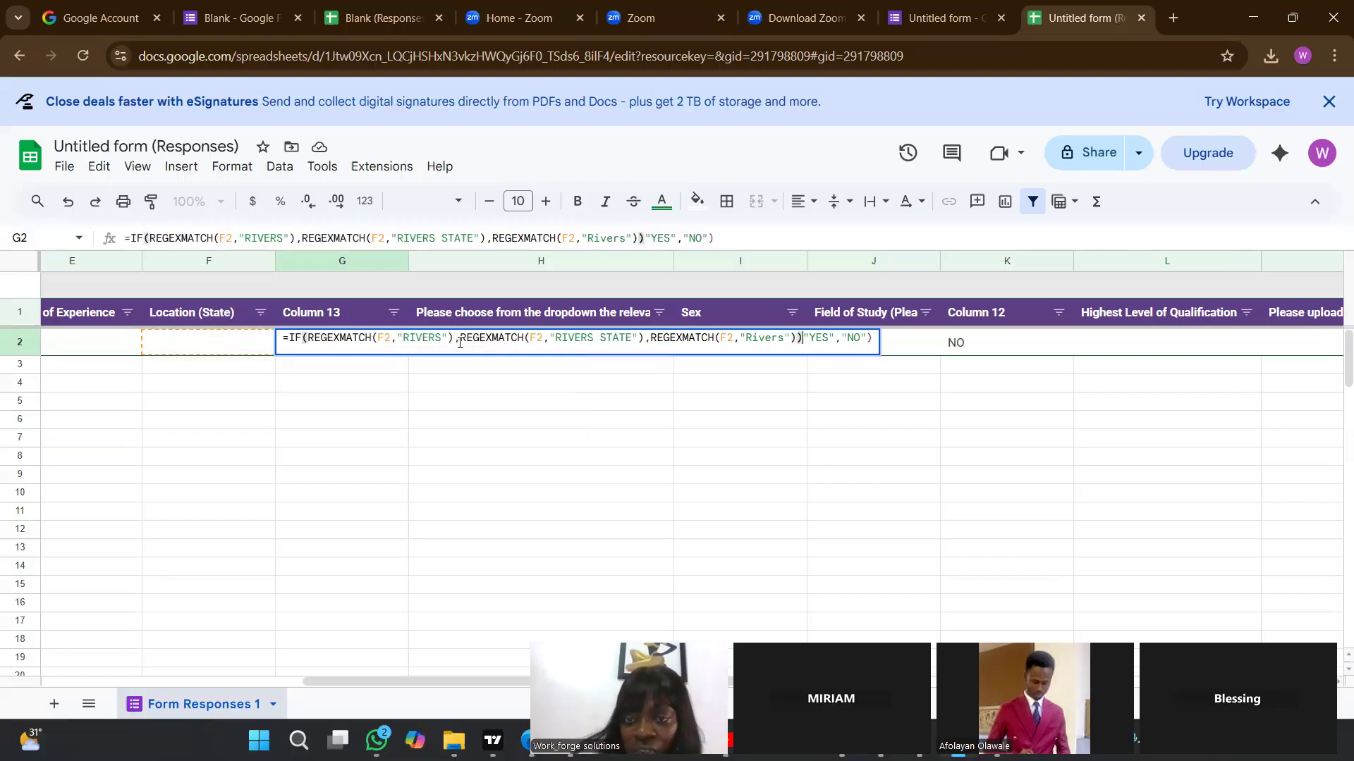
text(,)
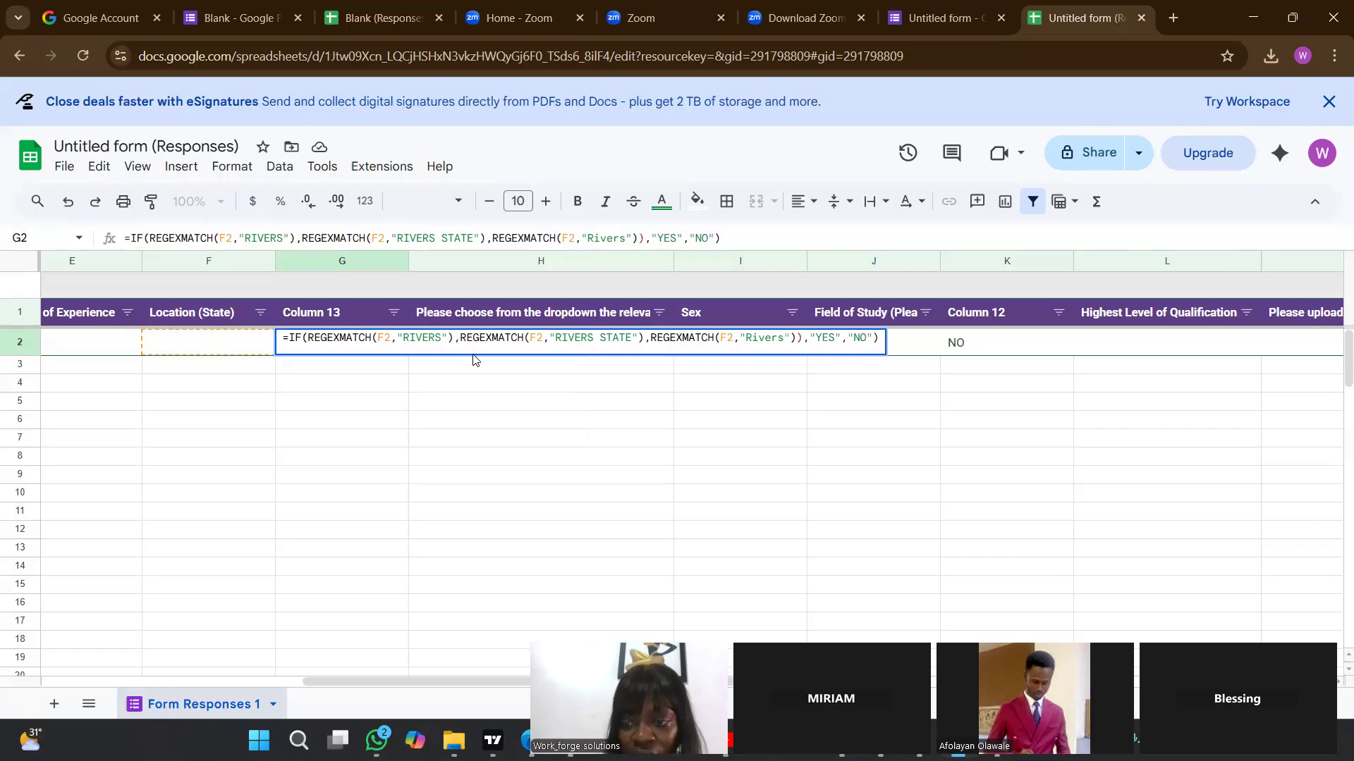
Try committing G2's formula, then remove the closing parenthesis after "NO" and commit it again.
key(Return)
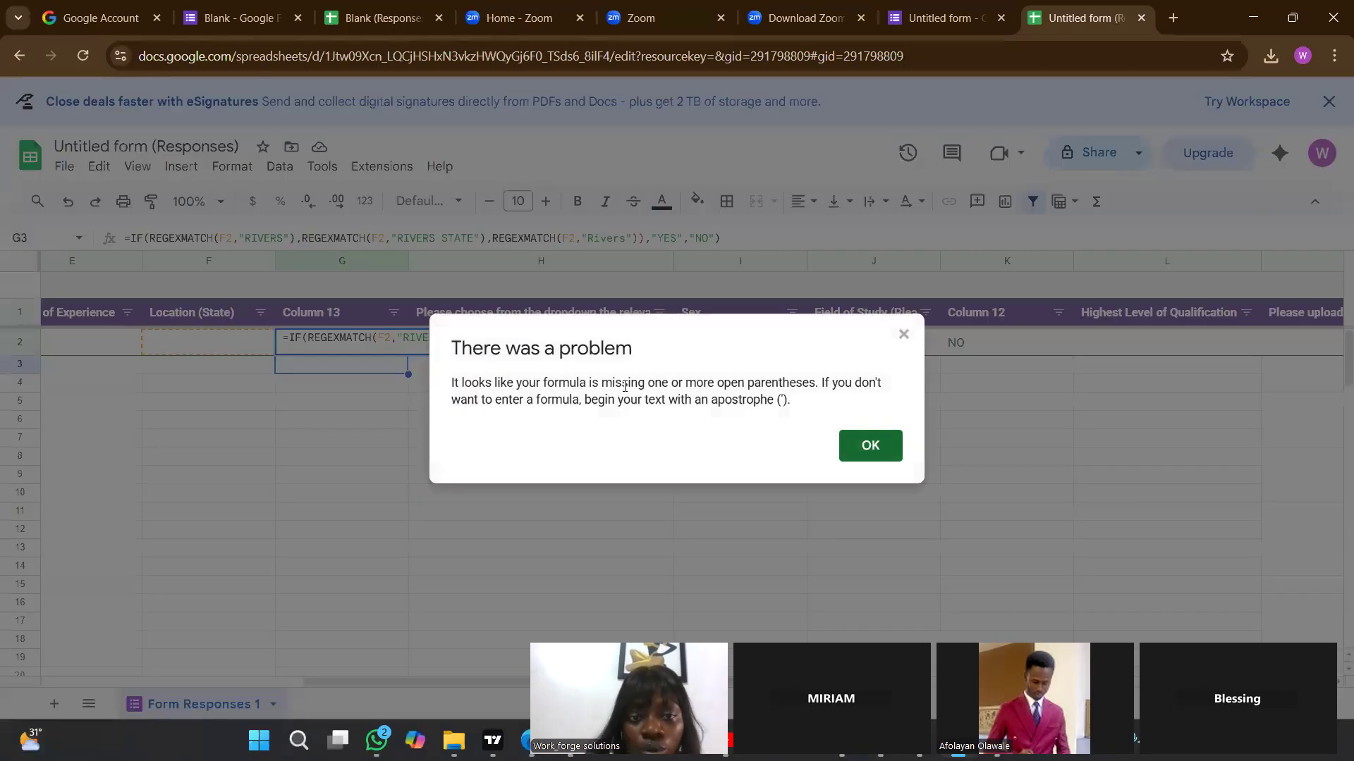
click(871, 449)
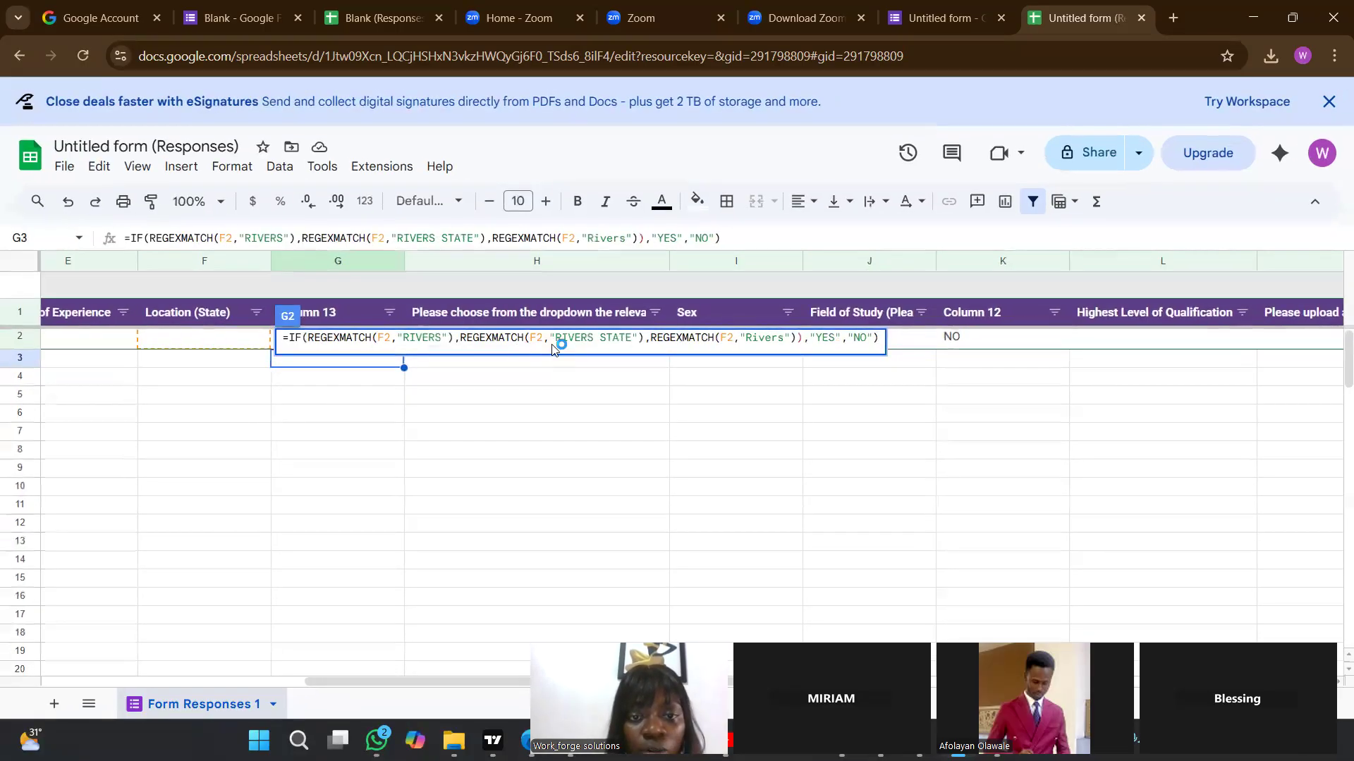
click(694, 344)
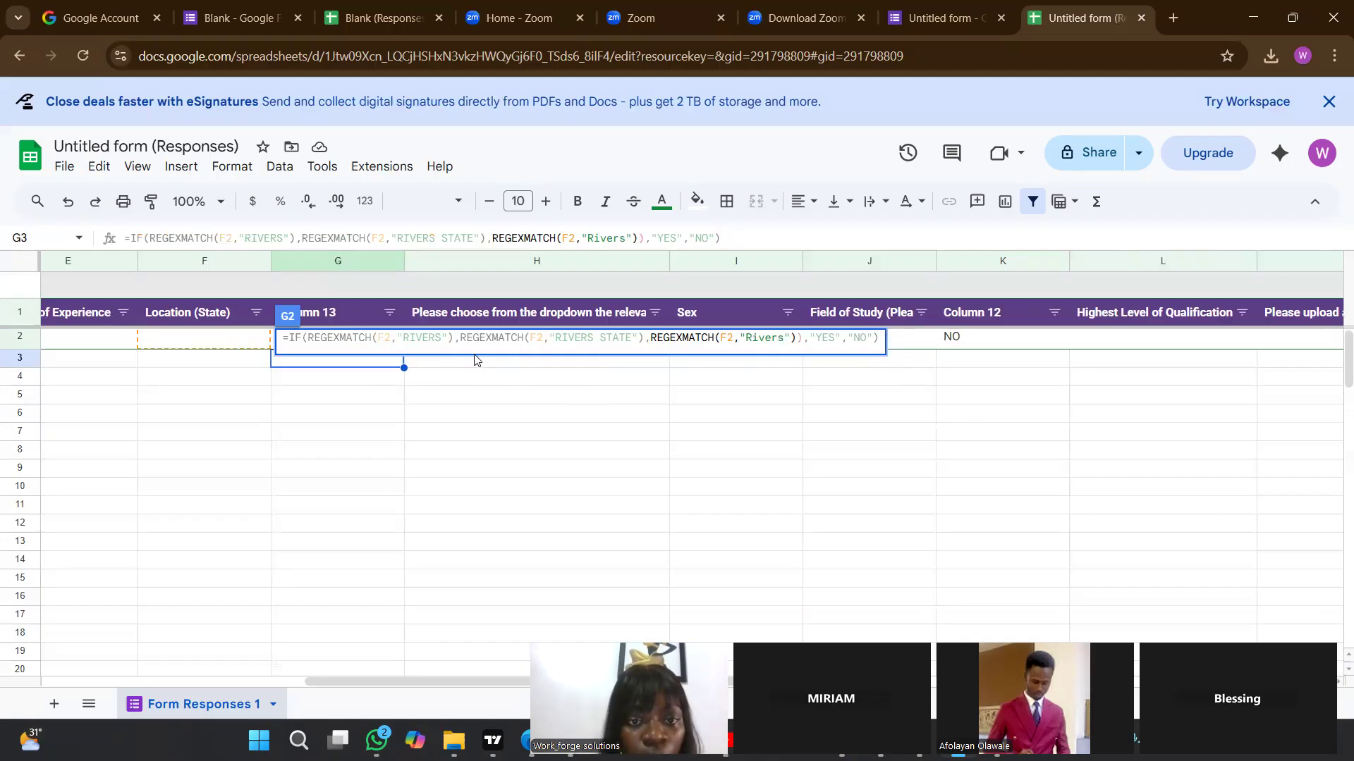
click(869, 337)
key(Right)
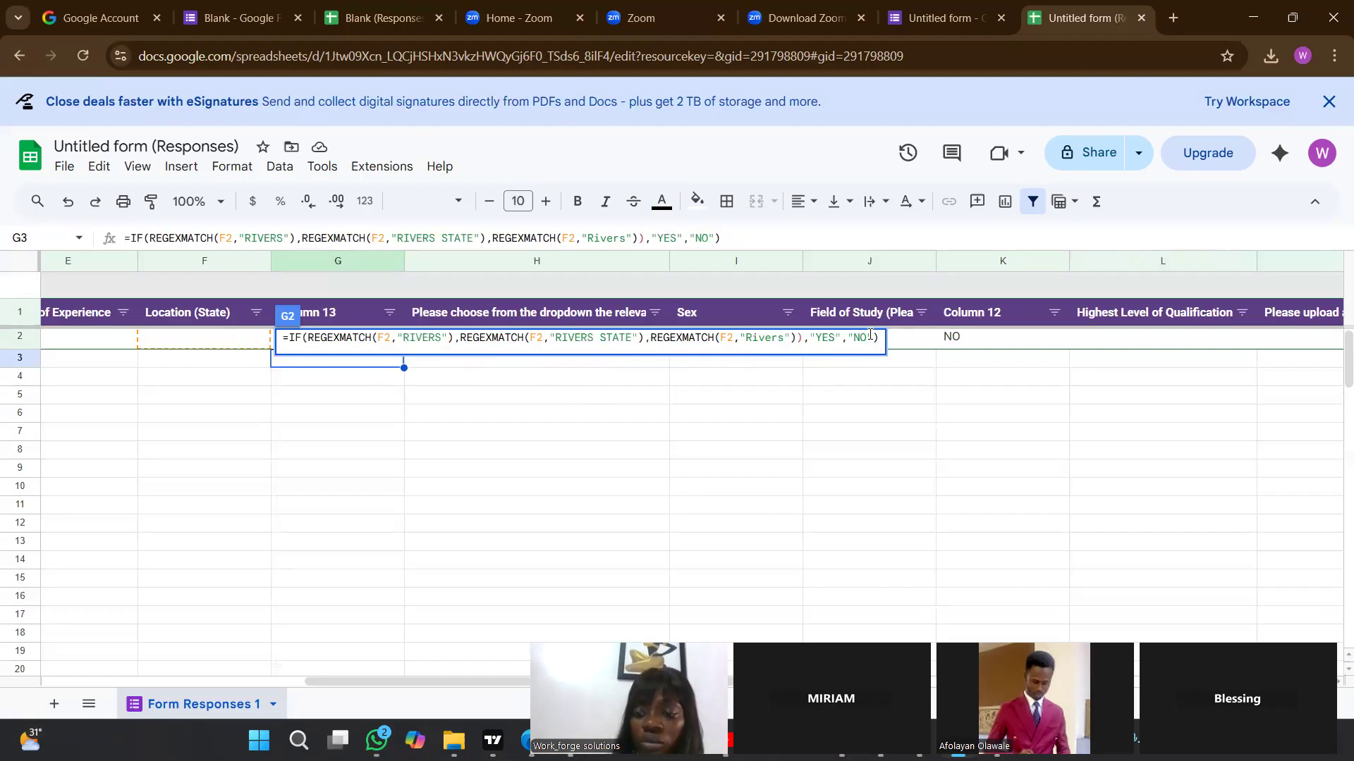
key(Return)
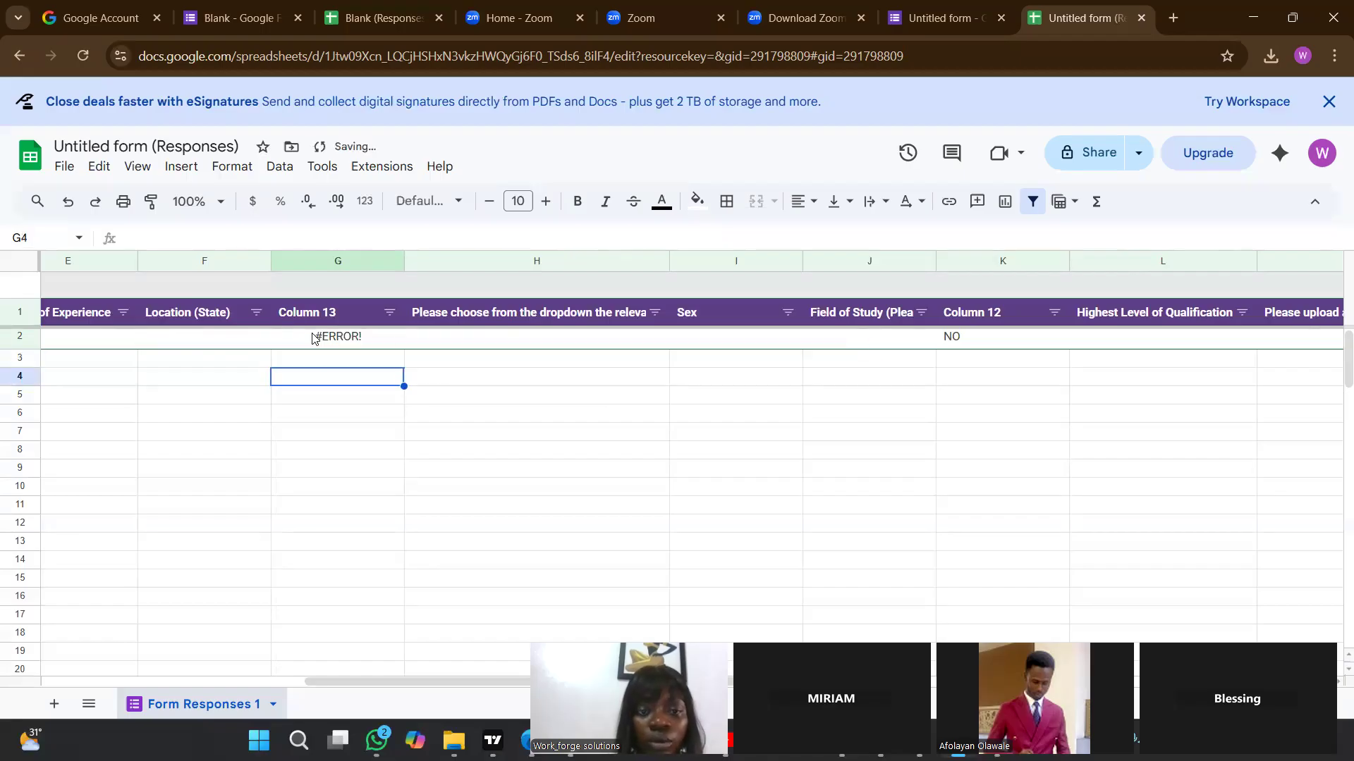
click(313, 339)
key(Return)
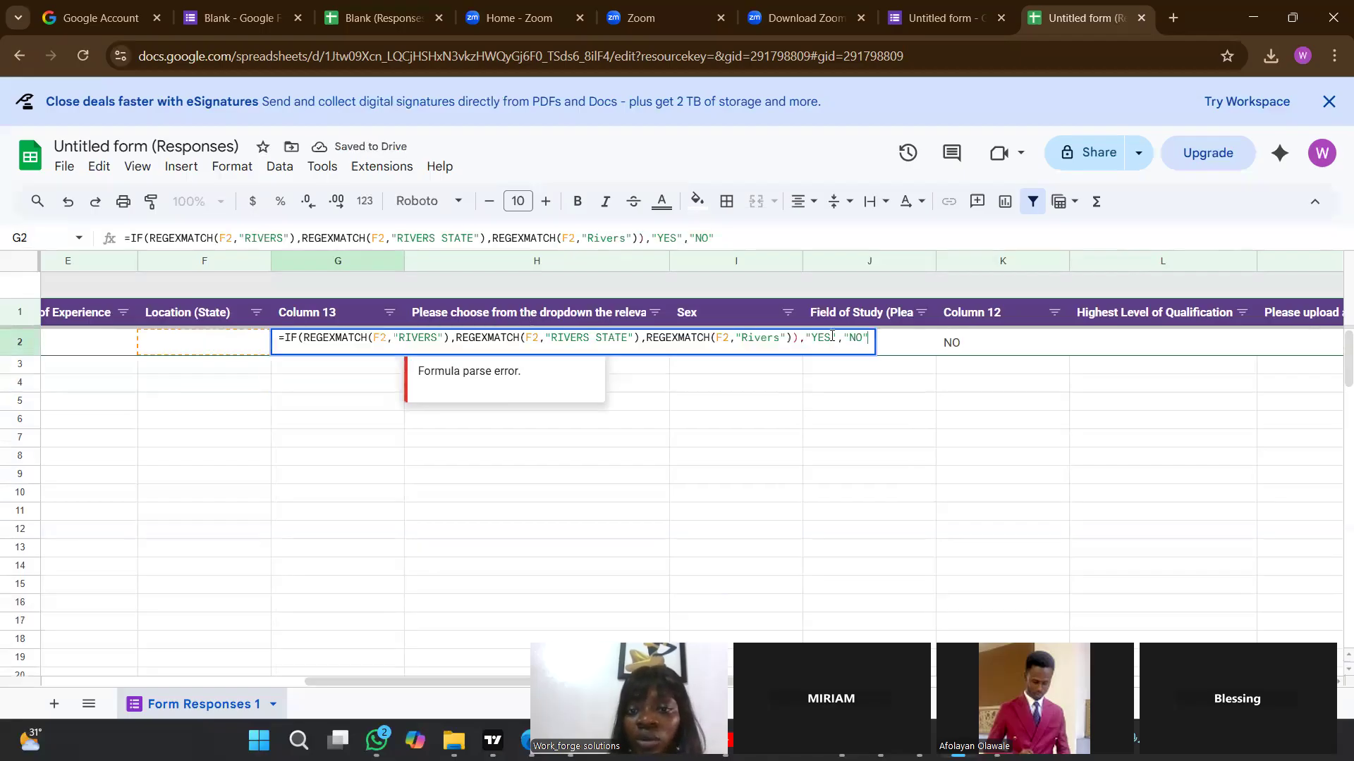
click(458, 337)
drag(279, 338, 944, 311)
click(944, 310)
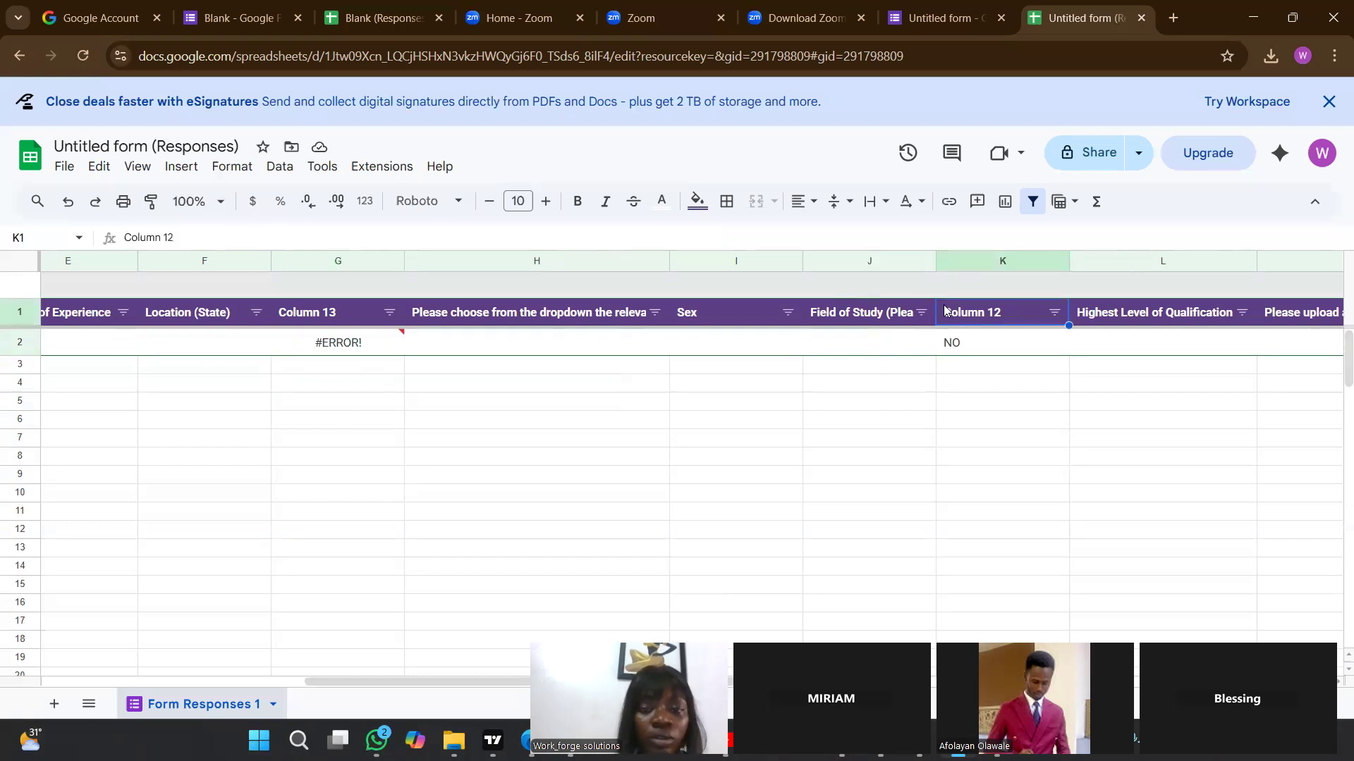
Delete everything that follows =IF(REGEXMATCH(F2,"RIVERS"), in G2's formula.
click(326, 349)
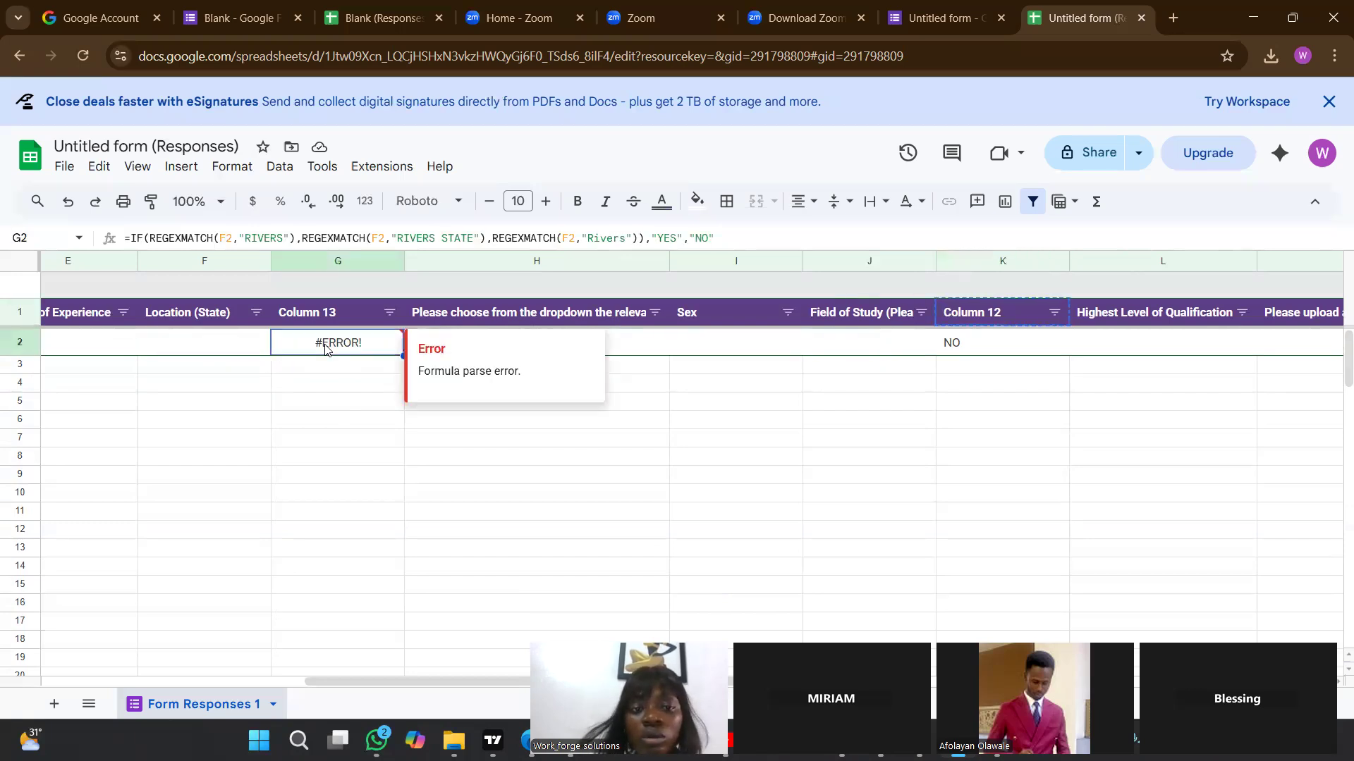
double_click(325, 349)
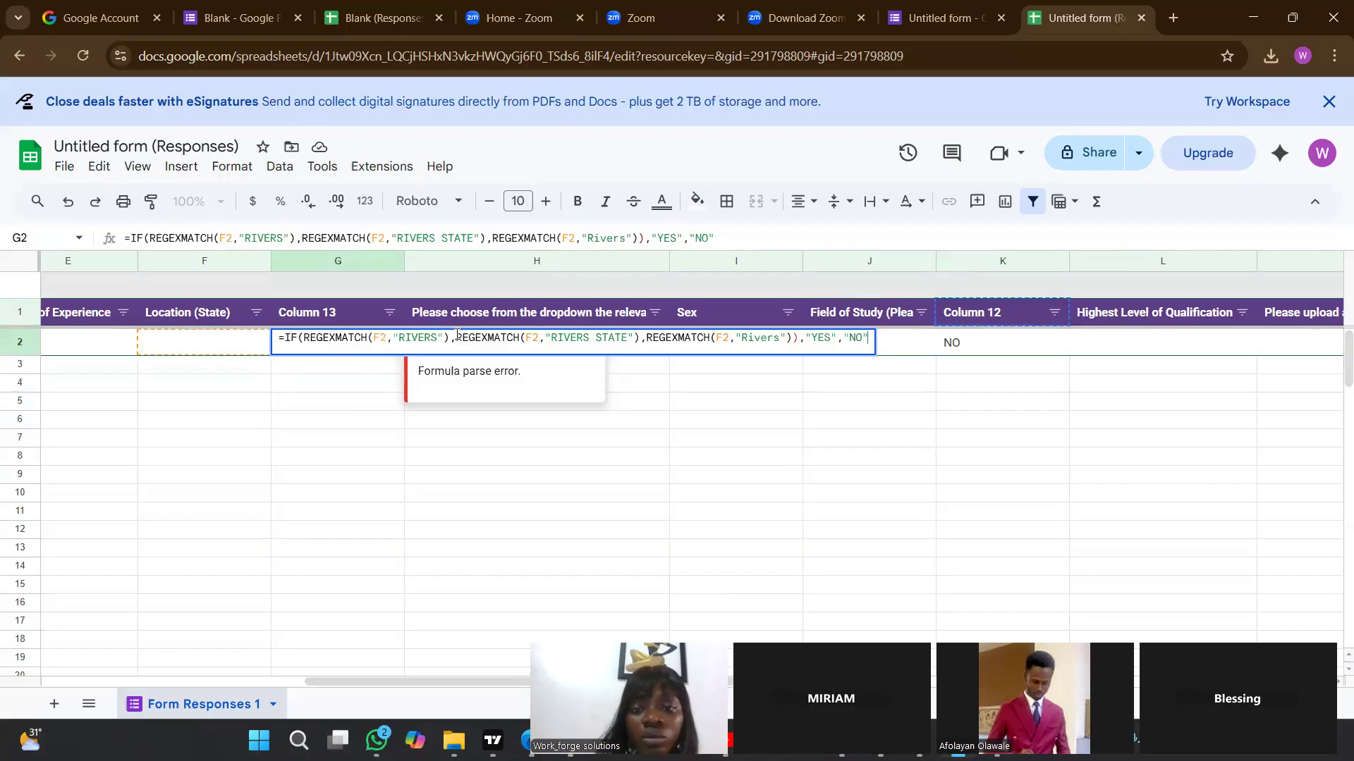
key(BackSpace)
key(BackSpace)
key(BackSpace)
key(BackSpace)
key(BackSpace)
key(BackSpace)
key(BackSpace)
key(BackSpace)
key(BackSpace)
key(BackSpace)
key(BackSpace)
key(BackSpace)
key(BackSpace)
key(BackSpace)
key(BackSpace)
key(BackSpace)
key(BackSpace)
key(BackSpace)
key(BackSpace)
key(BackSpace)
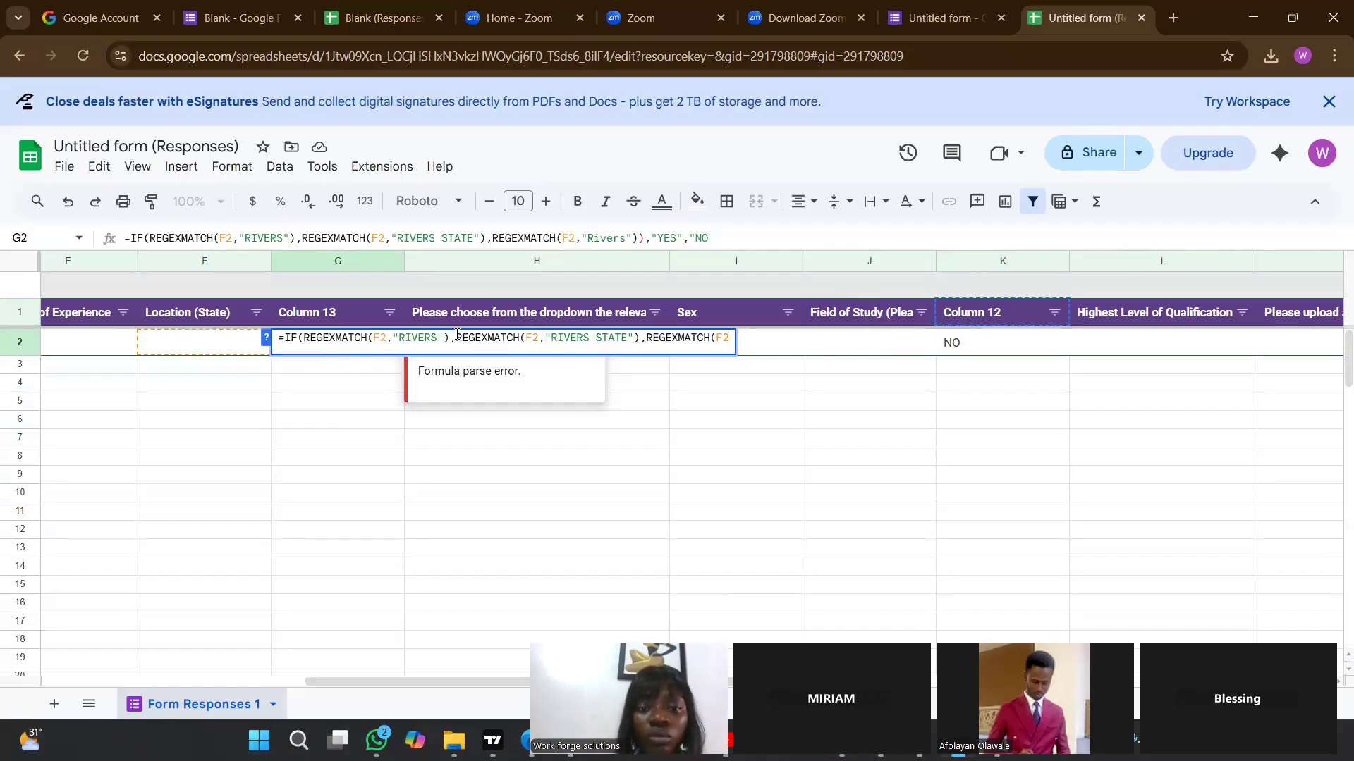
key(BackSpace)
key(BackSpace)
key(BackSpace)
key(BackSpace)
key(BackSpace)
key(BackSpace)
key(BackSpace)
key(BackSpace)
key(BackSpace)
key(BackSpace)
key(BackSpace)
key(BackSpace)
key(BackSpace)
key(BackSpace)
key(BackSpace)
key(BackSpace)
key(BackSpace)
key(BackSpace)
key(BackSpace)
key(BackSpace)
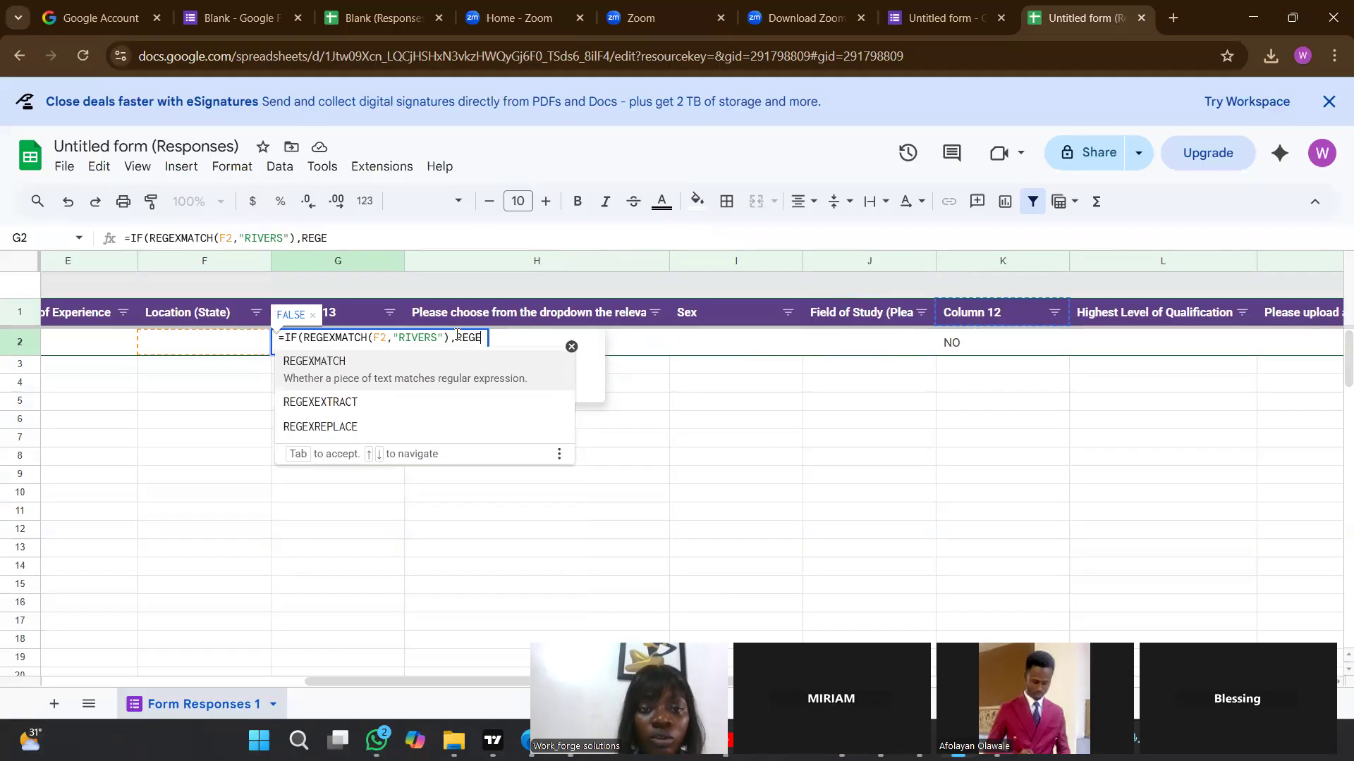
key(BackSpace)
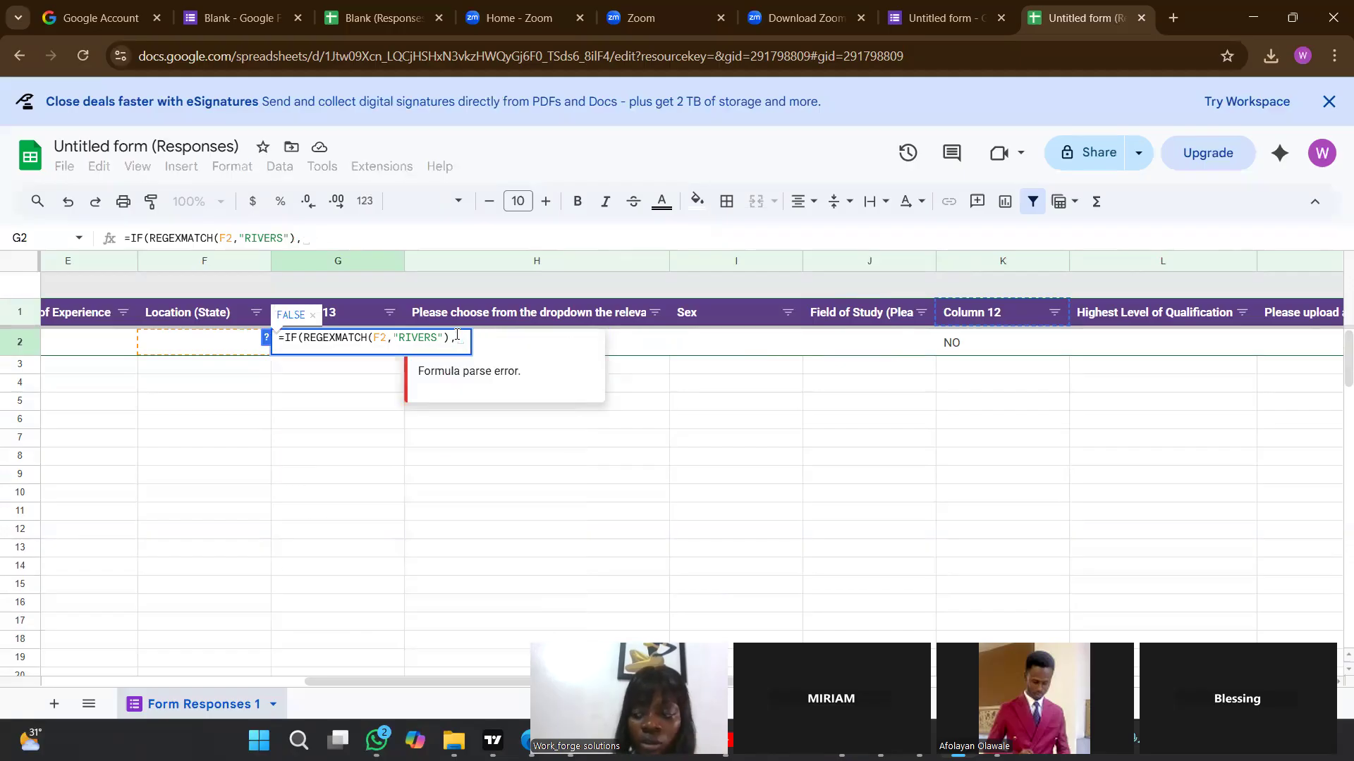
Complete G2's formula with the results "YES" and "NO" after the RIVERS match, and commit it.
text(')
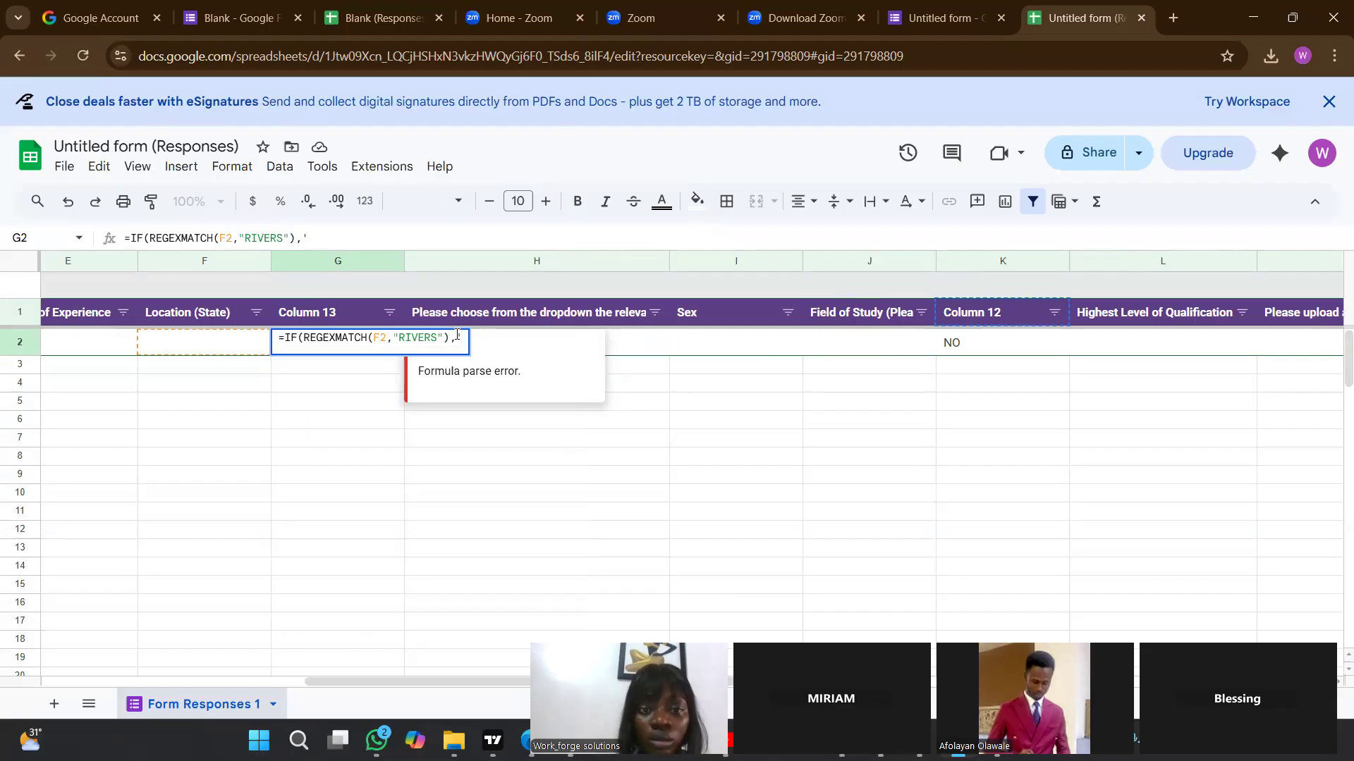
key(BackSpace)
text("YES)
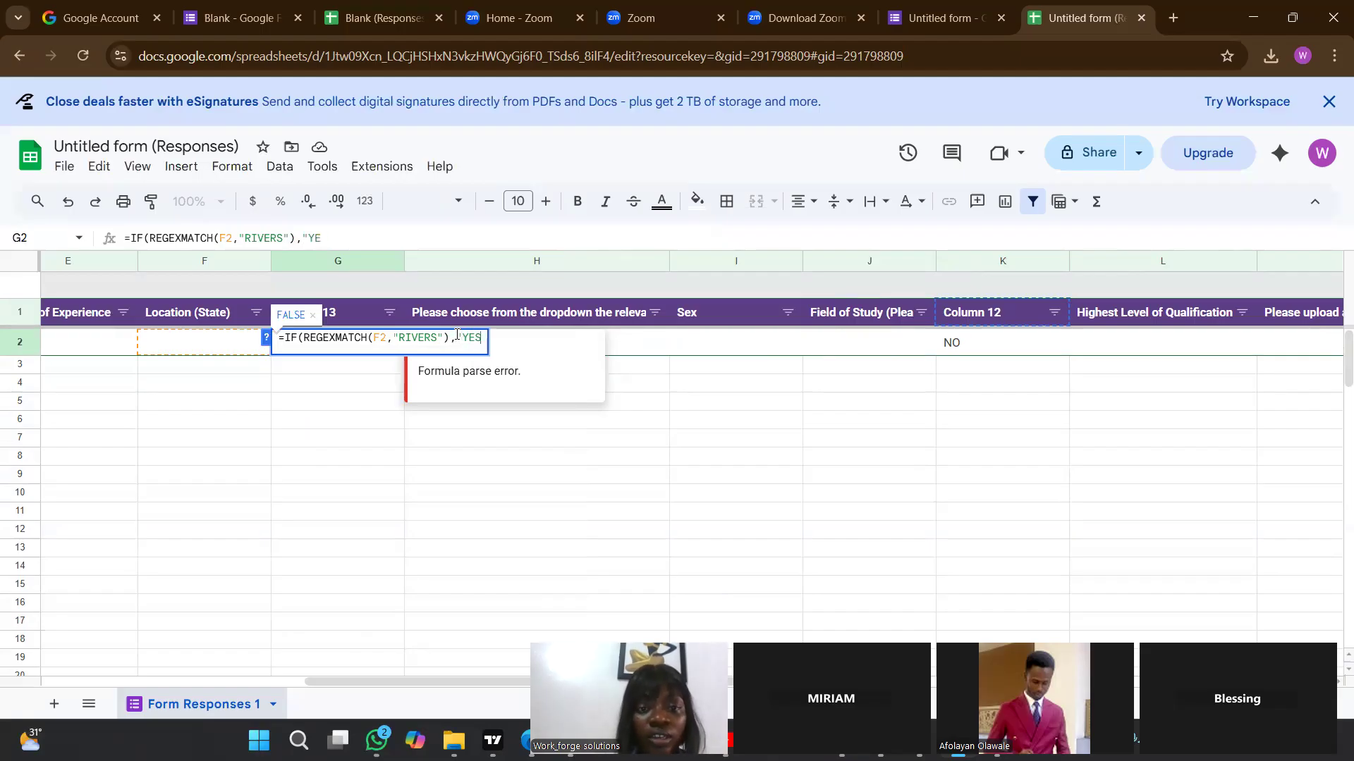
text(")
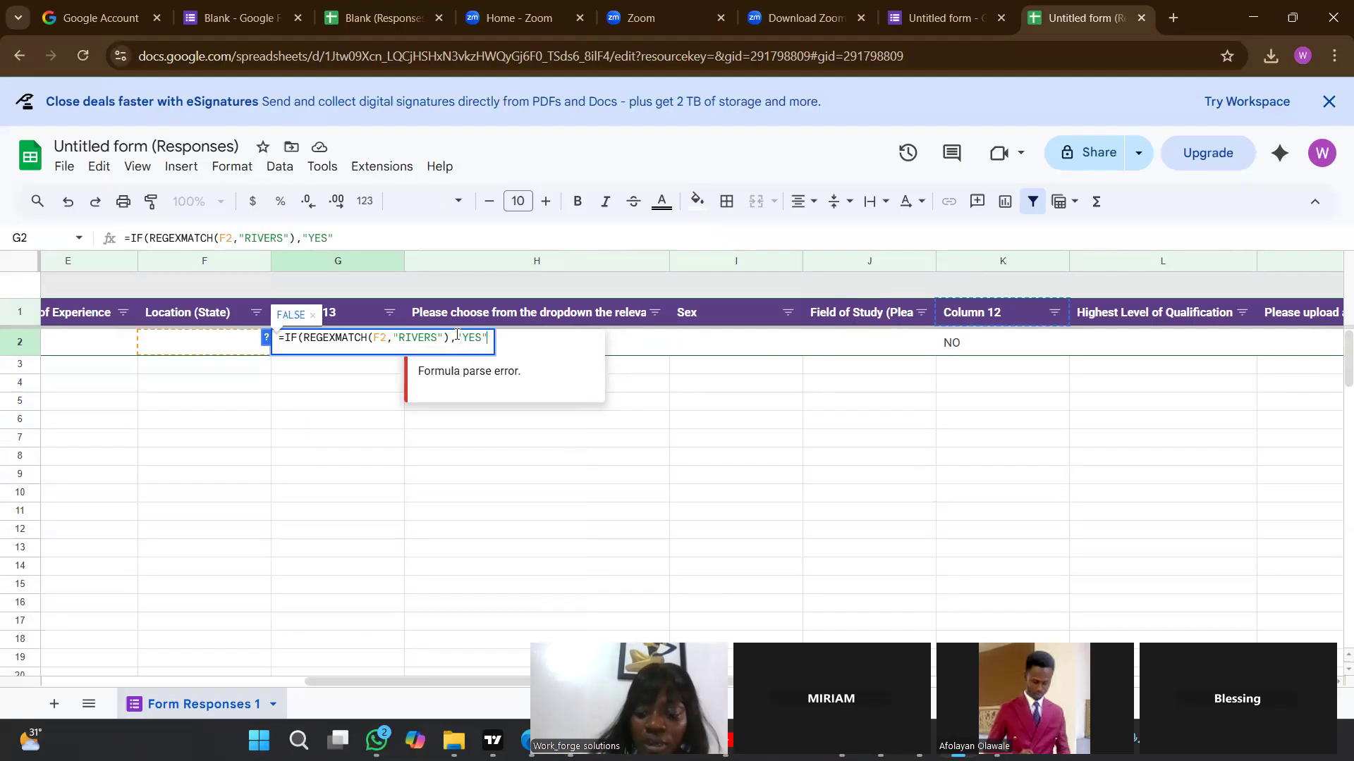
text(,")
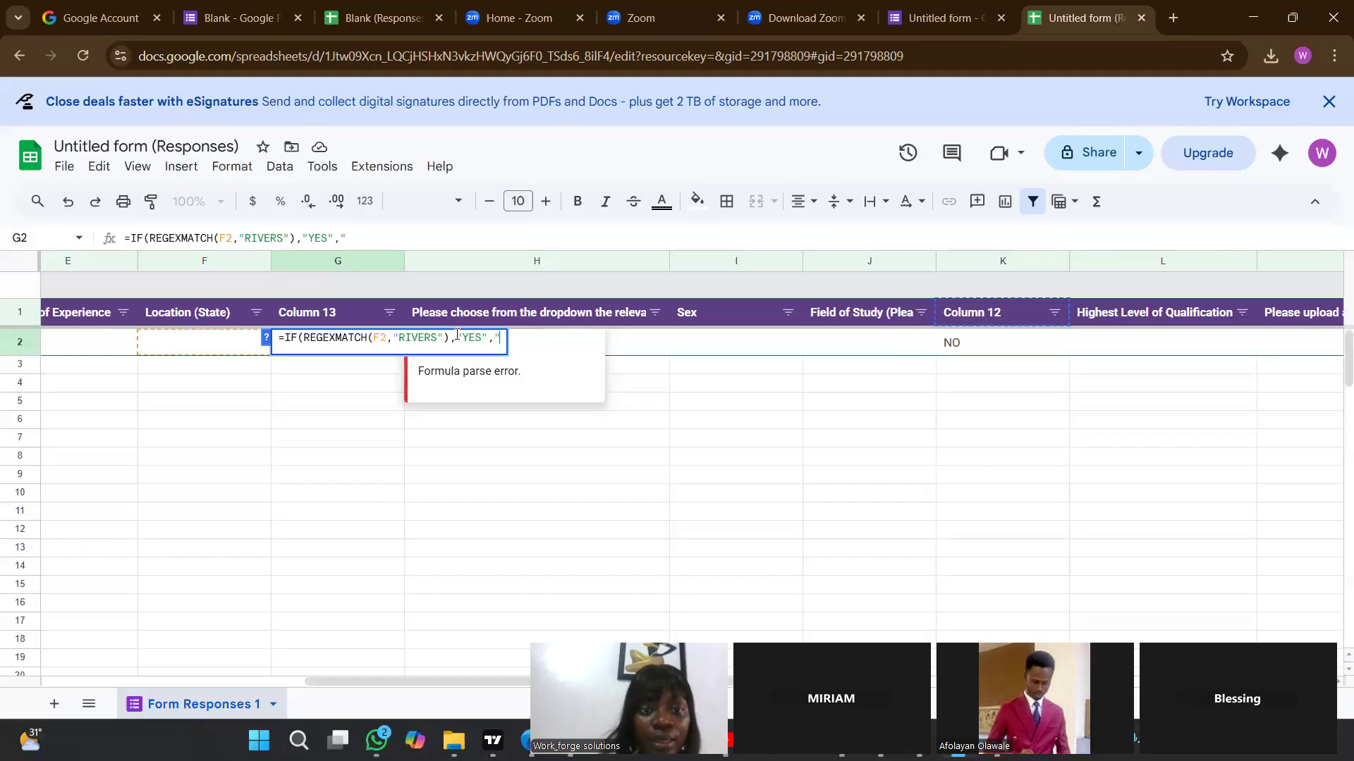
text(NO")
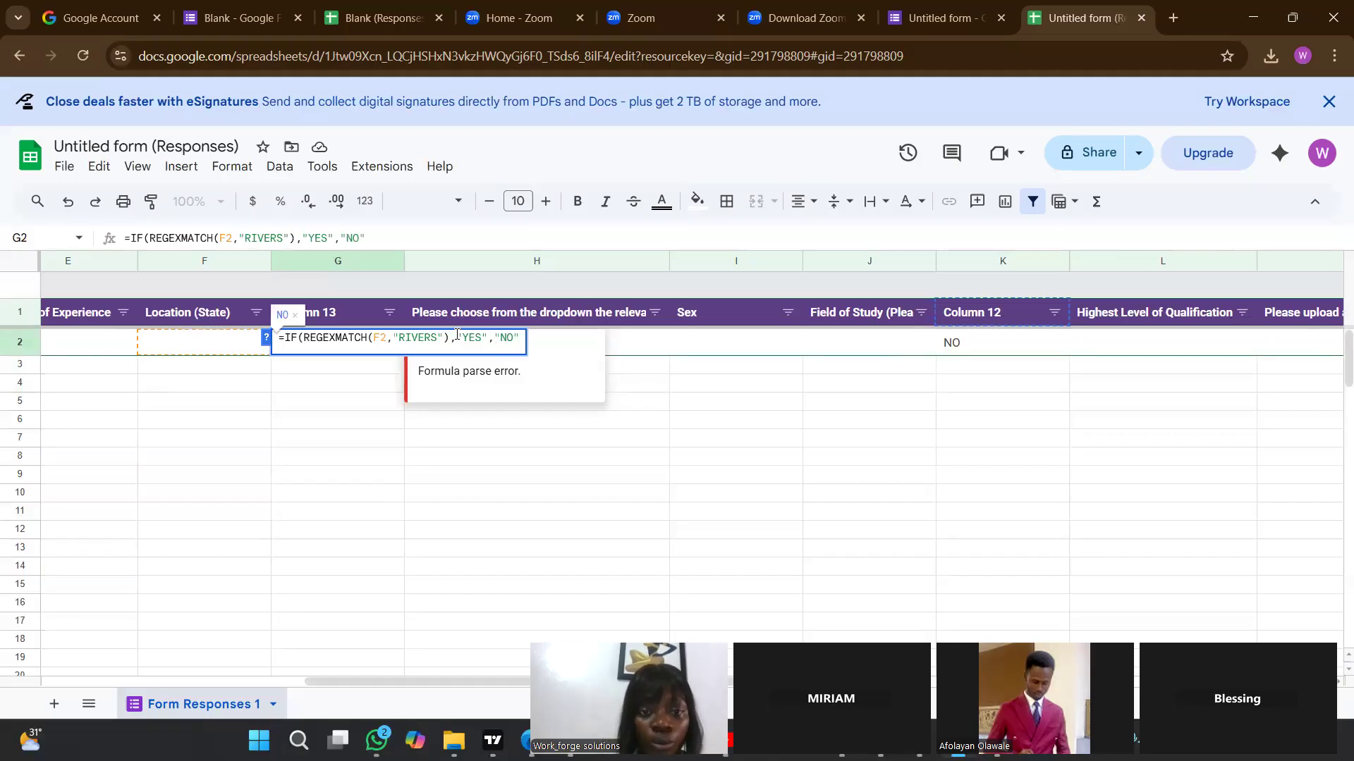
key(Return)
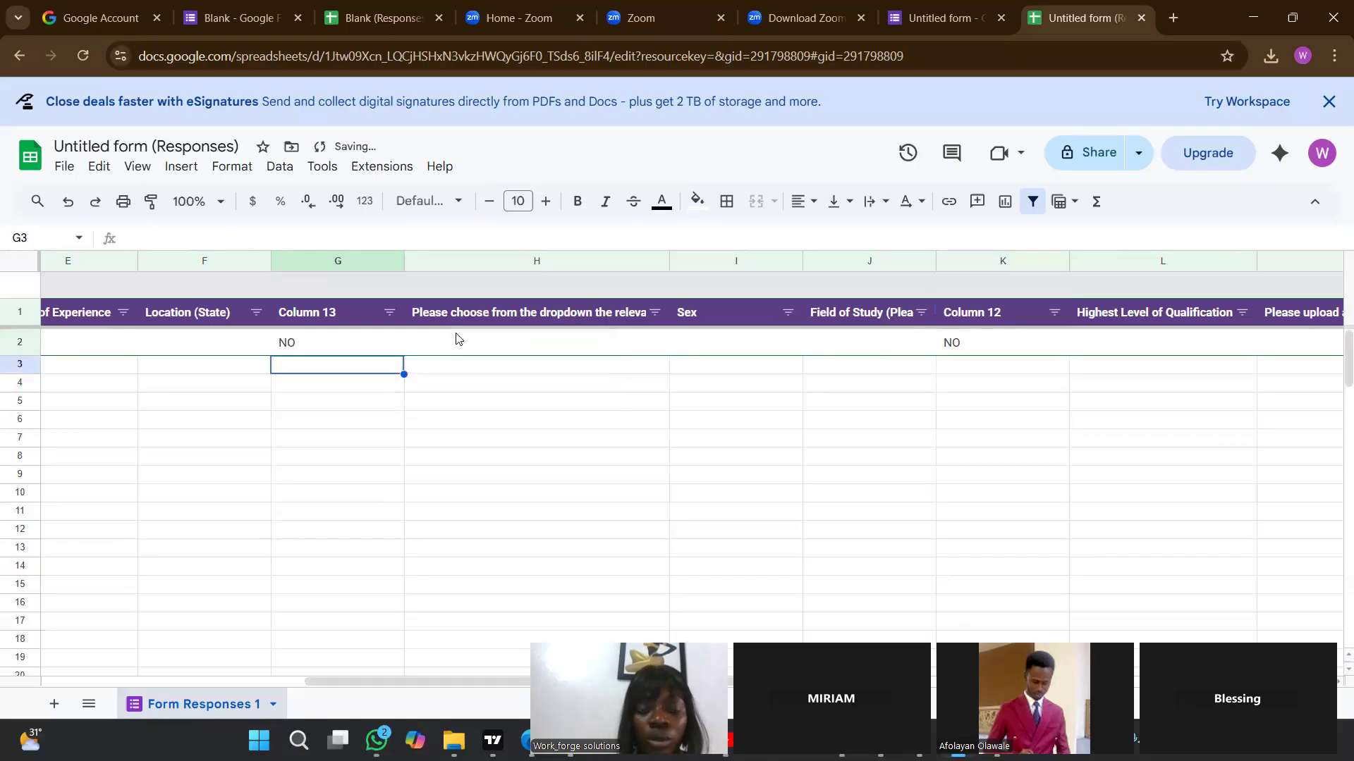
click(289, 388)
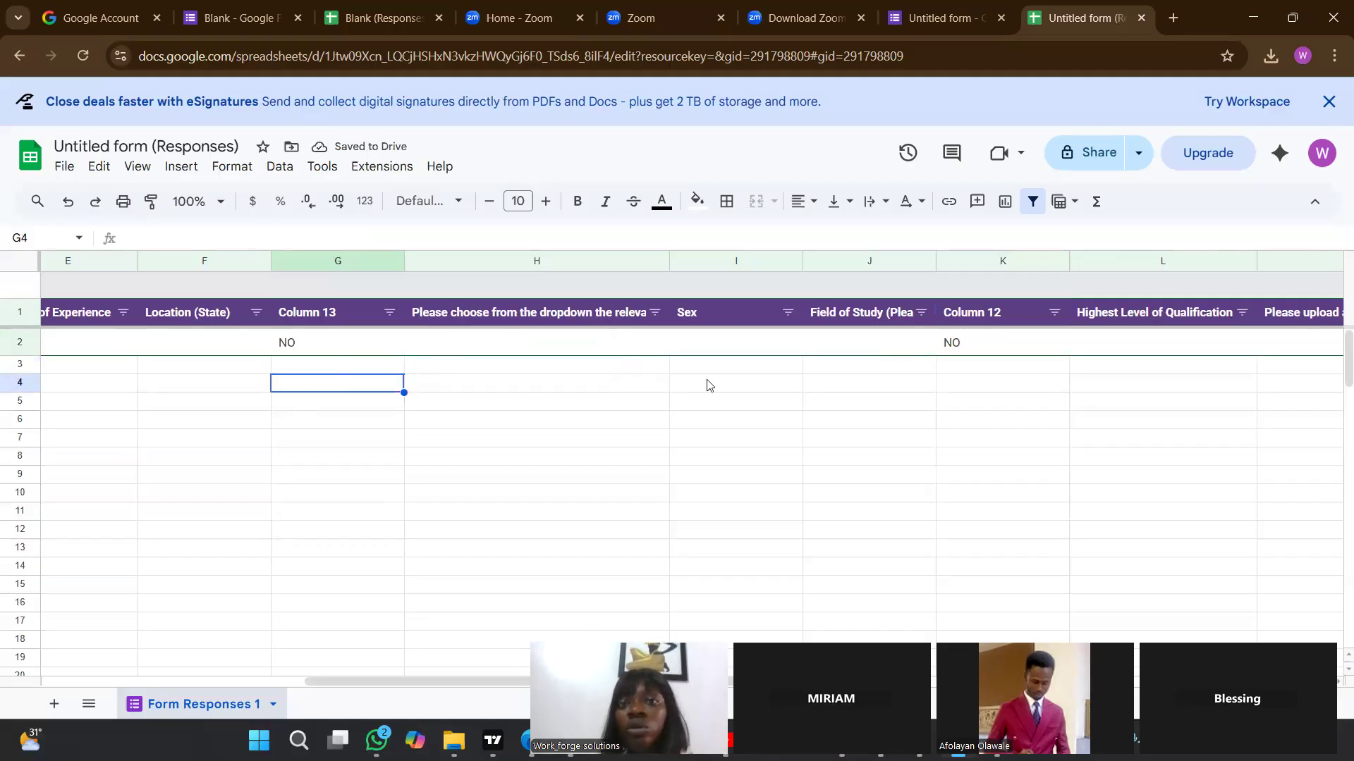
click(732, 407)
key(Left)
key(Left)
key(Left)
key(Left)
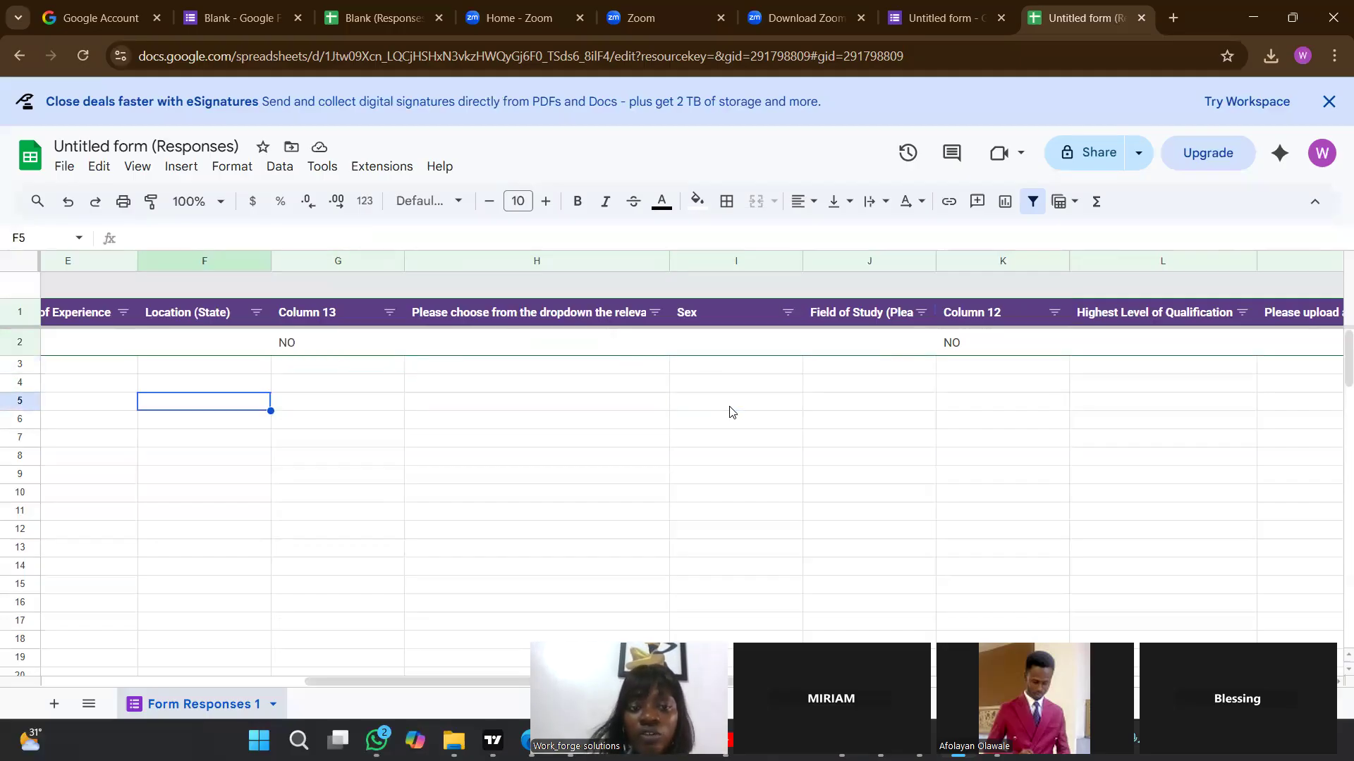
key(Left)
key(Left)
key(Left)
key(Left)
key(Up)
key(Up)
key(Up)
key(Up)
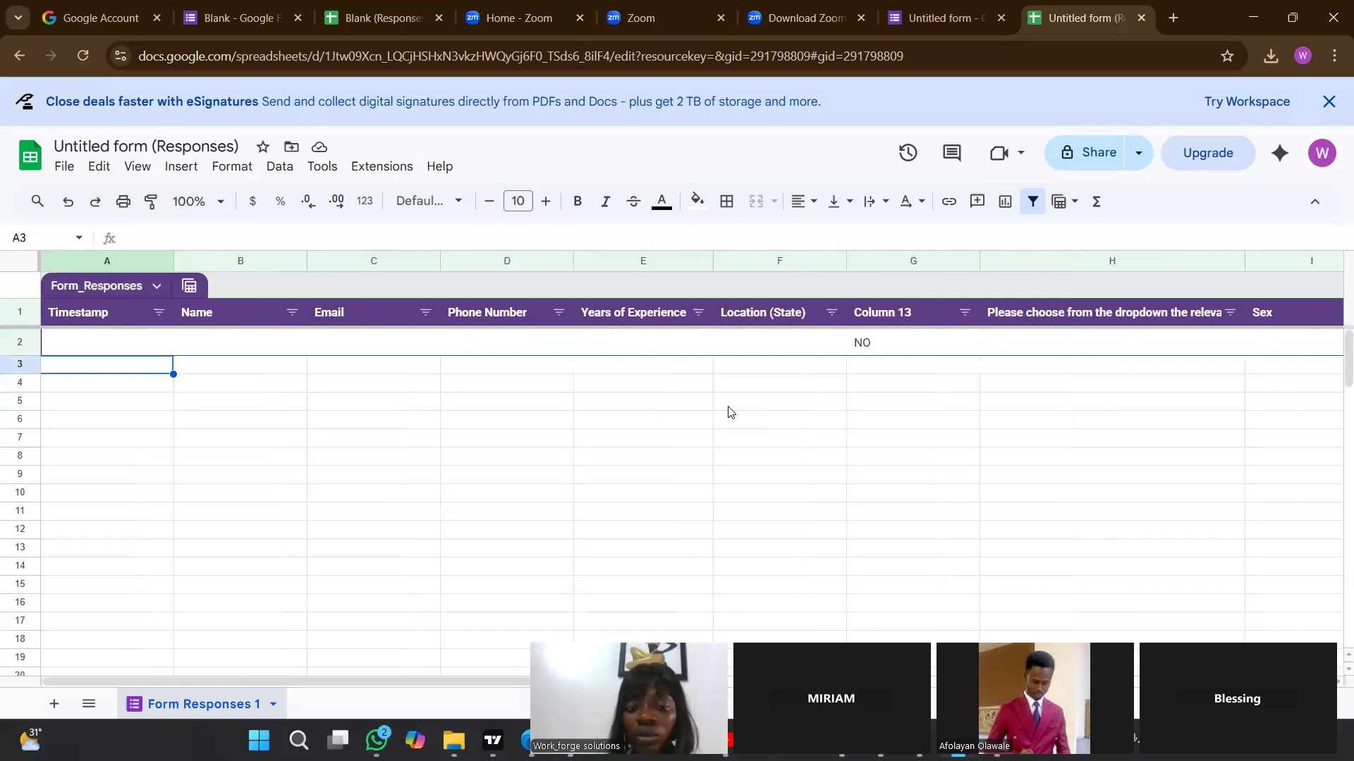
key(Down)
key(Down)
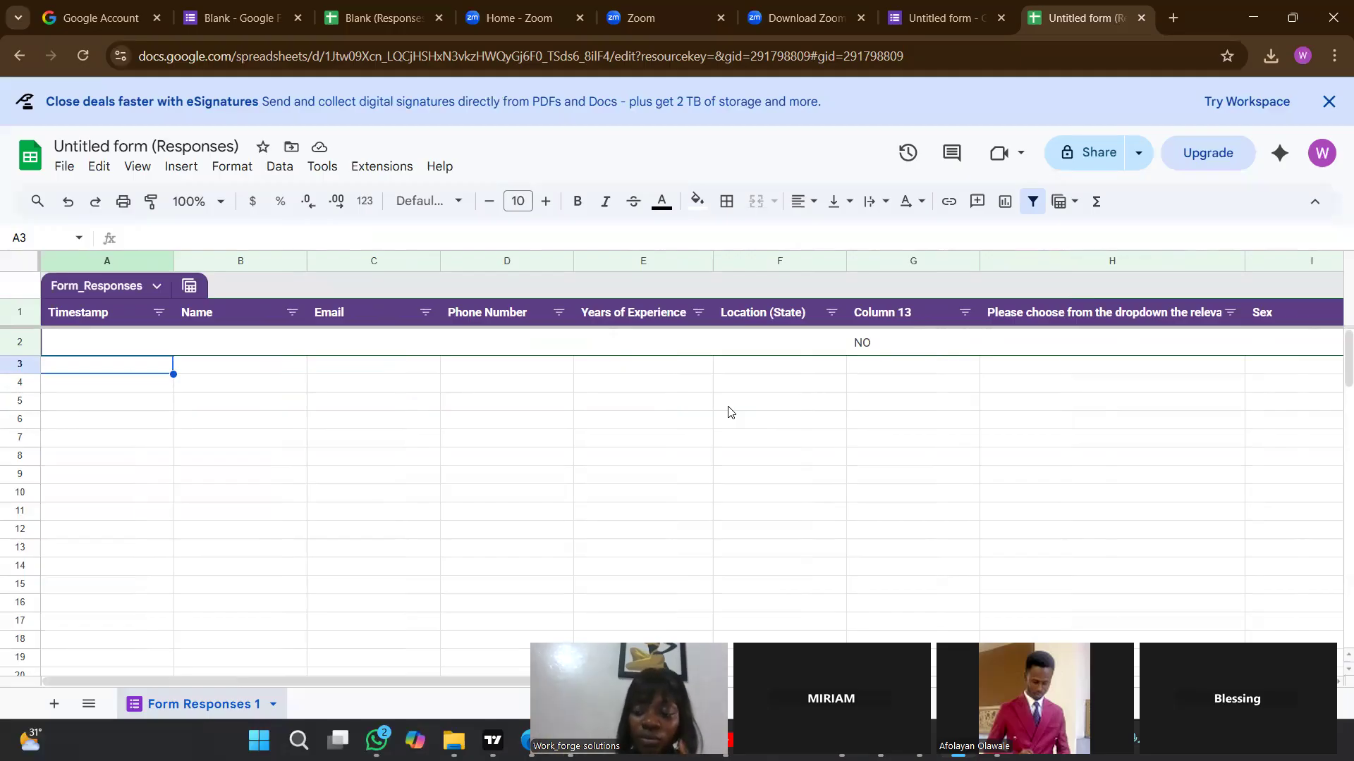
key(Down)
key(Up)
key(Up)
key(Up)
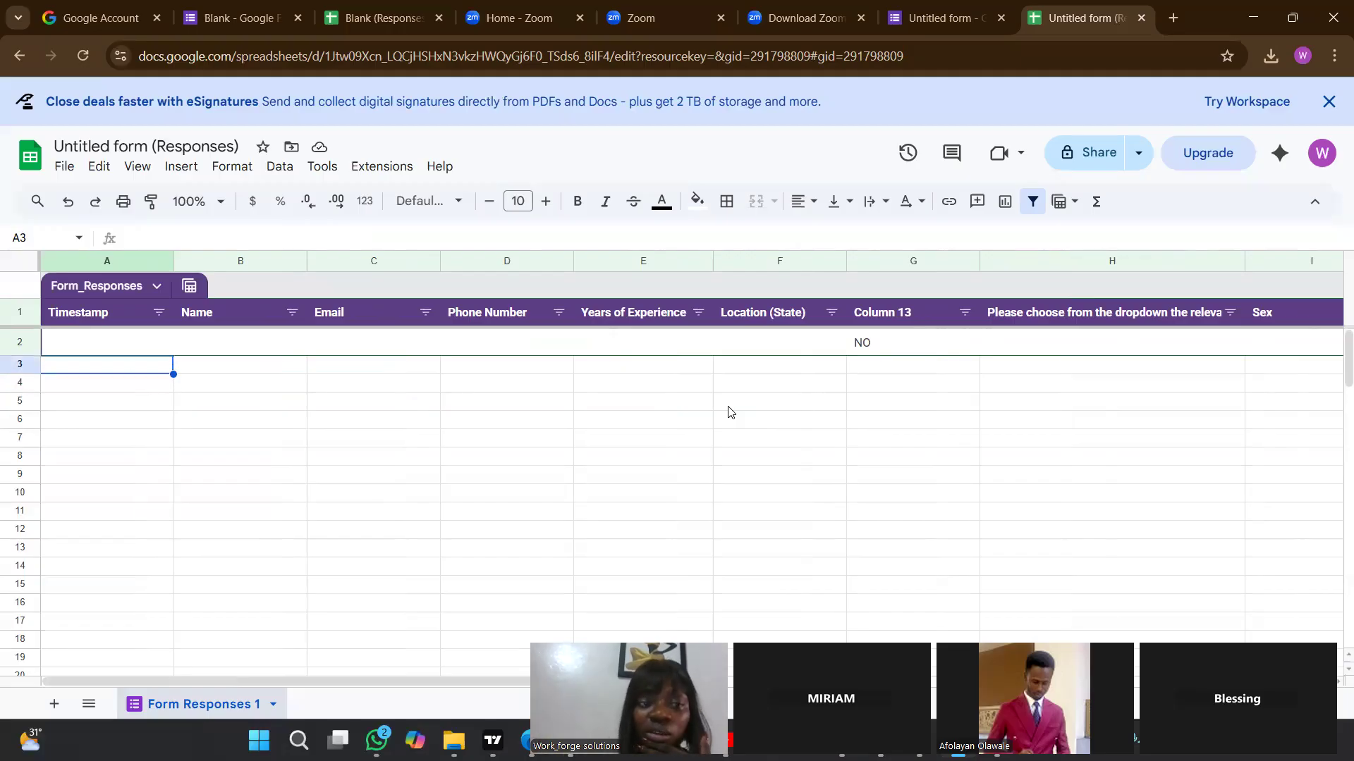
key(Down)
key(Down)
key(Up)
key(Up)
key(Down)
key(Down)
key(Right)
key(Right)
key(Right)
key(Right)
key(Right)
key(Right)
key(Right)
key(Right)
key(Right)
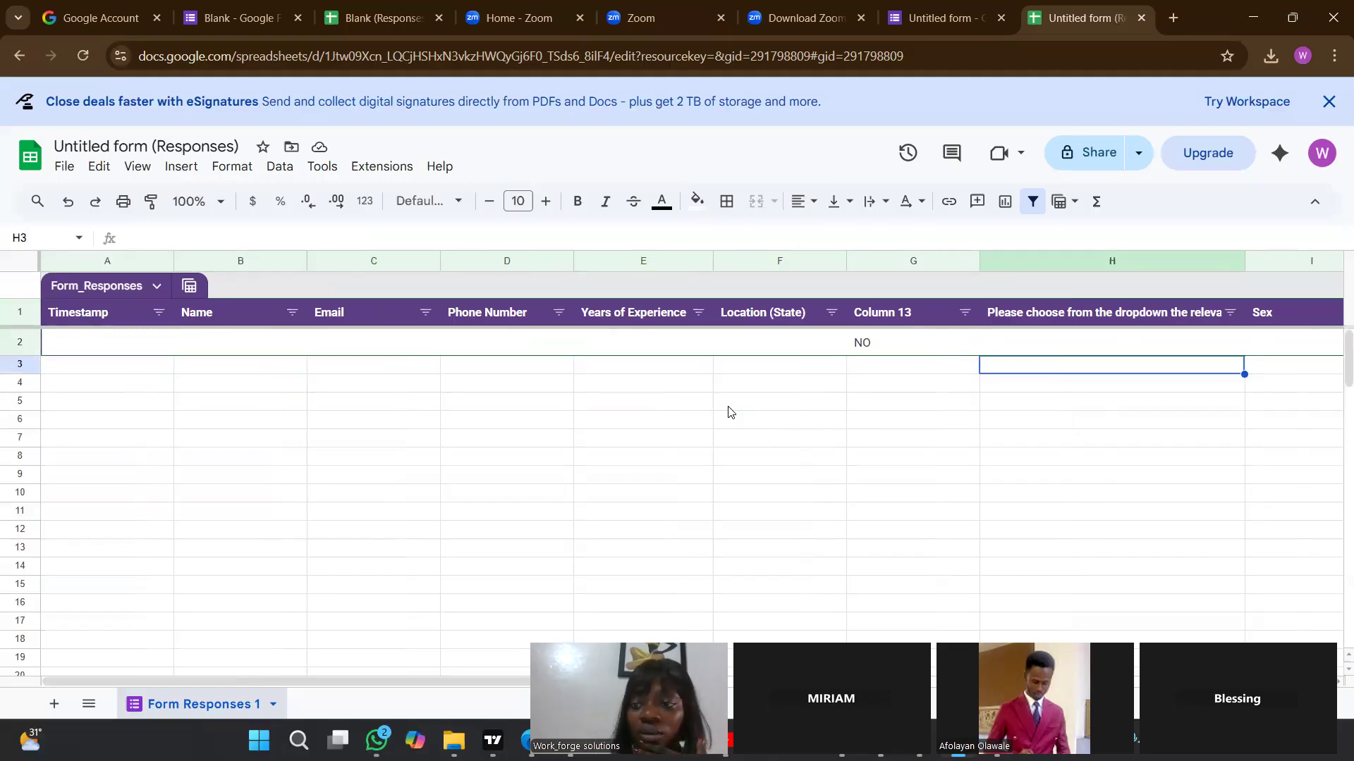
key(Left)
key(Left)
key(Left)
key(Left)
key(Left)
key(Left)
key(Left)
key(Left)
key(Left)
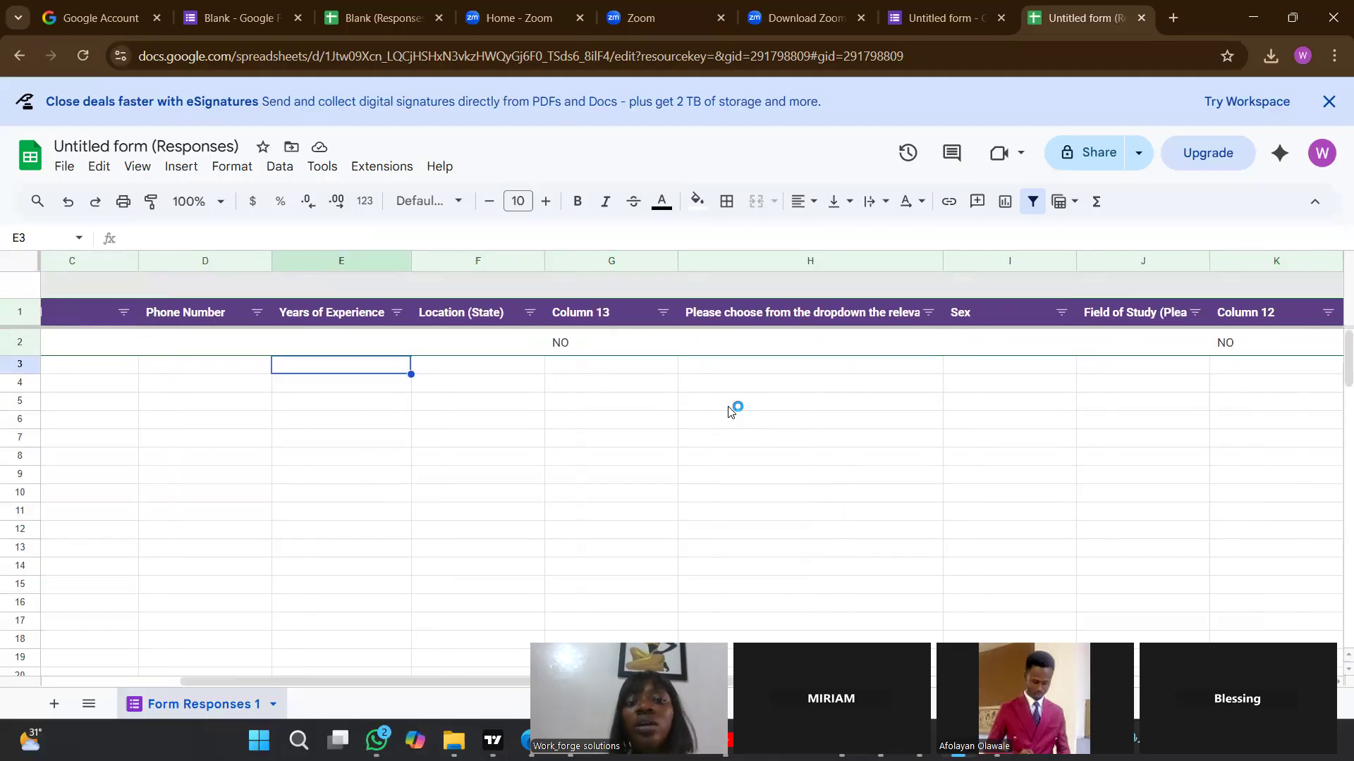
key(Up)
key(Up)
key(Down)
key(Down)
key(Down)
key(Up)
key(Up)
key(Up)
key(Right)
key(Right)
key(Right)
key(Right)
key(Right)
key(Right)
key(Right)
key(Right)
key(Right)
key(Right)
key(Right)
key(Right)
key(Right)
key(Right)
key(Right)
key(Right)
key(Right)
key(Right)
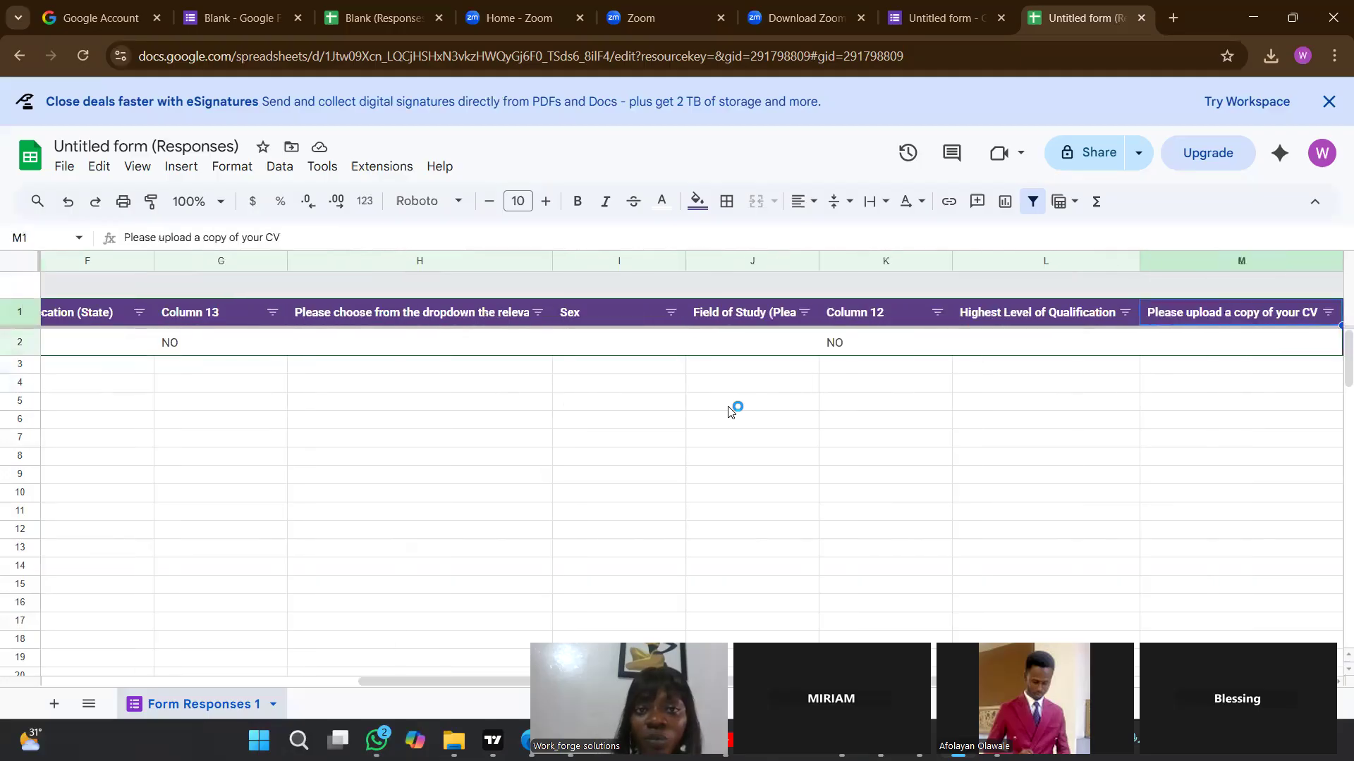
key(Left)
key(Left)
key(Left)
key(Left)
key(Left)
key(Left)
key(Left)
key(Left)
key(Left)
key(Left)
key(Left)
key(Left)
key(Left)
key(Left)
key(Left)
key(Left)
key(Left)
key(Left)
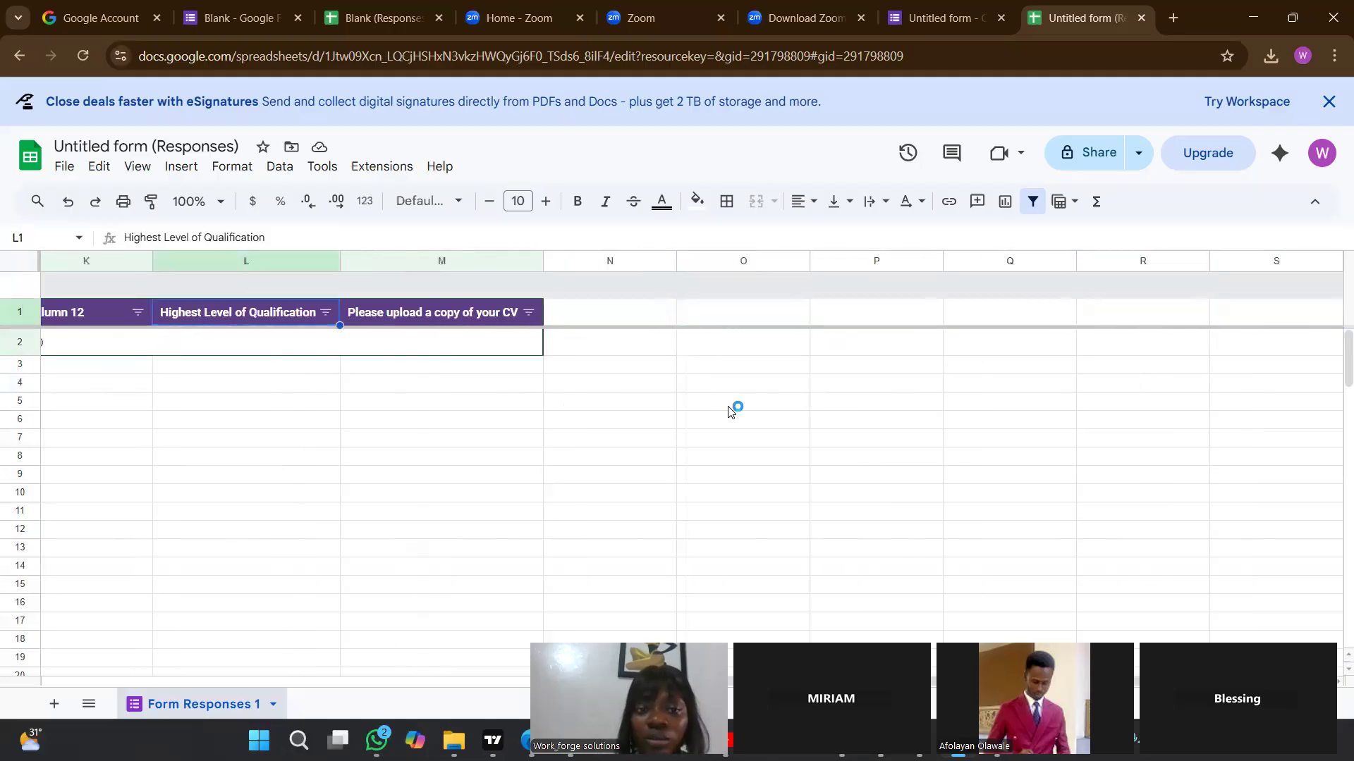
key(Right)
key(Right)
key(Right)
key(Right)
key(Right)
key(Right)
key(Right)
key(Right)
key(Right)
key(Right)
key(Right)
key(Right)
key(Right)
key(Right)
key(Right)
key(Right)
key(Right)
key(Right)
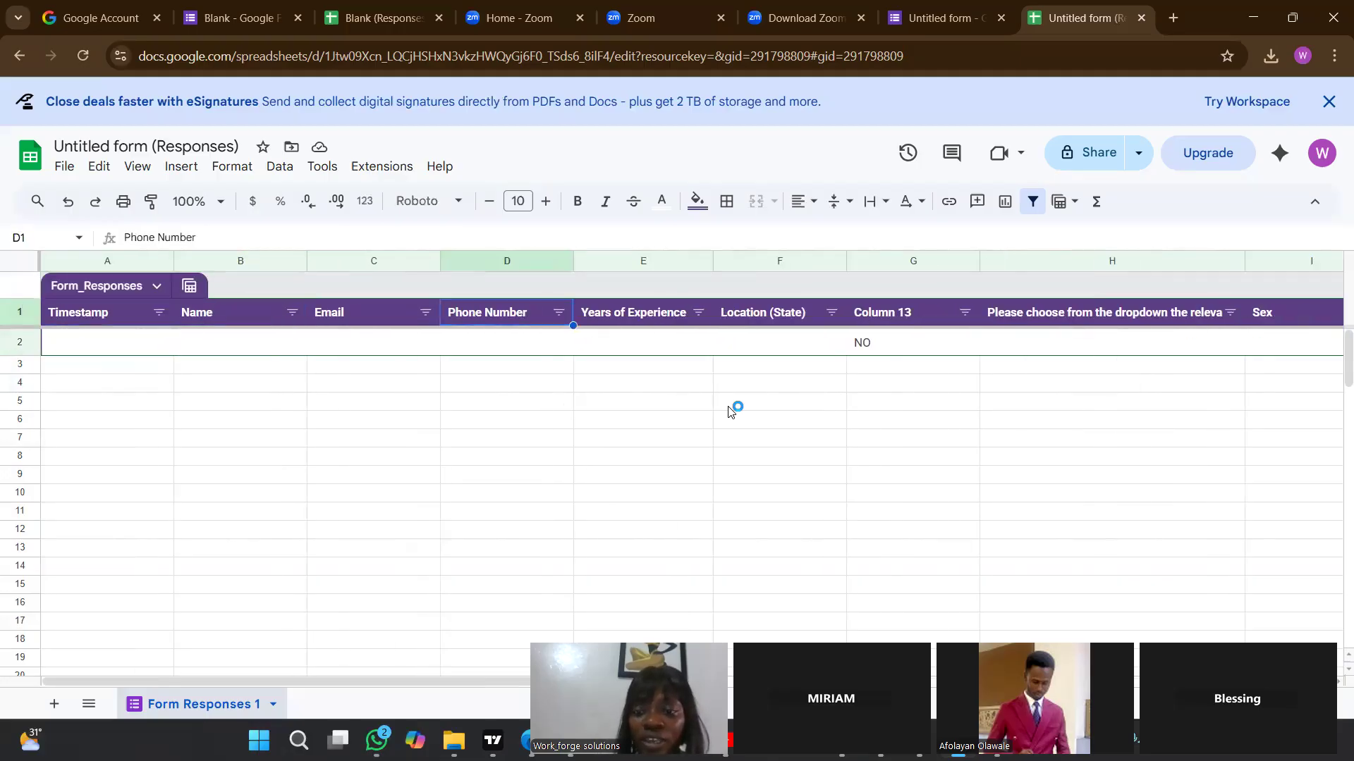
key(Left)
key(Left)
key(Left)
key(Left)
key(Left)
key(Left)
key(Left)
key(Left)
key(Left)
key(Left)
key(Left)
key(Left)
key(Left)
key(Left)
key(Left)
key(Left)
key(Left)
key(Left)
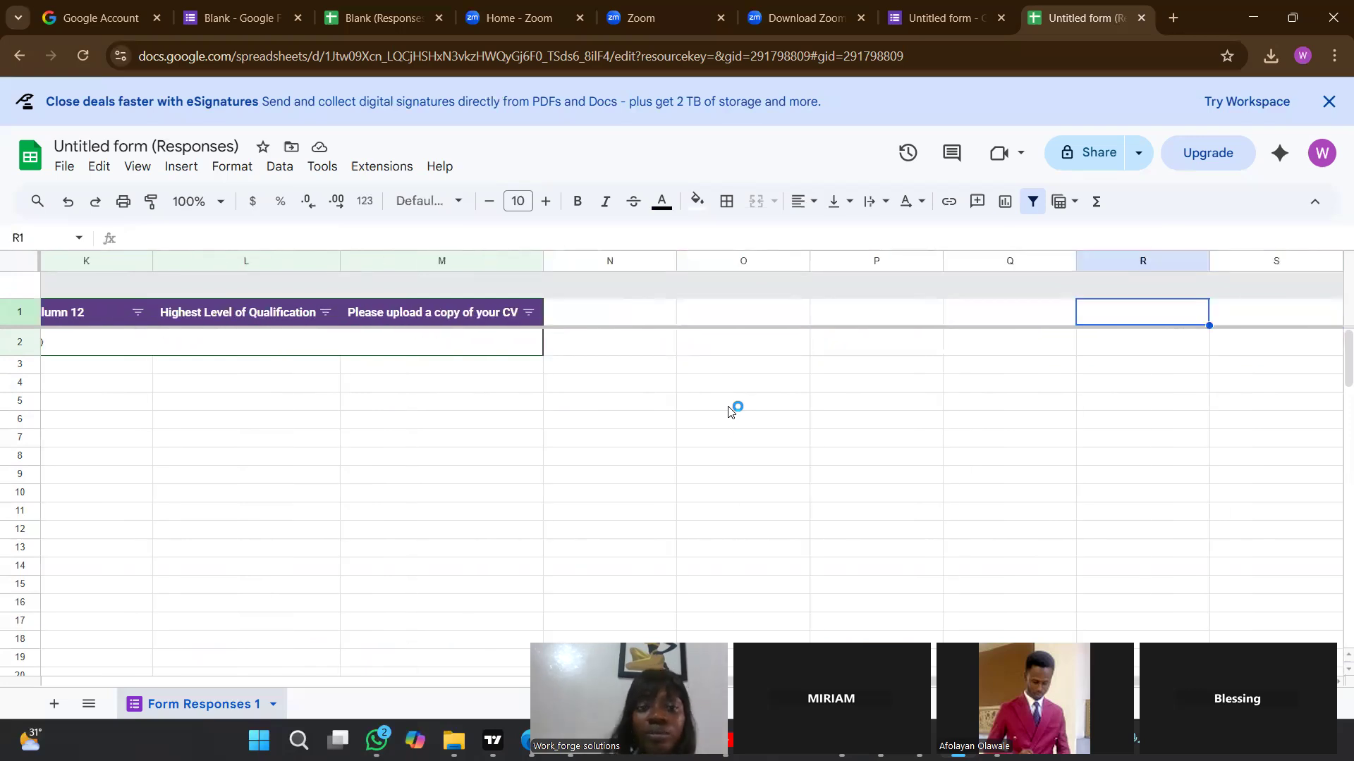